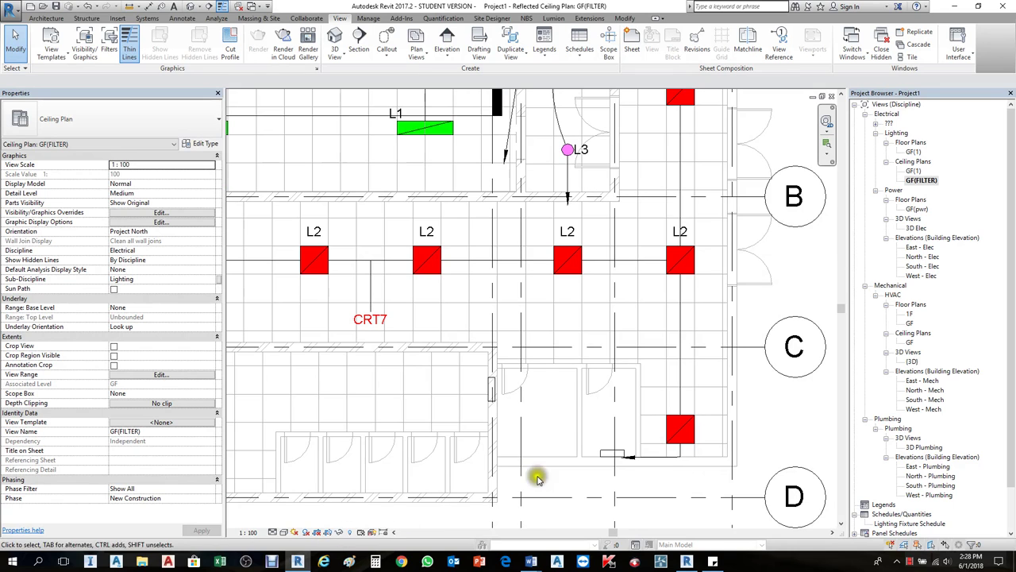
Draw a 53 mm conduit at 2743.2 mm offset, running up beside the toilets and turning about 4900 mm left below the L2 fixtures.
{"action": "scroll", "coordinate": [590, 395], "scroll_direction": "down", "scroll_amount": 1}
{"action": "scroll", "coordinate": [590, 394], "scroll_direction": "down", "scroll_amount": 1}
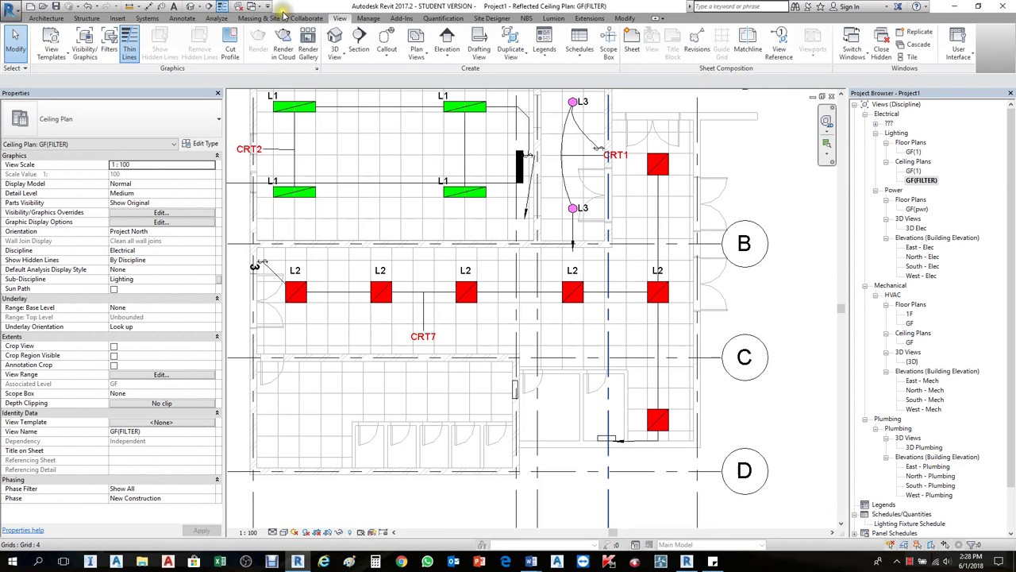
{"action": "left_click", "coordinate": [145, 18]}
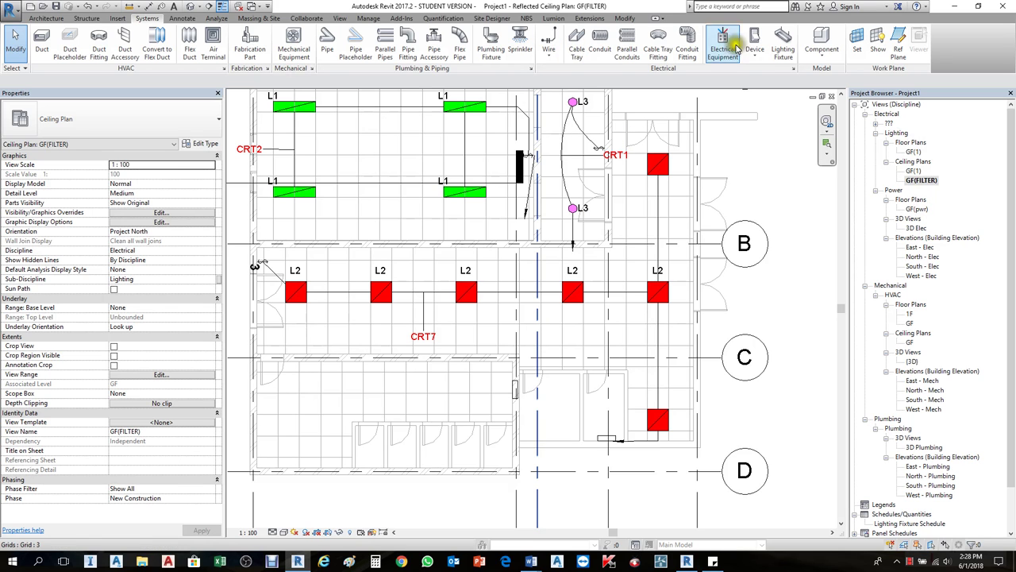
{"action": "left_click", "coordinate": [601, 41]}
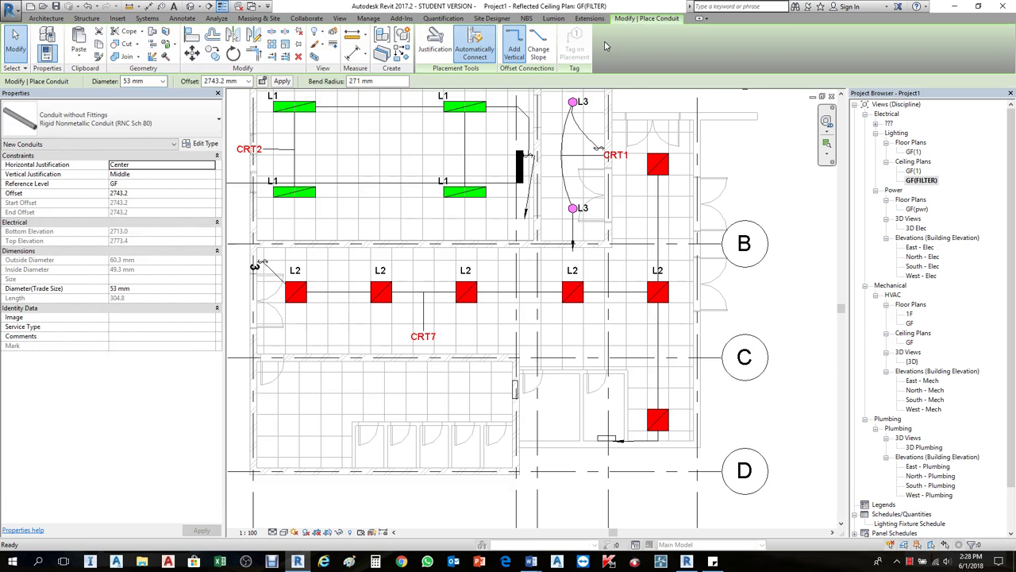
{"action": "scroll", "coordinate": [768, 404], "scroll_direction": "down", "scroll_amount": 4}
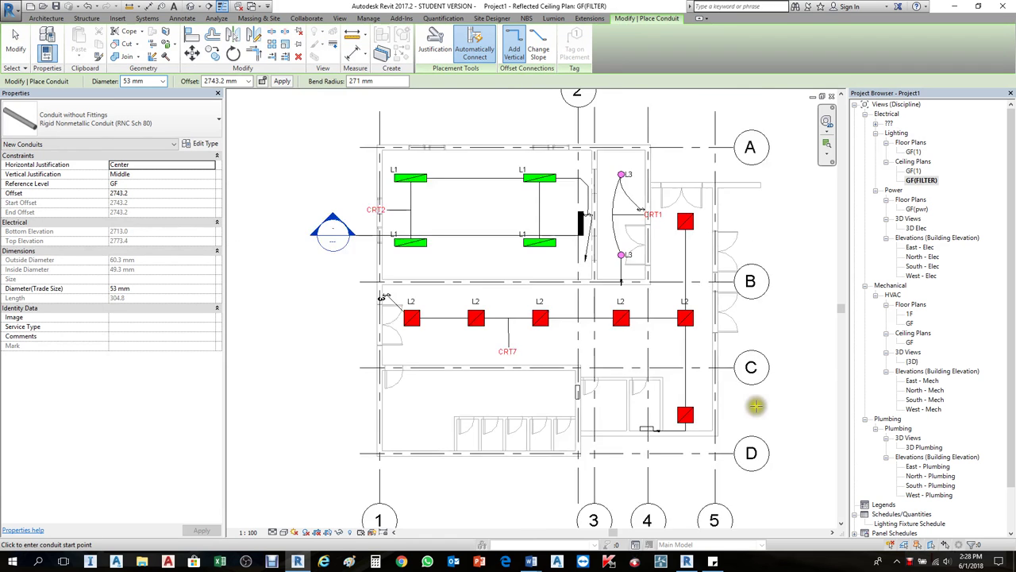
{"action": "scroll", "coordinate": [683, 422], "scroll_direction": "up", "scroll_amount": 4}
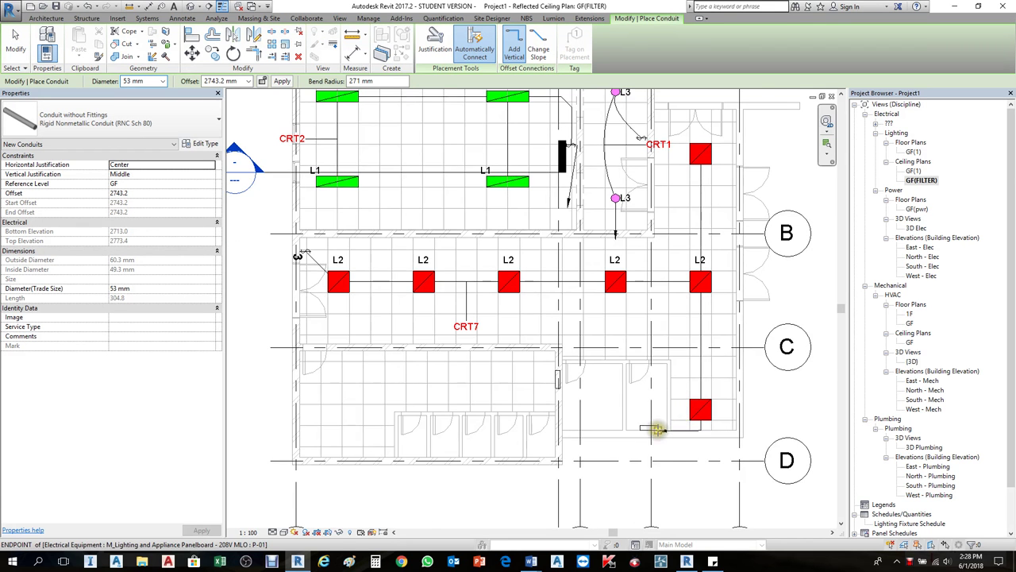
{"action": "scroll", "coordinate": [658, 427], "scroll_direction": "up", "scroll_amount": 3}
{"action": "scroll", "coordinate": [663, 428], "scroll_direction": "down", "scroll_amount": 3}
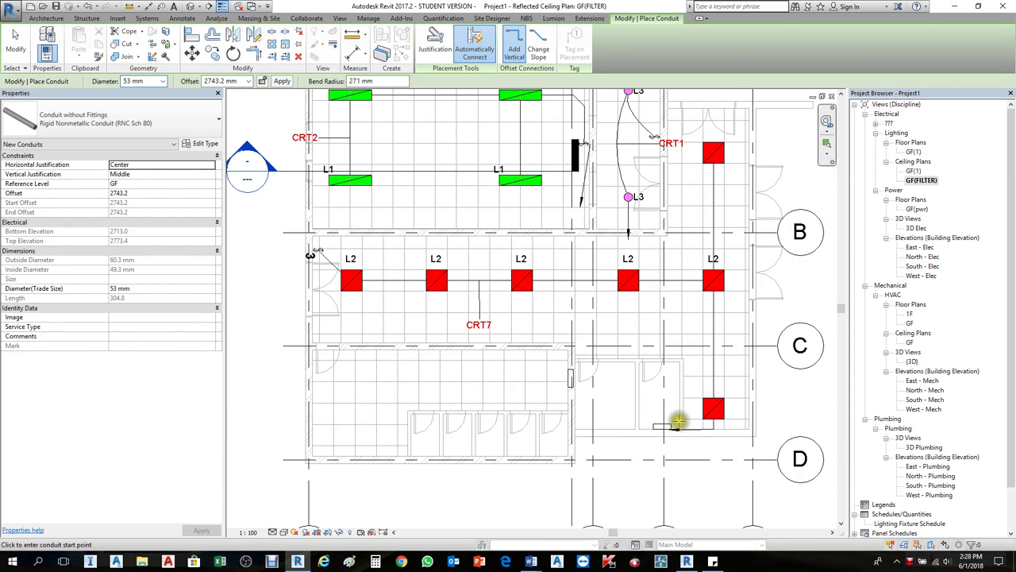
{"action": "scroll", "coordinate": [684, 413], "scroll_direction": "up", "scroll_amount": 2}
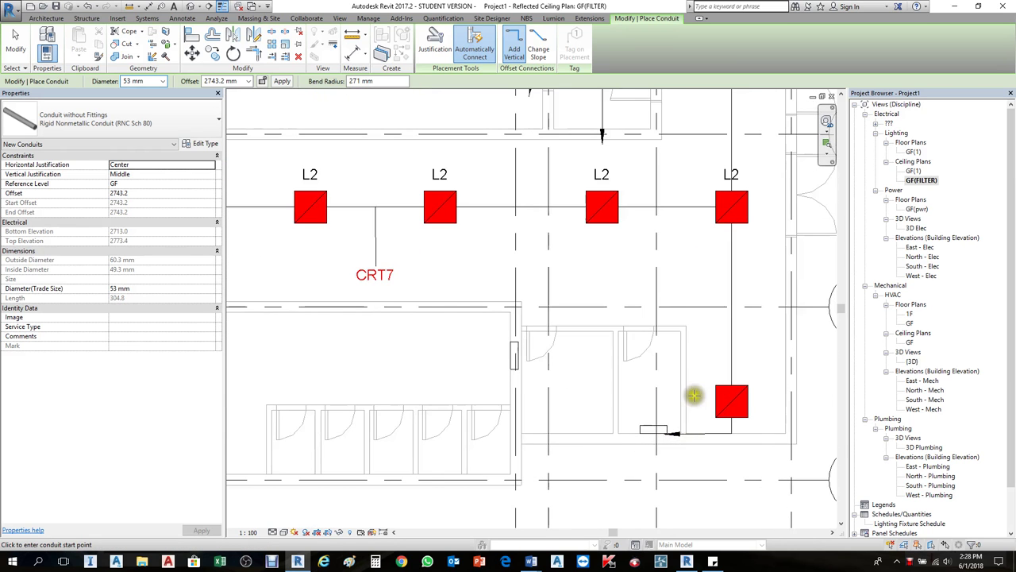
{"action": "left_click", "coordinate": [675, 316]}
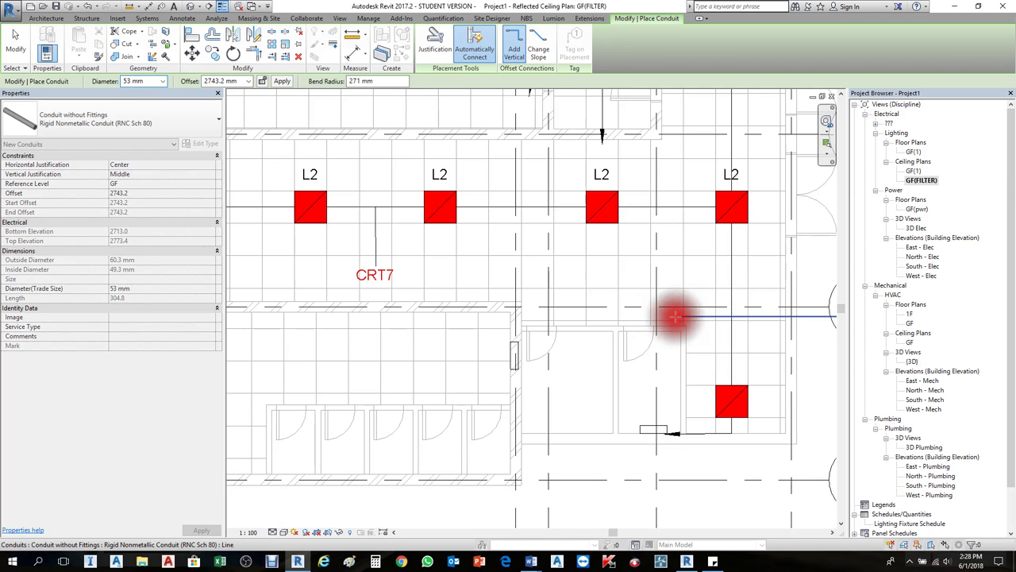
{"action": "left_click", "coordinate": [675, 234]}
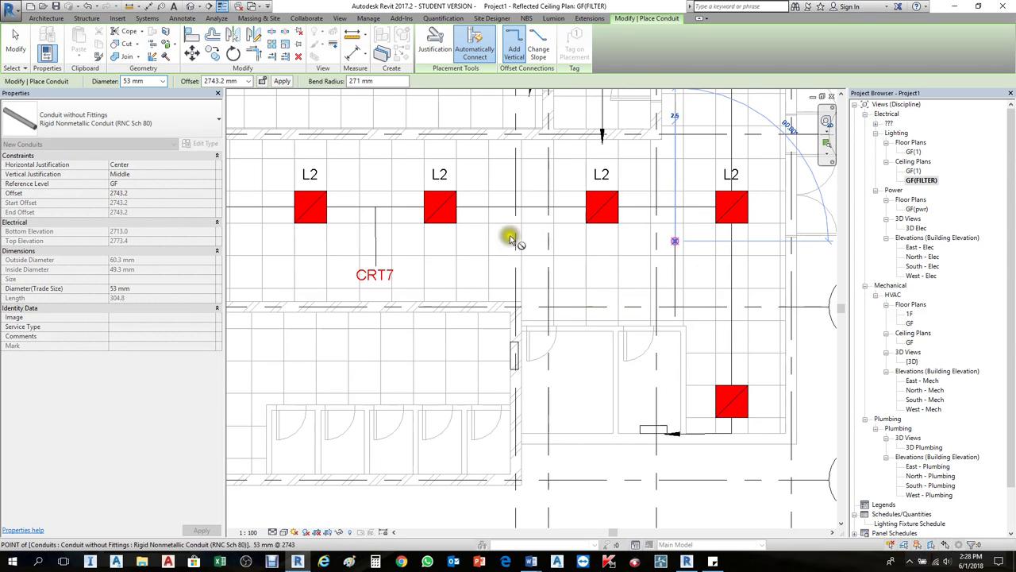
{"action": "left_click", "coordinate": [411, 242]}
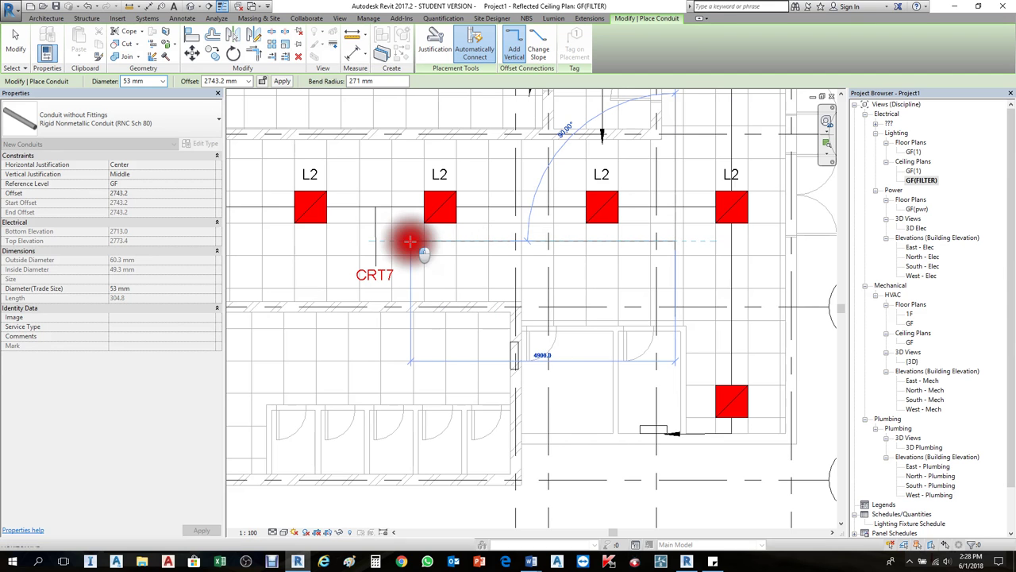
{"action": "key", "text": "Escape"}
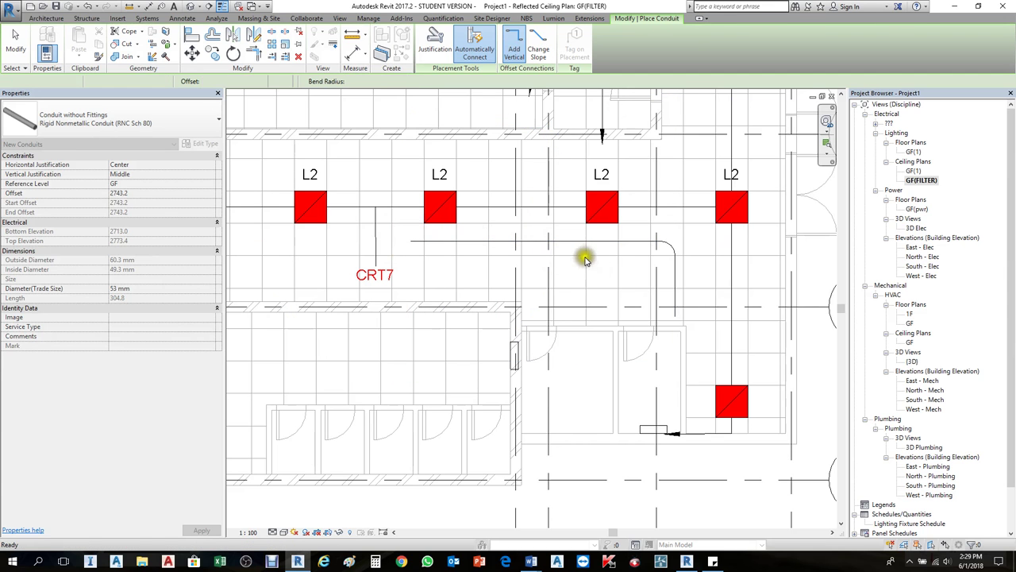
{"action": "key", "text": "Escape"}
Examine the new conduit run up close and select its elbow fitting to check it.
{"action": "scroll", "coordinate": [683, 272], "scroll_direction": "up", "scroll_amount": 4}
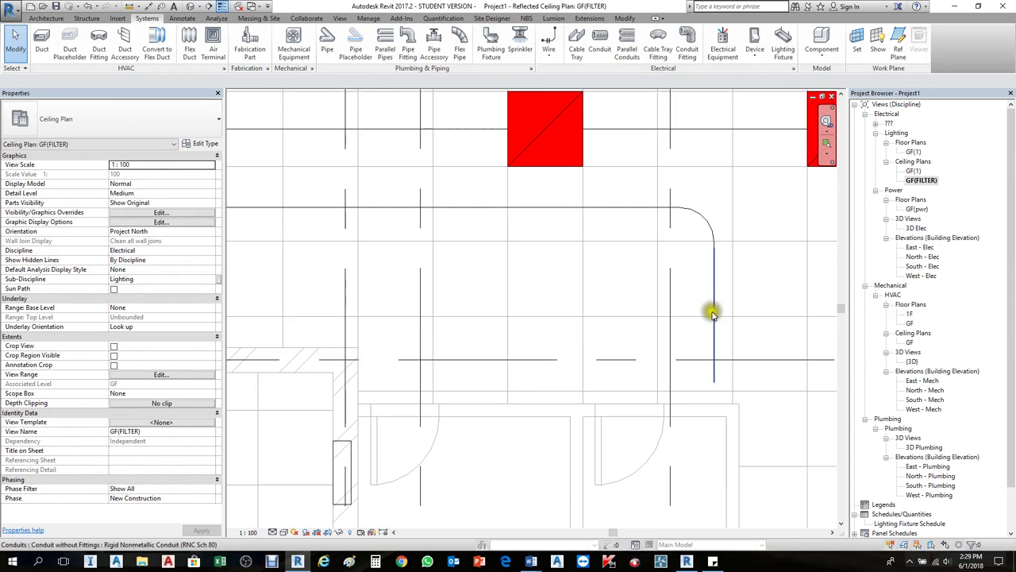
{"action": "scroll", "coordinate": [731, 246], "scroll_direction": "down", "scroll_amount": 3}
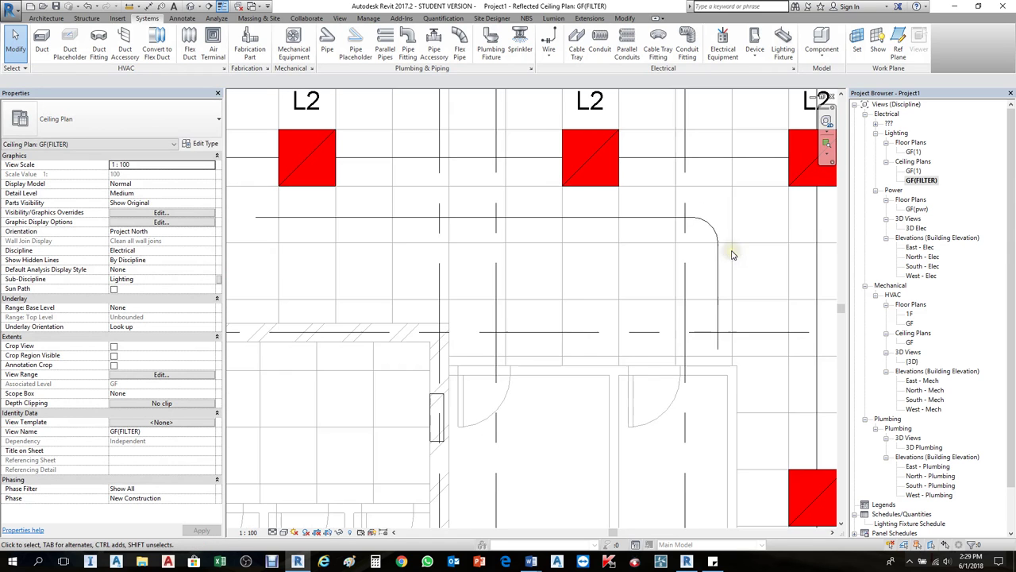
{"action": "scroll", "coordinate": [762, 238], "scroll_direction": "up", "scroll_amount": 2}
{"action": "scroll", "coordinate": [695, 227], "scroll_direction": "up", "scroll_amount": 1}
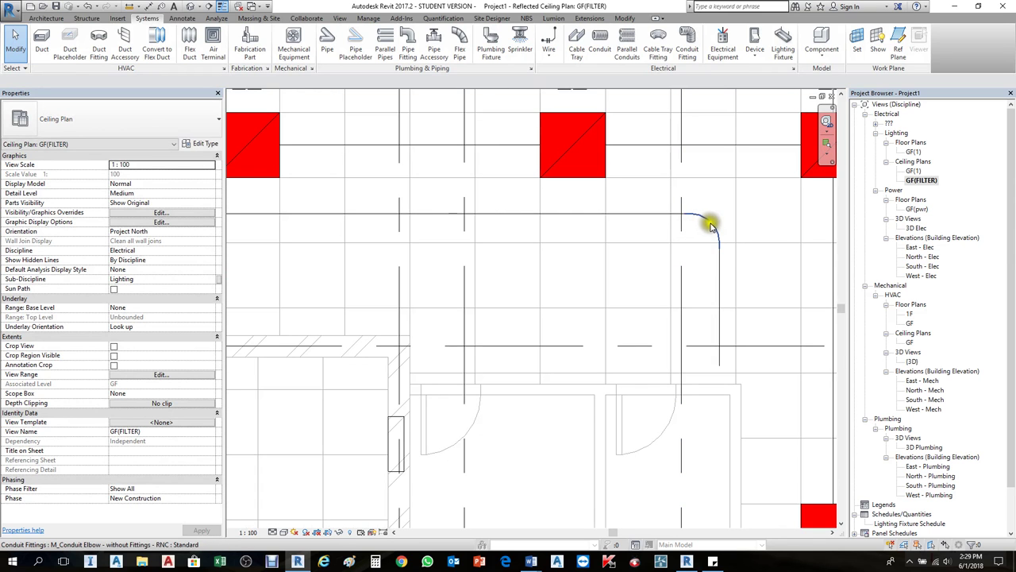
{"action": "left_click", "coordinate": [711, 228]}
{"action": "left_click", "coordinate": [746, 260]}
{"action": "scroll", "coordinate": [750, 263], "scroll_direction": "down", "scroll_amount": 3}
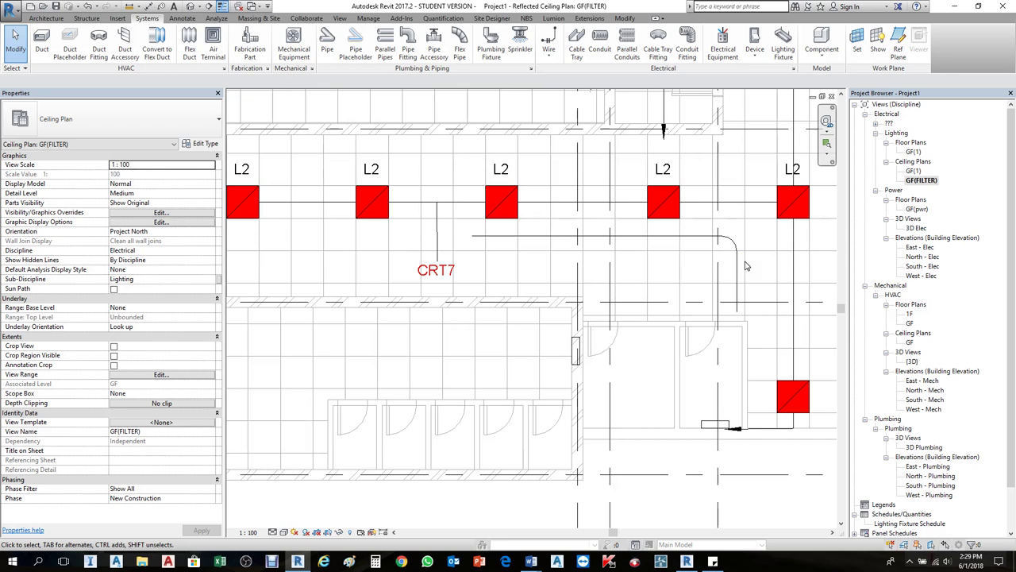
Set the ceiling plan's detail level to Fine and its visual style to Shaded, trying Realistic first.
{"action": "left_click", "coordinate": [271, 533]}
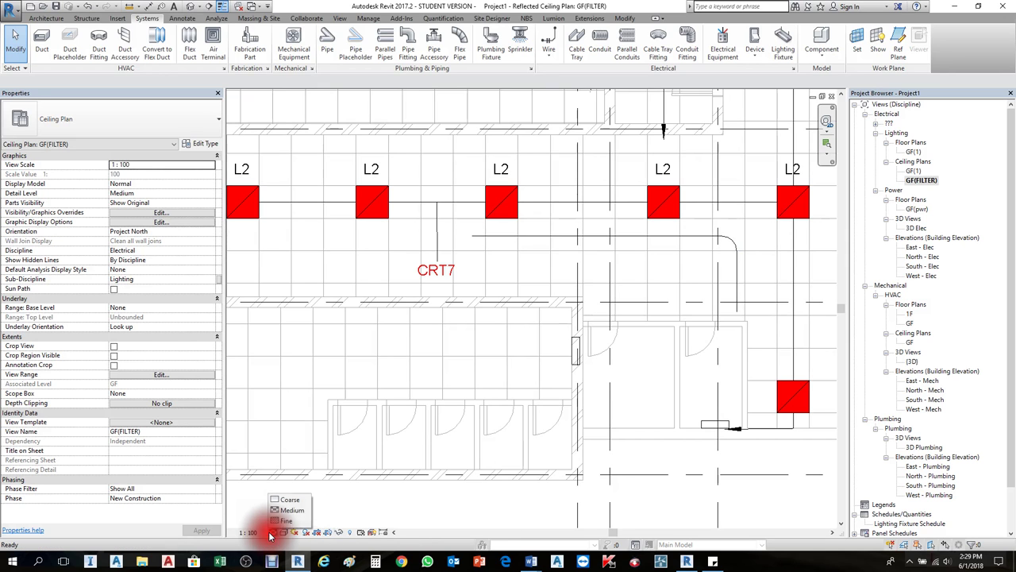
{"action": "left_click", "coordinate": [280, 521]}
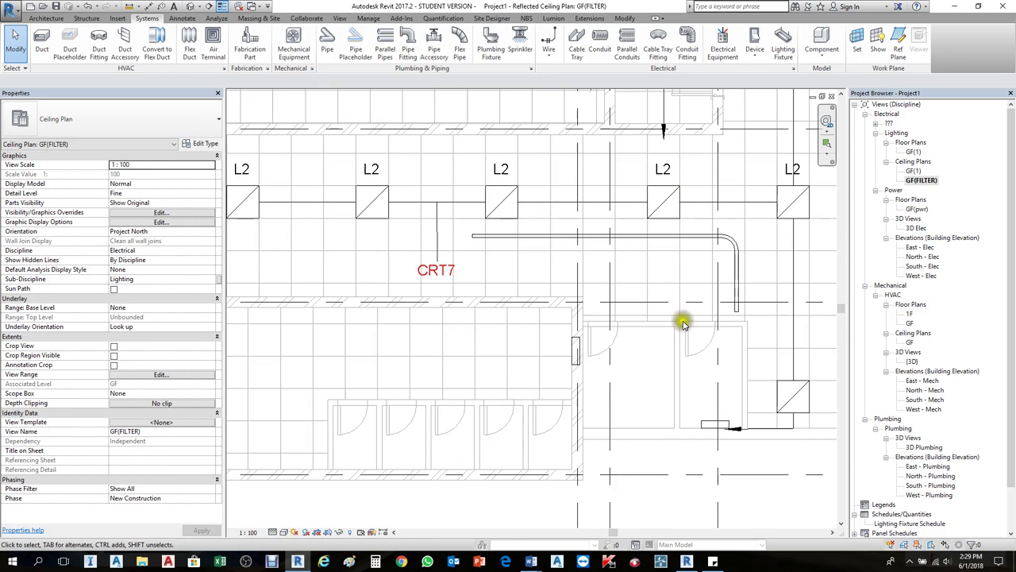
{"action": "scroll", "coordinate": [736, 270], "scroll_direction": "up", "scroll_amount": 2}
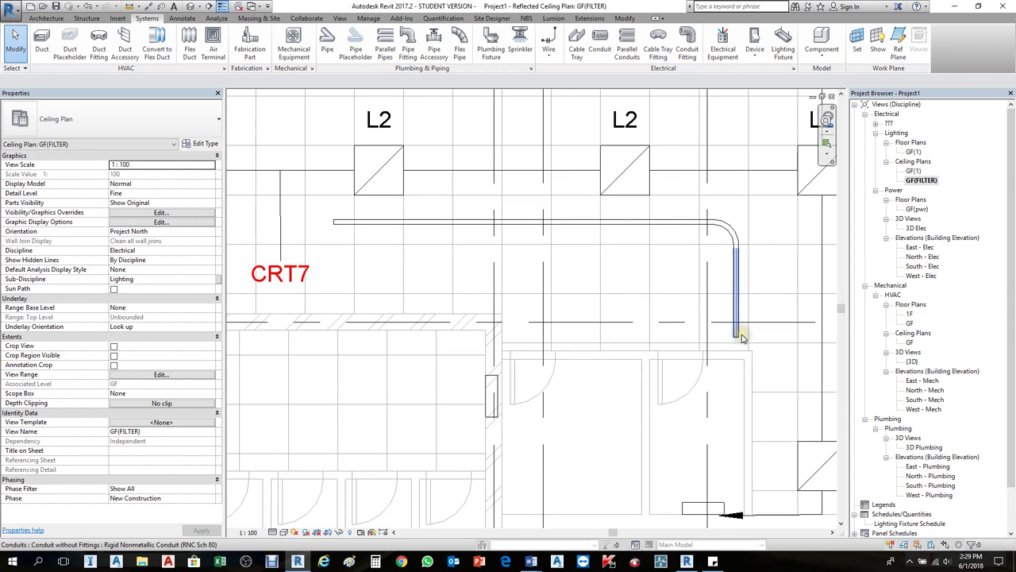
{"action": "left_click", "coordinate": [283, 532]}
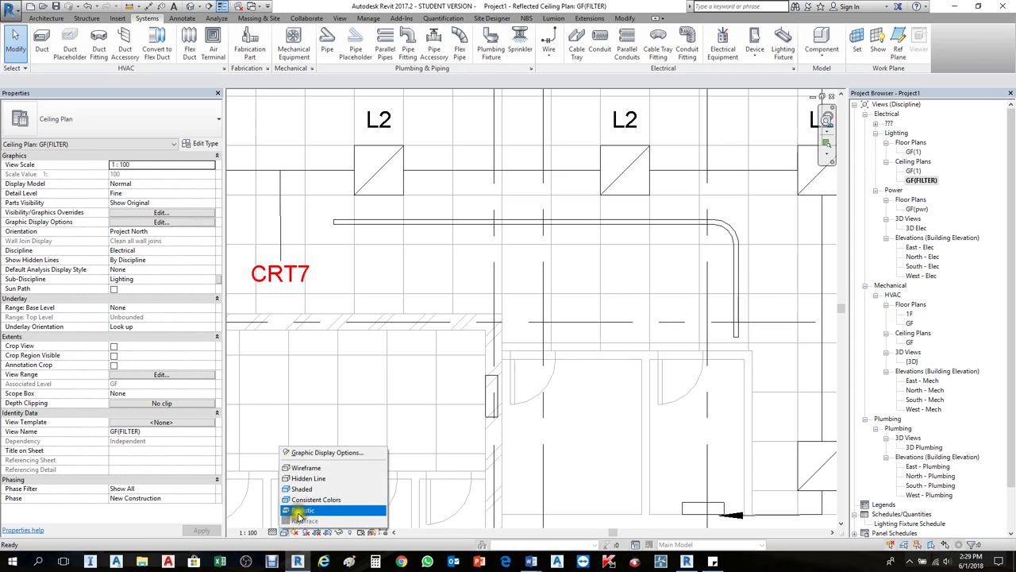
{"action": "left_click", "coordinate": [296, 515]}
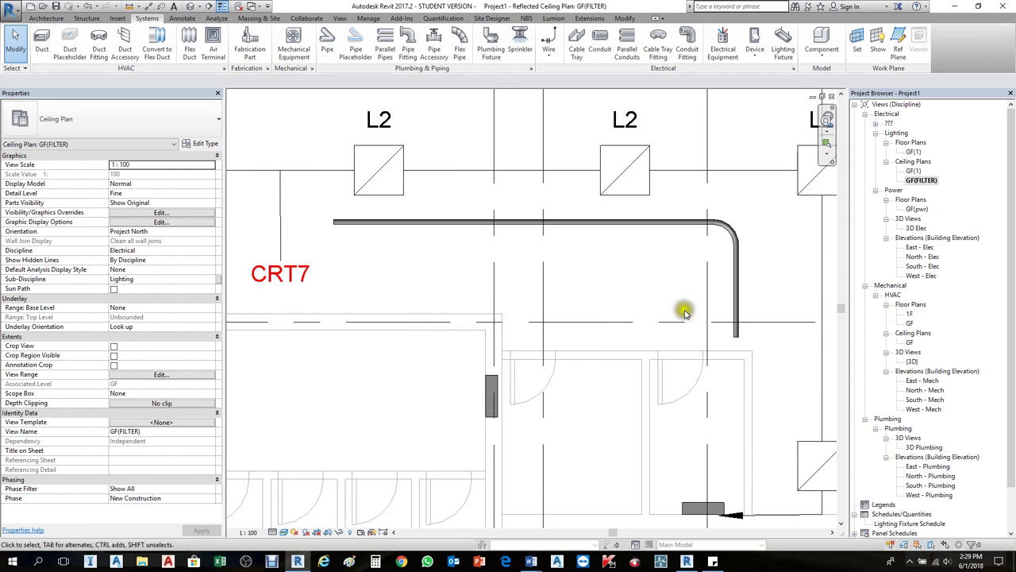
{"action": "left_click", "coordinate": [285, 532]}
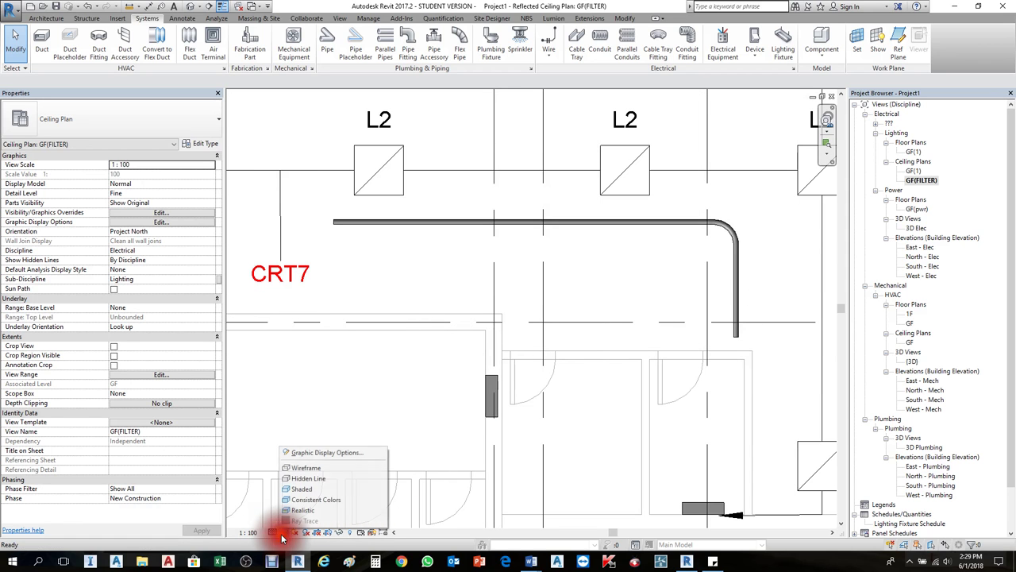
{"action": "left_click", "coordinate": [295, 488]}
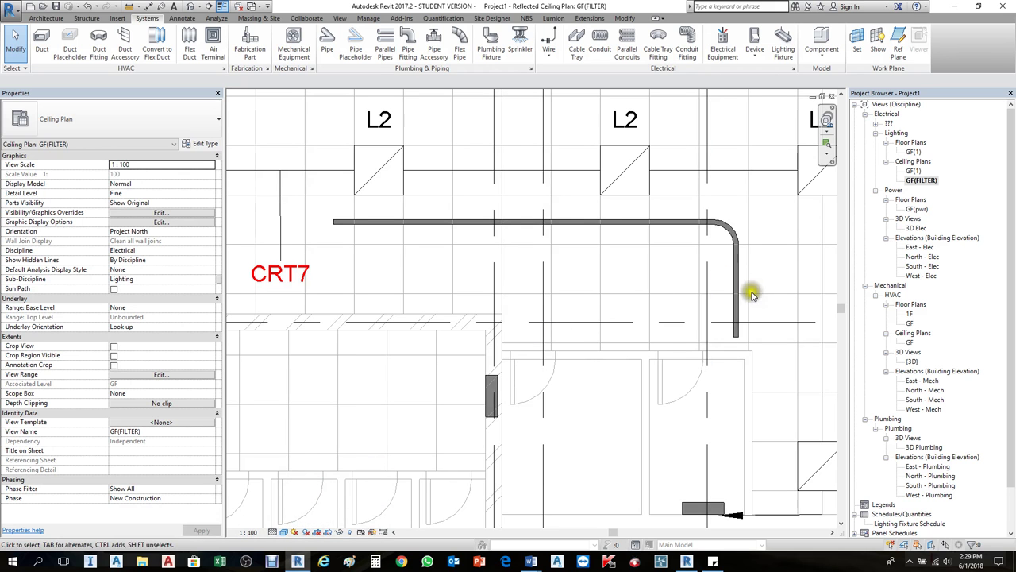
Inspect the conduit's elbow and the diameter and offset properties of its short vertical segment.
{"action": "scroll", "coordinate": [737, 276], "scroll_direction": "up", "scroll_amount": 2}
{"action": "scroll", "coordinate": [759, 322], "scroll_direction": "down", "scroll_amount": 2}
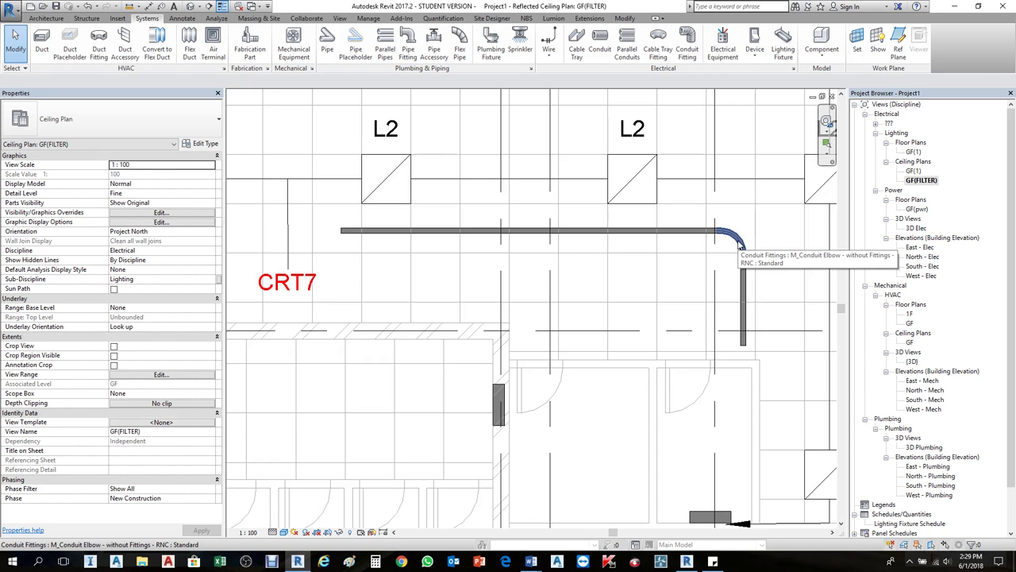
{"action": "left_click", "coordinate": [742, 283]}
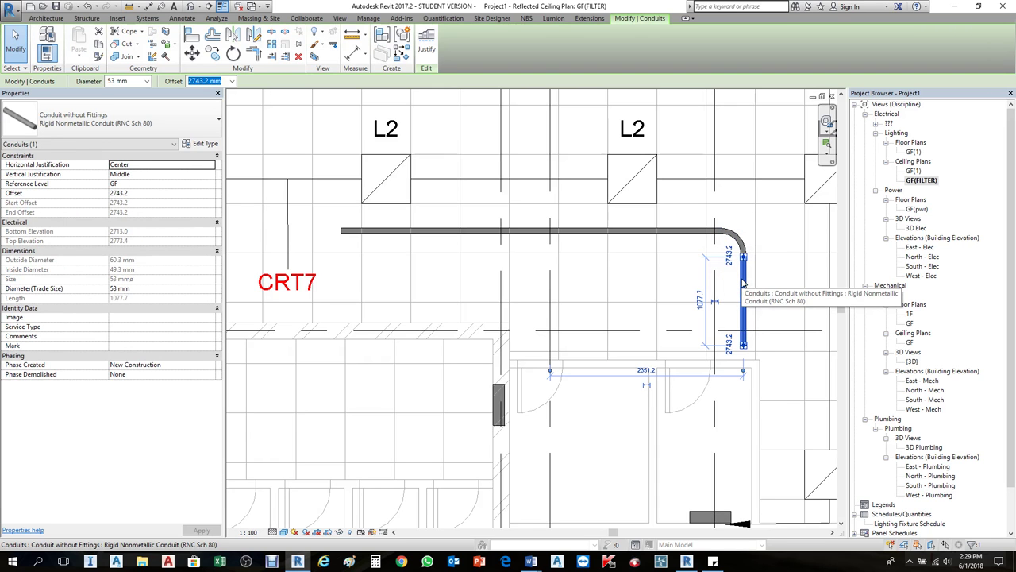
{"action": "scroll", "coordinate": [760, 298], "scroll_direction": "up", "scroll_amount": 1}
{"action": "scroll", "coordinate": [759, 298], "scroll_direction": "up", "scroll_amount": 1}
{"action": "left_click", "coordinate": [738, 301]}
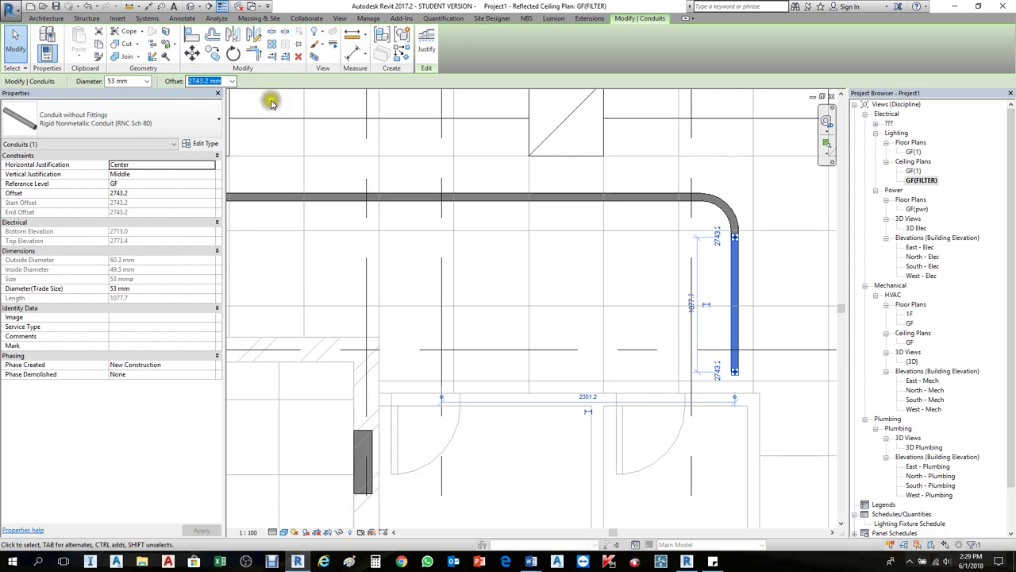
{"action": "left_click", "coordinate": [659, 224]}
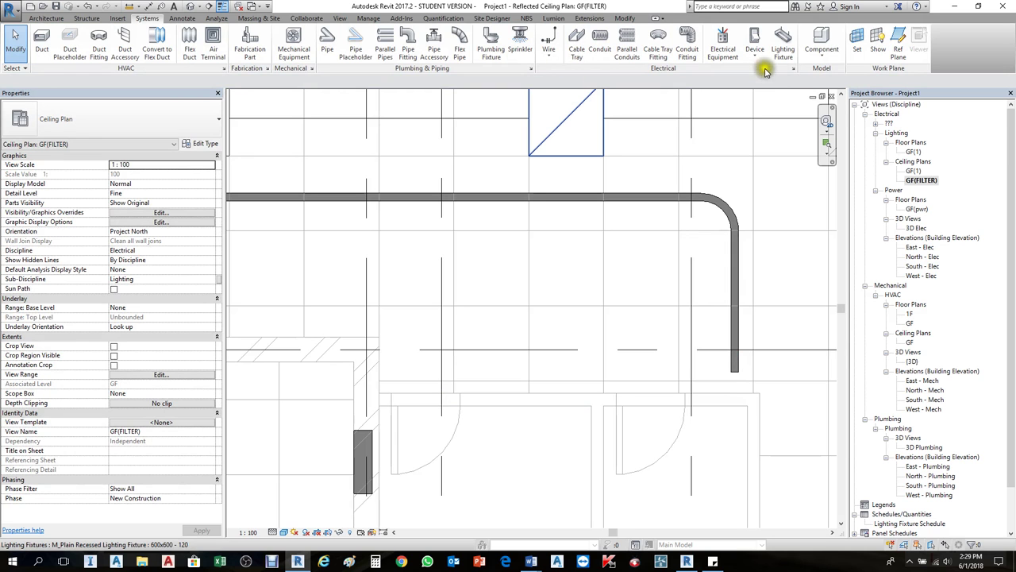
Open the Electrical Settings and review the general conduit settings, rise/drop annotation and single and two line symbology.
{"action": "left_click", "coordinate": [793, 71]}
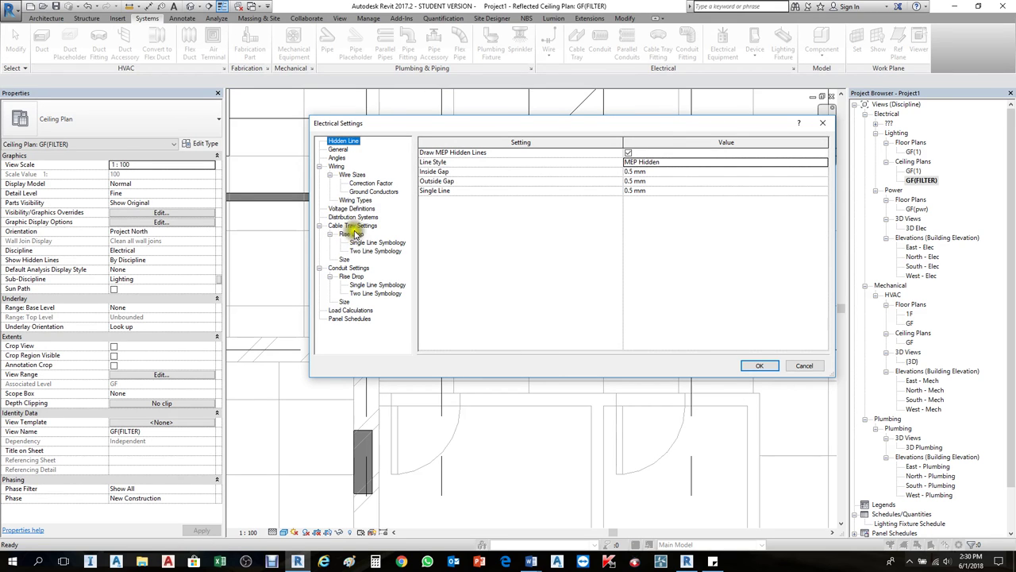
{"action": "left_click", "coordinate": [348, 269]}
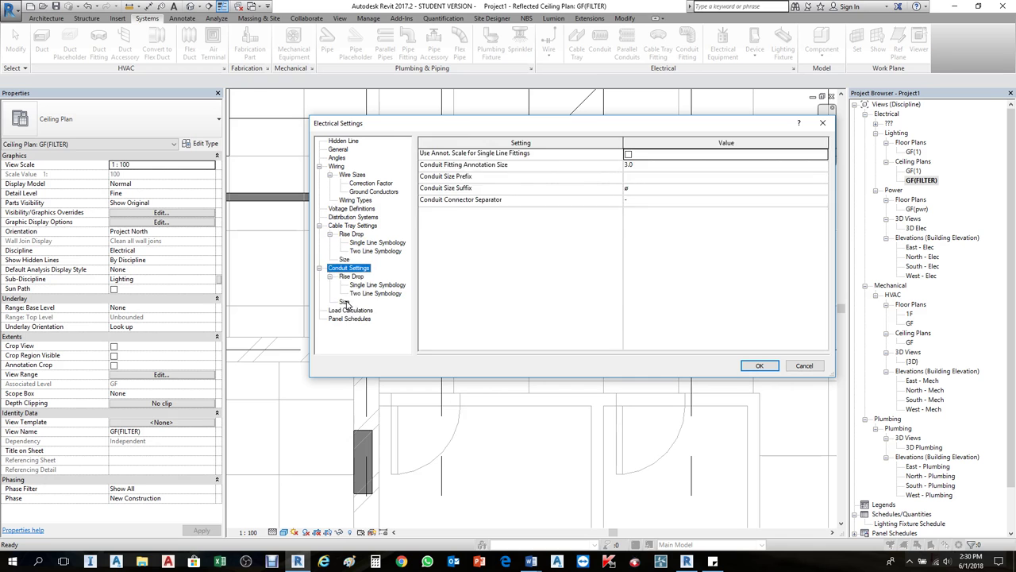
{"action": "left_click", "coordinate": [345, 303]}
{"action": "left_click", "coordinate": [352, 277]}
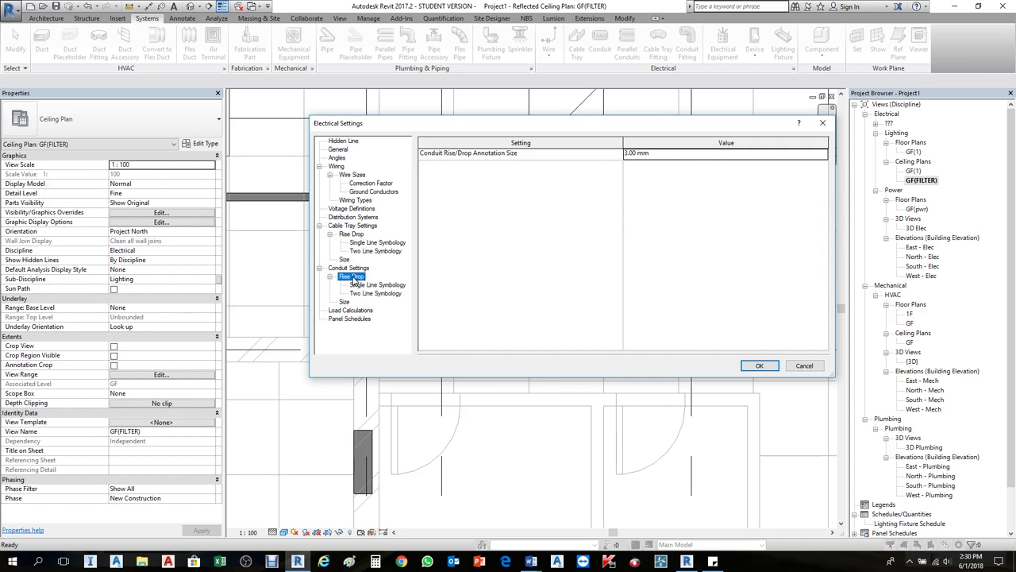
{"action": "left_click", "coordinate": [350, 268]}
{"action": "left_click", "coordinate": [364, 285]}
{"action": "left_click", "coordinate": [366, 294]}
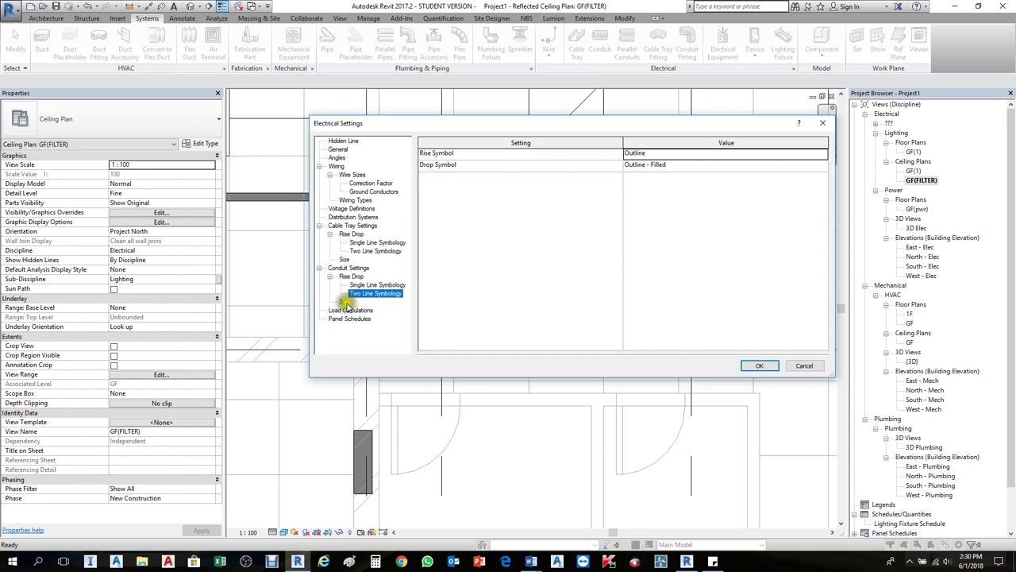
{"action": "left_click", "coordinate": [354, 269]}
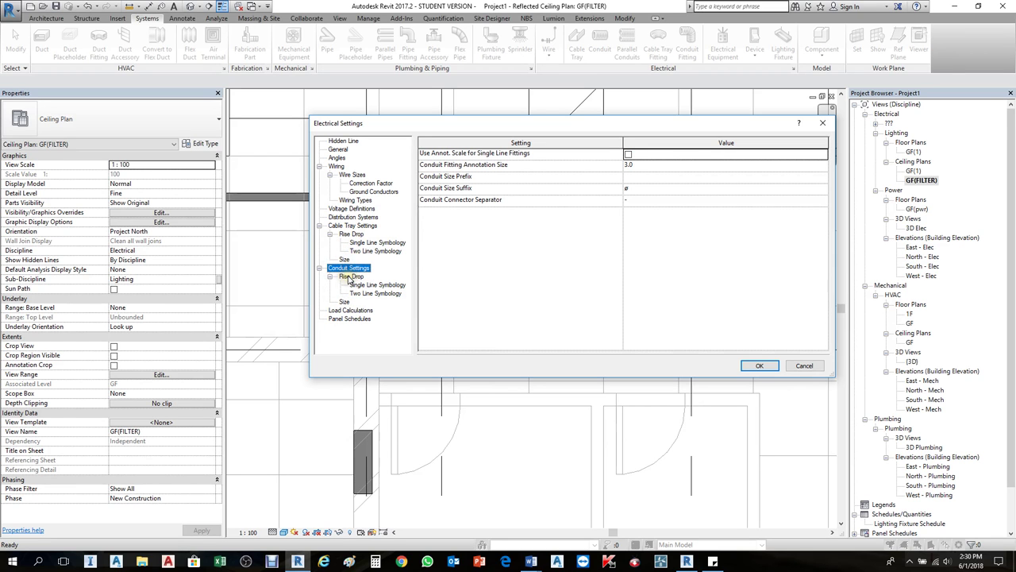
{"action": "left_click", "coordinate": [350, 286]}
{"action": "left_click", "coordinate": [360, 294]}
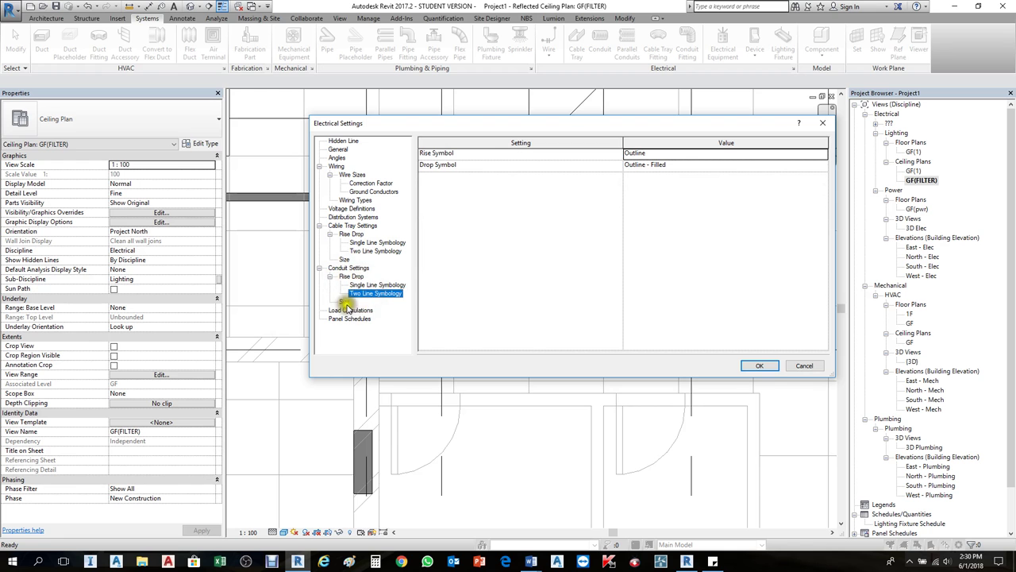
Review the conduit size table for the EMT standard, checking the 27 mm and 41 mm trade sizes.
{"action": "left_click", "coordinate": [345, 302]}
{"action": "left_click_drag", "start_coordinate": [493, 124], "coordinate": [524, 219]}
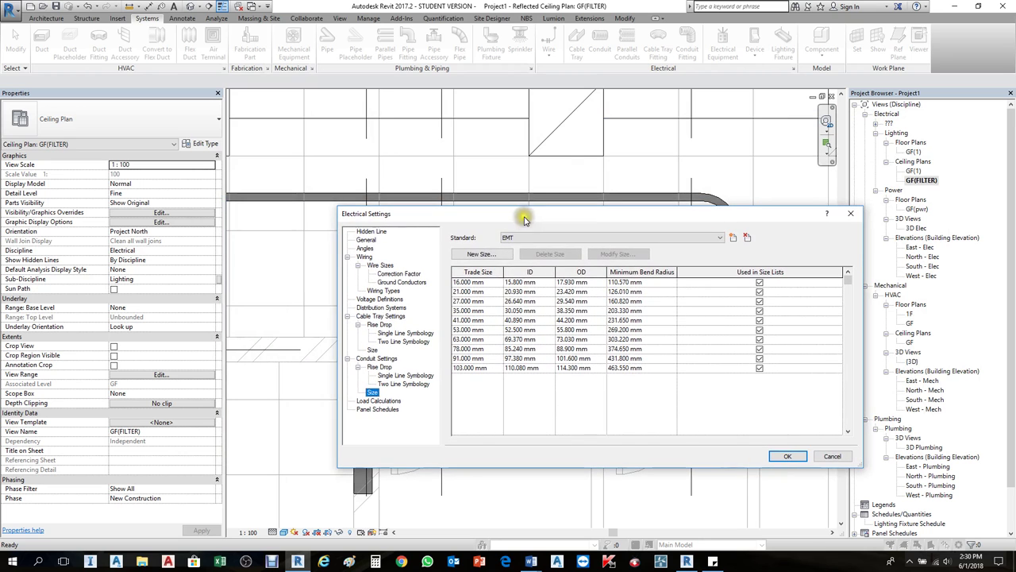
{"action": "left_click", "coordinate": [497, 301]}
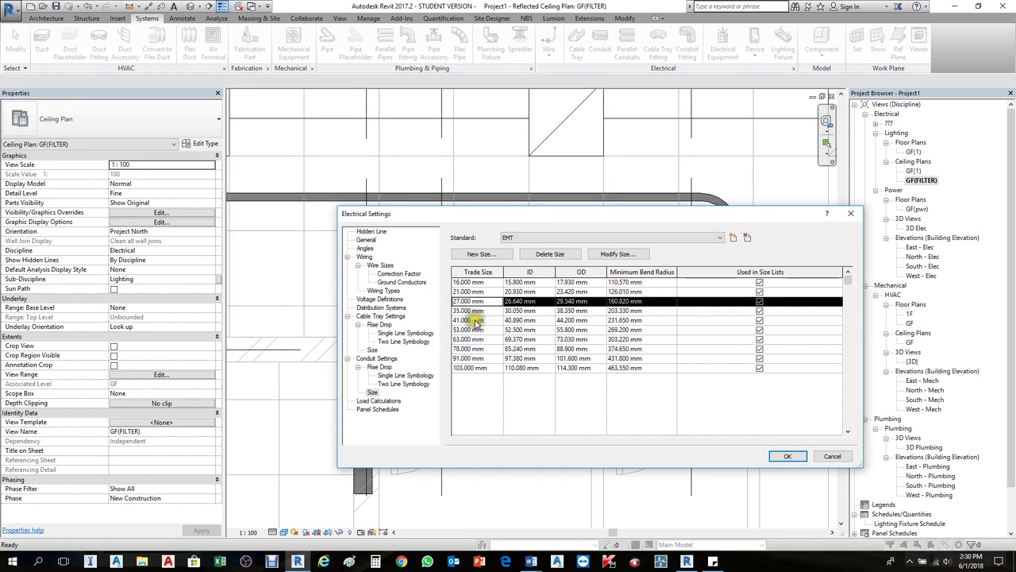
{"action": "left_click", "coordinate": [476, 321]}
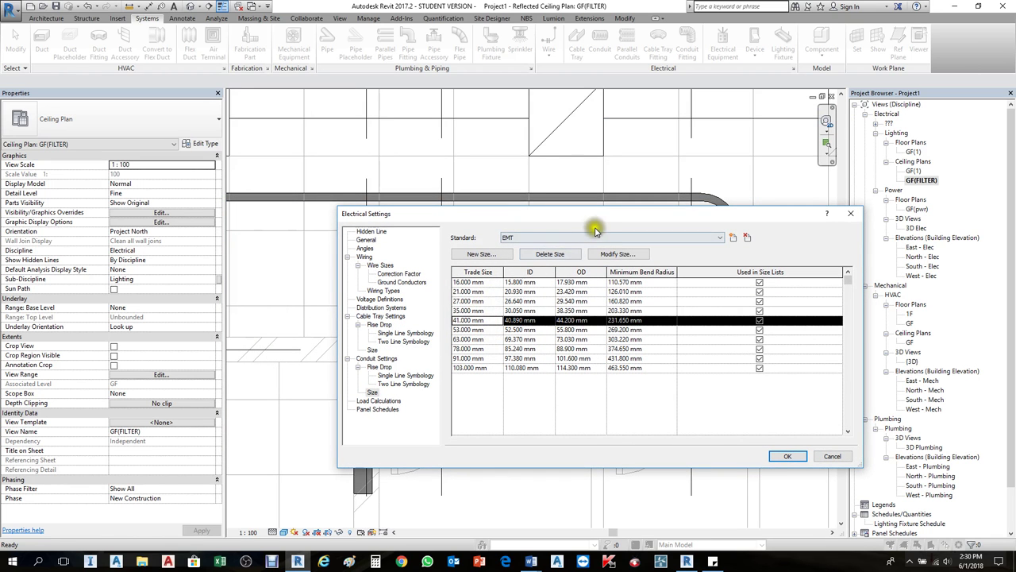
Check the available conduit standards and the EMT standard's 27 mm trade size, and close the Electrical Settings.
{"action": "left_click", "coordinate": [719, 238]}
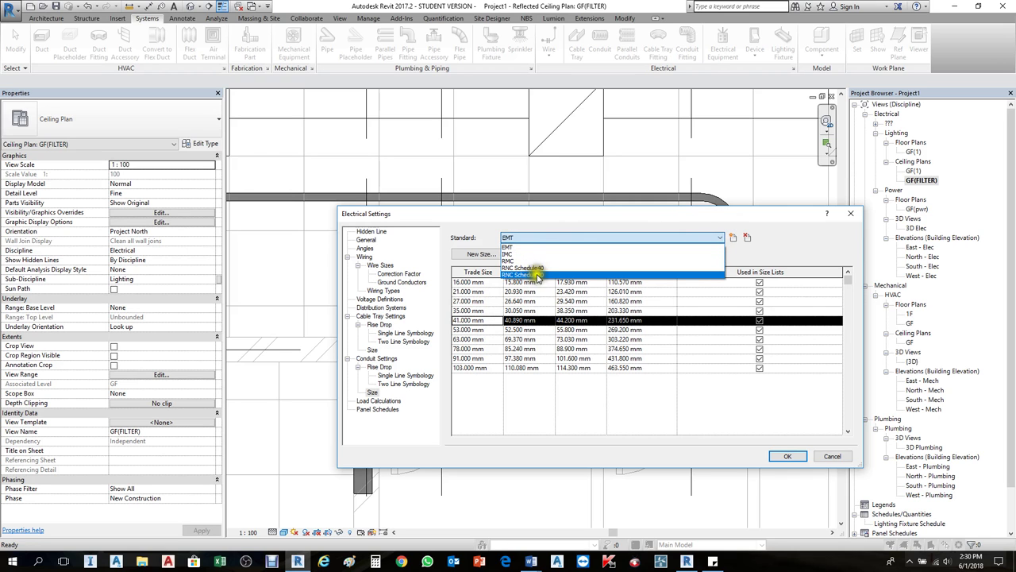
{"action": "left_click", "coordinate": [765, 230]}
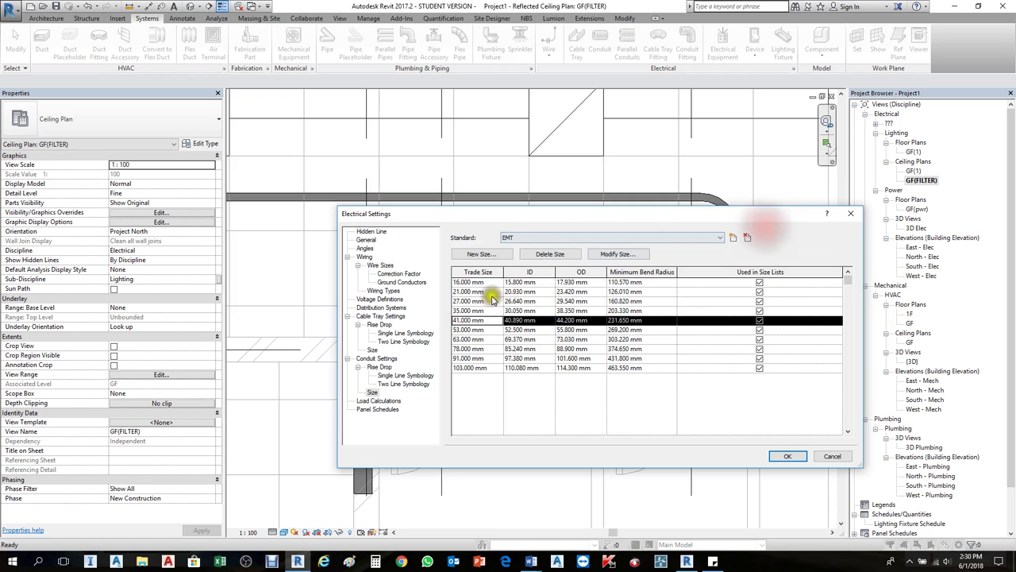
{"action": "left_click", "coordinate": [480, 300]}
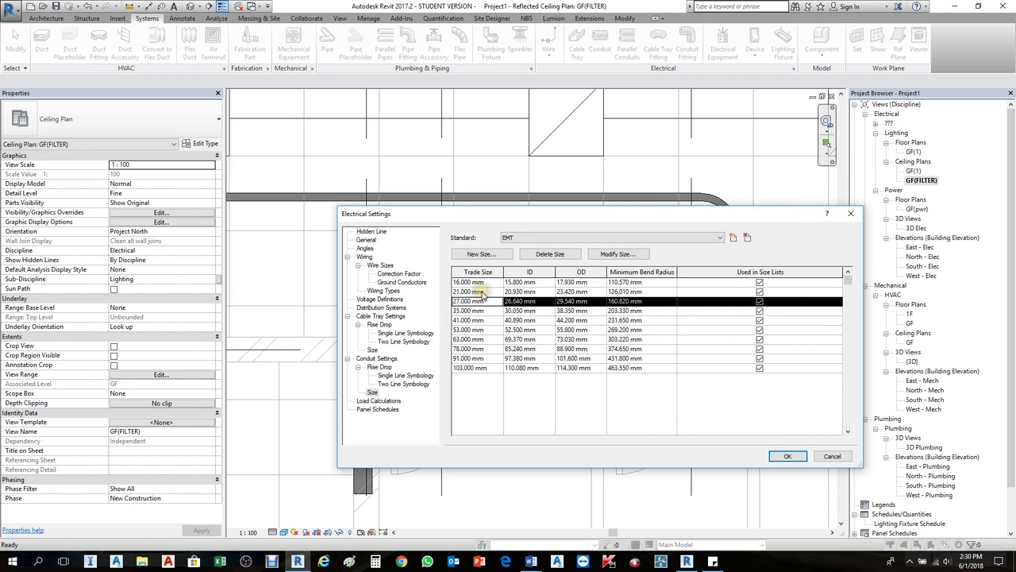
{"action": "left_click", "coordinate": [858, 216]}
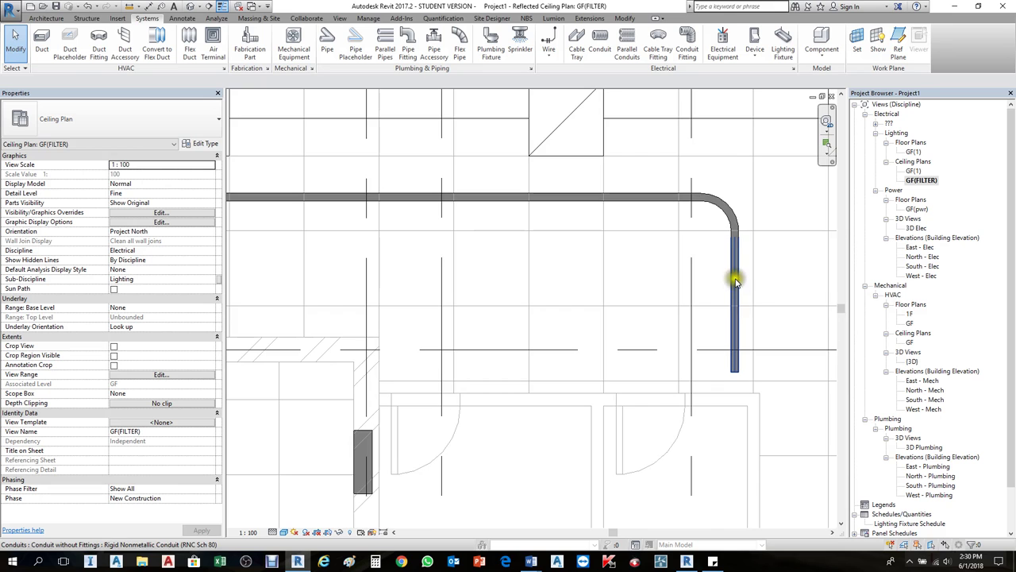
Set the diameter of the whole existing conduit run, including its elbow, to 25 mm and check its vertical segment.
{"action": "scroll", "coordinate": [739, 290], "scroll_direction": "down", "scroll_amount": 2}
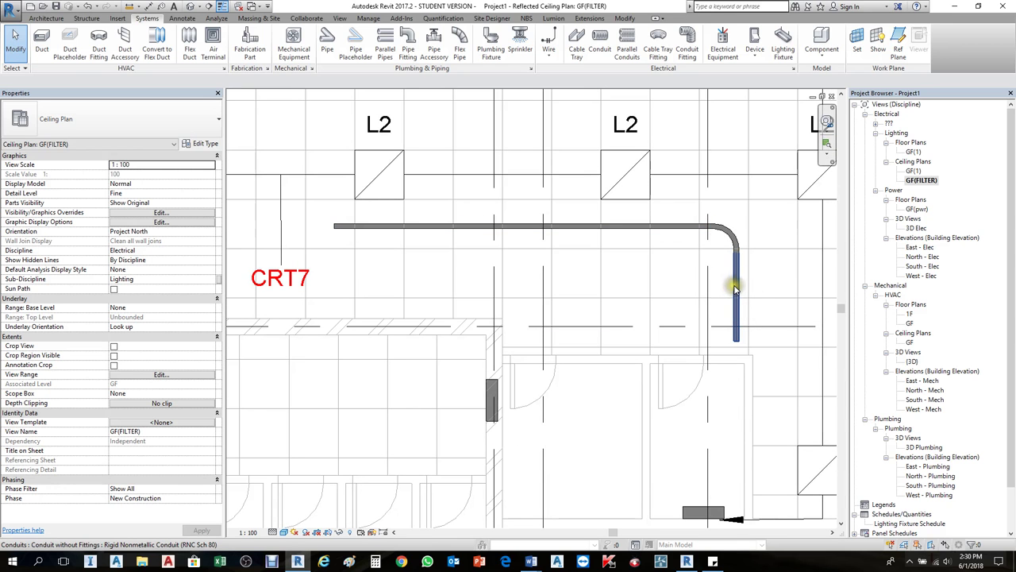
{"action": "key", "text": "Tab"}
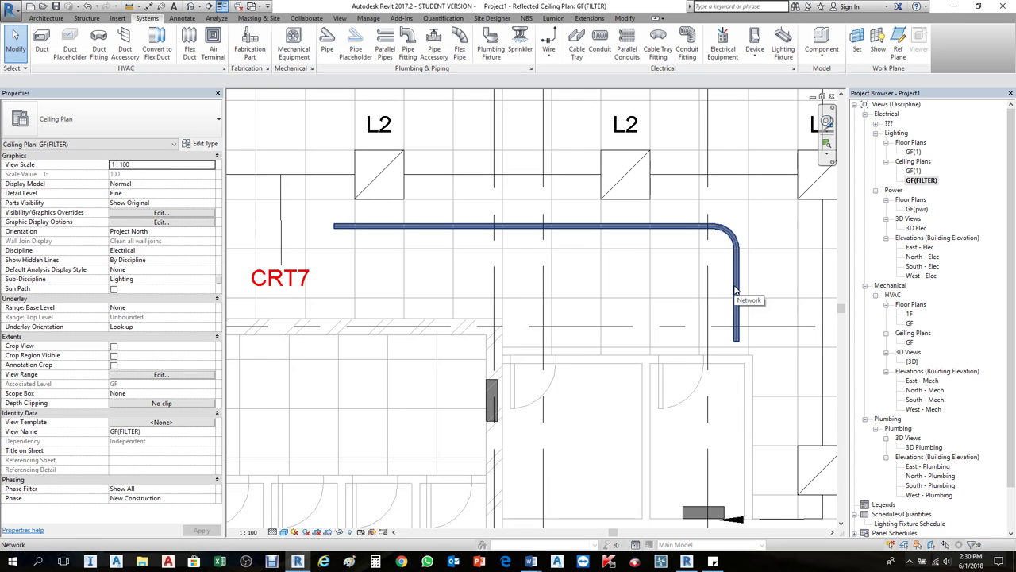
{"action": "left_click", "coordinate": [737, 291]}
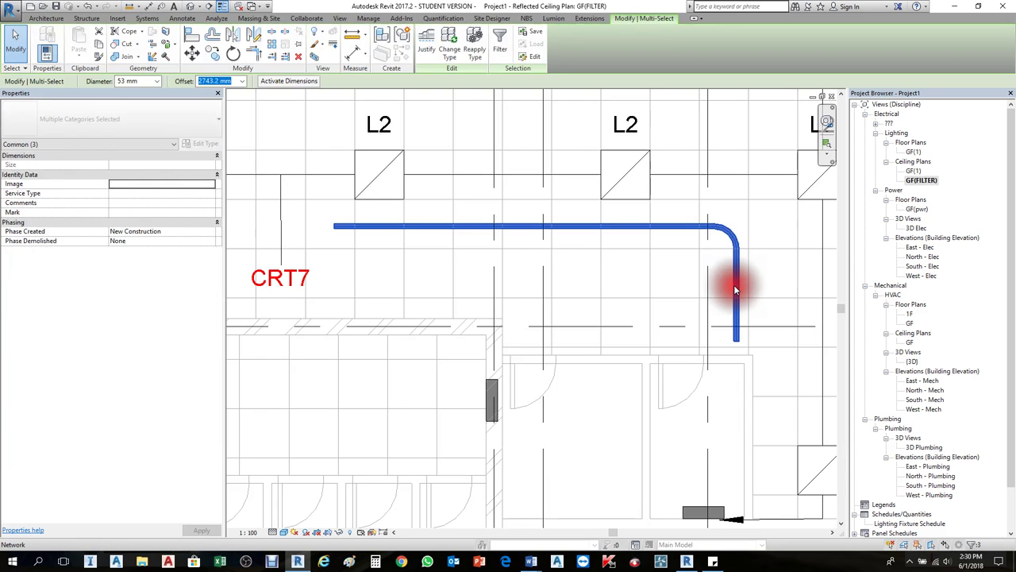
{"action": "left_click", "coordinate": [142, 81]}
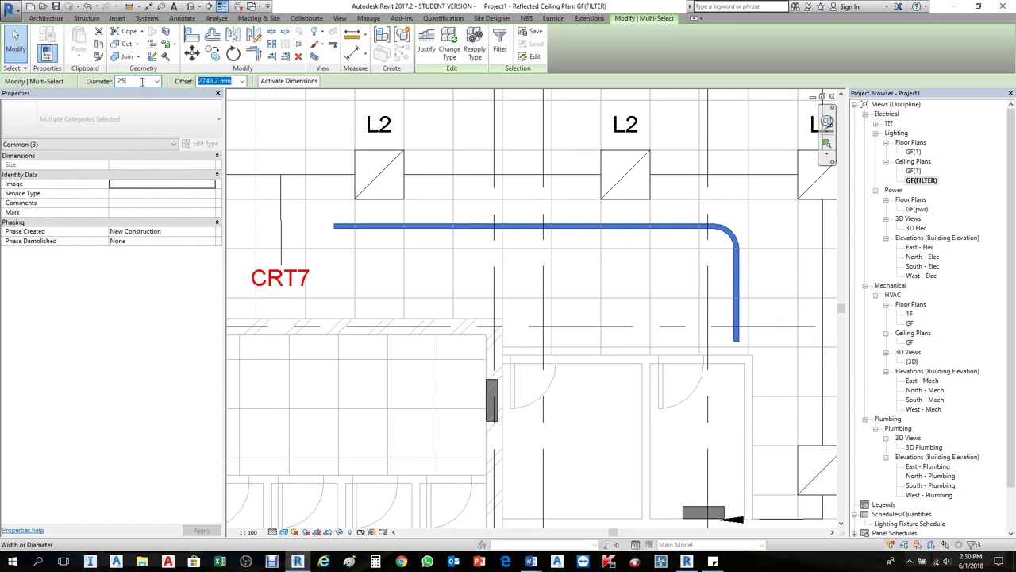
{"action": "key", "text": "Return"}
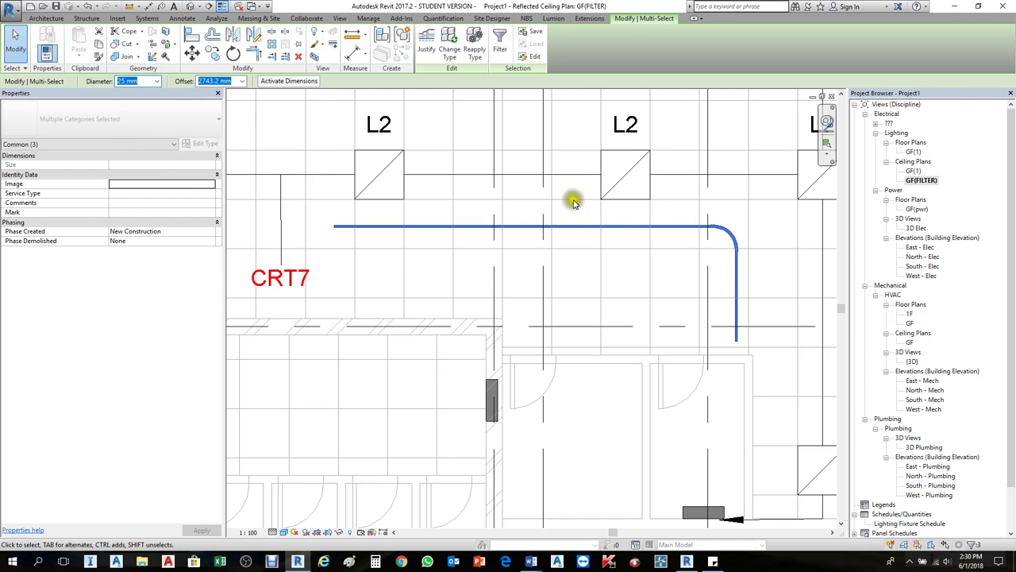
{"action": "left_click", "coordinate": [642, 282]}
{"action": "left_click", "coordinate": [739, 266]}
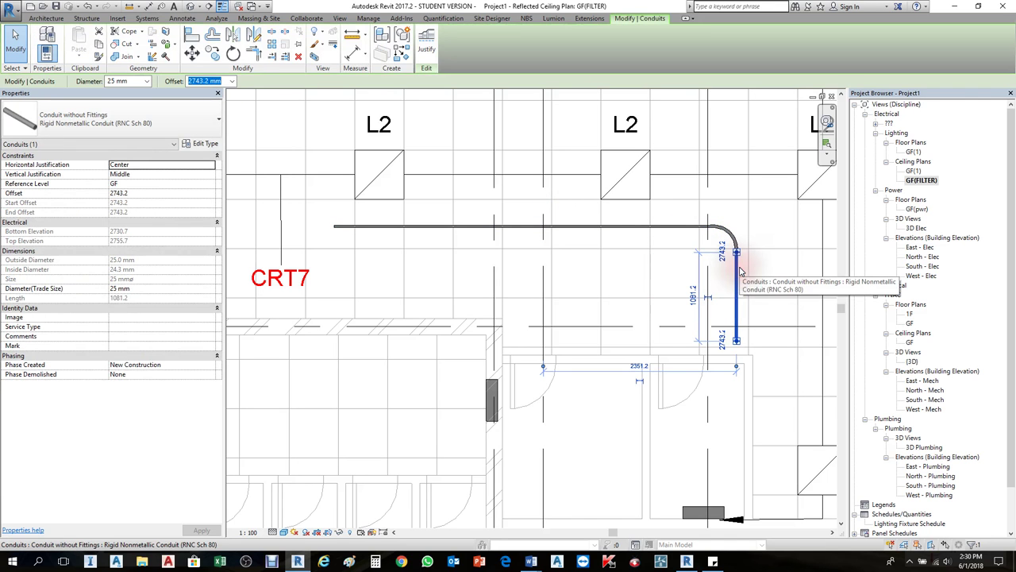
{"action": "key", "text": "Escape"}
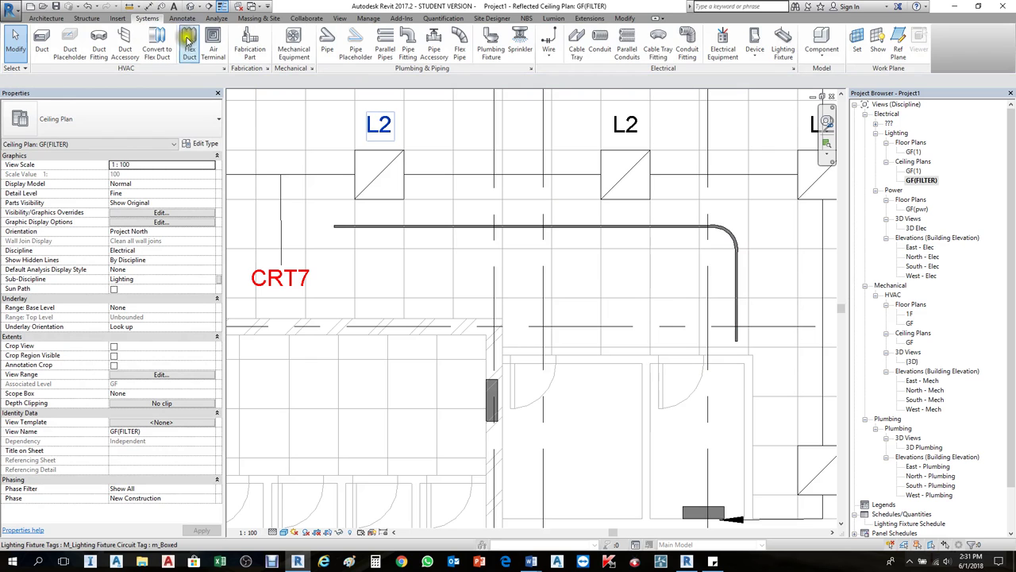
Check the diameters offered when placing Rigid Nonmetallic Conduit (RNC Sch 80), without drawing anything.
{"action": "left_click", "coordinate": [601, 46]}
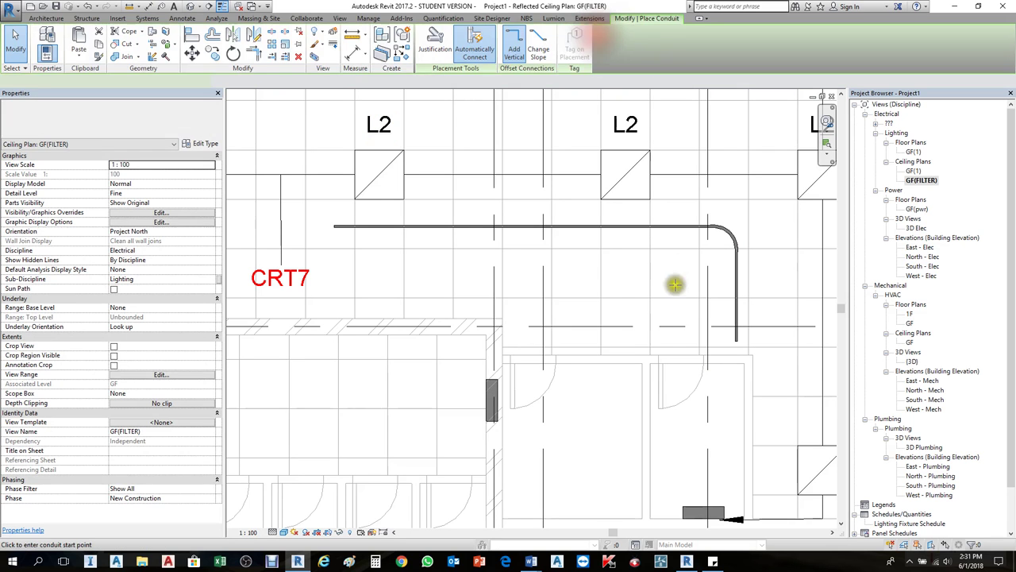
{"action": "left_click", "coordinate": [163, 81]}
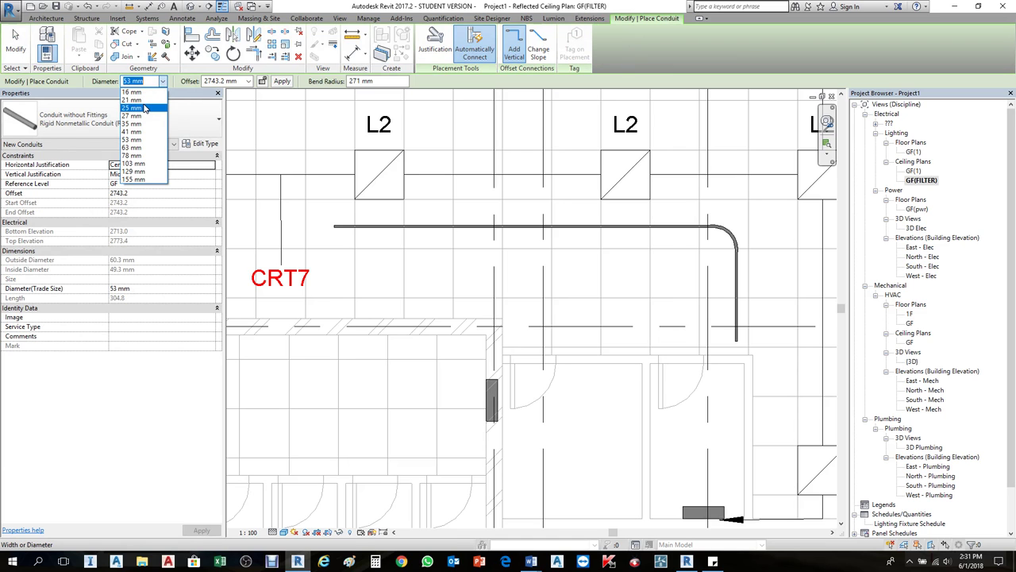
{"action": "left_click", "coordinate": [14, 48]}
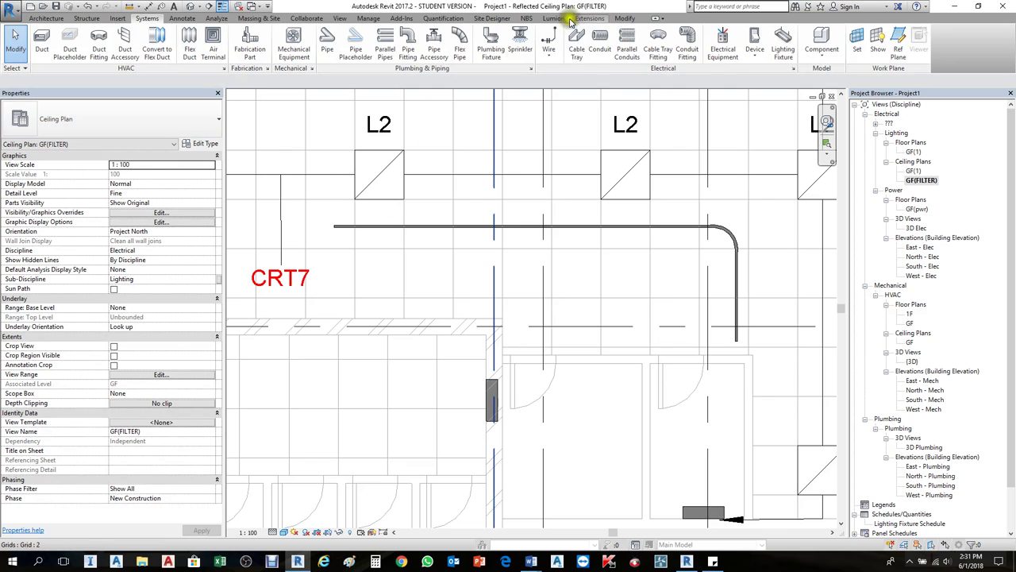
Draw an L-shaped 53 mm run of Rigid Nonmetallic Conduit (RNC Sch 40) without fittings inside the existing run's corner, at 2743.2 mm offset.
{"action": "left_click", "coordinate": [602, 44]}
{"action": "left_click", "coordinate": [175, 131]}
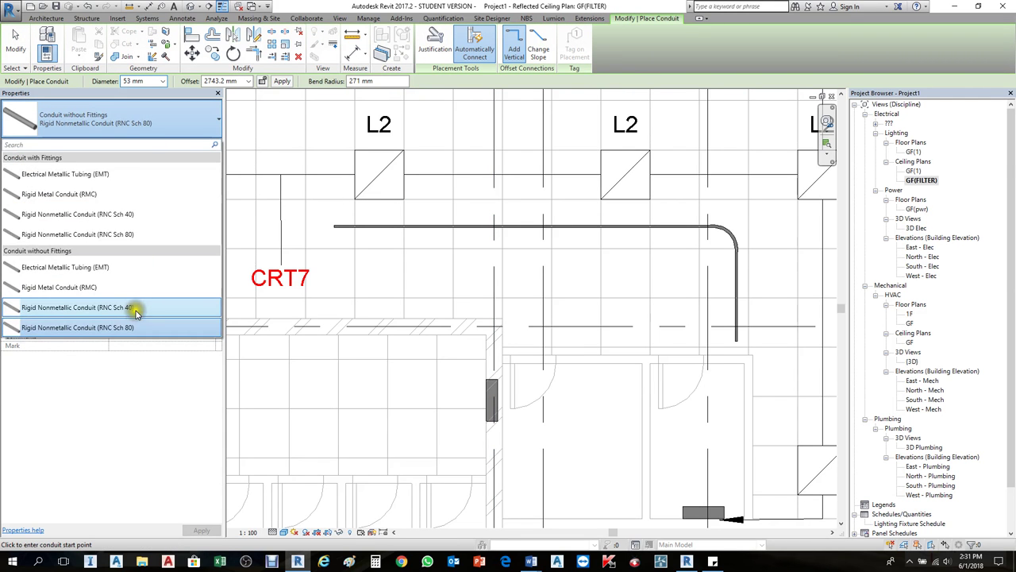
{"action": "left_click", "coordinate": [132, 309]}
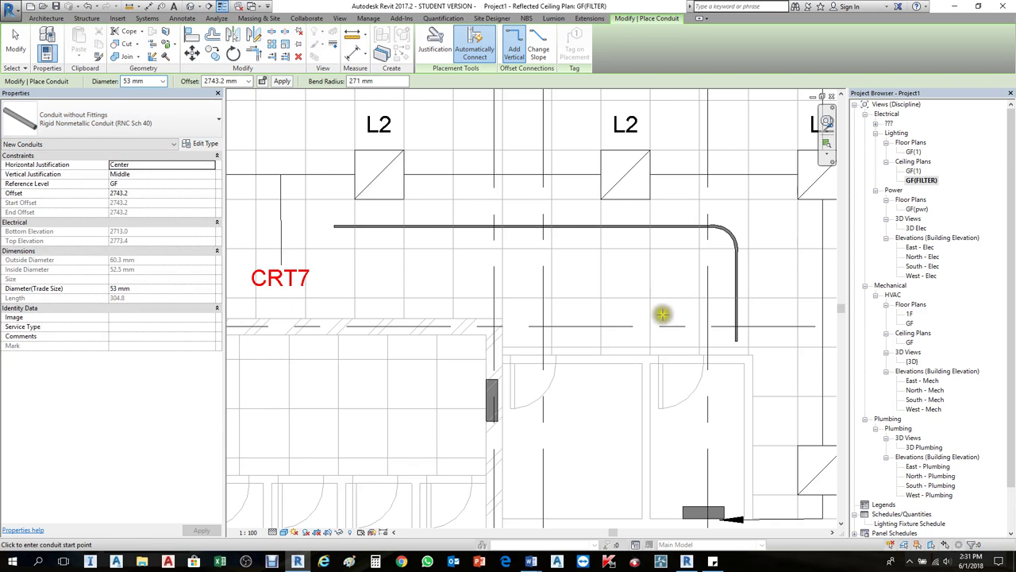
{"action": "left_click", "coordinate": [164, 81]}
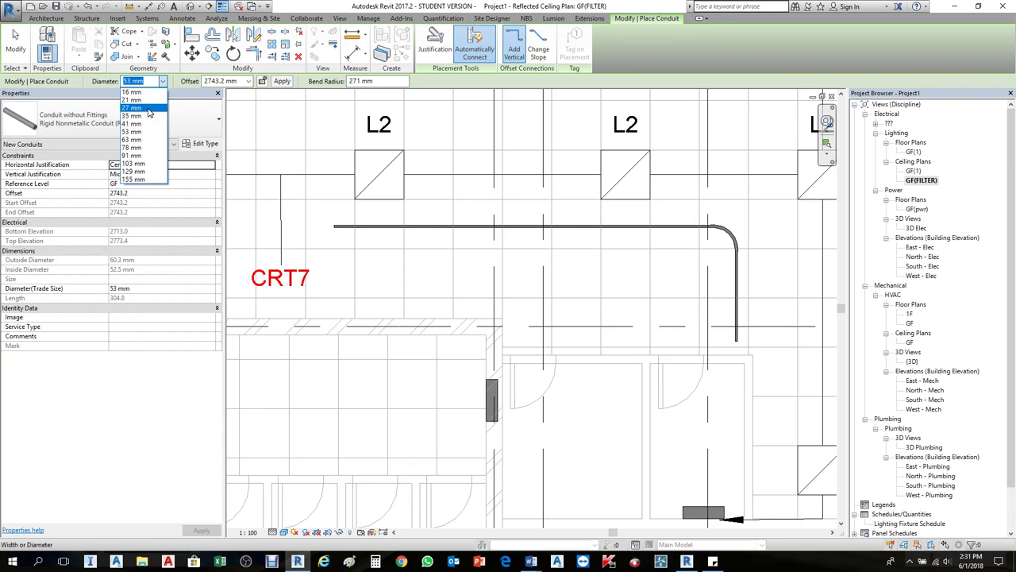
{"action": "left_click", "coordinate": [681, 314]}
{"action": "left_click", "coordinate": [678, 314]}
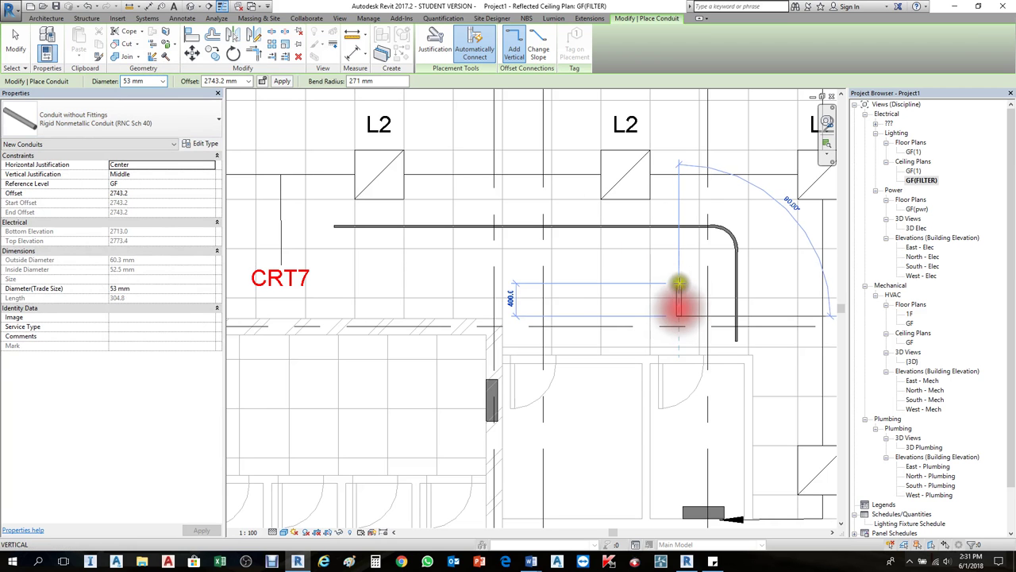
{"action": "left_click", "coordinate": [679, 266]}
{"action": "left_click", "coordinate": [563, 266]}
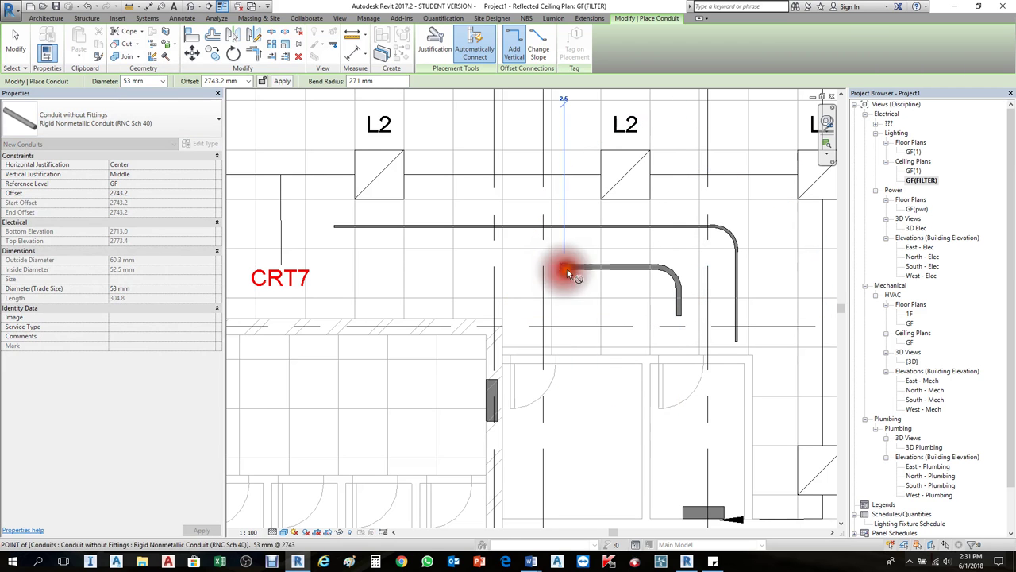
{"action": "key", "text": "Escape"}
{"action": "key", "text": "Escape"}
Try to set the diameter of the whole new RNC Sch 40 conduit run to 25 mm.
{"action": "key", "text": "Tab"}
{"action": "left_click", "coordinate": [677, 284]}
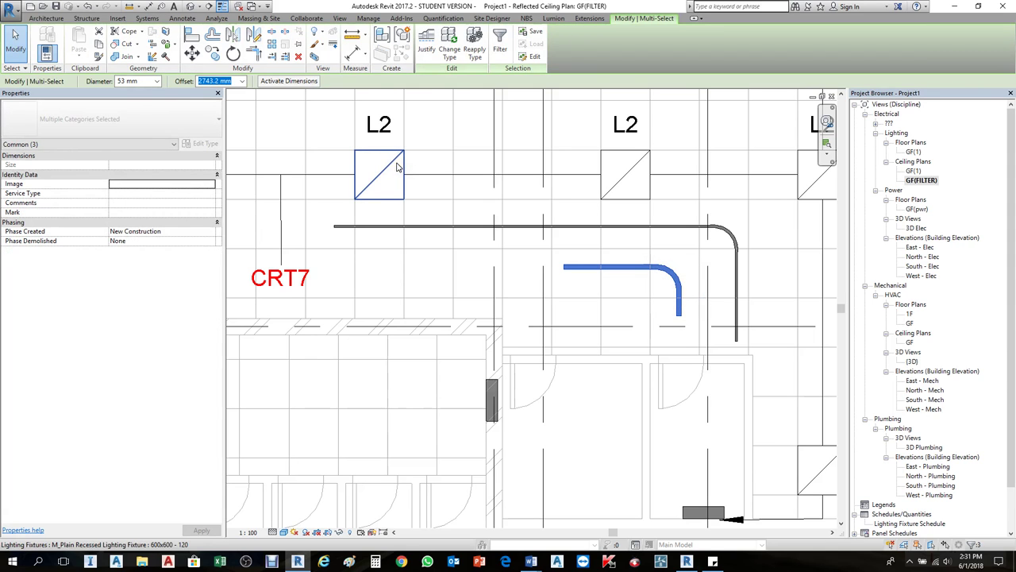
{"action": "left_click", "coordinate": [147, 80]}
{"action": "type", "text": "25"}
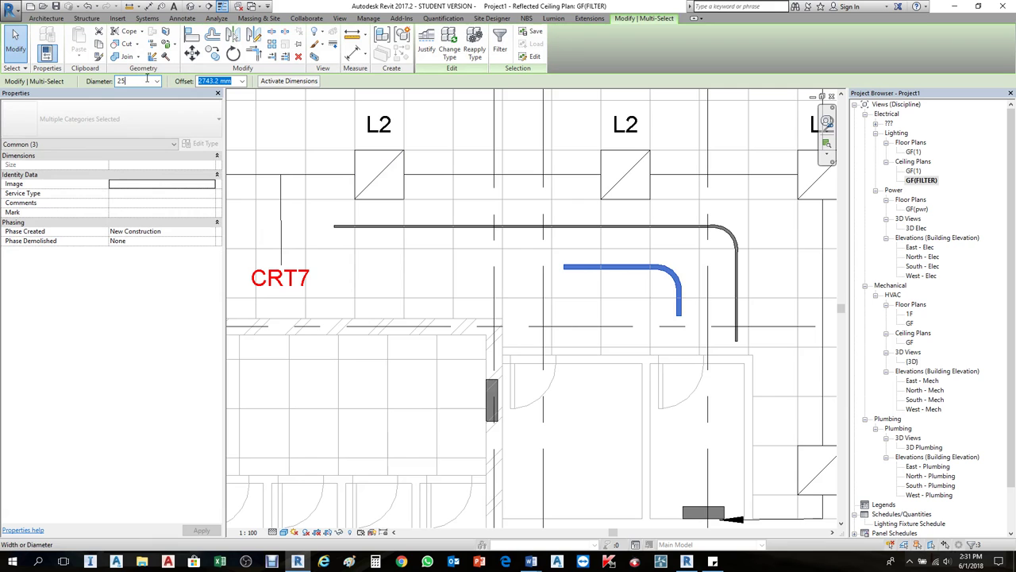
{"action": "key", "text": "Return"}
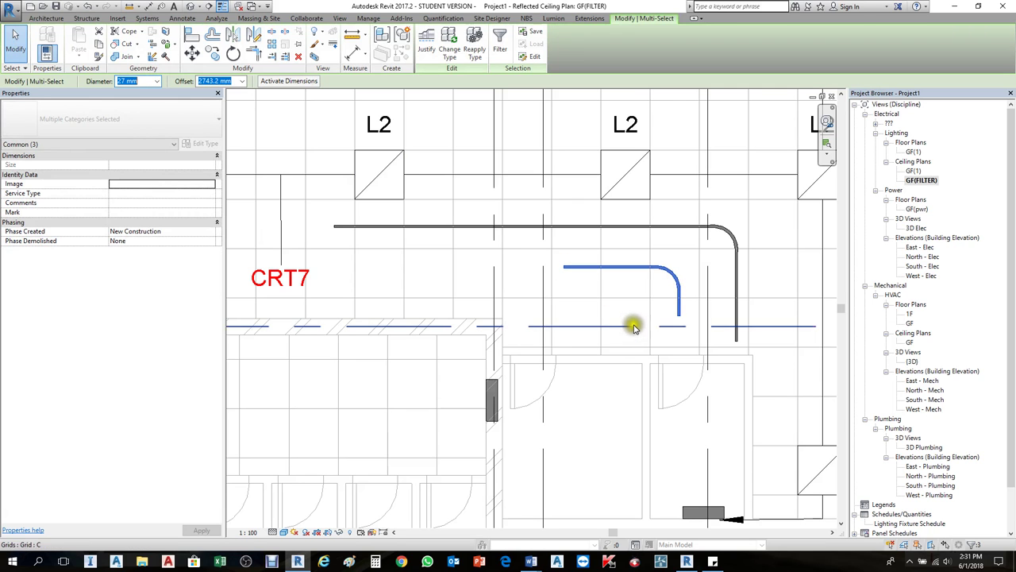
{"action": "scroll", "coordinate": [625, 295], "scroll_direction": "up", "scroll_amount": 3}
{"action": "scroll", "coordinate": [611, 285], "scroll_direction": "up", "scroll_amount": 2}
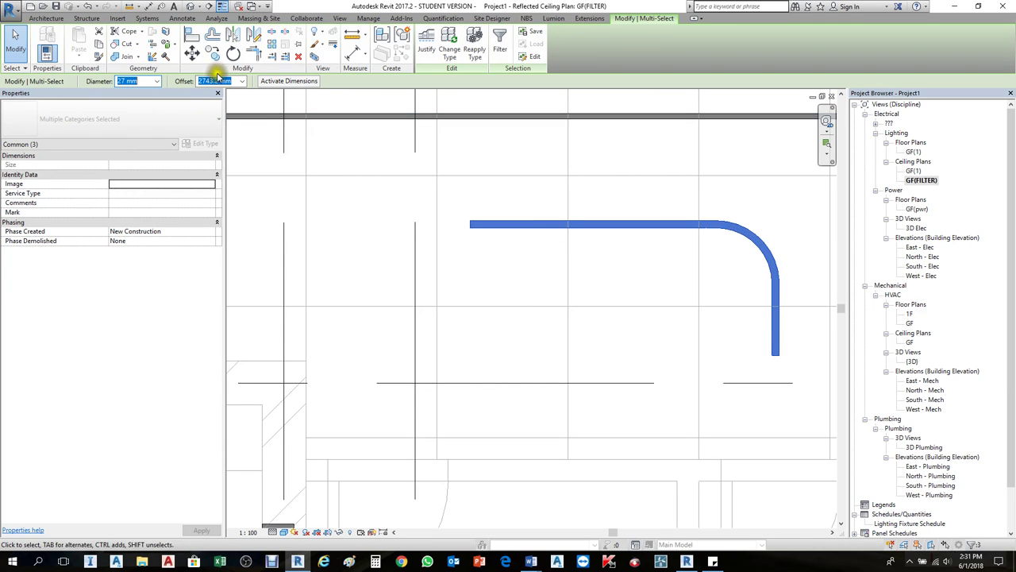
{"action": "left_click", "coordinate": [143, 81]}
{"action": "left_click_drag", "start_coordinate": [142, 81], "coordinate": [70, 82]}
{"action": "type", "text": "2"}
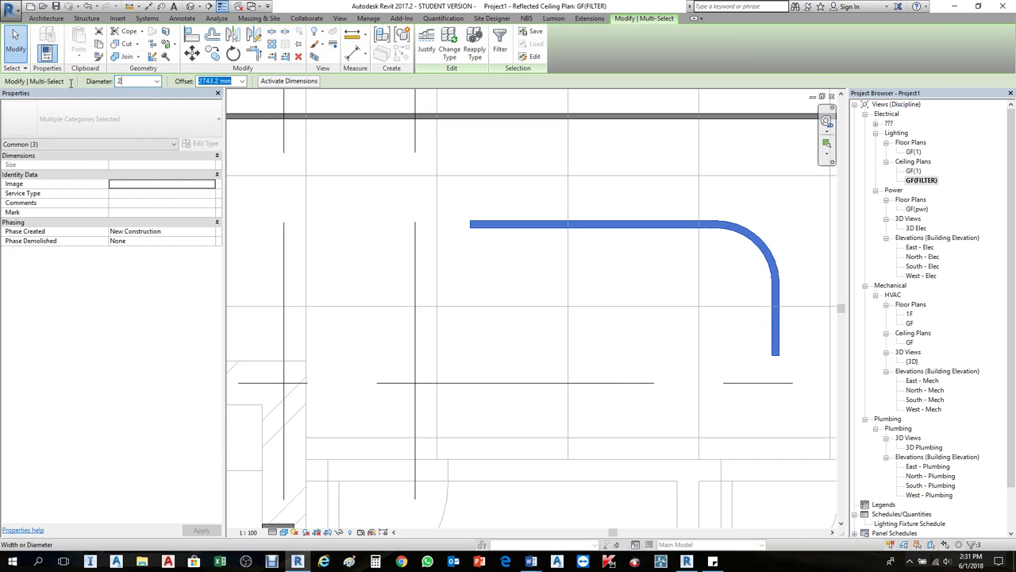
{"action": "left_click", "coordinate": [624, 349]}
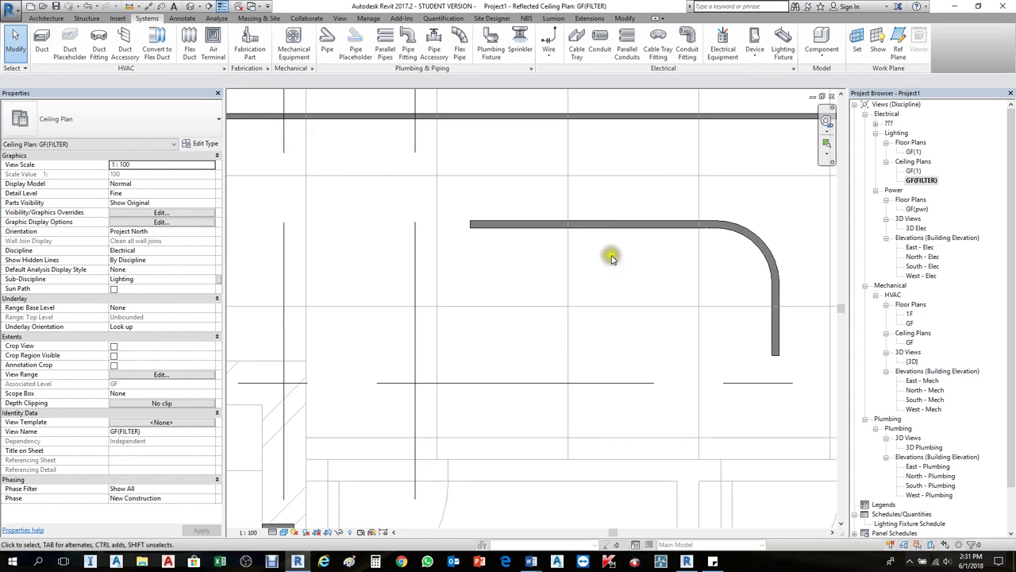
Check the new run's conduit type and show the conduit size table for RNC Schedule40, selecting the 27 mm trade size.
{"action": "left_click", "coordinate": [608, 229]}
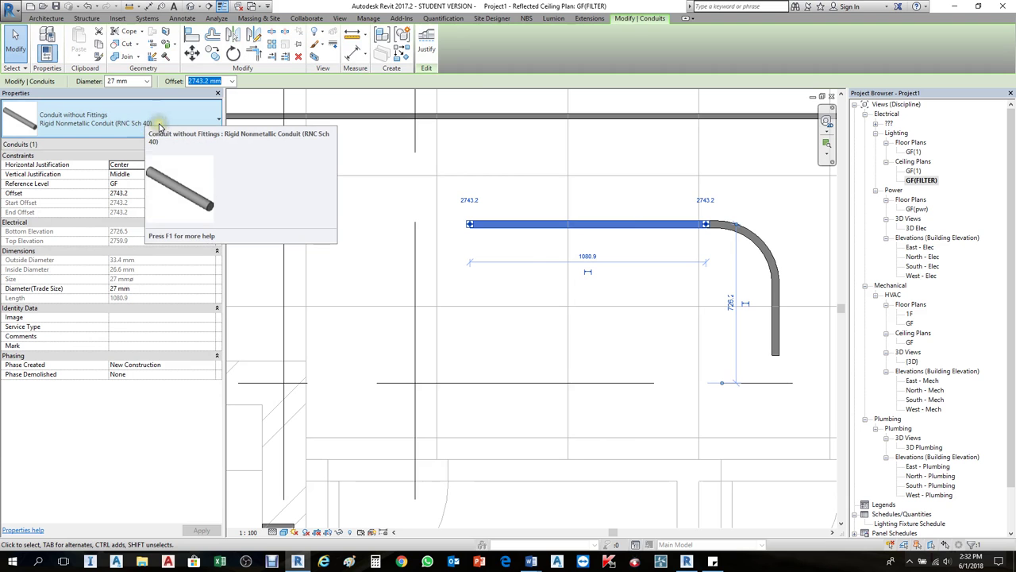
{"action": "left_click", "coordinate": [467, 98]}
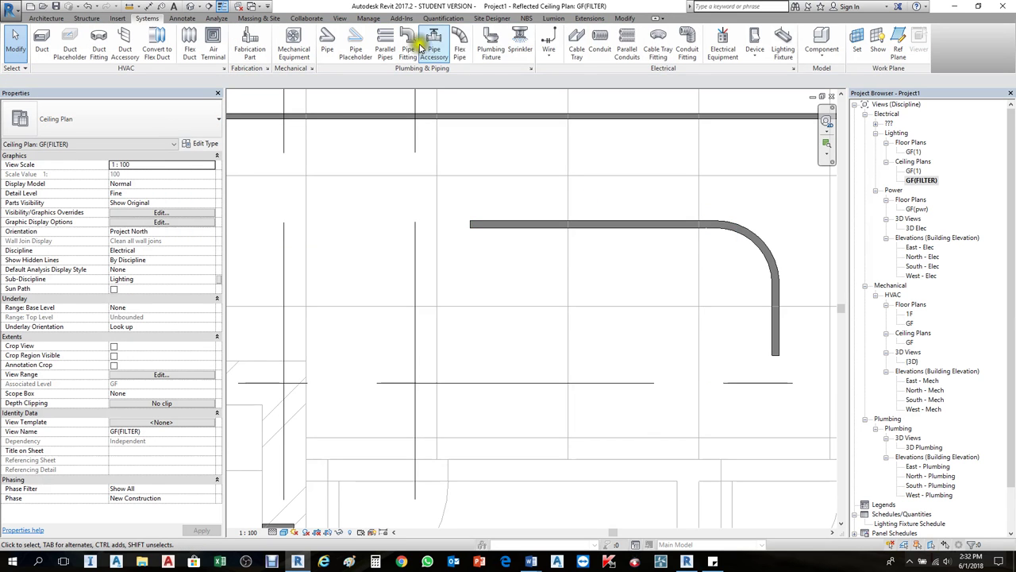
{"action": "left_click", "coordinate": [794, 68]}
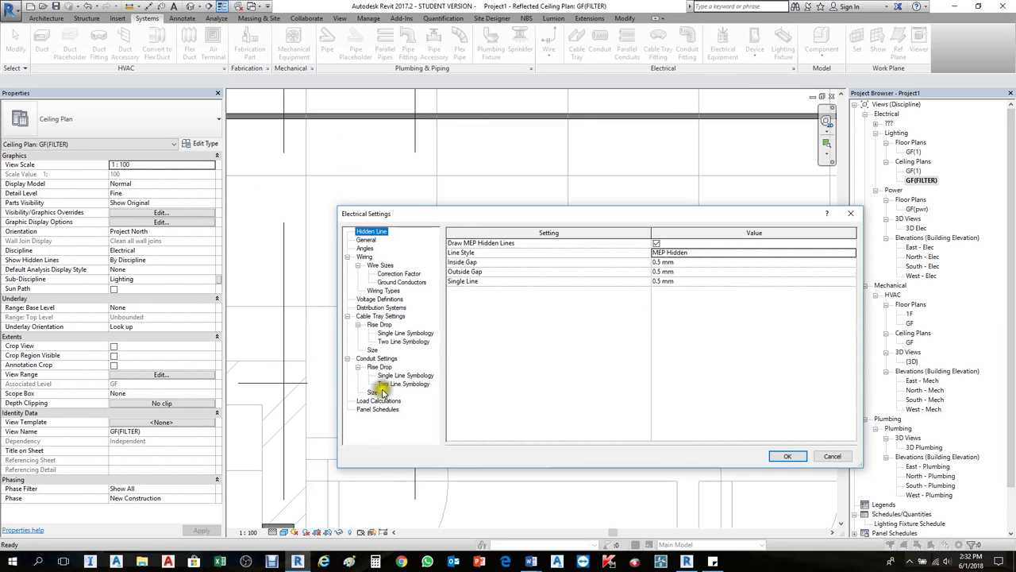
{"action": "left_click", "coordinate": [373, 392]}
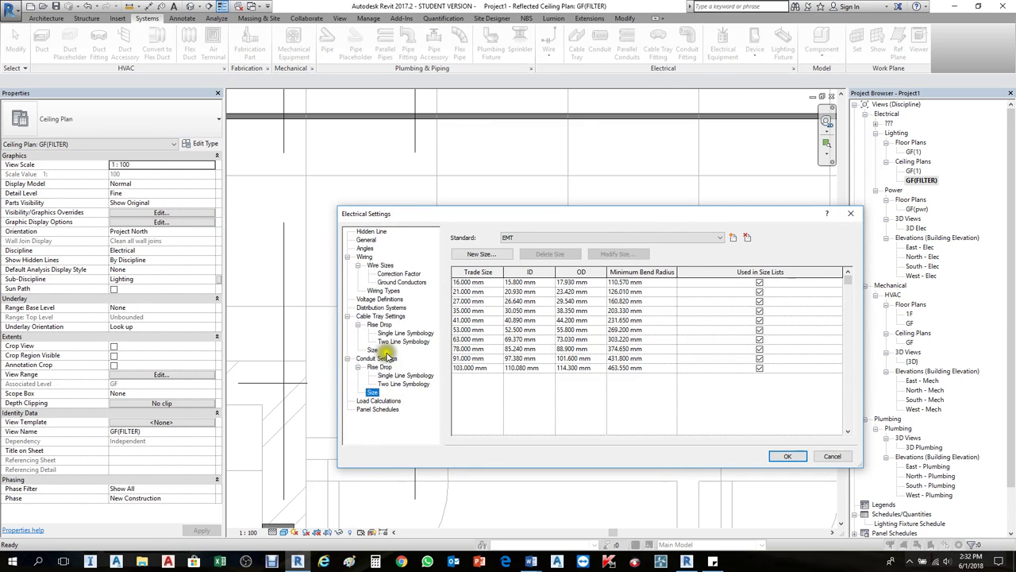
{"action": "left_click", "coordinate": [702, 236]}
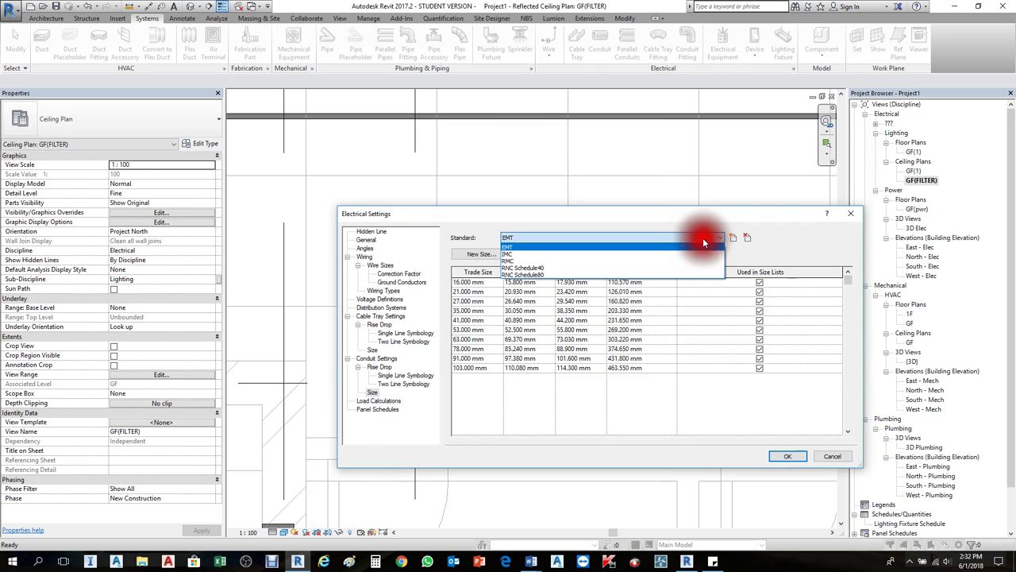
{"action": "left_click", "coordinate": [554, 269]}
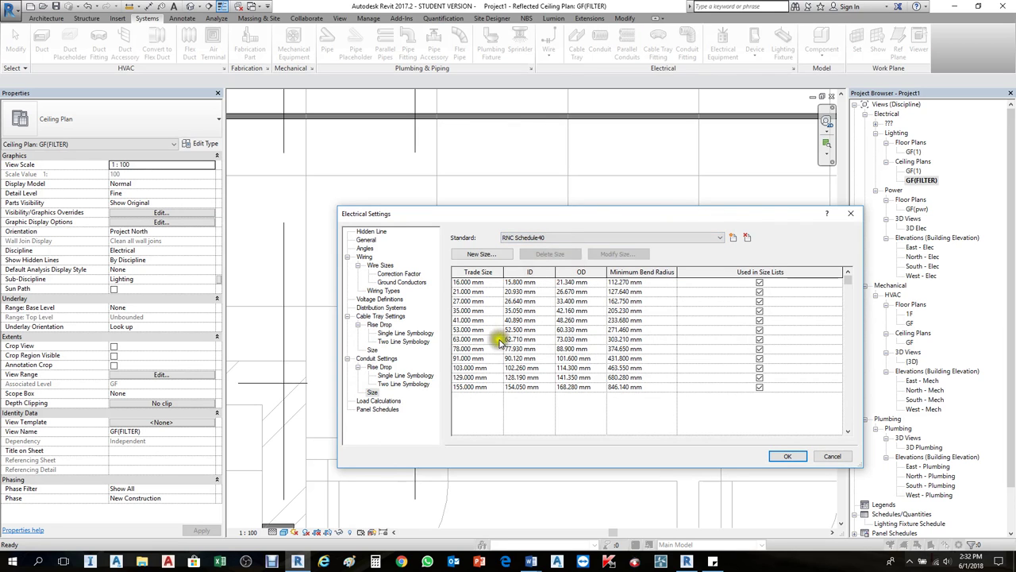
{"action": "left_click", "coordinate": [473, 301]}
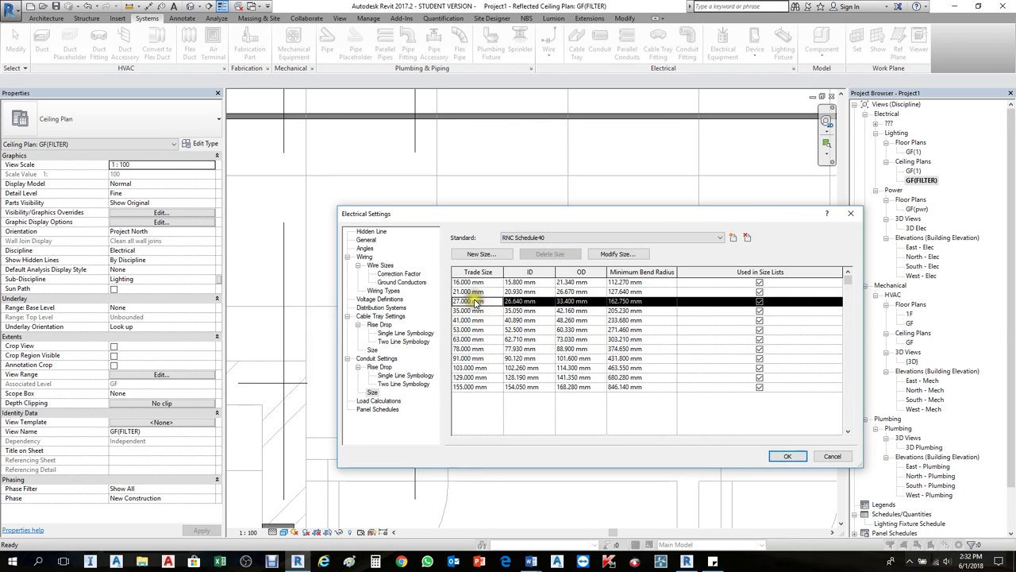
Add an RNC Schedule40 conduit size with trade diameter 25 mm, inside diameter 24 mm, outside diameter 25 mm and minimum bend radius 45 mm.
{"action": "left_click", "coordinate": [478, 253]}
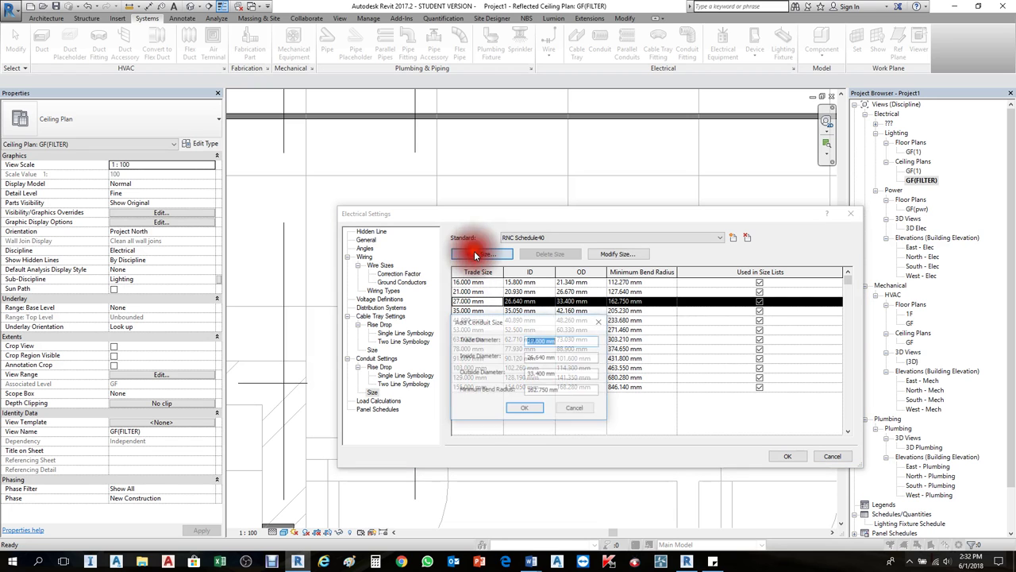
{"action": "type", "text": "25"}
{"action": "left_click", "coordinate": [558, 357]}
{"action": "left_click_drag", "start_coordinate": [557, 357], "coordinate": [506, 377]}
{"action": "type", "text": "2425"}
{"action": "left_click_drag", "start_coordinate": [574, 390], "coordinate": [461, 394]}
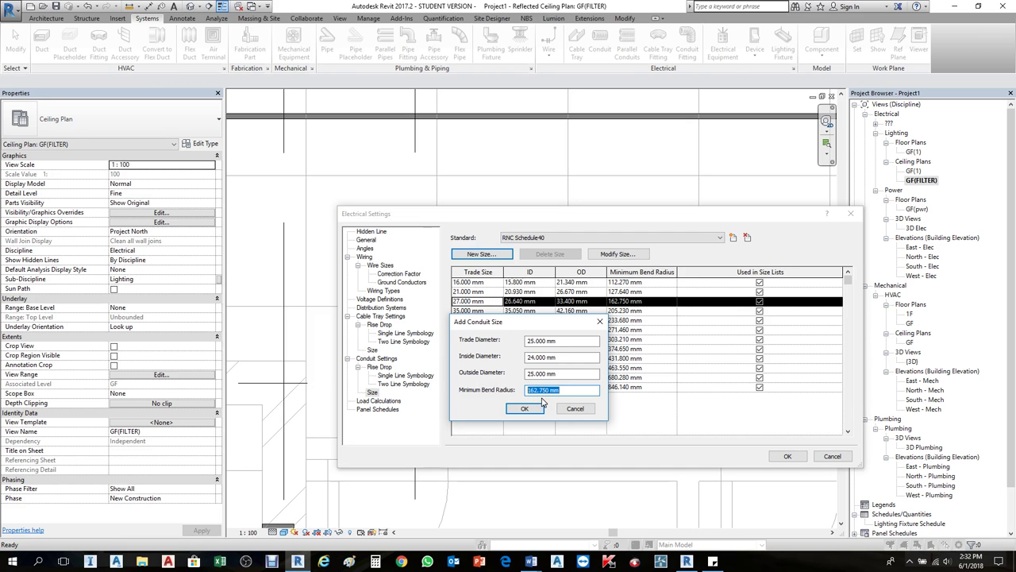
{"action": "left_click", "coordinate": [524, 410]}
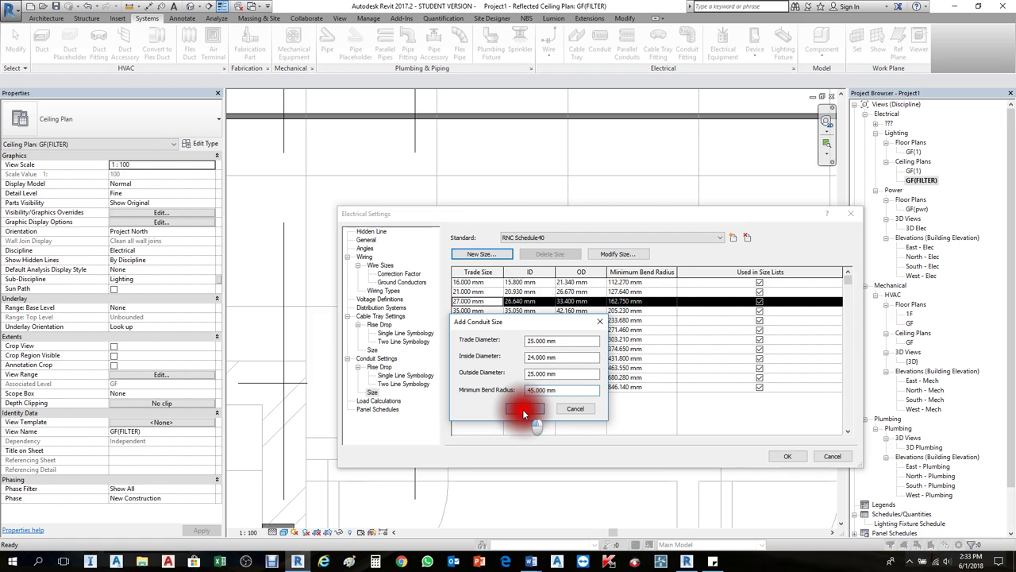
Confirm the electrical settings and set the diameter of the whole inner RNC Sch 40 conduit run to 25 mm.
{"action": "left_click", "coordinate": [788, 456]}
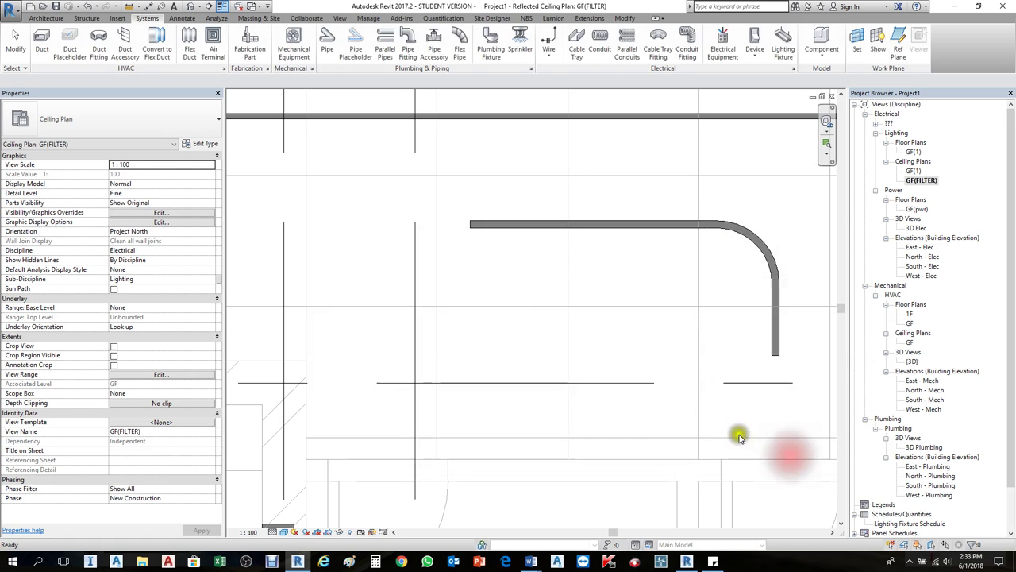
{"action": "left_click", "coordinate": [620, 226]}
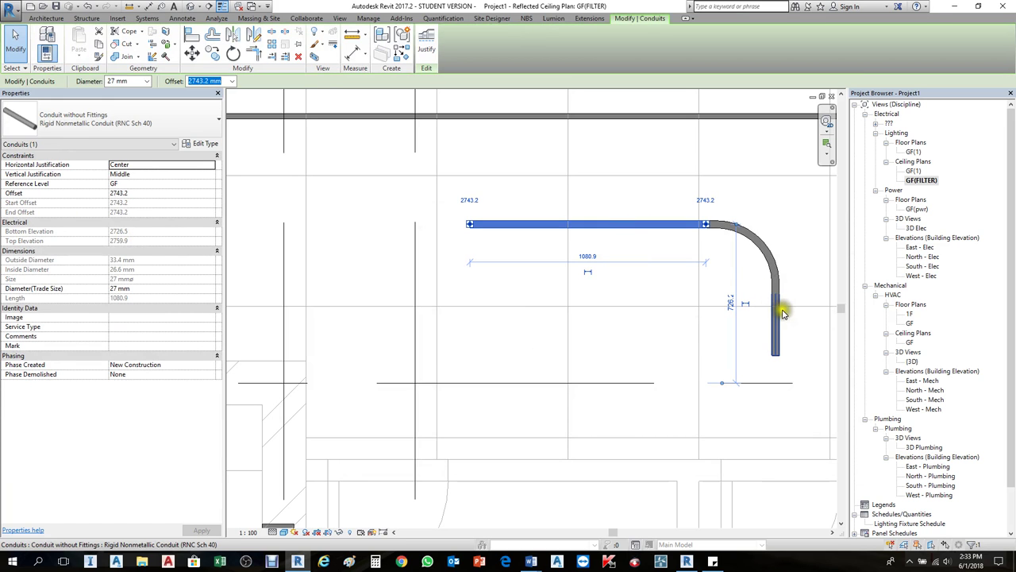
{"action": "key", "text": "Tab"}
{"action": "left_click", "coordinate": [674, 224]}
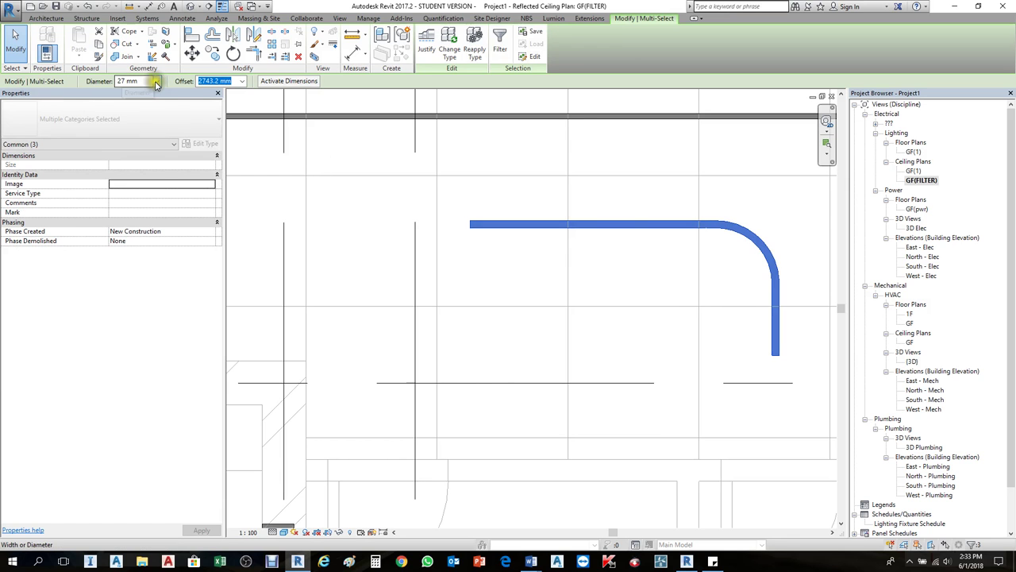
{"action": "left_click", "coordinate": [157, 81]}
{"action": "left_click", "coordinate": [137, 105]}
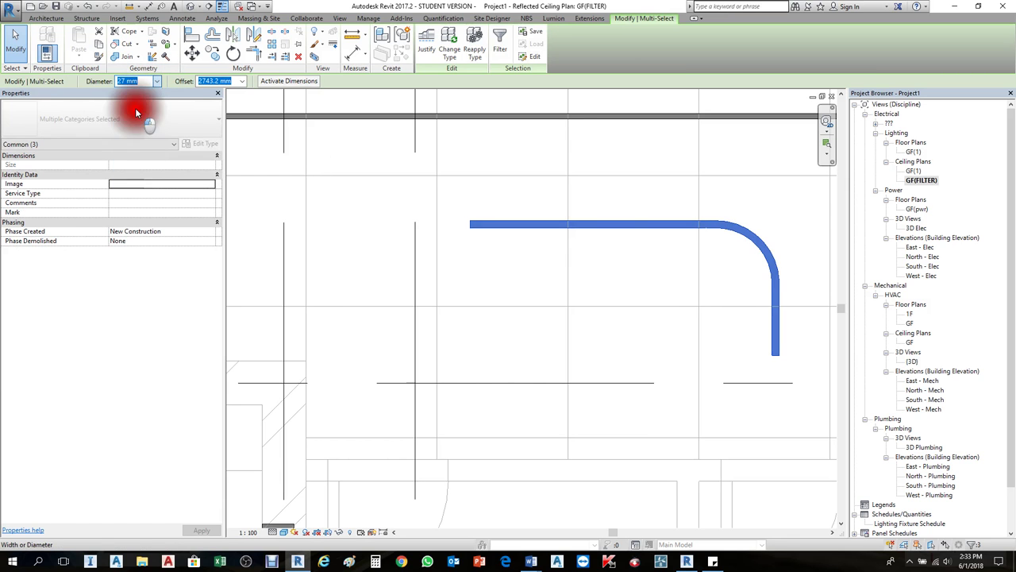
{"action": "left_click", "coordinate": [672, 354]}
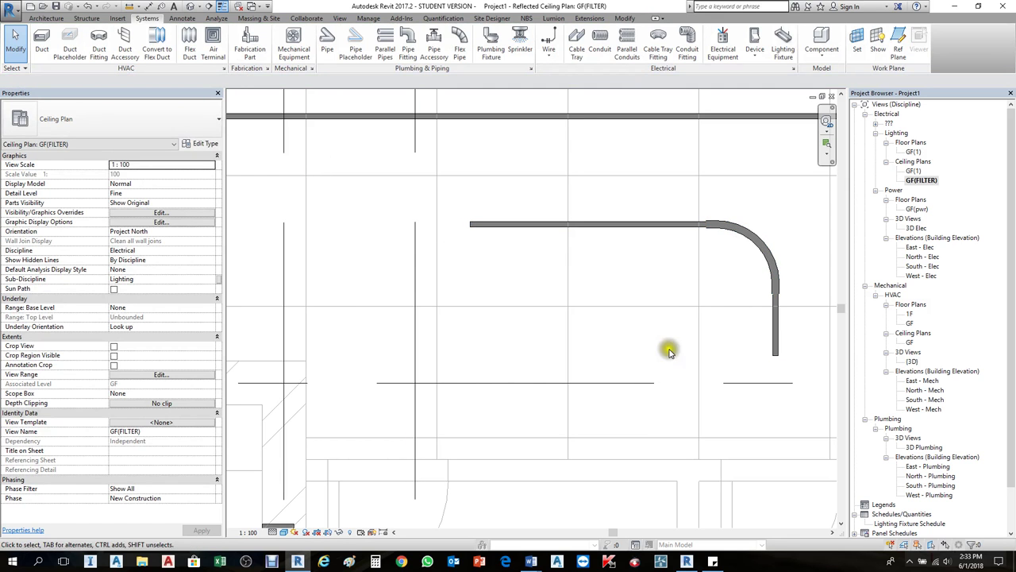
Draw an L-shaped 25 mm run of Rigid Nonmetallic Conduit (RNC Sch 40) without fittings inside the inner run's corner, at 2743.2 mm offset.
{"action": "left_click", "coordinate": [600, 40]}
{"action": "left_click", "coordinate": [737, 363]}
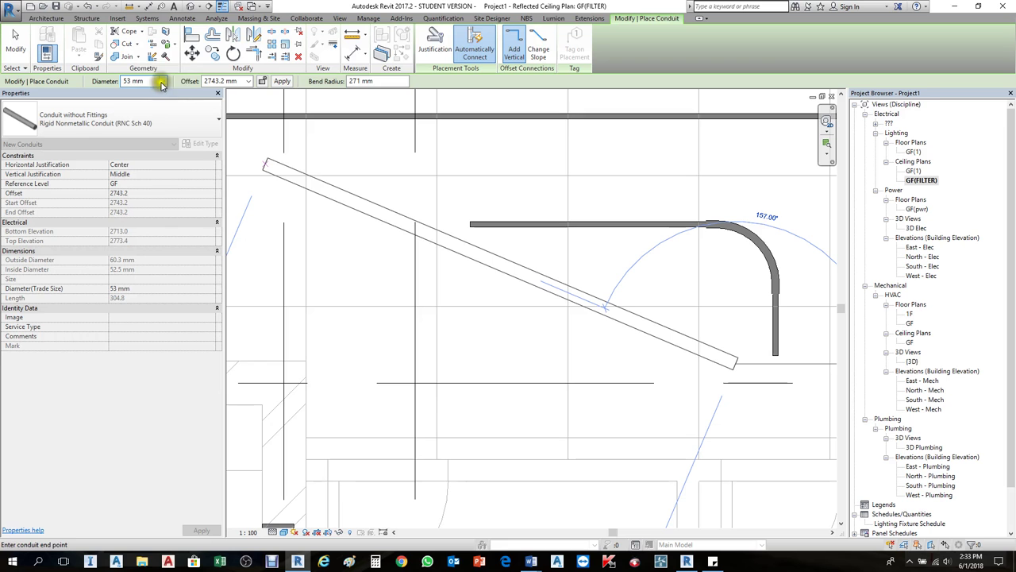
{"action": "left_click", "coordinate": [161, 82]}
{"action": "left_click", "coordinate": [141, 103]}
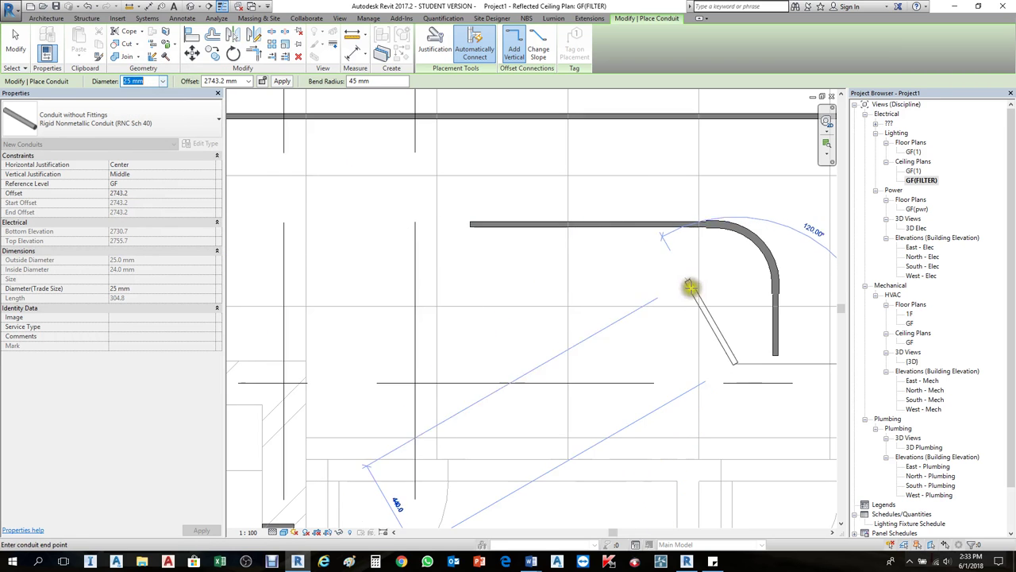
{"action": "left_click", "coordinate": [735, 279]}
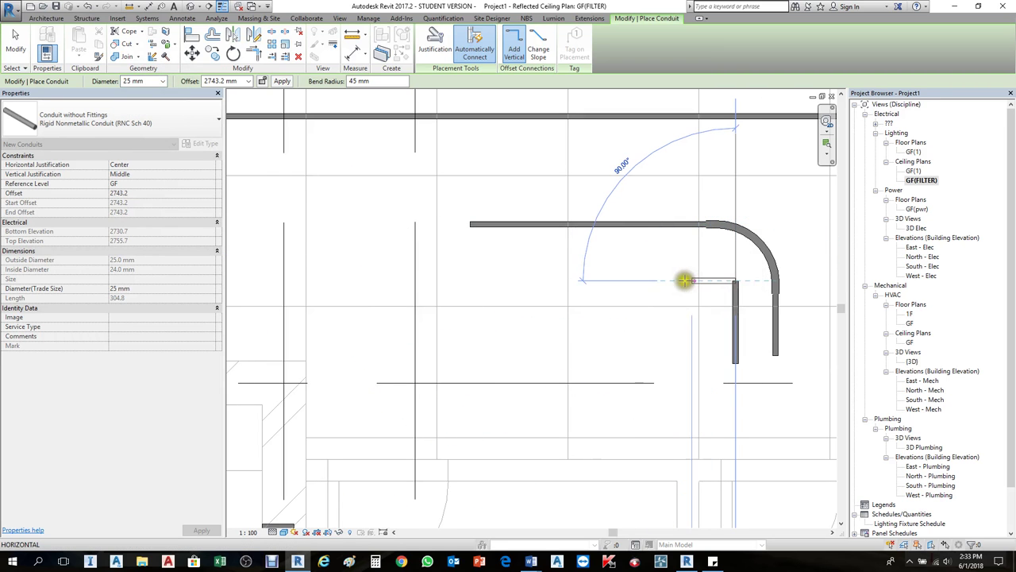
{"action": "left_click", "coordinate": [652, 280]}
{"action": "key", "text": "Escape"}
{"action": "key", "text": "Escape"}
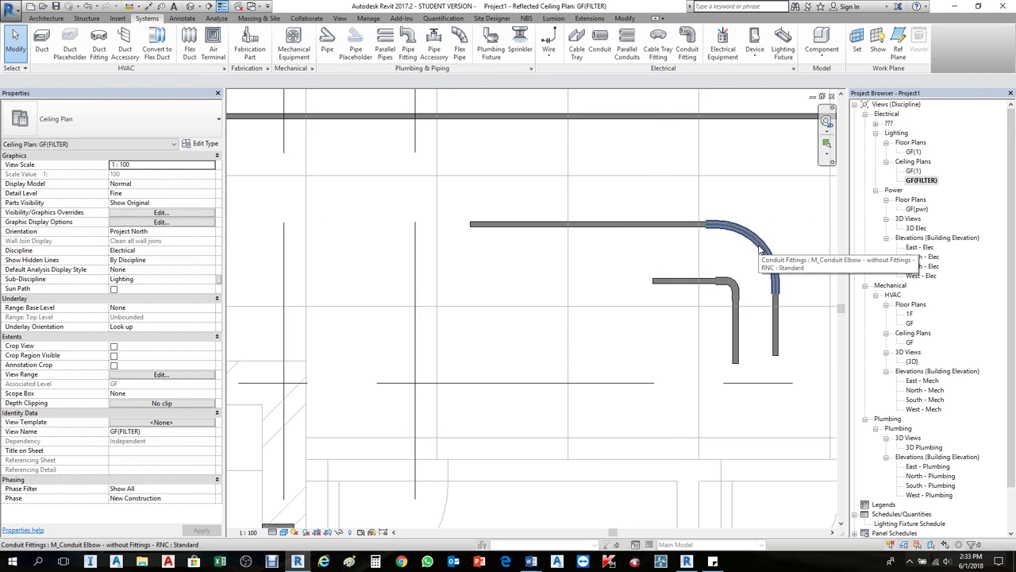
Compare the elbows of the two inner conduit runs and examine the bend radius of the newest run's elbow.
{"action": "left_click", "coordinate": [762, 251]}
{"action": "left_click", "coordinate": [729, 284]}
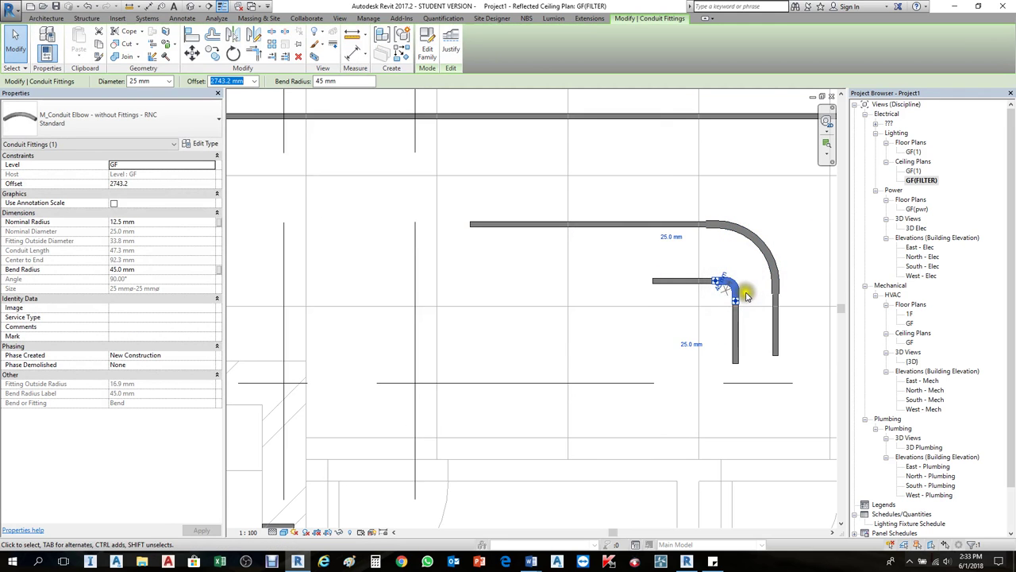
{"action": "scroll", "coordinate": [738, 291], "scroll_direction": "up", "scroll_amount": 4}
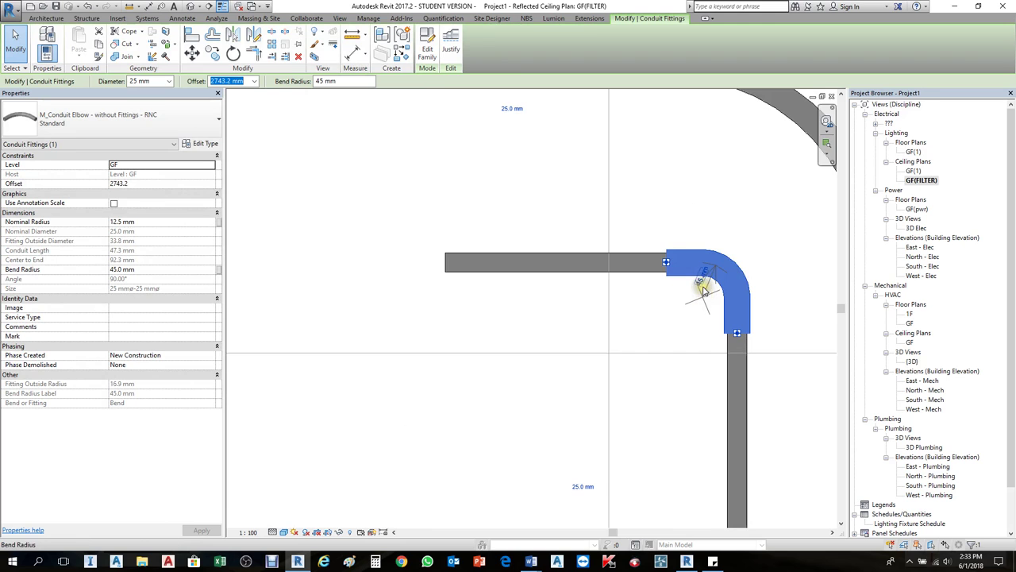
{"action": "scroll", "coordinate": [704, 290], "scroll_direction": "up", "scroll_amount": 5}
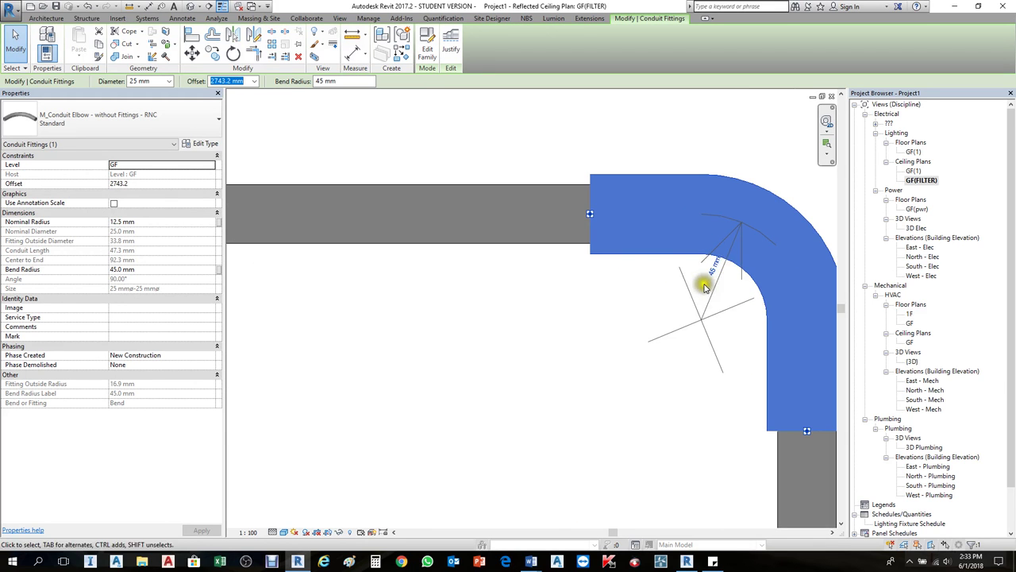
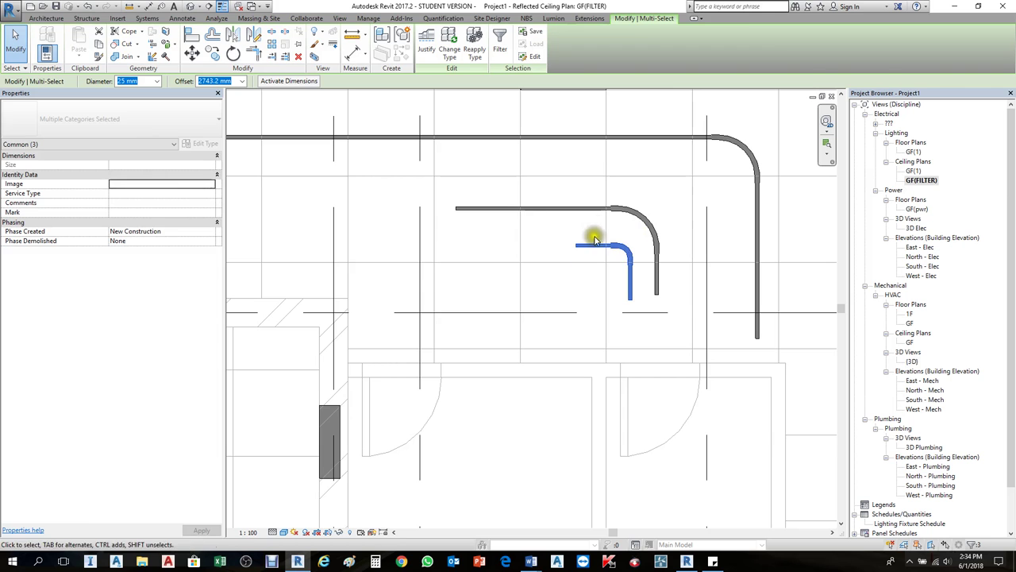
Delete the whole middle conduit run, including its elbow, between the outer and innermost runs.
{"action": "left_click", "coordinate": [592, 231]}
{"action": "left_click", "coordinate": [572, 216]}
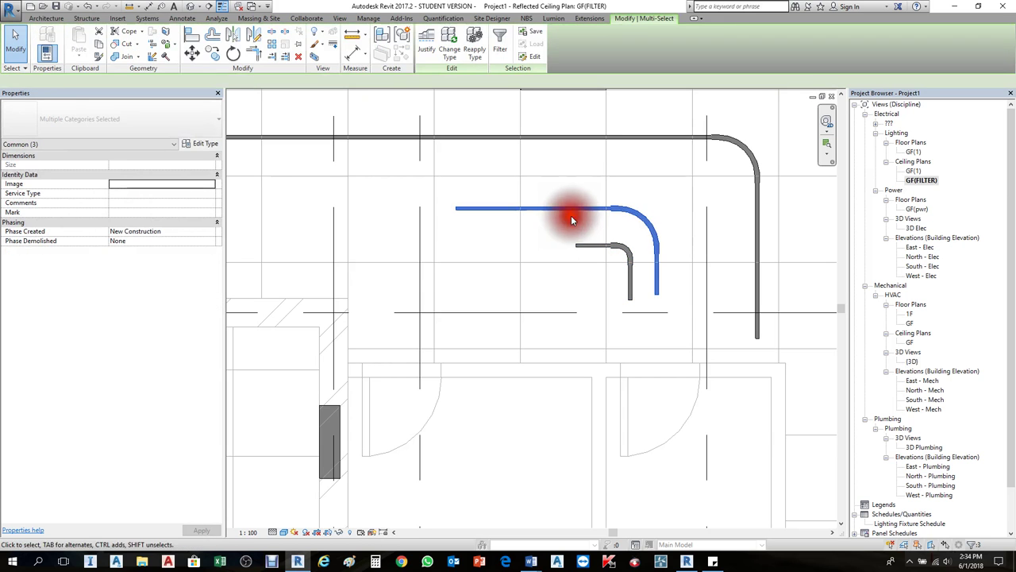
{"action": "key", "text": "Delete"}
Extend the horizontal leg of the innermost 25 mm conduit run leftward to about 2303 mm long.
{"action": "left_click", "coordinate": [605, 247]}
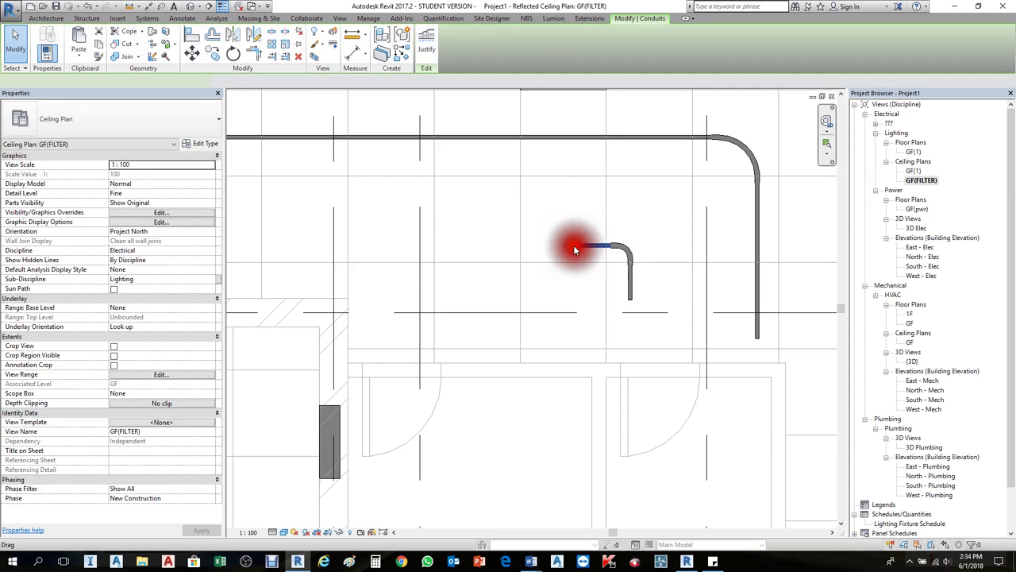
{"action": "left_click_drag", "start_coordinate": [578, 243], "coordinate": [270, 238]}
{"action": "scroll", "coordinate": [670, 190], "scroll_direction": "down", "scroll_amount": 3}
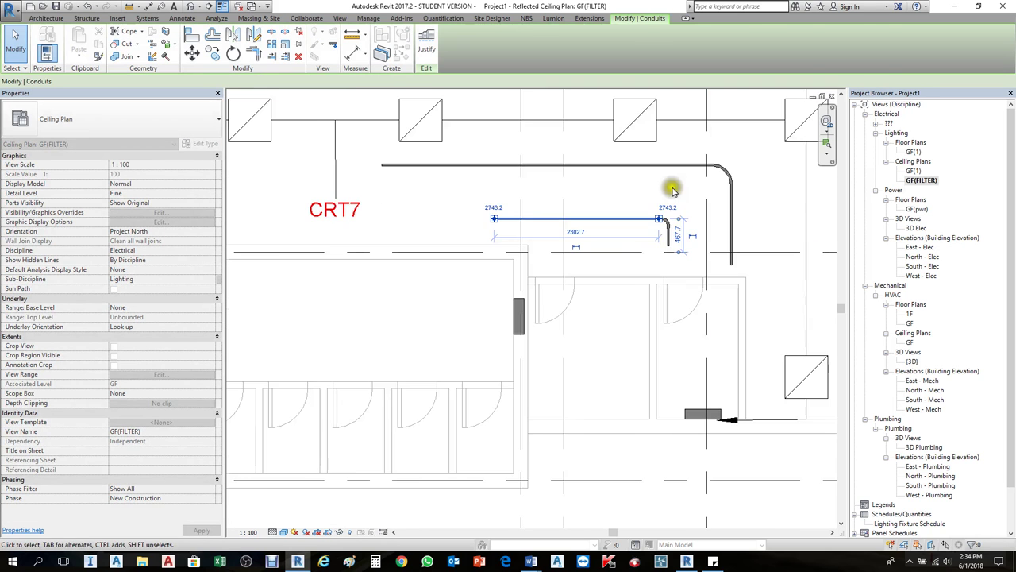
{"action": "key", "text": "Escape"}
Delete the whole outer conduit run, including its elbow, above the 25 mm run.
{"action": "key", "text": "Tab"}
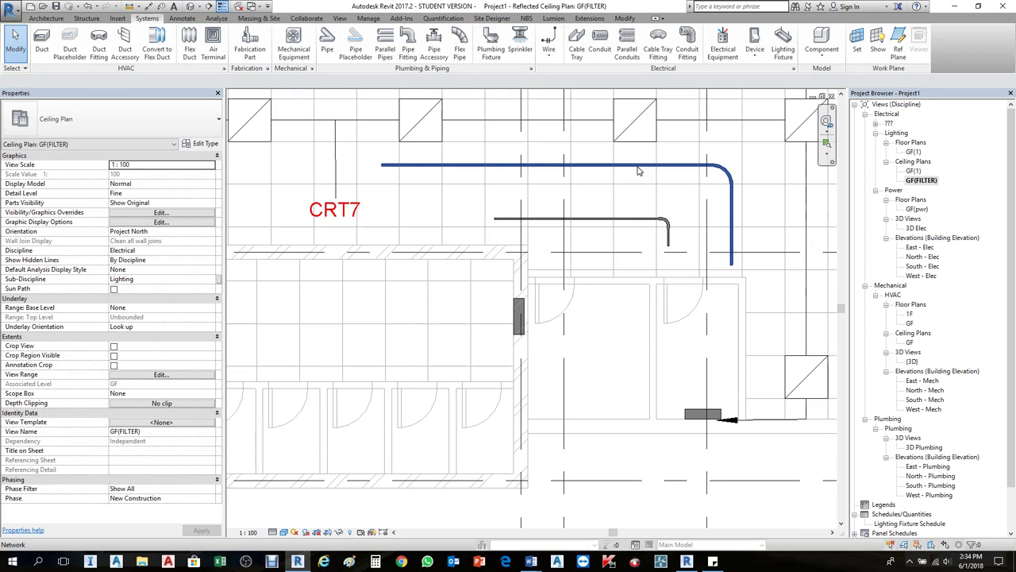
{"action": "left_click", "coordinate": [636, 167]}
{"action": "key", "text": "Delete"}
Stretch the horizontal leg of the remaining 25 mm conduit run past the CRT7 tag to about 7463 mm long.
{"action": "middle_click_drag", "start_coordinate": [688, 279], "coordinate": [719, 242]}
{"action": "scroll", "coordinate": [719, 243], "scroll_direction": "down", "scroll_amount": 3}
{"action": "left_click", "coordinate": [724, 236]}
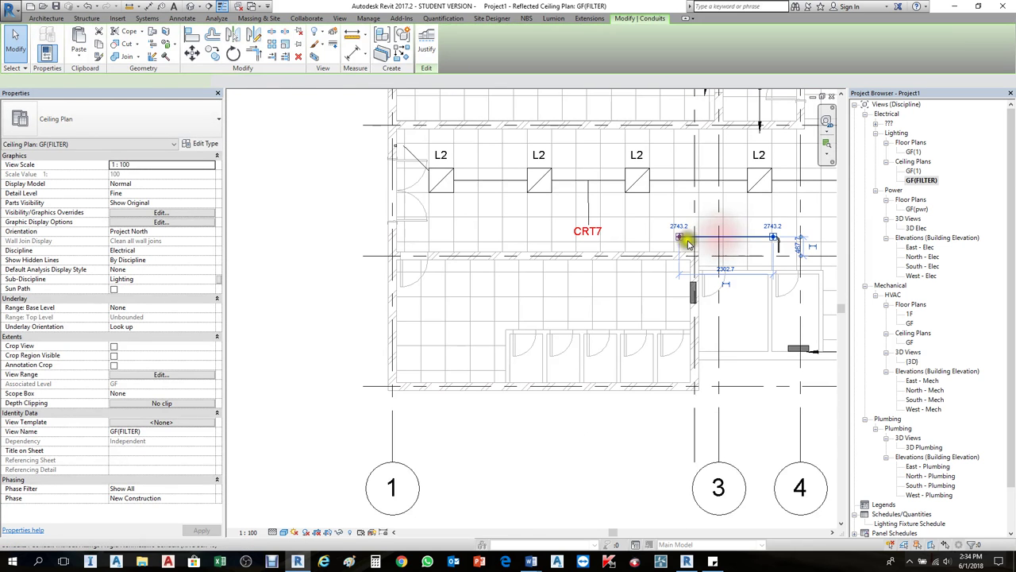
{"action": "left_click_drag", "start_coordinate": [681, 240], "coordinate": [468, 241]}
{"action": "scroll", "coordinate": [799, 261], "scroll_direction": "up", "scroll_amount": 3}
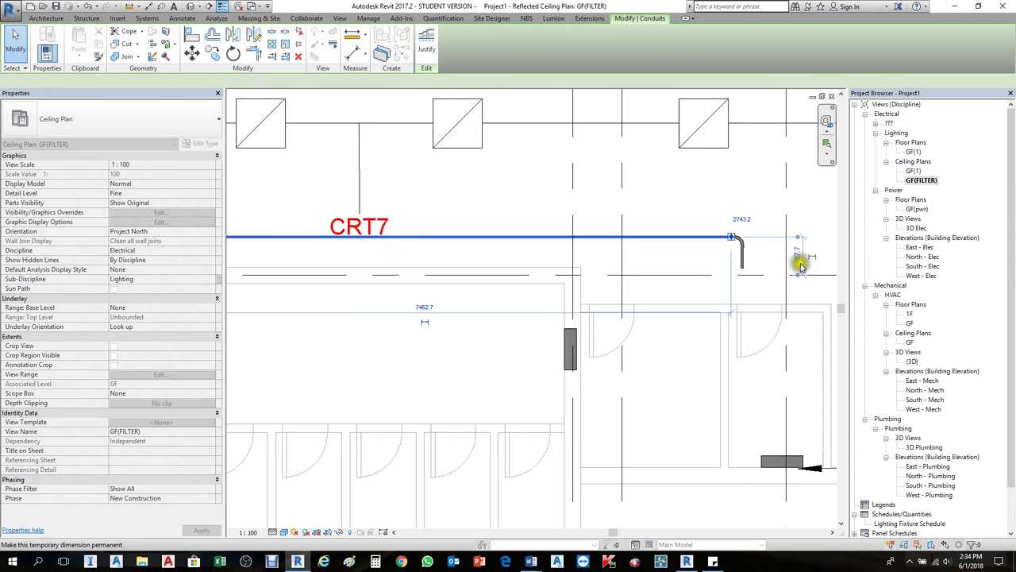
{"action": "key", "text": "Escape"}
Try to split the long horizontal conduit using Split with Gap with a 25.4 joint gap.
{"action": "scroll", "coordinate": [726, 233], "scroll_direction": "up", "scroll_amount": 3}
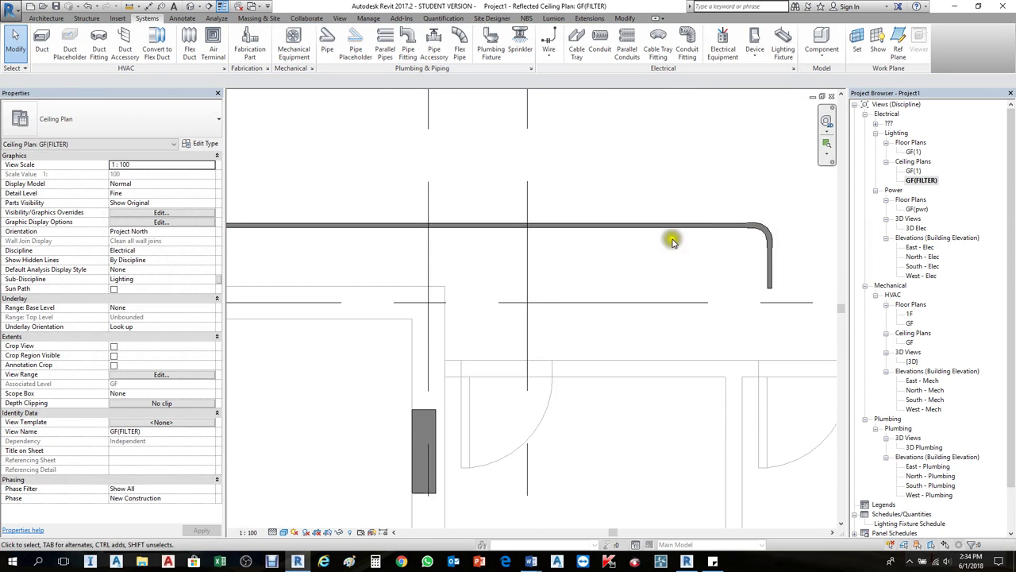
{"action": "scroll", "coordinate": [613, 226], "scroll_direction": "up", "scroll_amount": 2}
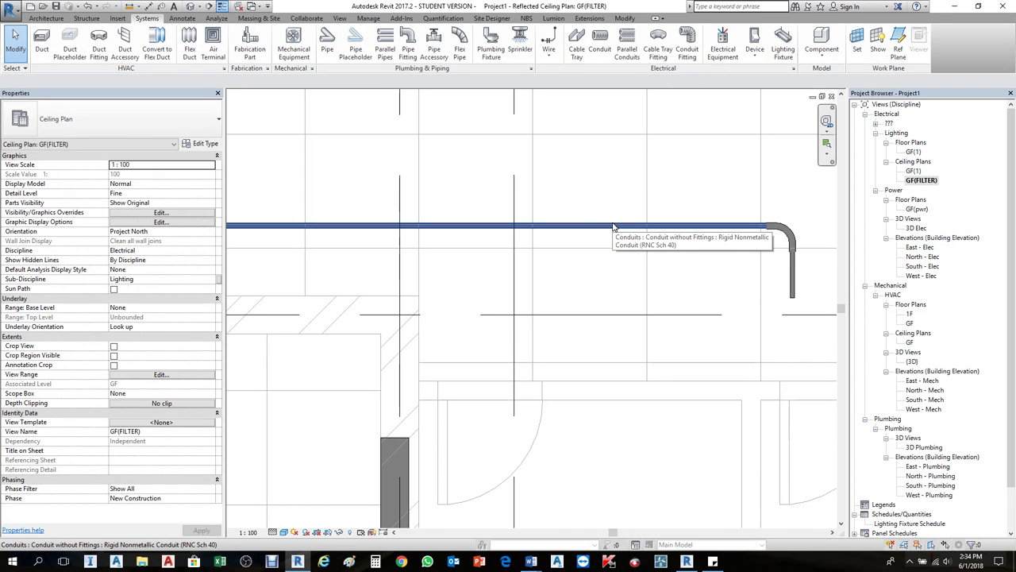
{"action": "left_click", "coordinate": [532, 54]}
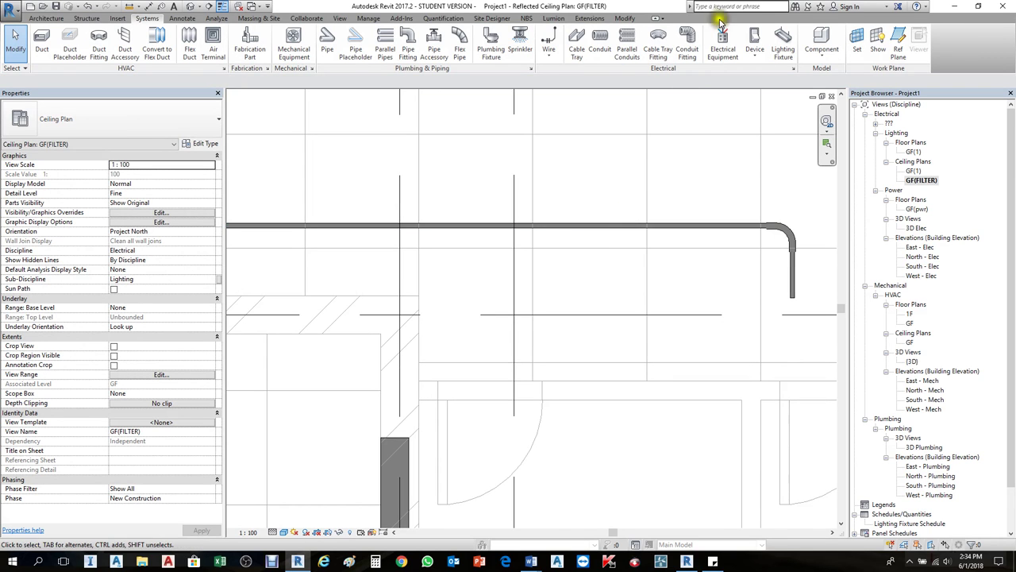
{"action": "left_click", "coordinate": [624, 17]}
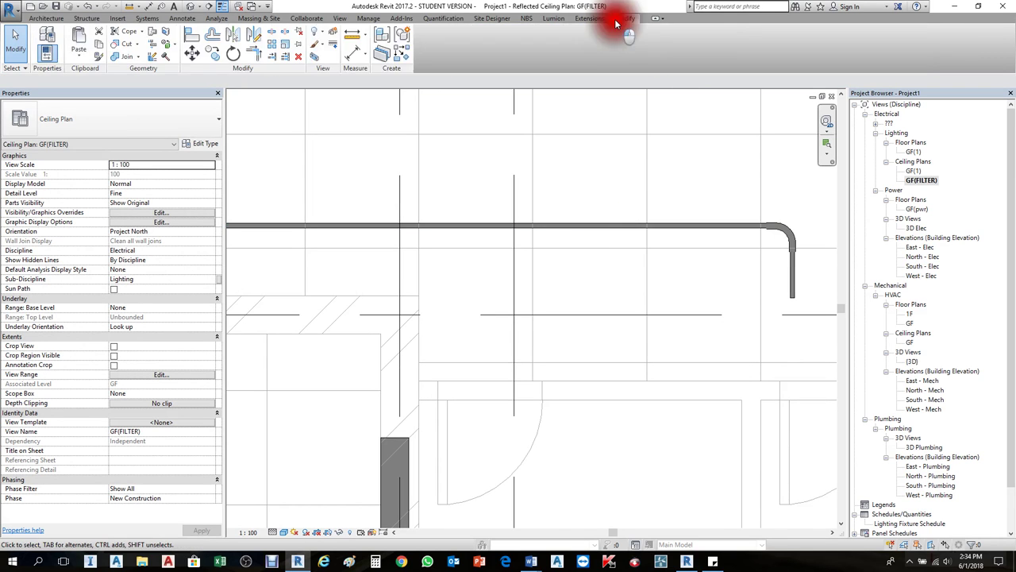
{"action": "left_click", "coordinate": [285, 32]}
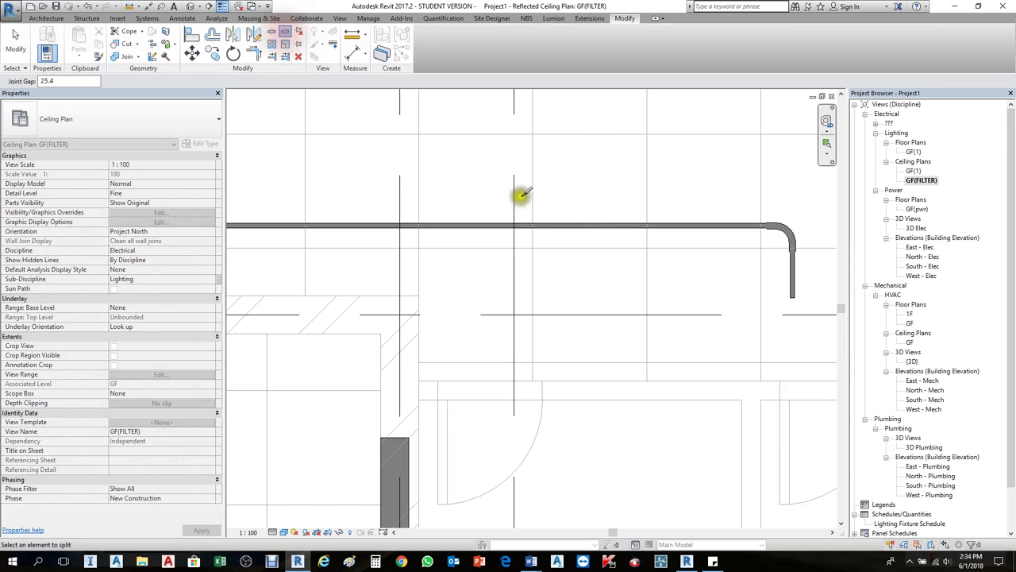
{"action": "scroll", "coordinate": [569, 222], "scroll_direction": "up", "scroll_amount": 3}
{"action": "left_click", "coordinate": [575, 221]}
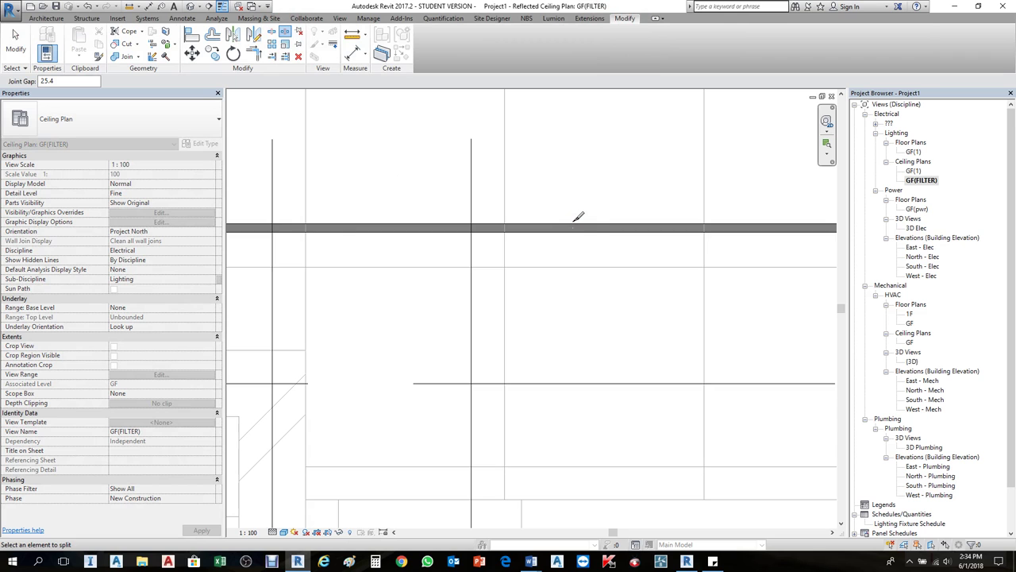
{"action": "right_click", "coordinate": [580, 232]}
{"action": "left_click", "coordinate": [517, 199]}
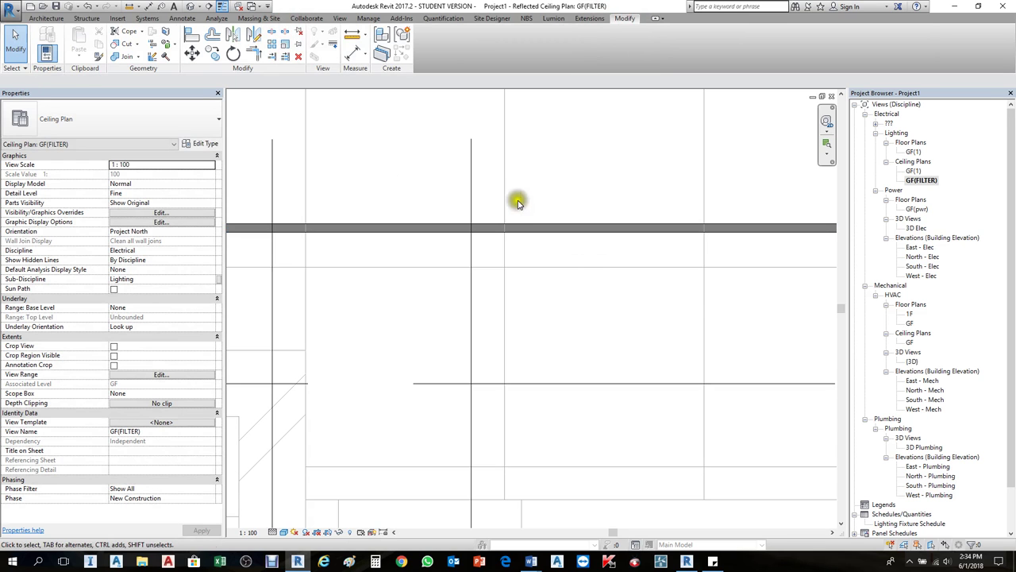
{"action": "left_click", "coordinate": [292, 33]}
{"action": "left_click", "coordinate": [574, 223]}
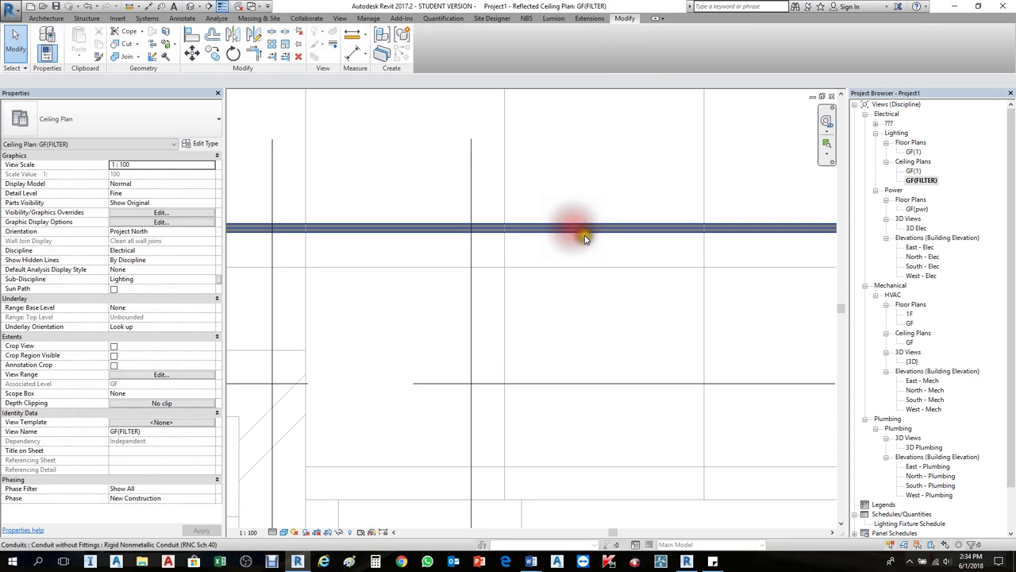
{"action": "scroll", "coordinate": [585, 238], "scroll_direction": "up", "scroll_amount": 2}
{"action": "left_click", "coordinate": [530, 216]}
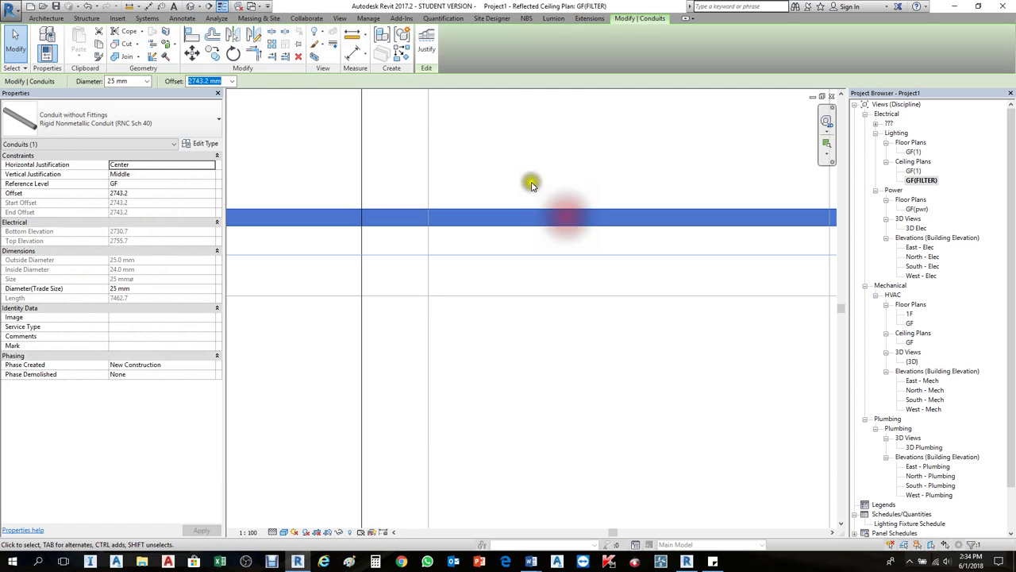
{"action": "key", "text": "Escape"}
Split the long horizontal conduit with Split Element at three points: right of grid line 3, left of the CRT7 tag and near its left end.
{"action": "left_click", "coordinate": [272, 33]}
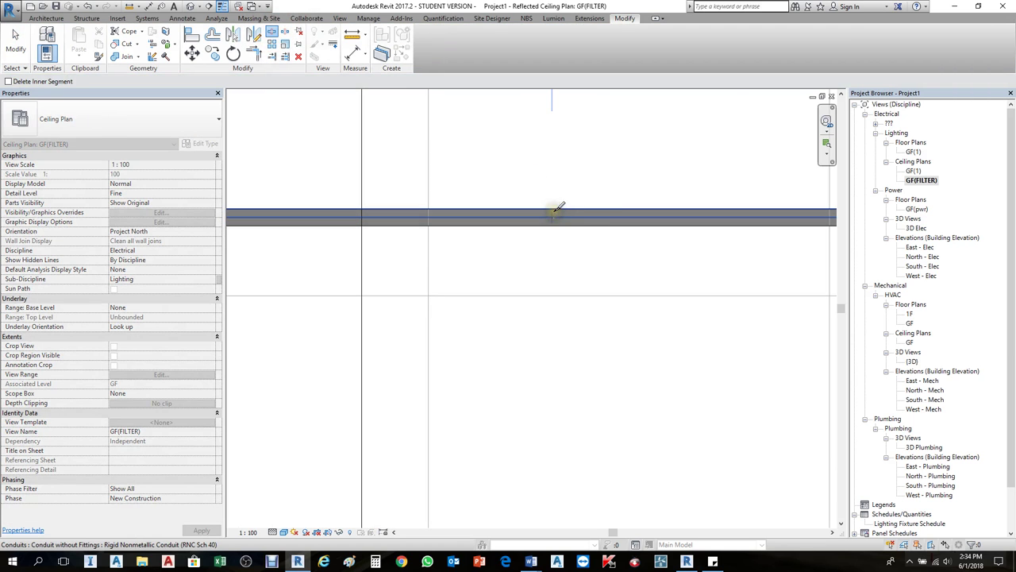
{"action": "left_click", "coordinate": [548, 213]}
{"action": "scroll", "coordinate": [649, 190], "scroll_direction": "down", "scroll_amount": 5}
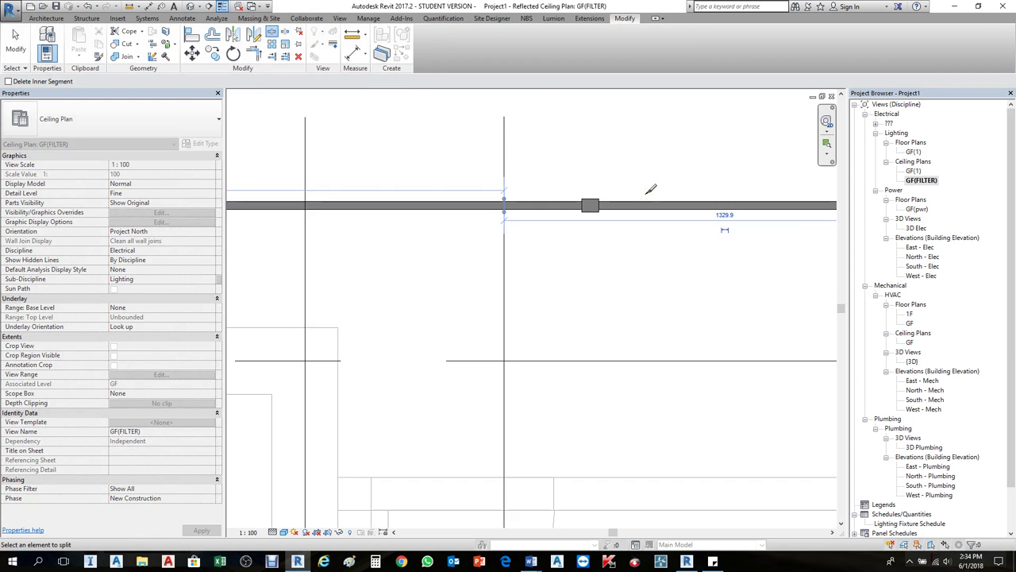
{"action": "scroll", "coordinate": [370, 198], "scroll_direction": "up", "scroll_amount": 5}
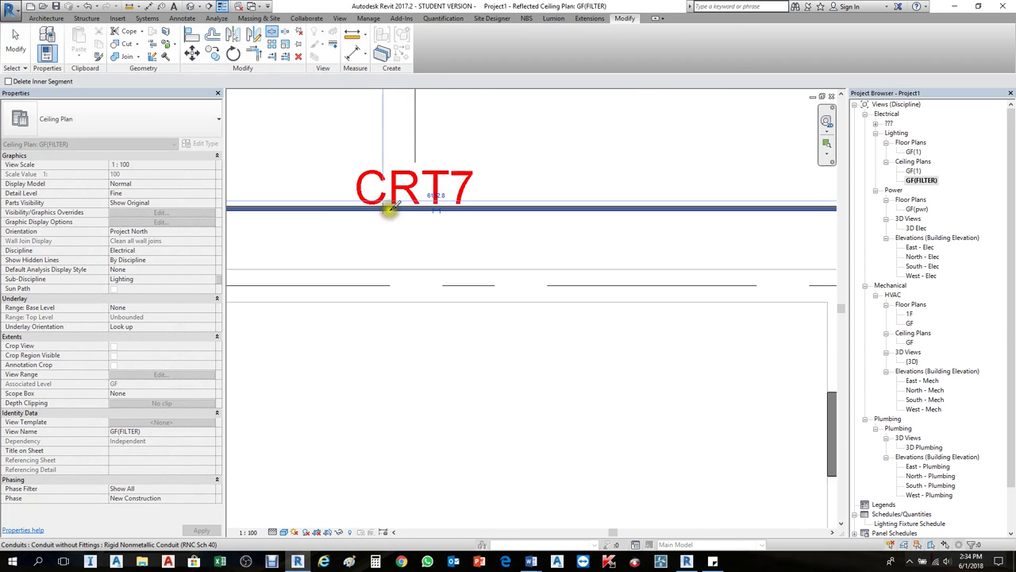
{"action": "left_click", "coordinate": [307, 208]}
{"action": "middle_click_drag", "start_coordinate": [333, 238], "coordinate": [718, 243]}
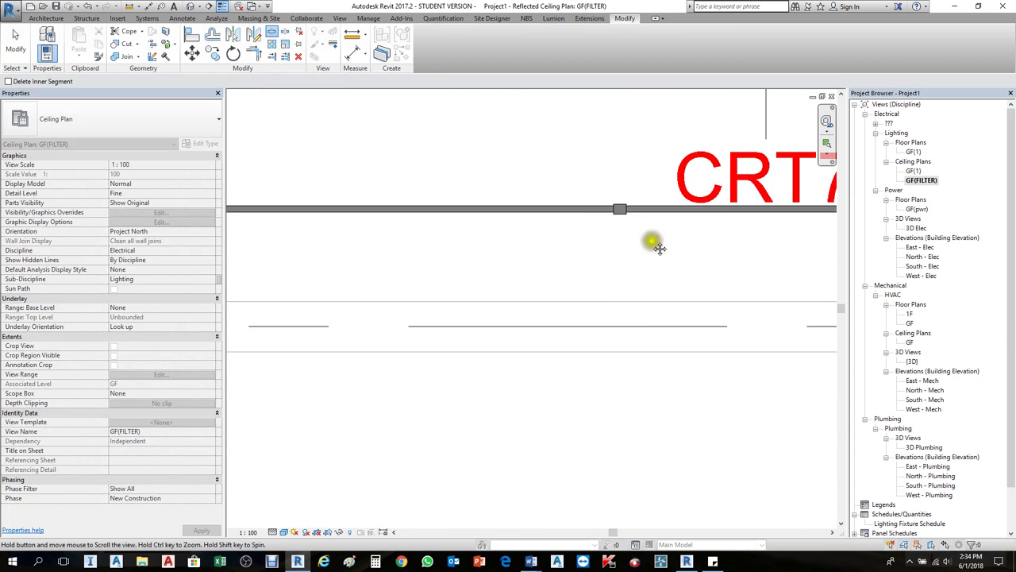
{"action": "scroll", "coordinate": [575, 220], "scroll_direction": "down", "scroll_amount": 4}
{"action": "scroll", "coordinate": [397, 215], "scroll_direction": "up", "scroll_amount": 2}
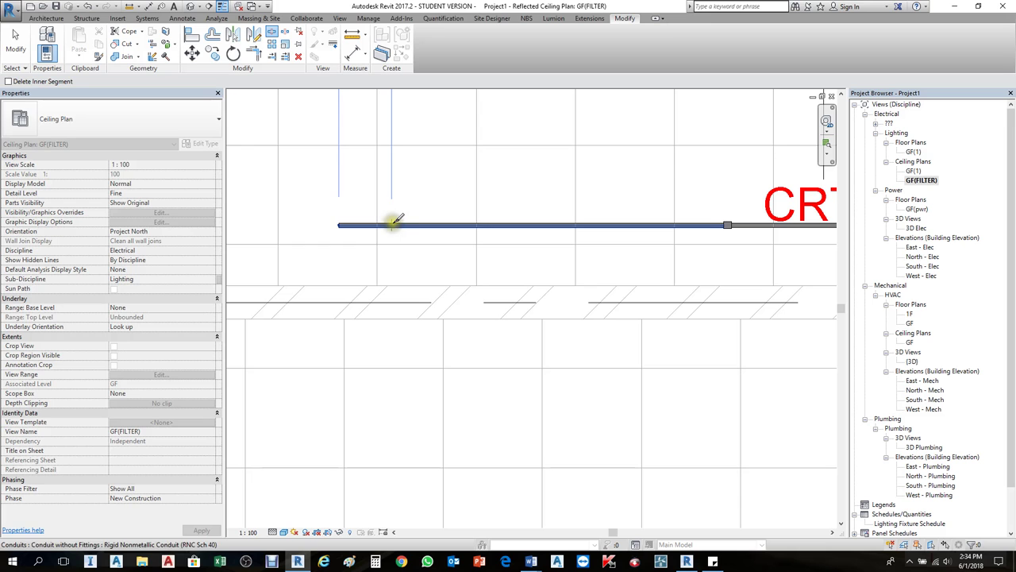
{"action": "left_click", "coordinate": [391, 220]}
{"action": "key", "text": "Escape"}
Select the coupling at the leftmost split of the horizontal conduit and examine its type and properties.
{"action": "scroll", "coordinate": [385, 222], "scroll_direction": "up", "scroll_amount": 3}
{"action": "scroll", "coordinate": [381, 229], "scroll_direction": "up", "scroll_amount": 2}
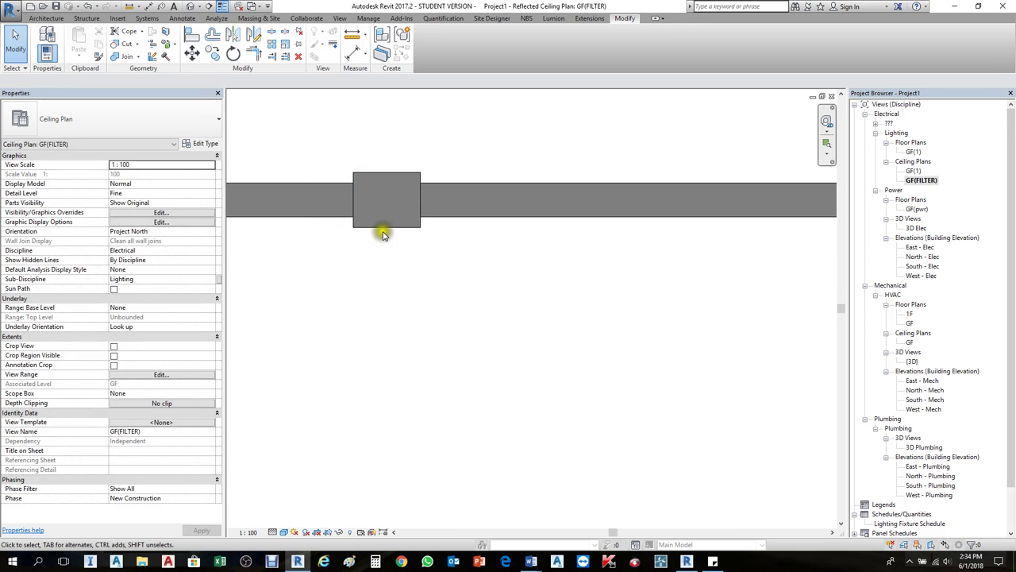
{"action": "left_click", "coordinate": [386, 229]}
{"action": "scroll", "coordinate": [341, 219], "scroll_direction": "down", "scroll_amount": 3}
{"action": "scroll", "coordinate": [344, 222], "scroll_direction": "down", "scroll_amount": 2}
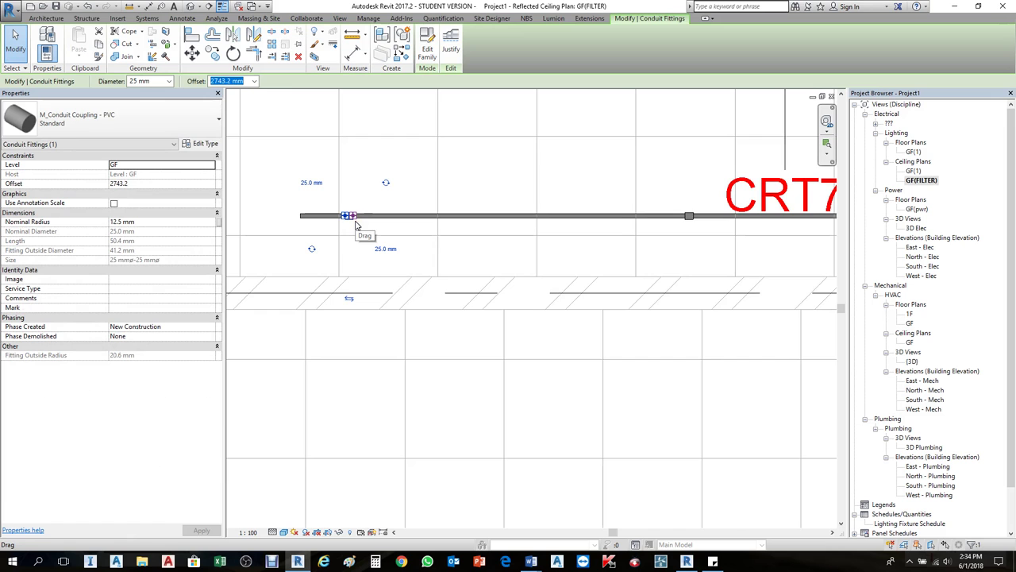
Examine the coupling up close, clear its selection, and inspect the split conduit run along to its bend.
{"action": "scroll", "coordinate": [356, 225], "scroll_direction": "up", "scroll_amount": 4}
{"action": "left_click", "coordinate": [351, 238]}
{"action": "scroll", "coordinate": [322, 199], "scroll_direction": "down", "scroll_amount": 1}
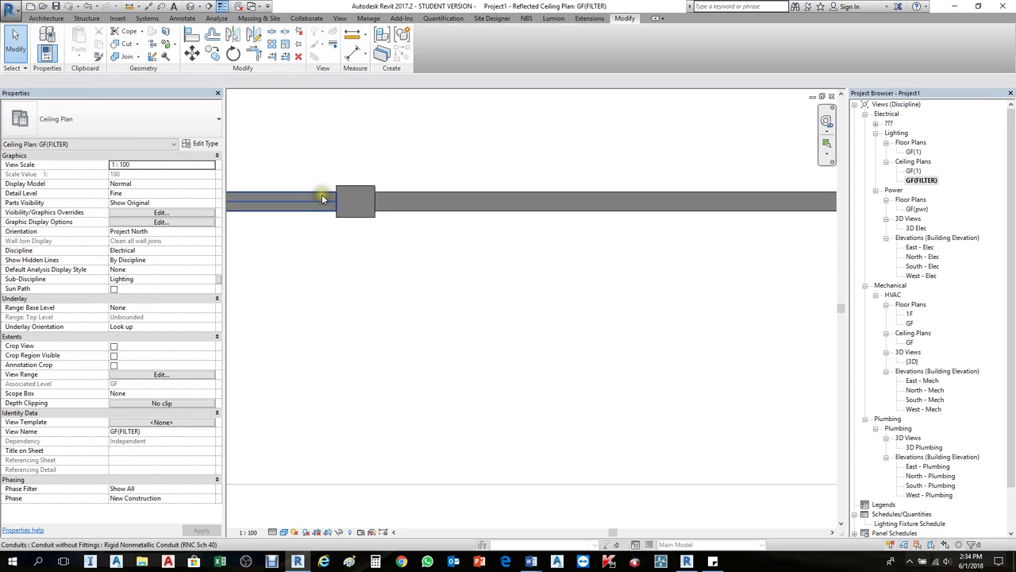
{"action": "scroll", "coordinate": [322, 198], "scroll_direction": "down", "scroll_amount": 5}
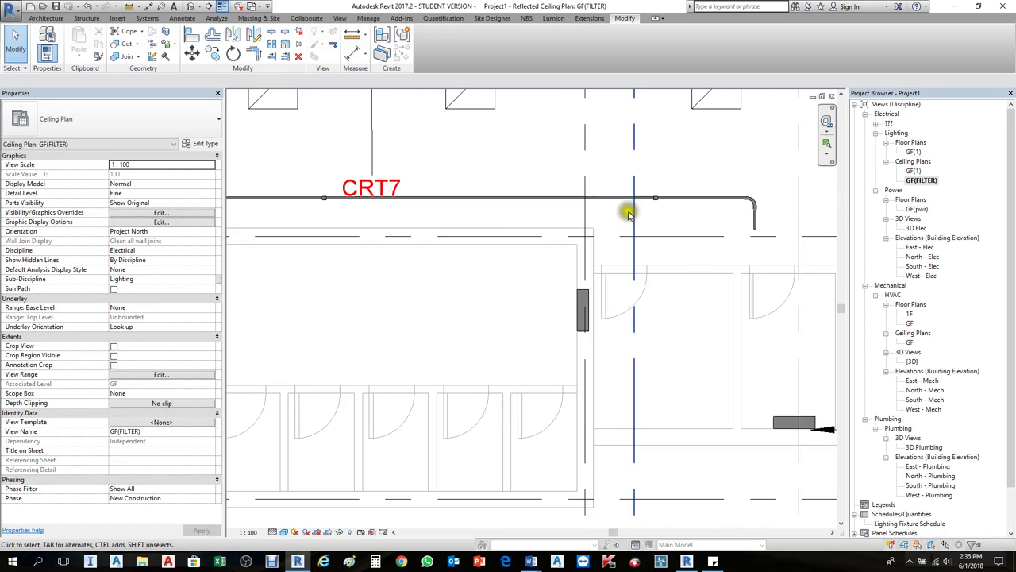
{"action": "scroll", "coordinate": [786, 213], "scroll_direction": "up", "scroll_amount": 4}
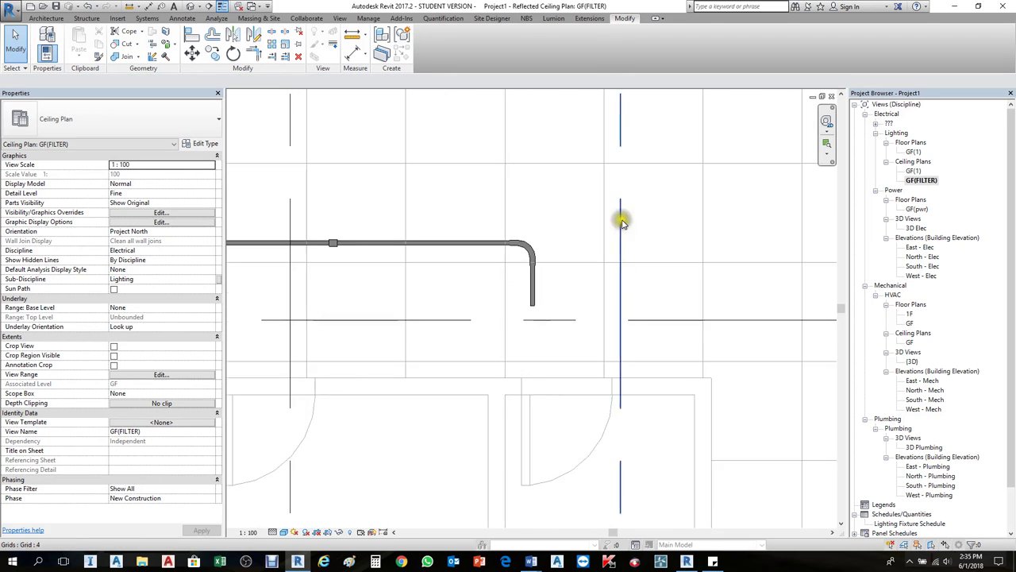
{"action": "scroll", "coordinate": [622, 222], "scroll_direction": "down", "scroll_amount": 4}
{"action": "scroll", "coordinate": [597, 220], "scroll_direction": "up", "scroll_amount": 2}
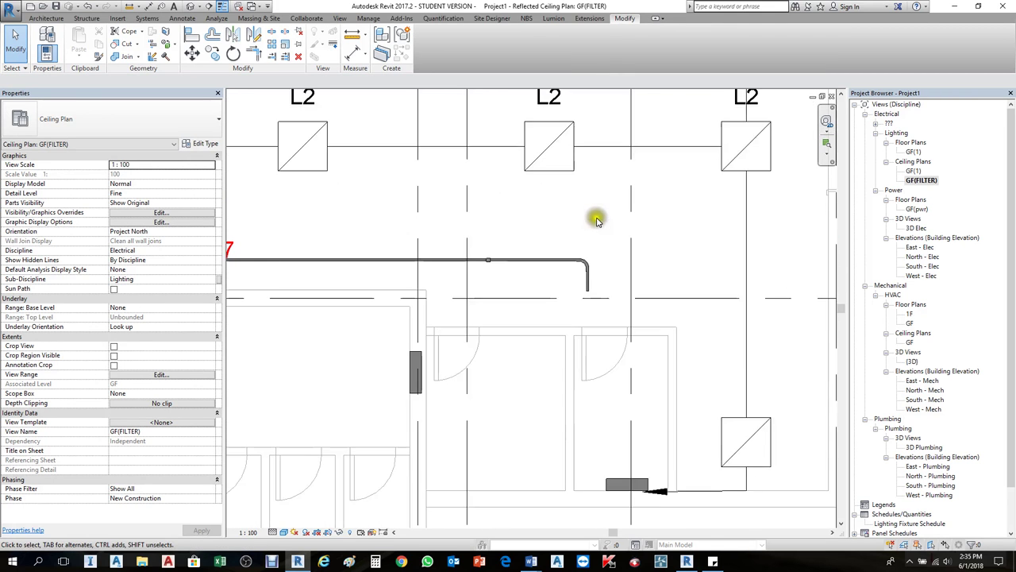
{"action": "middle_click_drag", "start_coordinate": [567, 246], "coordinate": [576, 353]}
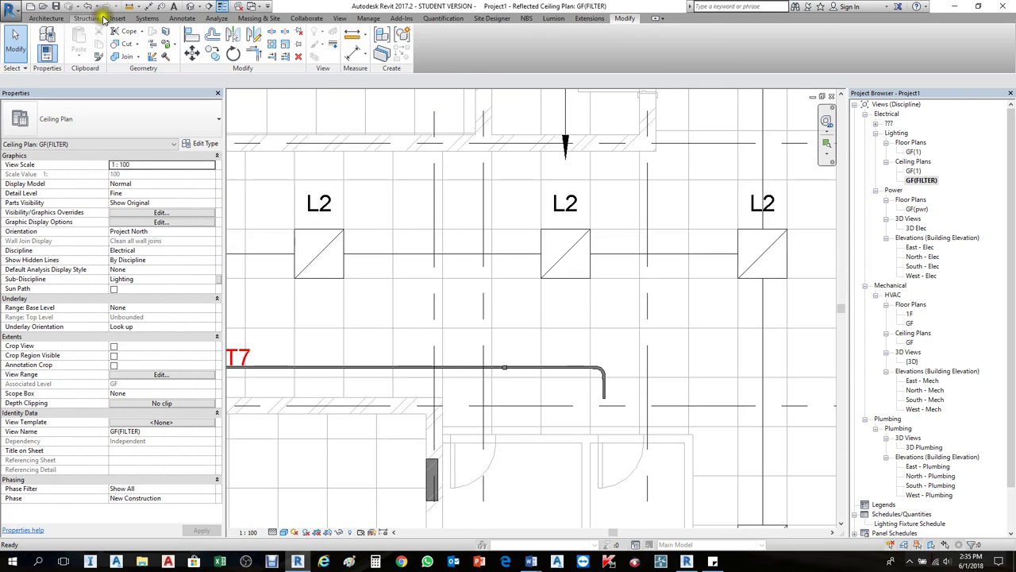
Start Parallel Conduits with the same bend radius and set the horizontal number to 3.
{"action": "left_click", "coordinate": [148, 17]}
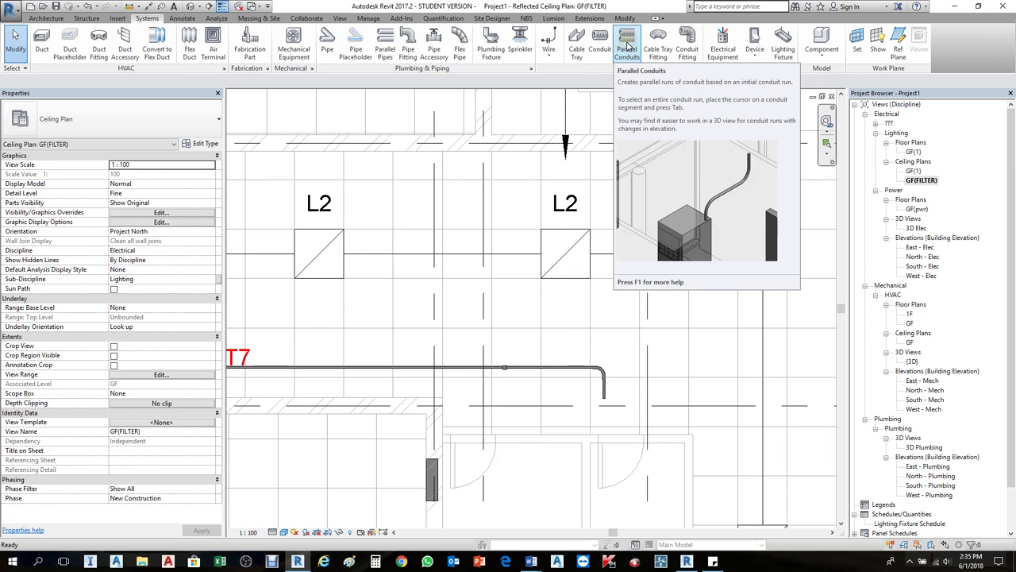
{"action": "left_click", "coordinate": [627, 49]}
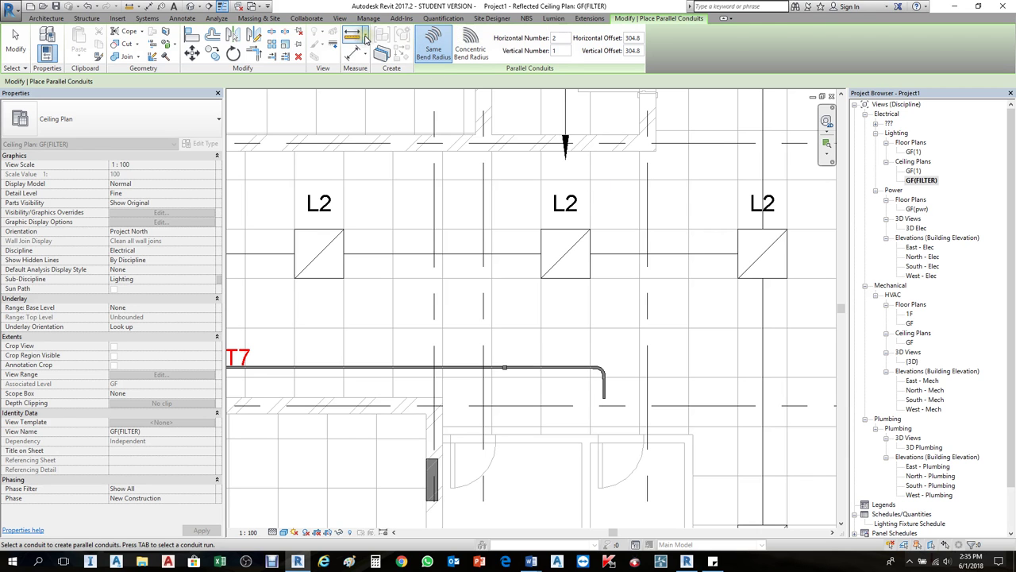
{"action": "key", "text": "Escape"}
{"action": "left_click", "coordinate": [631, 46]}
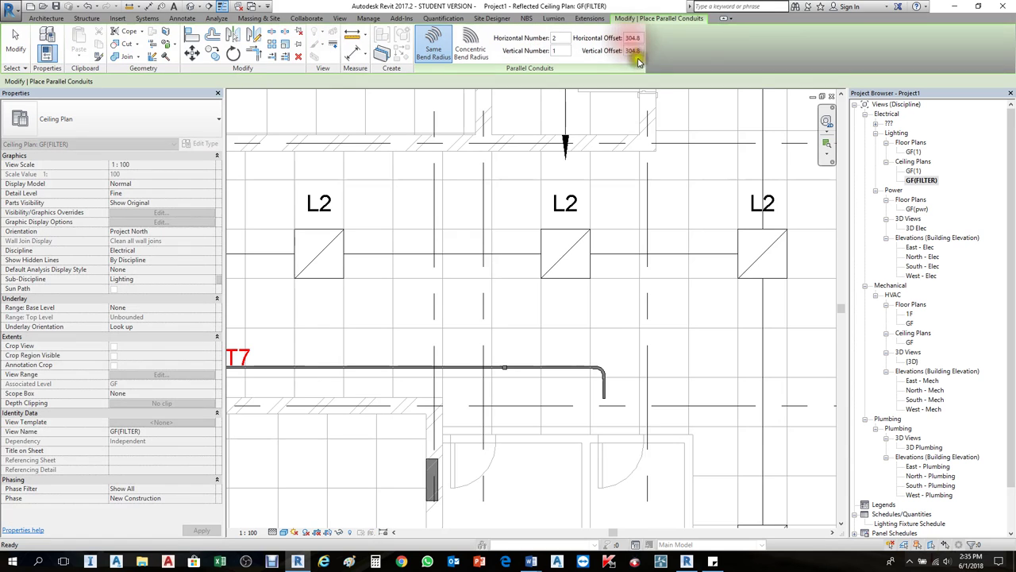
{"action": "left_click", "coordinate": [562, 38]}
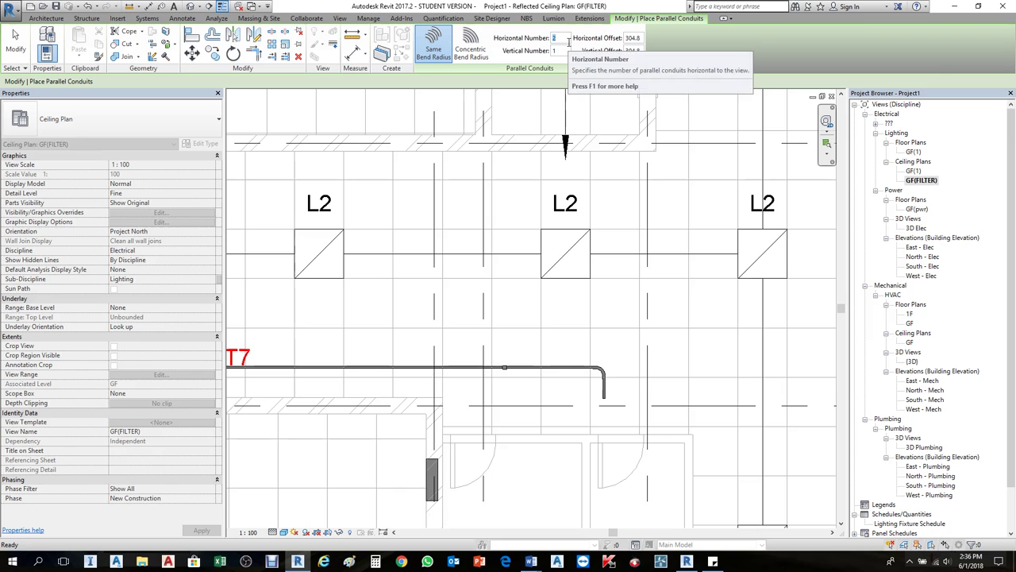
{"action": "left_click", "coordinate": [536, 51]}
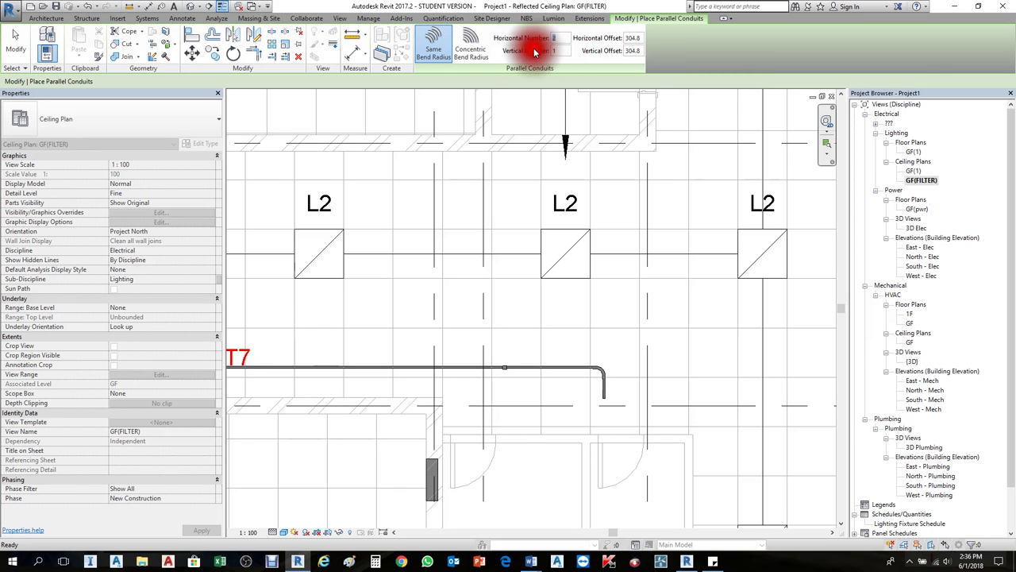
{"action": "type", "text": "3"}
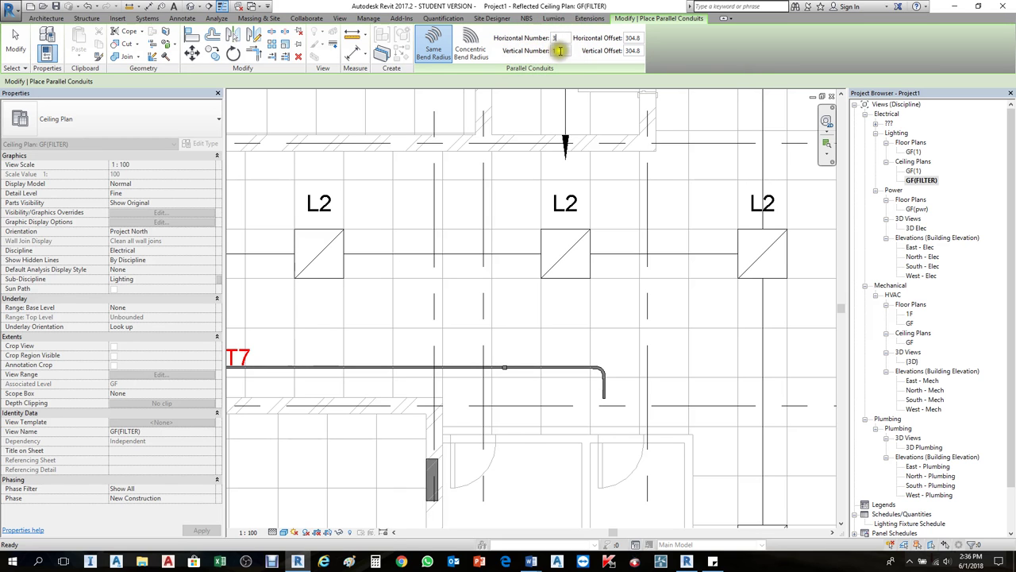
{"action": "left_click", "coordinate": [559, 51]}
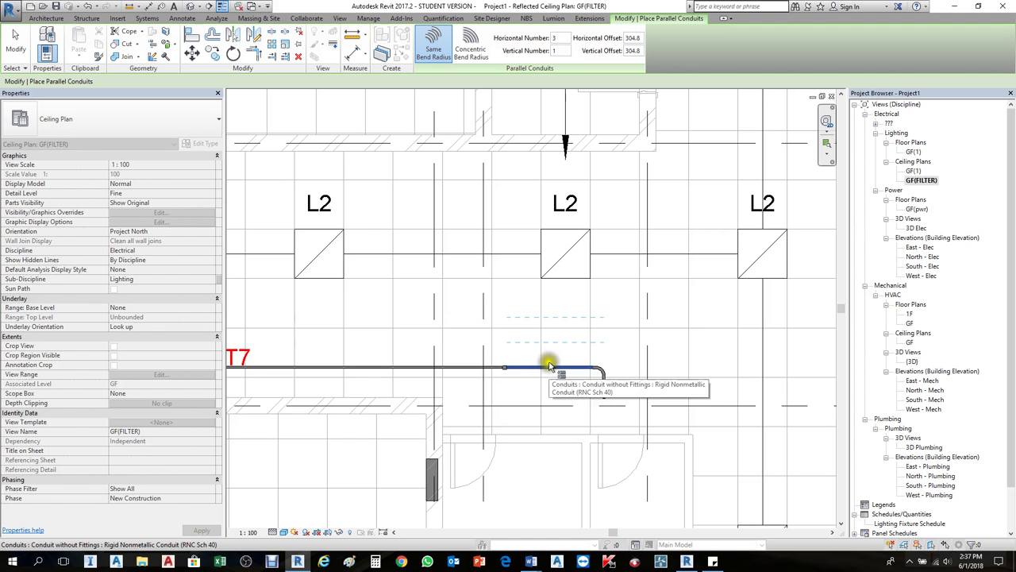
Set the horizontal offset to 150 and create parallel conduits above the horizontal segment between the rightmost coupling and the bend.
{"action": "scroll", "coordinate": [550, 365], "scroll_direction": "up", "scroll_amount": 3}
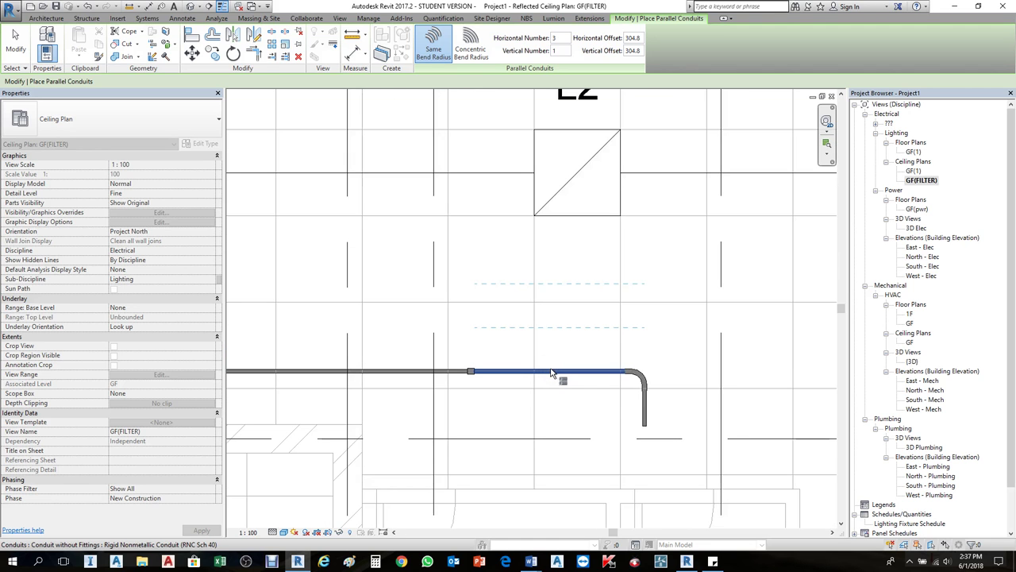
{"action": "scroll", "coordinate": [553, 373], "scroll_direction": "up", "scroll_amount": 2}
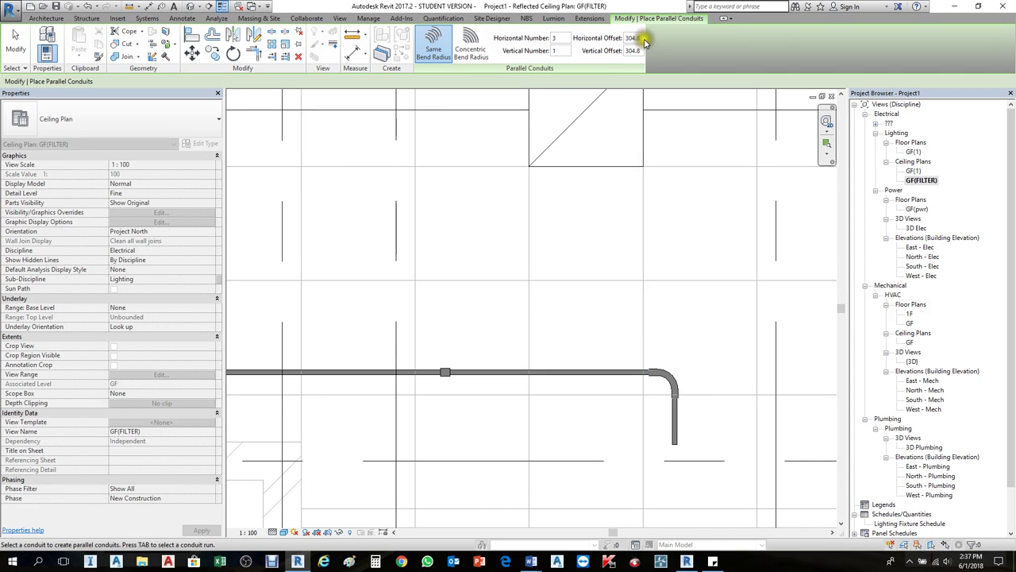
{"action": "left_click", "coordinate": [624, 38]}
{"action": "type", "text": "150"}
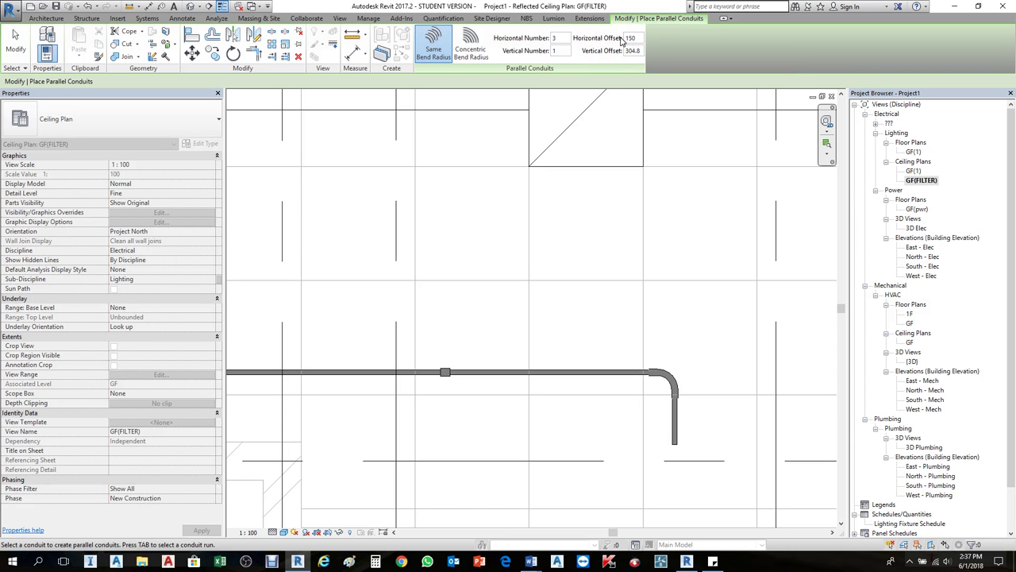
{"action": "left_click", "coordinate": [645, 50]}
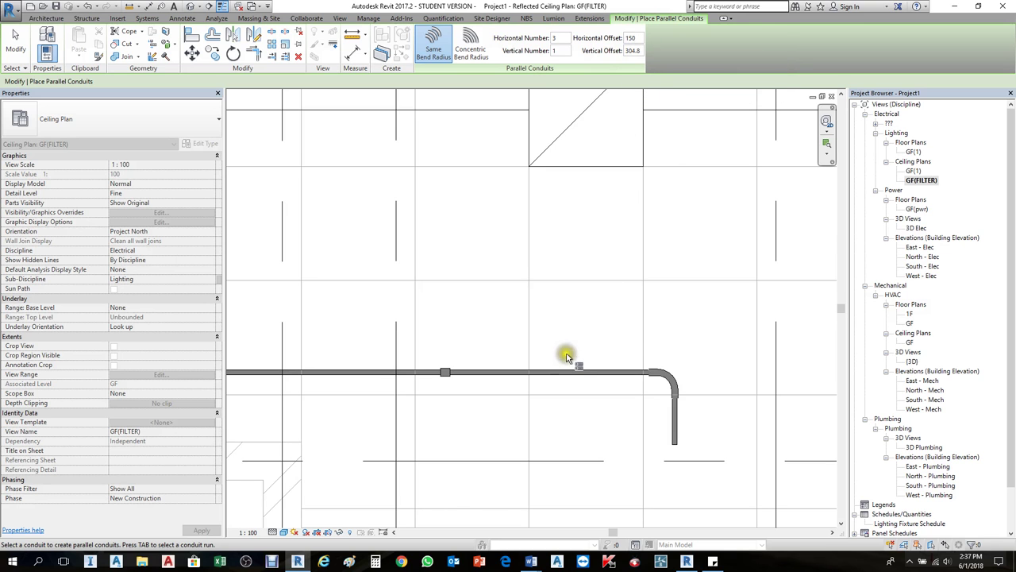
{"action": "scroll", "coordinate": [570, 370], "scroll_direction": "up", "scroll_amount": 2}
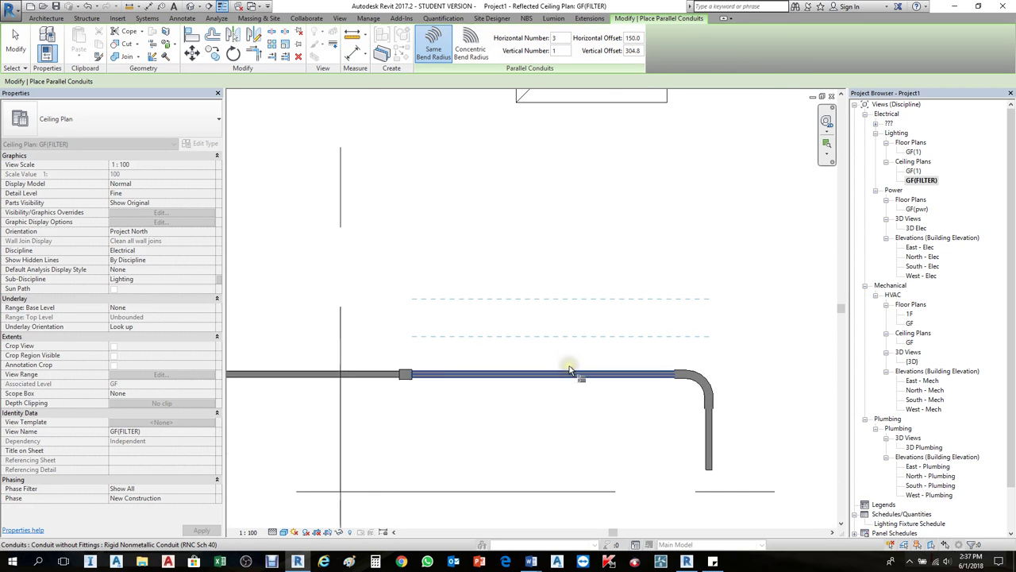
{"action": "left_click", "coordinate": [620, 370]}
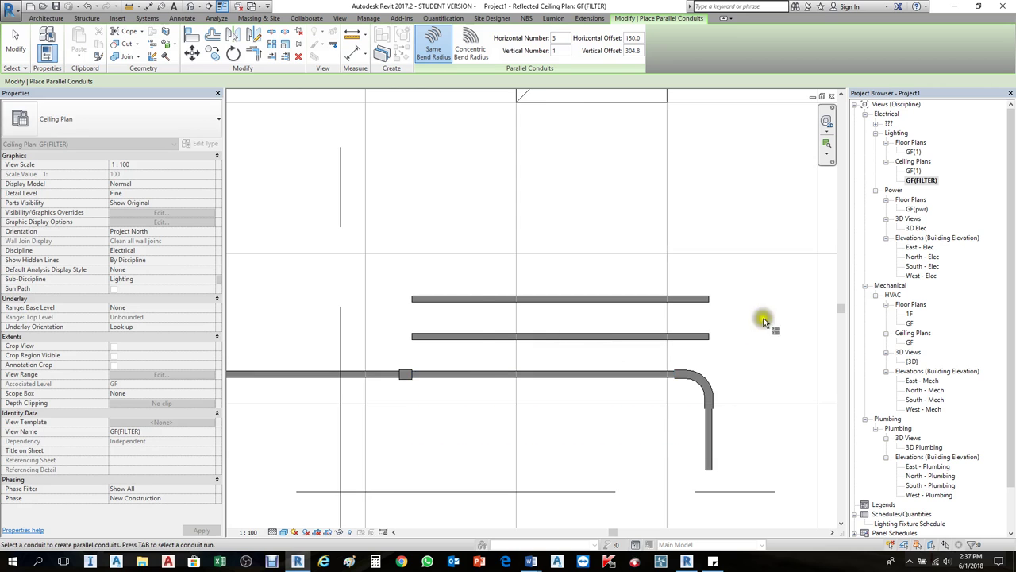
Create parallel conduits to the right of the short vertical leg below the bend, then end the command.
{"action": "scroll", "coordinate": [764, 318], "scroll_direction": "down", "scroll_amount": 1}
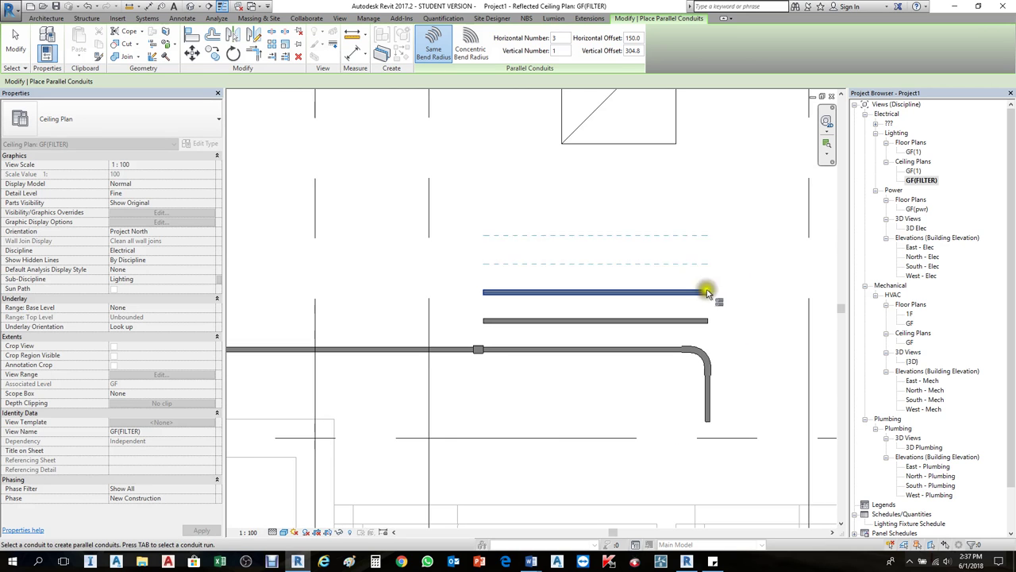
{"action": "left_click", "coordinate": [709, 405]}
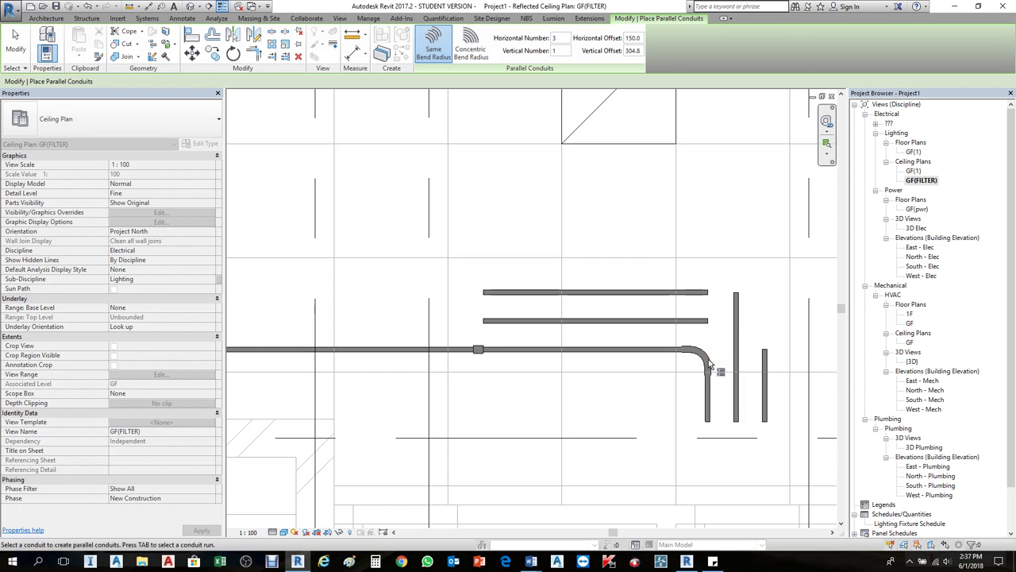
{"action": "key", "text": "Escape"}
{"action": "left_click", "coordinate": [737, 336]}
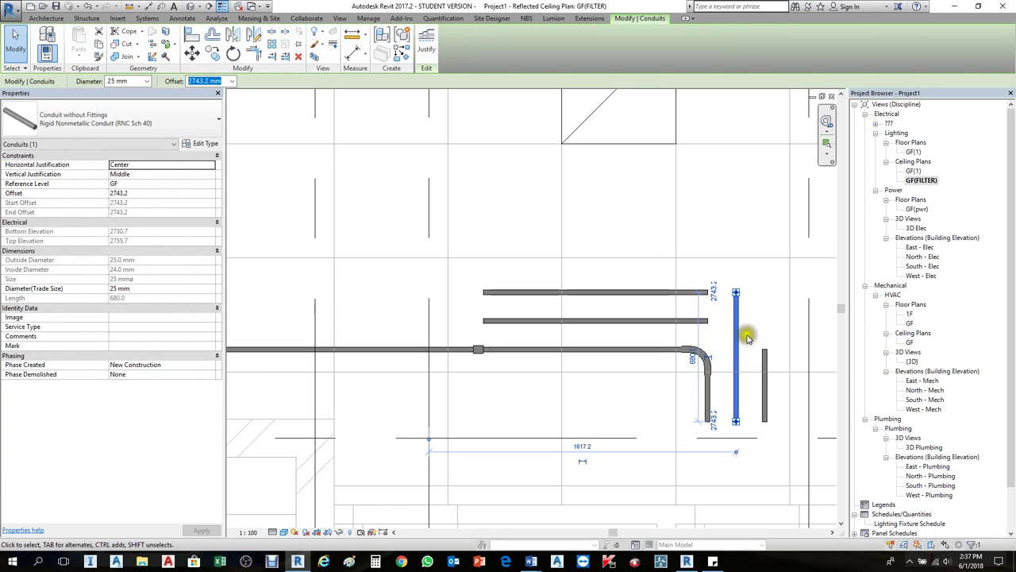
{"action": "key", "text": "Escape"}
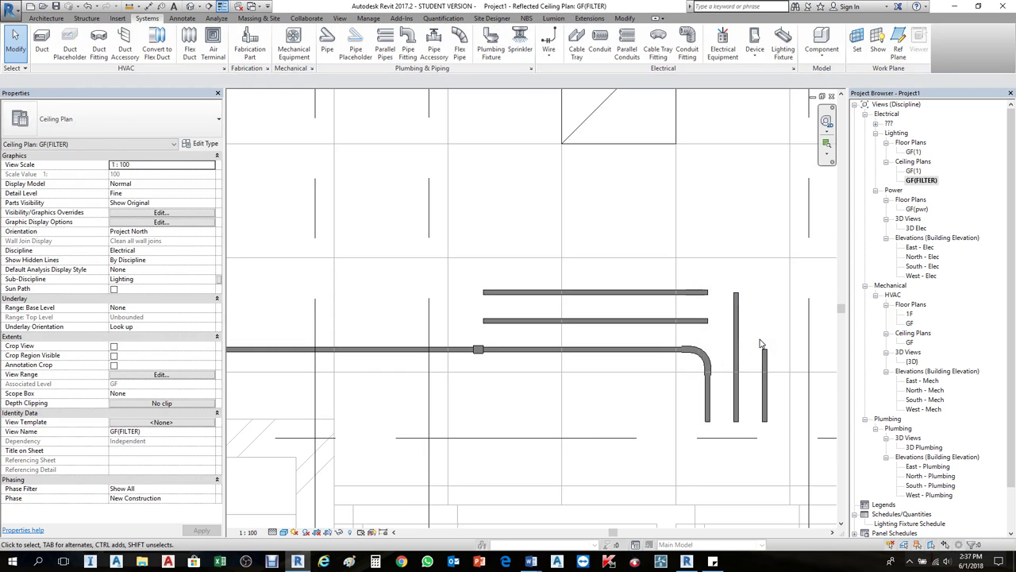
Join the two parallel horizontal conduits to their matching vertical ones with Trim/Extend to Corner, forming nested bends.
{"action": "left_click", "coordinate": [707, 247]}
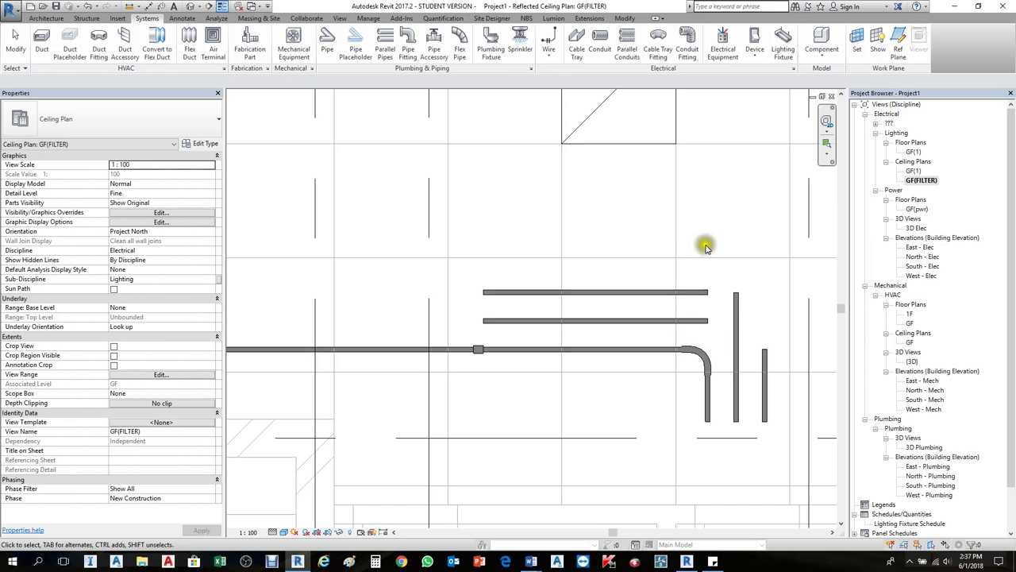
{"action": "left_click", "coordinate": [696, 320]}
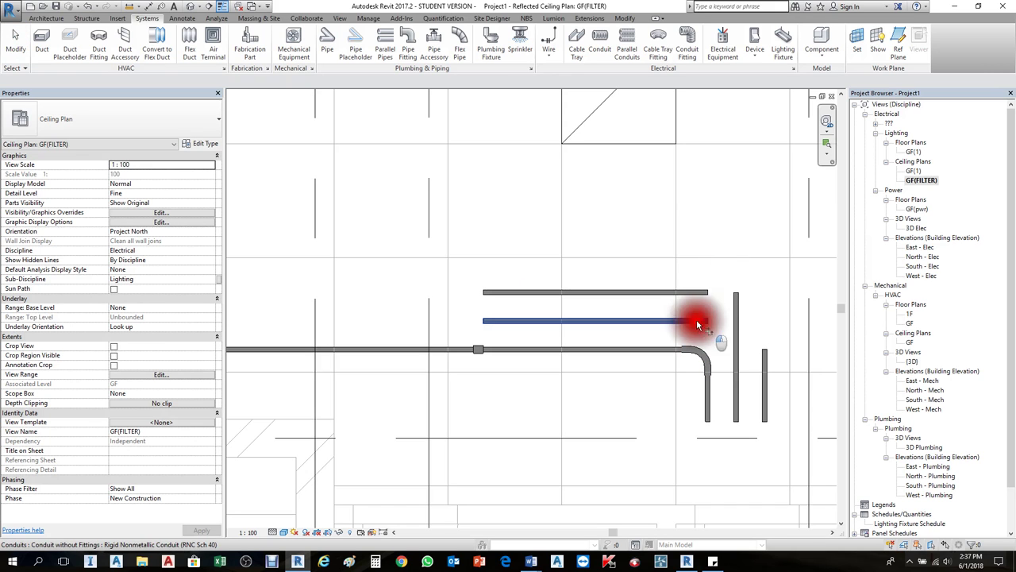
{"action": "left_click", "coordinate": [730, 367]}
{"action": "left_click", "coordinate": [680, 291]}
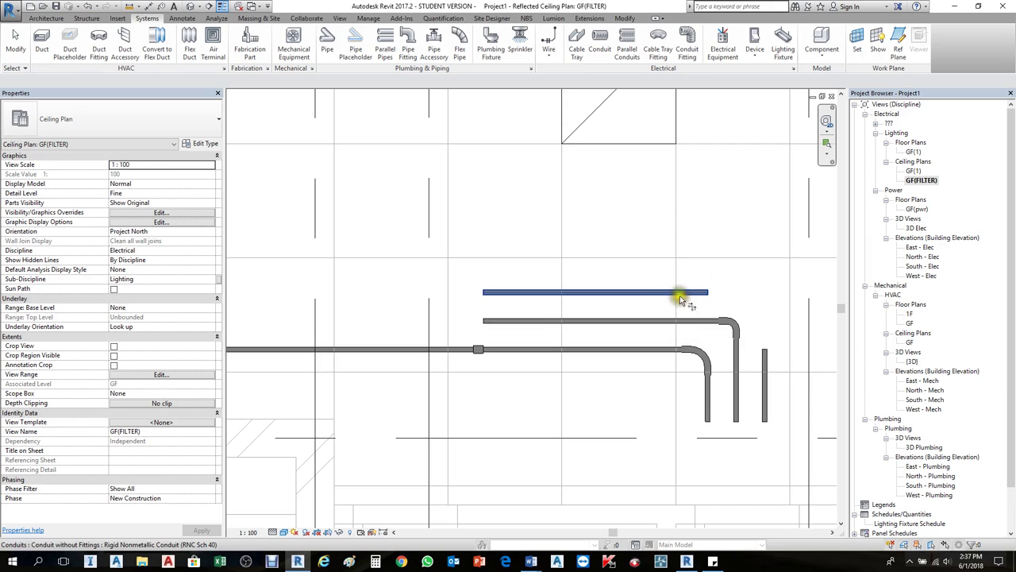
{"action": "left_click", "coordinate": [764, 363]}
{"action": "key", "text": "Escape"}
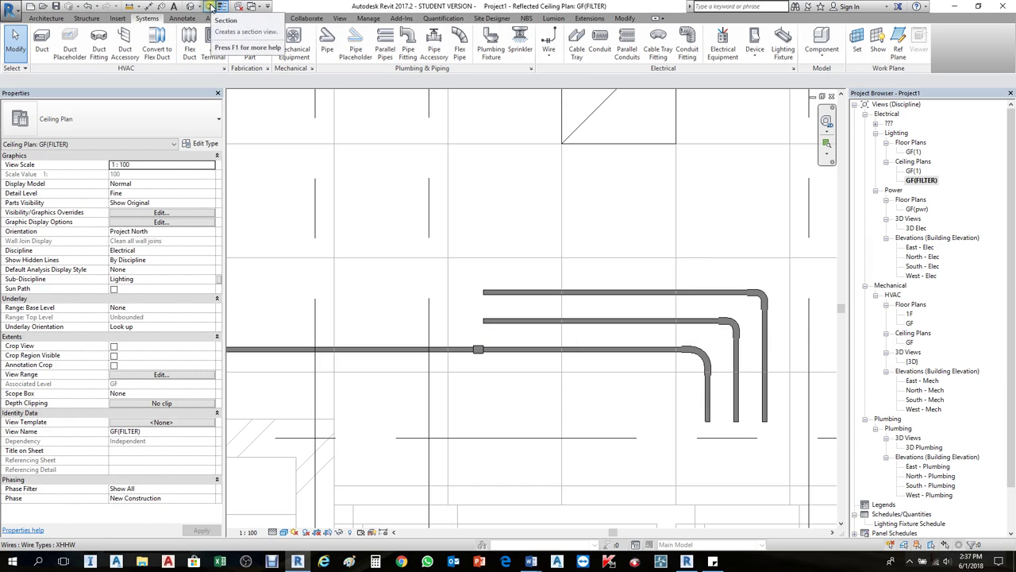
Draw a vertical section line across the three parallel conduits just right of the coupling, looking towards the bends.
{"action": "left_click", "coordinate": [211, 7]}
{"action": "left_click", "coordinate": [578, 276]}
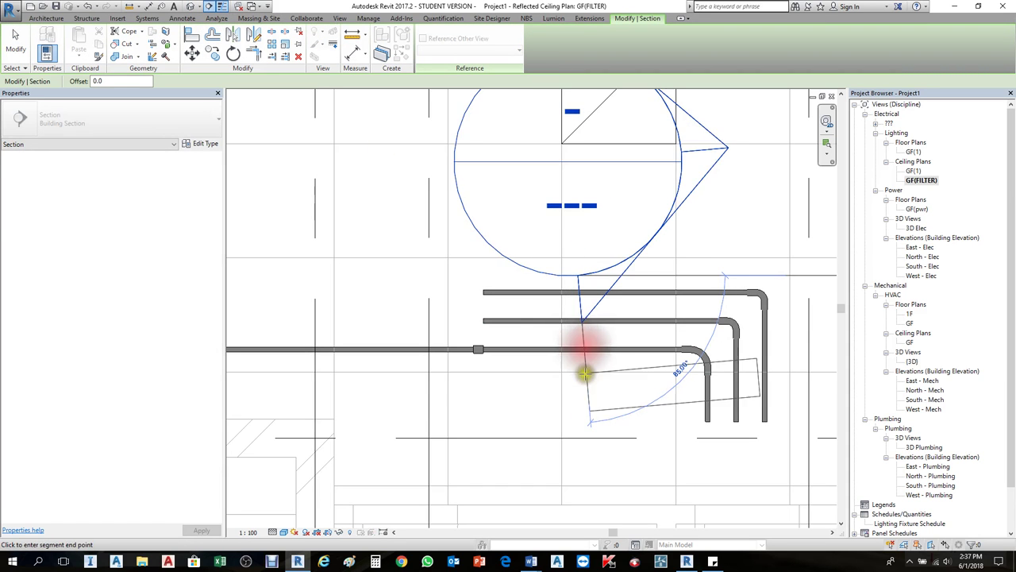
{"action": "left_click", "coordinate": [578, 387]}
{"action": "scroll", "coordinate": [540, 366], "scroll_direction": "down", "scroll_amount": 3}
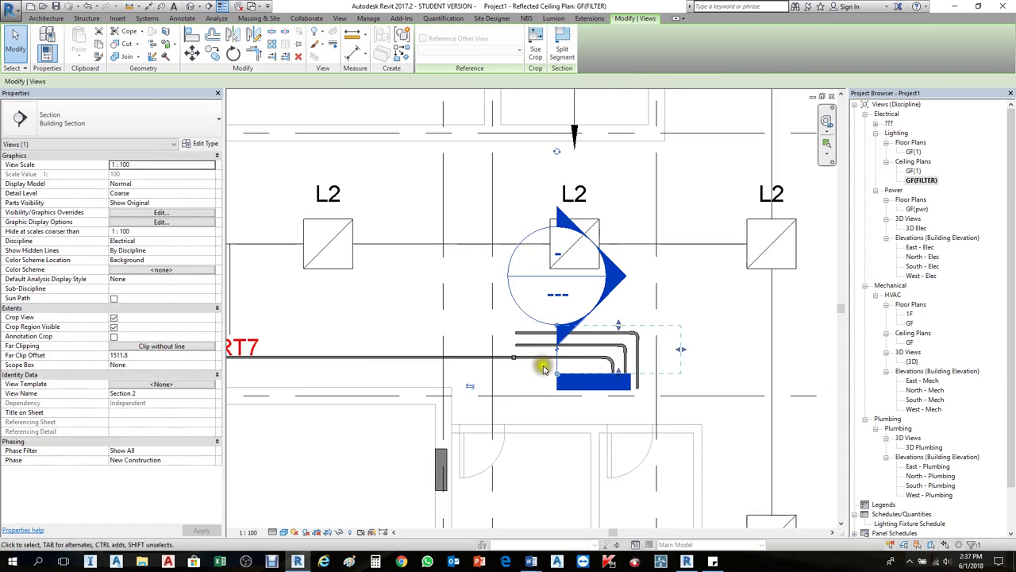
{"action": "scroll", "coordinate": [654, 357], "scroll_direction": "up", "scroll_amount": 2}
{"action": "scroll", "coordinate": [463, 339], "scroll_direction": "down", "scroll_amount": 2}
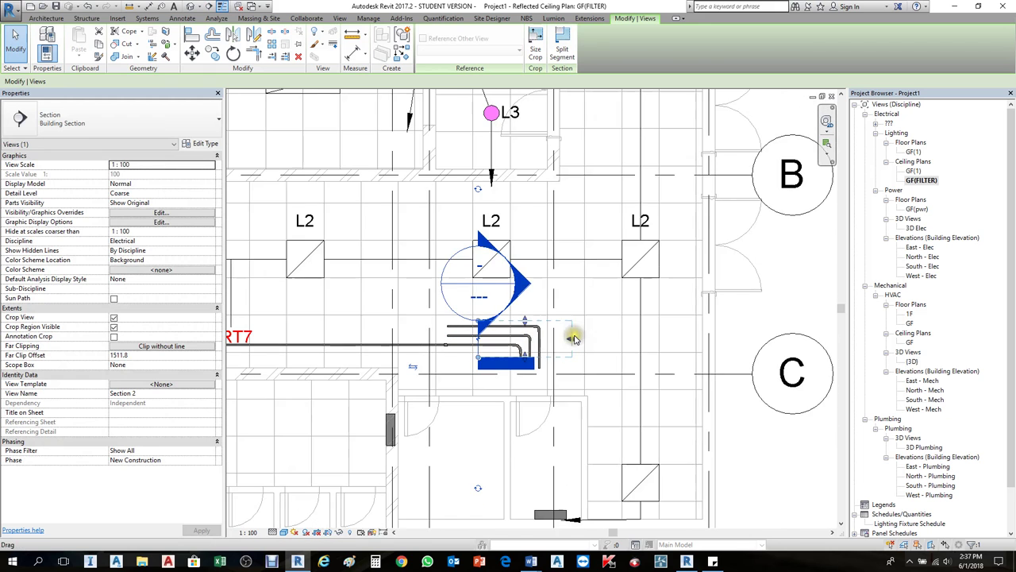
Stretch the section's far clip boundary beyond the grid bubbles, to about 5919 mm deep.
{"action": "left_click_drag", "start_coordinate": [572, 340], "coordinate": [842, 337]}
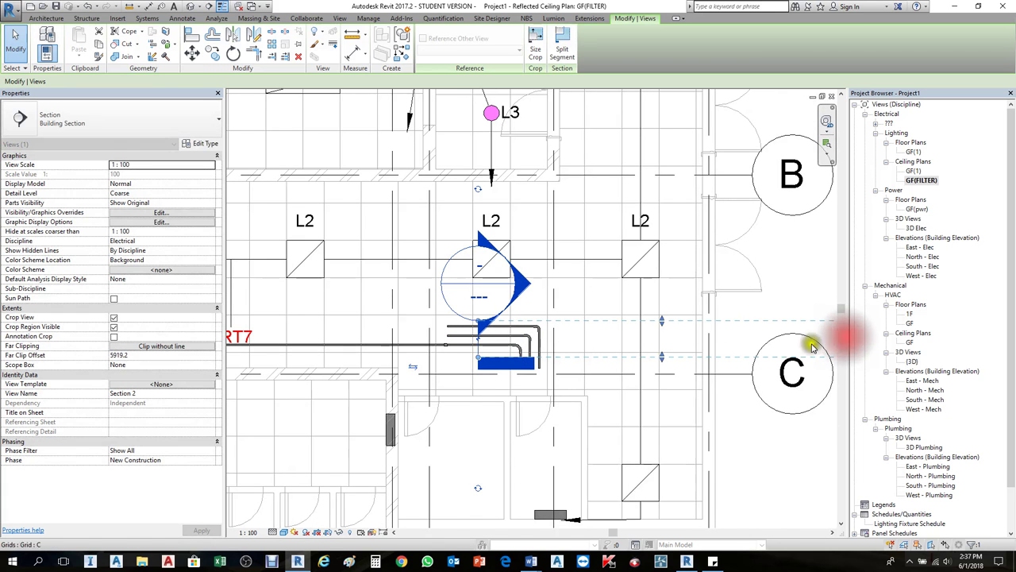
{"action": "scroll", "coordinate": [499, 335], "scroll_direction": "down", "scroll_amount": 2}
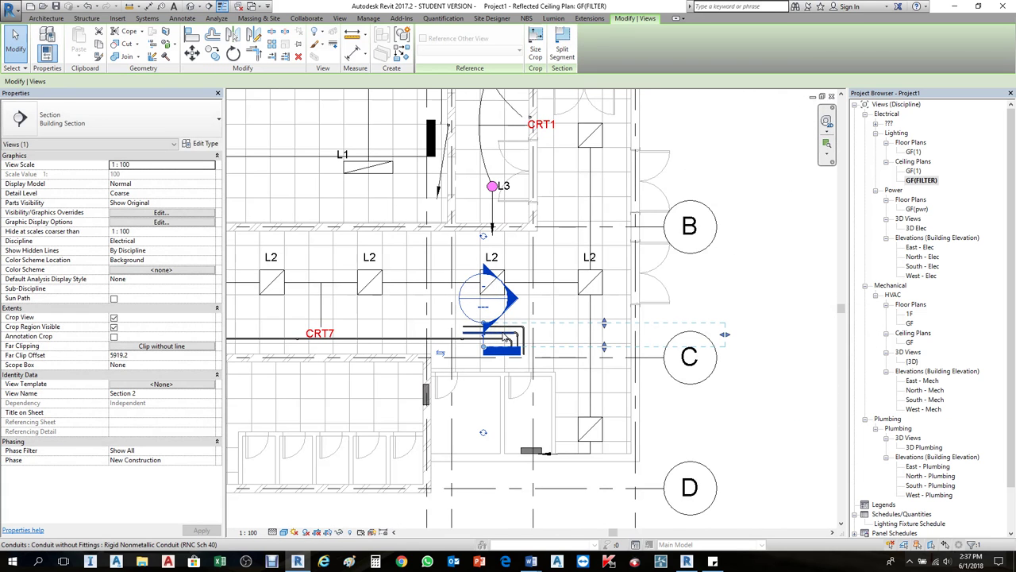
{"action": "scroll", "coordinate": [508, 340], "scroll_direction": "up", "scroll_amount": 1}
{"action": "scroll", "coordinate": [556, 317], "scroll_direction": "down", "scroll_amount": 3}
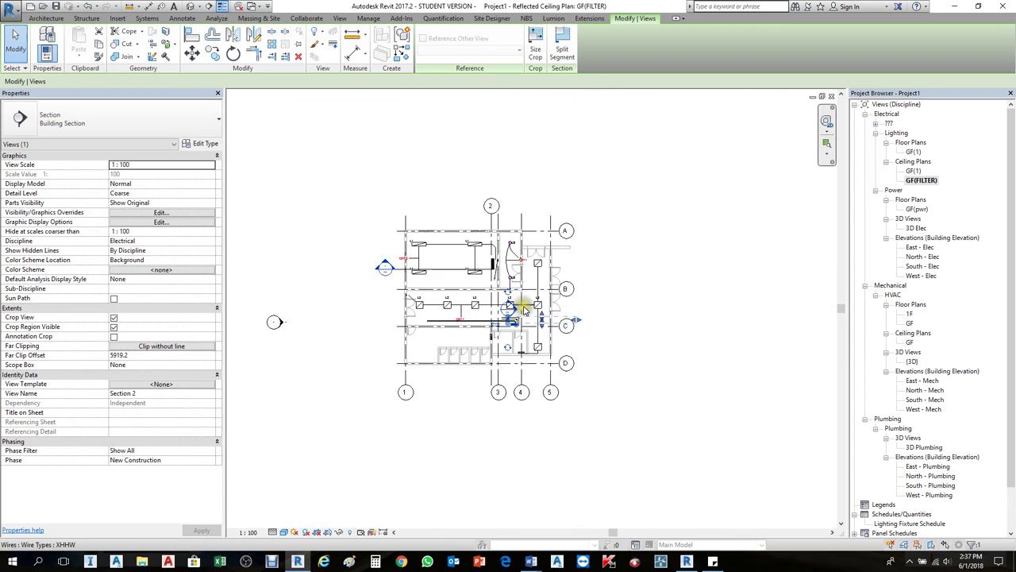
Set the section's far clip offset to 2000 and deselect the section.
{"action": "scroll", "coordinate": [571, 308], "scroll_direction": "up", "scroll_amount": 2}
{"action": "scroll", "coordinate": [466, 317], "scroll_direction": "up", "scroll_amount": 5}
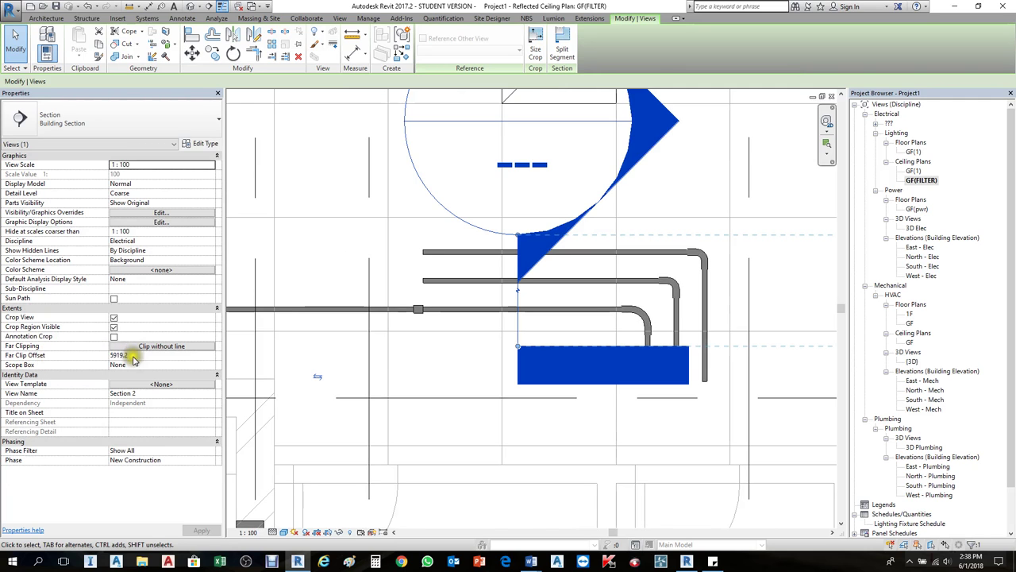
{"action": "left_click", "coordinate": [132, 358]}
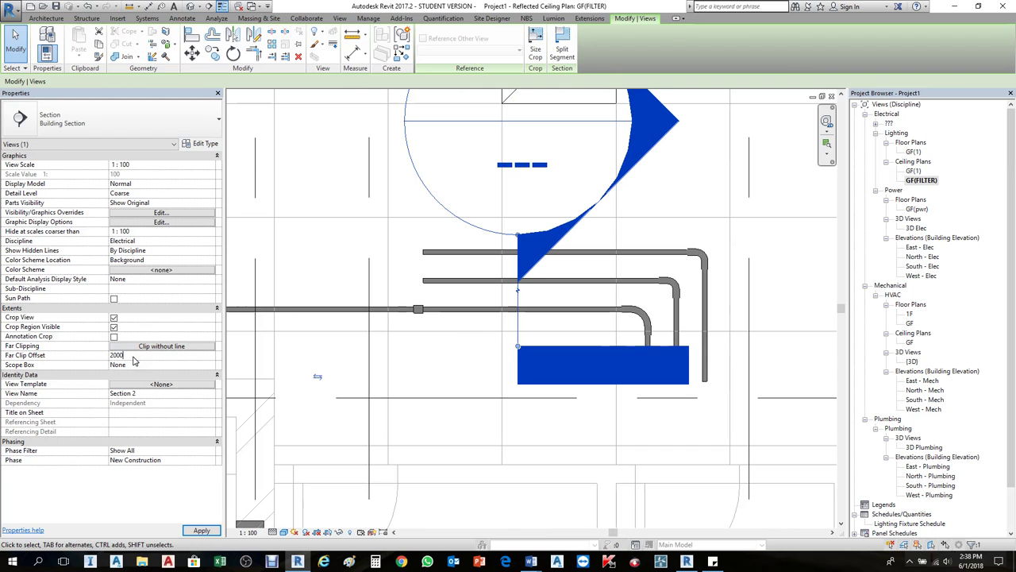
{"action": "left_click", "coordinate": [312, 360]}
{"action": "scroll", "coordinate": [454, 302], "scroll_direction": "down", "scroll_amount": 4}
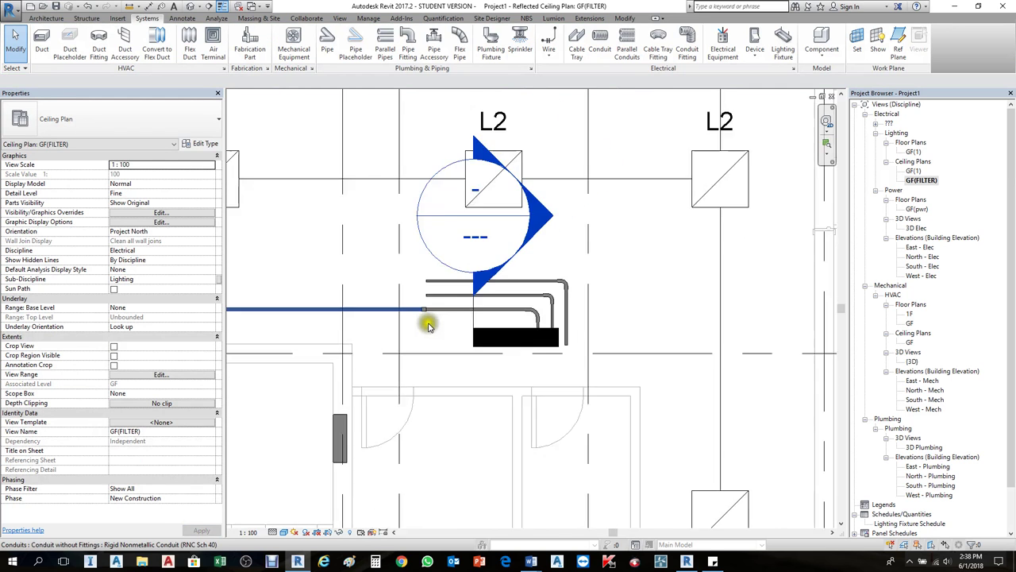
Shorten the section's far clip depth to about 401 mm and open its section view.
{"action": "scroll", "coordinate": [460, 329], "scroll_direction": "up", "scroll_amount": 3}
{"action": "left_click", "coordinate": [463, 319]}
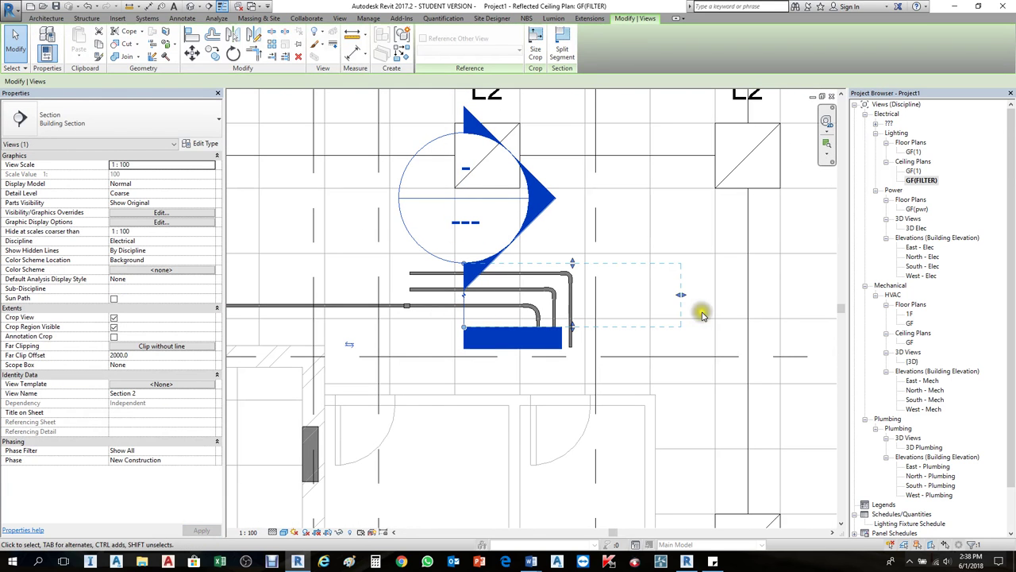
{"action": "left_click_drag", "start_coordinate": [682, 298], "coordinate": [507, 295]}
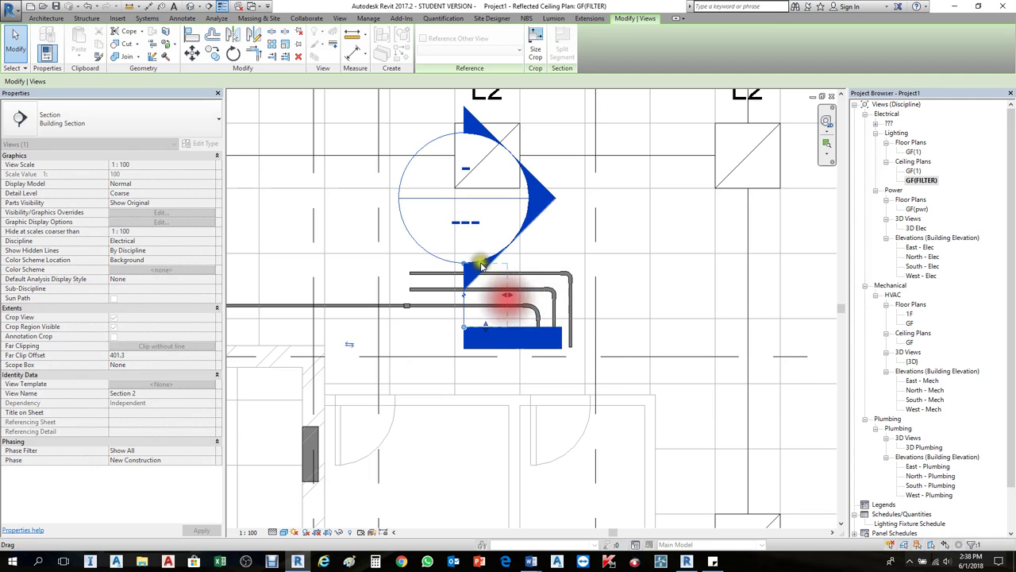
{"action": "right_click", "coordinate": [464, 305]}
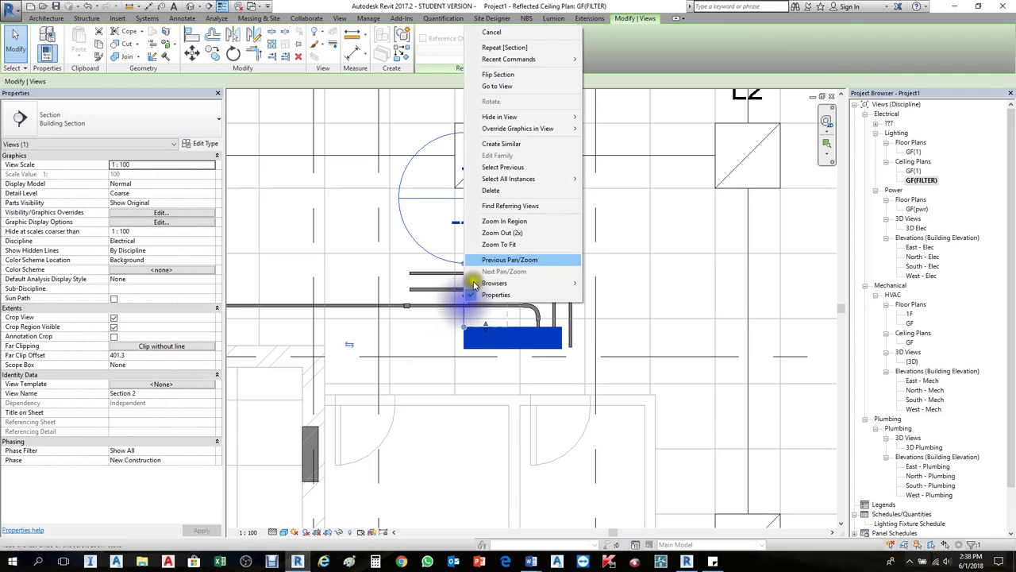
{"action": "left_click", "coordinate": [524, 84]}
Set the section view's detail level to Fine and widen the crop region outward past the leftmost conduit.
{"action": "scroll", "coordinate": [492, 322], "scroll_direction": "up", "scroll_amount": 3}
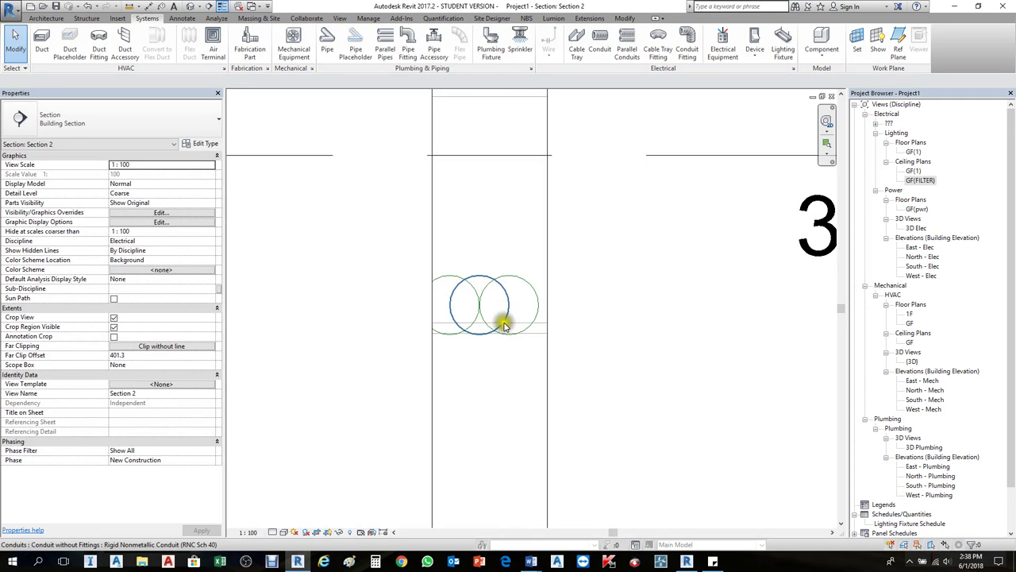
{"action": "left_click", "coordinate": [272, 532]}
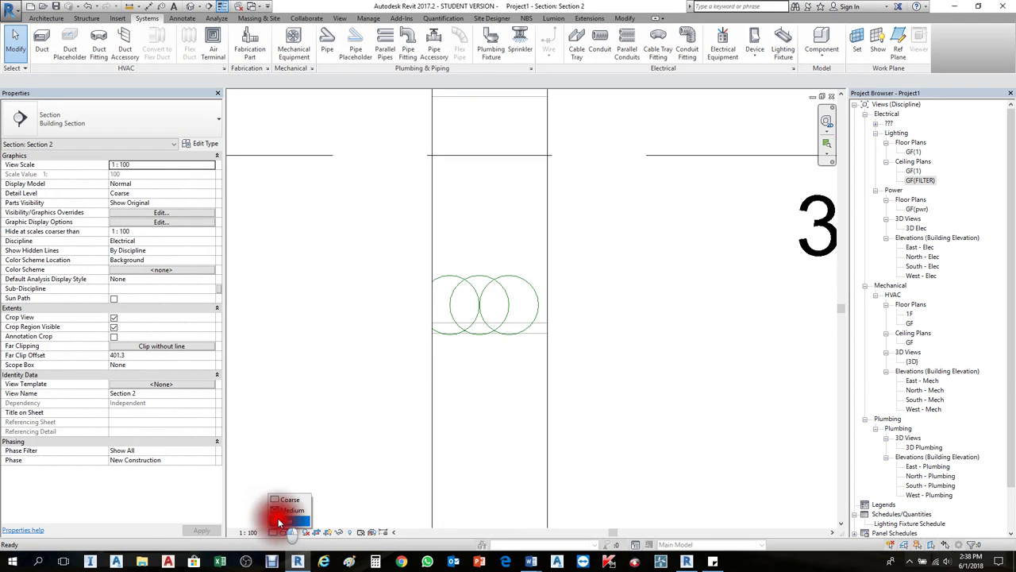
{"action": "left_click", "coordinate": [281, 508]}
{"action": "scroll", "coordinate": [471, 308], "scroll_direction": "up", "scroll_amount": 2}
{"action": "scroll", "coordinate": [509, 341], "scroll_direction": "up", "scroll_amount": 2}
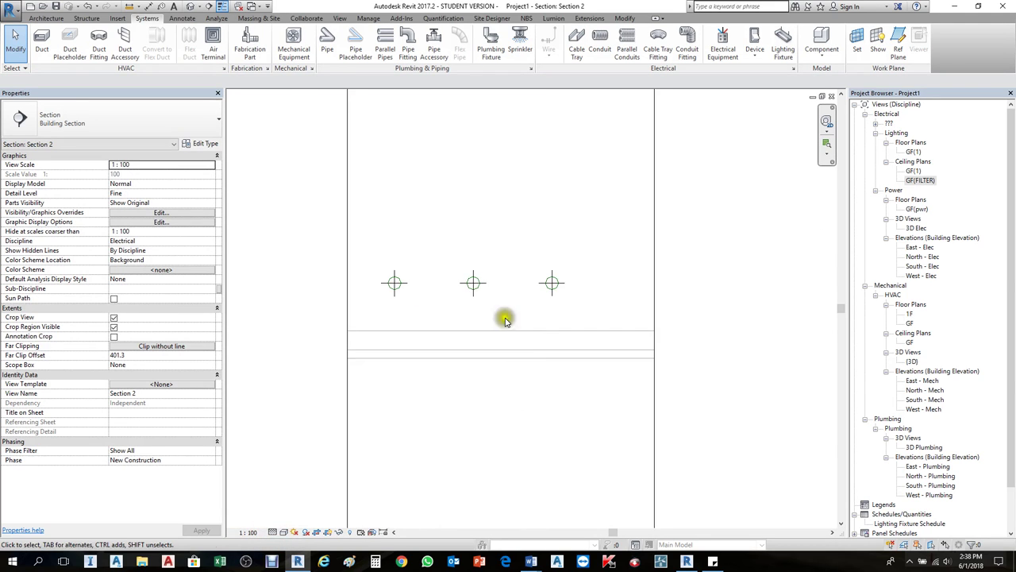
{"action": "scroll", "coordinate": [548, 242], "scroll_direction": "down", "scroll_amount": 2}
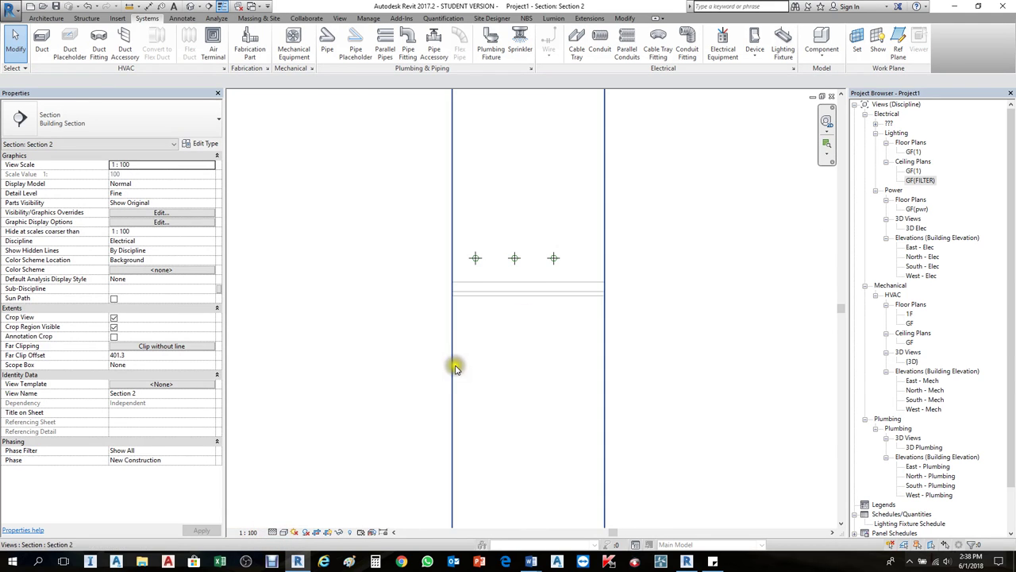
{"action": "left_click", "coordinate": [455, 363]}
{"action": "left_click_drag", "start_coordinate": [455, 265], "coordinate": [410, 270]}
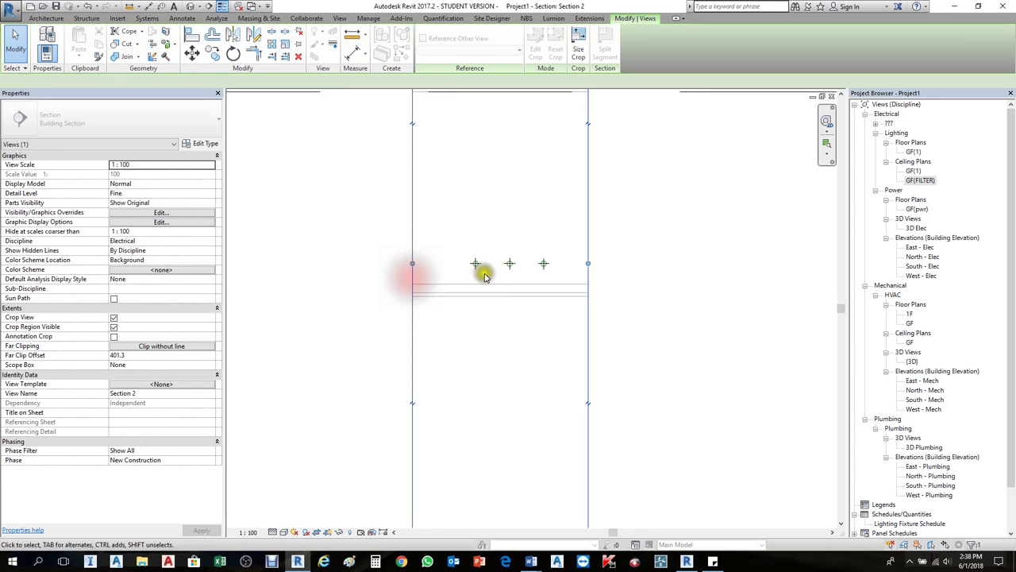
Check the centre-to-centre spacing between the left and middle conduits with an aligned dimension, without placing it.
{"action": "scroll", "coordinate": [485, 271], "scroll_direction": "up", "scroll_amount": 2}
{"action": "scroll", "coordinate": [602, 268], "scroll_direction": "up", "scroll_amount": 2}
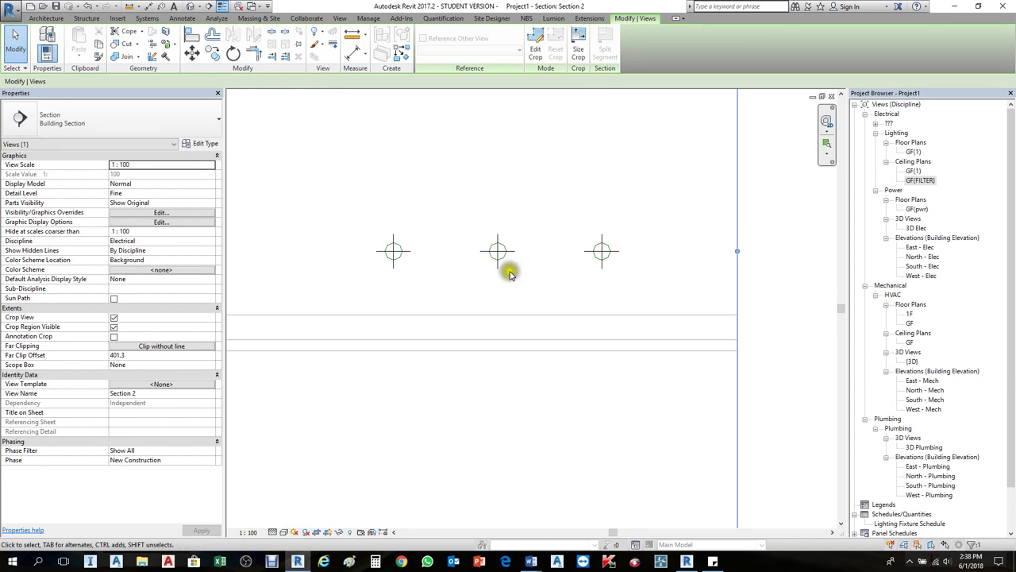
{"action": "key", "text": "d"}
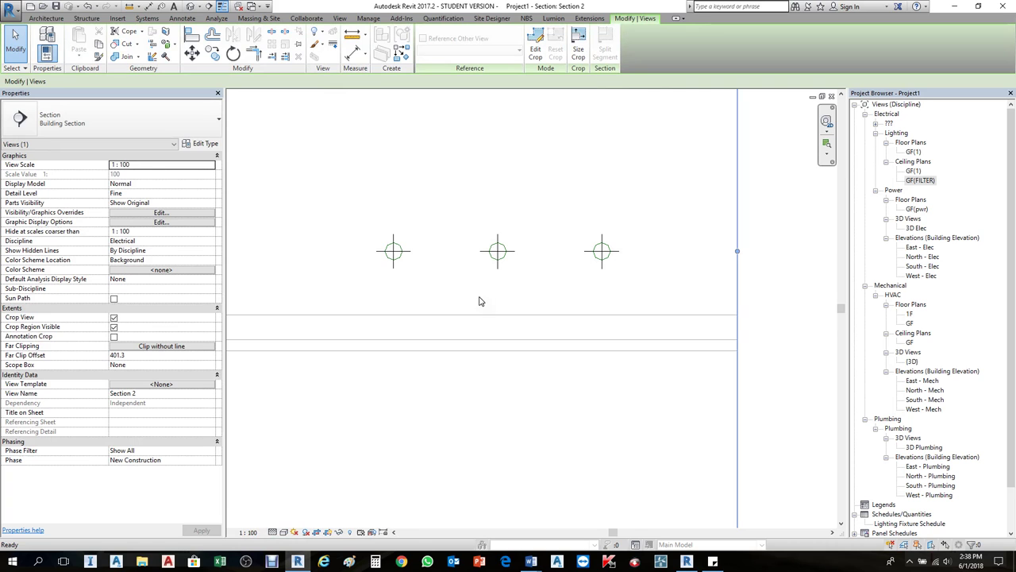
{"action": "scroll", "coordinate": [428, 270], "scroll_direction": "up", "scroll_amount": 2}
{"action": "key", "text": "i"}
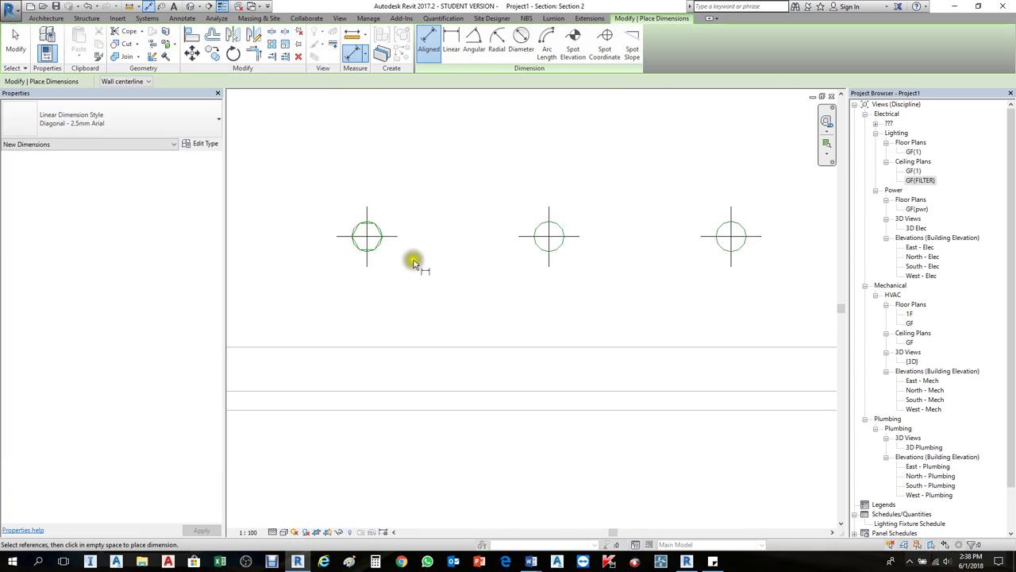
{"action": "left_click", "coordinate": [368, 241]}
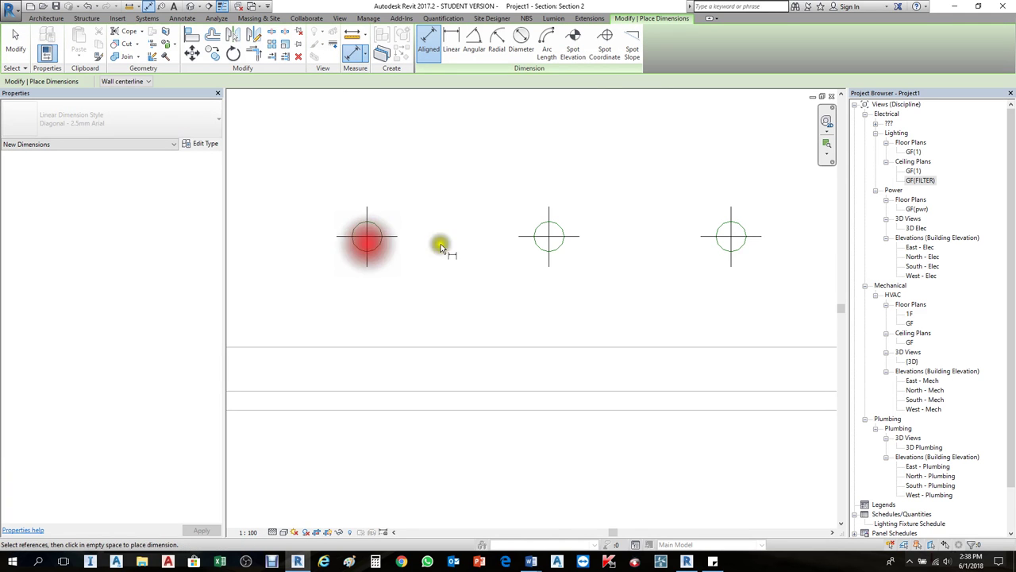
{"action": "left_click", "coordinate": [554, 252]}
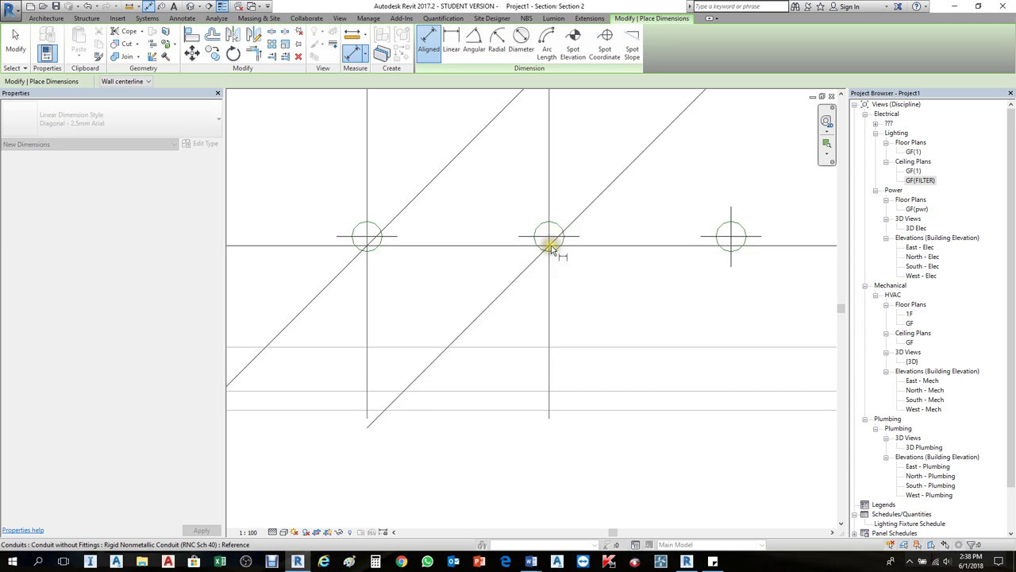
{"action": "scroll", "coordinate": [538, 286], "scroll_direction": "down", "scroll_amount": 4}
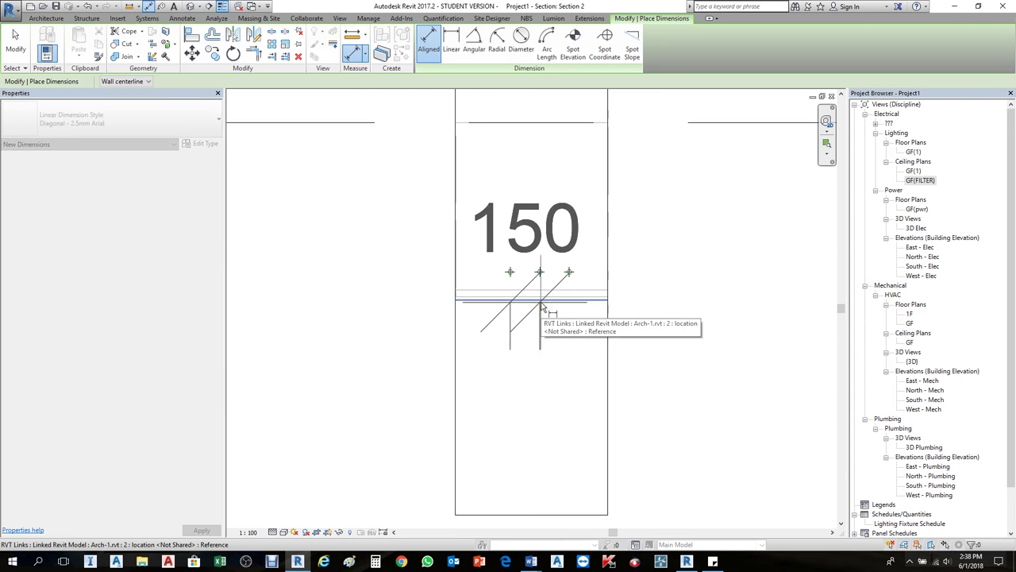
{"action": "key", "text": "Escape"}
{"action": "key", "text": "Escape"}
{"action": "scroll", "coordinate": [541, 342], "scroll_direction": "up", "scroll_amount": 5}
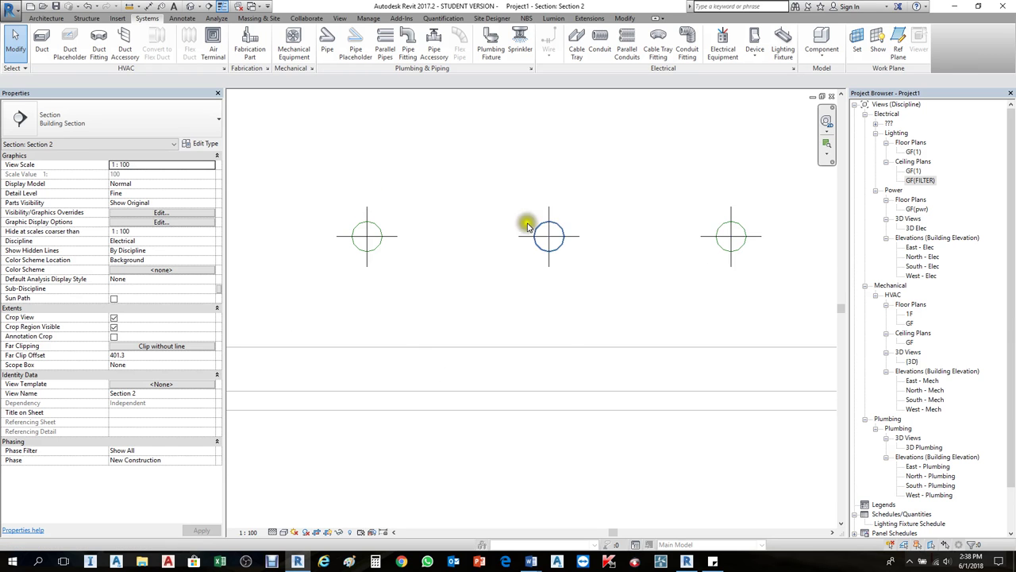
In the GF(FILTER) ceiling plan, create parallel conduits from the segment beside CRT7, 3 horizontal by 3 vertical, with both offsets 150.
{"action": "key", "text": "ctrl+Tab"}
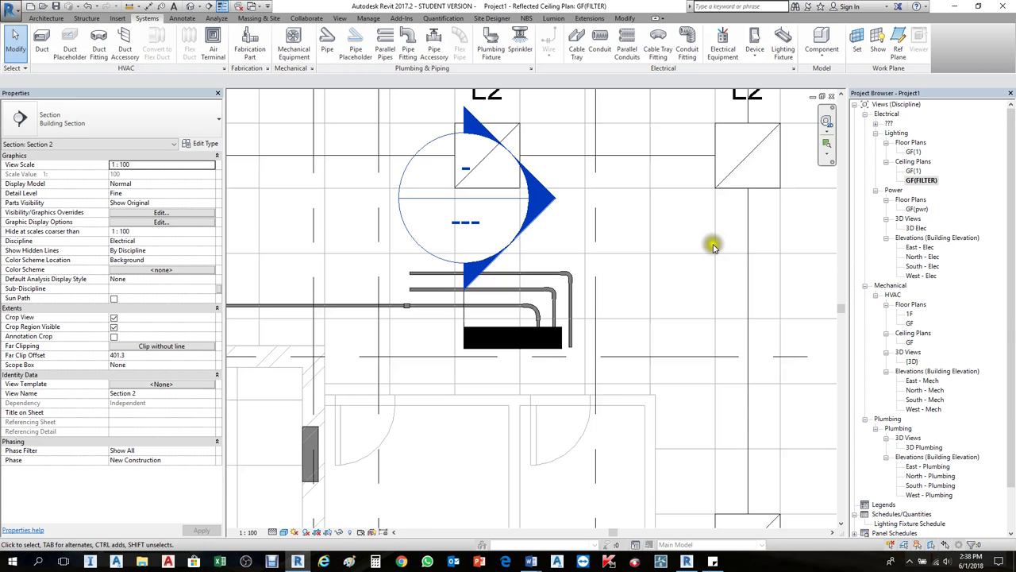
{"action": "scroll", "coordinate": [517, 281], "scroll_direction": "down", "scroll_amount": 3}
{"action": "scroll", "coordinate": [510, 225], "scroll_direction": "up", "scroll_amount": 2}
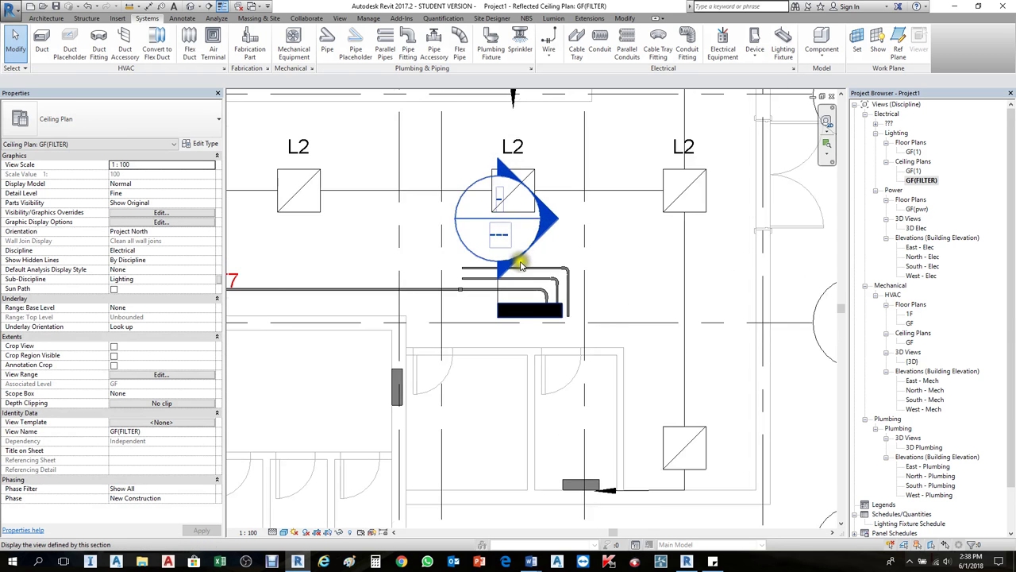
{"action": "scroll", "coordinate": [662, 279], "scroll_direction": "down", "scroll_amount": 2}
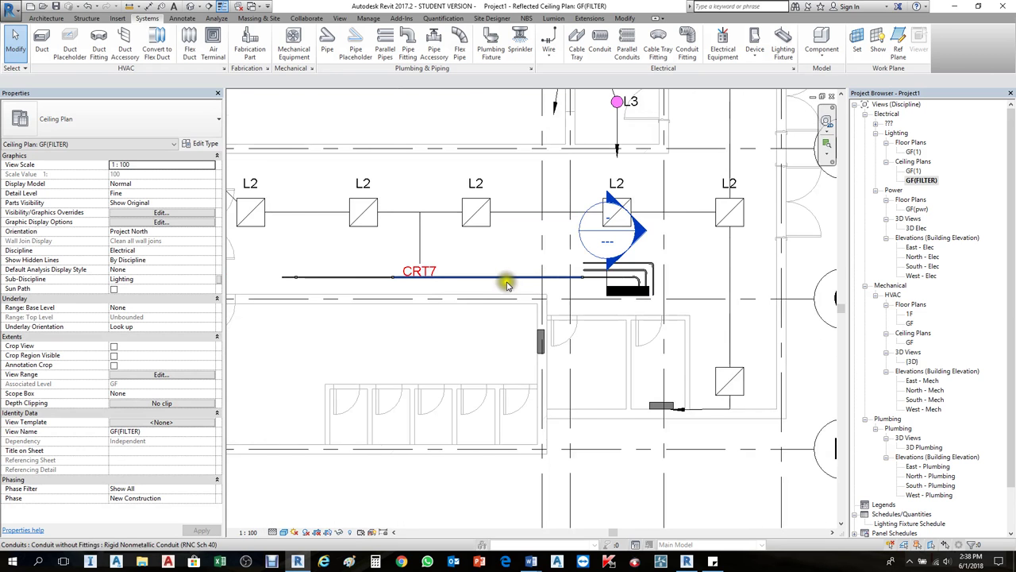
{"action": "left_click", "coordinate": [623, 42]}
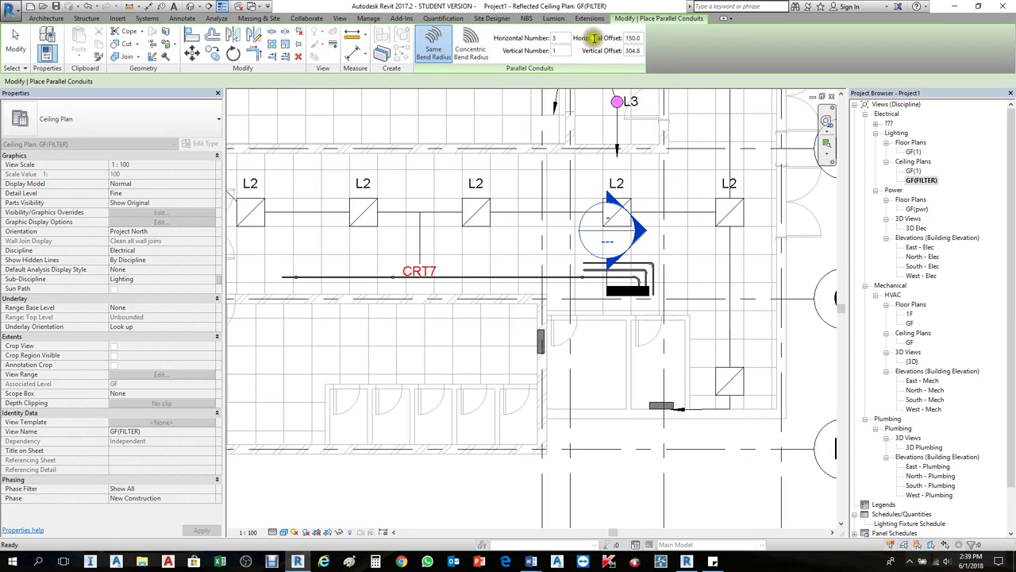
{"action": "left_click", "coordinate": [632, 38]}
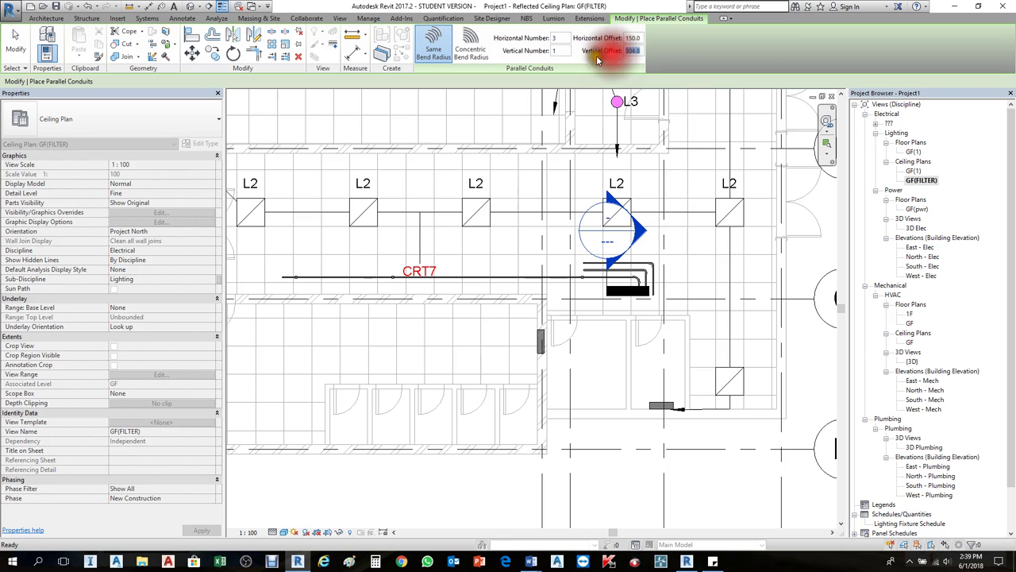
{"action": "key", "text": "Tab"}
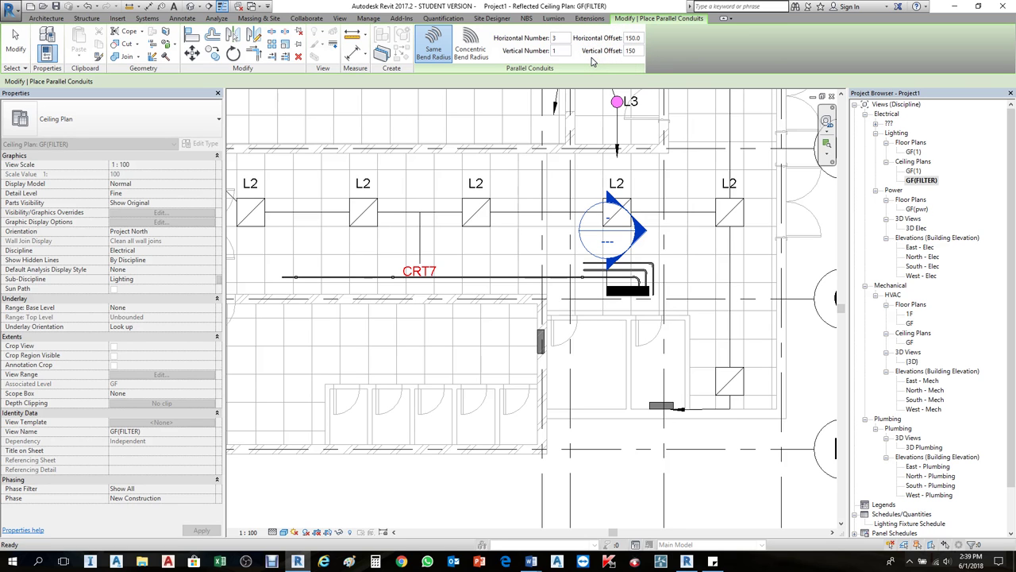
{"action": "left_click", "coordinate": [556, 50]}
{"action": "scroll", "coordinate": [512, 278], "scroll_direction": "up", "scroll_amount": 3}
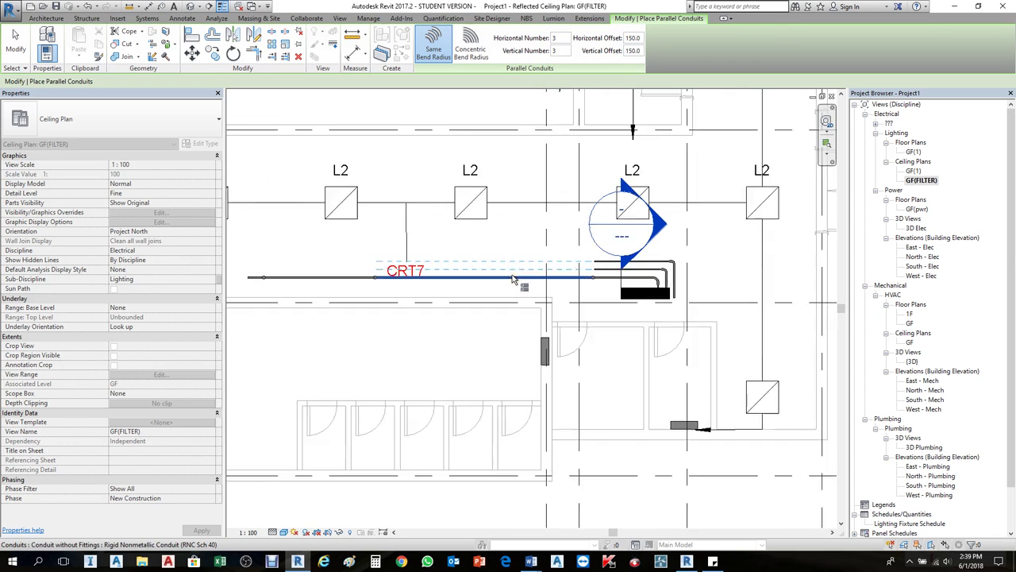
{"action": "left_click", "coordinate": [523, 274]}
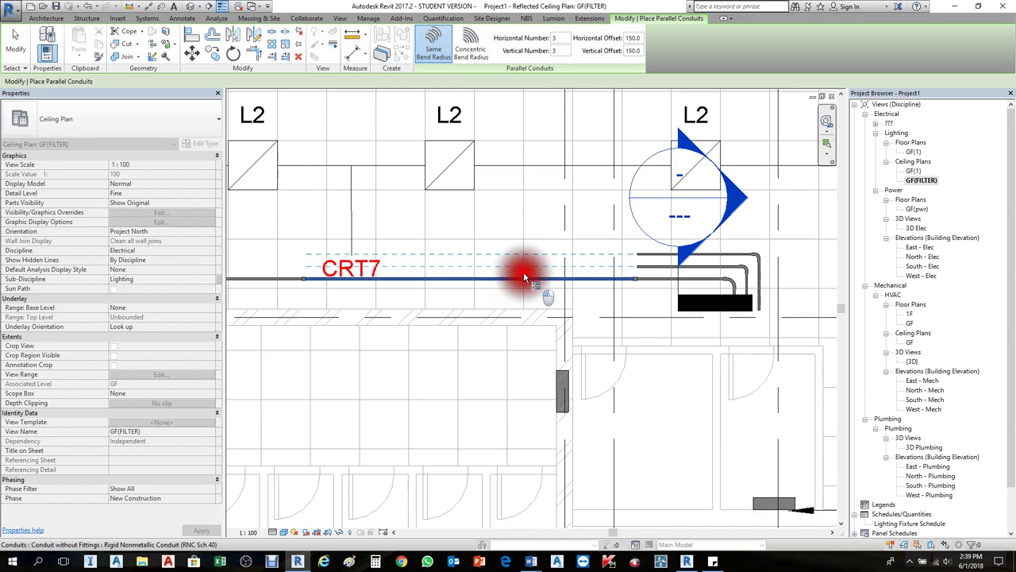
{"action": "scroll", "coordinate": [558, 274], "scroll_direction": "down", "scroll_amount": 2}
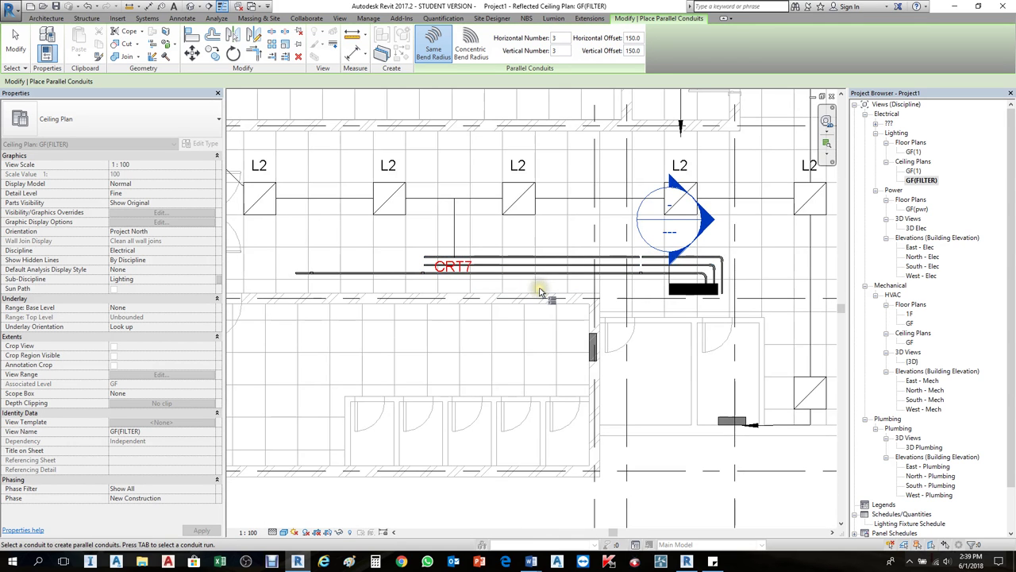
{"action": "key", "text": "Escape"}
Move the section line left so it cuts the new parallel conduits near CRT7, and open its section view.
{"action": "scroll", "coordinate": [675, 274], "scroll_direction": "up", "scroll_amount": 4}
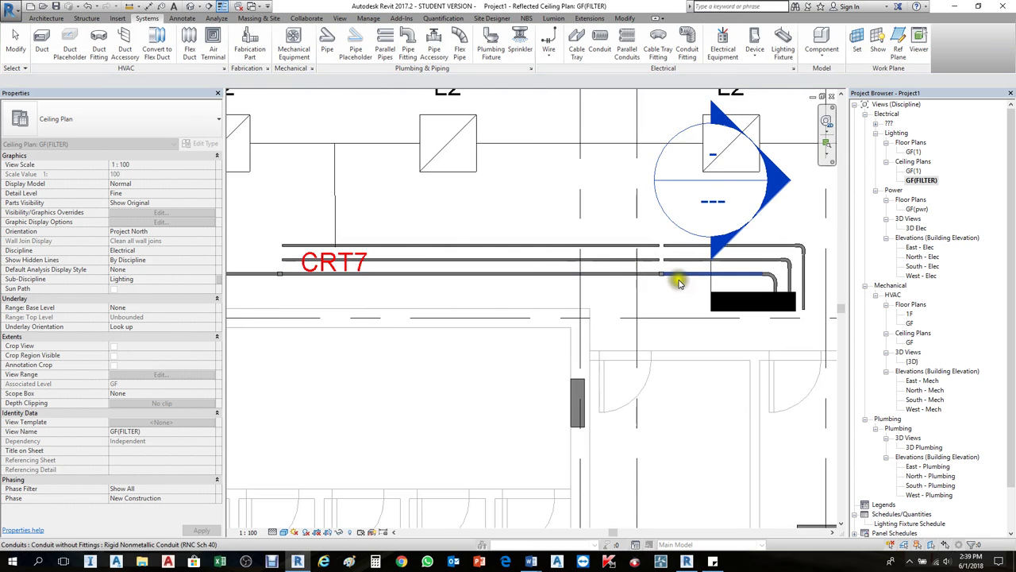
{"action": "left_click", "coordinate": [720, 283]}
{"action": "mouse_move", "coordinate": [721, 282]}
{"action": "left_mouse_down"}
{"action": "mouse_move", "coordinate": [477, 276]}
{"action": "mouse_move", "coordinate": [420, 270]}
{"action": "mouse_move", "coordinate": [421, 259]}
{"action": "left_mouse_up"}
{"action": "right_click", "coordinate": [420, 256]}
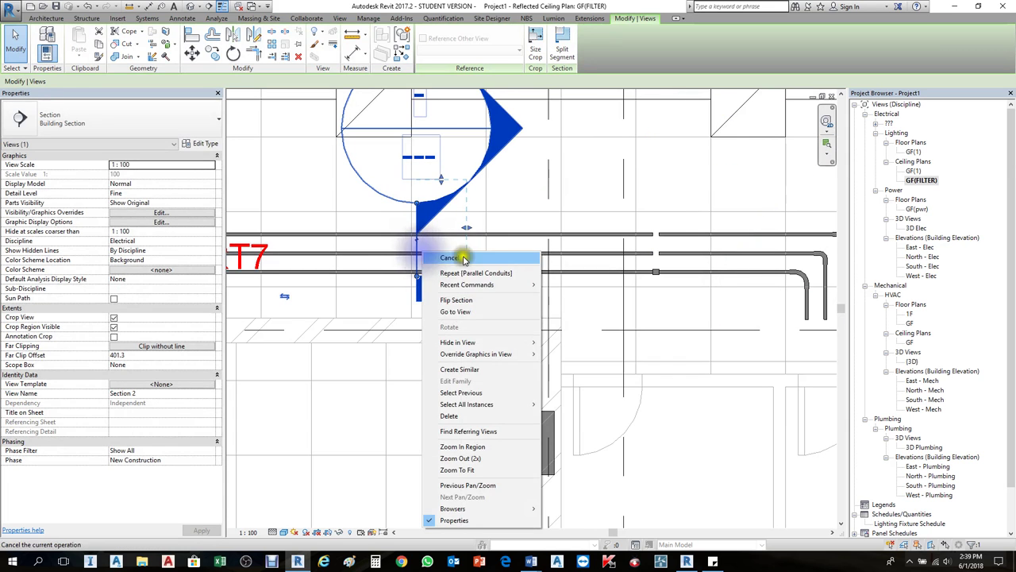
{"action": "left_click", "coordinate": [475, 309]}
Extend the section's right crop boundary outward past the conduits to include the adjacent wall.
{"action": "scroll", "coordinate": [556, 262], "scroll_direction": "down", "scroll_amount": 5}
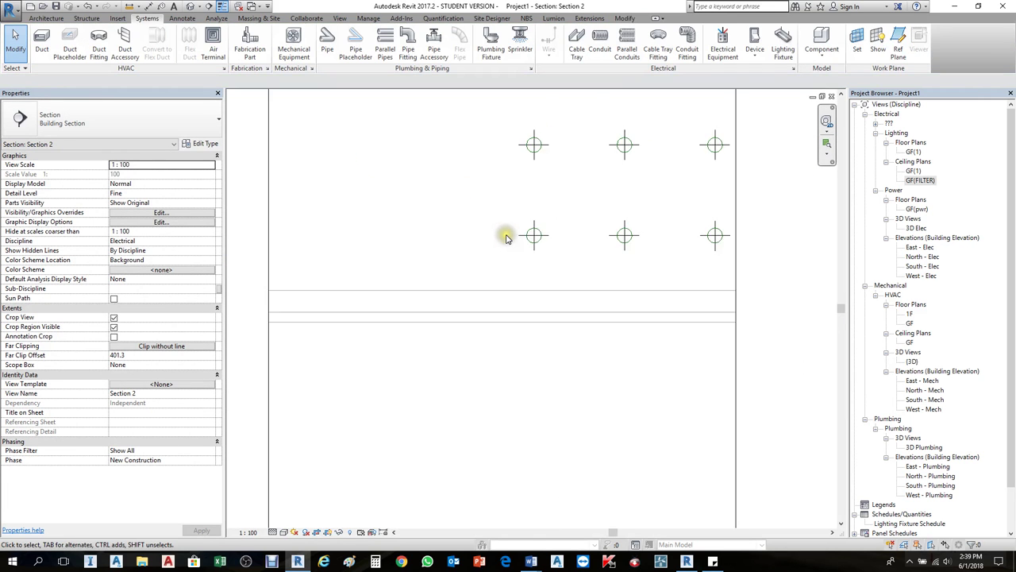
{"action": "left_click", "coordinate": [577, 369]}
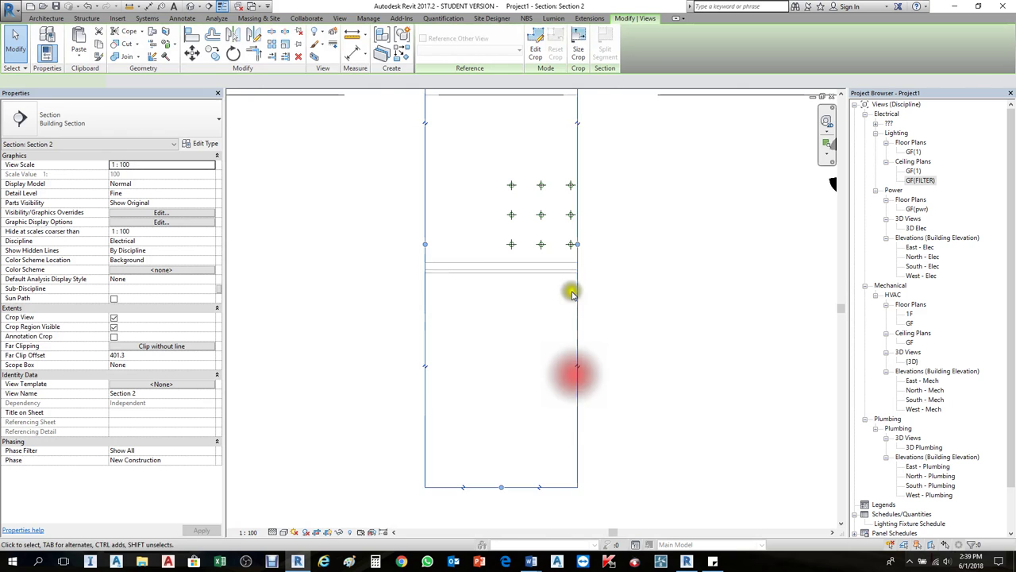
{"action": "left_click_drag", "start_coordinate": [576, 246], "coordinate": [681, 254]}
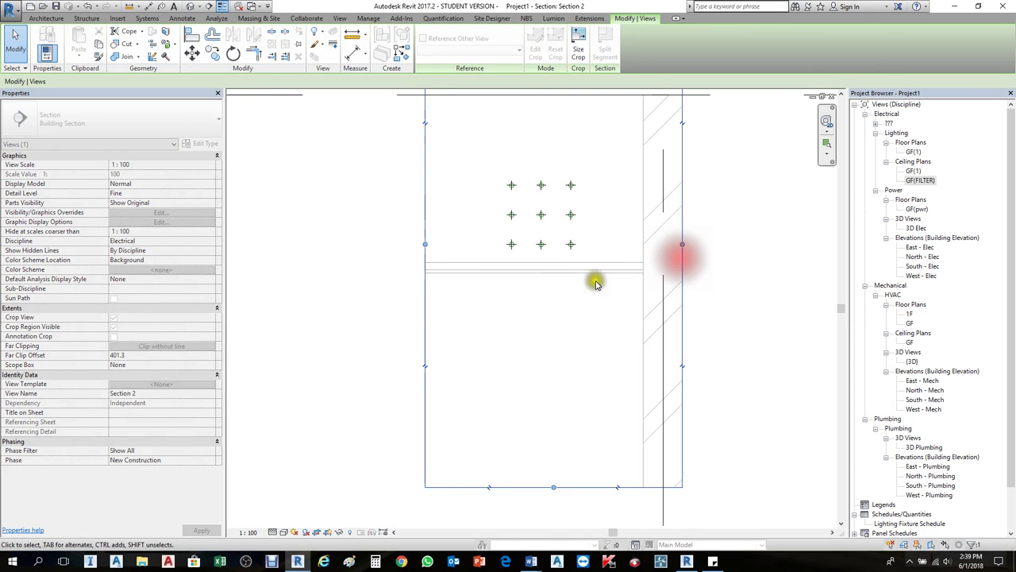
{"action": "left_click", "coordinate": [597, 285]}
{"action": "scroll", "coordinate": [568, 285], "scroll_direction": "up", "scroll_amount": 1}
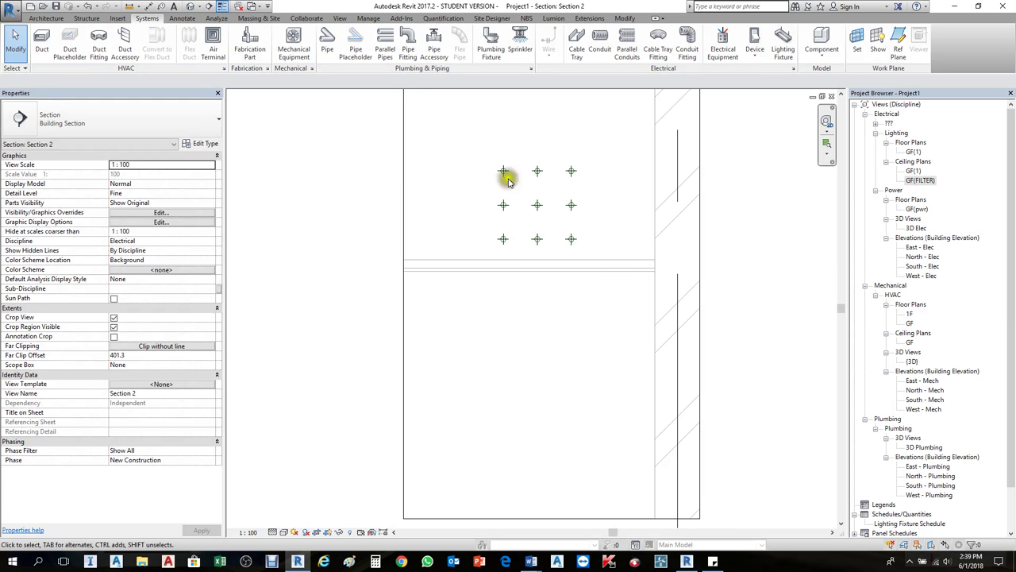
Change the diameter of all nine conduits in the section to 78 mm.
{"action": "left_click_drag", "start_coordinate": [460, 144], "coordinate": [602, 322]}
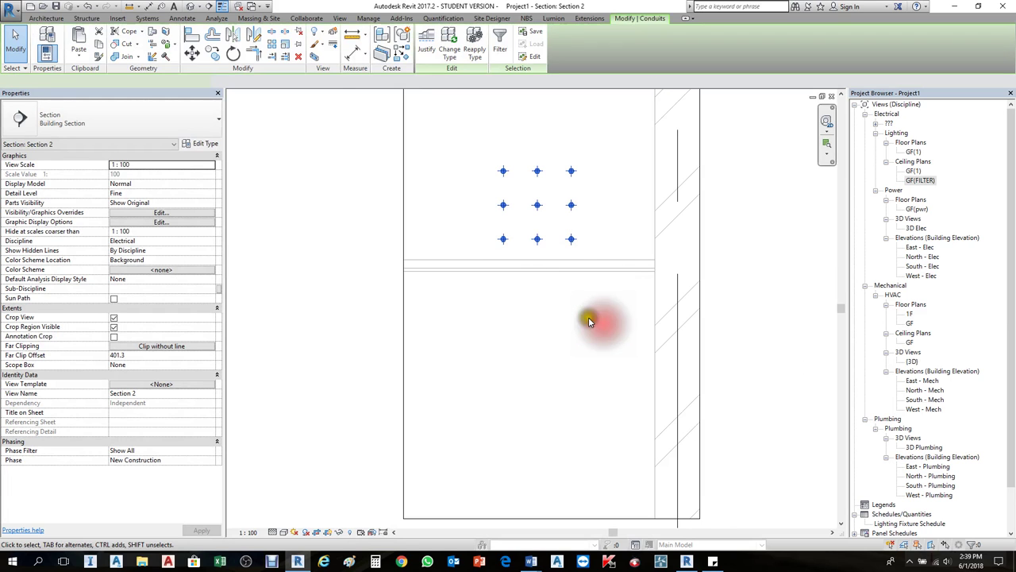
{"action": "left_click", "coordinate": [147, 81]}
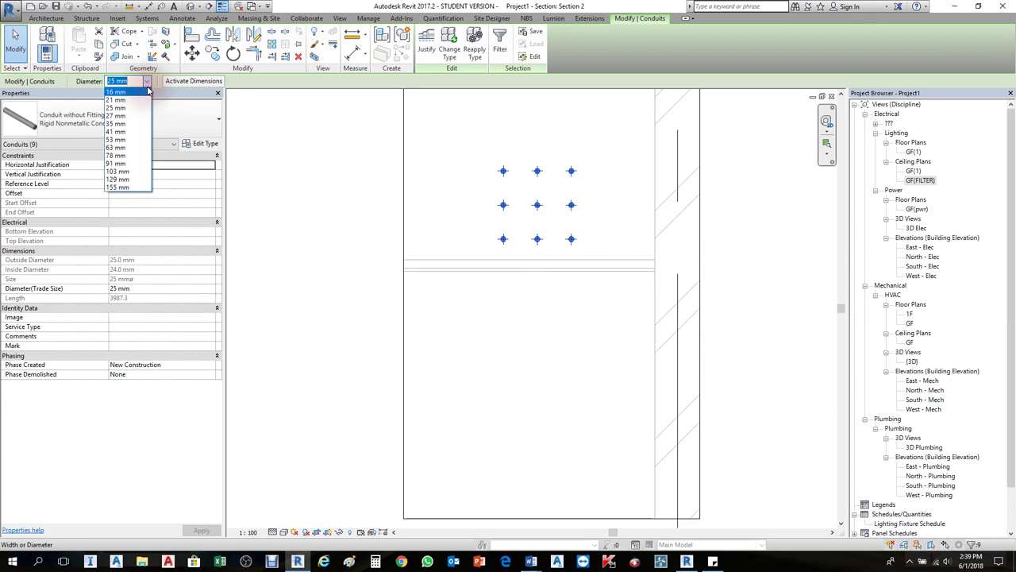
{"action": "left_click", "coordinate": [120, 153]}
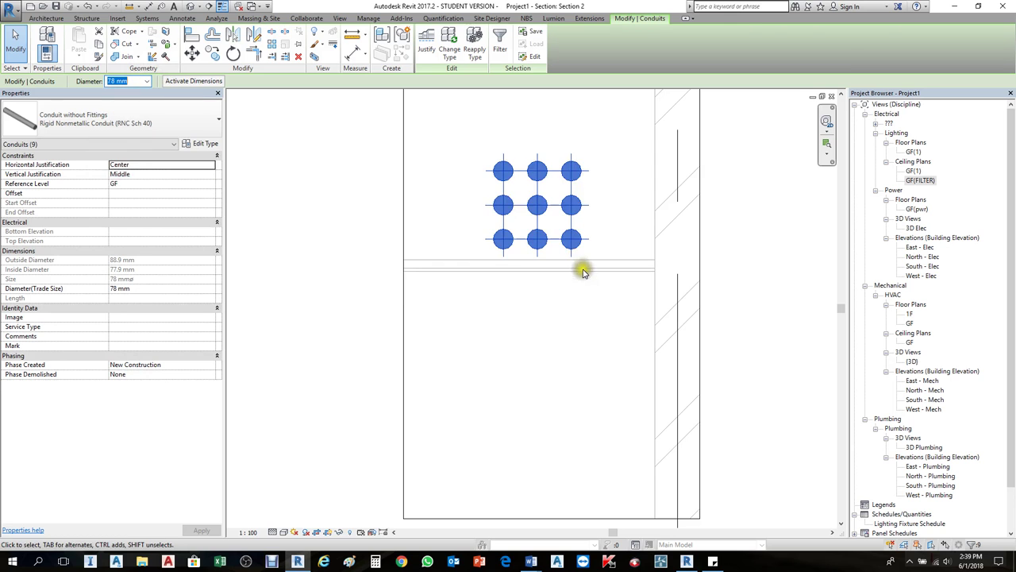
{"action": "left_click", "coordinate": [568, 303]}
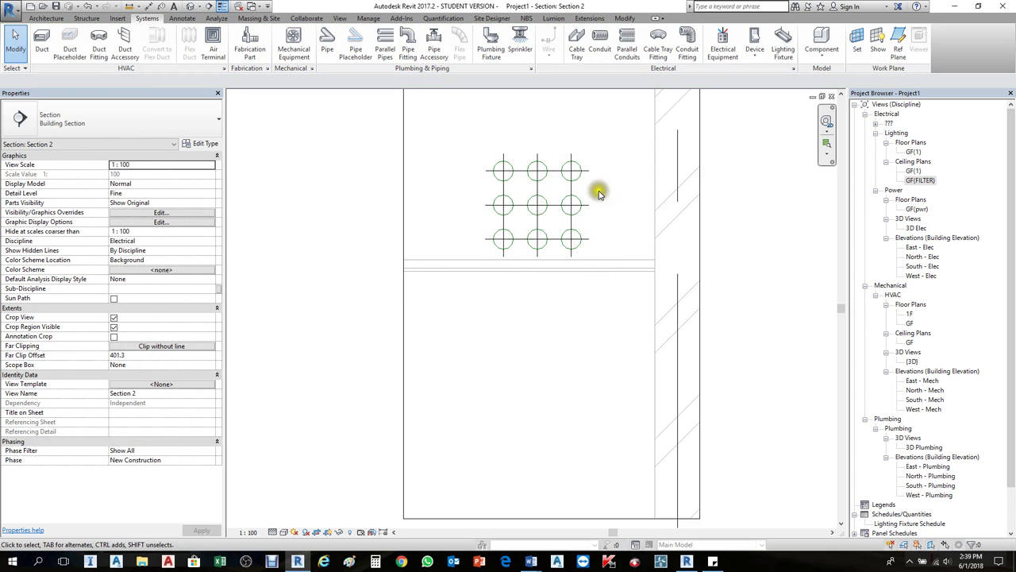
{"action": "middle_click_drag", "start_coordinate": [597, 197], "coordinate": [558, 296]}
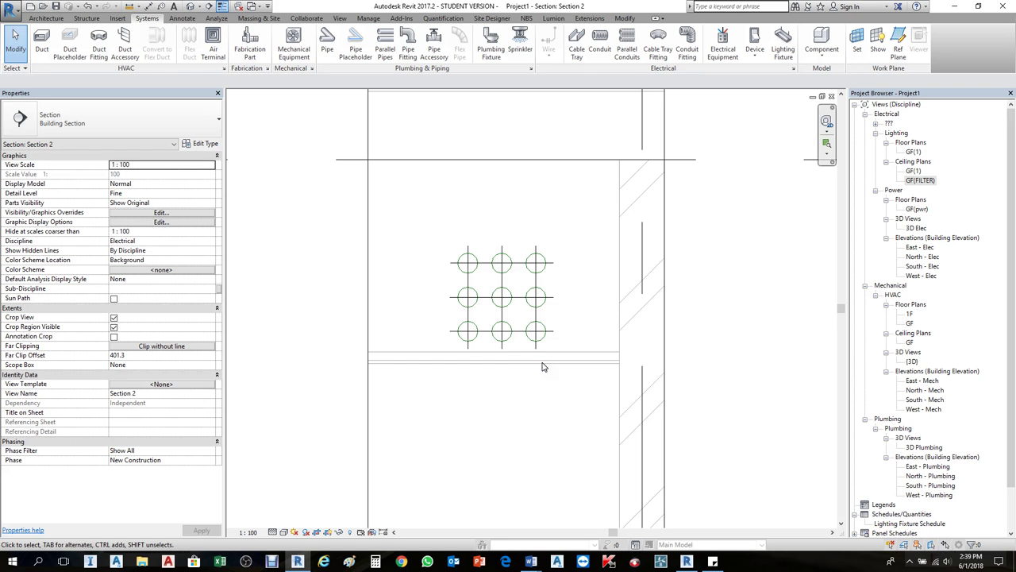
Return to the GF(FILTER) ceiling plan and examine the parallel conduit run near CRT7, its bends and the section line crossing it.
{"action": "key", "text": "ctrl+Tab"}
{"action": "scroll", "coordinate": [653, 275], "scroll_direction": "down", "scroll_amount": 3}
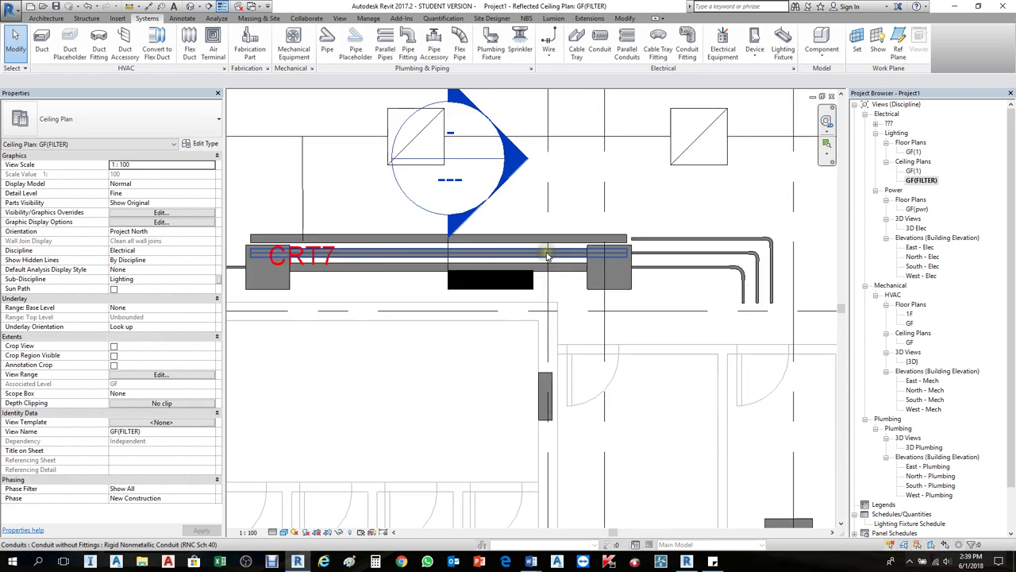
{"action": "scroll", "coordinate": [473, 264], "scroll_direction": "up", "scroll_amount": 2}
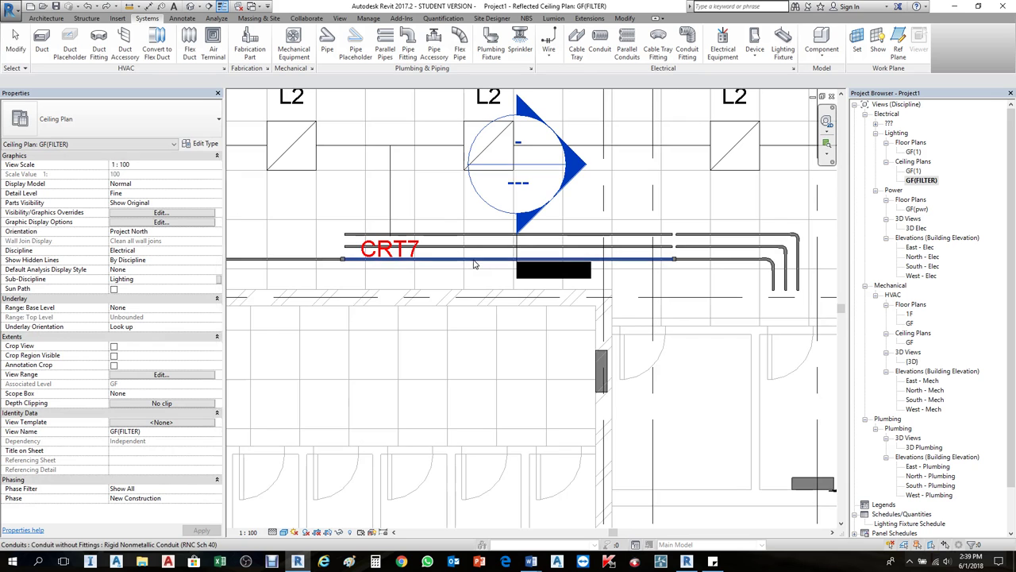
{"action": "scroll", "coordinate": [460, 243], "scroll_direction": "down", "scroll_amount": 2}
{"action": "scroll", "coordinate": [587, 275], "scroll_direction": "up", "scroll_amount": 2}
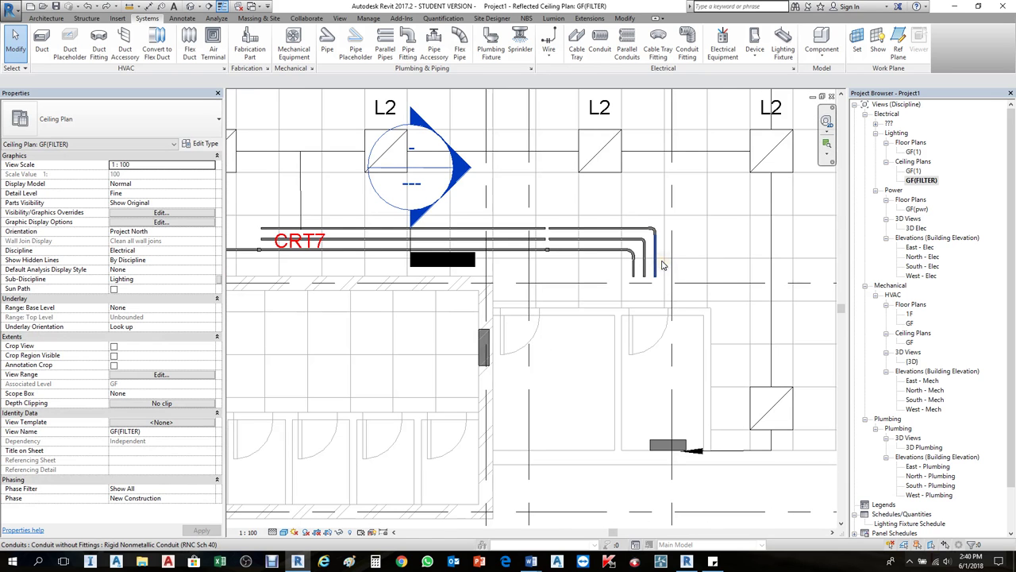
{"action": "scroll", "coordinate": [580, 254], "scroll_direction": "down", "scroll_amount": 2}
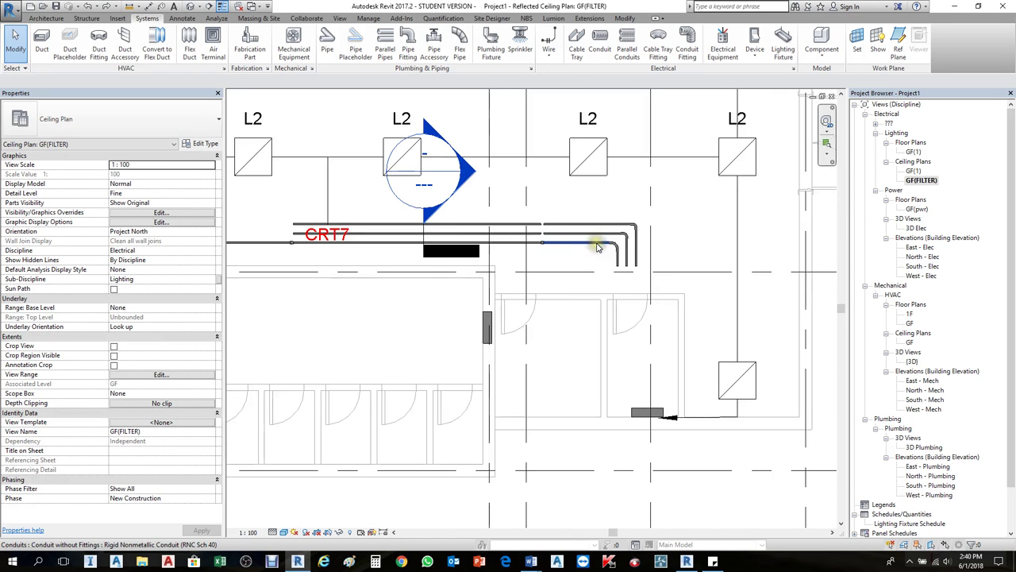
{"action": "scroll", "coordinate": [619, 234], "scroll_direction": "up", "scroll_amount": 2}
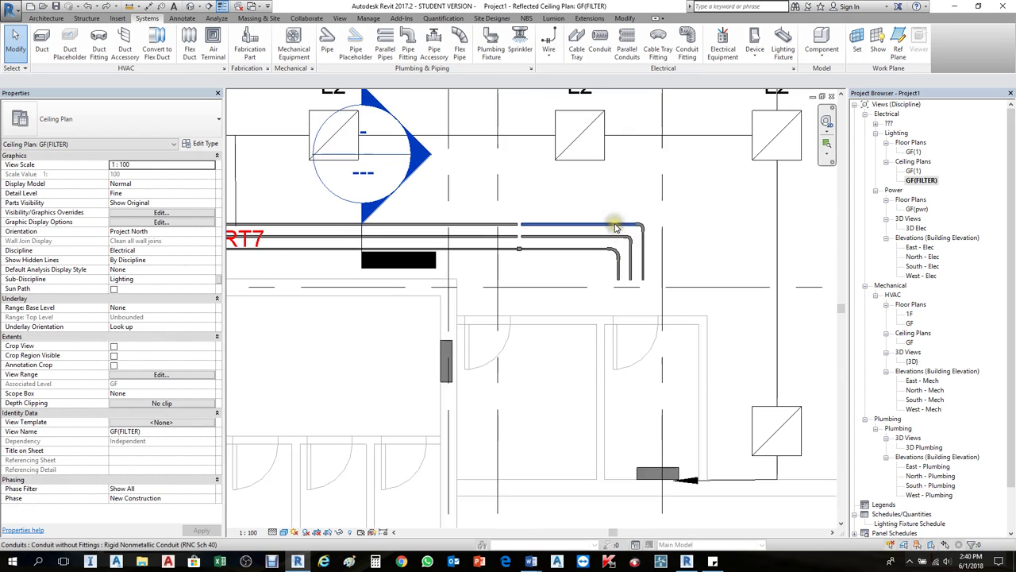
{"action": "left_click_drag", "start_coordinate": [613, 210], "coordinate": [651, 200]}
{"action": "scroll", "coordinate": [612, 230], "scroll_direction": "up", "scroll_amount": 1}
{"action": "scroll", "coordinate": [611, 187], "scroll_direction": "down", "scroll_amount": 2}
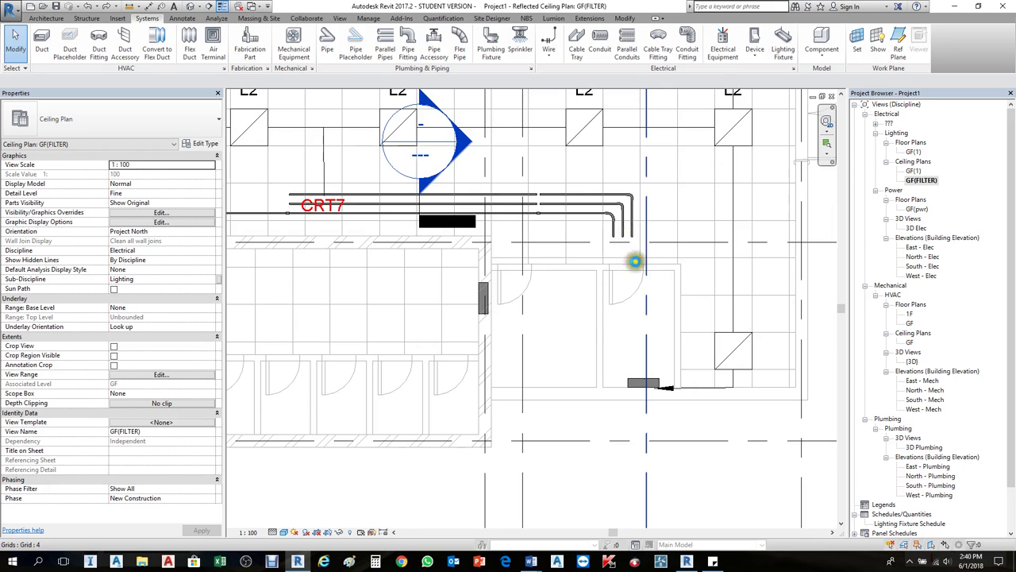
{"action": "scroll", "coordinate": [635, 261], "scroll_direction": "up", "scroll_amount": 2}
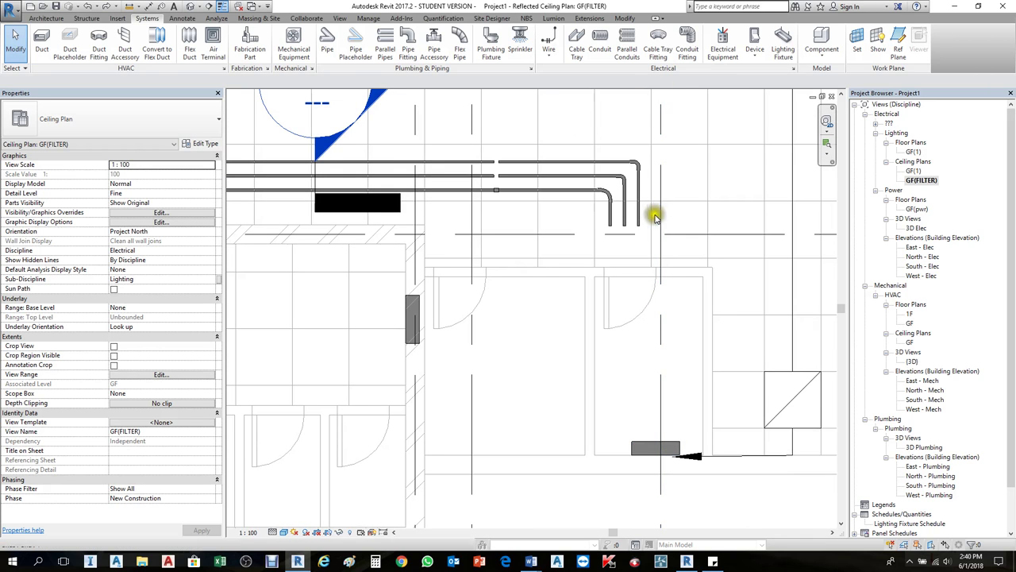
{"action": "scroll", "coordinate": [469, 227], "scroll_direction": "down", "scroll_amount": 2}
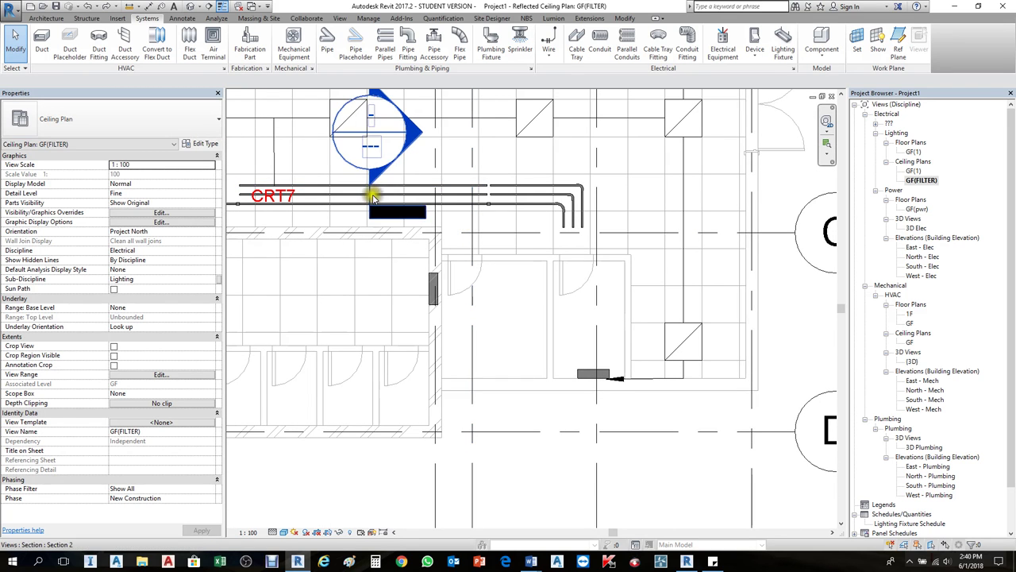
{"action": "left_click", "coordinate": [370, 195]}
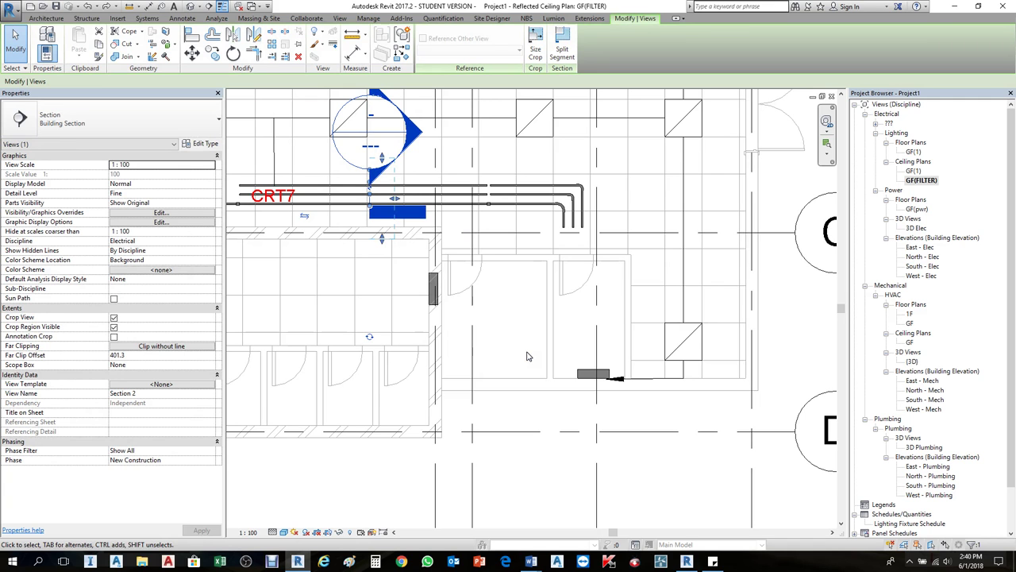
{"action": "key", "text": "Escape"}
{"action": "scroll", "coordinate": [586, 373], "scroll_direction": "up", "scroll_amount": 4}
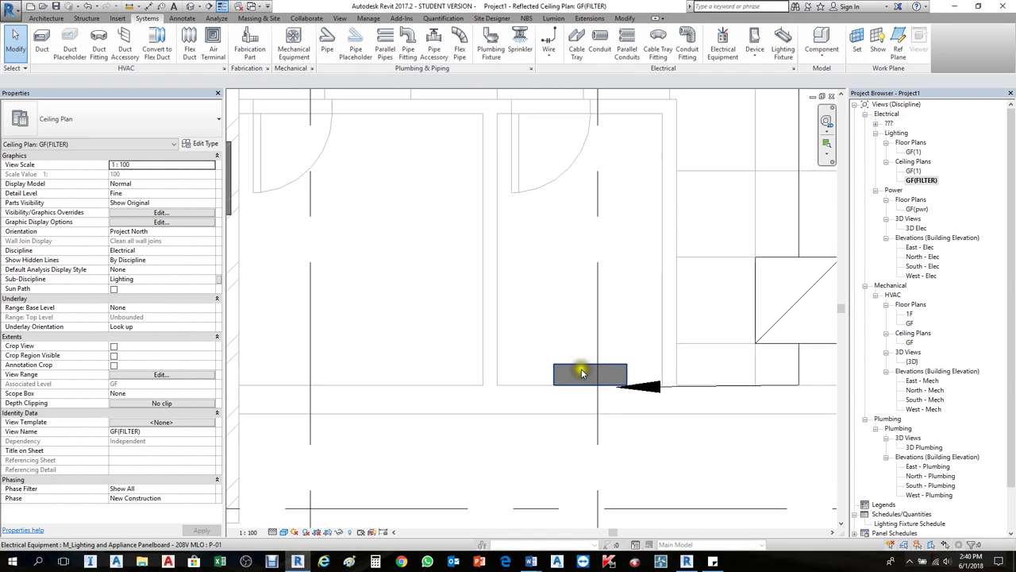
{"action": "left_click", "coordinate": [582, 372]}
{"action": "scroll", "coordinate": [590, 378], "scroll_direction": "up", "scroll_amount": 2}
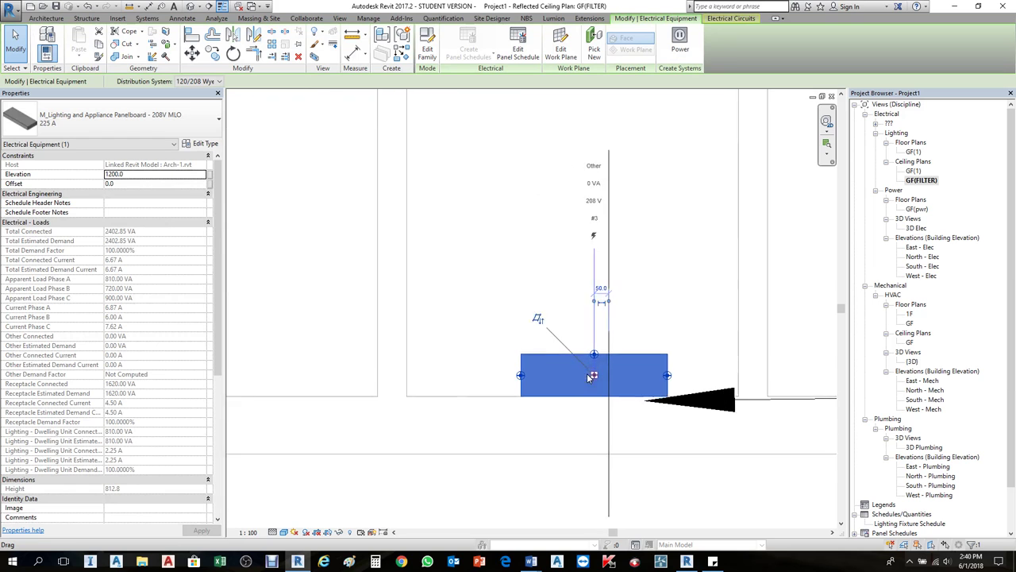
{"action": "scroll", "coordinate": [588, 378], "scroll_direction": "up", "scroll_amount": 2}
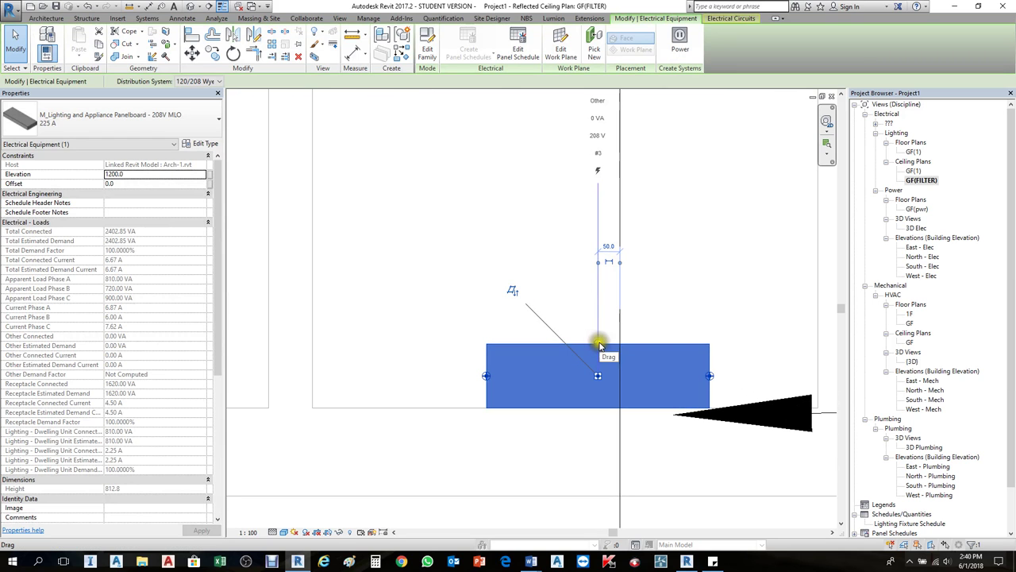
{"action": "left_click", "coordinate": [646, 366]}
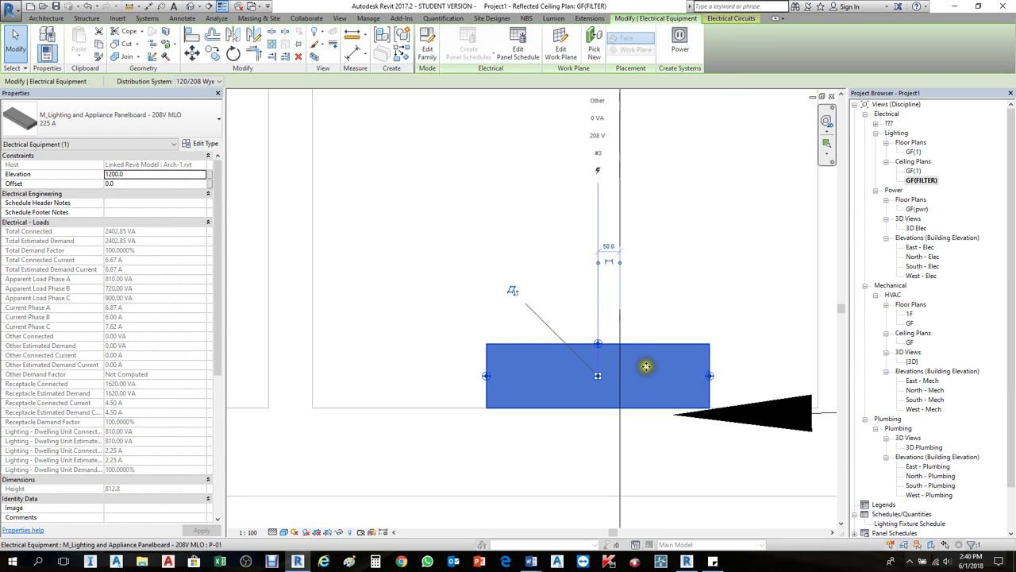
{"action": "right_click", "coordinate": [599, 347]}
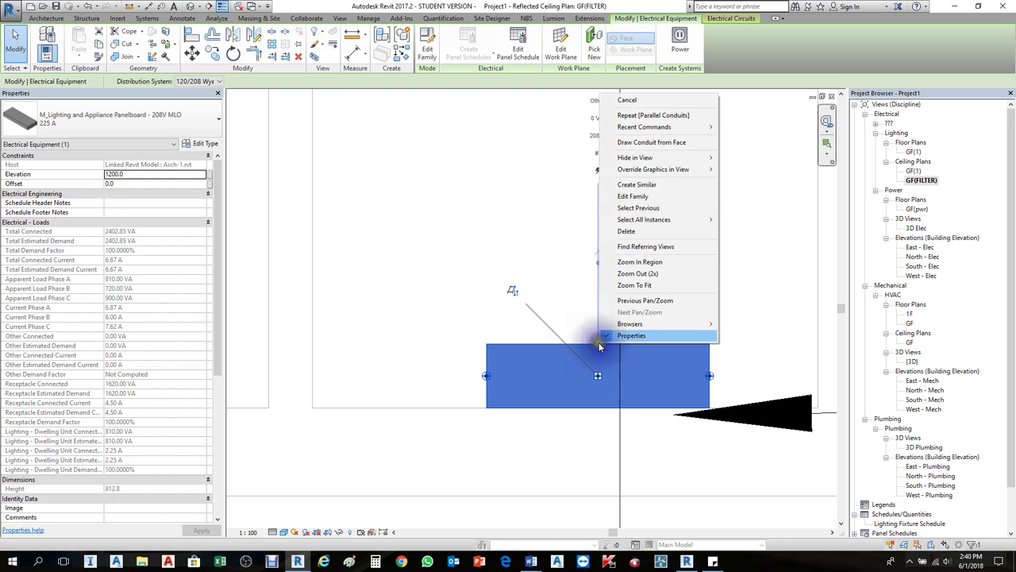
{"action": "left_click", "coordinate": [651, 145]}
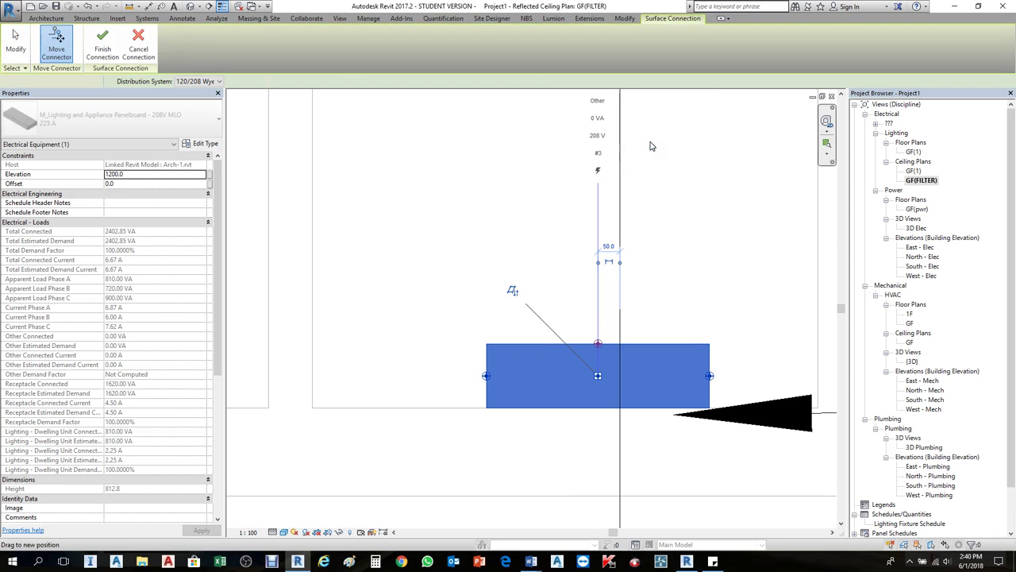
{"action": "scroll", "coordinate": [294, 215], "scroll_direction": "up", "scroll_amount": 2}
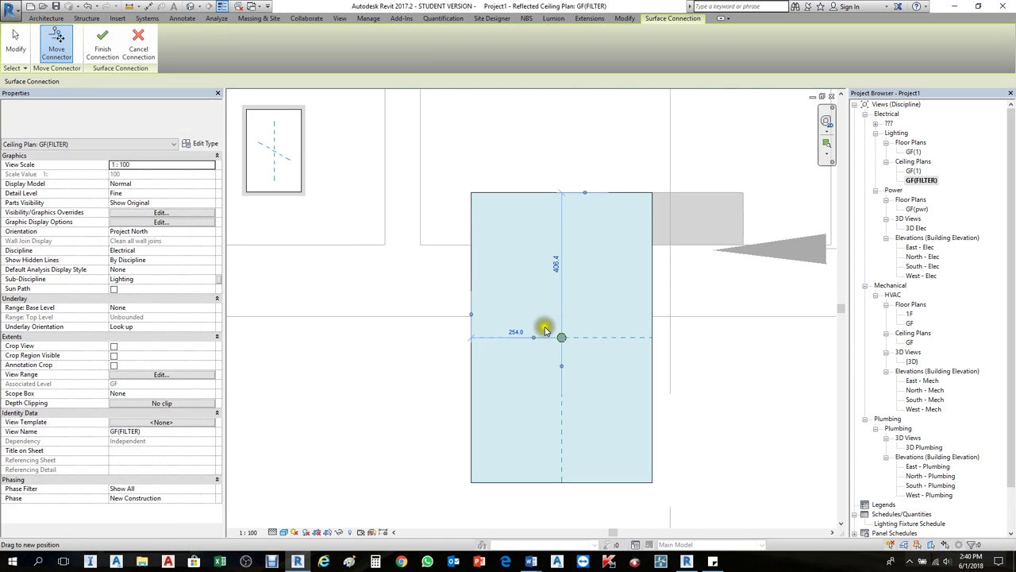
{"action": "scroll", "coordinate": [526, 321], "scroll_direction": "down", "scroll_amount": 2}
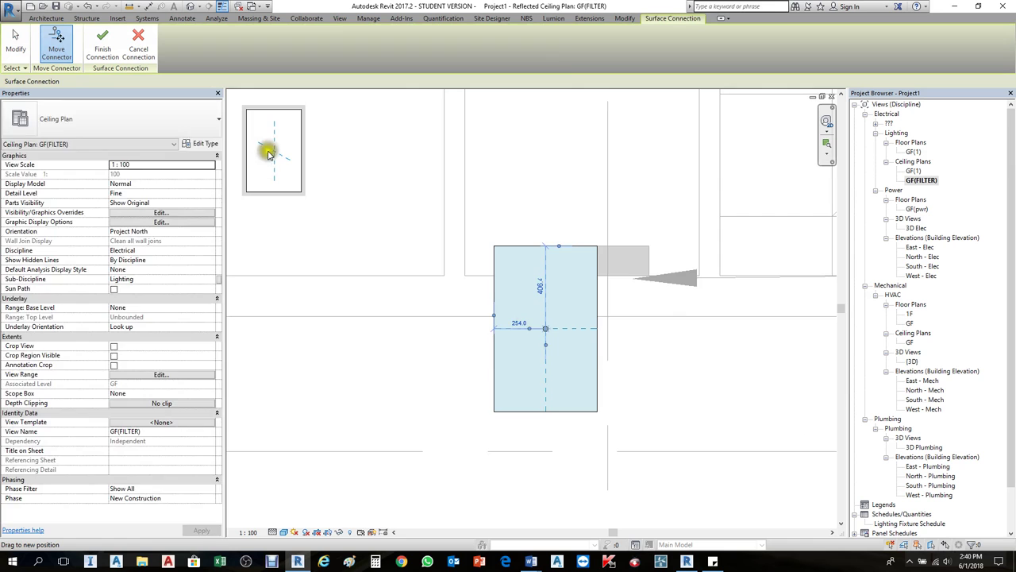
{"action": "scroll", "coordinate": [274, 151], "scroll_direction": "up", "scroll_amount": 3}
{"action": "scroll", "coordinate": [274, 151], "scroll_direction": "down", "scroll_amount": 1}
{"action": "left_click", "coordinate": [633, 387]}
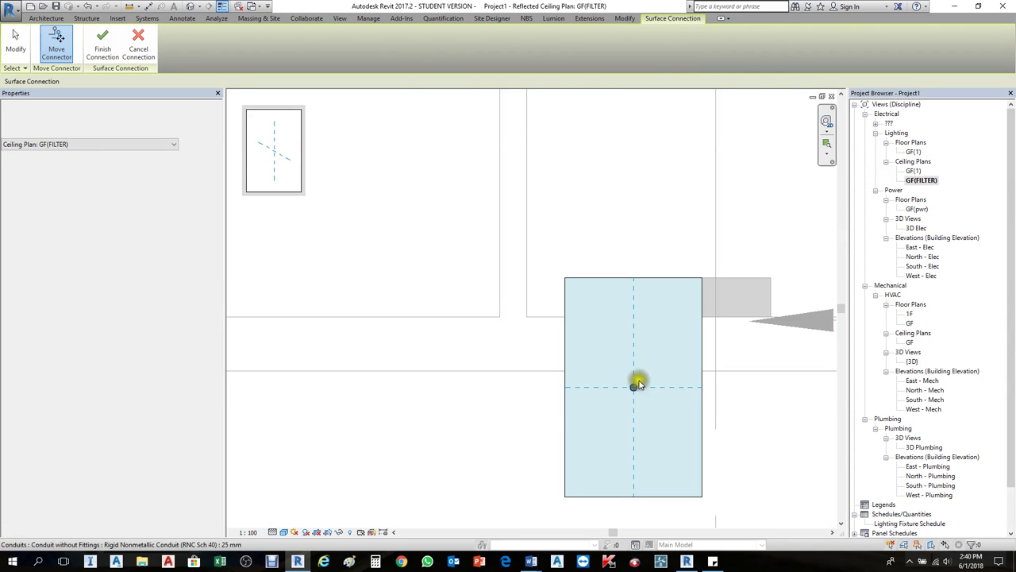
{"action": "scroll", "coordinate": [633, 388], "scroll_direction": "up", "scroll_amount": 2}
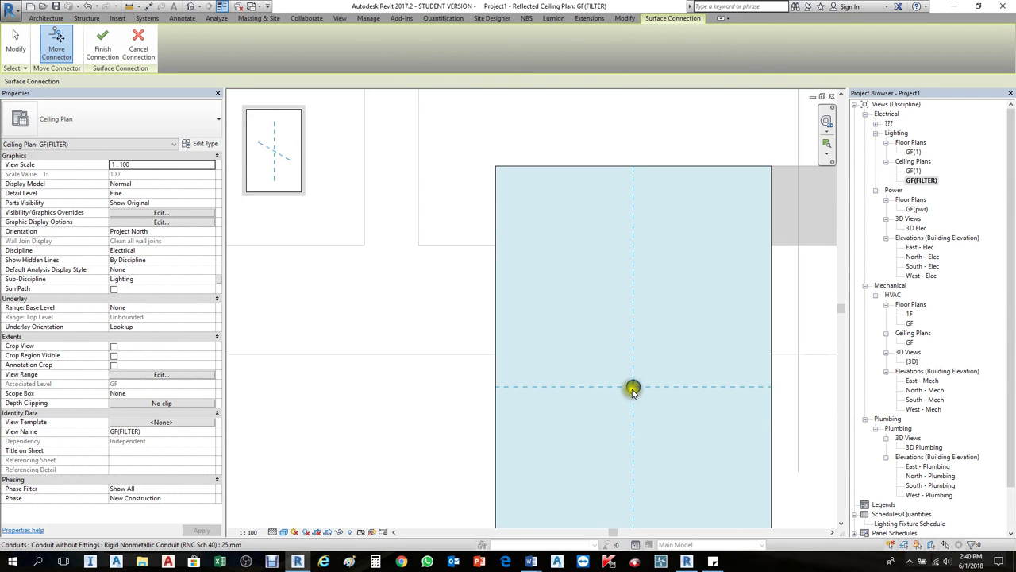
{"action": "scroll", "coordinate": [633, 397], "scroll_direction": "up", "scroll_amount": 2}
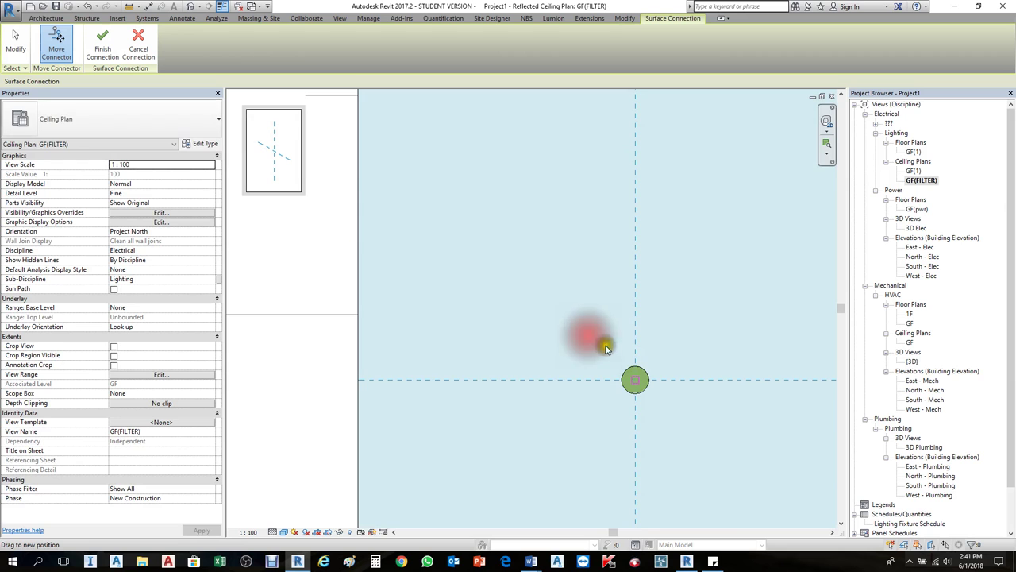
{"action": "left_click", "coordinate": [643, 393]}
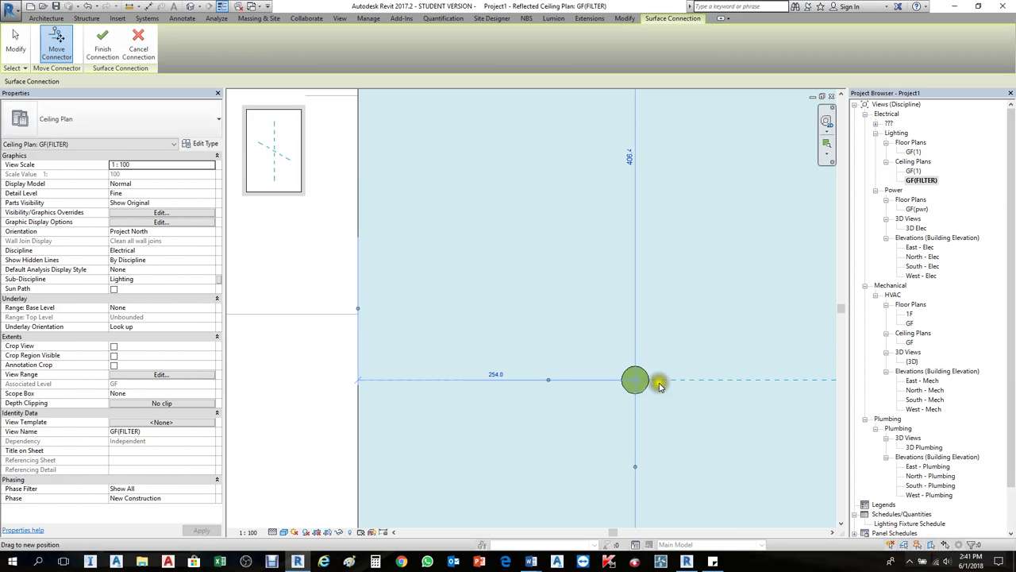
{"action": "left_click", "coordinate": [645, 386]}
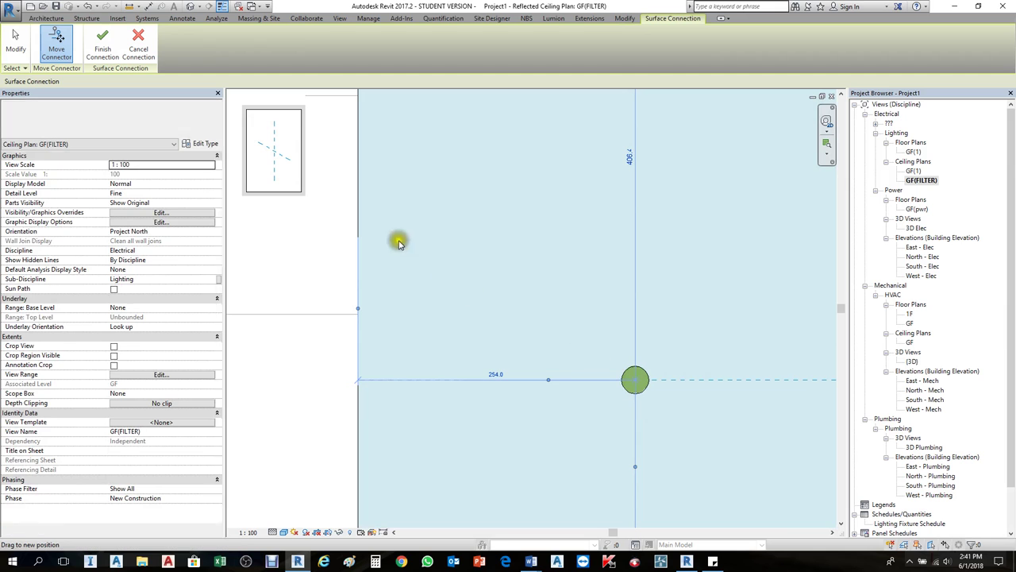
{"action": "left_click", "coordinate": [284, 154]}
{"action": "scroll", "coordinate": [524, 220], "scroll_direction": "down", "scroll_amount": 4}
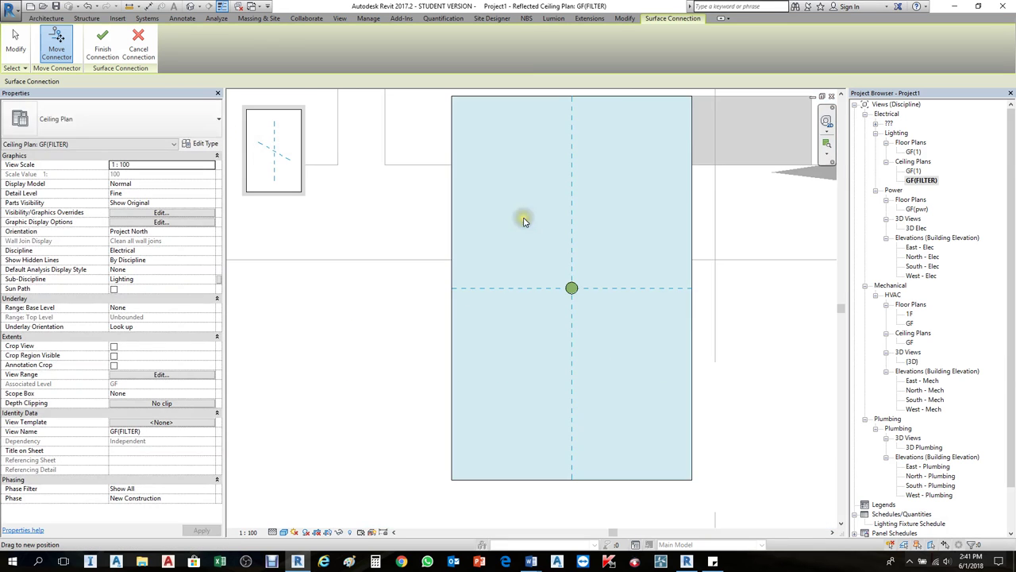
{"action": "scroll", "coordinate": [523, 234], "scroll_direction": "down", "scroll_amount": 2}
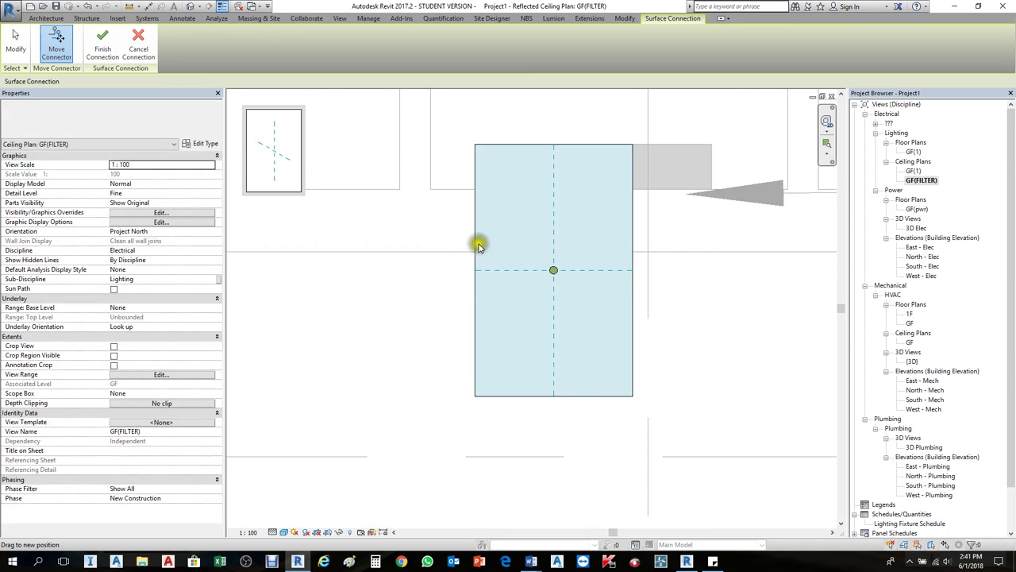
{"action": "left_click", "coordinate": [540, 286]}
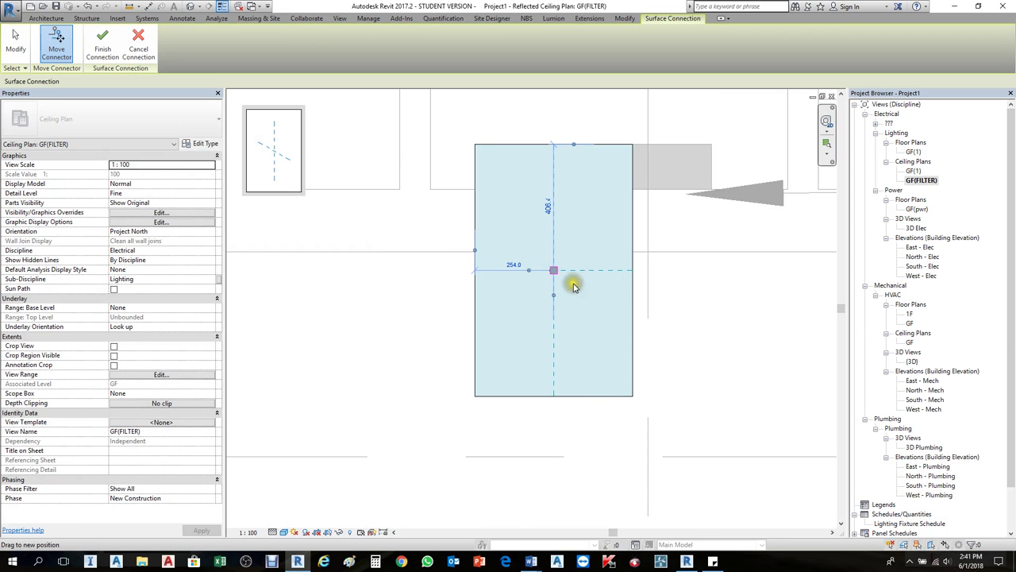
{"action": "scroll", "coordinate": [561, 277], "scroll_direction": "up", "scroll_amount": 4}
{"action": "left_click", "coordinate": [576, 262]}
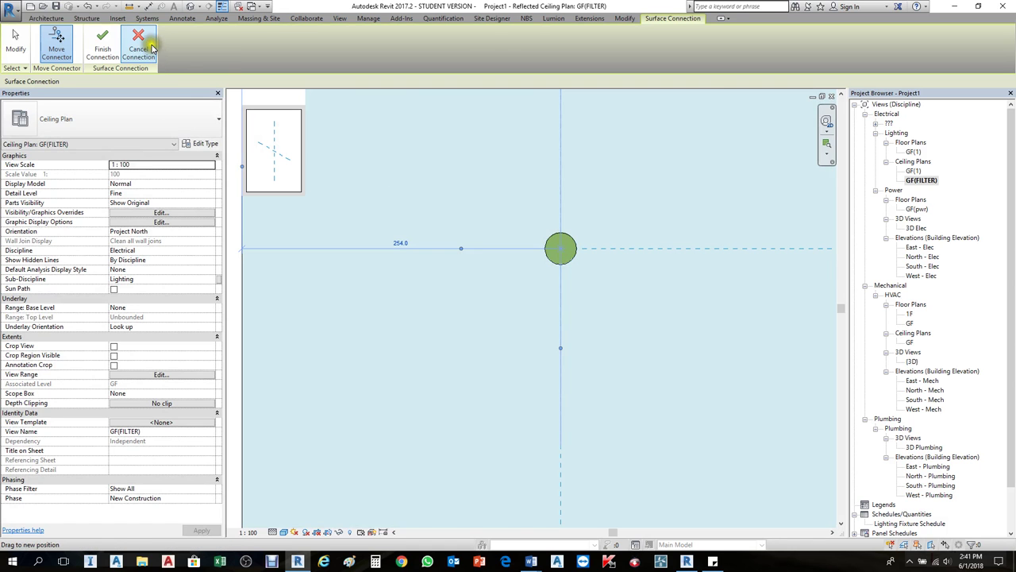
{"action": "left_click", "coordinate": [154, 48]}
{"action": "key", "text": "Escape"}
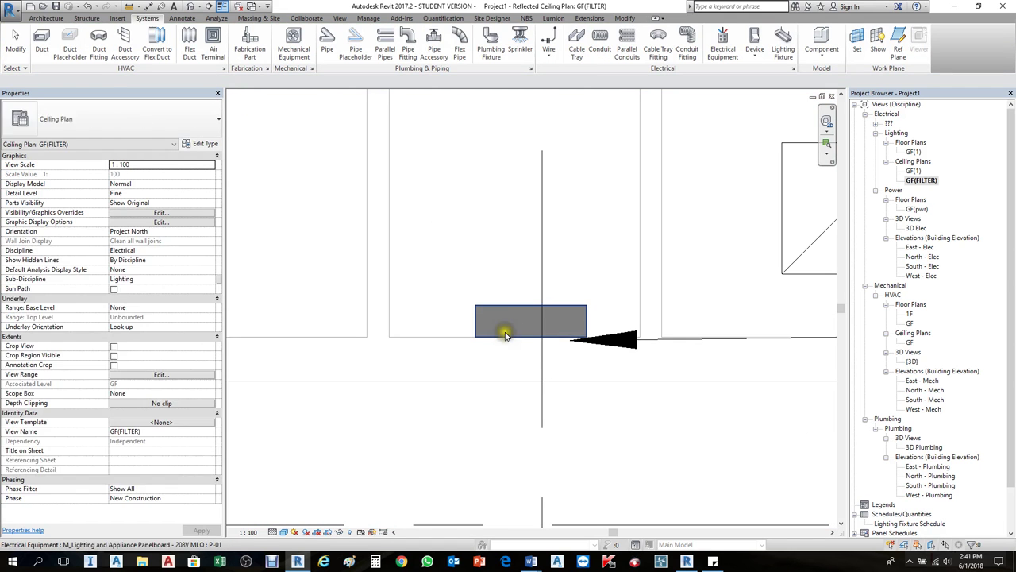
Start drawing a conduit from the room-facing side of lighting panelboard P-01, entering its surface connection mode.
{"action": "left_click", "coordinate": [510, 310]}
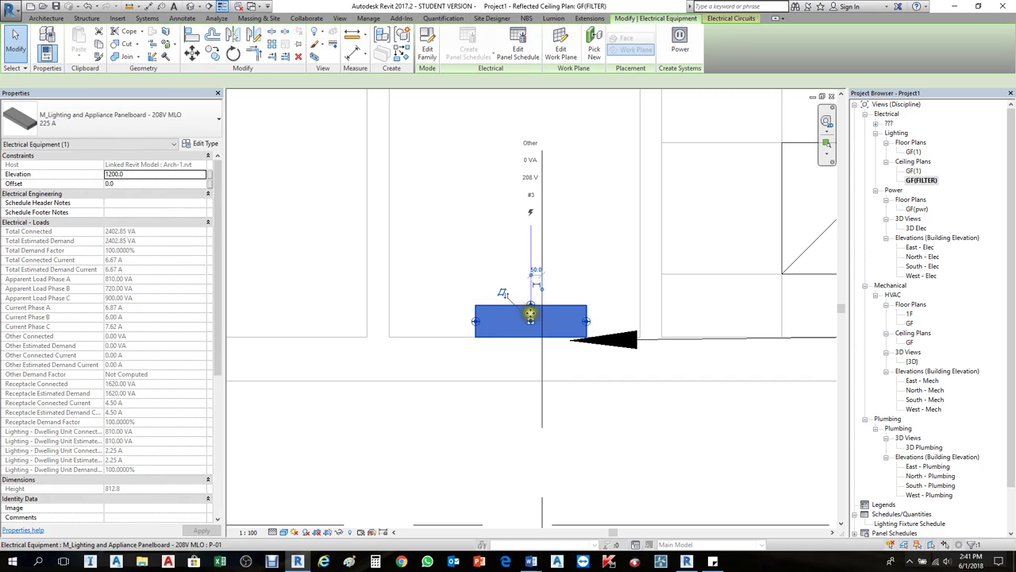
{"action": "right_click", "coordinate": [532, 311]}
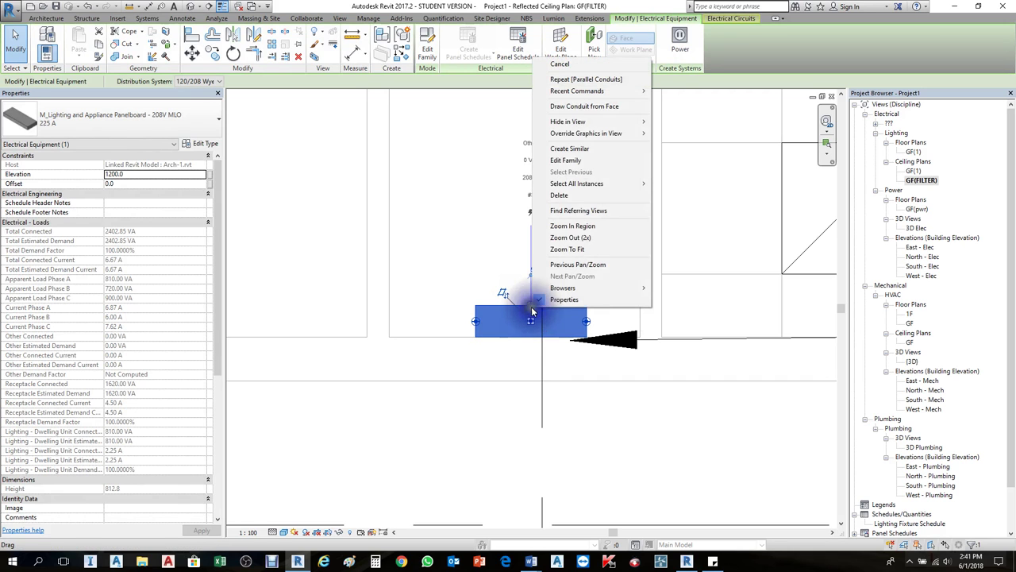
{"action": "left_click", "coordinate": [602, 111]}
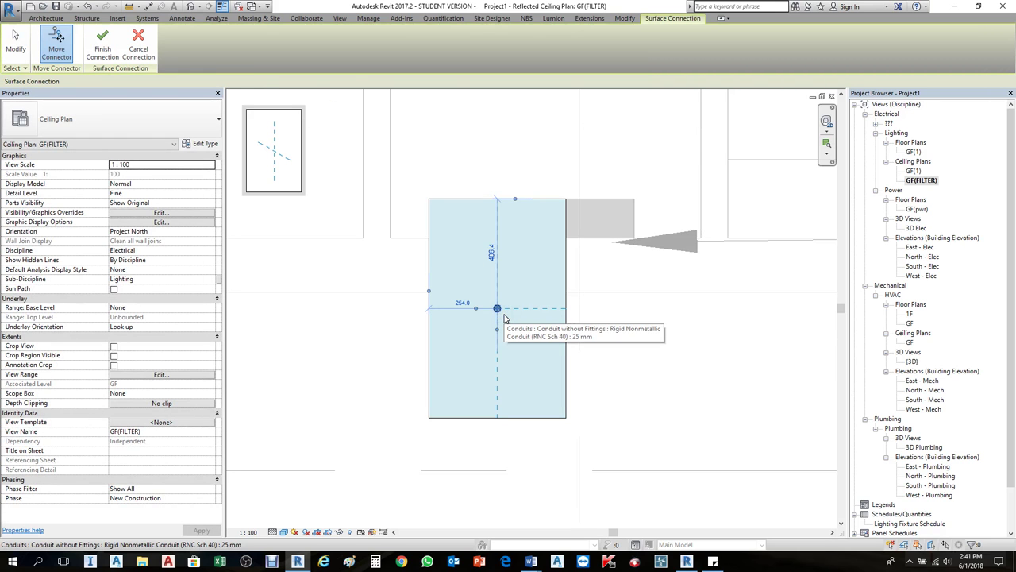
Examine the conduit connector's placement on the panelboard face and the small face preview in the surface connection view.
{"action": "left_click_drag", "start_coordinate": [505, 318], "coordinate": [389, 230]}
{"action": "left_click", "coordinate": [274, 151]}
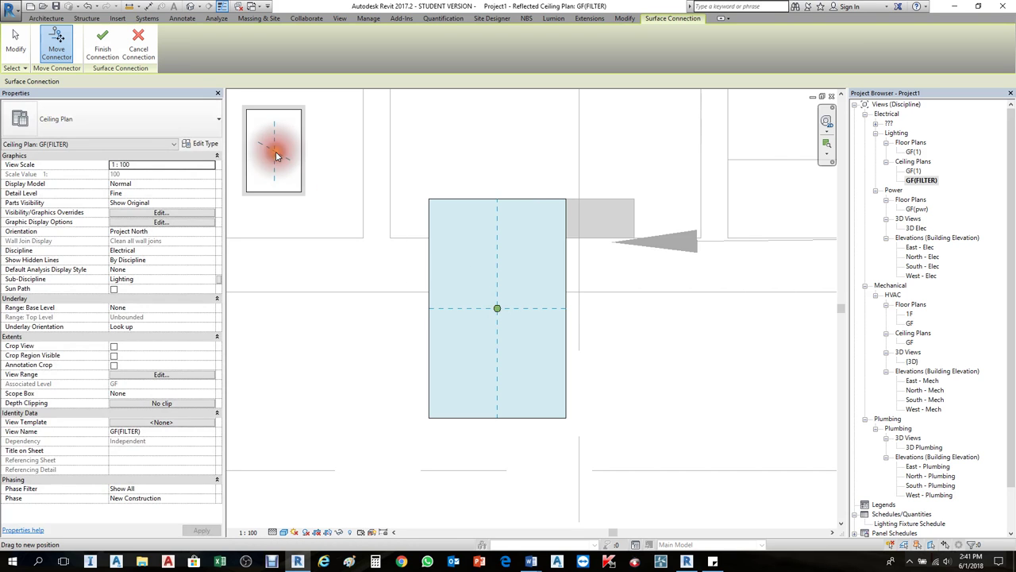
{"action": "left_click", "coordinate": [406, 272]}
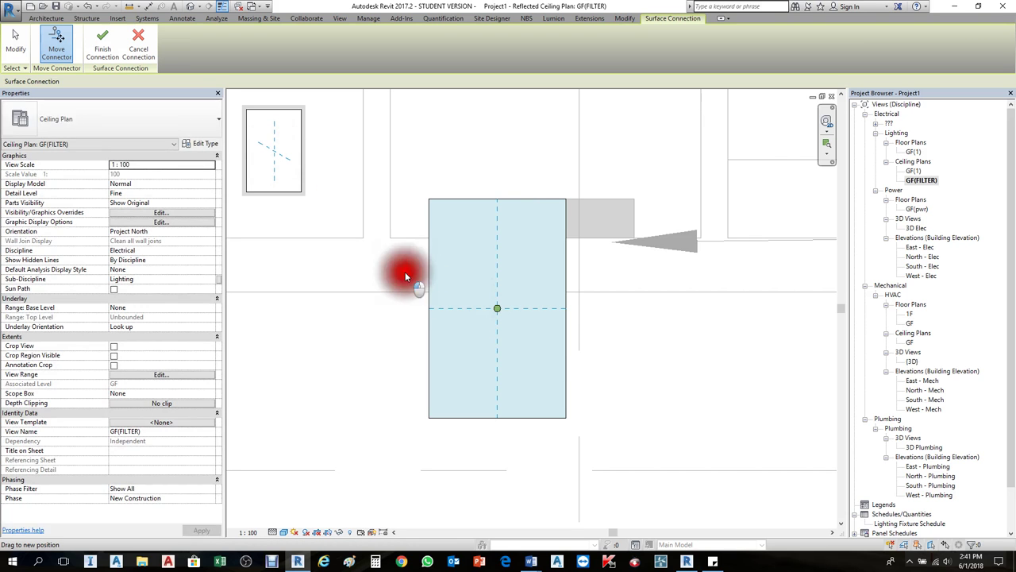
{"action": "left_click", "coordinate": [536, 332]}
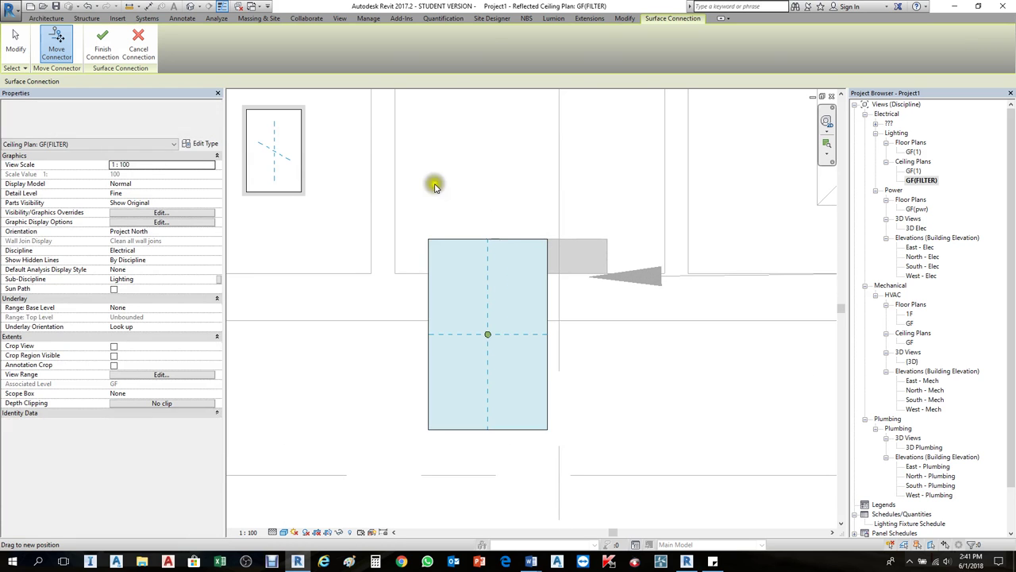
{"action": "left_click", "coordinate": [274, 151]}
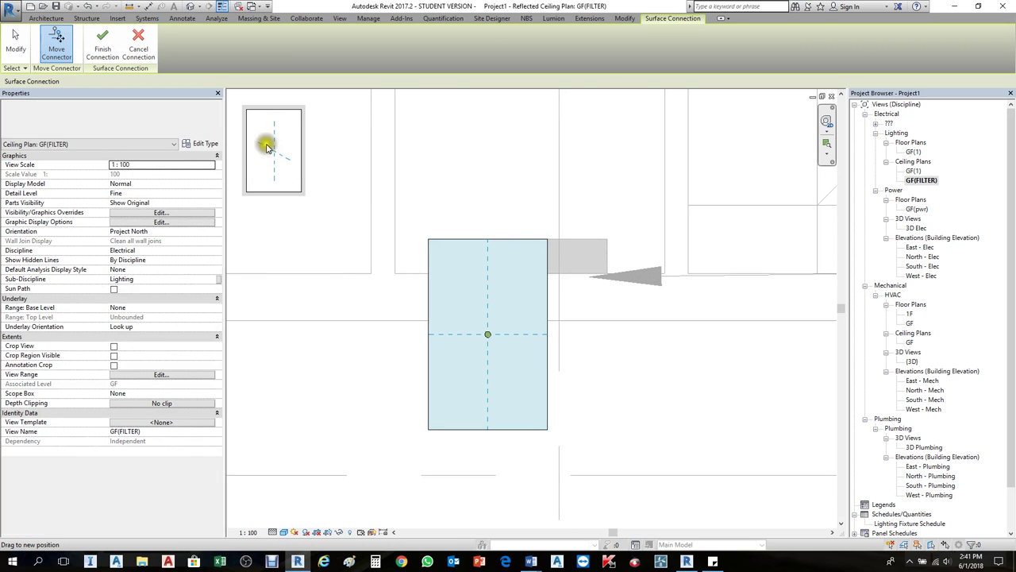
{"action": "scroll", "coordinate": [265, 132], "scroll_direction": "up", "scroll_amount": 2}
{"action": "scroll", "coordinate": [340, 157], "scroll_direction": "down", "scroll_amount": 2}
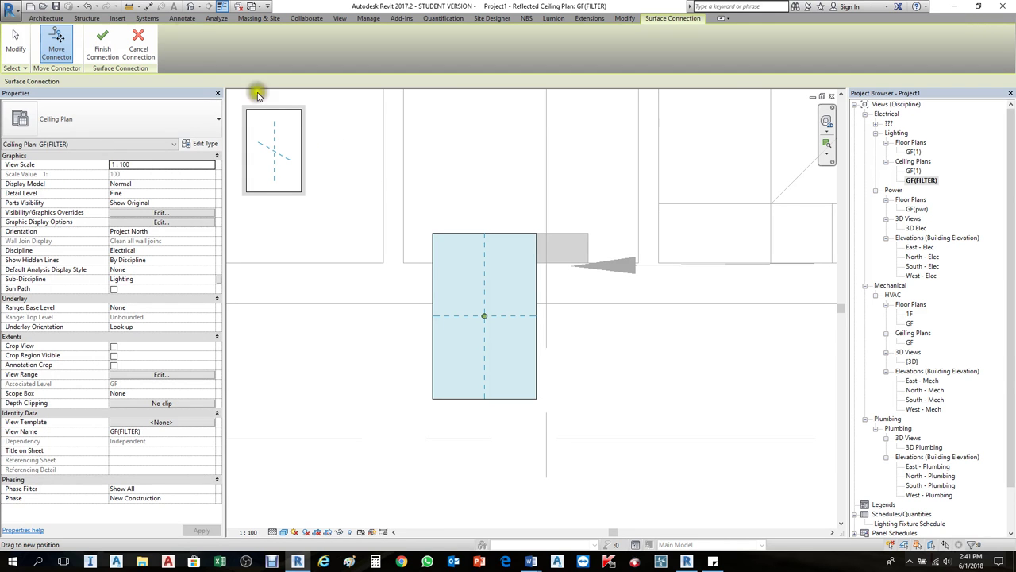
Cancel the surface connection and place a short horizontal building section just above panelboard P-01 in the plan, looking towards it.
{"action": "left_click", "coordinate": [131, 36]}
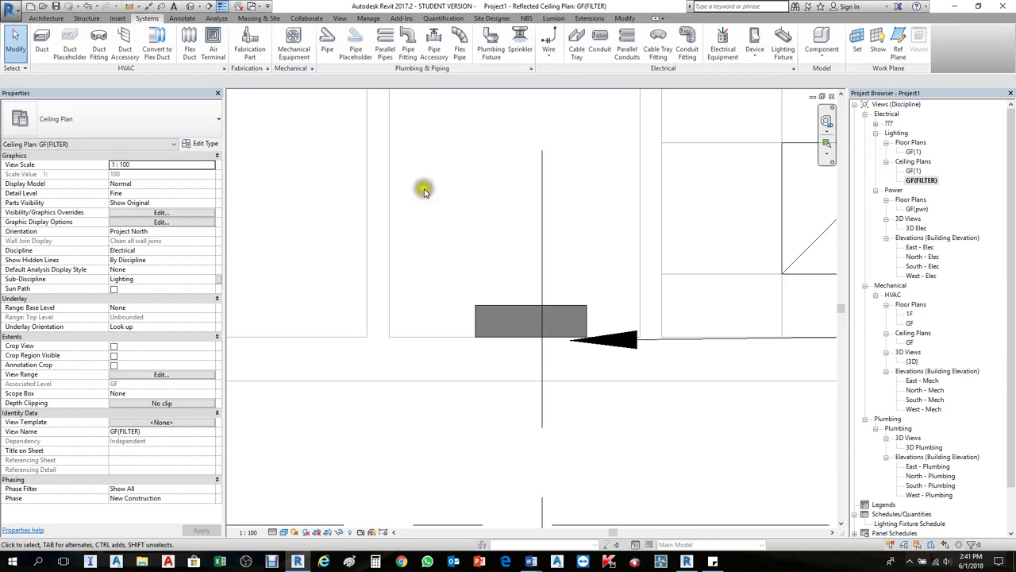
{"action": "left_click", "coordinate": [210, 9]}
{"action": "left_click", "coordinate": [589, 262]}
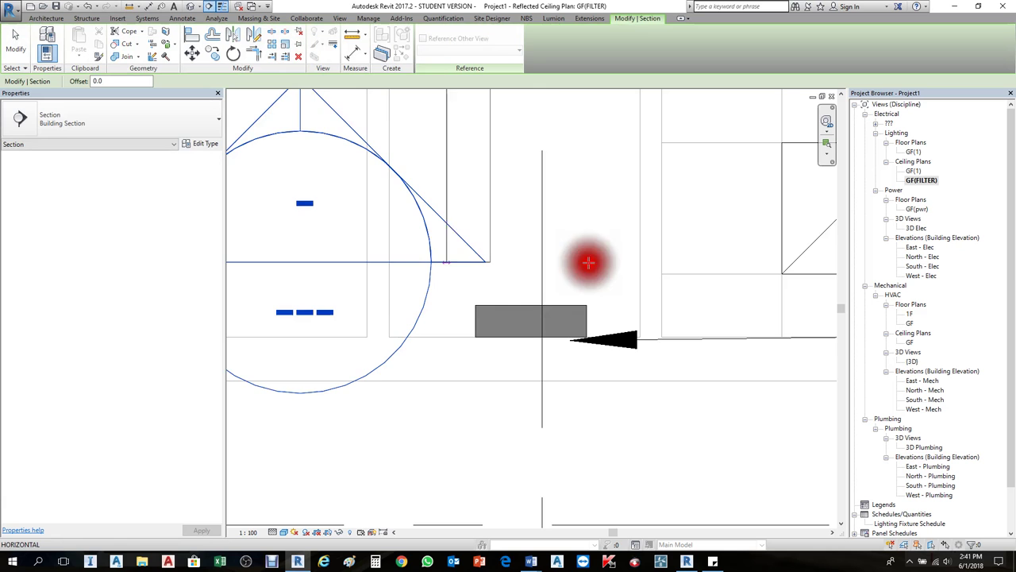
{"action": "left_click", "coordinate": [610, 263]}
{"action": "key", "text": "Escape"}
Shorten the new section's far clip depth to about 590 mm, just past the panelboard, and open its section view.
{"action": "scroll", "coordinate": [591, 357], "scroll_direction": "down", "scroll_amount": 2}
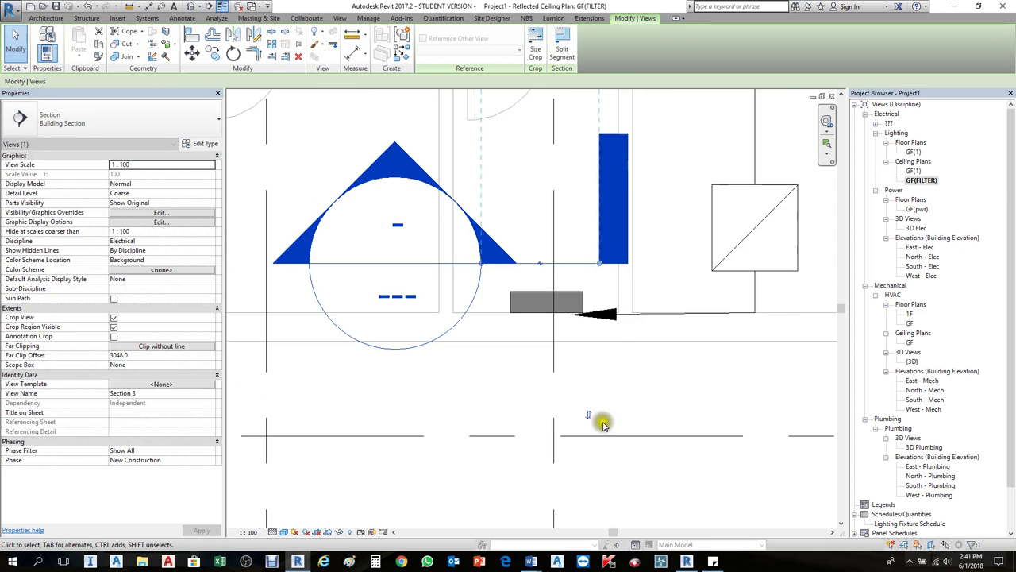
{"action": "scroll", "coordinate": [569, 369], "scroll_direction": "down", "scroll_amount": 3}
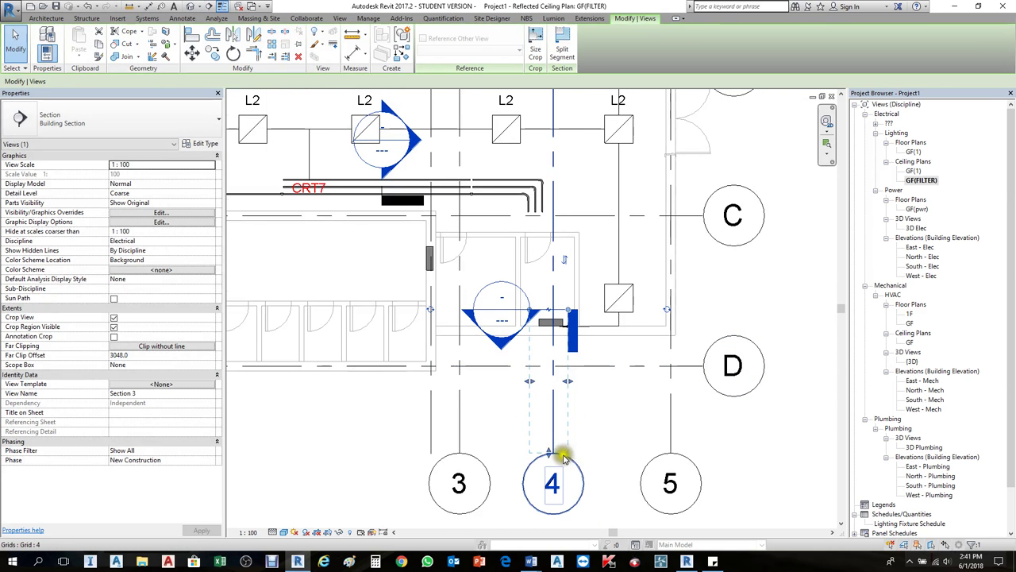
{"action": "left_click_drag", "start_coordinate": [551, 460], "coordinate": [548, 333]}
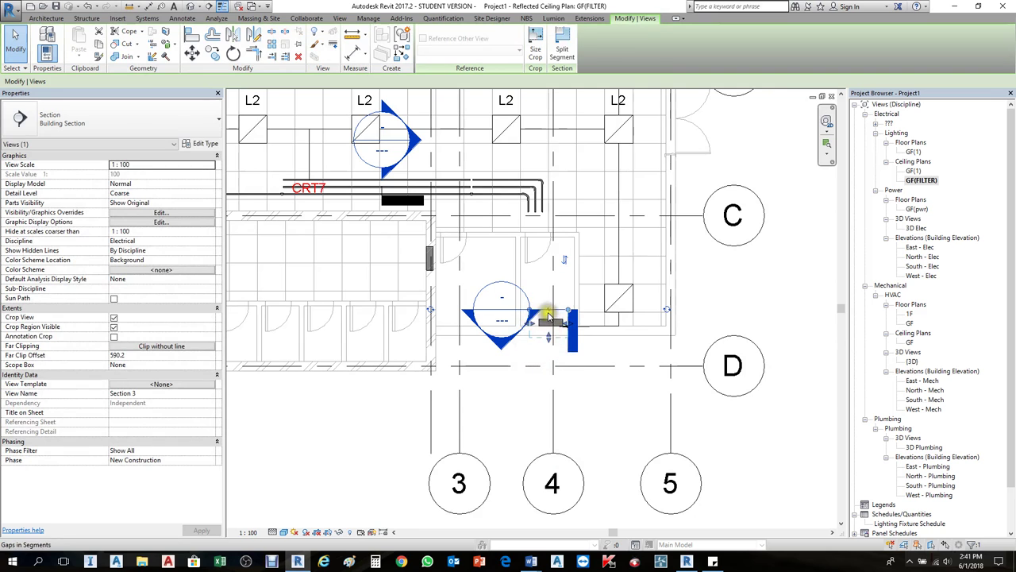
{"action": "right_click", "coordinate": [549, 311]}
{"action": "left_click", "coordinate": [604, 96]}
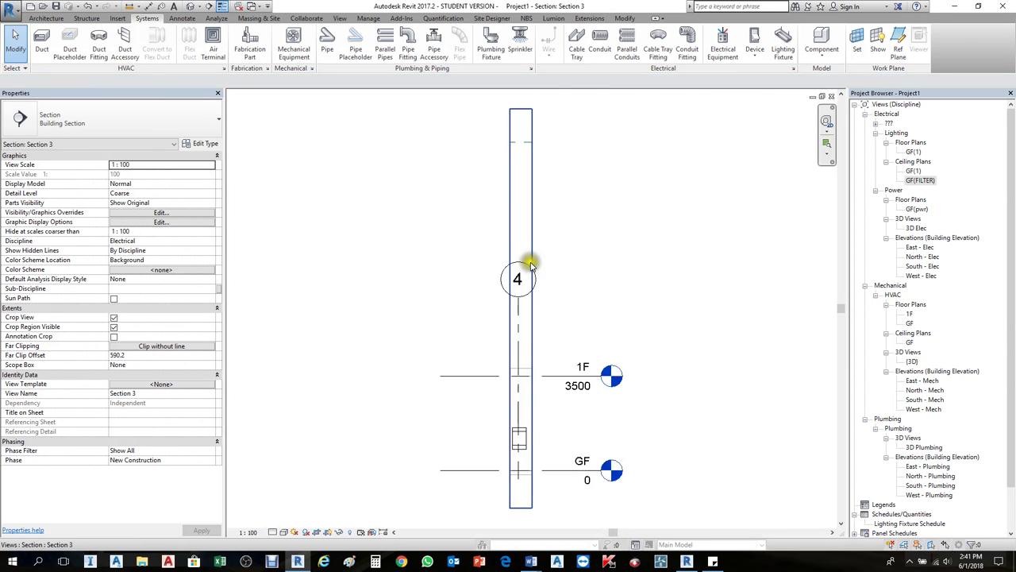
Set the detail level of the Section 3 view to Fine.
{"action": "scroll", "coordinate": [531, 277], "scroll_direction": "down", "scroll_amount": 2}
{"action": "scroll", "coordinate": [524, 425], "scroll_direction": "up", "scroll_amount": 4}
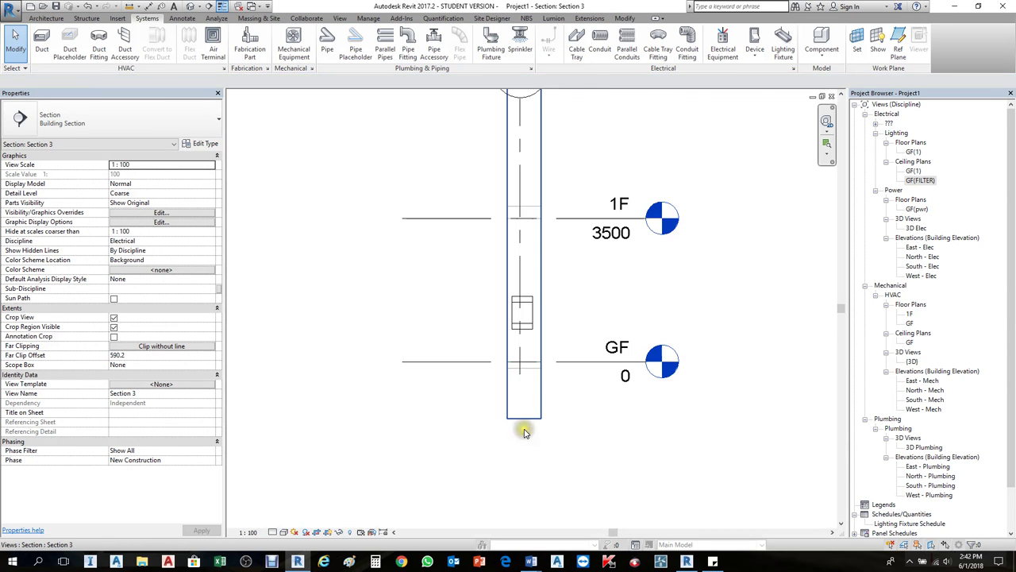
{"action": "left_click", "coordinate": [265, 534]}
{"action": "left_click", "coordinate": [272, 533]}
{"action": "scroll", "coordinate": [545, 379], "scroll_direction": "up", "scroll_amount": 3}
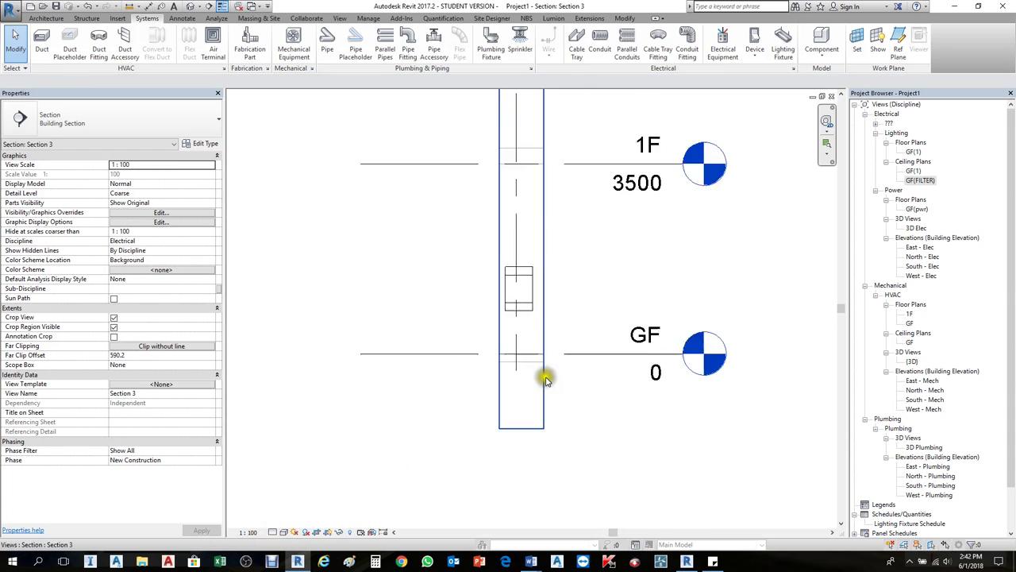
Lower the section's crop region to just above level 1F and widen it on both sides of the panelboard.
{"action": "left_click", "coordinate": [541, 398]}
{"action": "scroll", "coordinate": [540, 397], "scroll_direction": "down", "scroll_amount": 3}
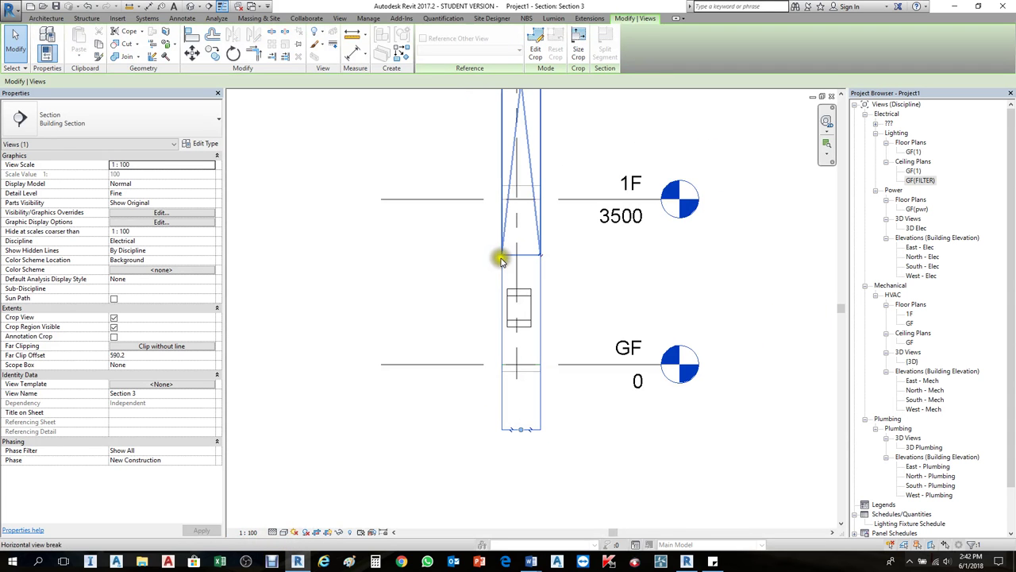
{"action": "scroll", "coordinate": [539, 361], "scroll_direction": "down", "scroll_amount": 3}
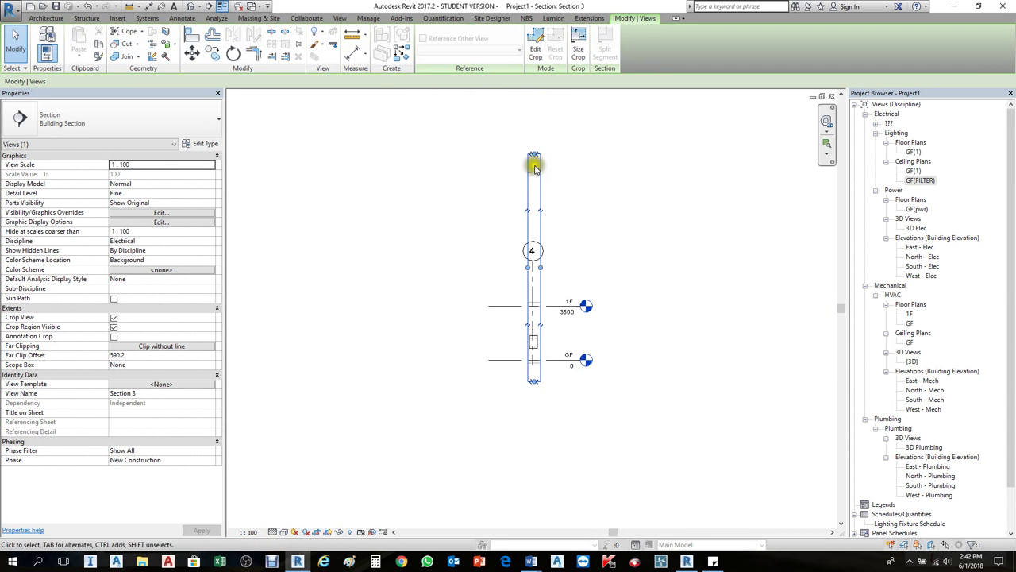
{"action": "scroll", "coordinate": [530, 353], "scroll_direction": "up", "scroll_amount": 4}
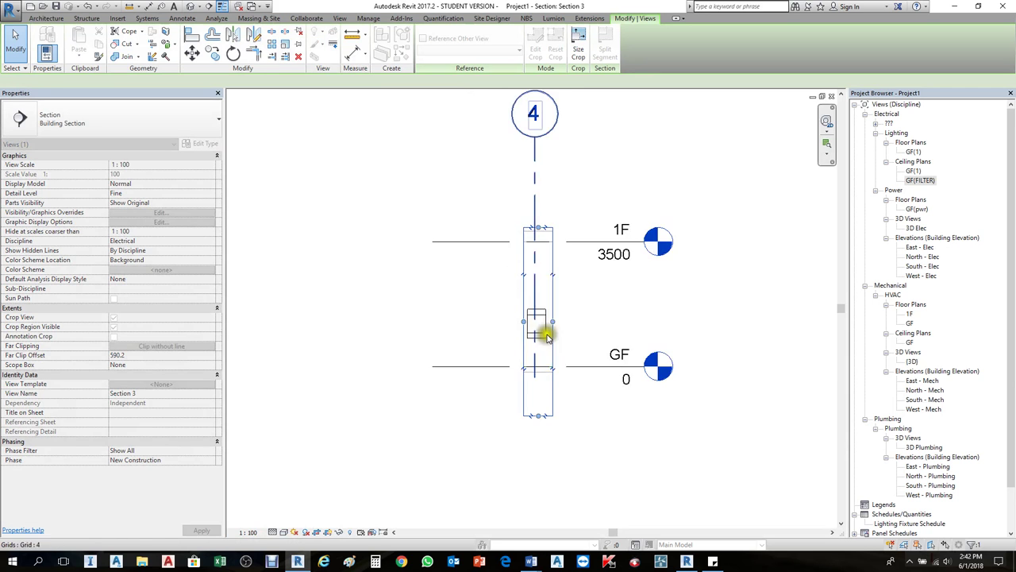
{"action": "left_click_drag", "start_coordinate": [571, 302], "coordinate": [638, 297]}
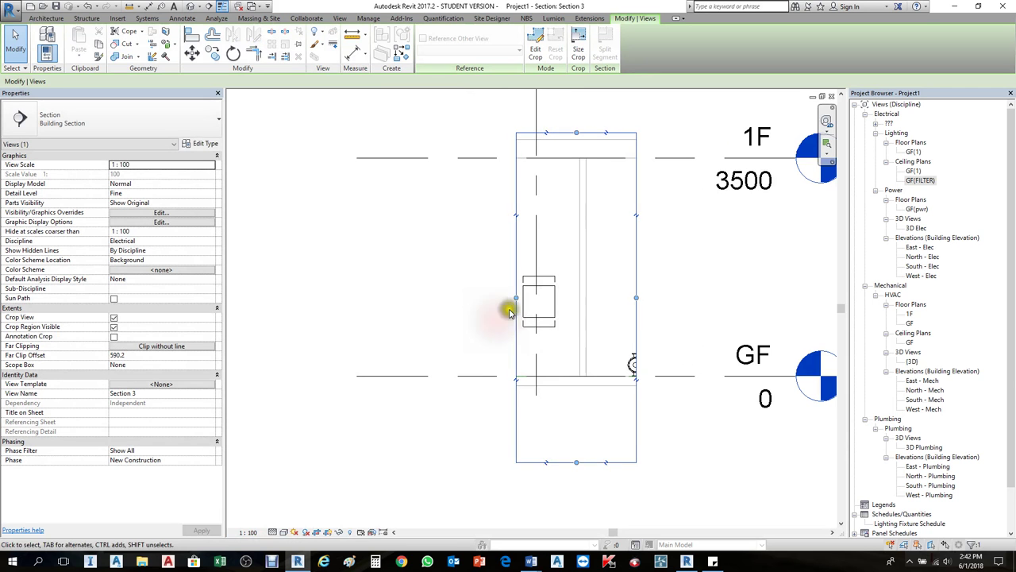
{"action": "left_click_drag", "start_coordinate": [516, 301], "coordinate": [479, 310]}
{"action": "key", "text": "Escape"}
Examine panelboard P-01 in the section, checking its outline against the overlapping lines on its face.
{"action": "scroll", "coordinate": [548, 317], "scroll_direction": "up", "scroll_amount": 3}
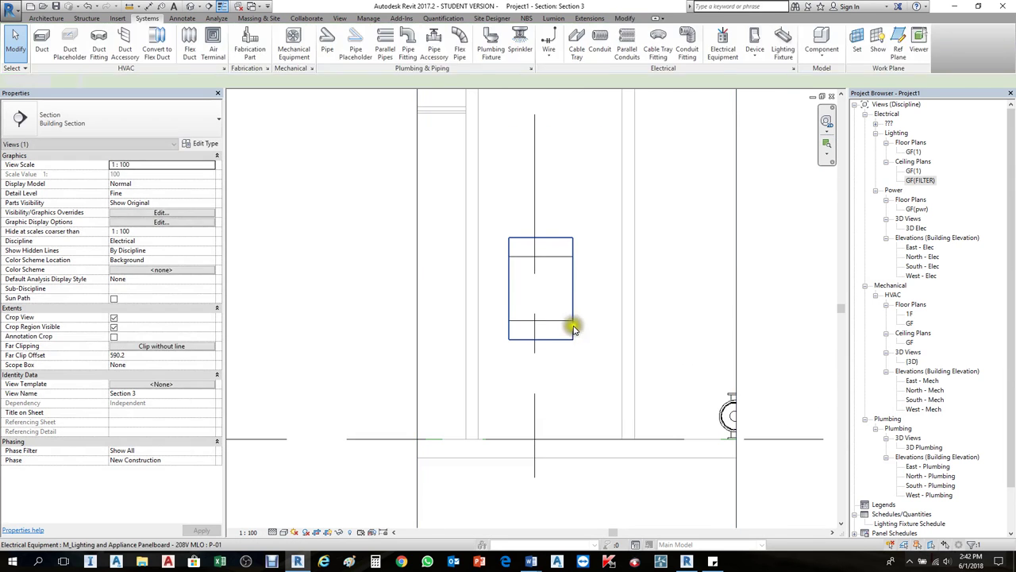
{"action": "left_click", "coordinate": [565, 343]}
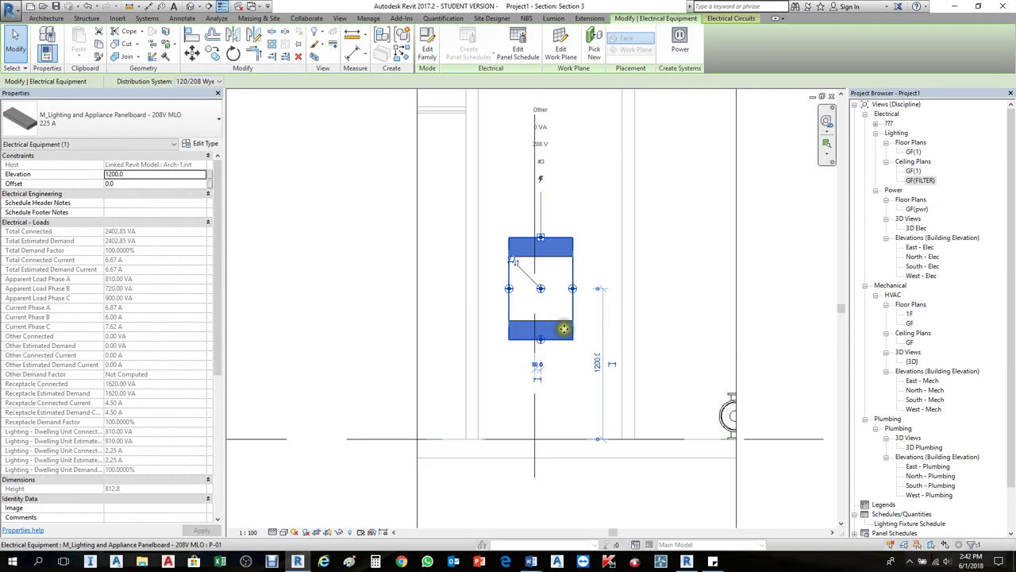
{"action": "scroll", "coordinate": [564, 328], "scroll_direction": "up", "scroll_amount": 2}
{"action": "key", "text": "Escape"}
{"action": "left_click", "coordinate": [559, 324]}
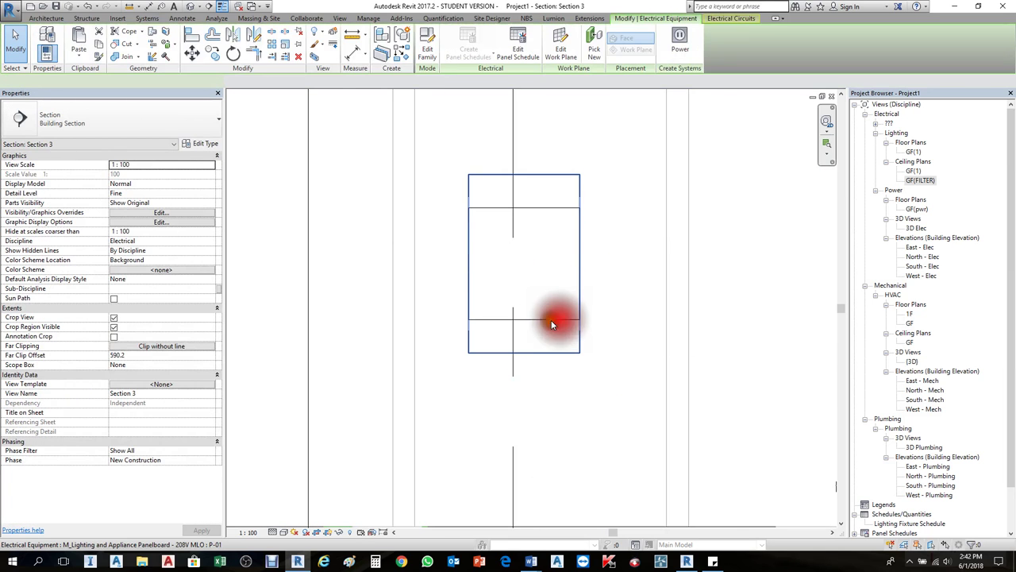
{"action": "key", "text": "Escape"}
{"action": "left_click", "coordinate": [420, 188]}
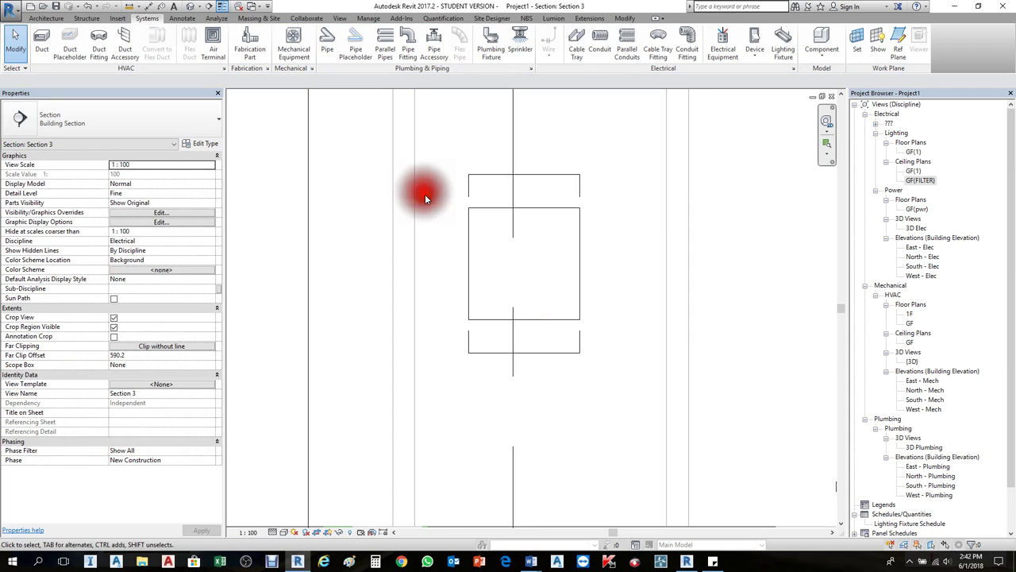
{"action": "scroll", "coordinate": [494, 340], "scroll_direction": "down", "scroll_amount": 2}
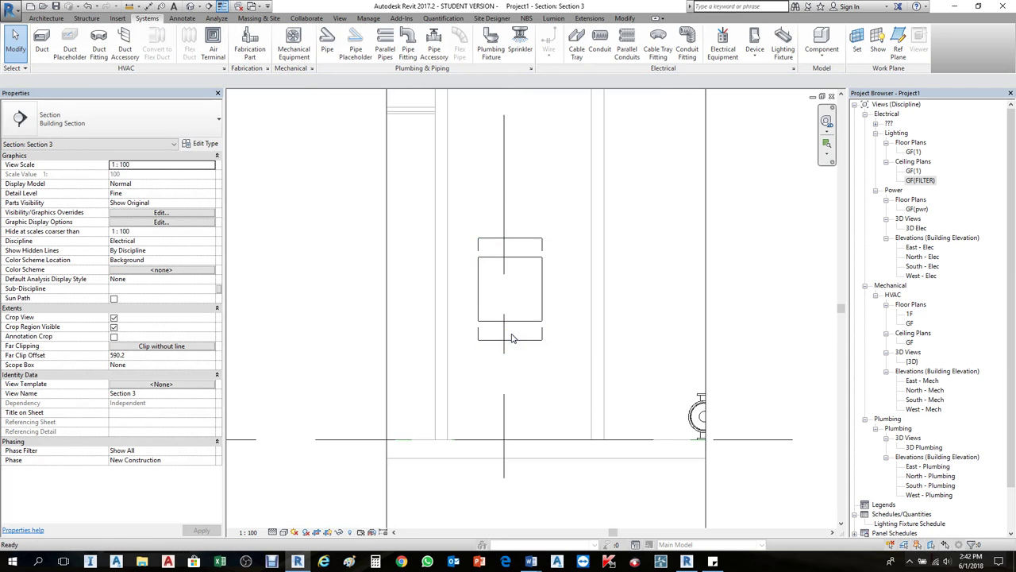
Open the section's visibility overrides and set the Arch-1.rvt link's display settings to Custom.
{"action": "key", "text": "v"}
{"action": "key", "text": "v"}
{"action": "left_click", "coordinate": [565, 66]}
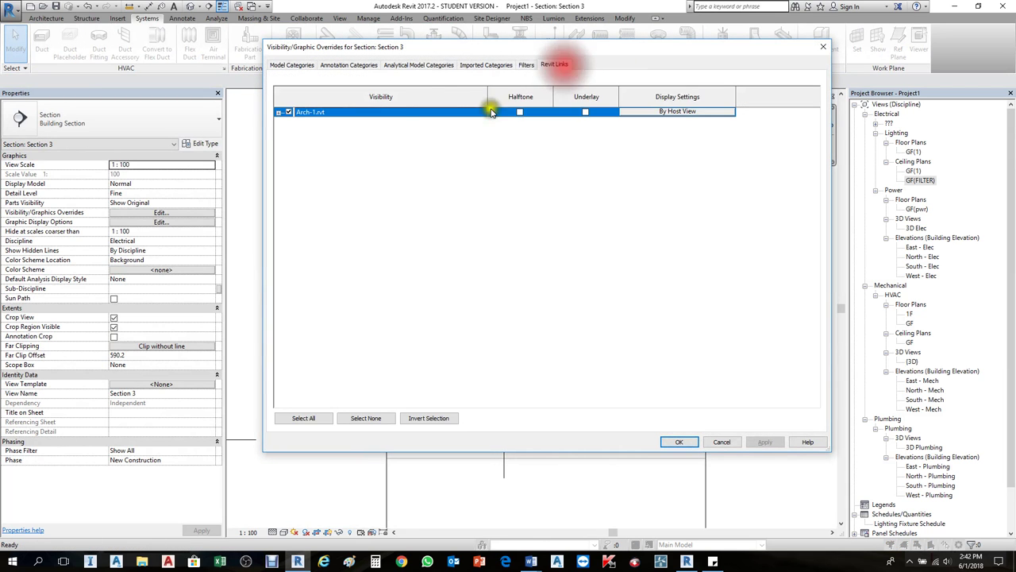
{"action": "left_click", "coordinate": [681, 112]}
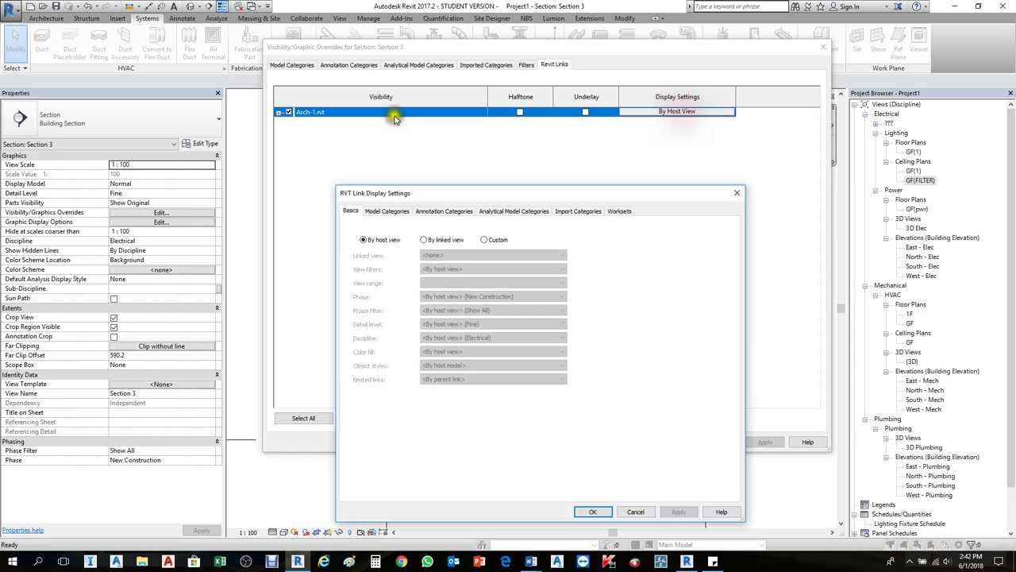
{"action": "left_click", "coordinate": [387, 212]}
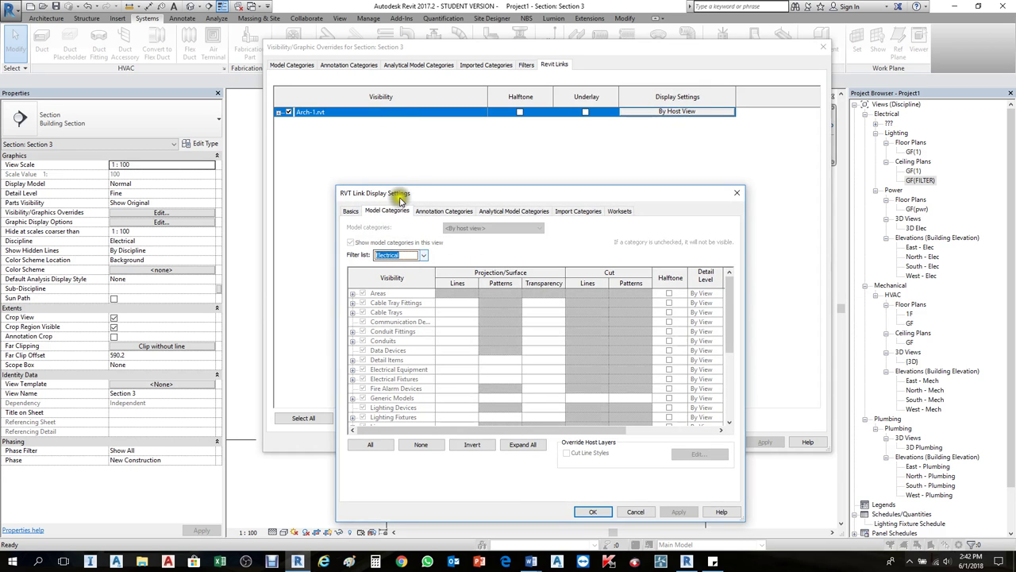
{"action": "left_click", "coordinate": [351, 212]}
{"action": "left_click", "coordinate": [482, 238]}
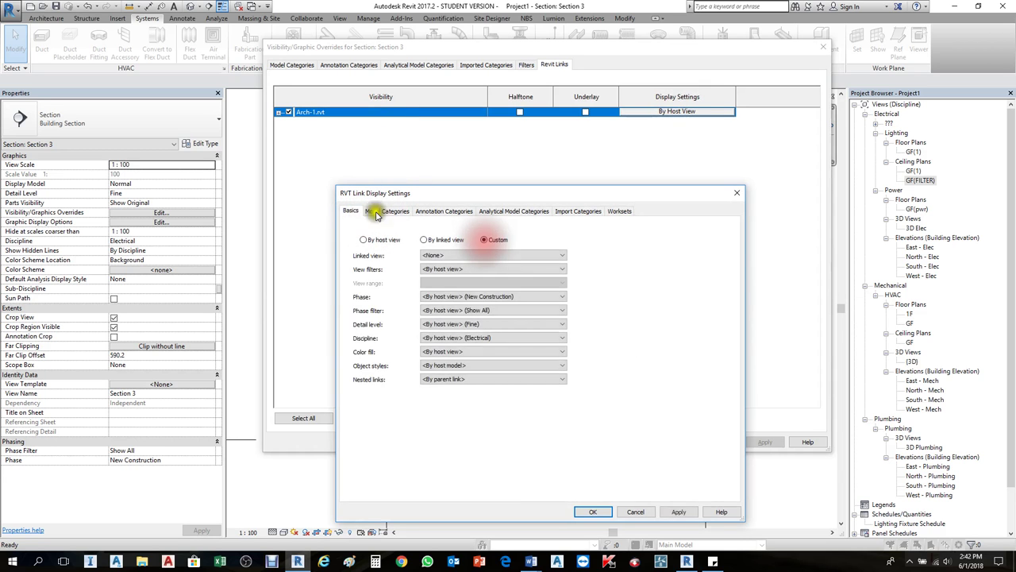
Switch the link's model categories to Custom, turn off its Electrical Equipment category, and apply the overrides to the section.
{"action": "left_click", "coordinate": [388, 215]}
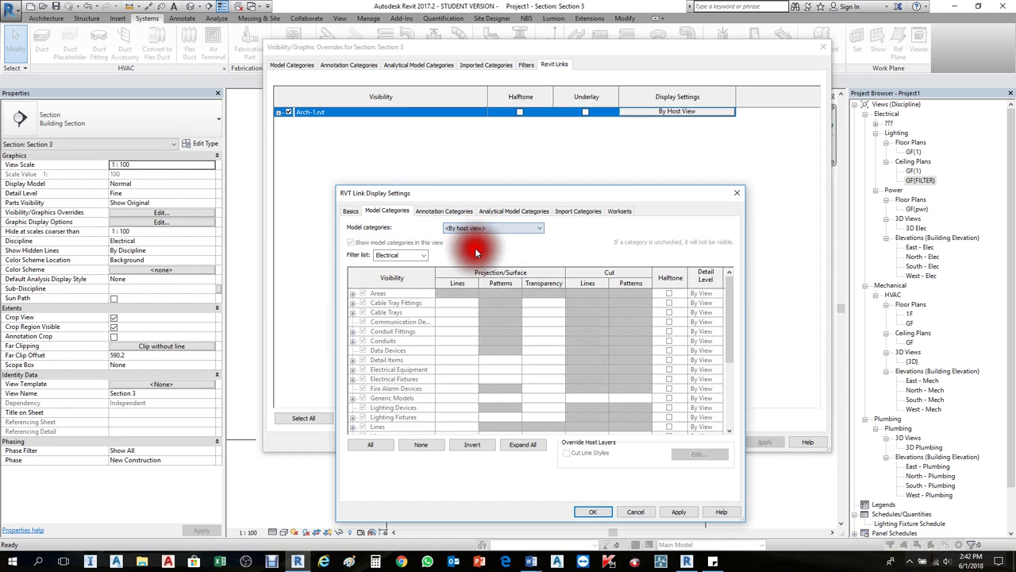
{"action": "left_click", "coordinate": [493, 228]}
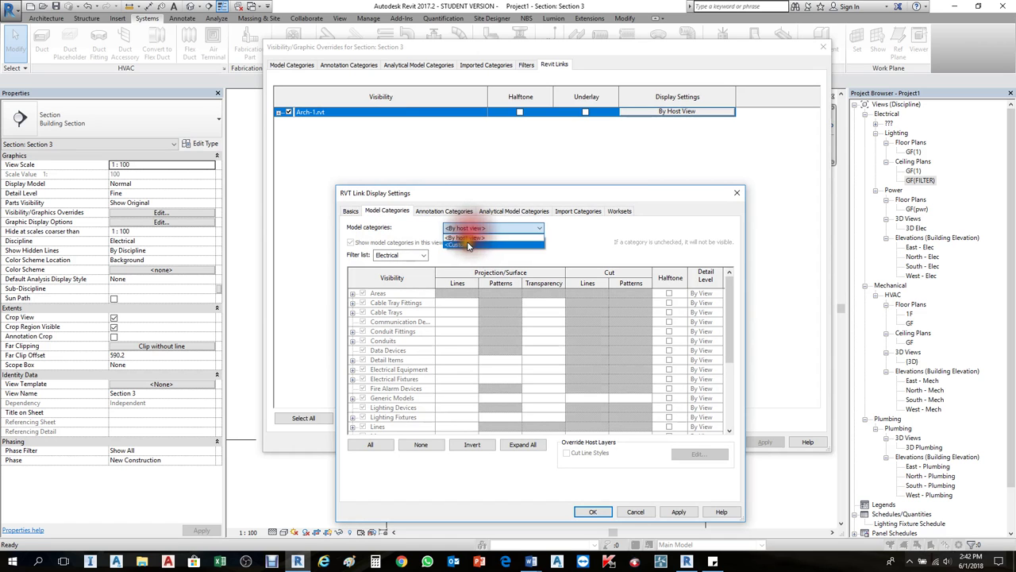
{"action": "left_click", "coordinate": [469, 255]}
{"action": "left_click", "coordinate": [397, 370]}
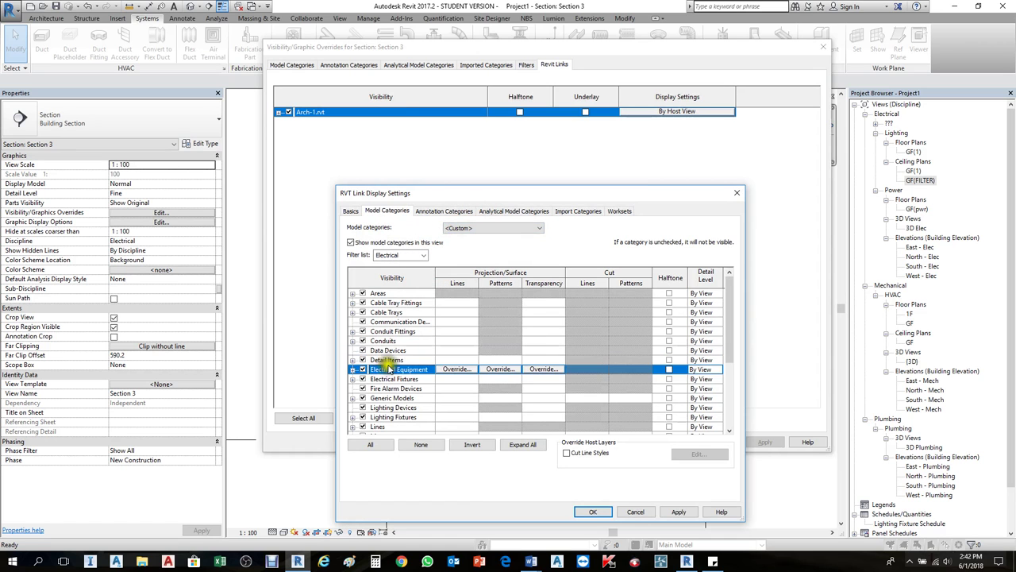
{"action": "left_click", "coordinate": [692, 513]}
{"action": "left_click", "coordinate": [593, 512]}
{"action": "left_click", "coordinate": [758, 443]}
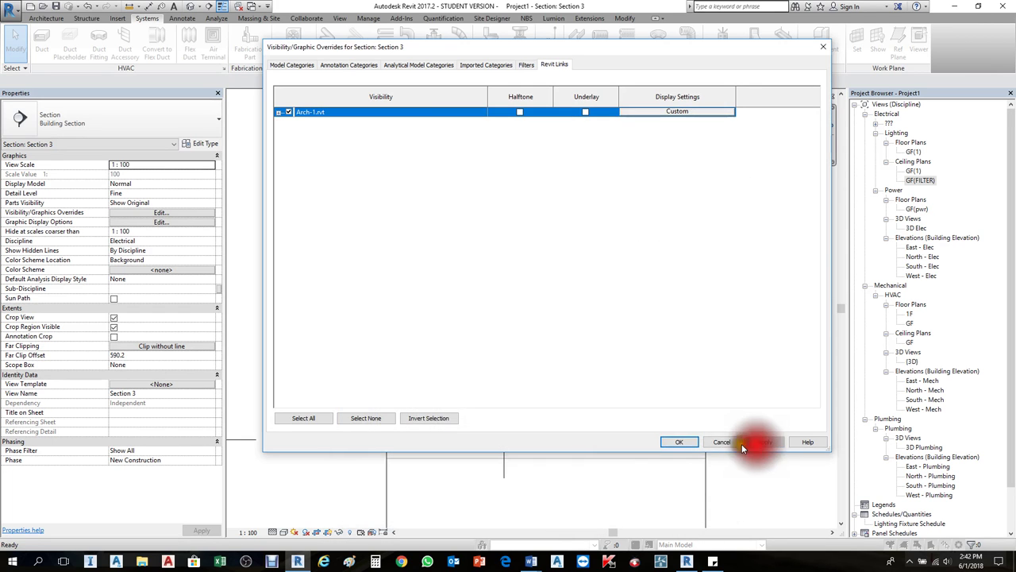
{"action": "left_click", "coordinate": [679, 442]}
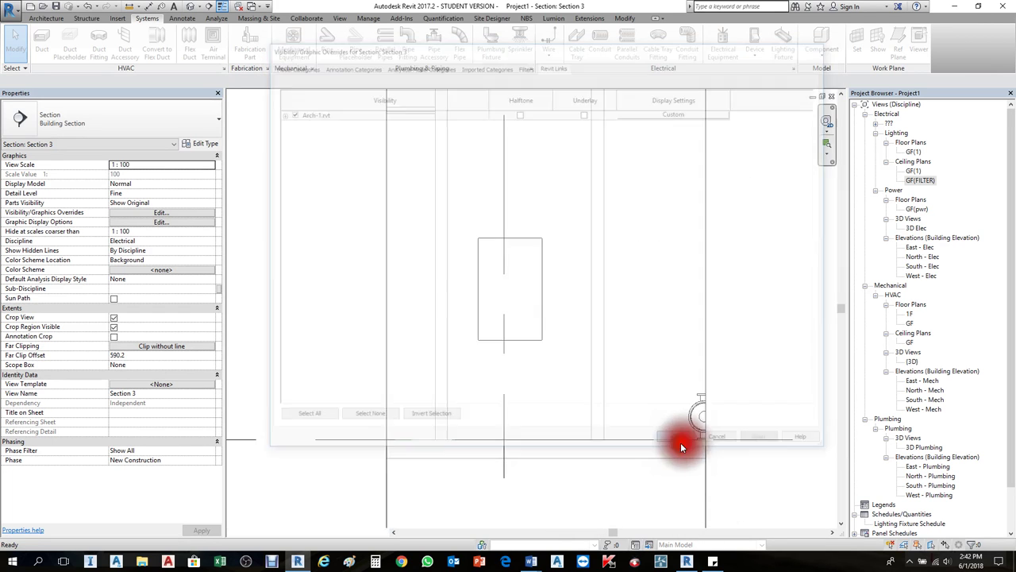
Start drawing a conduit from the top face of panelboard P-01, entering surface connection mode.
{"action": "left_click", "coordinate": [541, 274]}
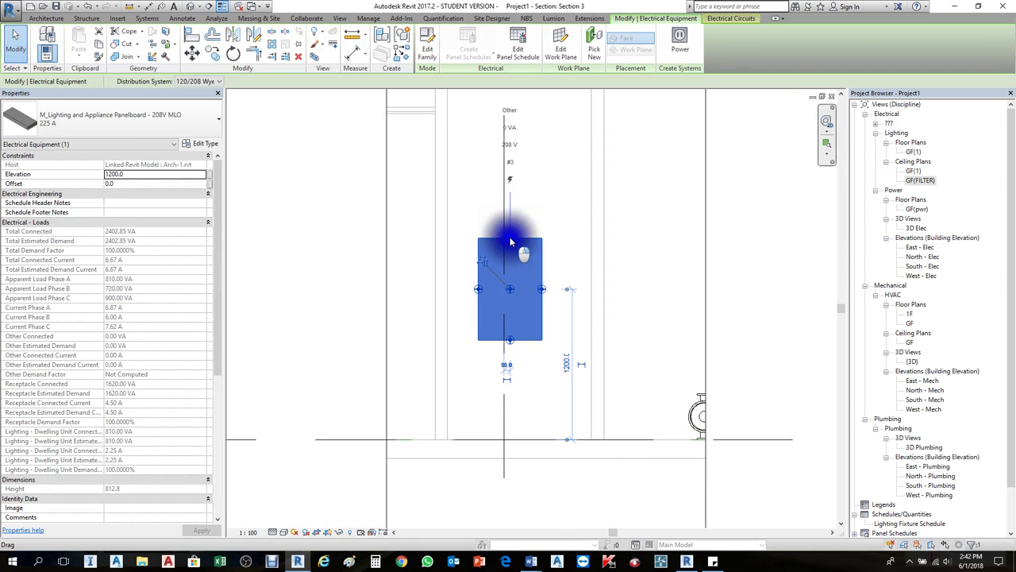
{"action": "right_click", "coordinate": [511, 241]}
{"action": "left_click", "coordinate": [617, 286]}
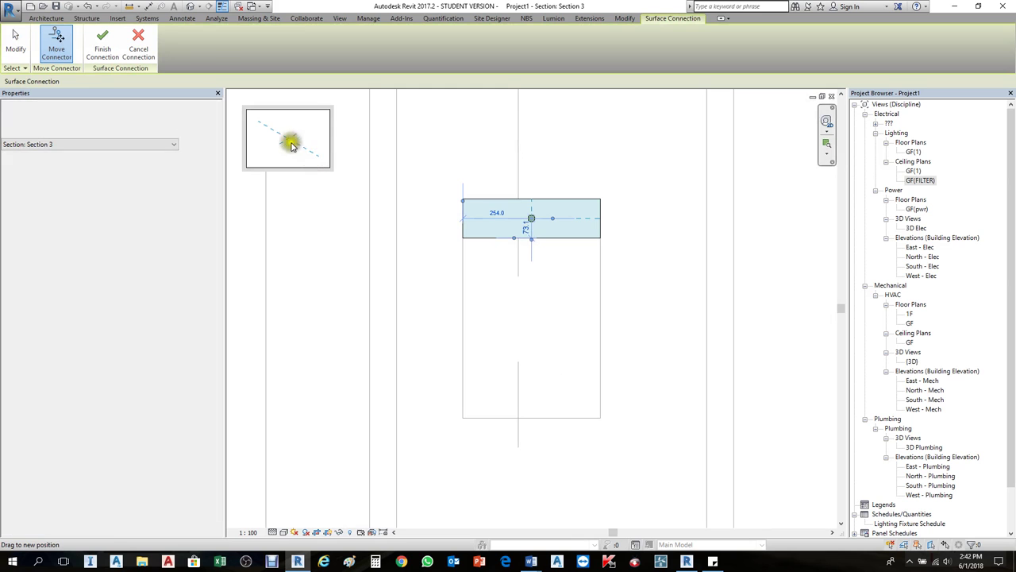
Keep the conduit connector at the centre of the panelboard's top face and finish the surface connection.
{"action": "left_click", "coordinate": [277, 140]}
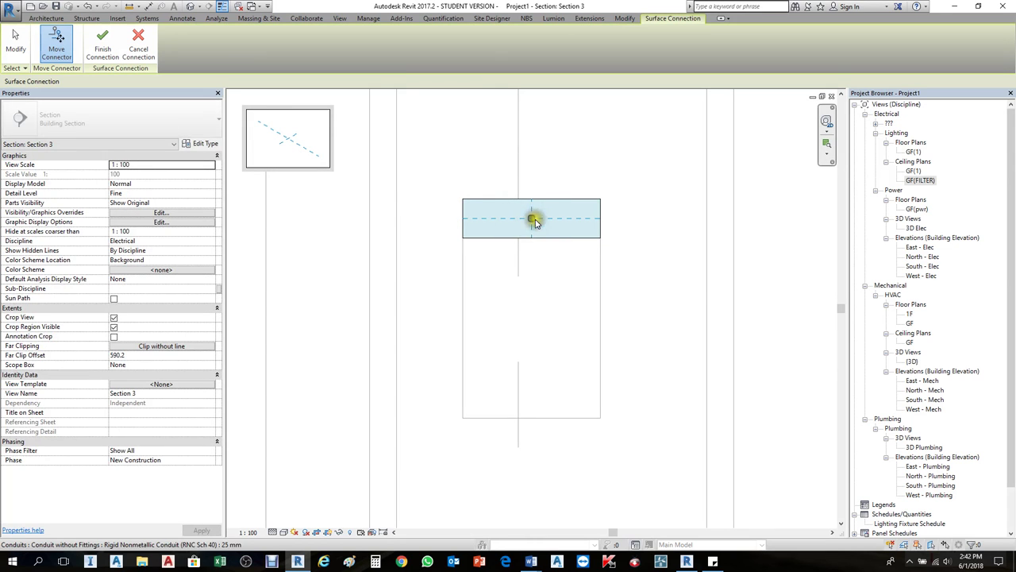
{"action": "left_click", "coordinate": [535, 221]}
{"action": "scroll", "coordinate": [535, 224], "scroll_direction": "up", "scroll_amount": 4}
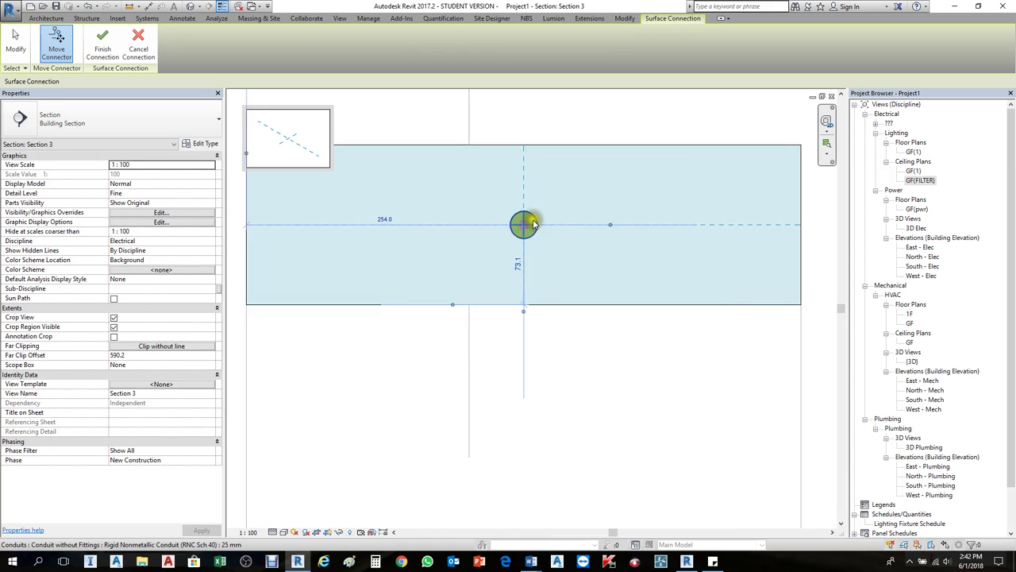
{"action": "scroll", "coordinate": [533, 225], "scroll_direction": "up", "scroll_amount": 2}
{"action": "left_click", "coordinate": [540, 242]}
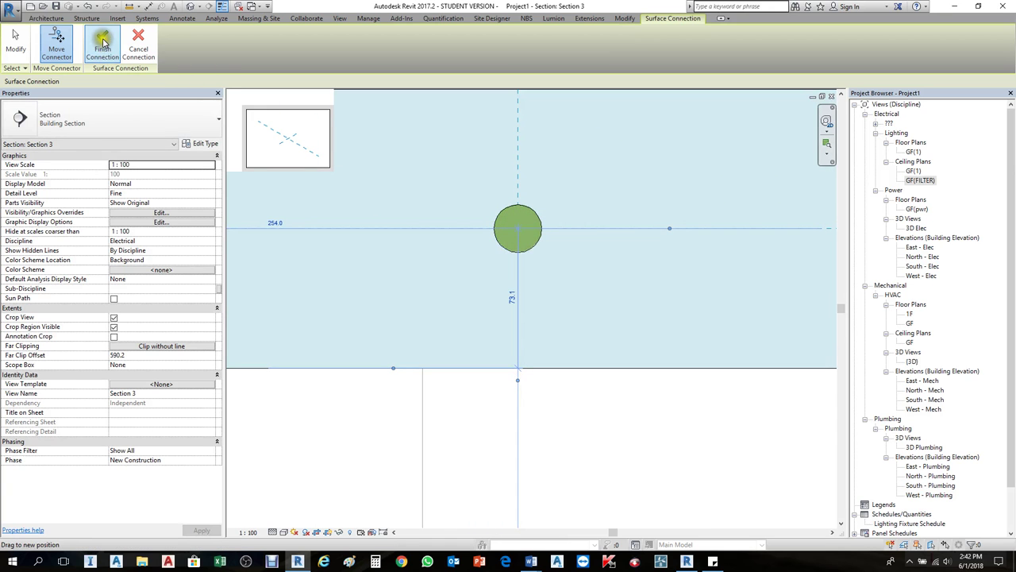
{"action": "left_click", "coordinate": [499, 309]}
Draw the 25 mm conduit vertically upward from the panelboard's top face for about 1500 mm, ending below level 1F.
{"action": "scroll", "coordinate": [504, 304], "scroll_direction": "down", "scroll_amount": 4}
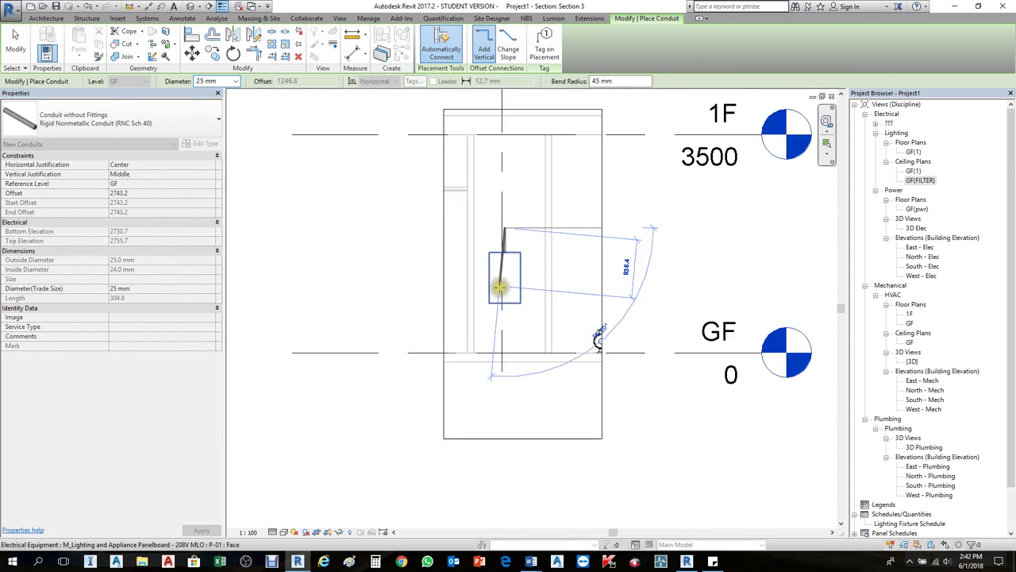
{"action": "scroll", "coordinate": [513, 189], "scroll_direction": "up", "scroll_amount": 2}
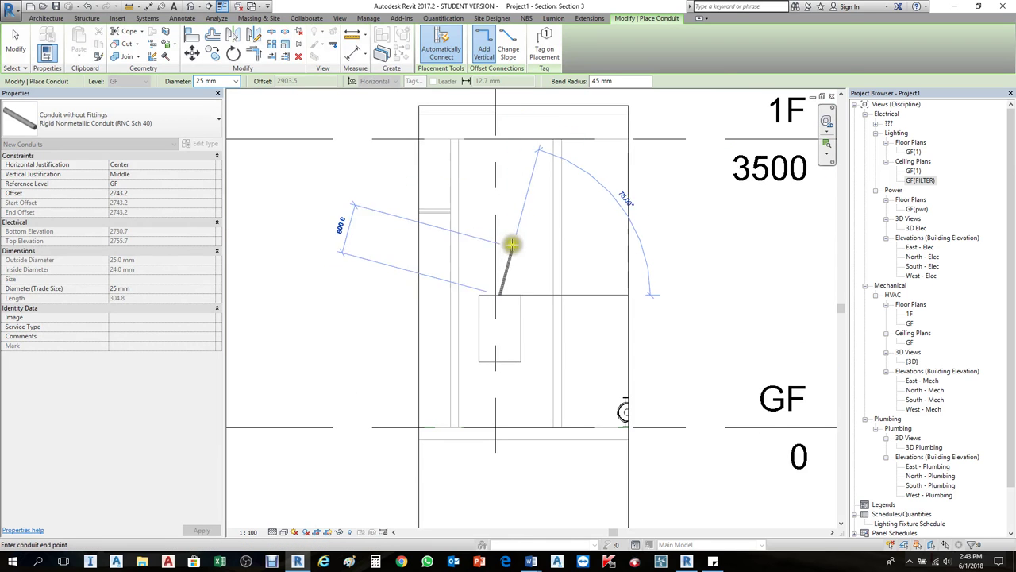
{"action": "middle_click_drag", "start_coordinate": [516, 252], "coordinate": [527, 352]}
{"action": "scroll", "coordinate": [527, 325], "scroll_direction": "up", "scroll_amount": 2}
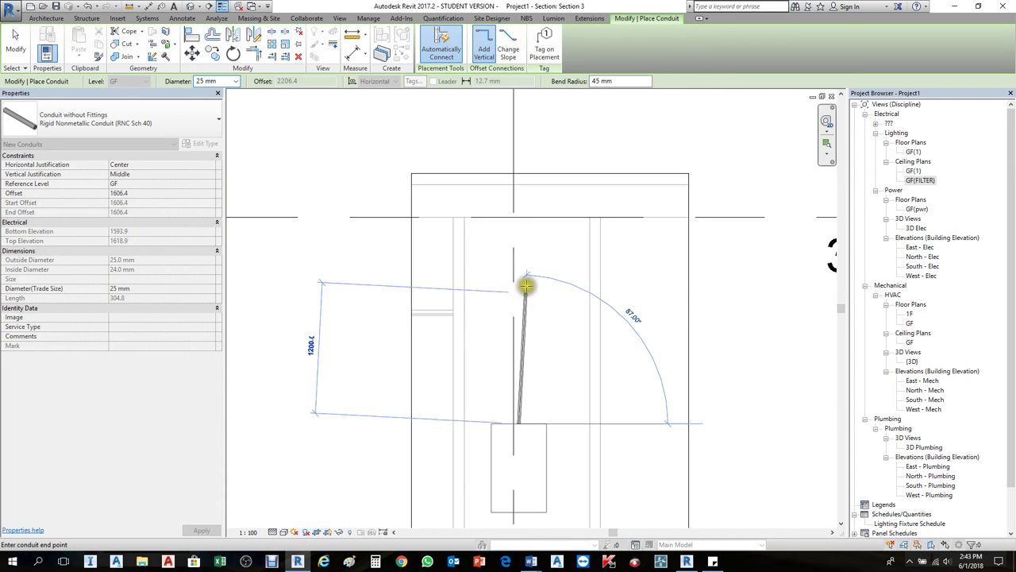
{"action": "left_click", "coordinate": [522, 257]}
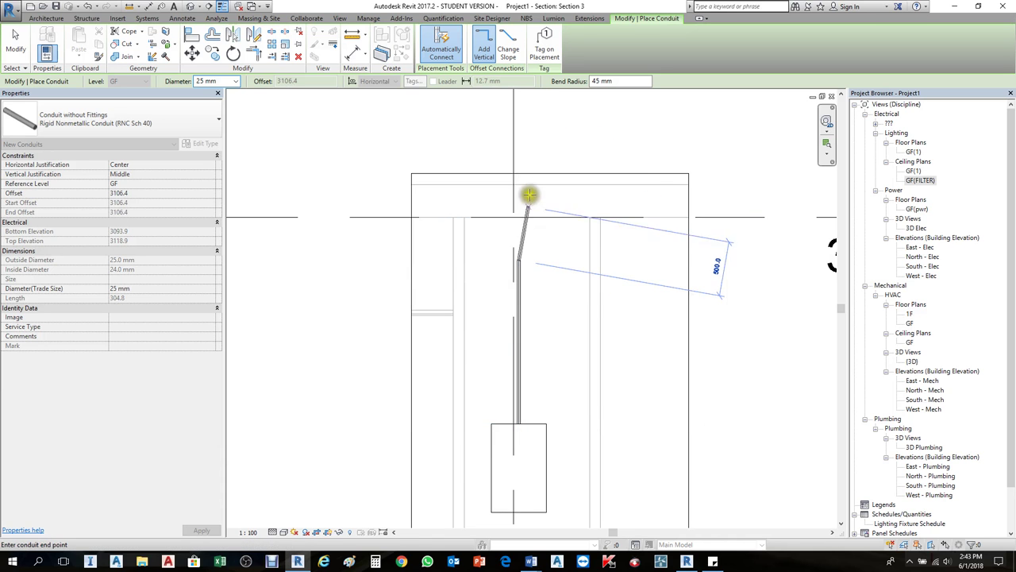
Draw the vertical conduit from the panelboard up past level 1F to an offset of about 3766 mm and end the command.
{"action": "middle_click_drag", "start_coordinate": [523, 185], "coordinate": [537, 256]}
{"action": "scroll", "coordinate": [536, 277], "scroll_direction": "up", "scroll_amount": 2}
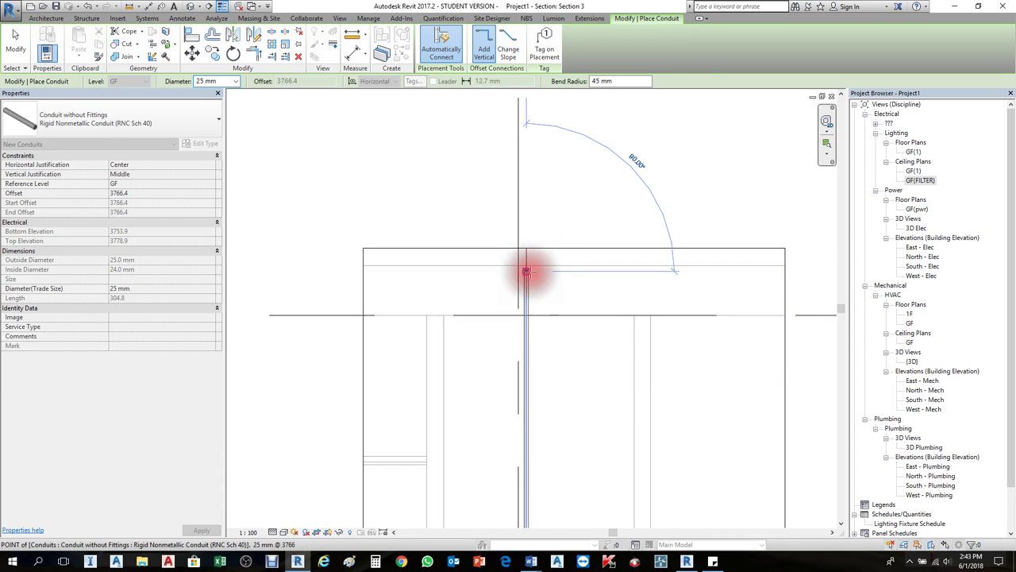
{"action": "left_click", "coordinate": [527, 271]}
{"action": "key", "text": "Escape"}
{"action": "key", "text": "Escape"}
{"action": "scroll", "coordinate": [548, 266], "scroll_direction": "down", "scroll_amount": 3}
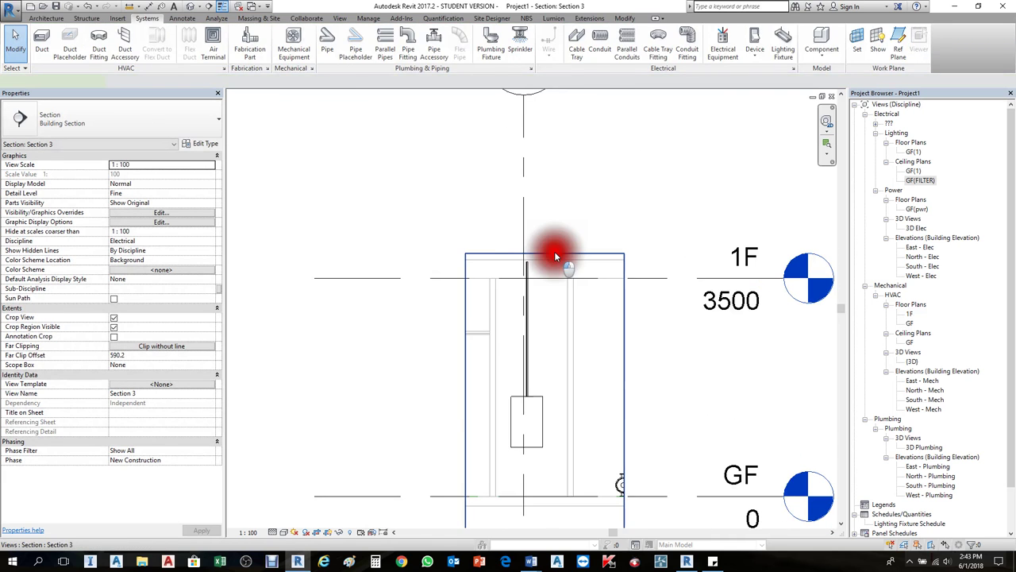
Raise the top edge of the section's crop region well above the conduit's upper end.
{"action": "left_click", "coordinate": [556, 255]}
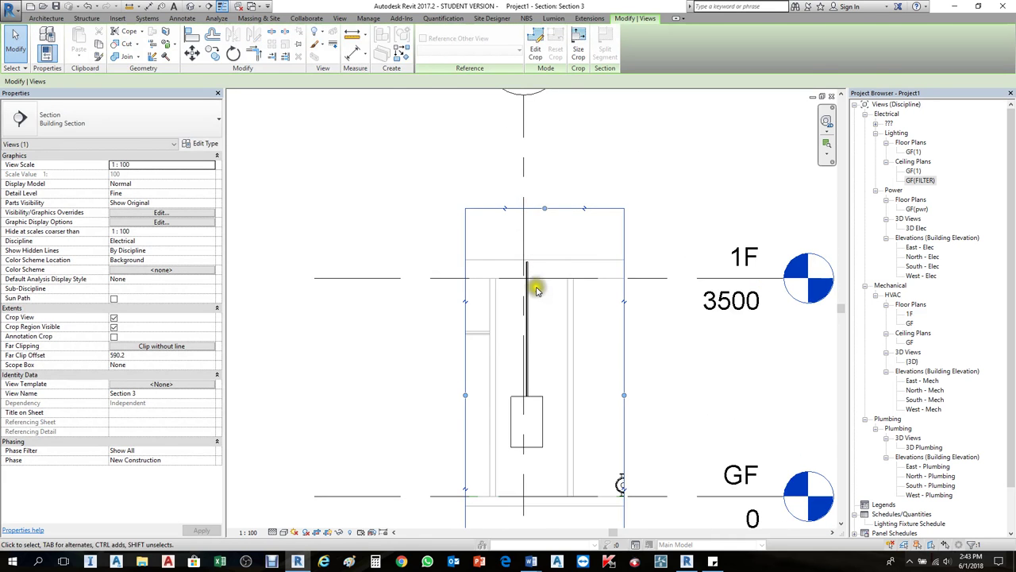
{"action": "key", "text": "Escape"}
{"action": "scroll", "coordinate": [556, 270], "scroll_direction": "up", "scroll_amount": 2}
{"action": "scroll", "coordinate": [535, 293], "scroll_direction": "up", "scroll_amount": 2}
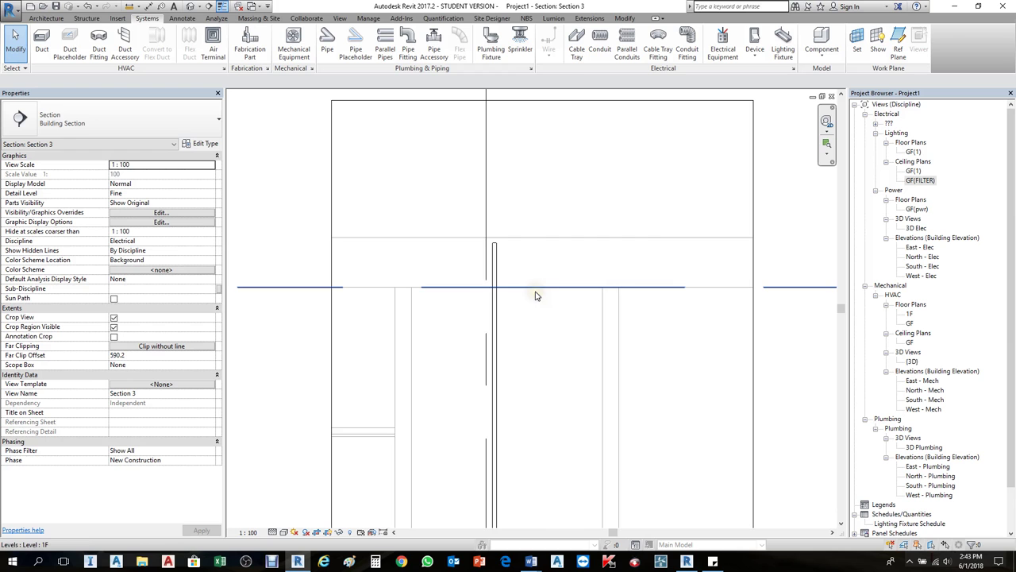
{"action": "scroll", "coordinate": [720, 218], "scroll_direction": "down", "scroll_amount": 2}
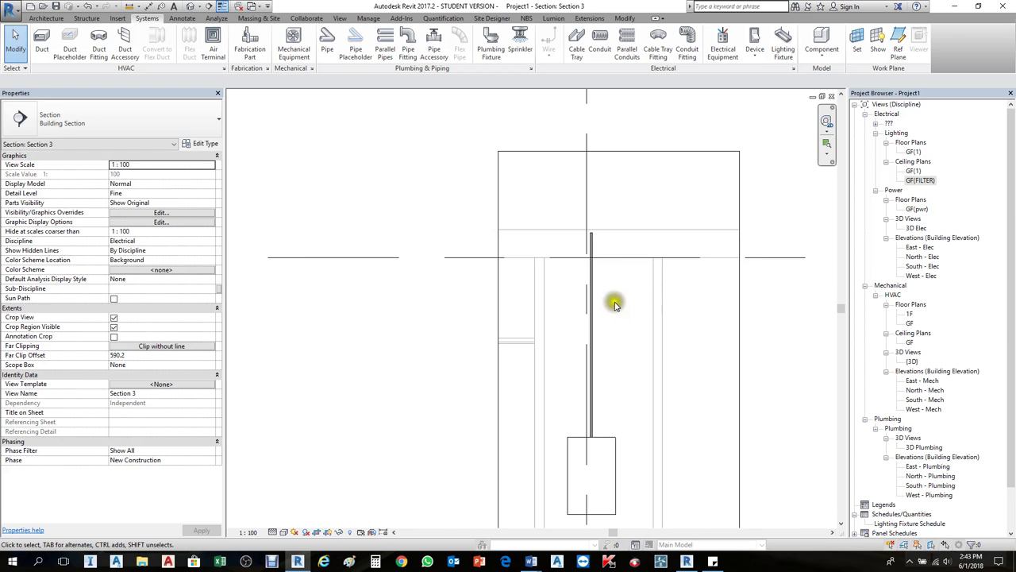
Shorten the vertical conduit so its upper end sits on level 1F at 3500 mm.
{"action": "left_click", "coordinate": [596, 277]}
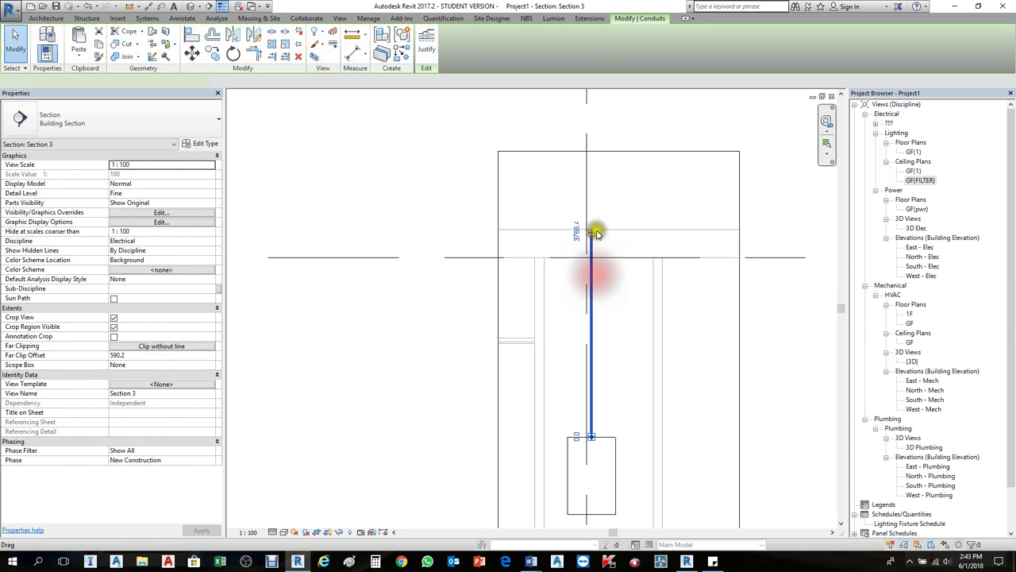
{"action": "left_click_drag", "start_coordinate": [594, 232], "coordinate": [588, 255]}
{"action": "scroll", "coordinate": [589, 255], "scroll_direction": "up", "scroll_amount": 1}
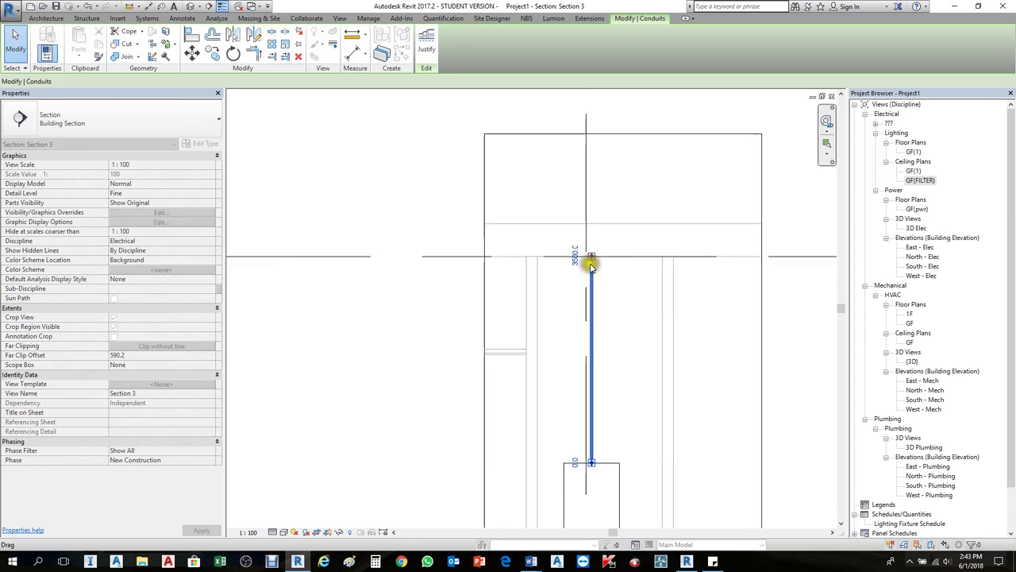
Draw a horizontal 25 mm conduit about 768 mm long along level 1F from the riser's upper end, away from the panelboard's centre.
{"action": "right_click", "coordinate": [590, 254]}
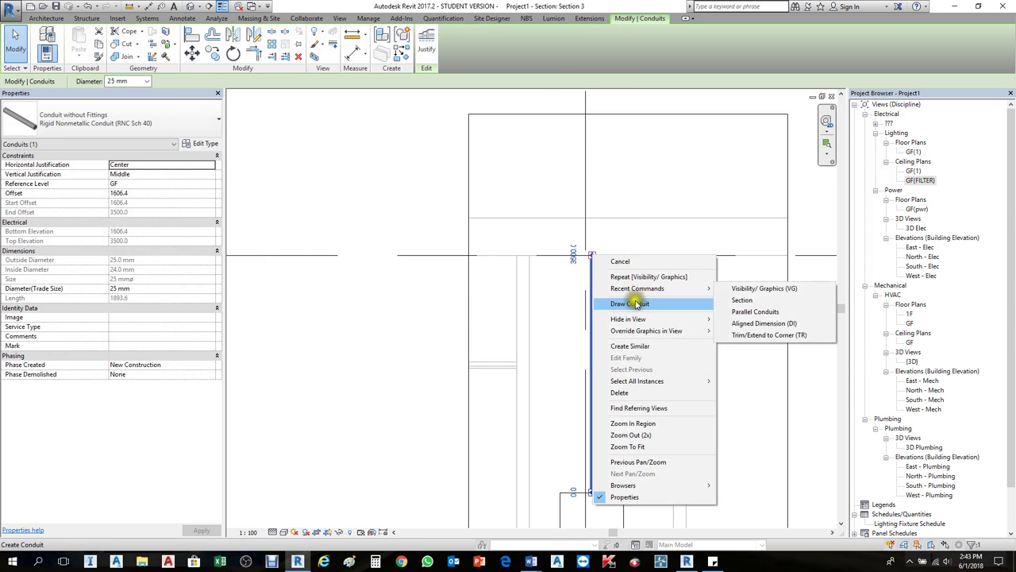
{"action": "left_click", "coordinate": [697, 302]}
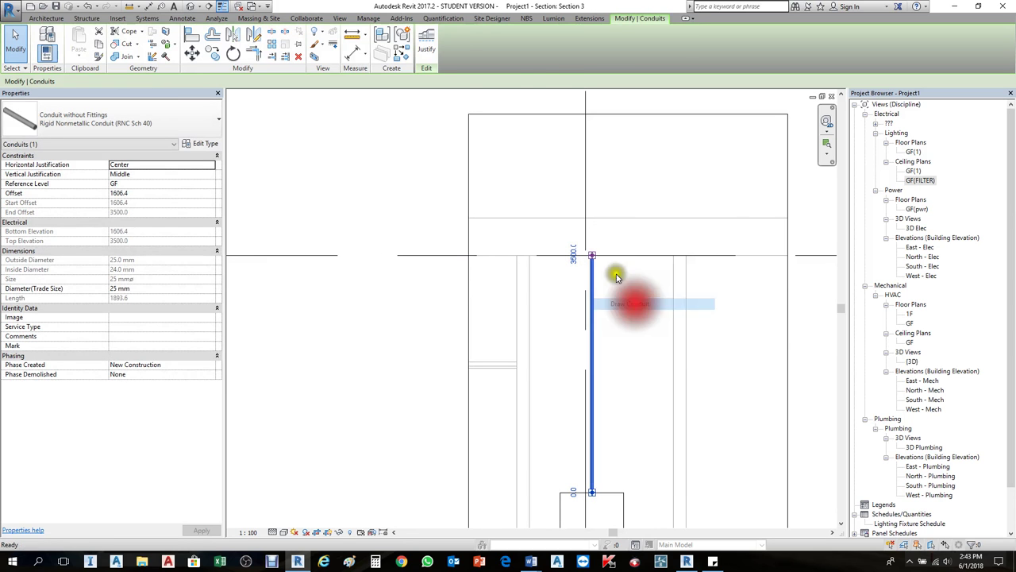
{"action": "left_click", "coordinate": [484, 254]}
{"action": "key", "text": "Escape"}
{"action": "key", "text": "Escape"}
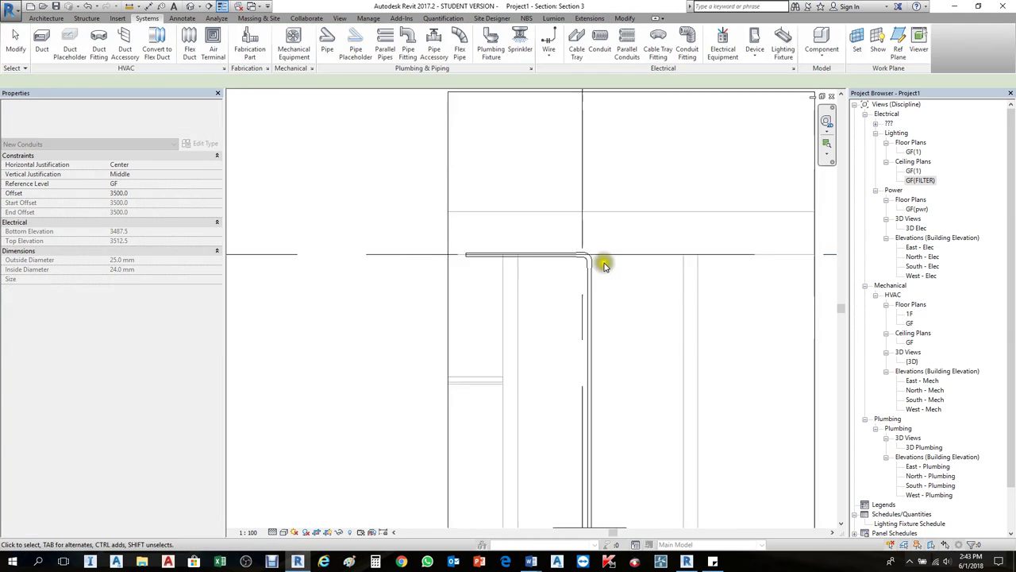
Nudge the horizontal conduit upward above level 1F to a 3560 mm offset.
{"action": "scroll", "coordinate": [603, 261], "scroll_direction": "up", "scroll_amount": 2}
{"action": "left_click", "coordinate": [544, 250]}
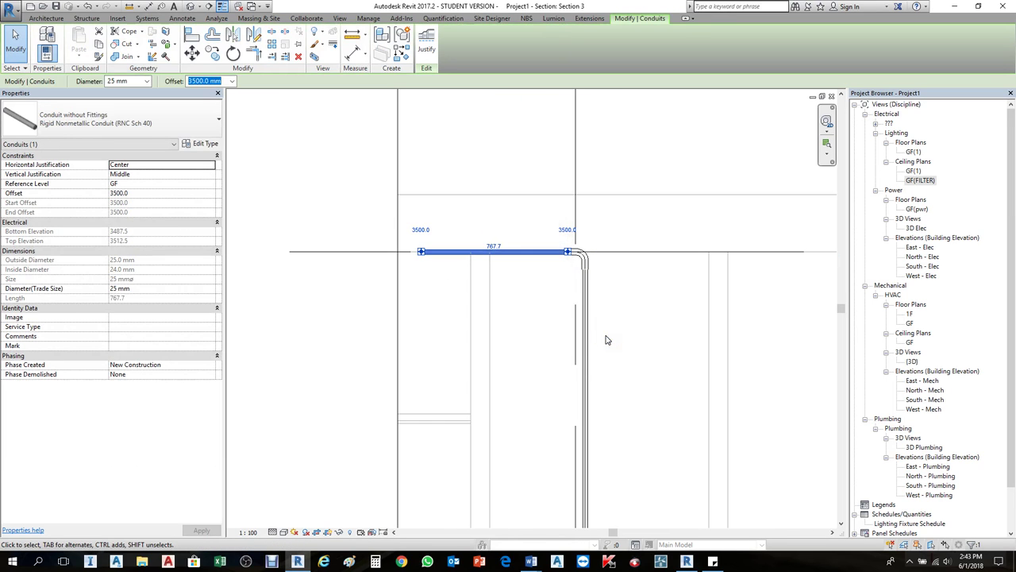
{"action": "key", "text": "Up"}
{"action": "key", "text": "Up"}
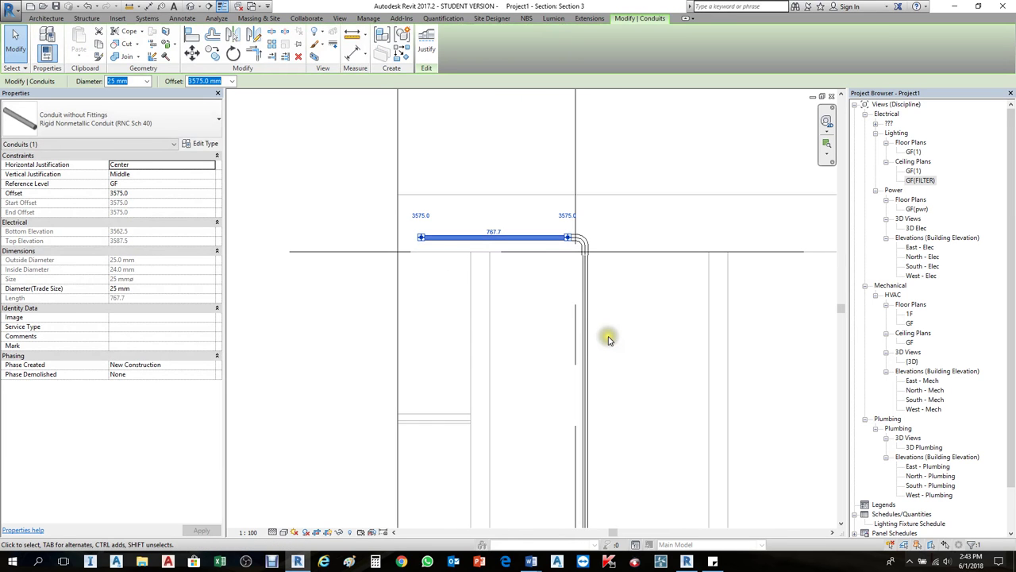
{"action": "left_click", "coordinate": [642, 332]}
{"action": "scroll", "coordinate": [645, 326], "scroll_direction": "down", "scroll_amount": 3}
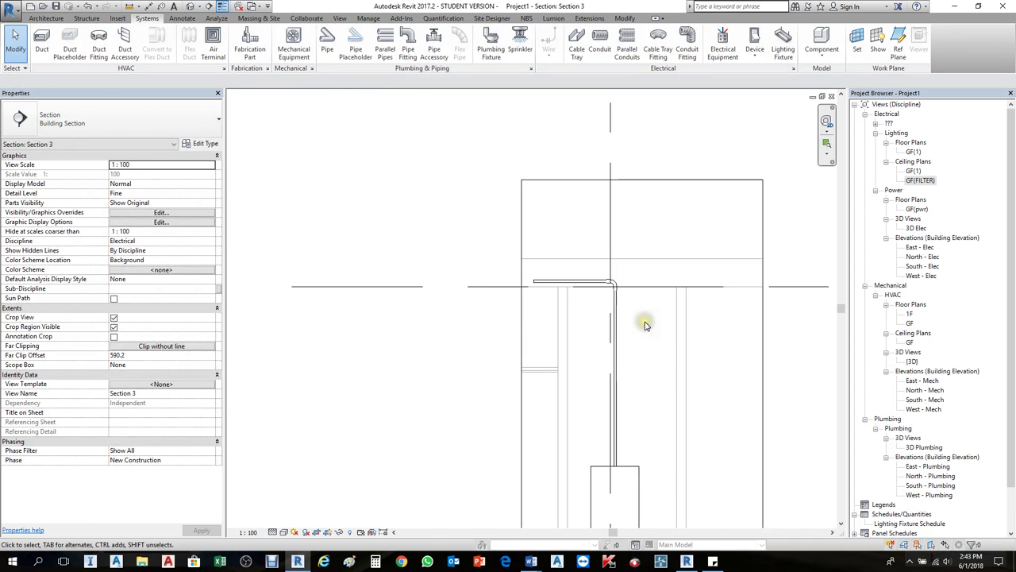
Copy the horizontal conduit's offset value from its properties and switch to the GF(FILTER) ceiling plan.
{"action": "left_click", "coordinate": [560, 283]}
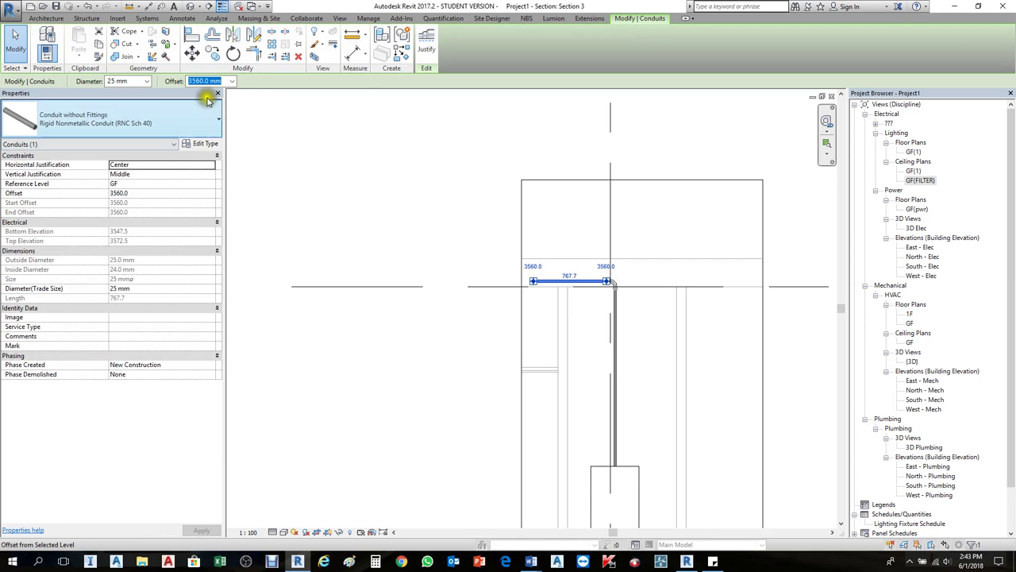
{"action": "left_click", "coordinate": [142, 194]}
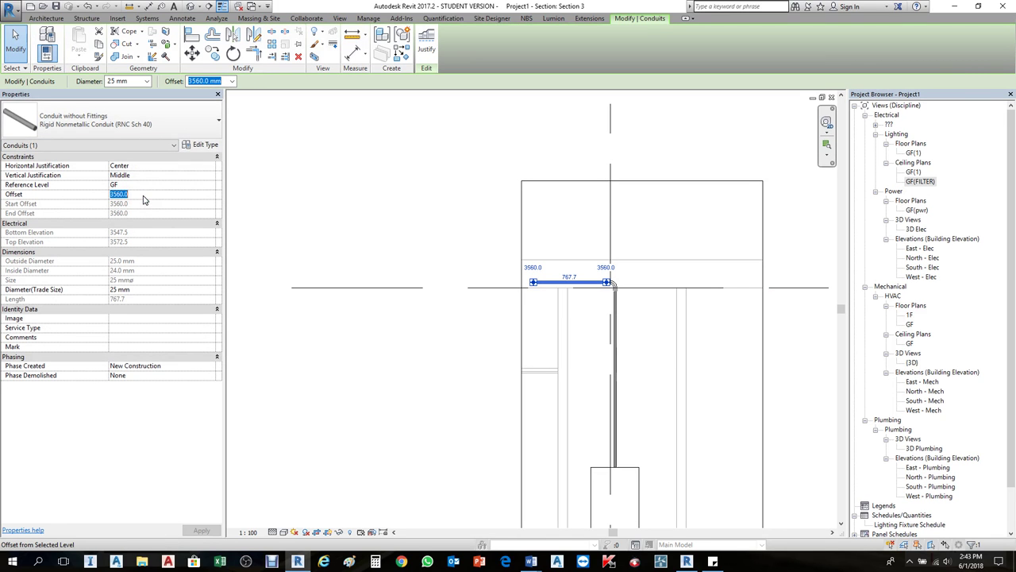
{"action": "left_click", "coordinate": [288, 222]}
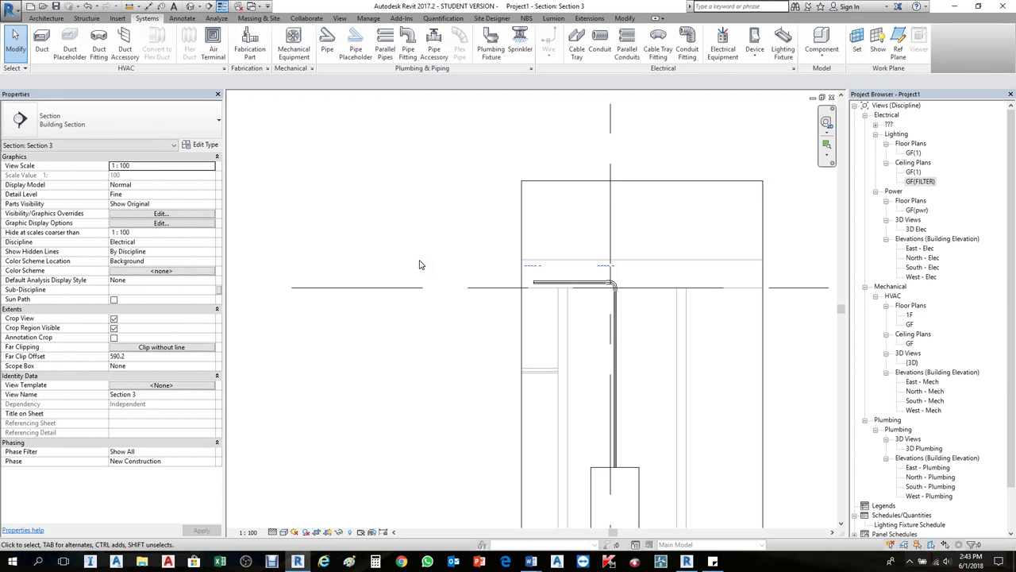
{"action": "left_click", "coordinate": [683, 262]}
{"action": "key", "text": "ctrl+Tab"}
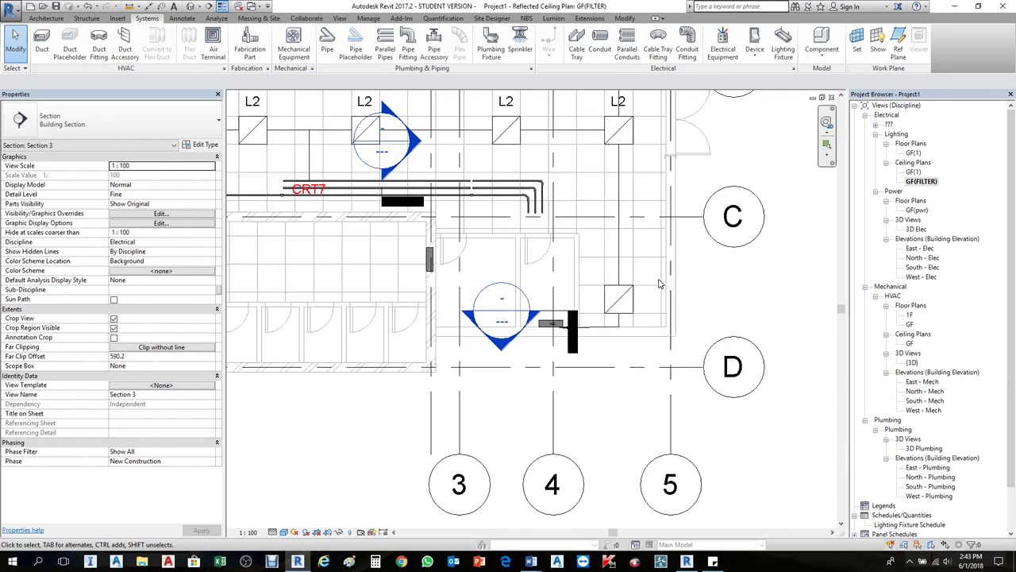
Examine the outermost conduit's short leg near grid C and its location relative to panelboard P-01.
{"action": "scroll", "coordinate": [553, 200], "scroll_direction": "up", "scroll_amount": 3}
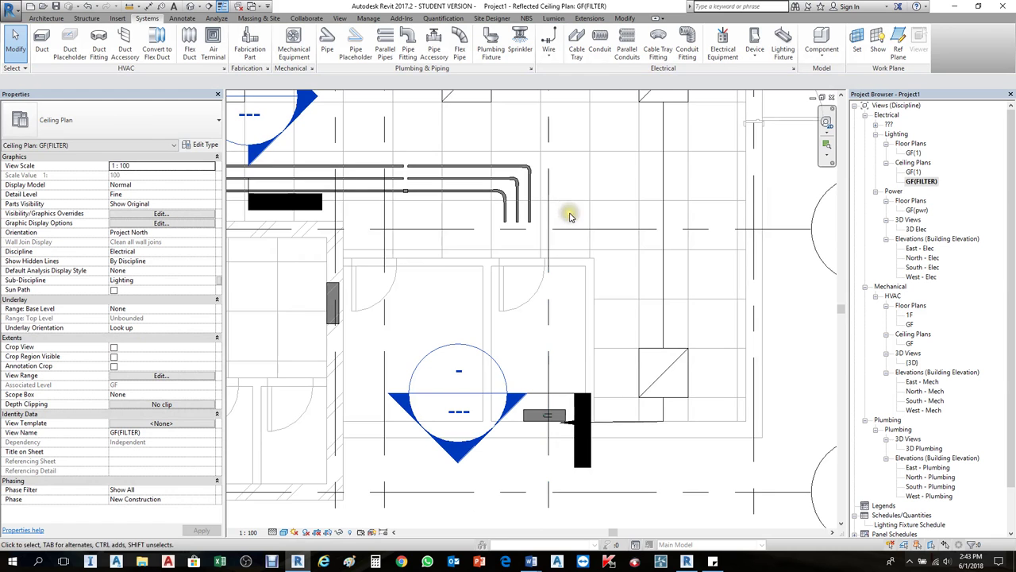
{"action": "left_click", "coordinate": [530, 204]}
{"action": "scroll", "coordinate": [575, 205], "scroll_direction": "down", "scroll_amount": 2}
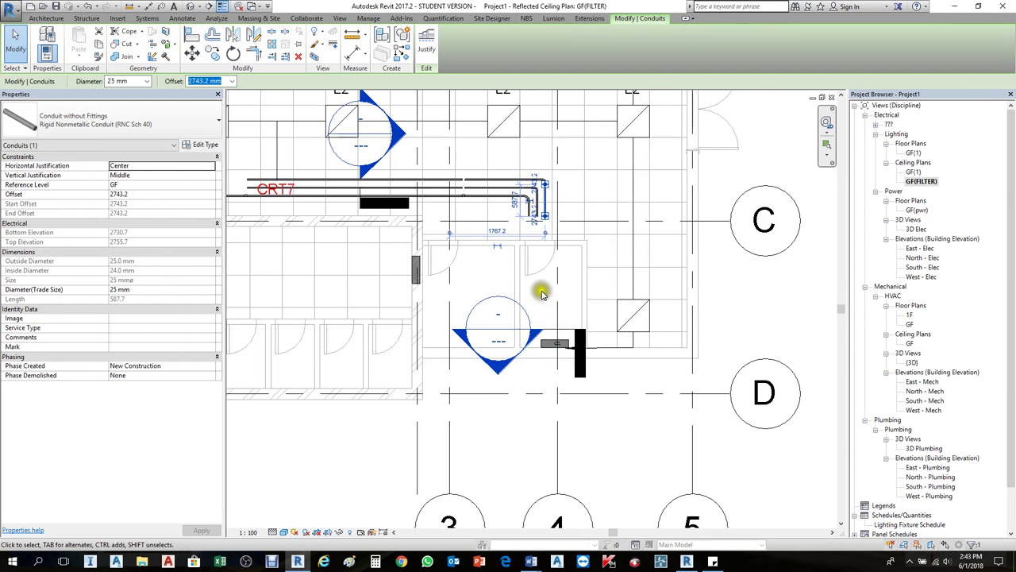
{"action": "key", "text": "Escape"}
{"action": "scroll", "coordinate": [540, 345], "scroll_direction": "up", "scroll_amount": 4}
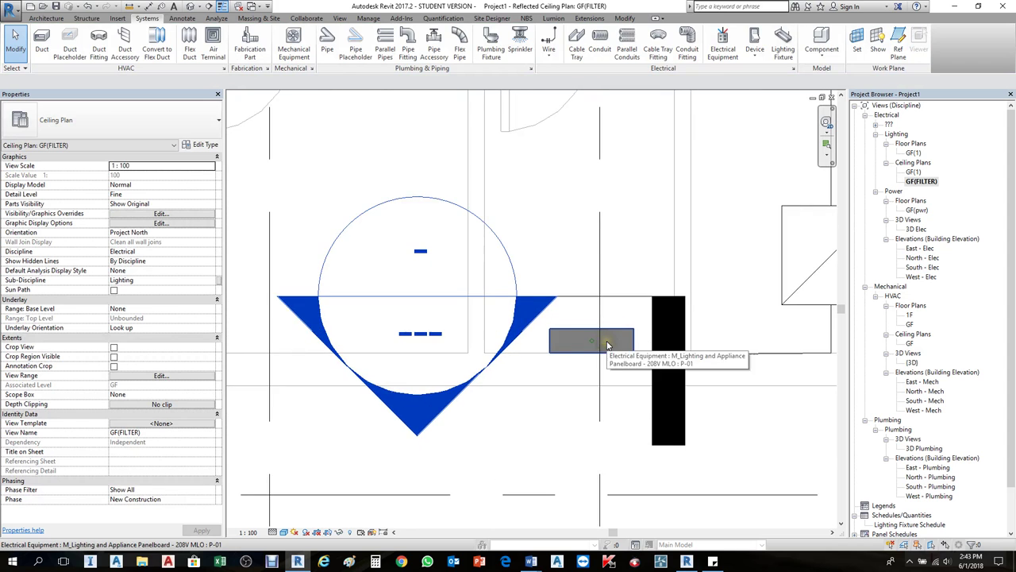
{"action": "scroll", "coordinate": [608, 344], "scroll_direction": "down", "scroll_amount": 4}
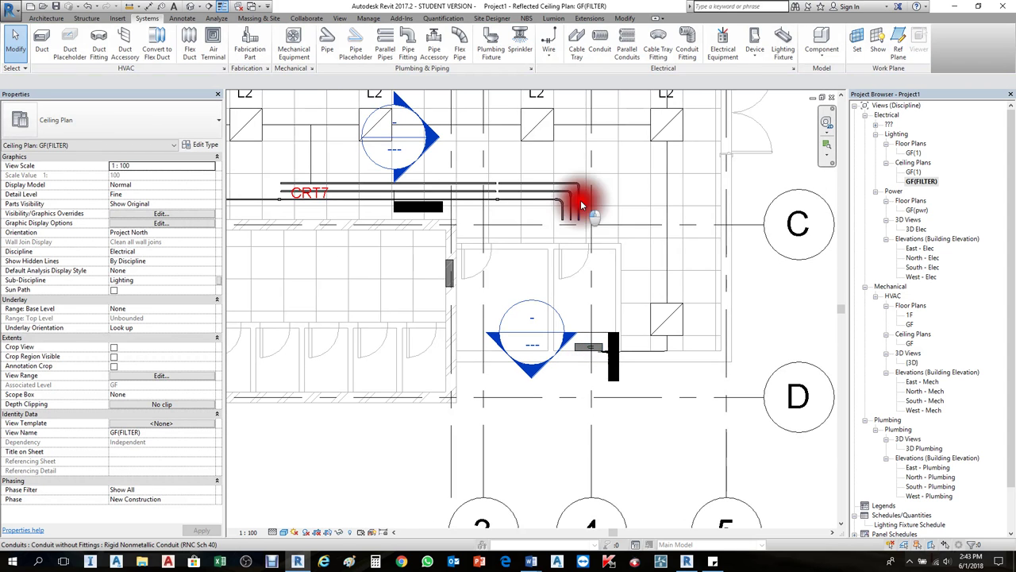
{"action": "left_click", "coordinate": [582, 205]}
{"action": "scroll", "coordinate": [583, 203], "scroll_direction": "up", "scroll_amount": 2}
{"action": "key", "text": "Escape"}
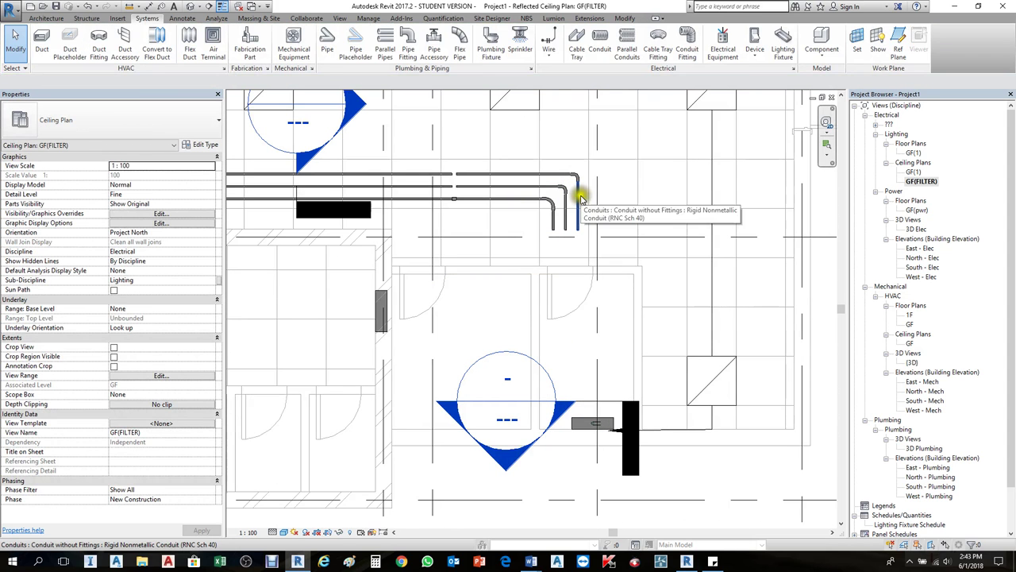
Set the offset of the outermost conduit's short leg near grid C to 3560 mm.
{"action": "left_click", "coordinate": [580, 198]}
{"action": "left_click", "coordinate": [131, 195]}
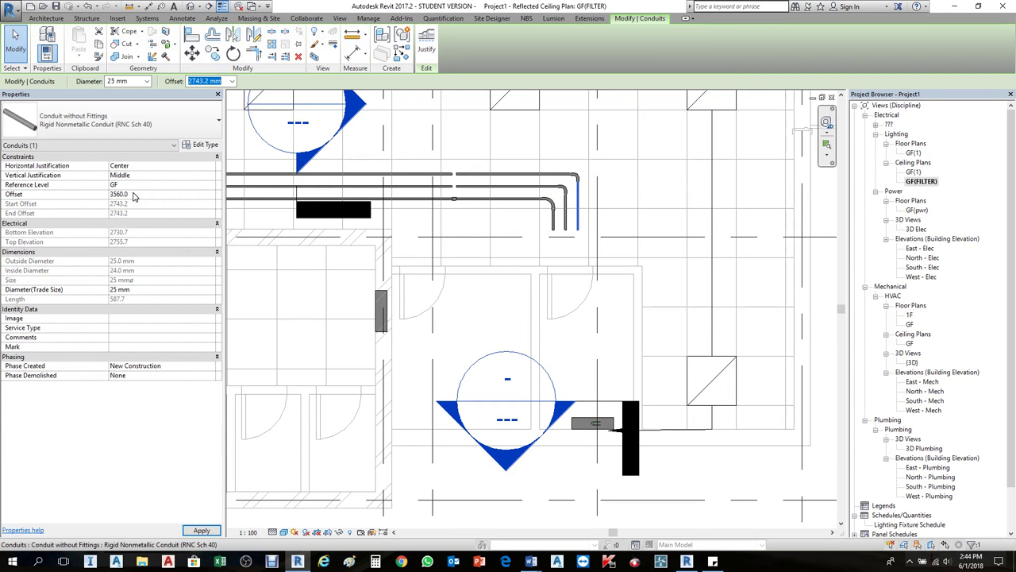
{"action": "key", "text": "Return"}
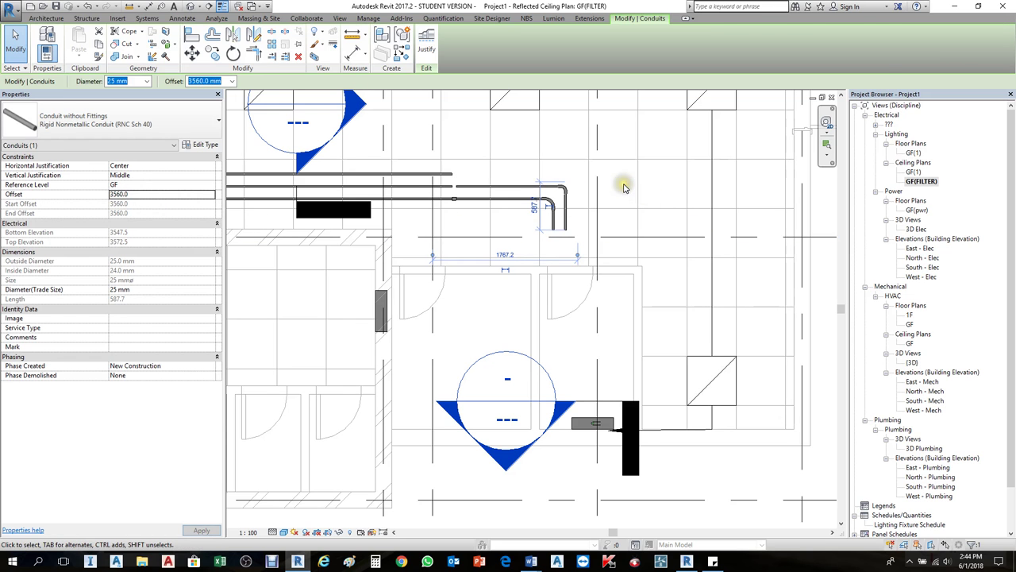
{"action": "left_click", "coordinate": [624, 188]}
Close the gap in the middle conduit by joining its two collinear segments into one continuous run.
{"action": "left_click", "coordinate": [412, 175]}
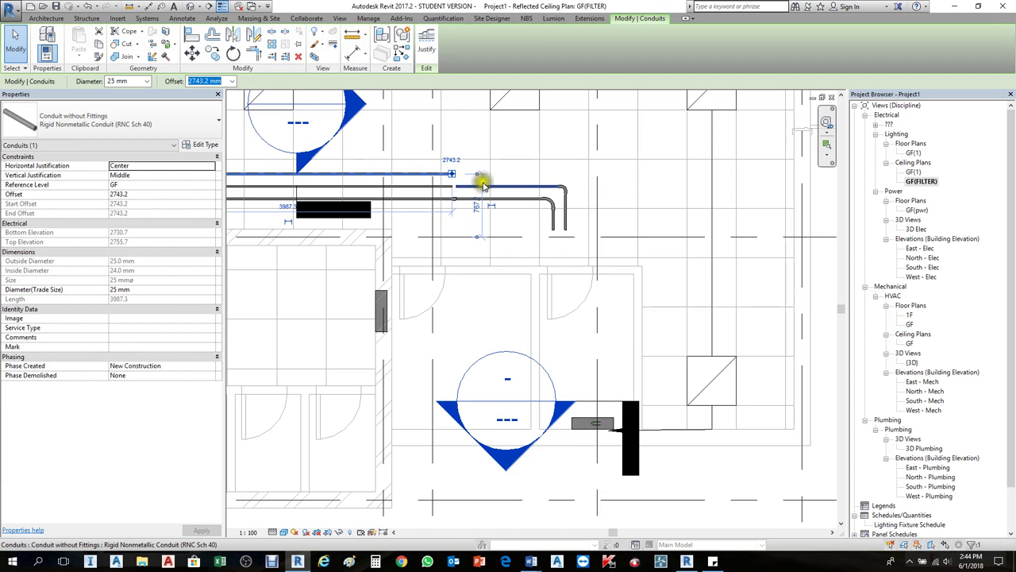
{"action": "scroll", "coordinate": [449, 177], "scroll_direction": "up", "scroll_amount": 4}
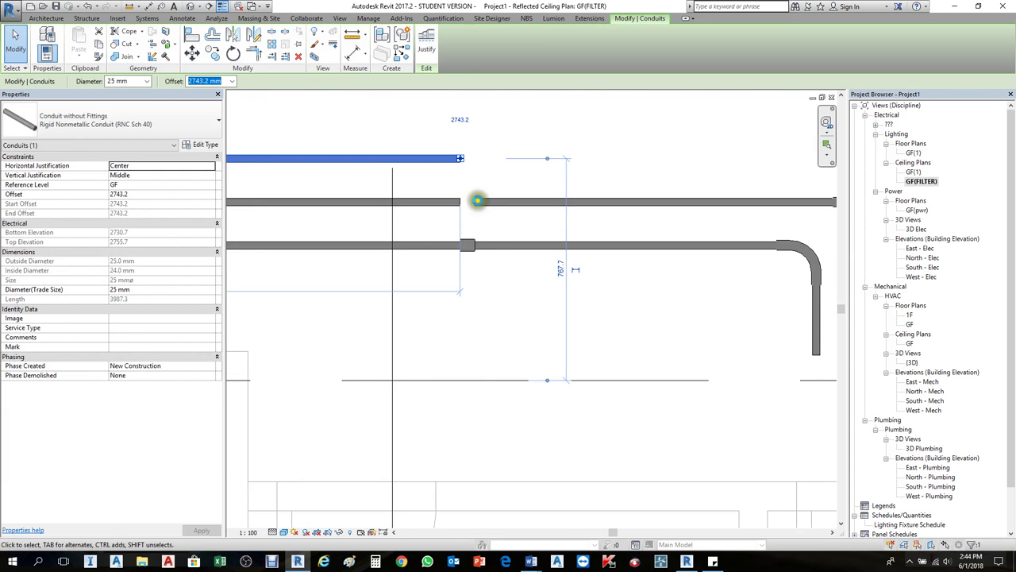
{"action": "left_click", "coordinate": [476, 200]}
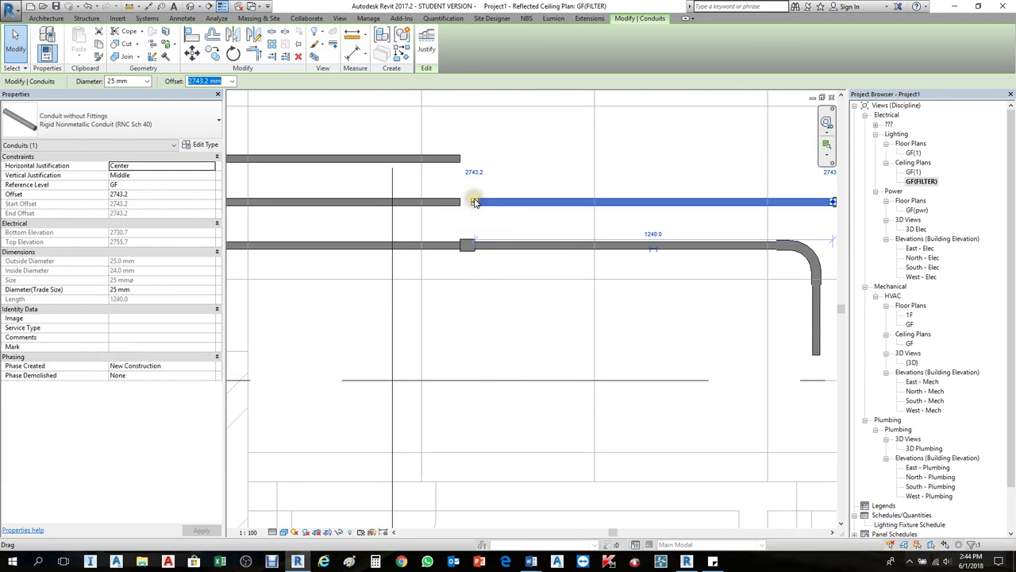
{"action": "mouse_move", "coordinate": [474, 201]}
{"action": "left_mouse_down"}
{"action": "mouse_move", "coordinate": [397, 200]}
{"action": "mouse_move", "coordinate": [453, 199]}
{"action": "mouse_move", "coordinate": [479, 215]}
{"action": "left_mouse_up"}
{"action": "left_click", "coordinate": [500, 212]}
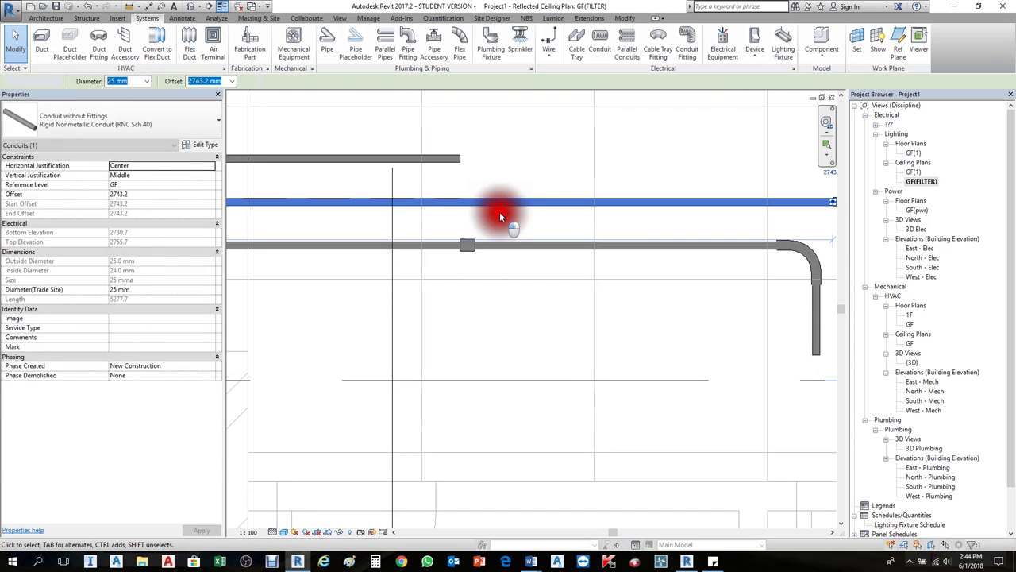
{"action": "scroll", "coordinate": [461, 194], "scroll_direction": "down", "scroll_amount": 5}
{"action": "left_click", "coordinate": [519, 204]}
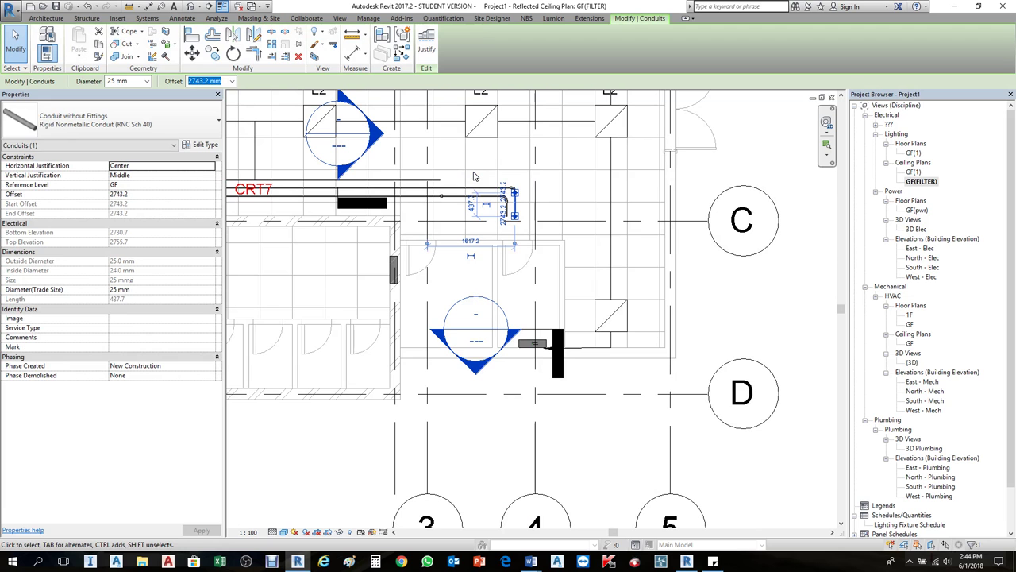
{"action": "scroll", "coordinate": [500, 208], "scroll_direction": "up", "scroll_amount": 4}
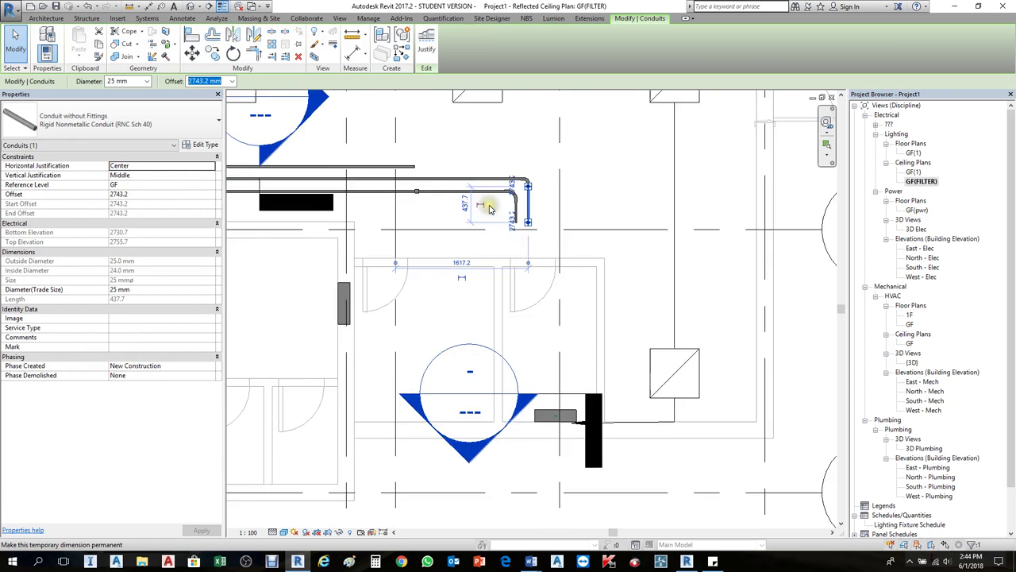
{"action": "left_click", "coordinate": [529, 195]}
{"action": "scroll", "coordinate": [500, 208], "scroll_direction": "down", "scroll_amount": 3}
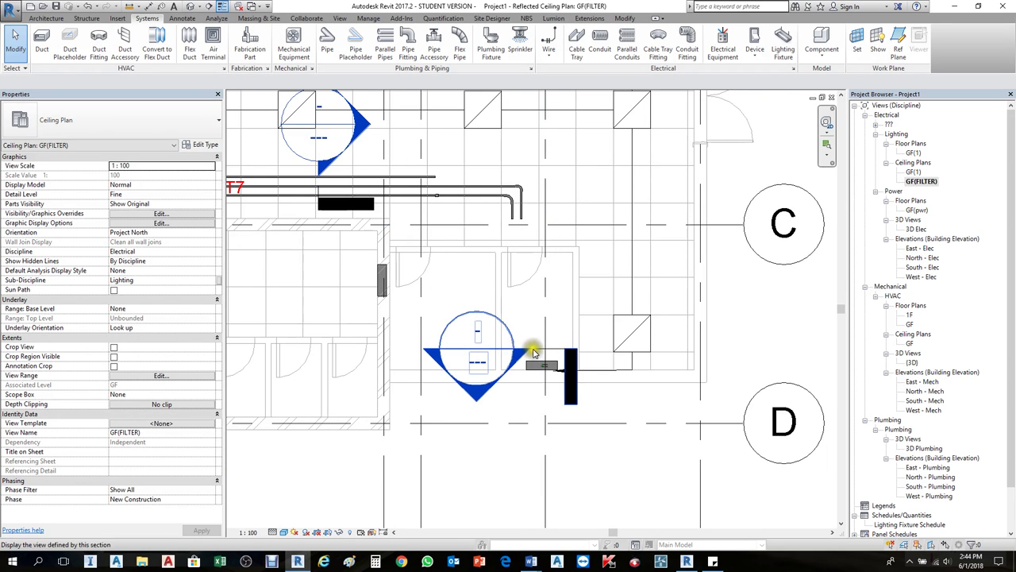
Widen the Section 3 extents beyond panelboard P-01 toward the nearby lighting fixture.
{"action": "left_click", "coordinate": [566, 357]}
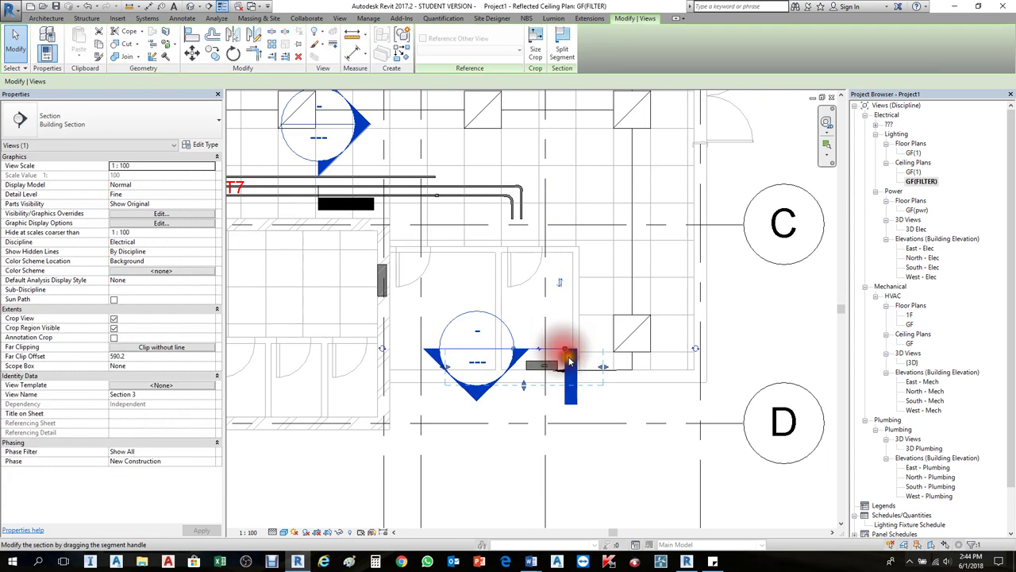
{"action": "scroll", "coordinate": [568, 362], "scroll_direction": "up", "scroll_amount": 2}
{"action": "left_click", "coordinate": [529, 336]}
{"action": "left_click", "coordinate": [582, 371]}
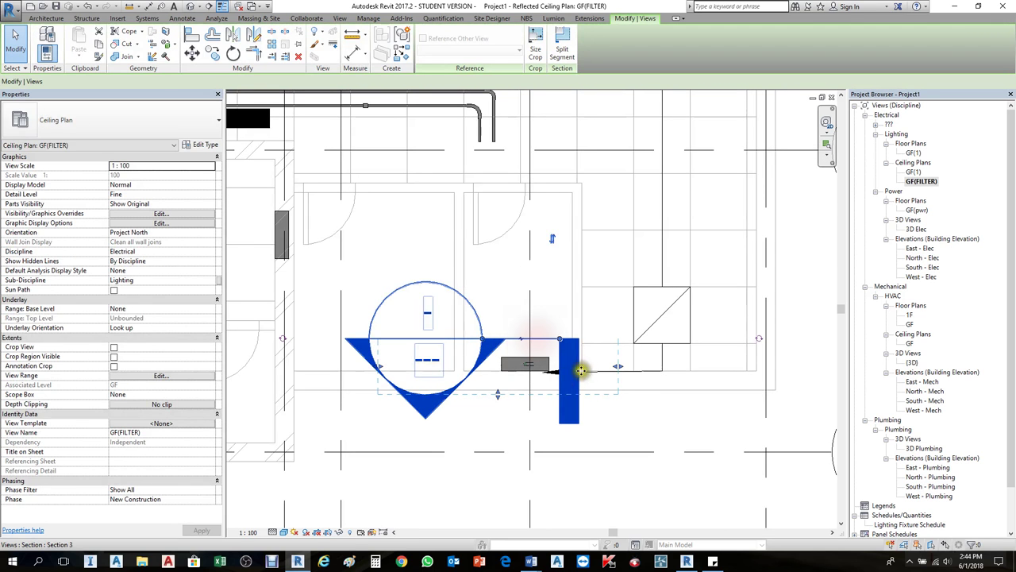
{"action": "left_click_drag", "start_coordinate": [617, 366], "coordinate": [651, 365]}
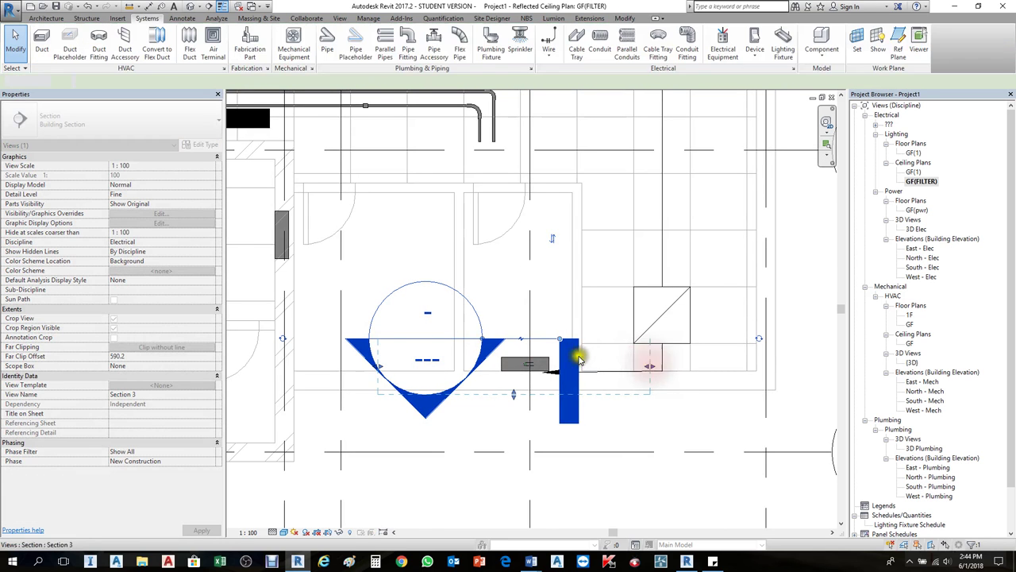
{"action": "scroll", "coordinate": [579, 359], "scroll_direction": "down", "scroll_amount": 2}
{"action": "key", "text": "Escape"}
Close the 3D view, Section 1 and Section 2 to bring up the Section 3 view of panelboard P-01's conduit.
{"action": "left_click", "coordinate": [520, 193]}
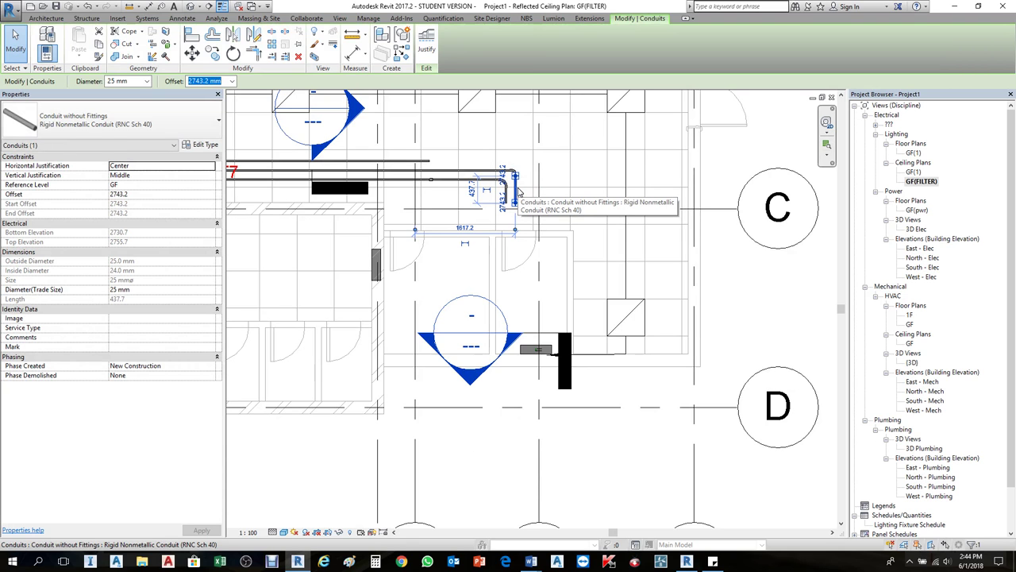
{"action": "key", "text": "ctrl+Tab"}
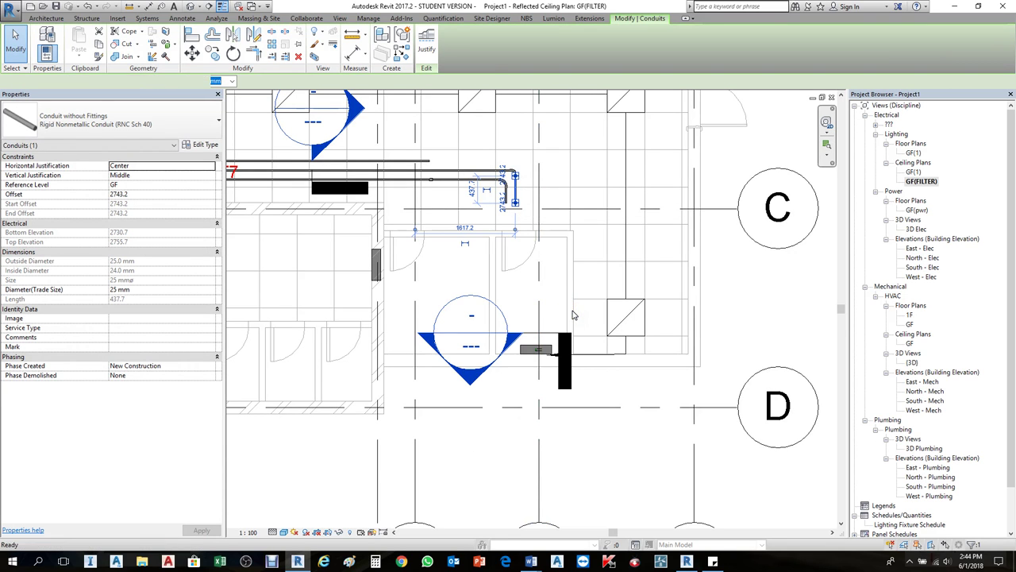
{"action": "key", "text": "ctrl+Tab"}
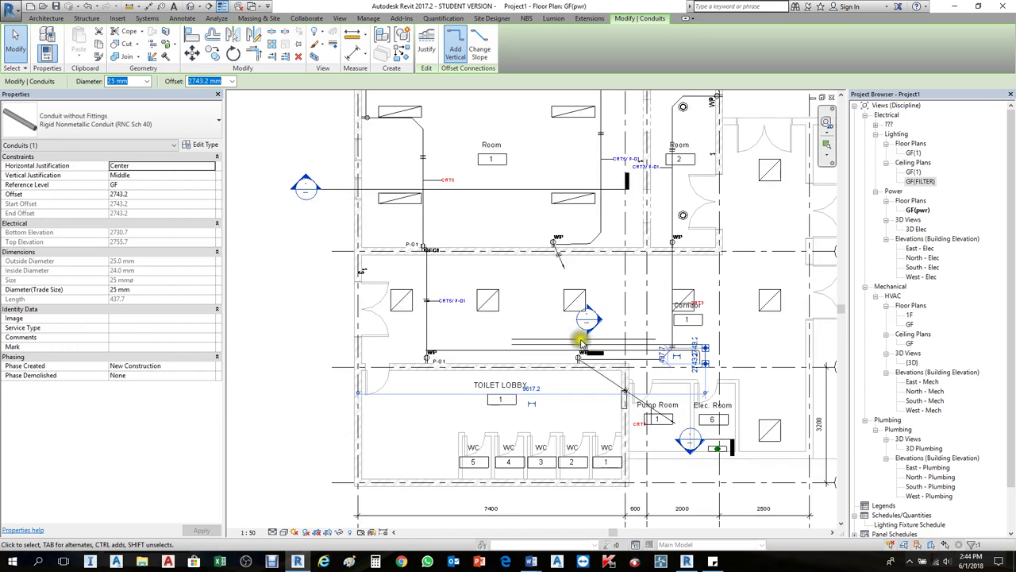
{"action": "key", "text": "ctrl+Tab"}
{"action": "key", "text": "ctrl+Tab"}
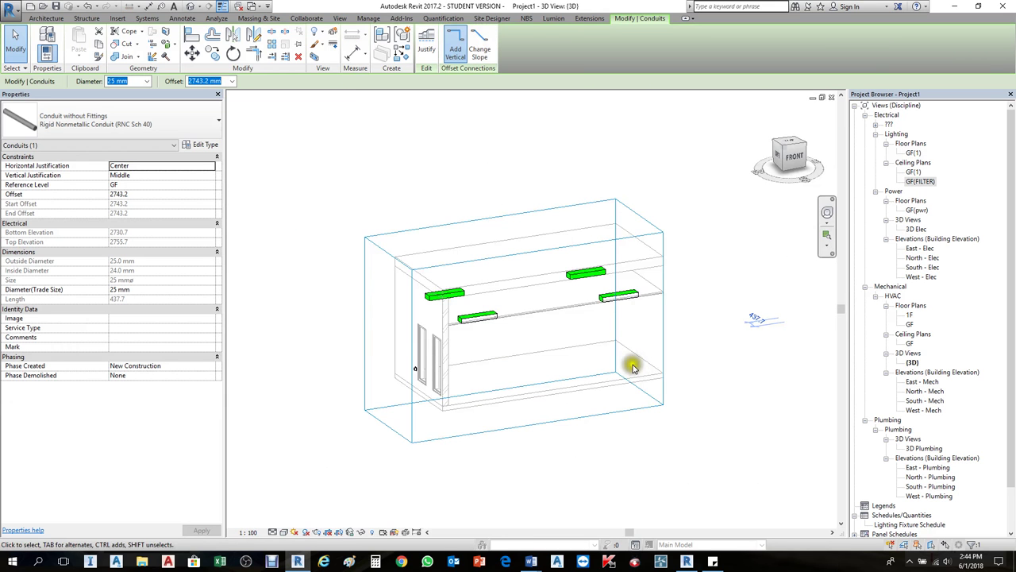
{"action": "left_click", "coordinate": [832, 98]}
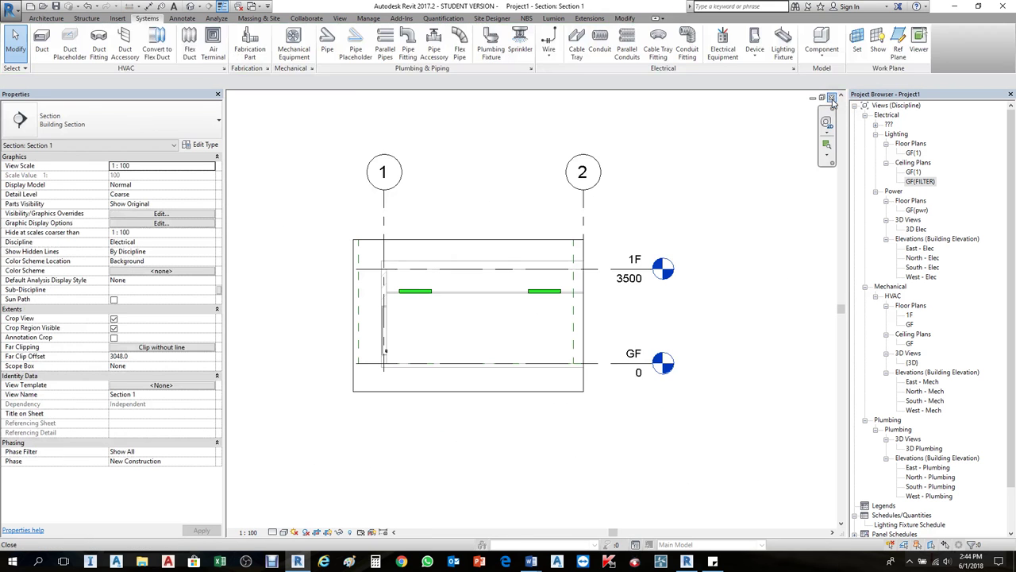
{"action": "left_click", "coordinate": [832, 98]}
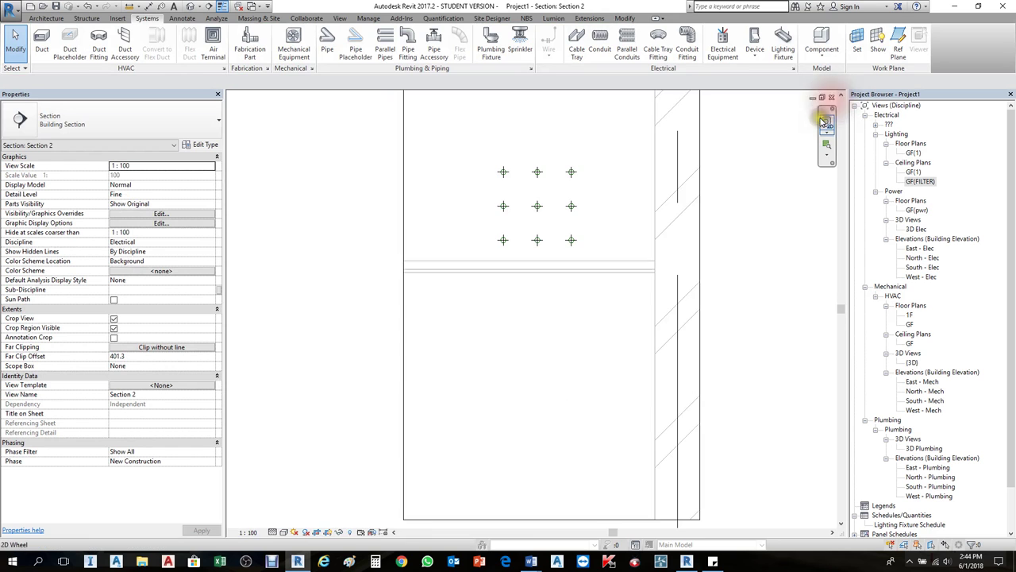
{"action": "left_click", "coordinate": [831, 98]}
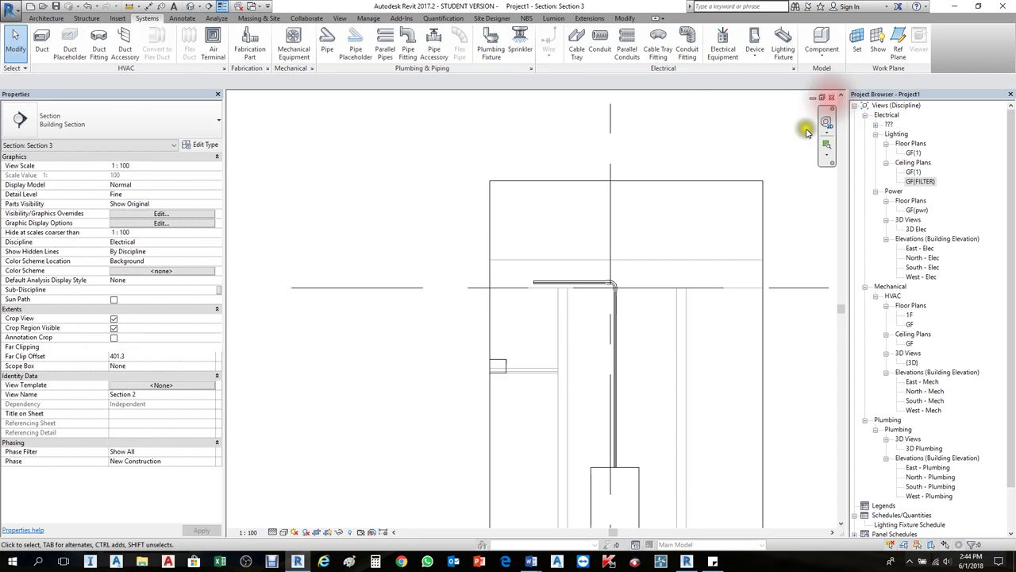
Set the offset of the horizontal conduit above panelboard P-01 to 2743 mm in Section 3.
{"action": "left_click", "coordinate": [571, 275]}
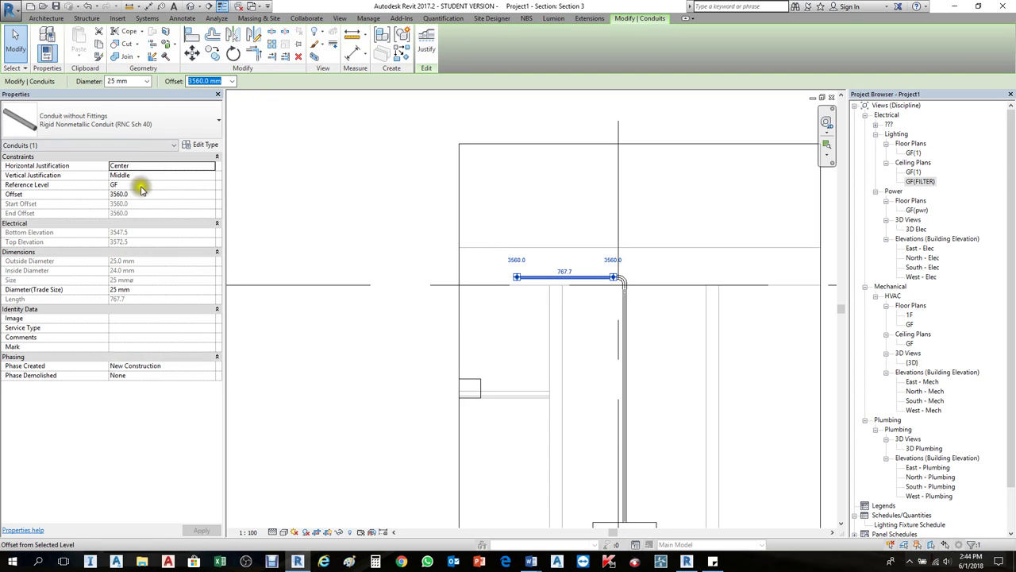
{"action": "double_click", "coordinate": [146, 196]}
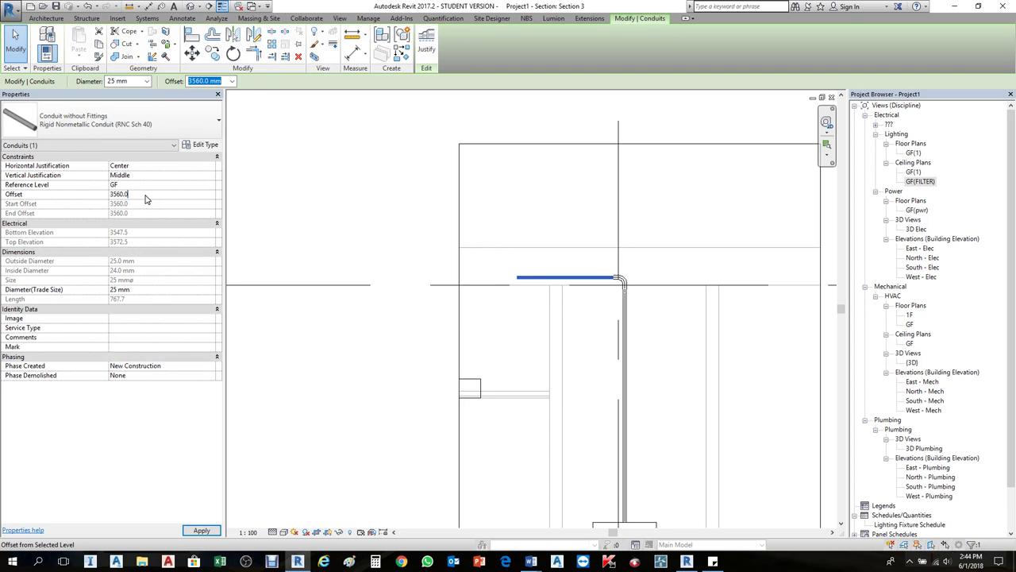
{"action": "mouse_move", "coordinate": [146, 196]}
{"action": "left_mouse_down"}
{"action": "mouse_move", "coordinate": [90, 193]}
{"action": "mouse_move", "coordinate": [103, 194]}
{"action": "left_mouse_up"}
{"action": "type", "text": "2743"}
{"action": "left_click", "coordinate": [346, 215]}
{"action": "scroll", "coordinate": [652, 288], "scroll_direction": "up", "scroll_amount": 4}
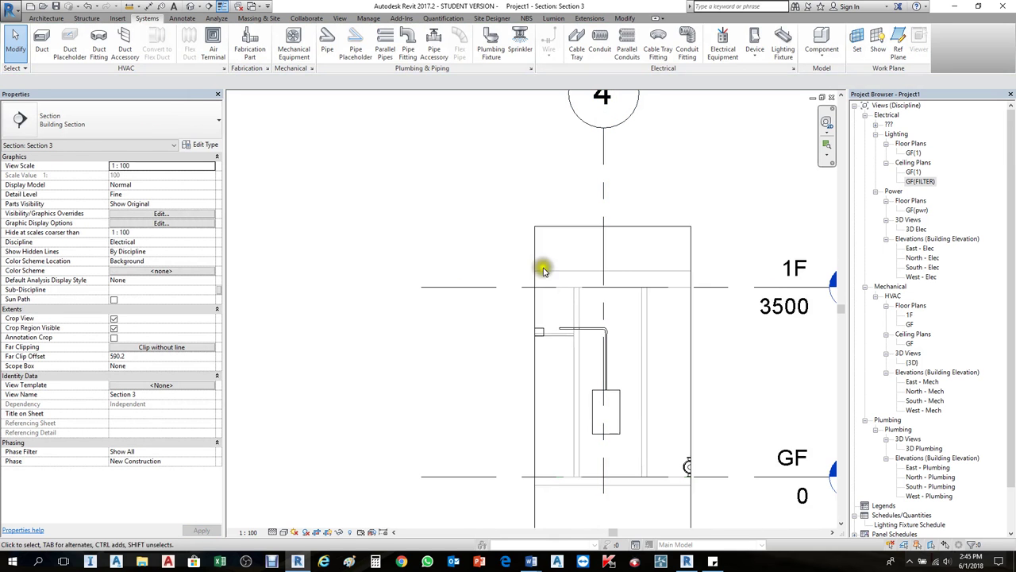
Widen the Section 3 crop region past grid 5 to include the nearby lighting fixture.
{"action": "left_click", "coordinate": [537, 258]}
{"action": "scroll", "coordinate": [543, 262], "scroll_direction": "down", "scroll_amount": 3}
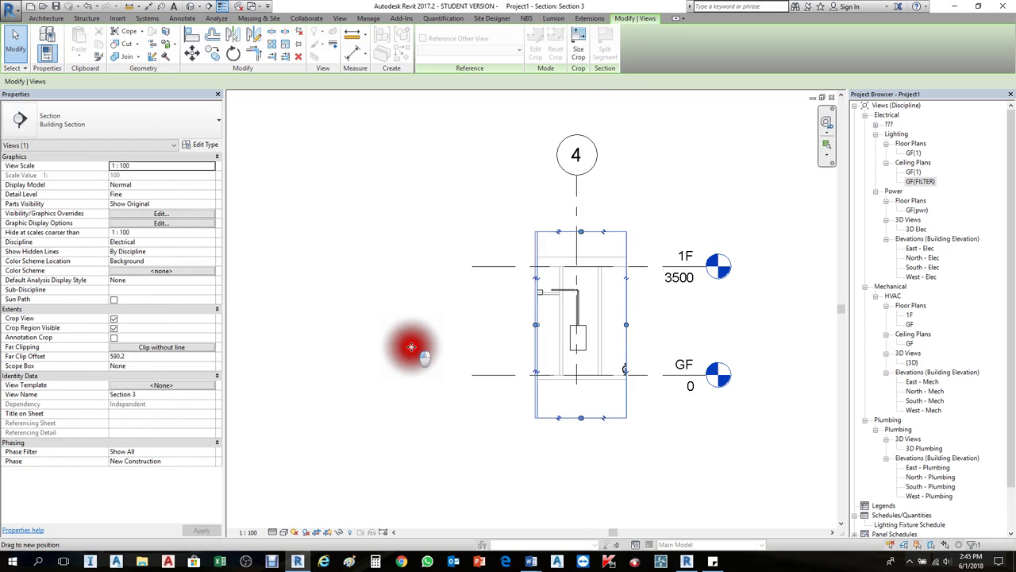
{"action": "left_click_drag", "start_coordinate": [411, 347], "coordinate": [408, 324]}
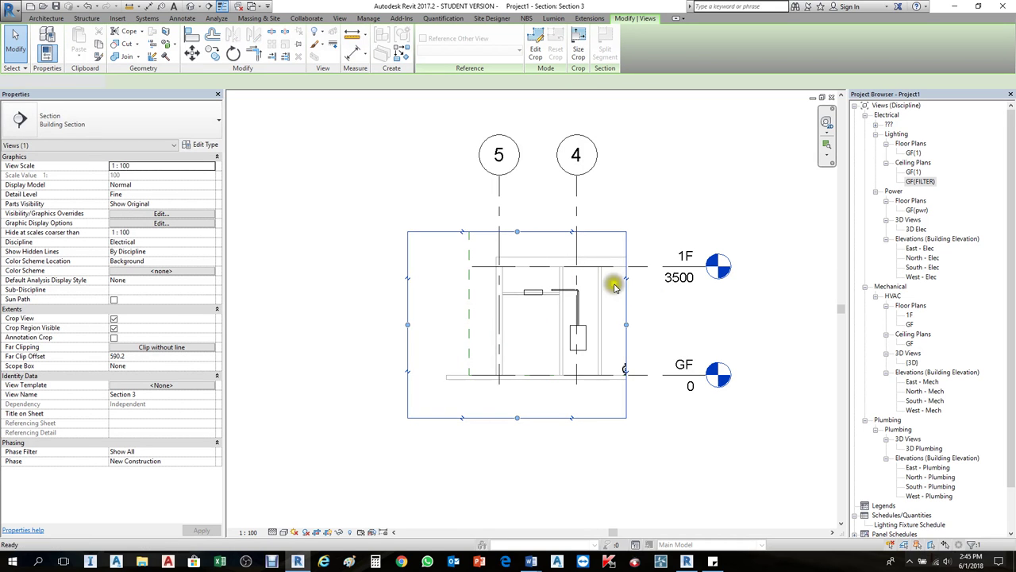
Extend the outermost conduit's leg near grid C in the GF(FILTER) ceiling plan to about 2792 mm, level with panelboard P-01's conduit.
{"action": "key", "text": "ctrl+Tab"}
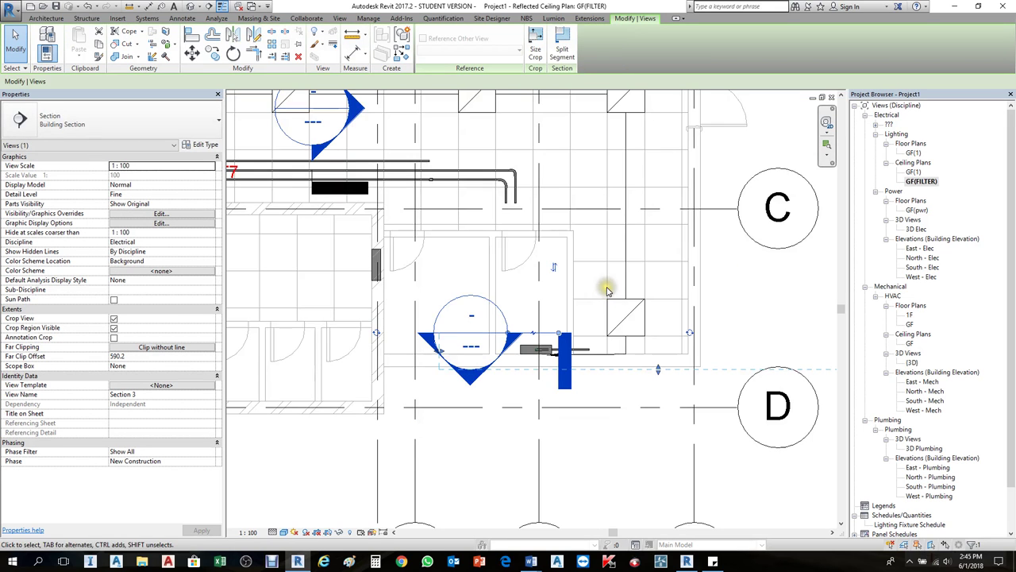
{"action": "left_click", "coordinate": [514, 188]}
{"action": "scroll", "coordinate": [520, 238], "scroll_direction": "up", "scroll_amount": 2}
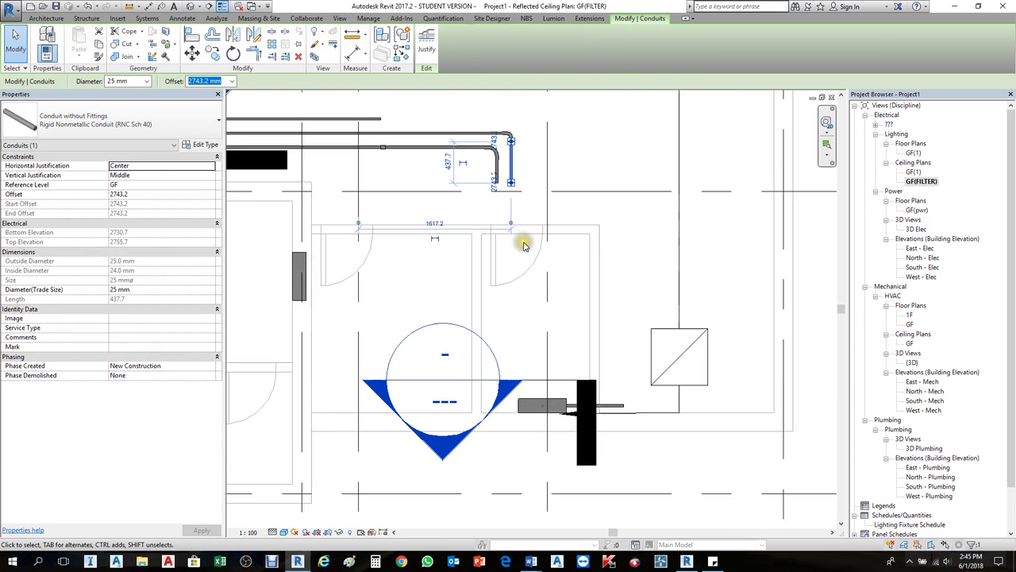
{"action": "left_click_drag", "start_coordinate": [513, 181], "coordinate": [512, 406]}
{"action": "scroll", "coordinate": [635, 389], "scroll_direction": "up", "scroll_amount": 3}
{"action": "scroll", "coordinate": [548, 350], "scroll_direction": "down", "scroll_amount": 4}
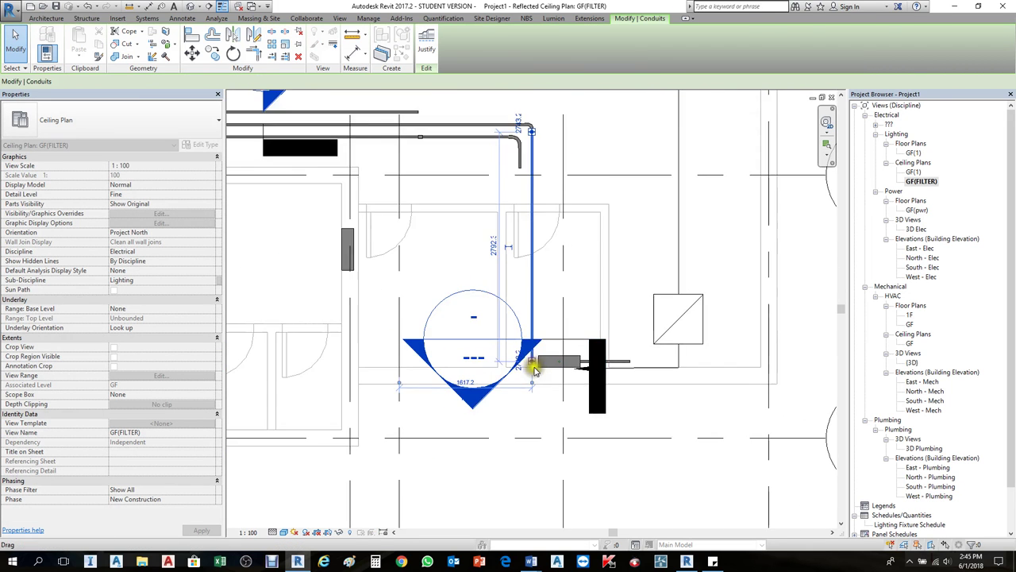
{"action": "key", "text": "Escape"}
{"action": "scroll", "coordinate": [536, 370], "scroll_direction": "down", "scroll_amount": 3}
Lengthen the Section 3 line in the ceiling plan so its tail sits beyond the lighting fixture near panelboard P-01.
{"action": "scroll", "coordinate": [544, 337], "scroll_direction": "up", "scroll_amount": 5}
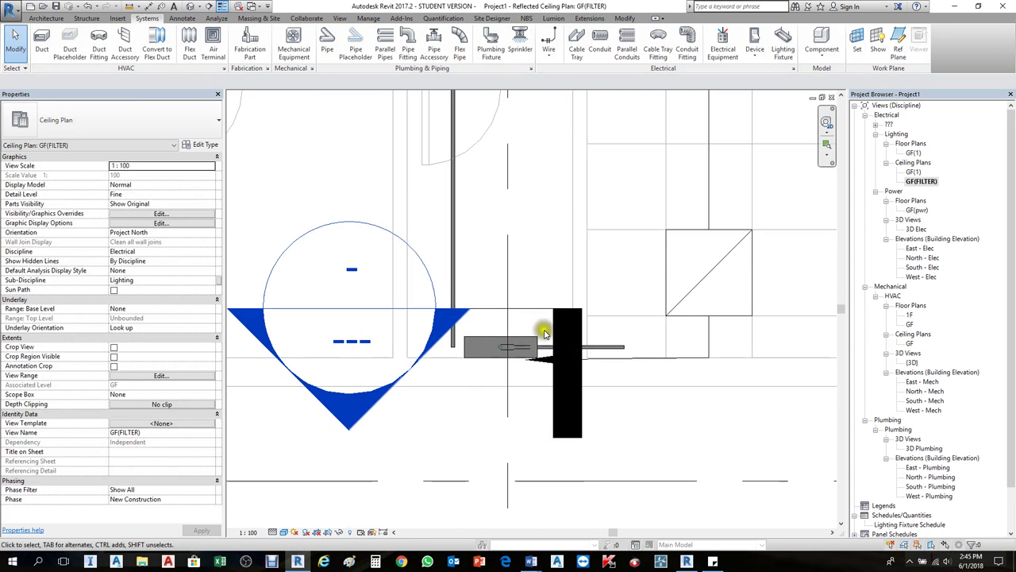
{"action": "left_click", "coordinate": [465, 308]}
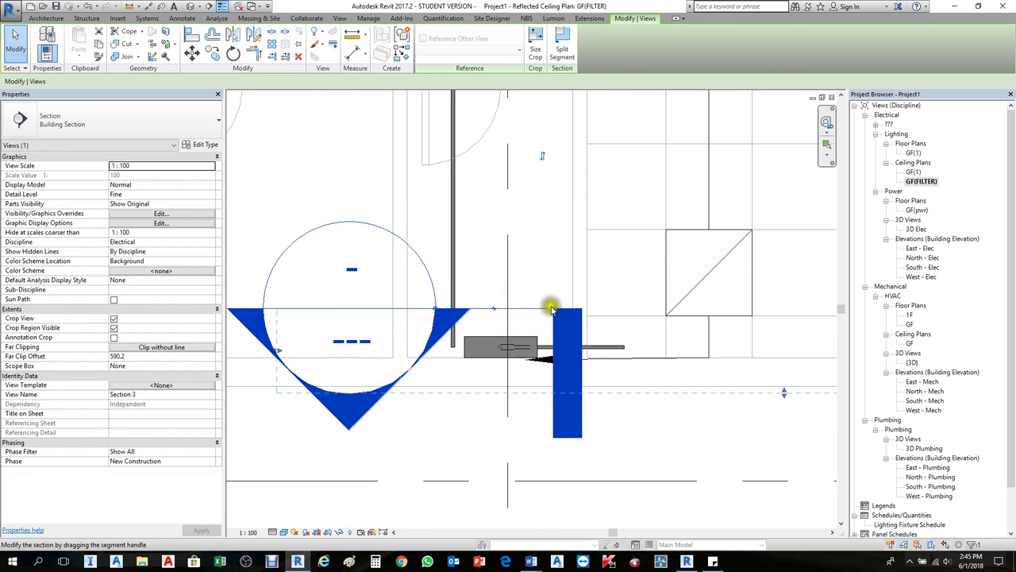
{"action": "left_click_drag", "start_coordinate": [551, 308], "coordinate": [783, 283]}
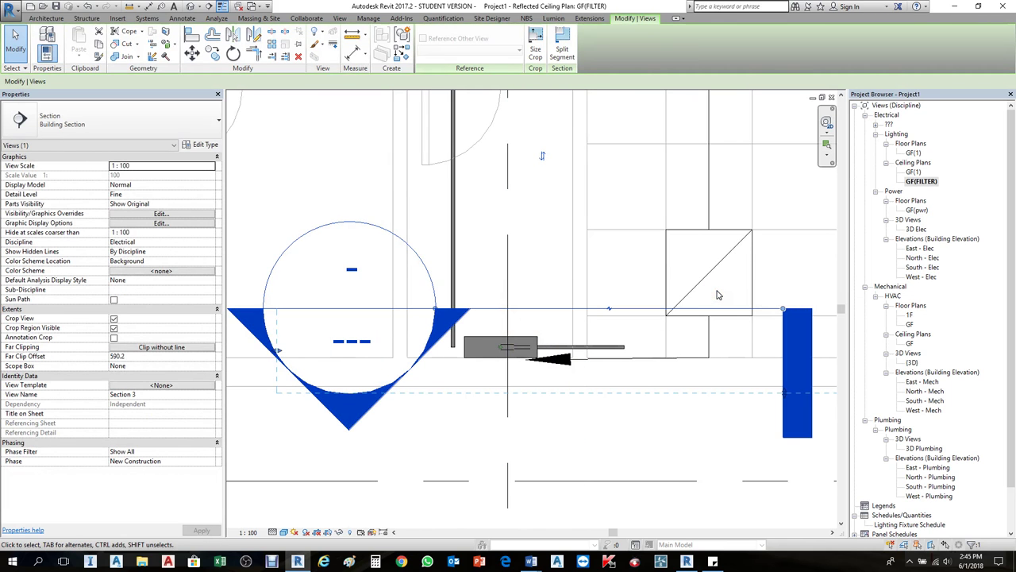
{"action": "scroll", "coordinate": [318, 456], "scroll_direction": "down", "scroll_amount": 3}
{"action": "key", "text": "Escape"}
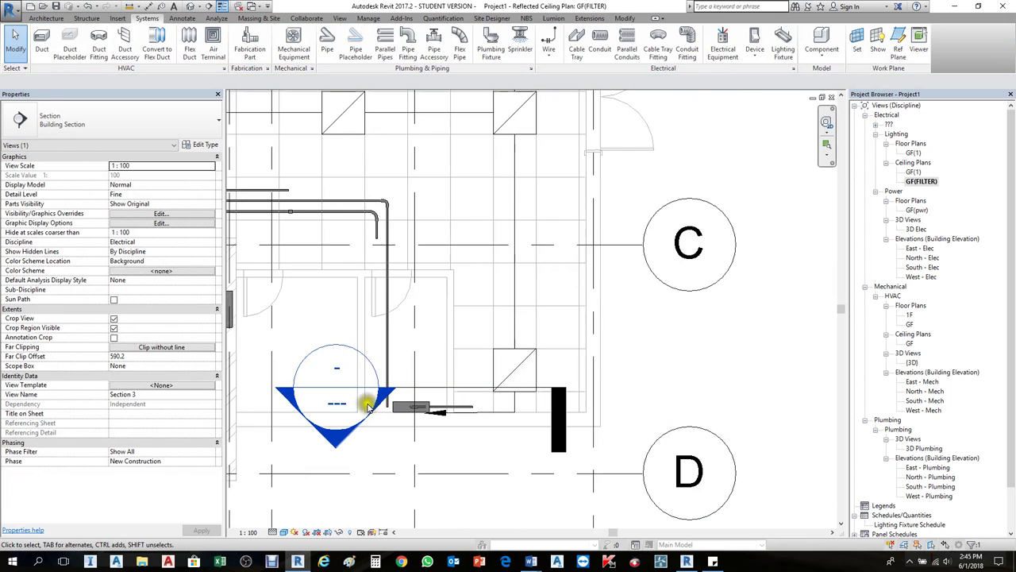
Shift the extended conduit leg sideways, just past the free end of panelboard P-01's horizontal conduit.
{"action": "left_click", "coordinate": [388, 358]}
{"action": "left_click", "coordinate": [384, 350]}
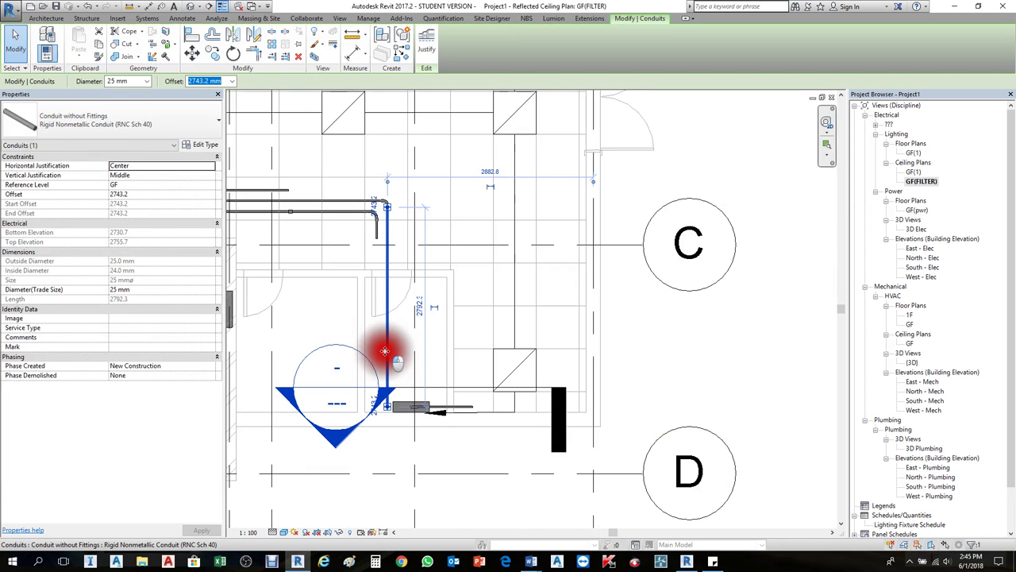
{"action": "left_click_drag", "start_coordinate": [385, 350], "coordinate": [479, 348]}
{"action": "key", "text": "Escape"}
Trim the panelboard's horizontal conduit and the long conduit leg to a corner, joining them with an elbow.
{"action": "scroll", "coordinate": [457, 405], "scroll_direction": "up", "scroll_amount": 4}
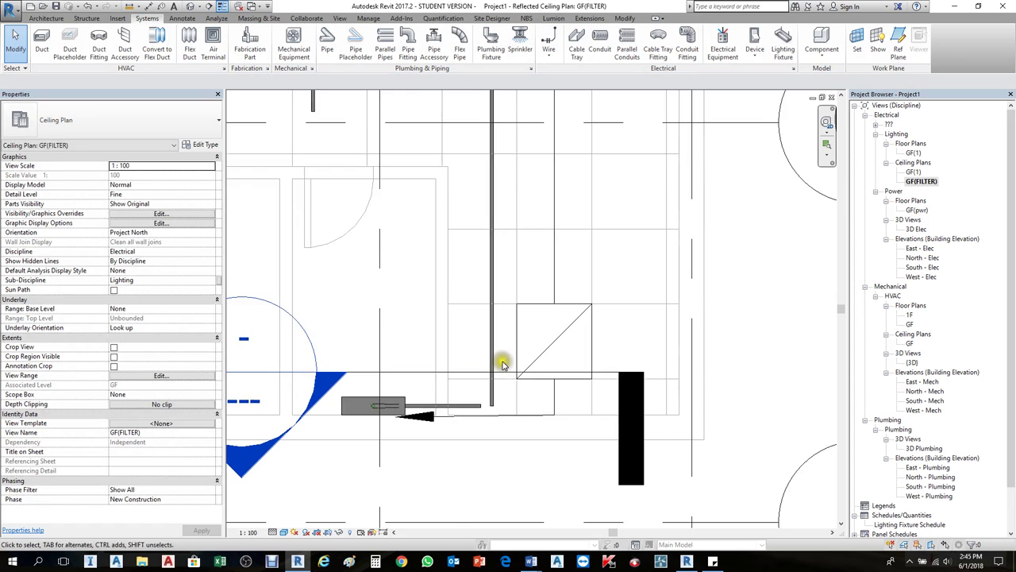
{"action": "scroll", "coordinate": [458, 411], "scroll_direction": "up", "scroll_amount": 3}
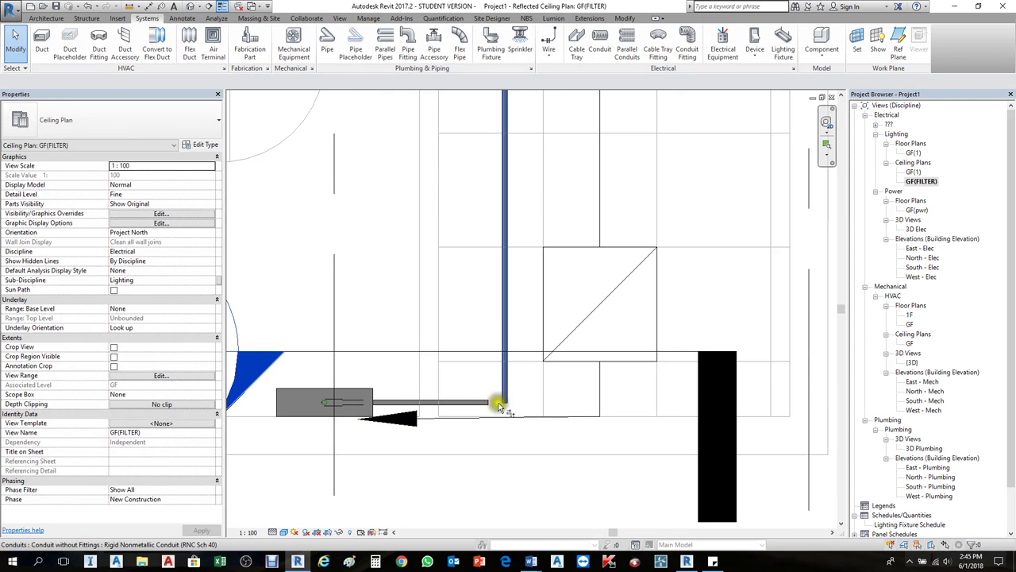
{"action": "key", "text": "t"}
{"action": "key", "text": "r"}
{"action": "left_click", "coordinate": [469, 404]}
{"action": "left_click", "coordinate": [498, 377]}
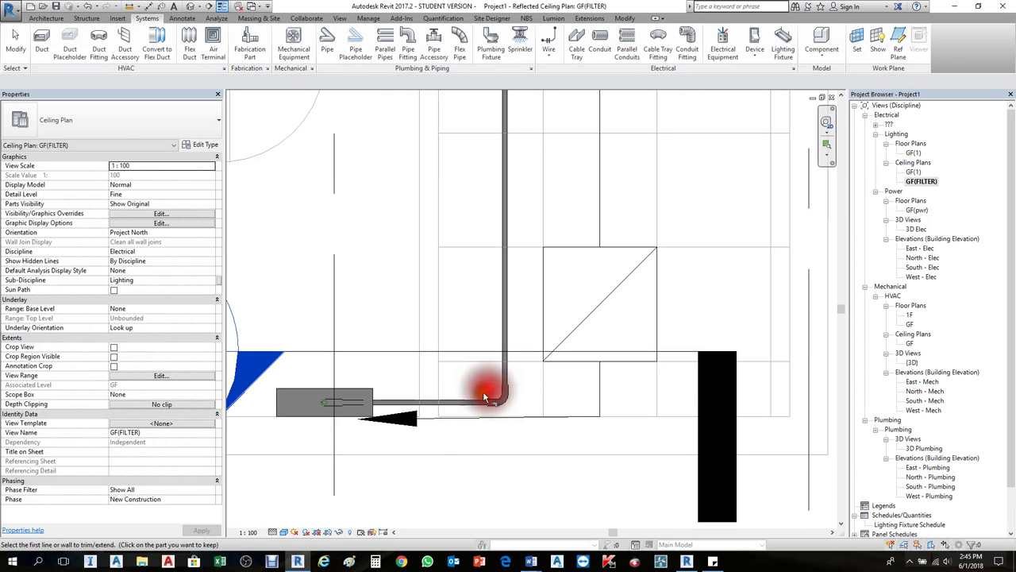
{"action": "scroll", "coordinate": [624, 408], "scroll_direction": "down", "scroll_amount": 4}
{"action": "key", "text": "Escape"}
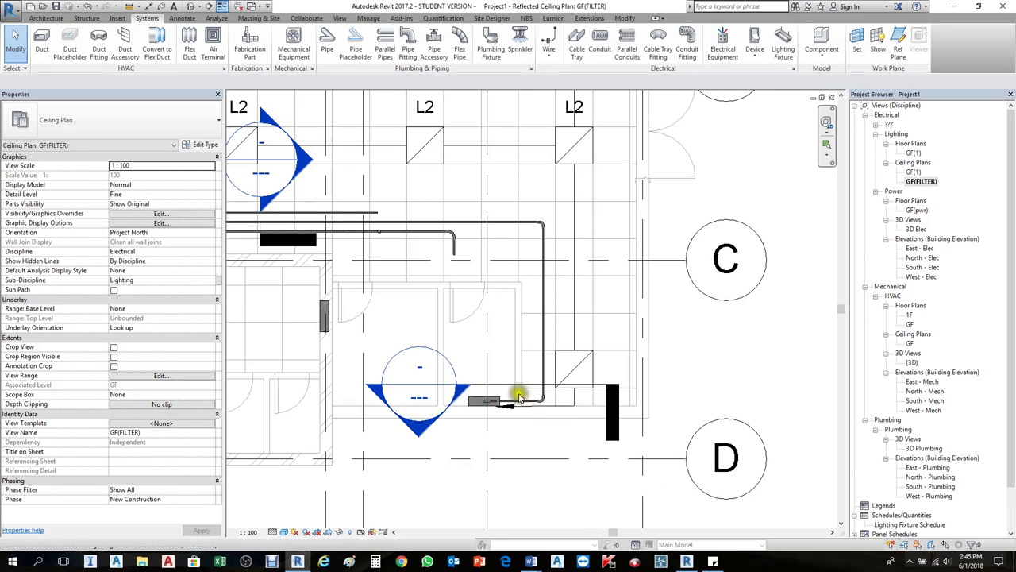
Show panelboard P-01 and its connected conduit run in a section-boxed 3D view at Fine detail level.
{"action": "scroll", "coordinate": [453, 226], "scroll_direction": "up", "scroll_amount": 2}
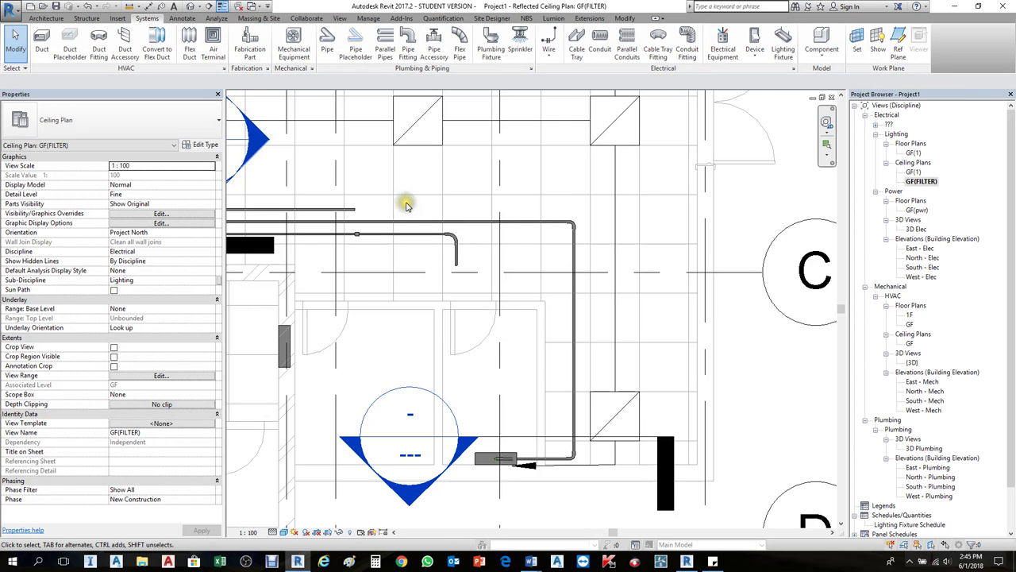
{"action": "left_click_drag", "start_coordinate": [406, 206], "coordinate": [572, 458]}
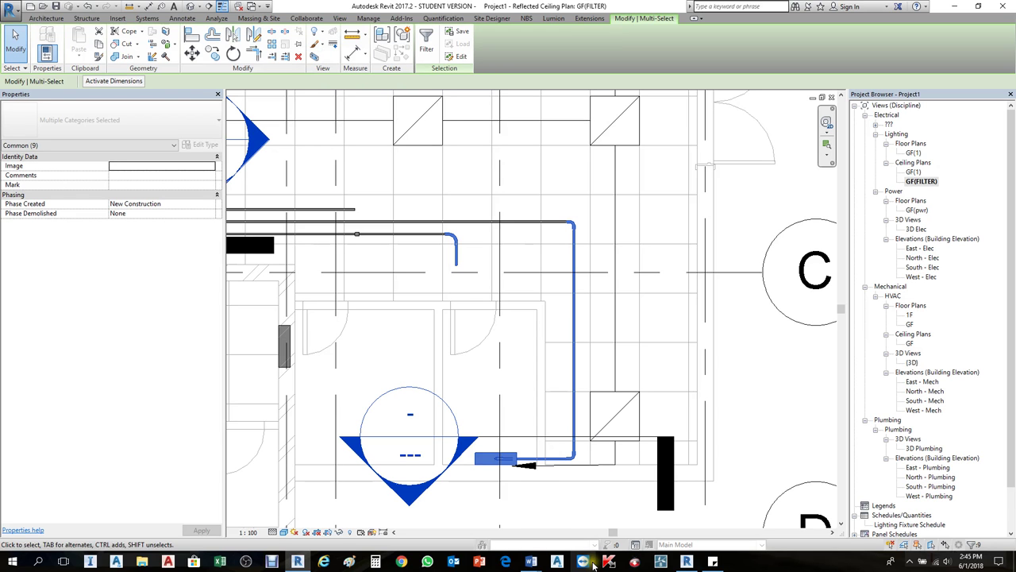
{"action": "key", "text": "x"}
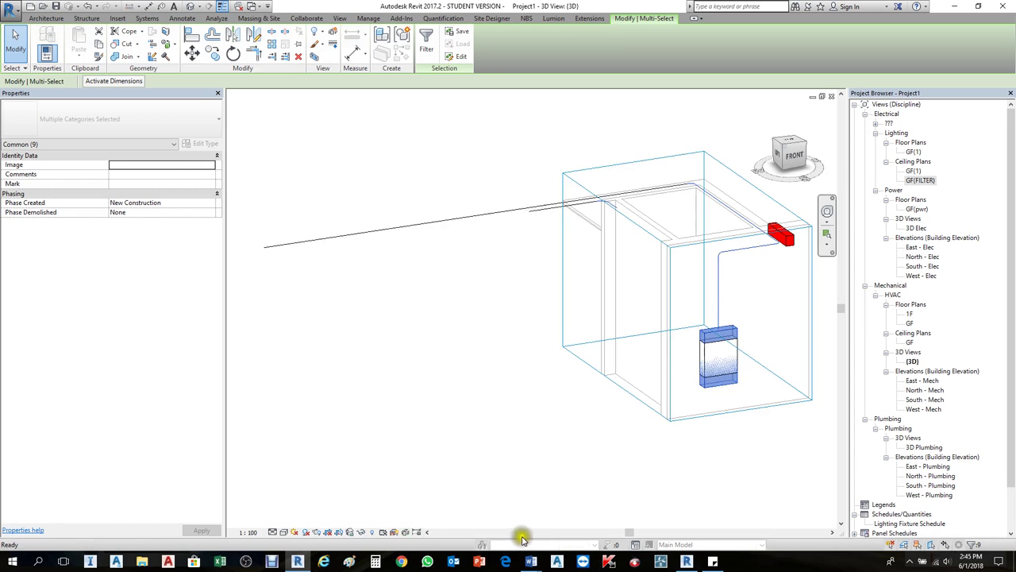
{"action": "scroll", "coordinate": [675, 403], "scroll_direction": "up", "scroll_amount": 2}
{"action": "middle_click_drag", "start_coordinate": [667, 402], "coordinate": [424, 422]}
{"action": "scroll", "coordinate": [438, 422], "scroll_direction": "down", "scroll_amount": 1}
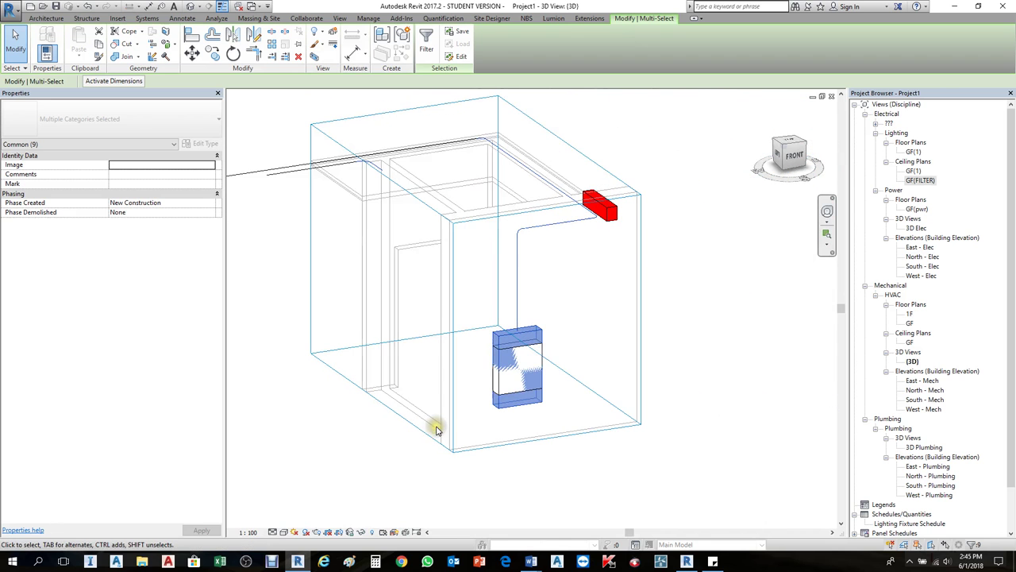
{"action": "left_click", "coordinate": [276, 533]}
{"action": "left_click", "coordinate": [277, 520]}
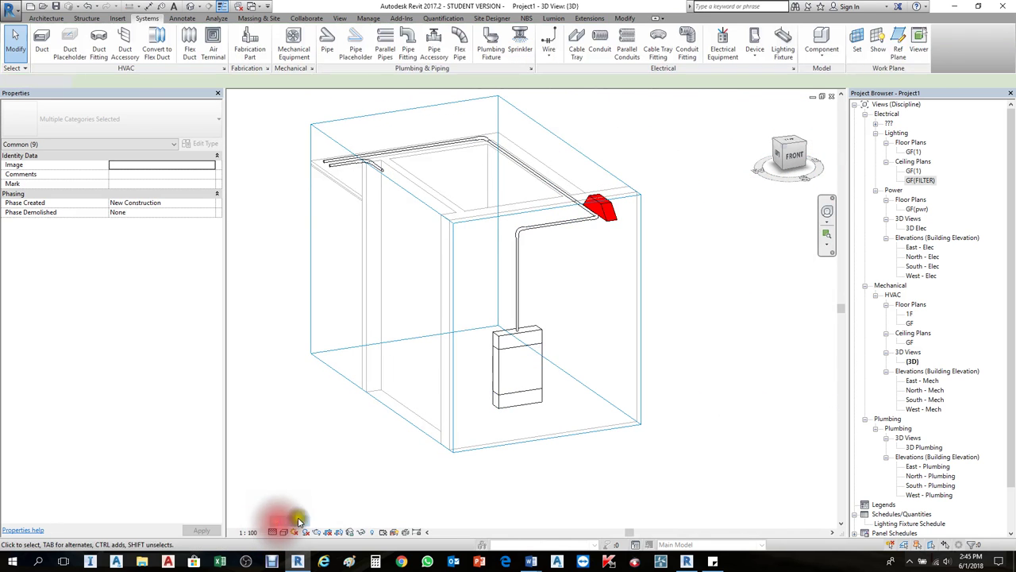
Examine the conduit run in 3D, from its elbows near the lighting fixture down to panelboard P-01's top face.
{"action": "scroll", "coordinate": [474, 304], "scroll_direction": "up", "scroll_amount": 2}
{"action": "scroll", "coordinate": [476, 306], "scroll_direction": "up", "scroll_amount": 2}
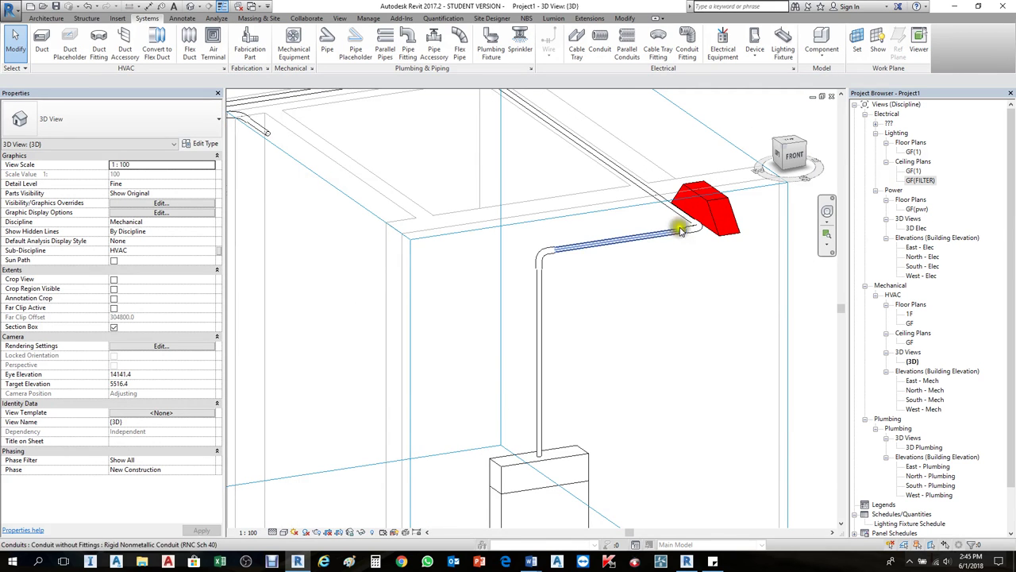
{"action": "scroll", "coordinate": [527, 284], "scroll_direction": "down", "scroll_amount": 3}
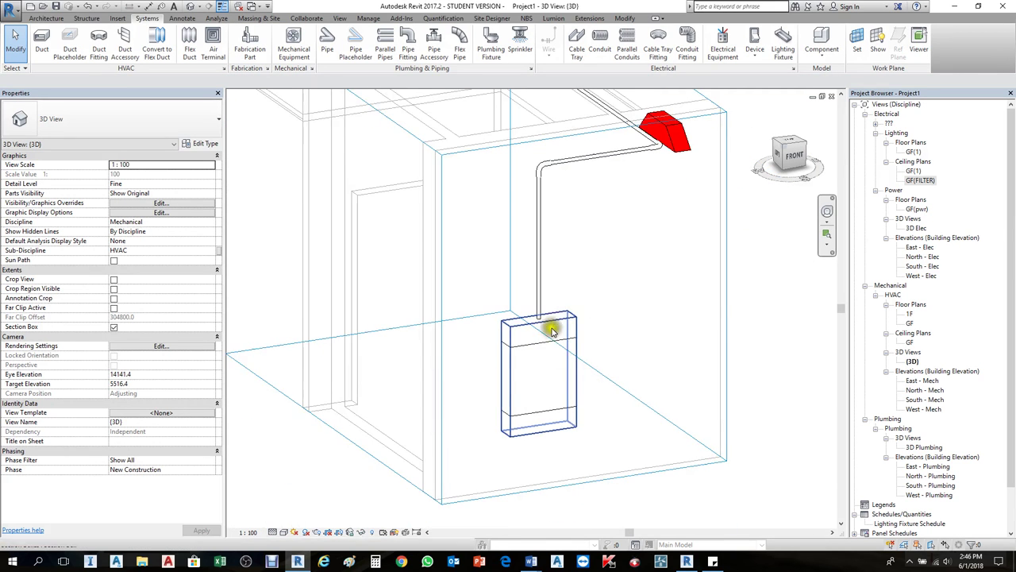
{"action": "scroll", "coordinate": [500, 349], "scroll_direction": "up", "scroll_amount": 3}
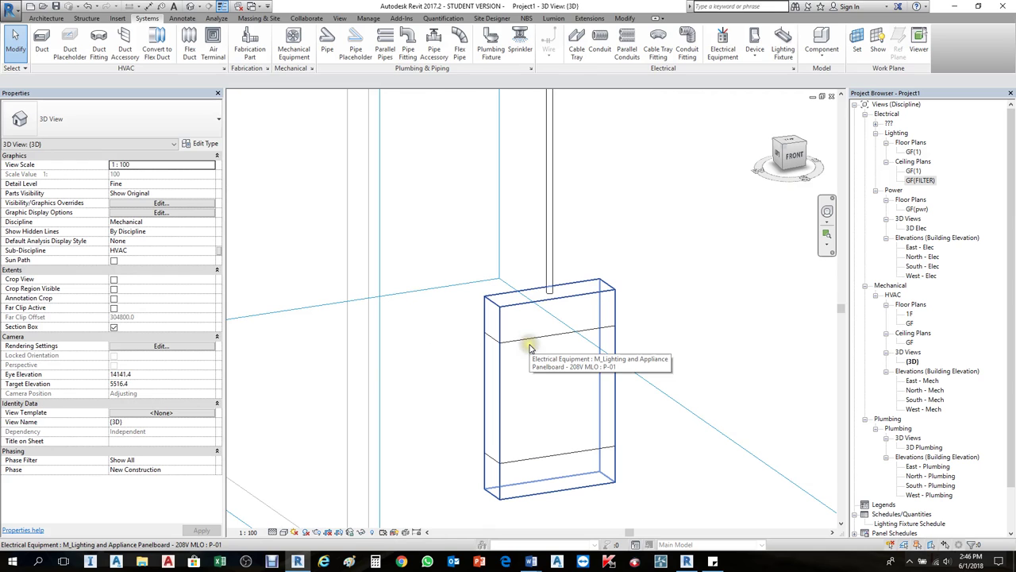
{"action": "left_click", "coordinate": [529, 325]}
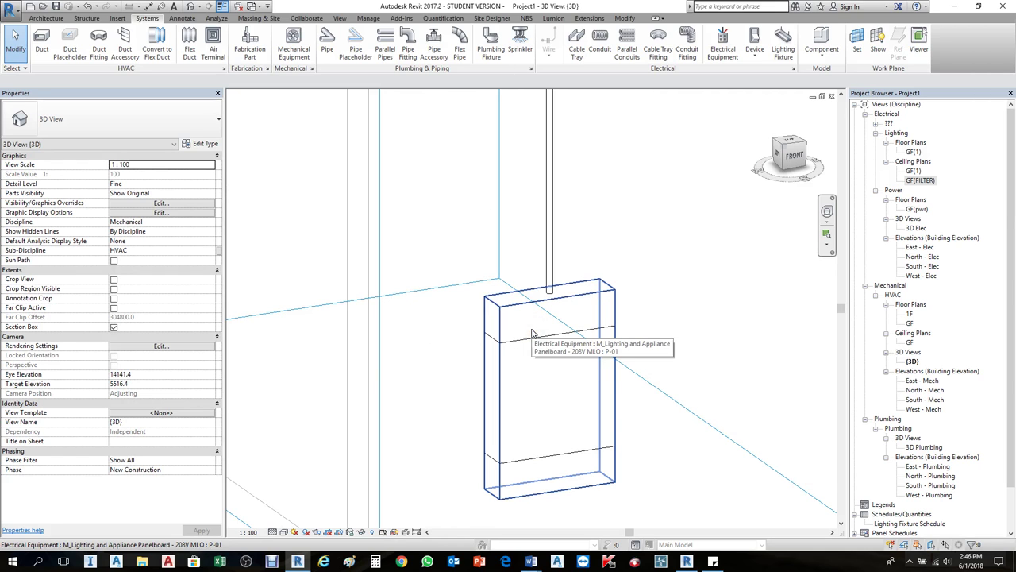
{"action": "left_click", "coordinate": [531, 332]}
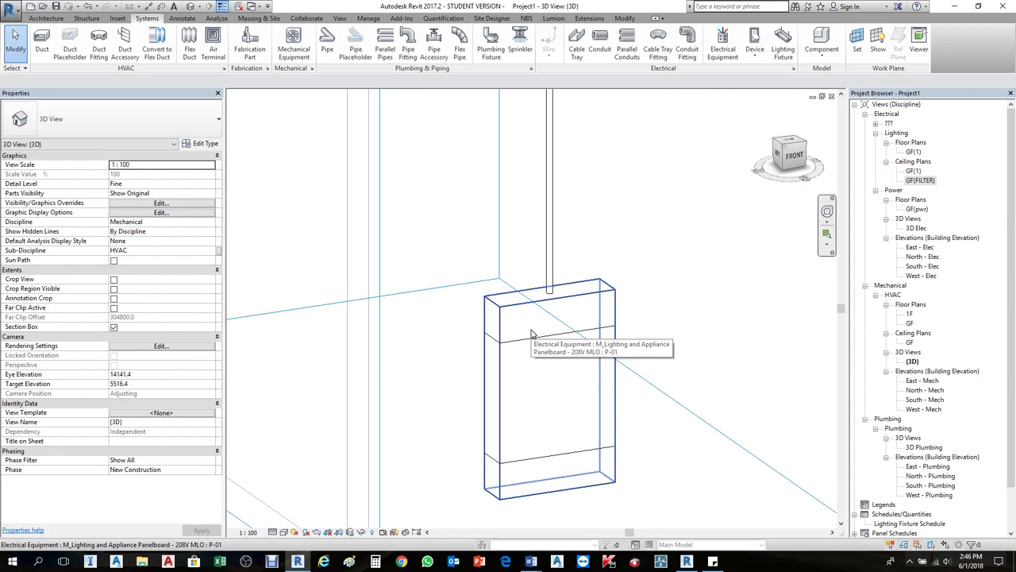
{"action": "scroll", "coordinate": [532, 334], "scroll_direction": "down", "scroll_amount": 3}
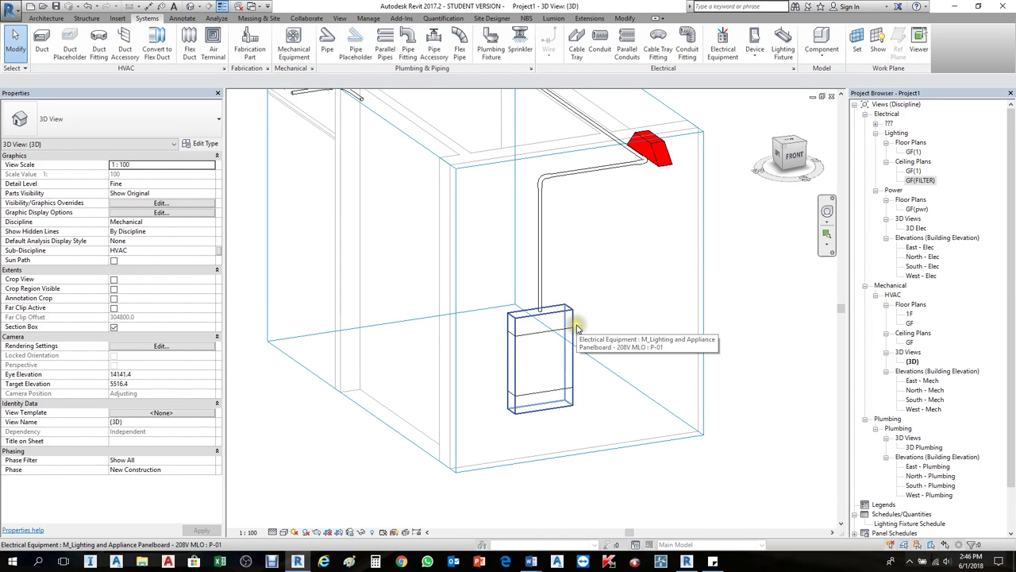
{"action": "scroll", "coordinate": [577, 329], "scroll_direction": "down", "scroll_amount": 1}
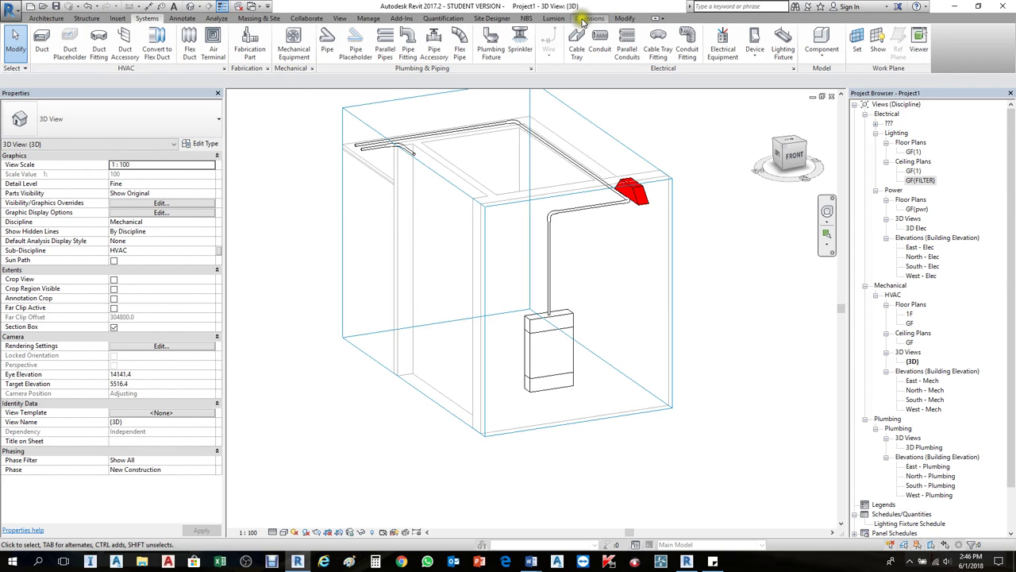
Bring up the view template commands to manage the project's view templates.
{"action": "left_click", "coordinate": [338, 18]}
{"action": "left_click", "coordinate": [58, 63]}
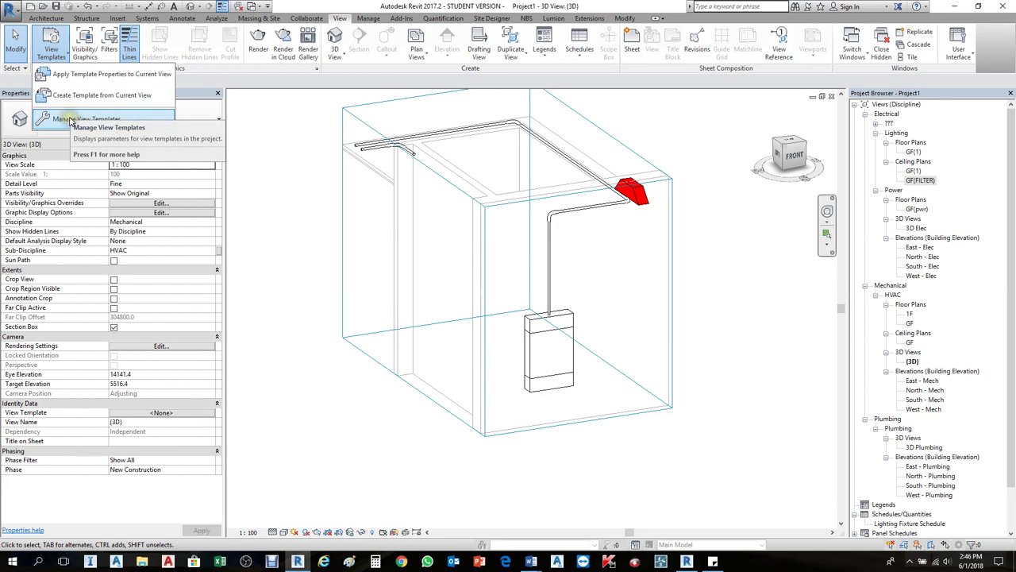
Choose the ELEC. SECTION VIEW template for the current 3D view and open its RVT link visibility overrides.
{"action": "left_click", "coordinate": [87, 73]}
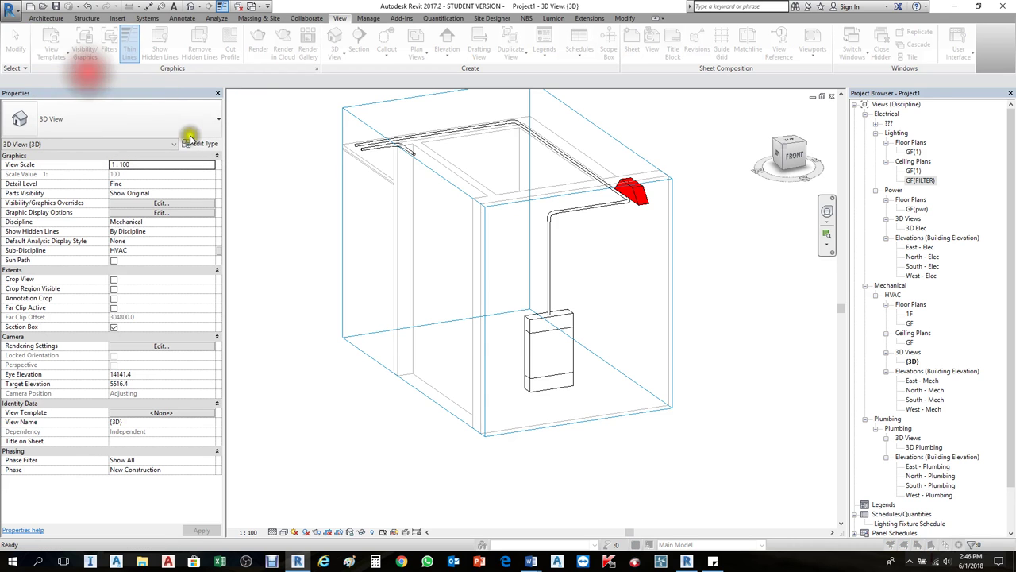
{"action": "left_click", "coordinate": [529, 183]}
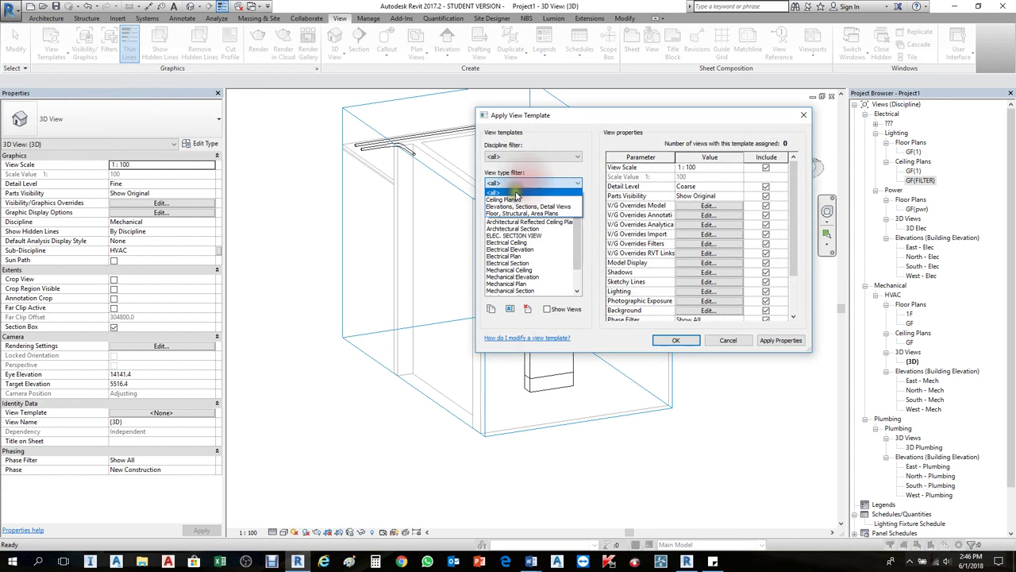
{"action": "left_click", "coordinate": [512, 230]}
{"action": "left_click", "coordinate": [514, 236]}
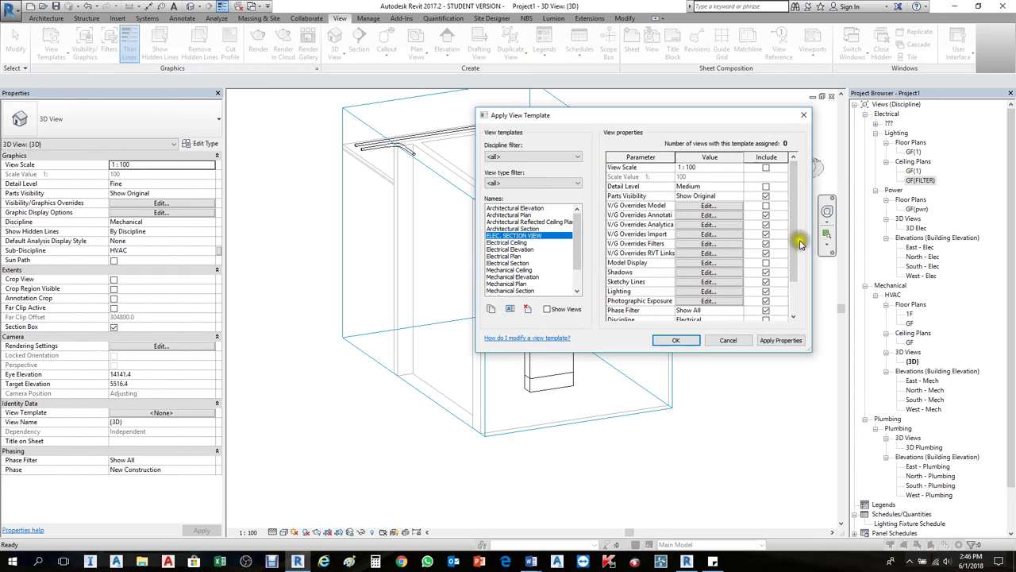
{"action": "left_click_drag", "start_coordinate": [791, 241], "coordinate": [796, 279]}
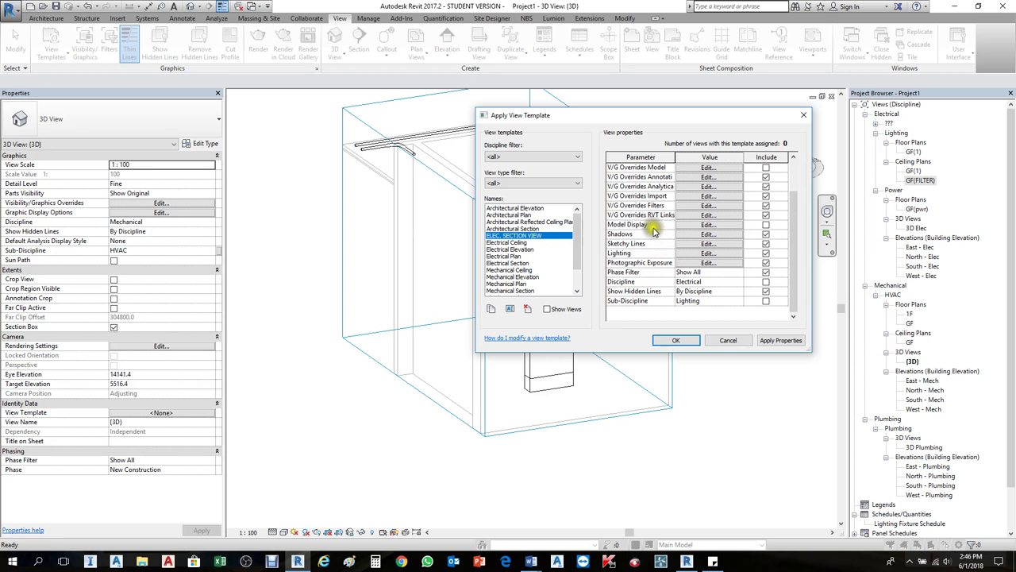
{"action": "left_click", "coordinate": [699, 216]}
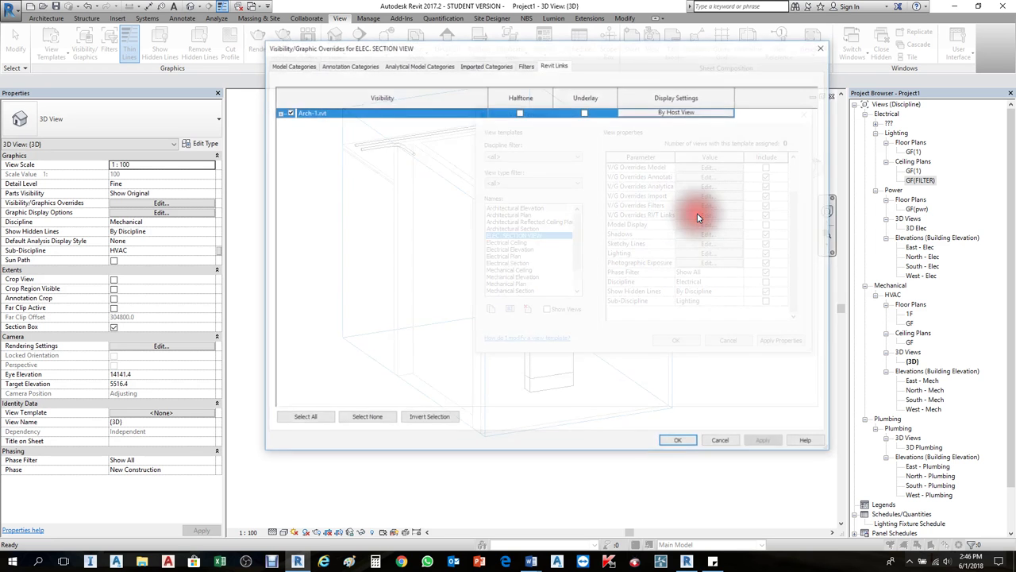
{"action": "left_click_drag", "start_coordinate": [639, 50], "coordinate": [426, 242]}
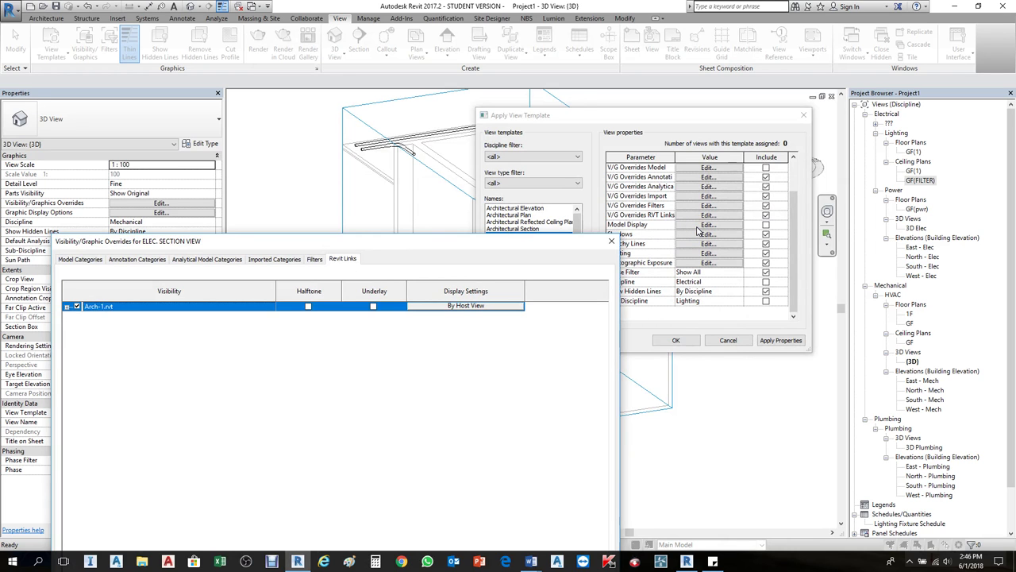
Set the Arch-1.rvt link's display settings to Custom, including custom model categories.
{"action": "left_click", "coordinate": [461, 309]}
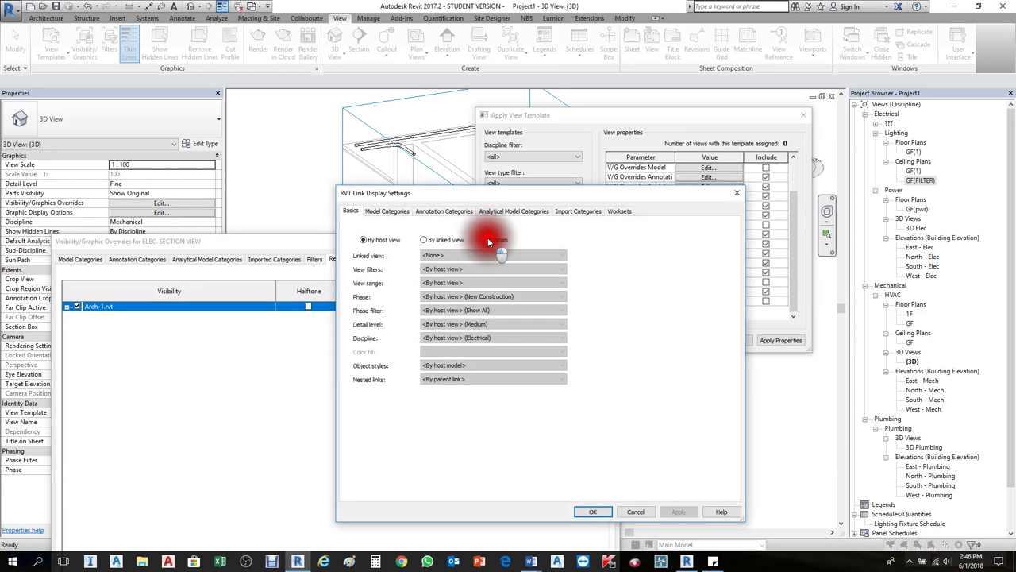
{"action": "left_click", "coordinate": [487, 240]}
{"action": "left_click", "coordinate": [387, 210]}
{"action": "left_click", "coordinate": [481, 228]}
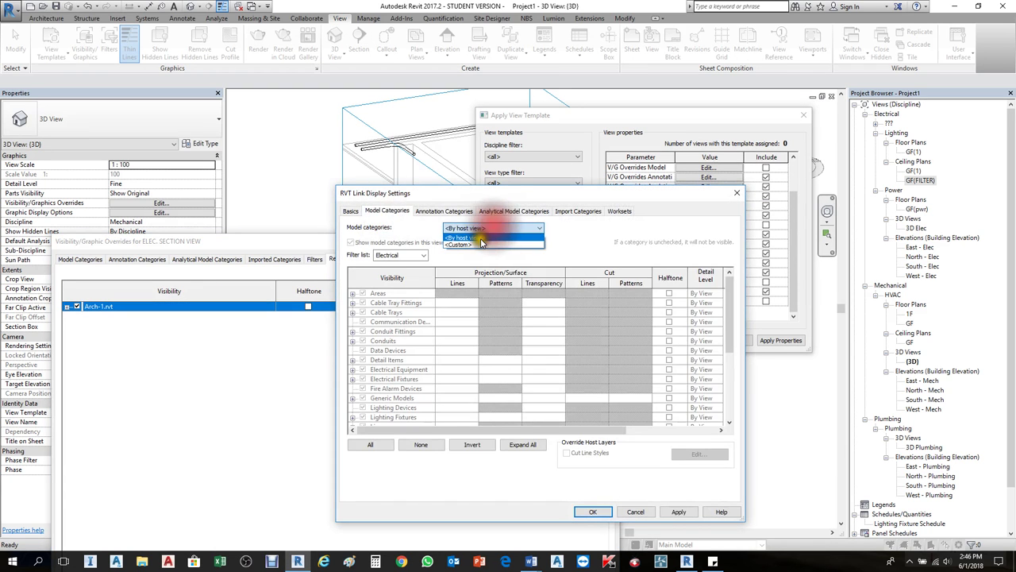
{"action": "left_click", "coordinate": [481, 244]}
Turn off the Electrical Equipment category for the Arch-1.rvt link and confirm its display settings.
{"action": "left_click", "coordinate": [387, 340]}
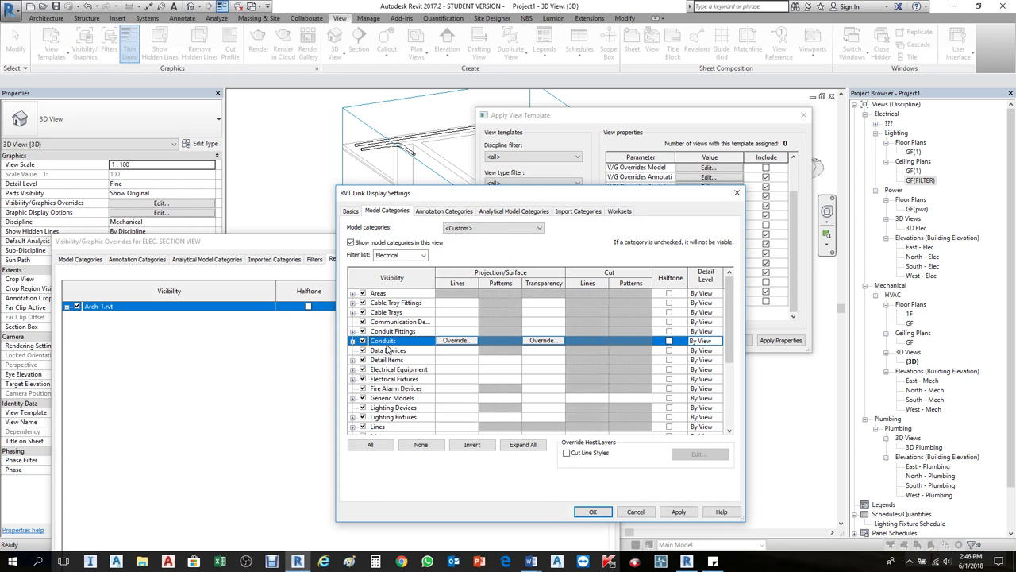
{"action": "key", "text": "Down"}
{"action": "key", "text": "Down"}
{"action": "key", "text": "Down"}
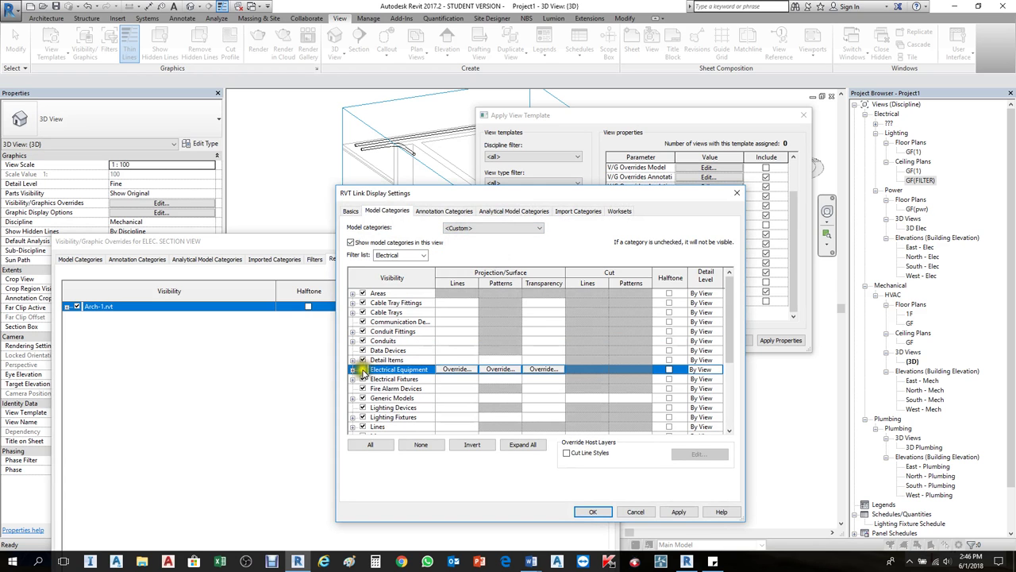
{"action": "left_click", "coordinate": [363, 369]}
{"action": "left_click", "coordinate": [679, 511]}
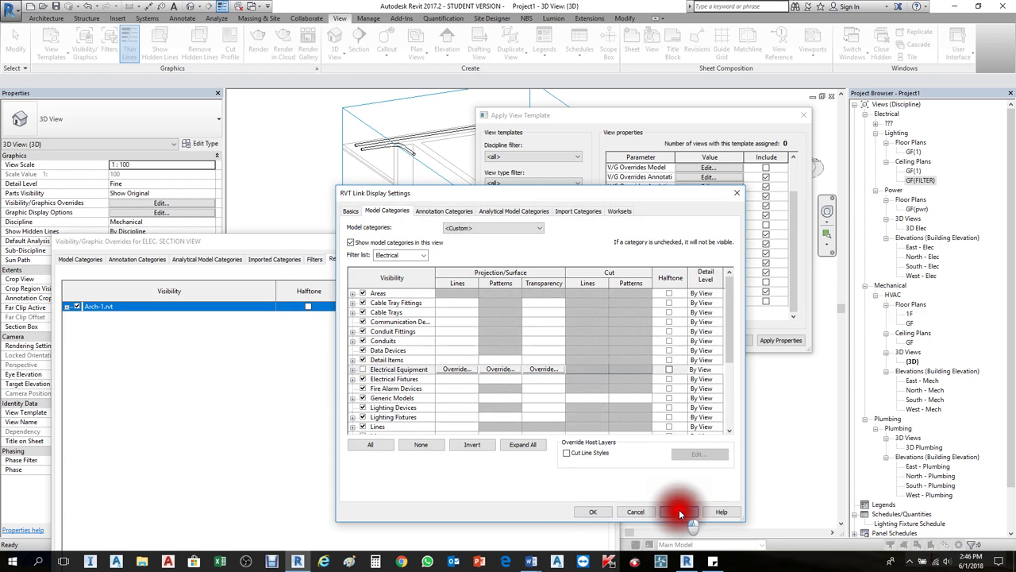
{"action": "left_click", "coordinate": [593, 511]}
Accept the template's link overrides and apply the ELEC. SECTION VIEW template properties to the 3D view.
{"action": "left_click_drag", "start_coordinate": [477, 246], "coordinate": [599, 126]}
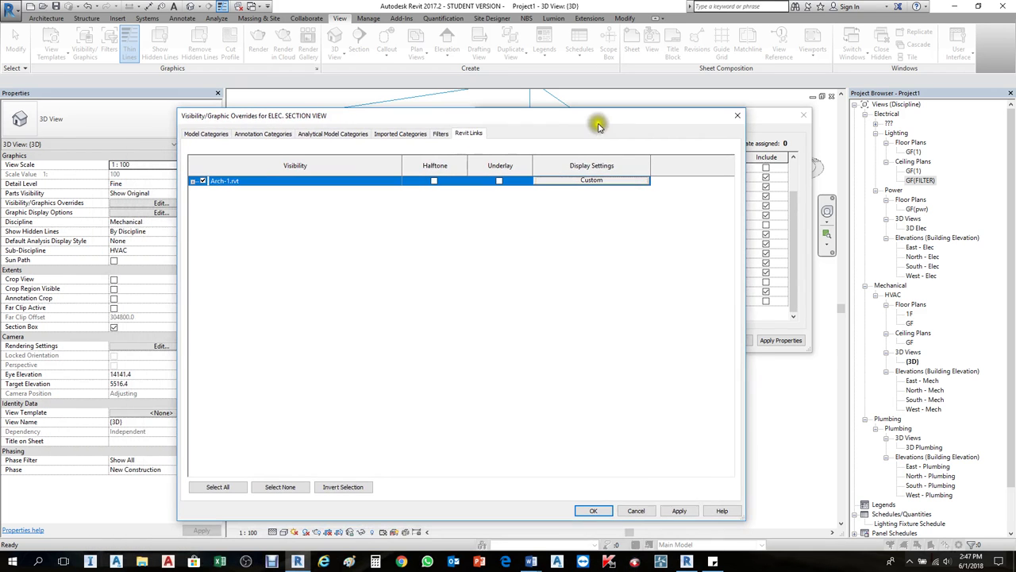
{"action": "left_click", "coordinate": [594, 510]}
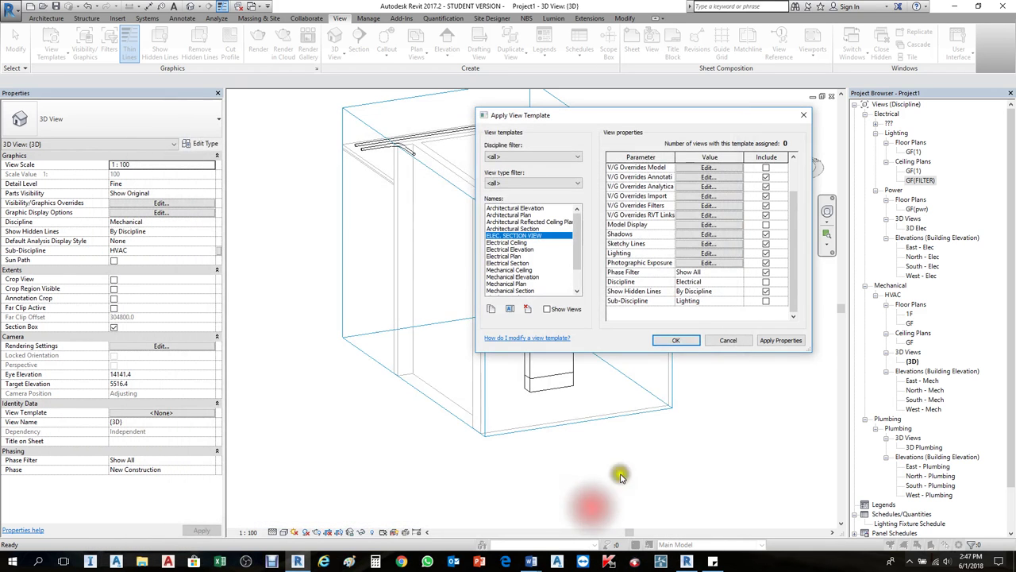
{"action": "left_click", "coordinate": [766, 340]}
{"action": "left_click", "coordinate": [675, 340]}
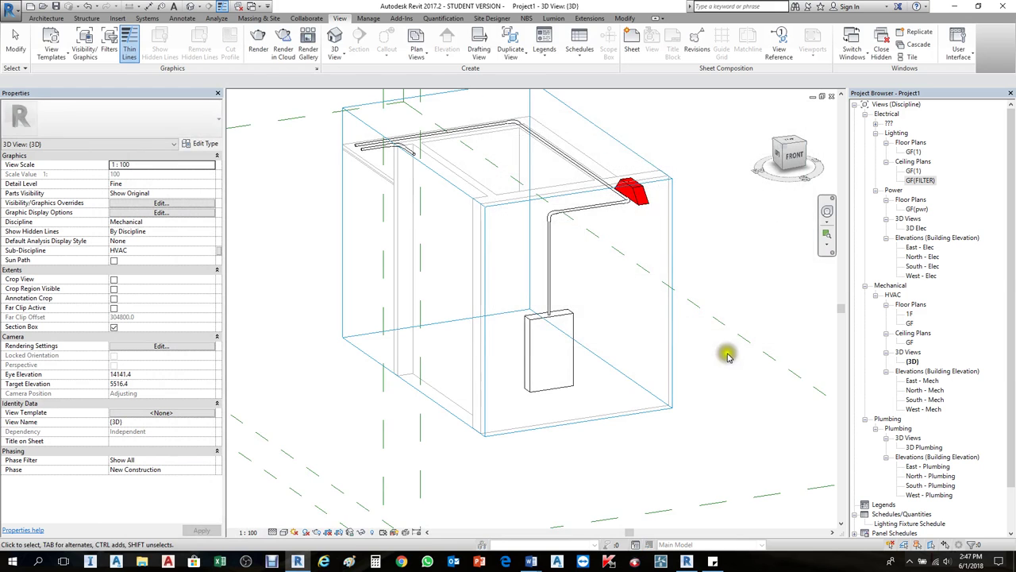
{"action": "scroll", "coordinate": [584, 382], "scroll_direction": "up", "scroll_amount": 3}
{"action": "scroll", "coordinate": [674, 431], "scroll_direction": "down", "scroll_amount": 5}
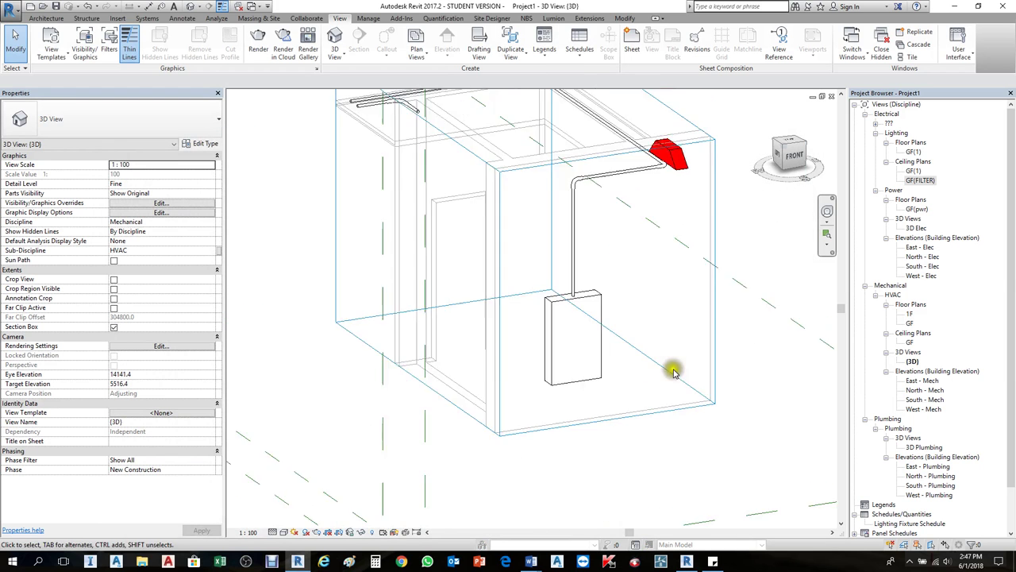
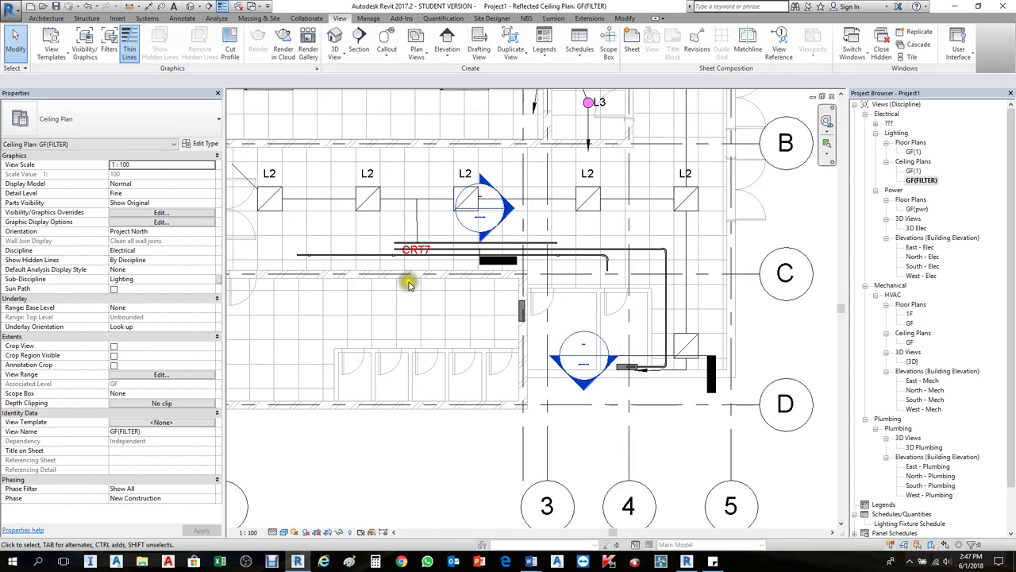
{"action": "middle_click_drag", "start_coordinate": [480, 281], "coordinate": [654, 286]}
{"action": "scroll", "coordinate": [556, 288], "scroll_direction": "down", "scroll_amount": 3}
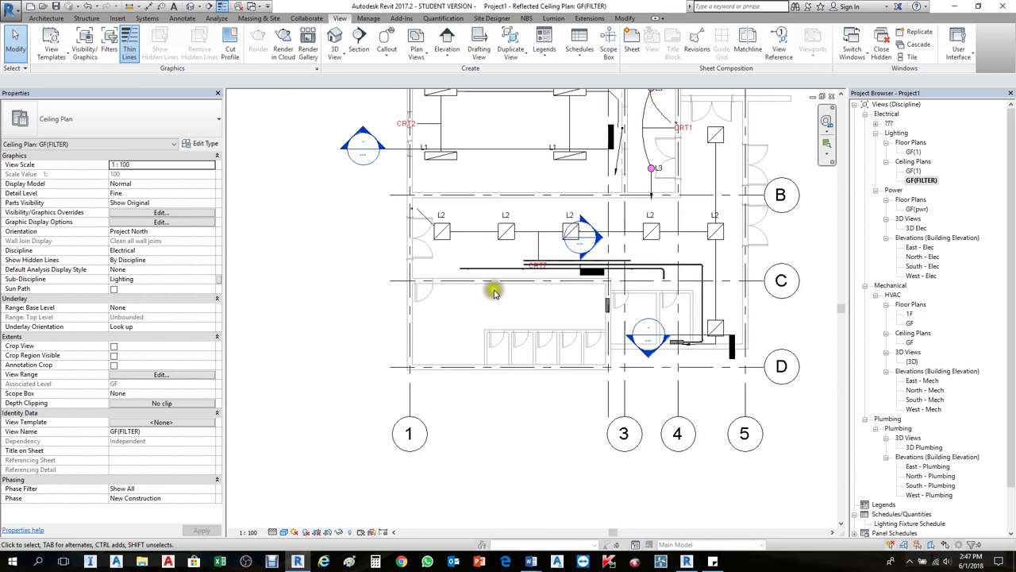
{"action": "scroll", "coordinate": [773, 279], "scroll_direction": "up", "scroll_amount": 5}
{"action": "scroll", "coordinate": [772, 248], "scroll_direction": "down", "scroll_amount": 2}
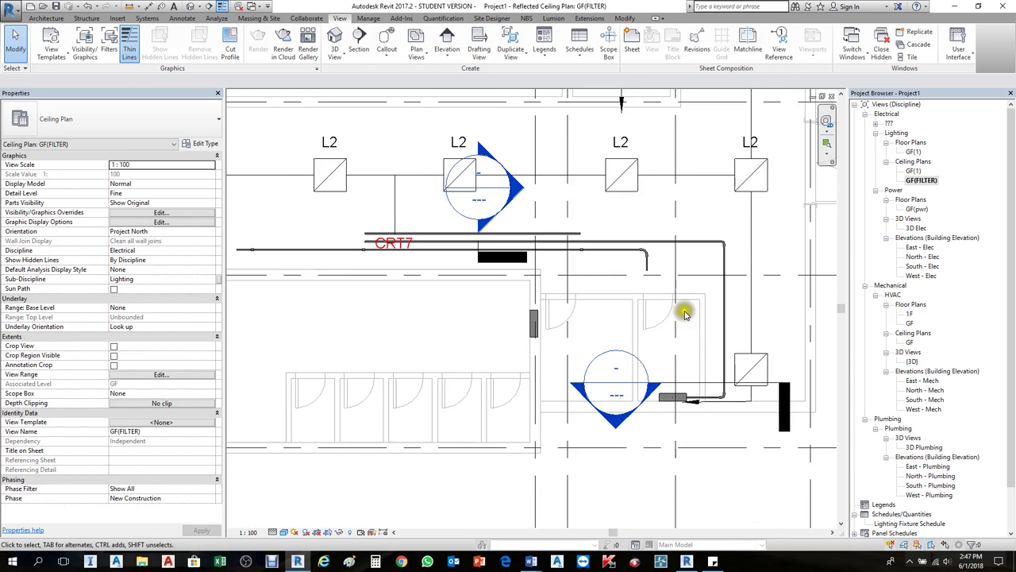
{"action": "scroll", "coordinate": [636, 294], "scroll_direction": "down", "scroll_amount": 2}
{"action": "scroll", "coordinate": [559, 332], "scroll_direction": "down", "scroll_amount": 1}
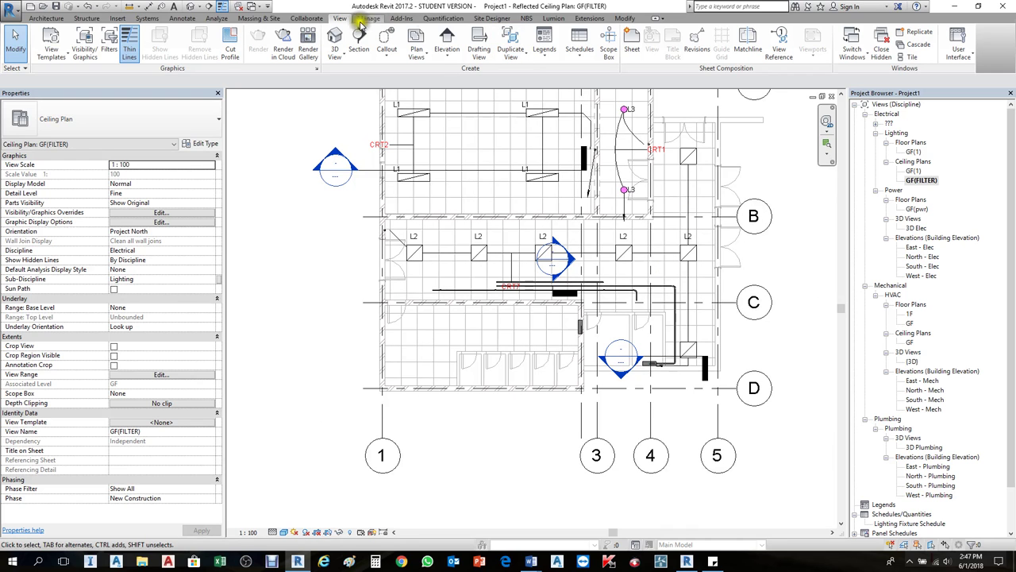
Start a channel cable tray in the GF(FILTER) ceiling plan, keeping the width at 300 mm and setting the height to 75 mm.
{"action": "left_click", "coordinate": [146, 17]}
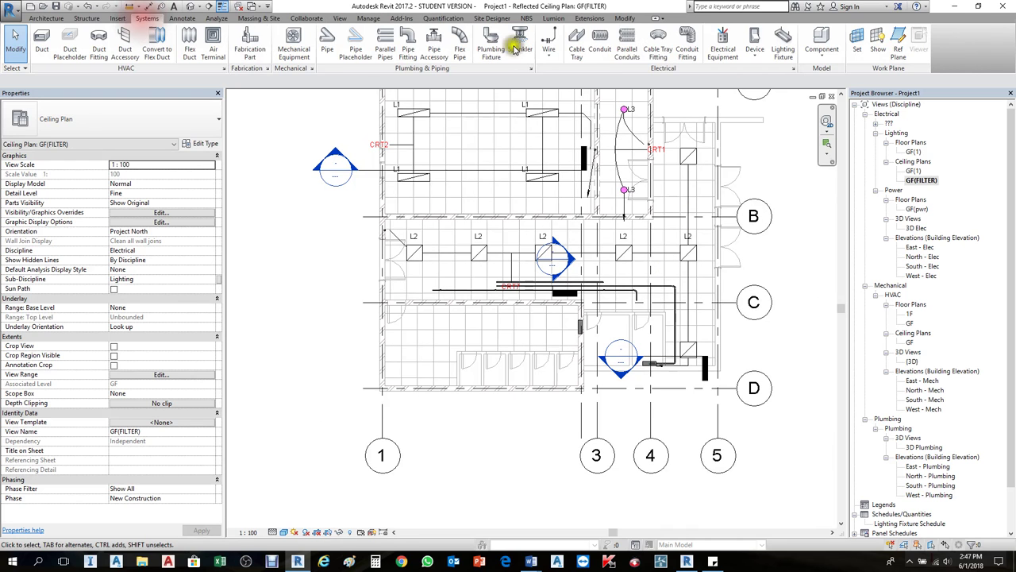
{"action": "left_click", "coordinate": [581, 44]}
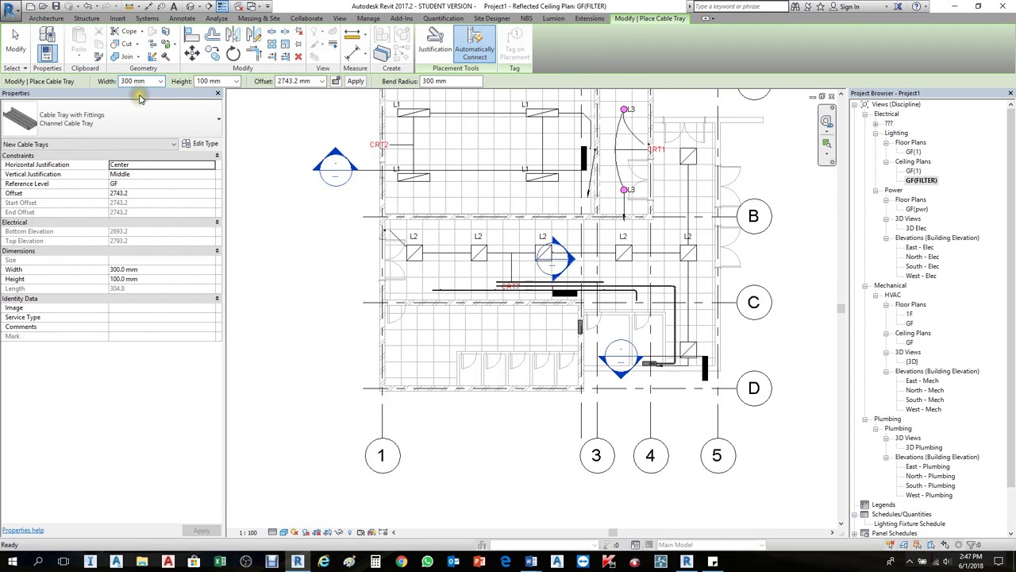
{"action": "left_click", "coordinate": [162, 82]}
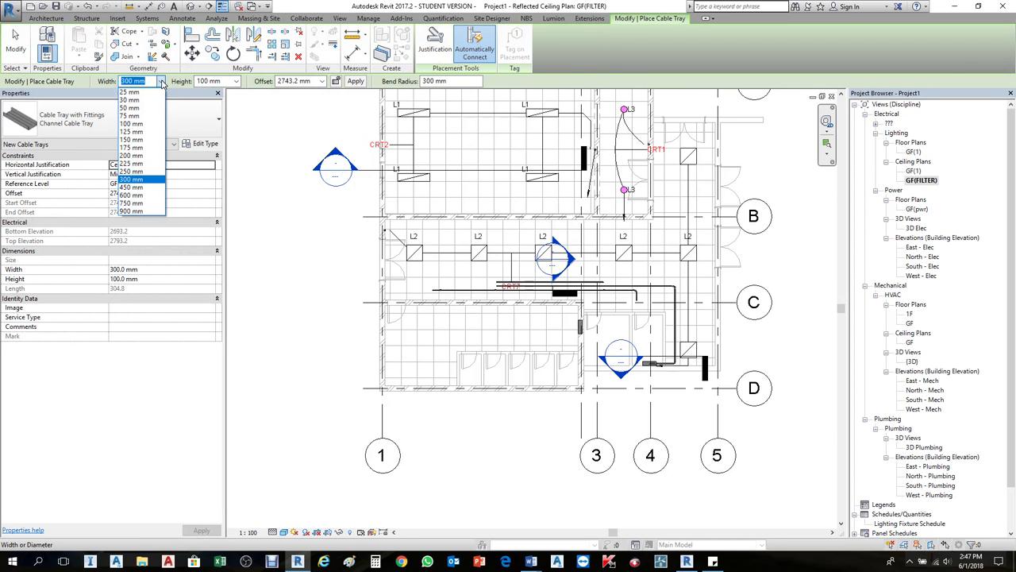
{"action": "left_click", "coordinate": [162, 81]}
{"action": "left_click", "coordinate": [236, 81]}
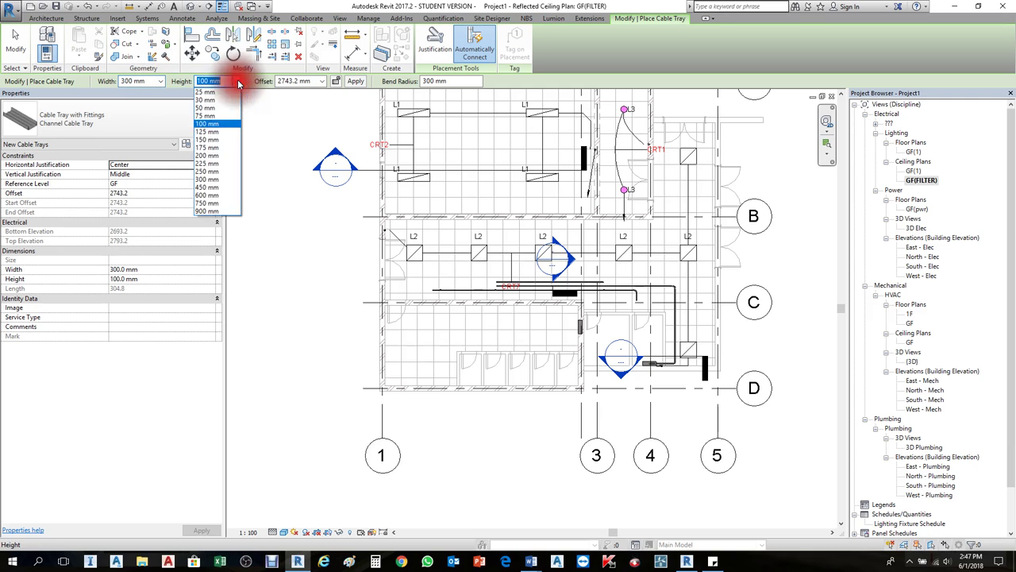
{"action": "left_click", "coordinate": [237, 82]}
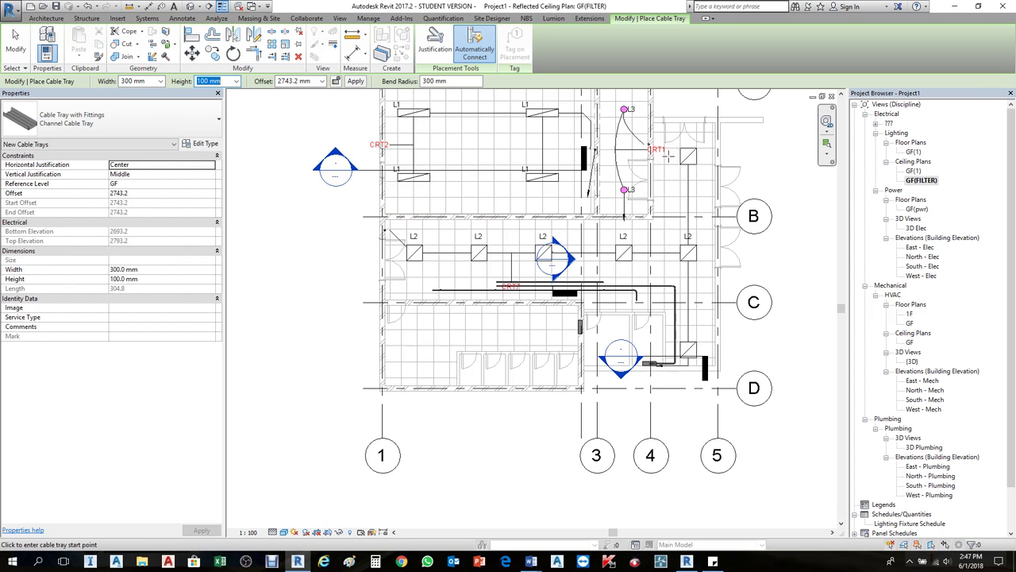
{"action": "left_click", "coordinate": [236, 82]}
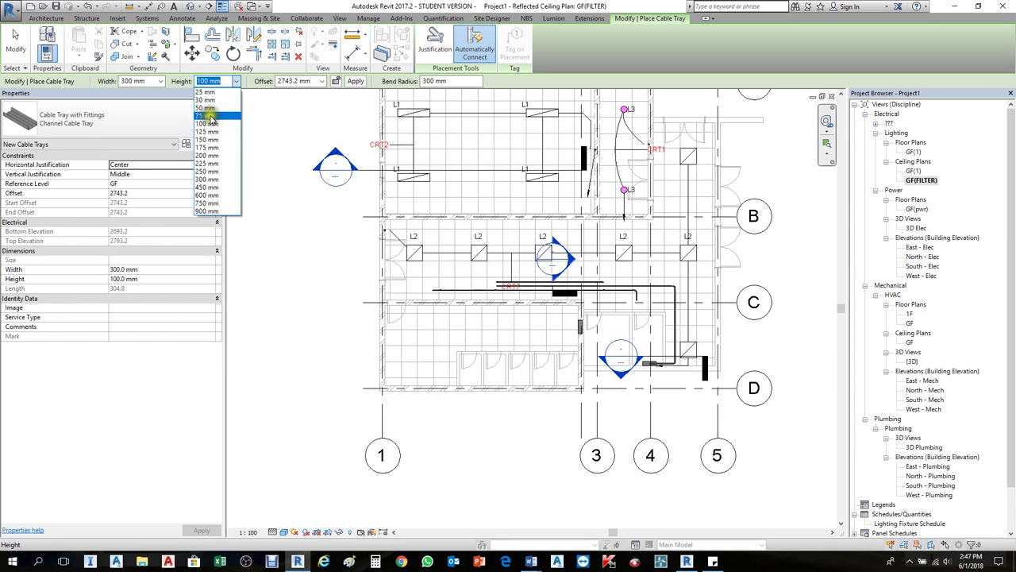
{"action": "left_click", "coordinate": [208, 116]}
Draw the cable tray down beside the vertical conduit between grids 4 and 5, and turn it left to end directly above the electrical panel.
{"action": "left_click", "coordinate": [674, 158]}
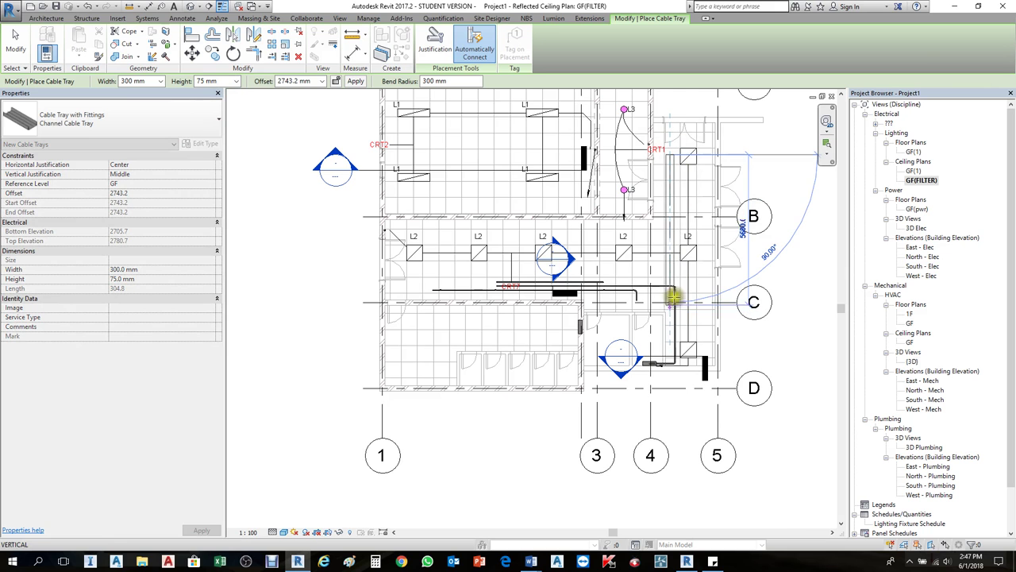
{"action": "scroll", "coordinate": [675, 359], "scroll_direction": "up", "scroll_amount": 4}
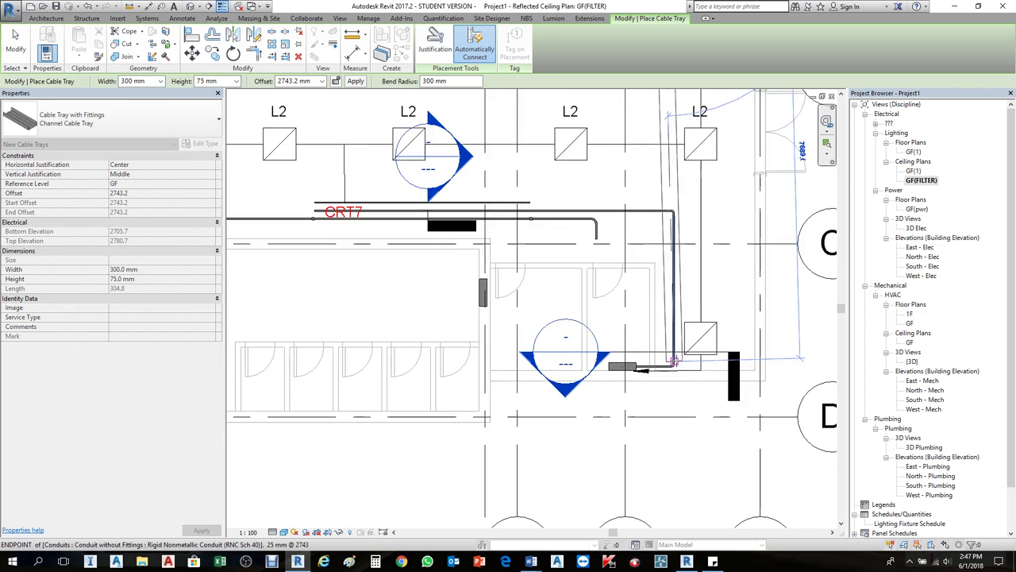
{"action": "left_click", "coordinate": [660, 312]}
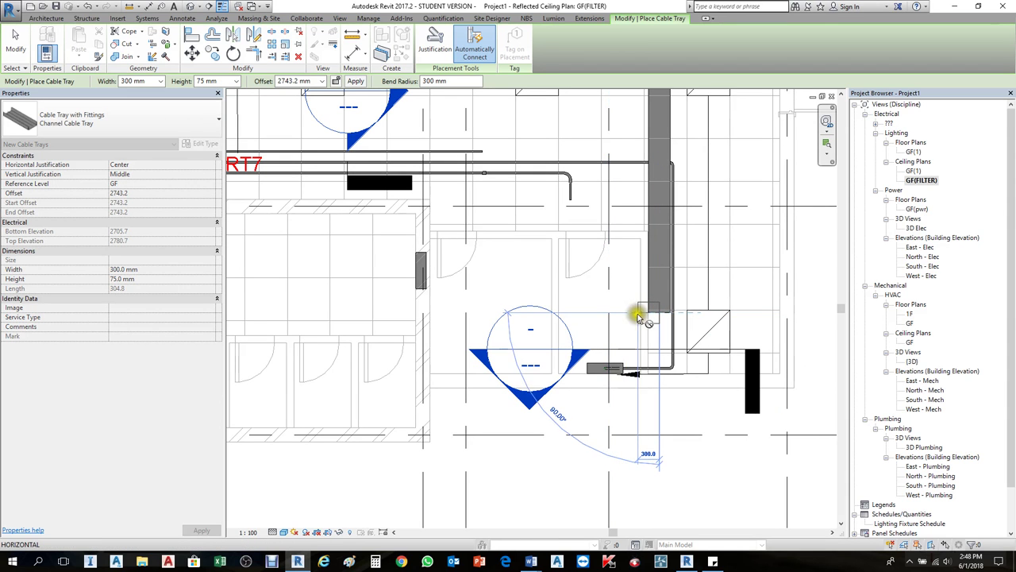
{"action": "scroll", "coordinate": [628, 312], "scroll_direction": "up", "scroll_amount": 4}
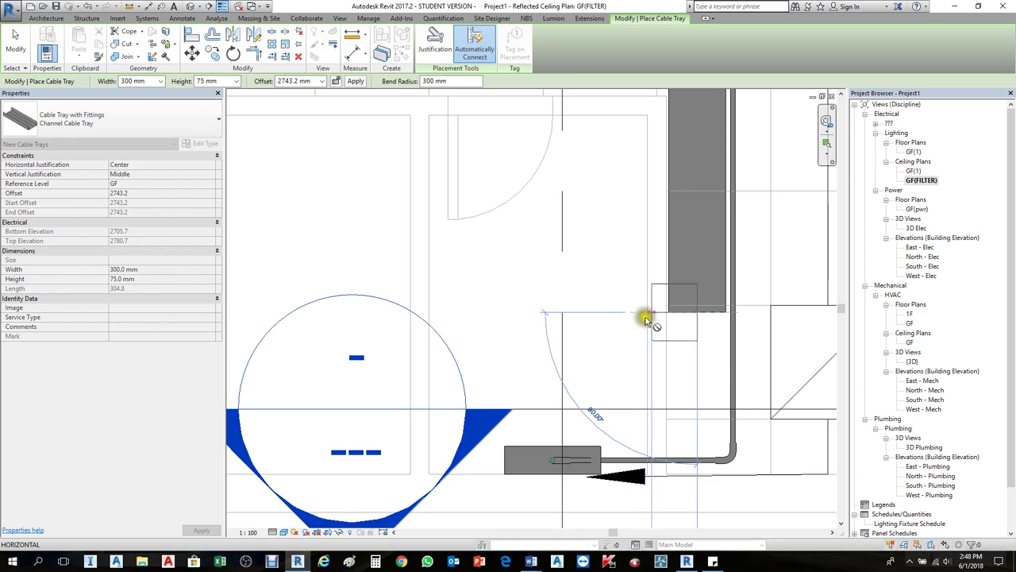
{"action": "left_click", "coordinate": [563, 311]}
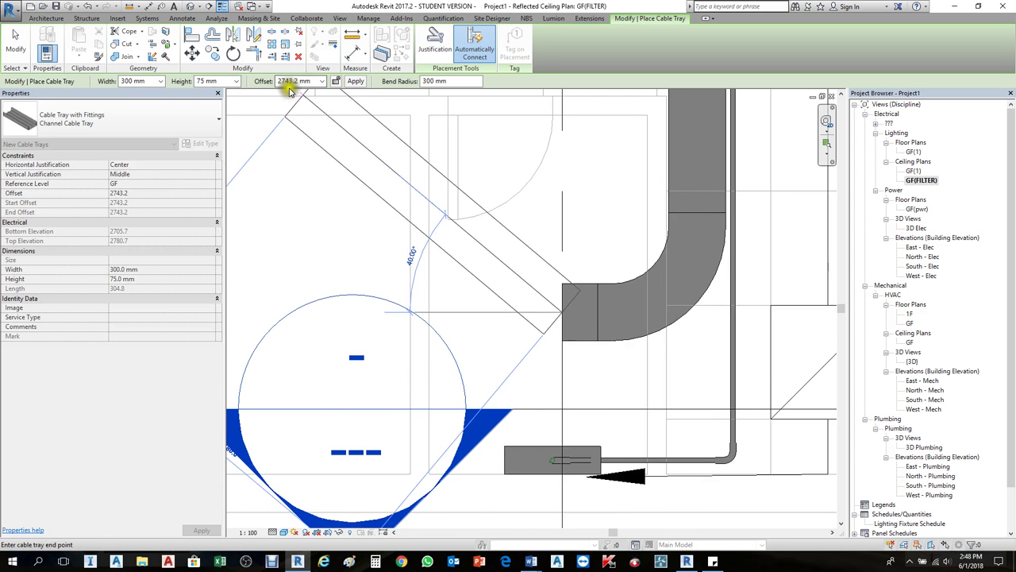
Try to drop the cable tray vertically from its end point to an offset of 1000 mm.
{"action": "left_click", "coordinate": [317, 82]}
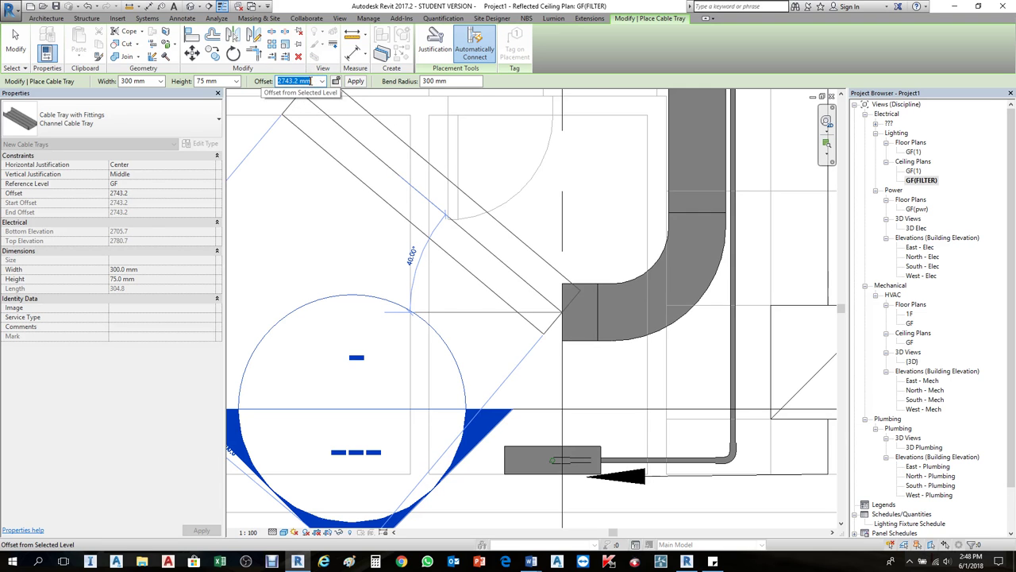
{"action": "type", "text": "1000"}
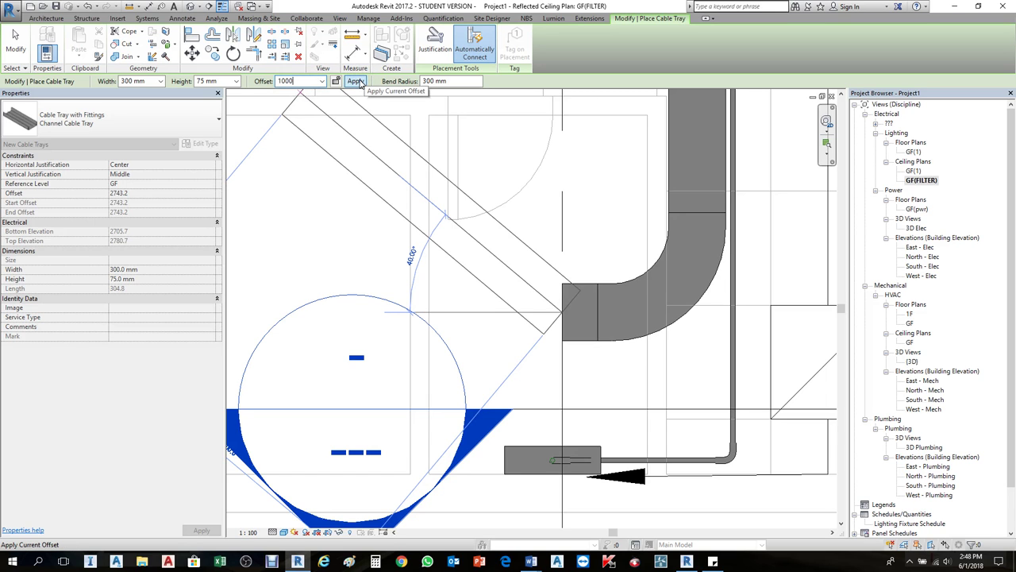
{"action": "left_click", "coordinate": [356, 81]}
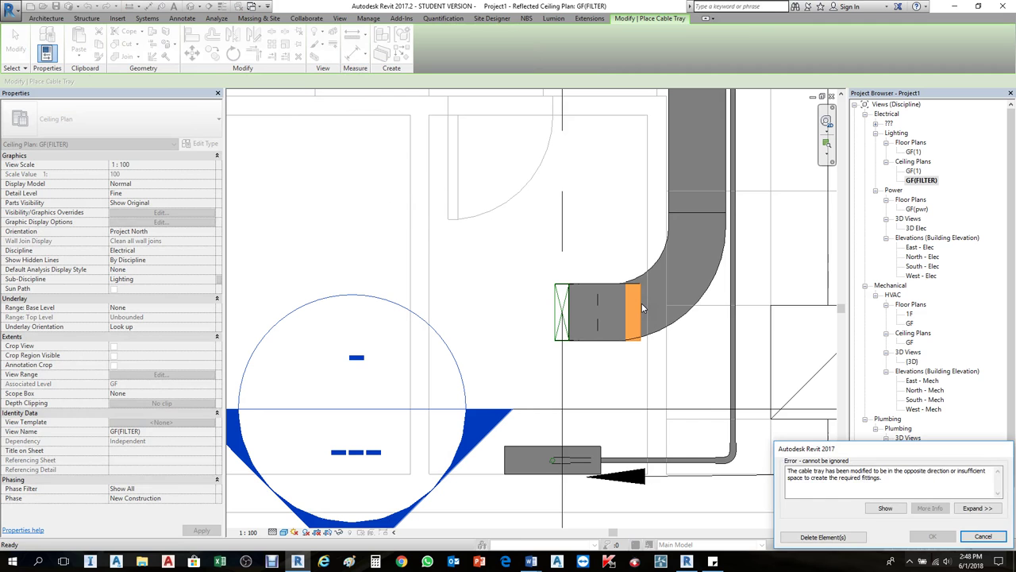
{"action": "key", "text": "Escape"}
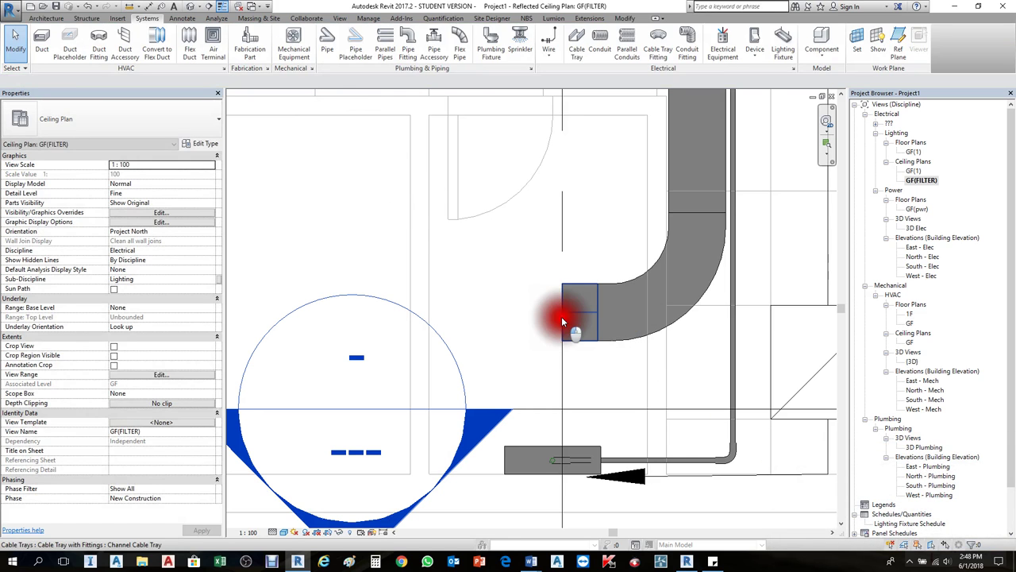
Continue the cable tray from its open end with a further straight run to the left, past grid 4.
{"action": "left_click", "coordinate": [562, 322]}
{"action": "right_click", "coordinate": [565, 317]}
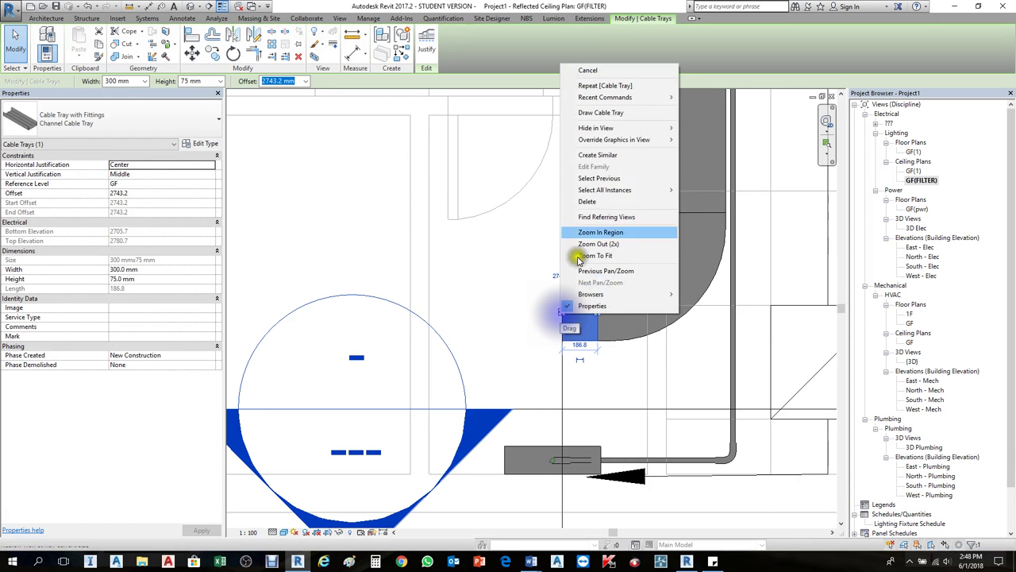
{"action": "left_click", "coordinate": [603, 113]}
{"action": "left_click", "coordinate": [455, 316]}
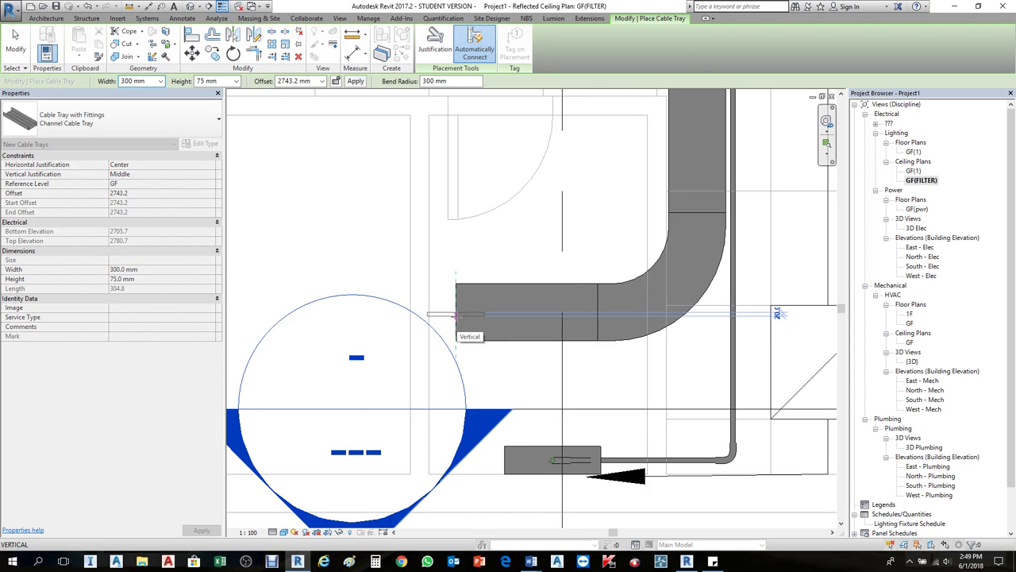
Drop the cable tray vertically from its extended end to an offset of 1000 mm, and finish placing trays.
{"action": "left_click", "coordinate": [308, 82]}
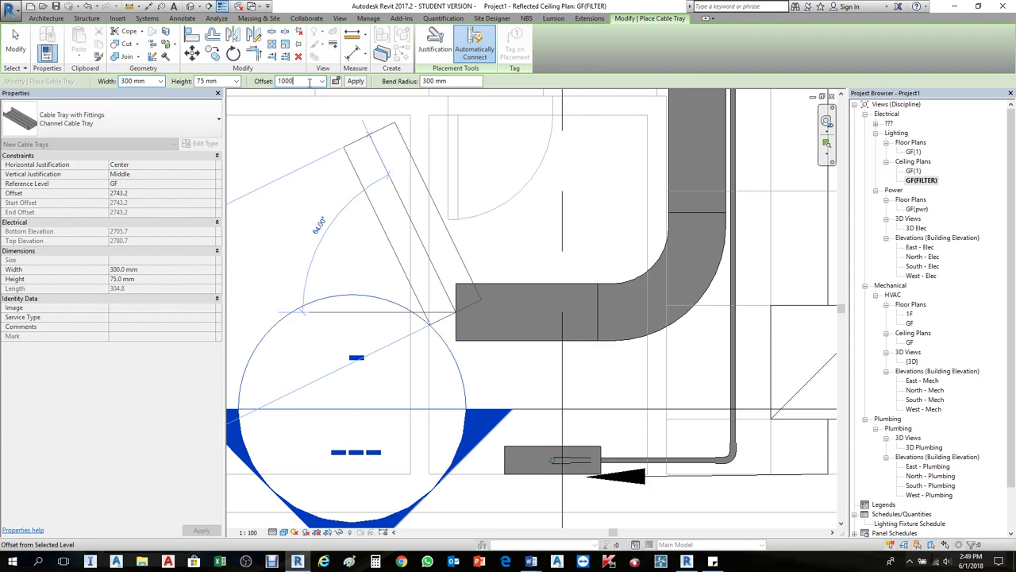
{"action": "type", "text": "1000"}
{"action": "left_click", "coordinate": [355, 81]}
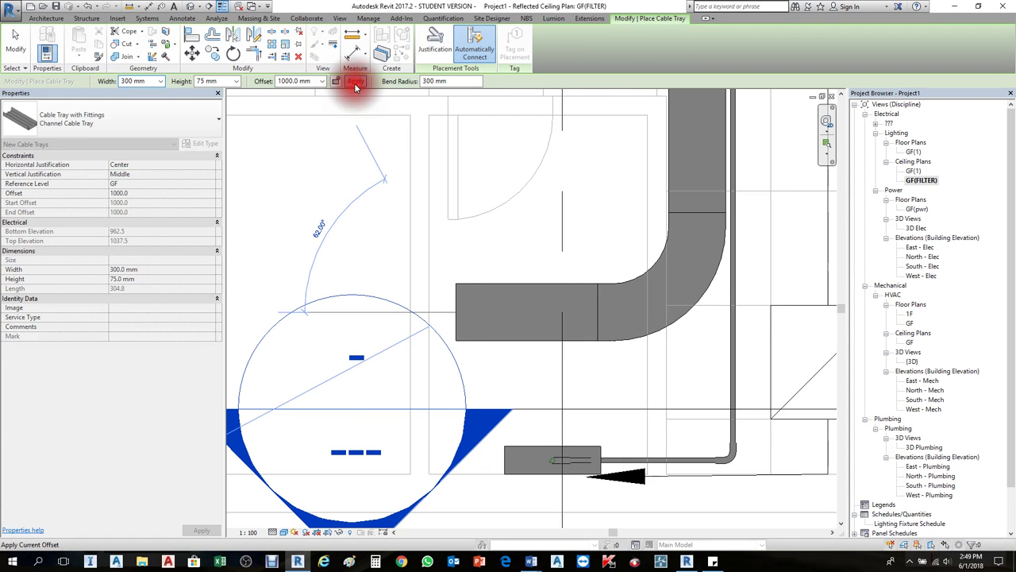
{"action": "scroll", "coordinate": [471, 380], "scroll_direction": "up", "scroll_amount": 2}
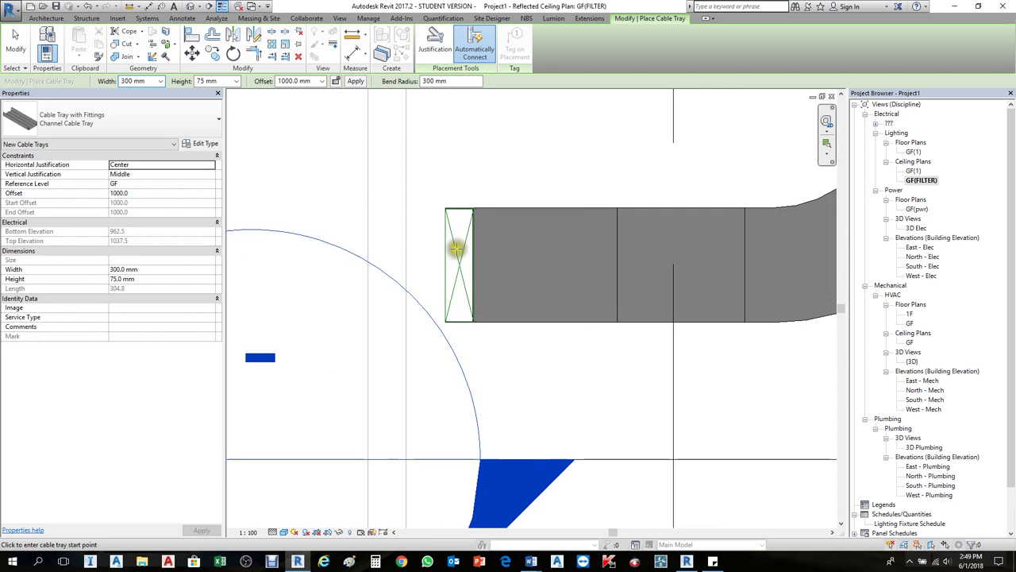
{"action": "scroll", "coordinate": [455, 258], "scroll_direction": "down", "scroll_amount": 3}
{"action": "key", "text": "Escape"}
{"action": "key", "text": "Escape"}
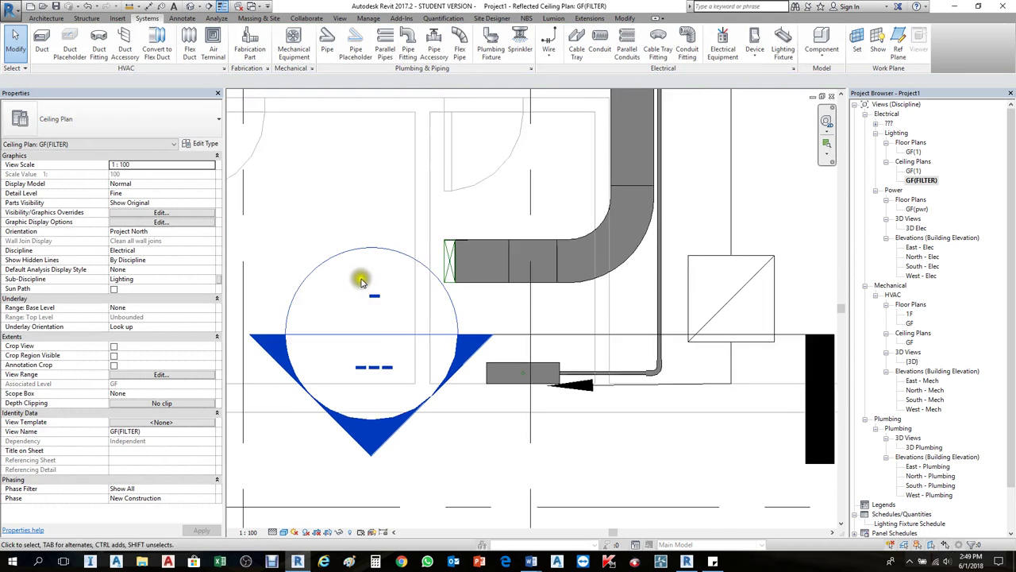
Flip the section beside the electrical panel to face the cable tray, and extend its far clip to about 1100 mm, past the tray's bend.
{"action": "scroll", "coordinate": [477, 318], "scroll_direction": "down", "scroll_amount": 2}
{"action": "left_click", "coordinate": [477, 318]}
{"action": "scroll", "coordinate": [498, 317], "scroll_direction": "down", "scroll_amount": 1}
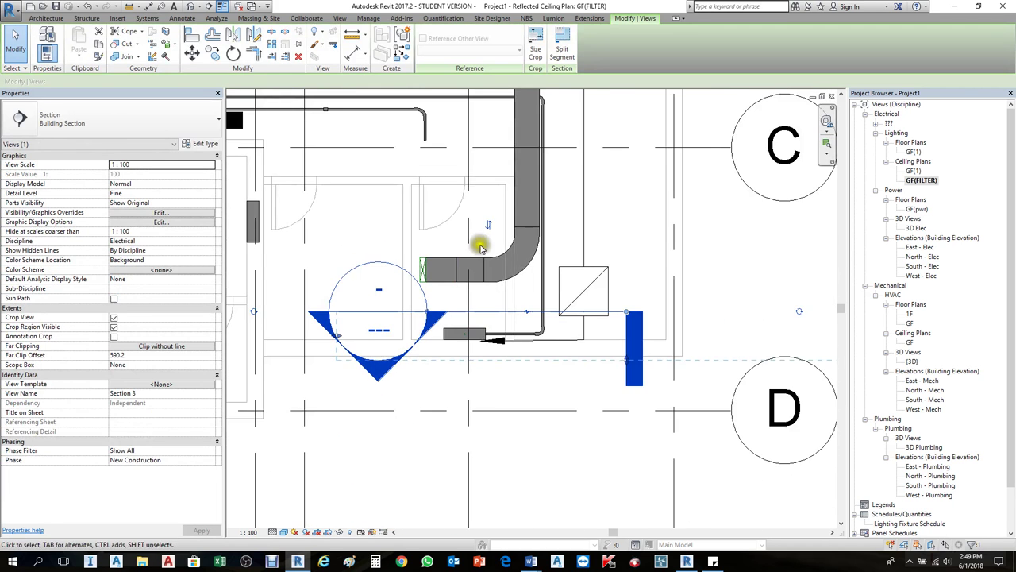
{"action": "scroll", "coordinate": [469, 317], "scroll_direction": "up", "scroll_amount": 2}
{"action": "left_click", "coordinate": [585, 295]}
{"action": "left_click", "coordinate": [397, 302]}
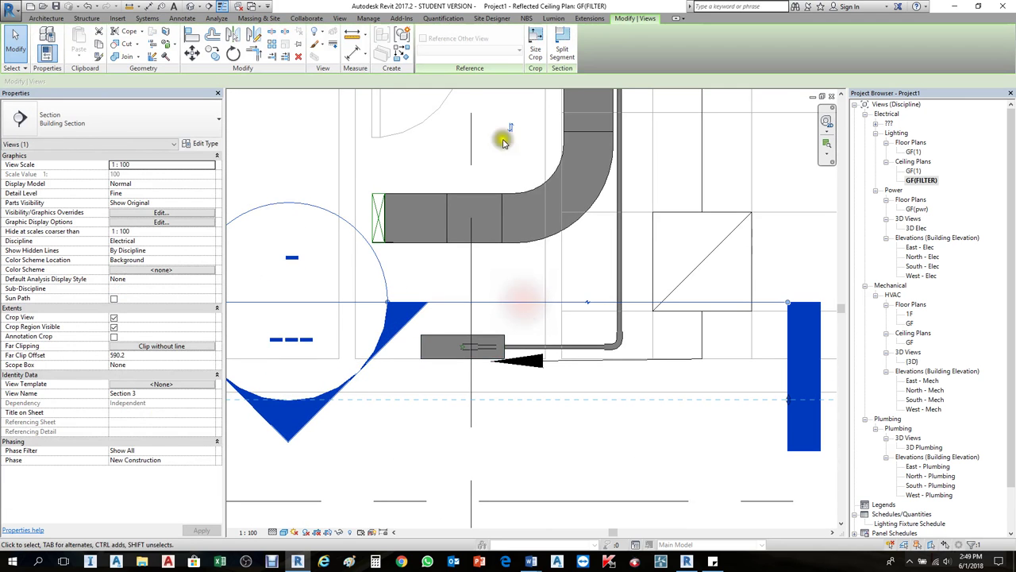
{"action": "left_click", "coordinate": [511, 132]}
{"action": "scroll", "coordinate": [572, 278], "scroll_direction": "down", "scroll_amount": 3}
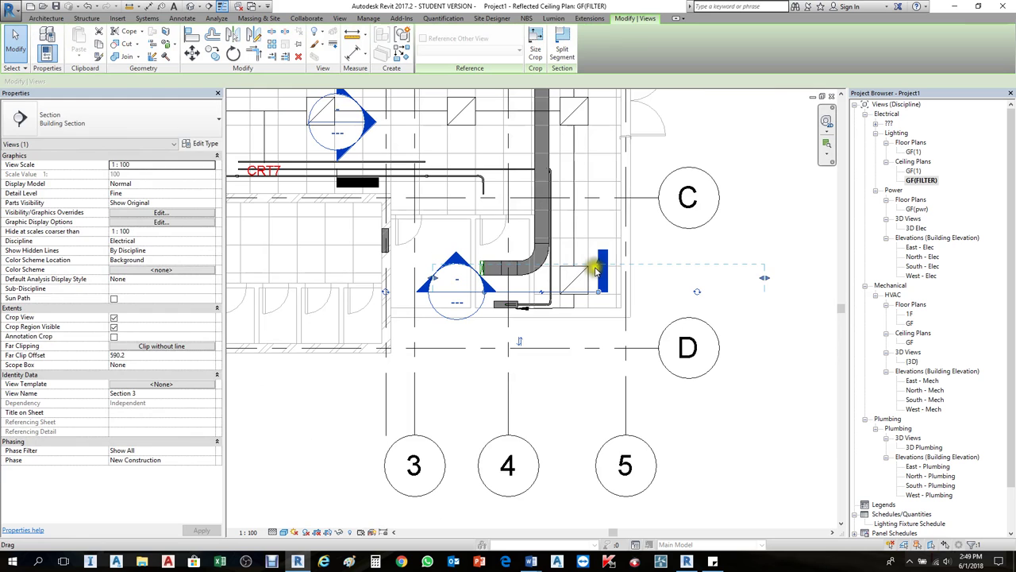
{"action": "left_click_drag", "start_coordinate": [598, 264], "coordinate": [594, 239]}
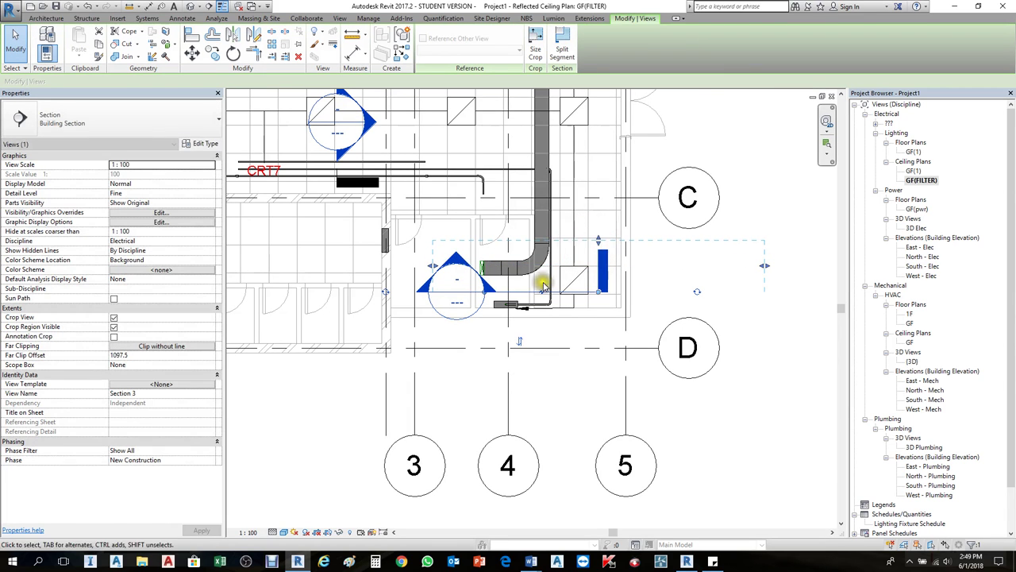
Open the flipped section's view, dismiss the save reminder, and display the view shaded at Fine detail.
{"action": "right_click", "coordinate": [562, 246]}
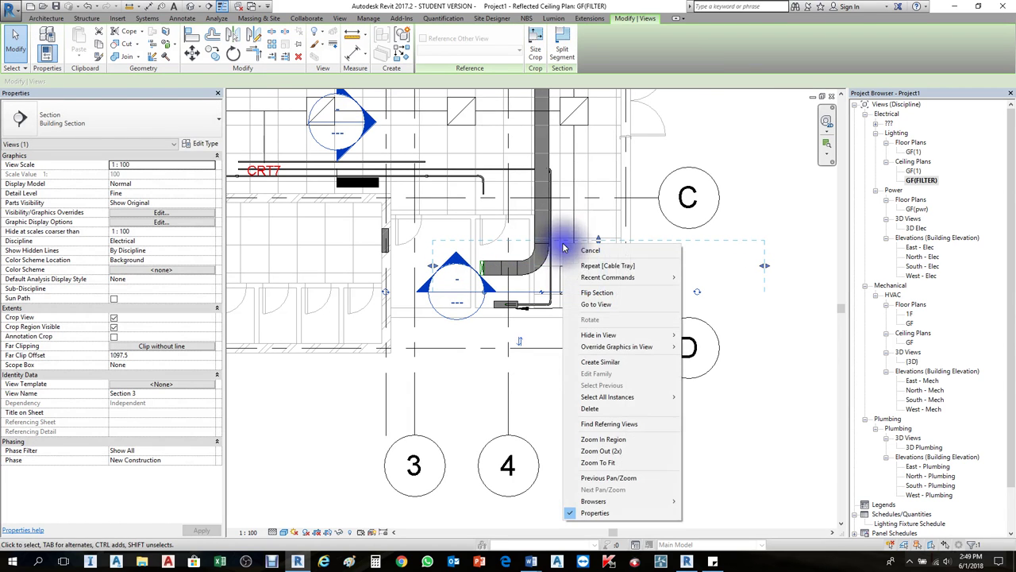
{"action": "left_click", "coordinate": [592, 305]}
{"action": "scroll", "coordinate": [421, 338], "scroll_direction": "up", "scroll_amount": 2}
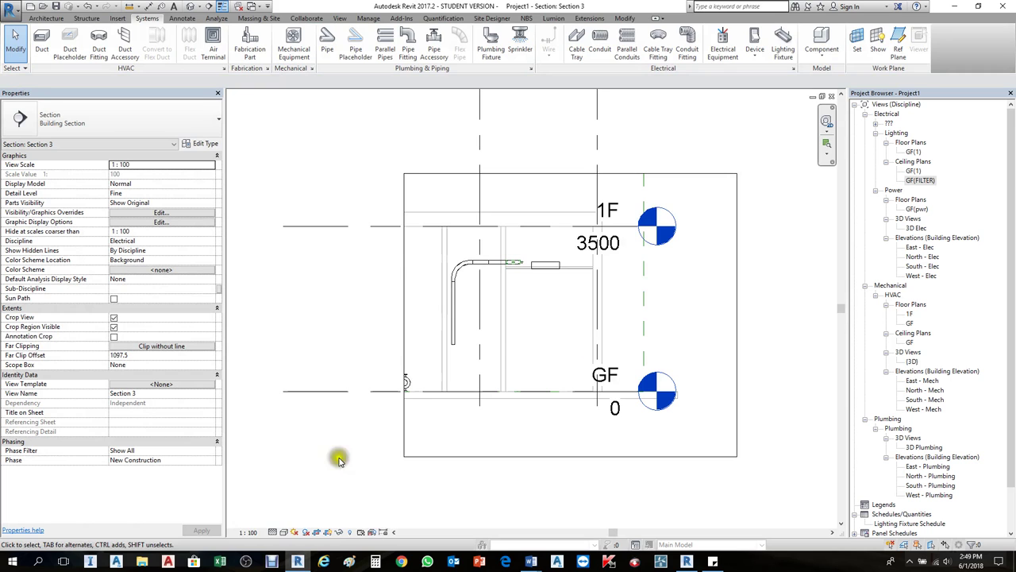
{"action": "left_click", "coordinate": [274, 531]}
{"action": "left_click", "coordinate": [282, 521]}
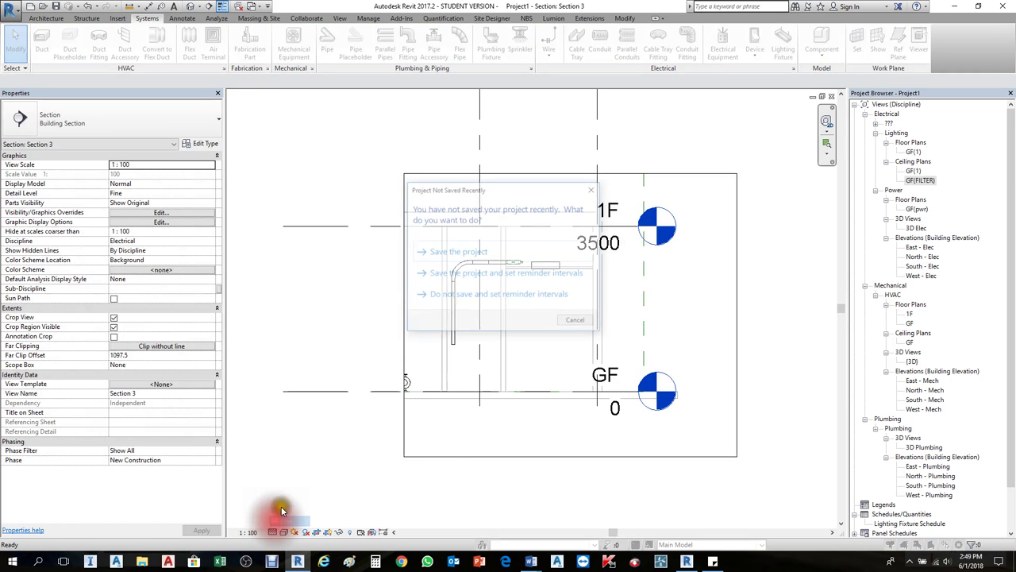
{"action": "left_click", "coordinate": [569, 325]}
{"action": "scroll", "coordinate": [454, 325], "scroll_direction": "up", "scroll_amount": 2}
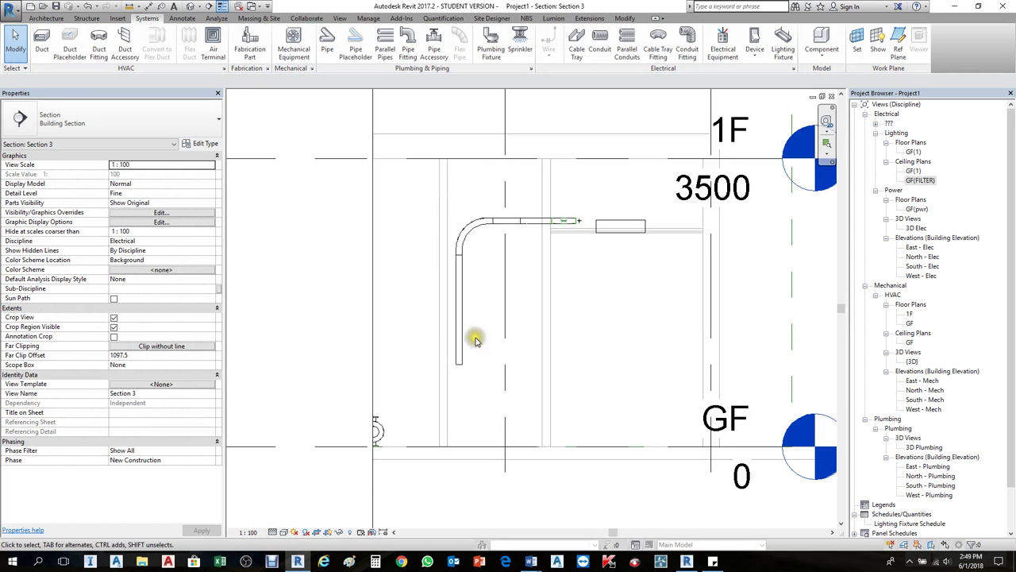
{"action": "scroll", "coordinate": [475, 339], "scroll_direction": "up", "scroll_amount": 2}
{"action": "middle_click_drag", "start_coordinate": [474, 341], "coordinate": [302, 390]}
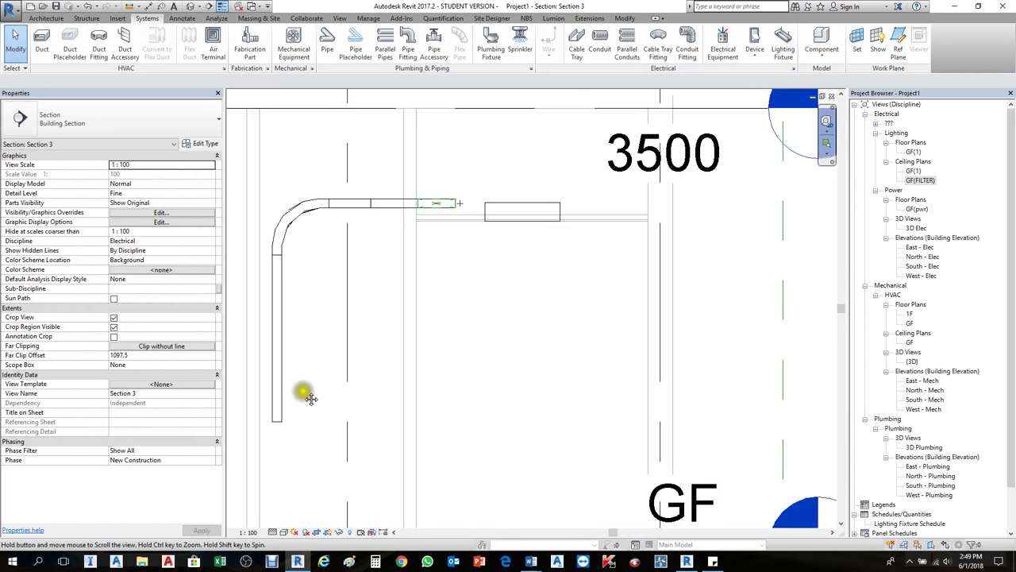
{"action": "left_click", "coordinate": [285, 532]}
{"action": "left_click", "coordinate": [310, 493]}
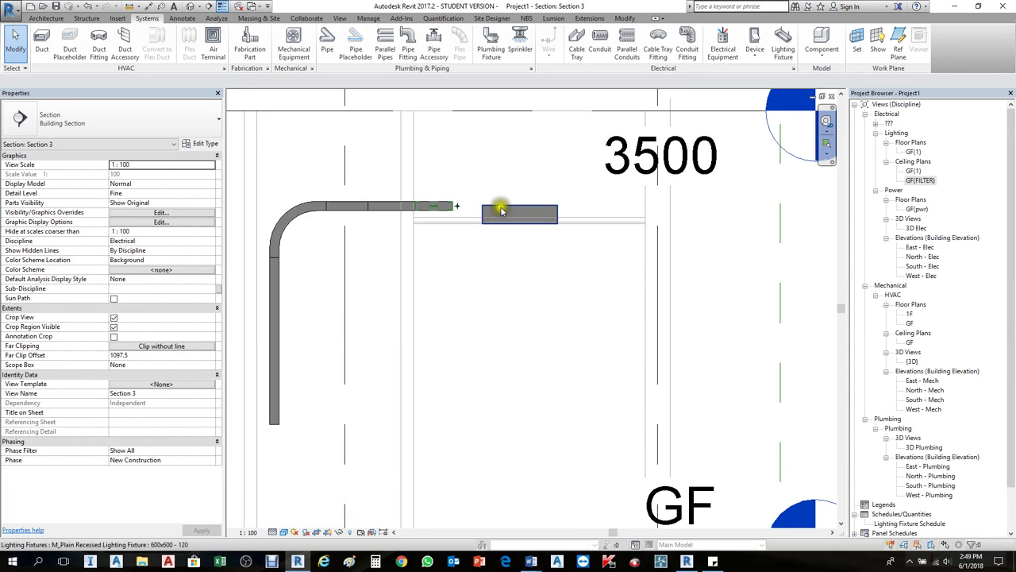
Nudge the vertical cable tray to the right, toward grid 4.
{"action": "scroll", "coordinate": [501, 211], "scroll_direction": "down", "scroll_amount": 2}
{"action": "scroll", "coordinate": [483, 220], "scroll_direction": "up", "scroll_amount": 3}
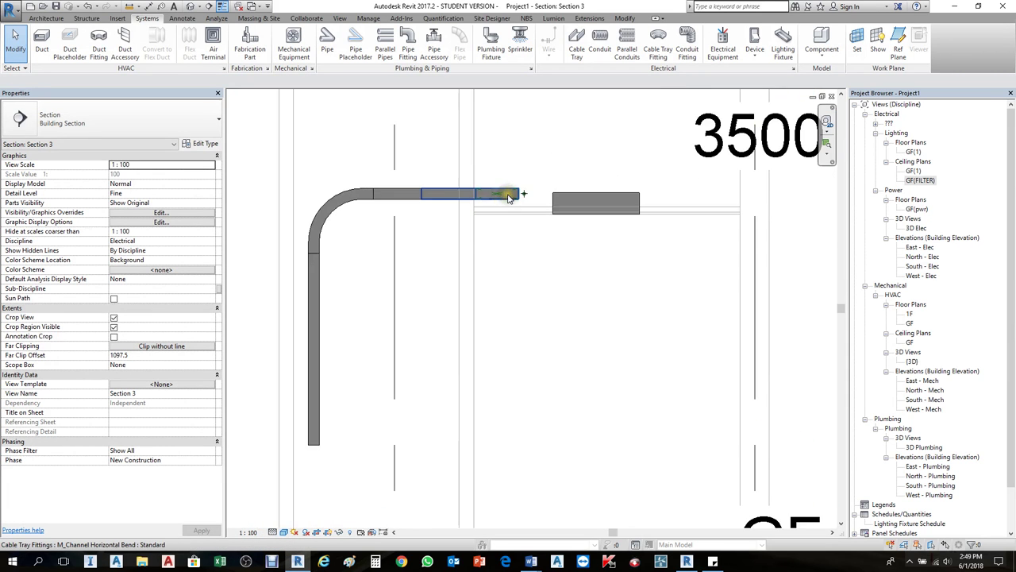
{"action": "scroll", "coordinate": [509, 198], "scroll_direction": "up", "scroll_amount": 2}
{"action": "scroll", "coordinate": [518, 193], "scroll_direction": "down", "scroll_amount": 2}
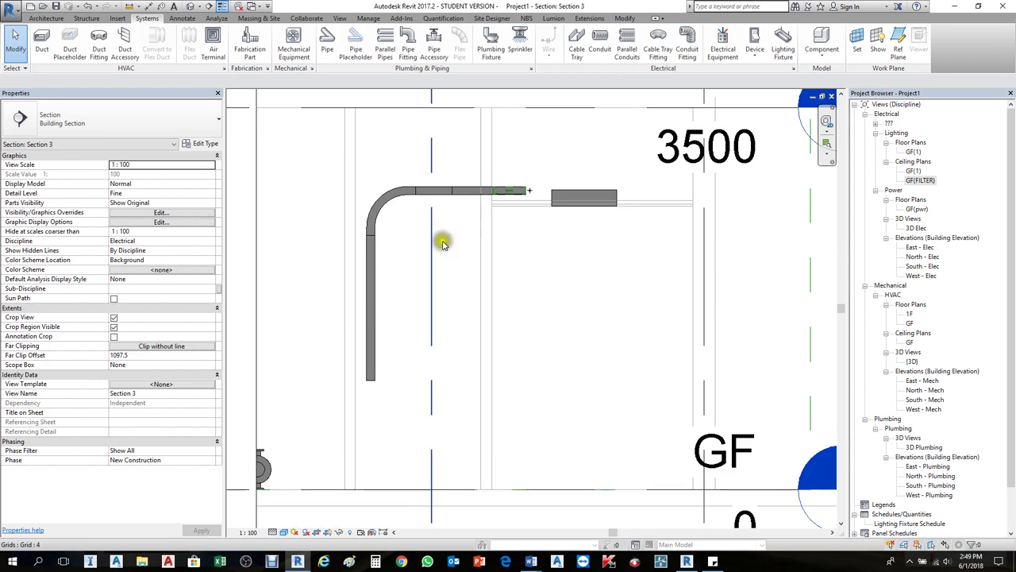
{"action": "left_click", "coordinate": [384, 348]}
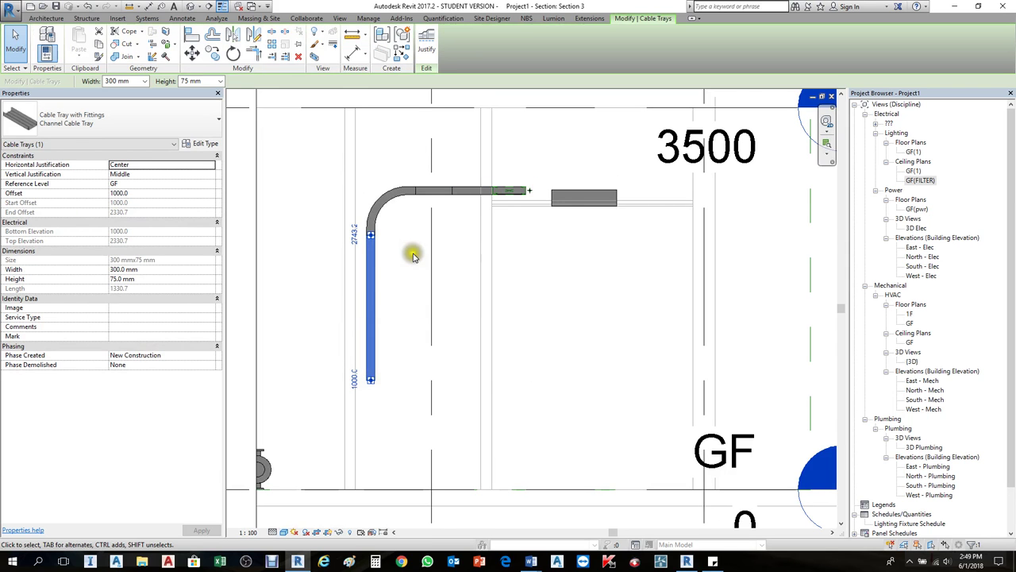
{"action": "scroll", "coordinate": [409, 252], "scroll_direction": "up", "scroll_amount": 1}
{"action": "key", "text": "Right"}
{"action": "key", "text": "Right"}
{"action": "key", "text": "Right"}
{"action": "key", "text": "Right"}
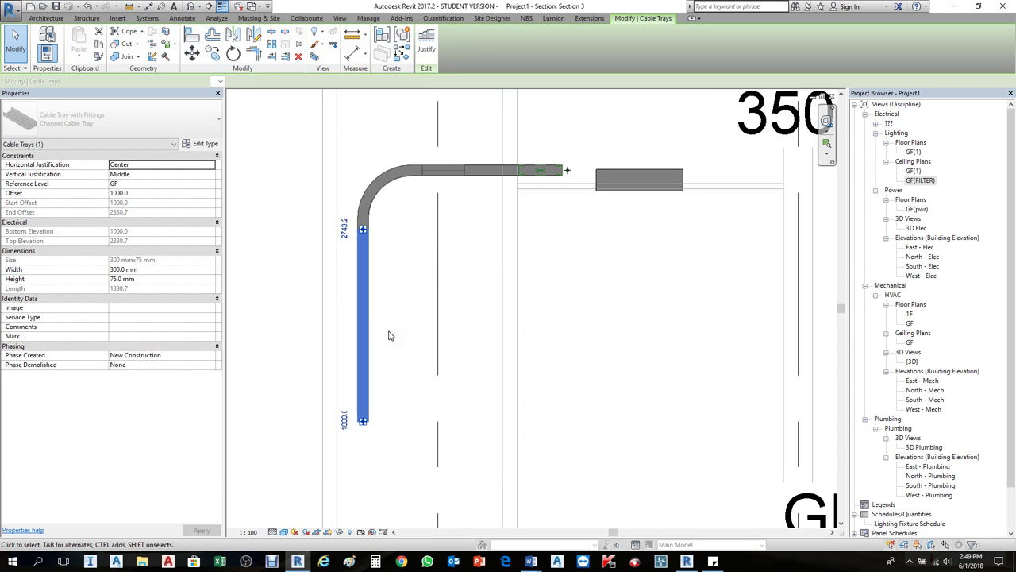
{"action": "key", "text": "Escape"}
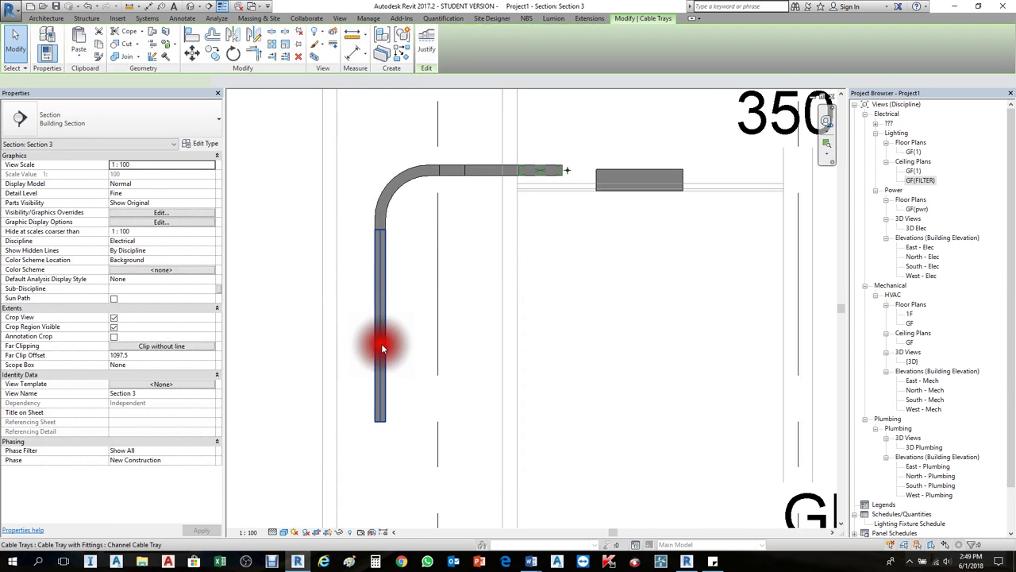
Try to nudge the vertical tray further right until its bend closes up against the horizontal bend fitting.
{"action": "left_click", "coordinate": [378, 342]}
{"action": "key", "text": "Right"}
{"action": "key", "text": "Right"}
{"action": "key", "text": "Right"}
{"action": "key", "text": "Right"}
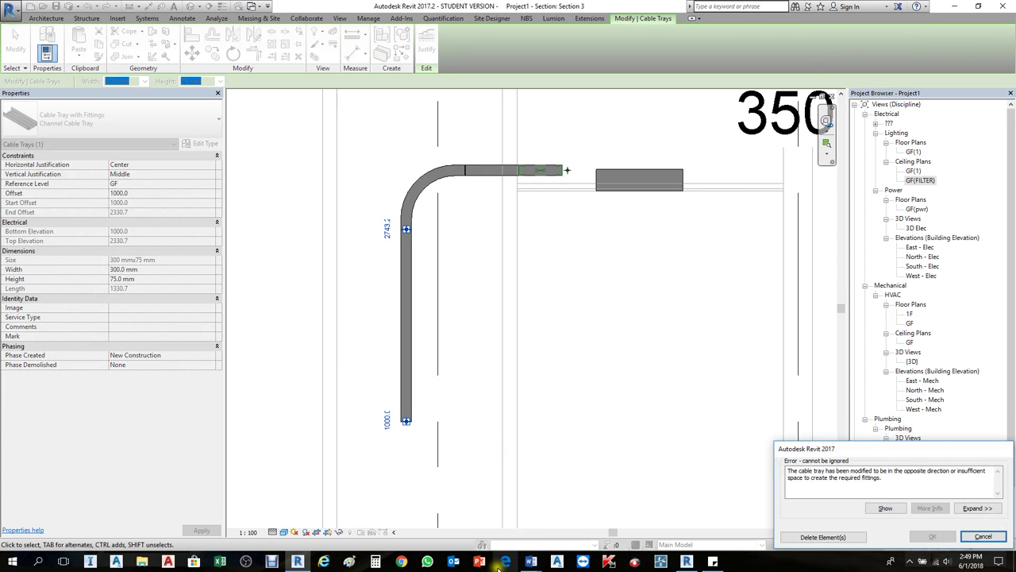
{"action": "key", "text": "Escape"}
Set the bend radius of the vertical outside bend at the top of the drop to 45 mm.
{"action": "scroll", "coordinate": [472, 177], "scroll_direction": "up", "scroll_amount": 4}
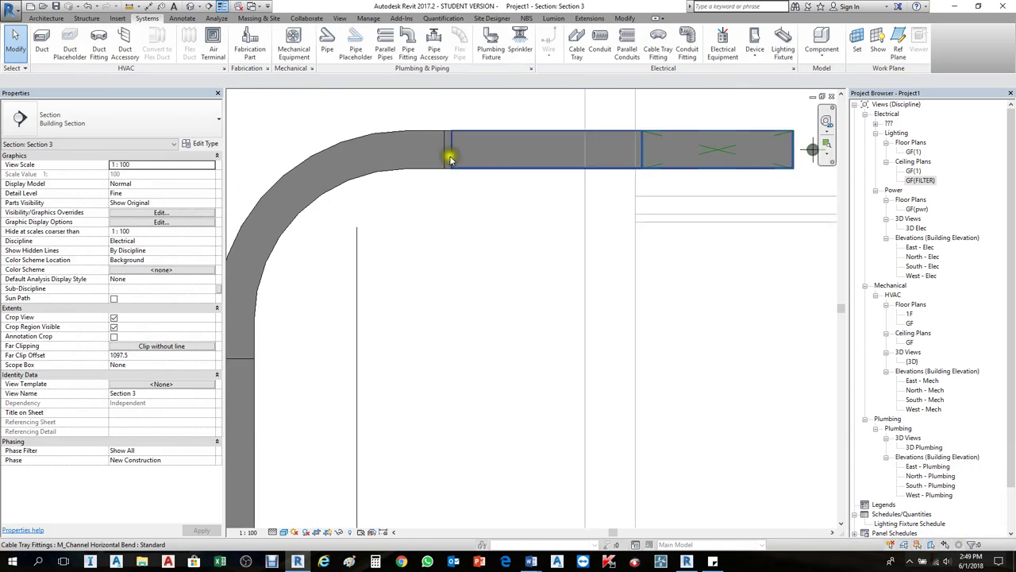
{"action": "left_click", "coordinate": [498, 166]}
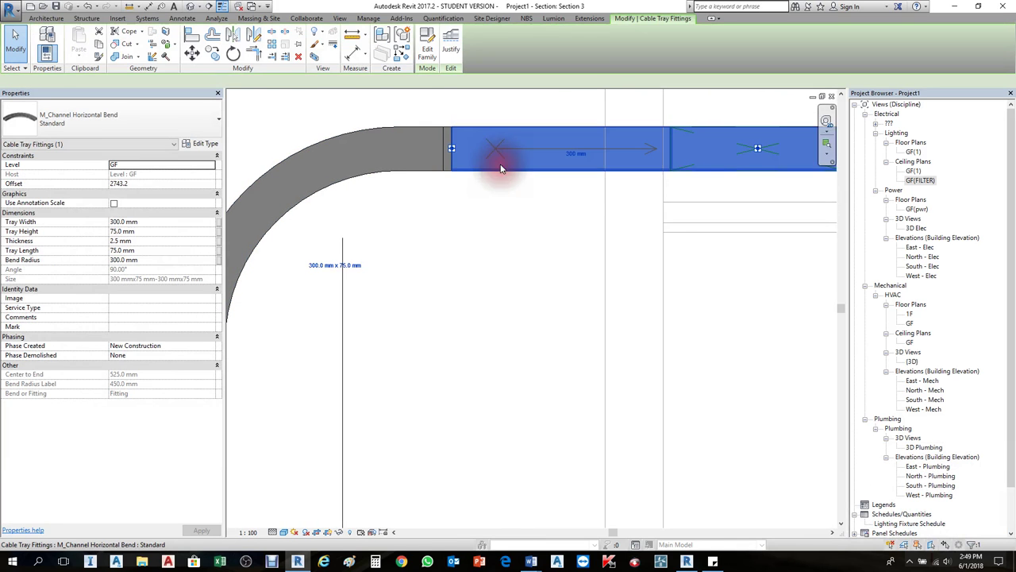
{"action": "scroll", "coordinate": [500, 167], "scroll_direction": "down", "scroll_amount": 3}
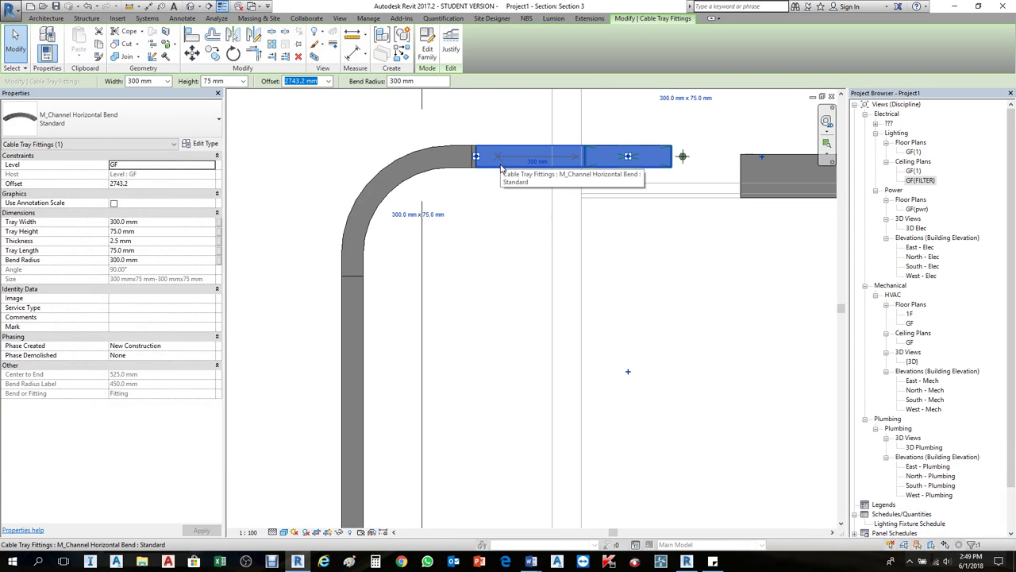
{"action": "key", "text": "Escape"}
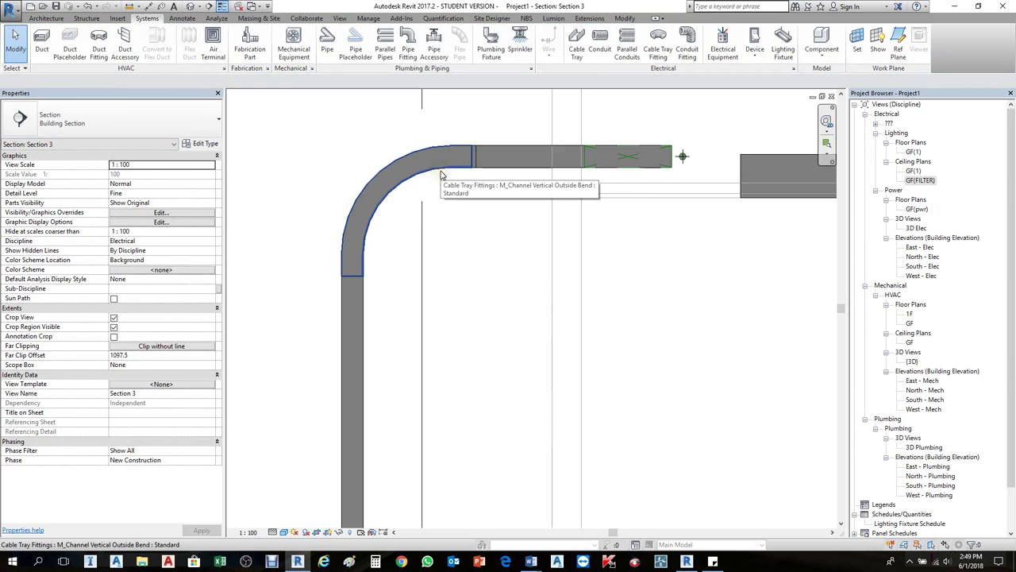
{"action": "left_click", "coordinate": [443, 172]}
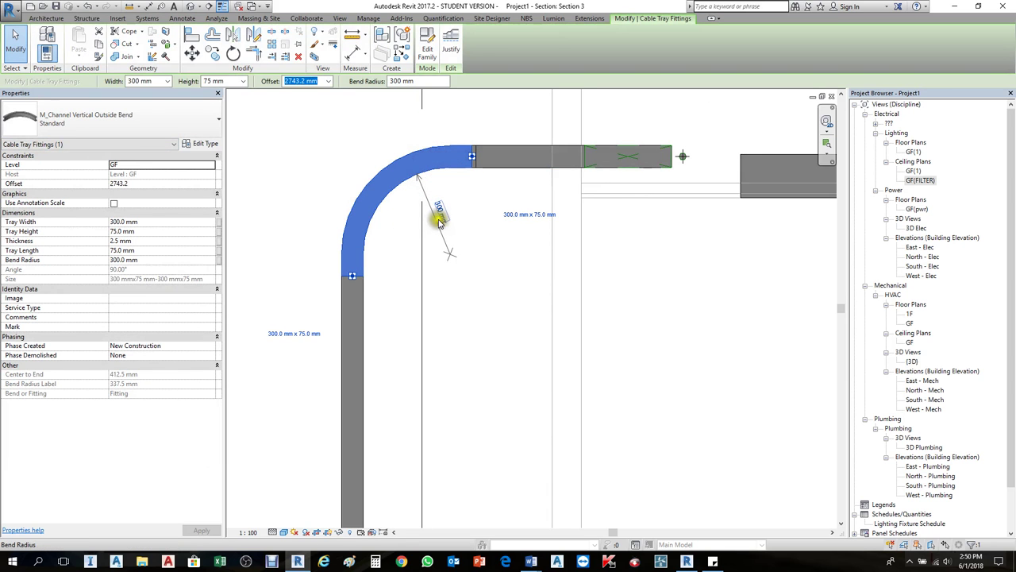
{"action": "left_click", "coordinate": [441, 216]}
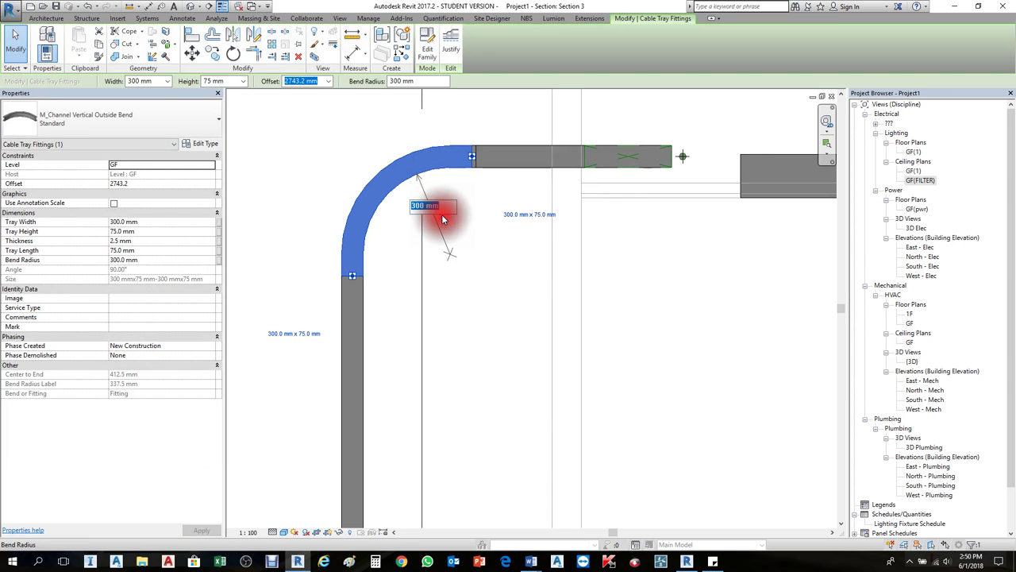
{"action": "left_click", "coordinate": [489, 272]}
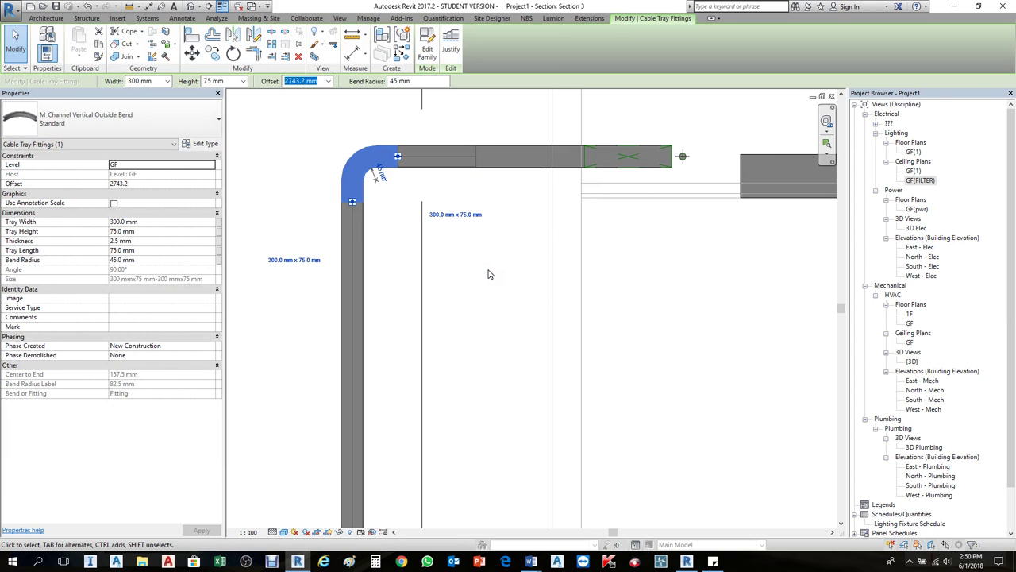
Shift the vertical tray with its tightened bend to the right until it lines up with grid 4.
{"action": "left_click", "coordinate": [359, 246]}
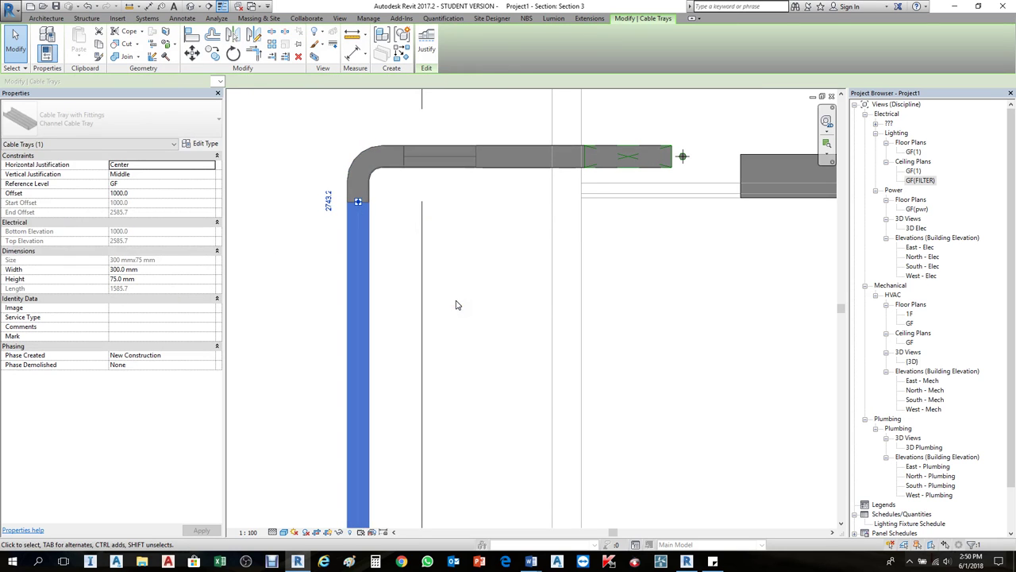
{"action": "scroll", "coordinate": [456, 305], "scroll_direction": "down", "scroll_amount": 5}
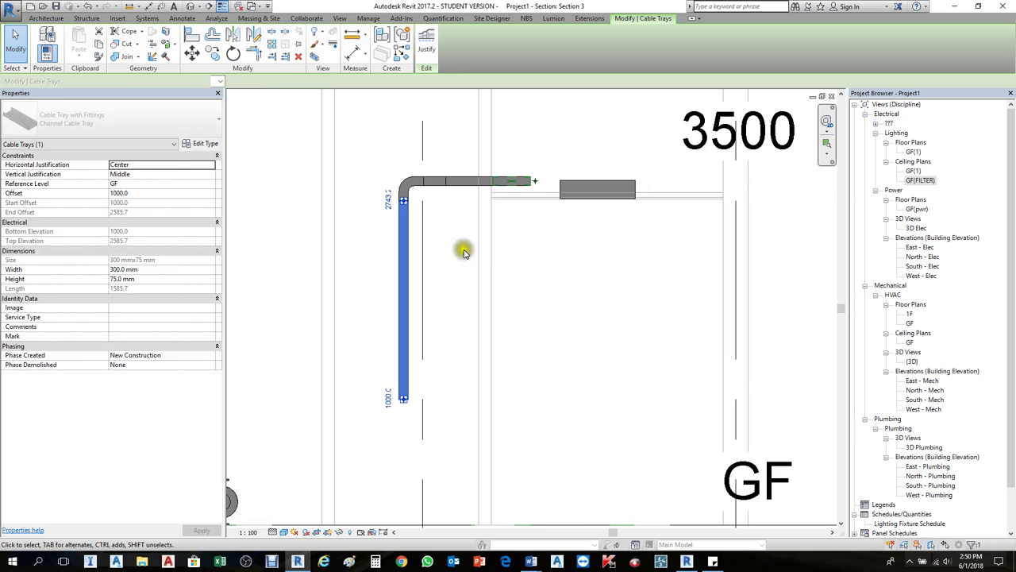
{"action": "key", "text": "Right"}
{"action": "key", "text": "Right"}
{"action": "key", "text": "Right"}
{"action": "key", "text": "Right"}
{"action": "key", "text": "Right"}
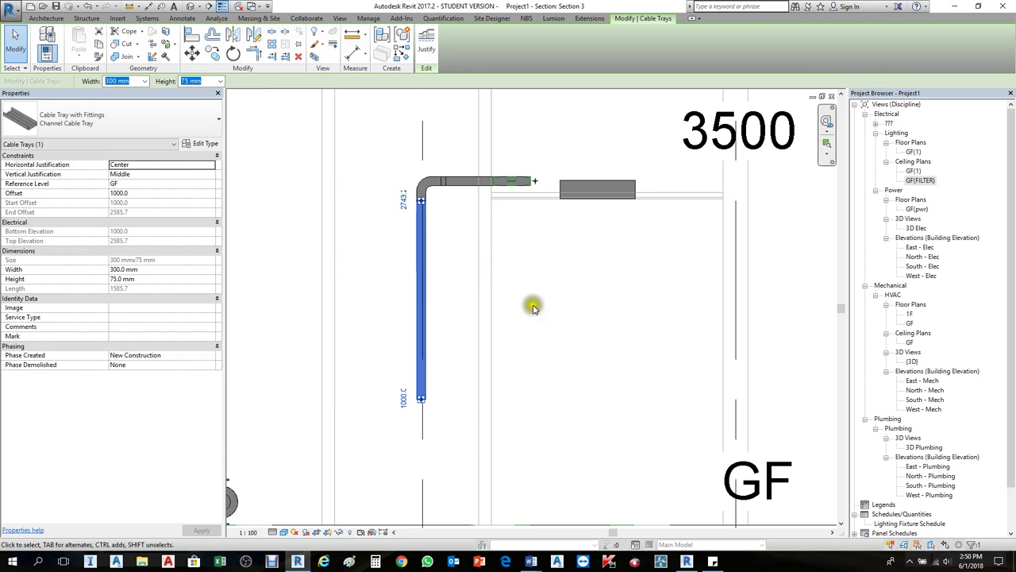
{"action": "left_click", "coordinate": [532, 308]}
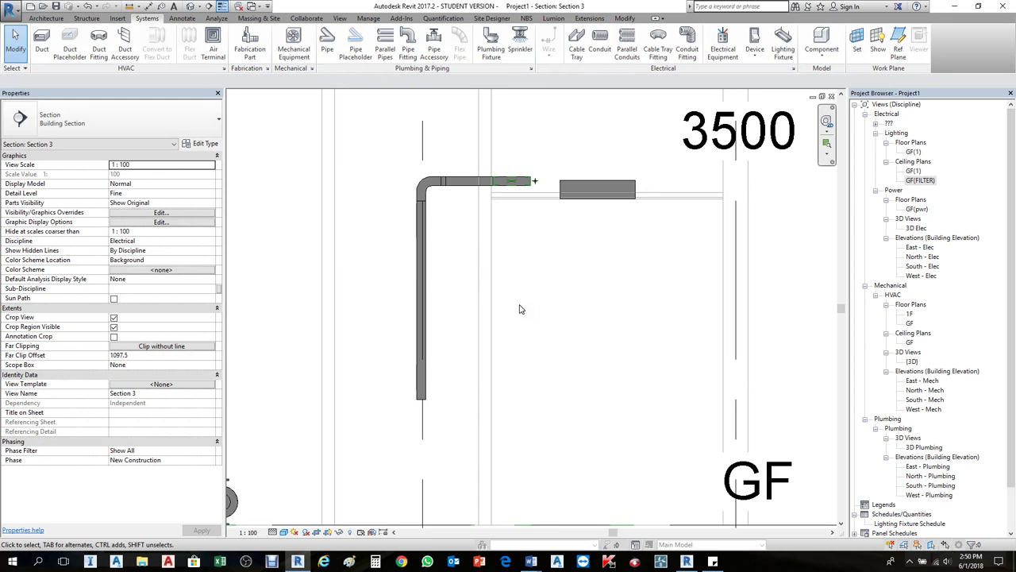
Return to the GF(FILTER) ceiling plan and examine the shifted end of the cable tray beside the electrical panel.
{"action": "key", "text": "ctrl+Tab"}
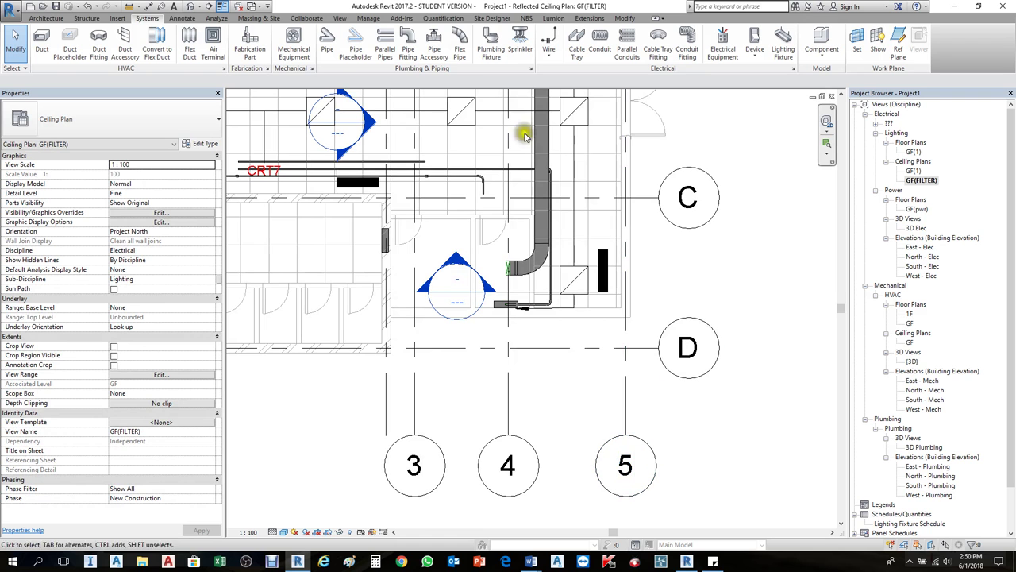
{"action": "scroll", "coordinate": [475, 223], "scroll_direction": "up", "scroll_amount": 2}
{"action": "scroll", "coordinate": [590, 262], "scroll_direction": "down", "scroll_amount": 5}
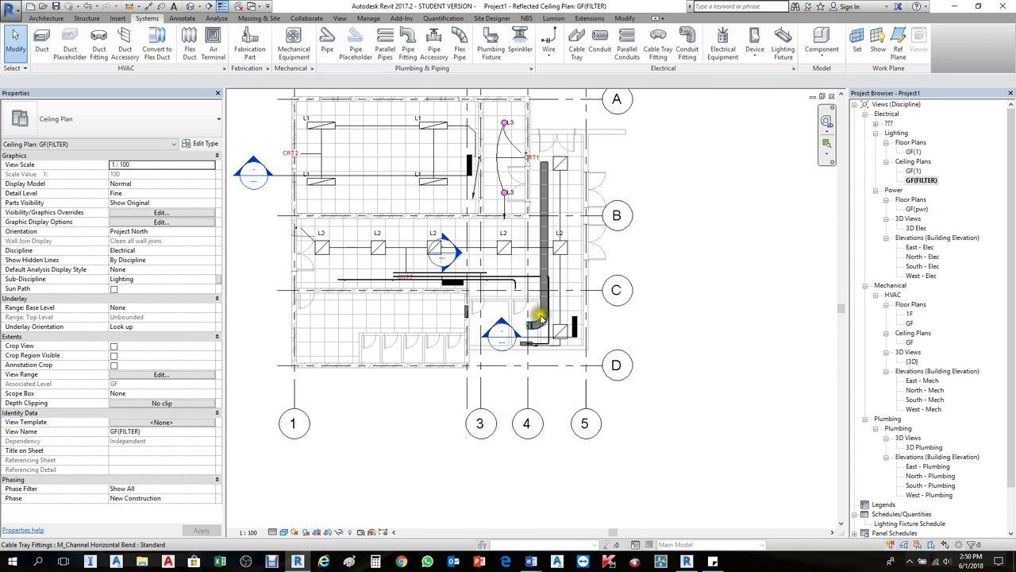
Examine the horizontal bend fitting at the lower end of the cable tray near grid 4 and its properties.
{"action": "scroll", "coordinate": [540, 324], "scroll_direction": "up", "scroll_amount": 2}
{"action": "left_click", "coordinate": [546, 329]}
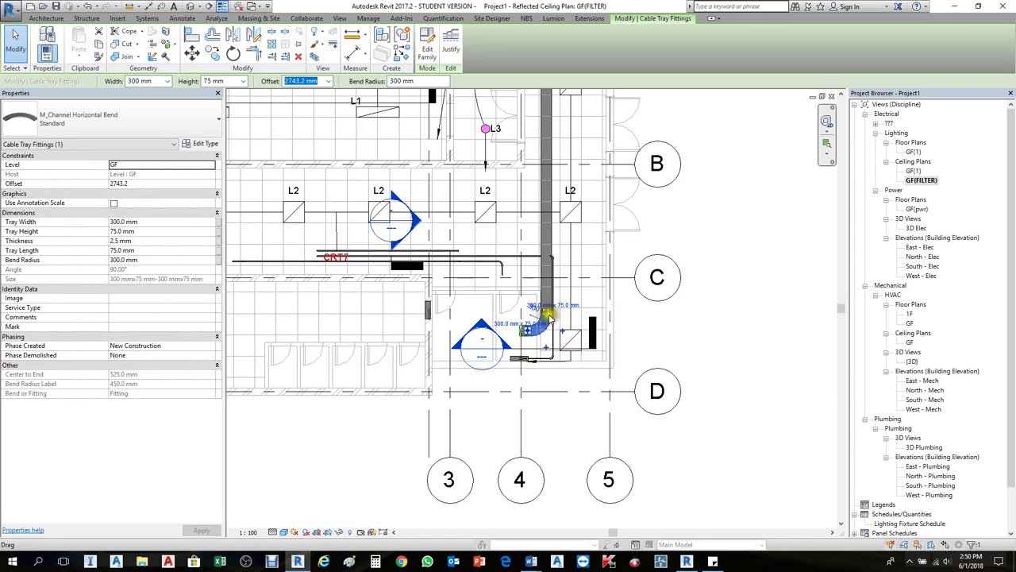
{"action": "key", "text": "Escape"}
{"action": "scroll", "coordinate": [548, 335], "scroll_direction": "up", "scroll_amount": 3}
{"action": "scroll", "coordinate": [542, 343], "scroll_direction": "up", "scroll_amount": 1}
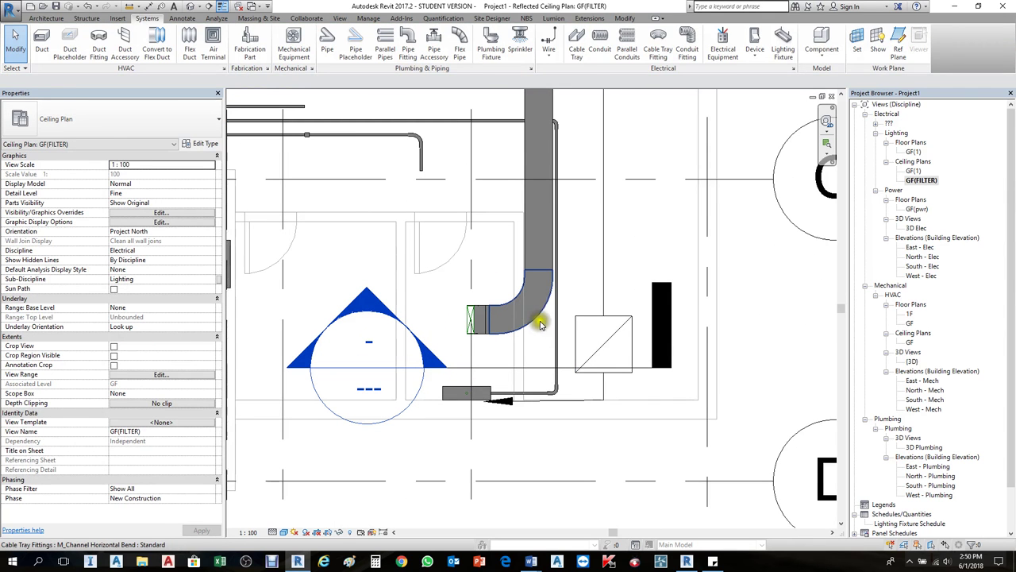
{"action": "left_click", "coordinate": [539, 316]}
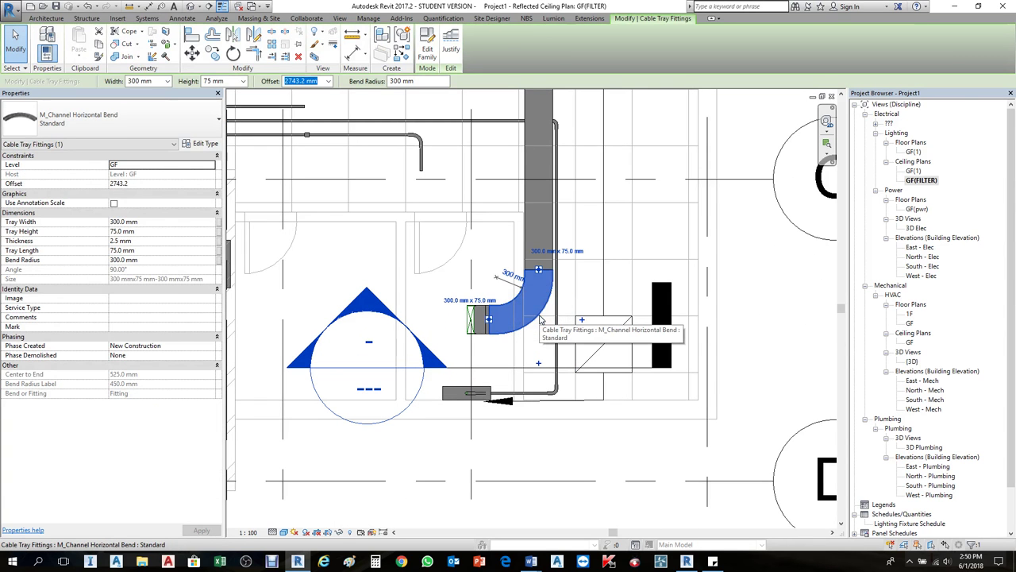
{"action": "scroll", "coordinate": [540, 321], "scroll_direction": "up", "scroll_amount": 3}
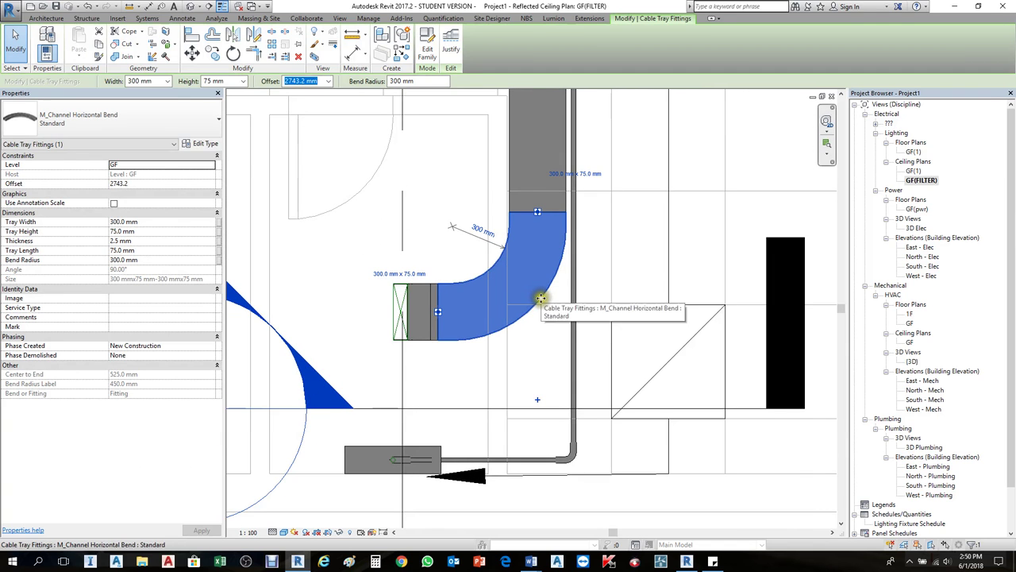
{"action": "scroll", "coordinate": [448, 368], "scroll_direction": "down", "scroll_amount": 3}
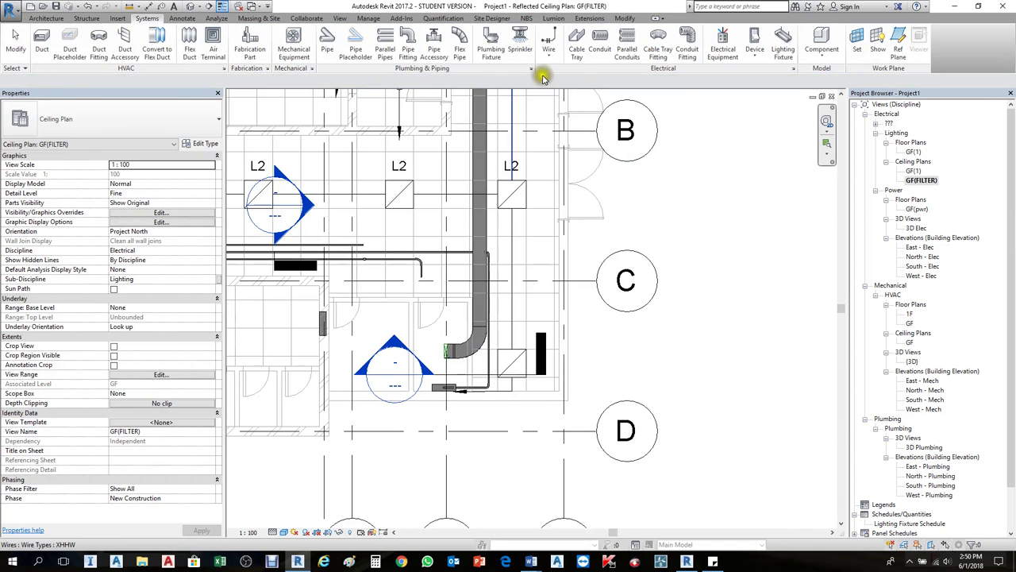
{"action": "left_click", "coordinate": [599, 42]}
{"action": "scroll", "coordinate": [474, 201], "scroll_direction": "down", "scroll_amount": 1}
{"action": "scroll", "coordinate": [411, 275], "scroll_direction": "down", "scroll_amount": 4}
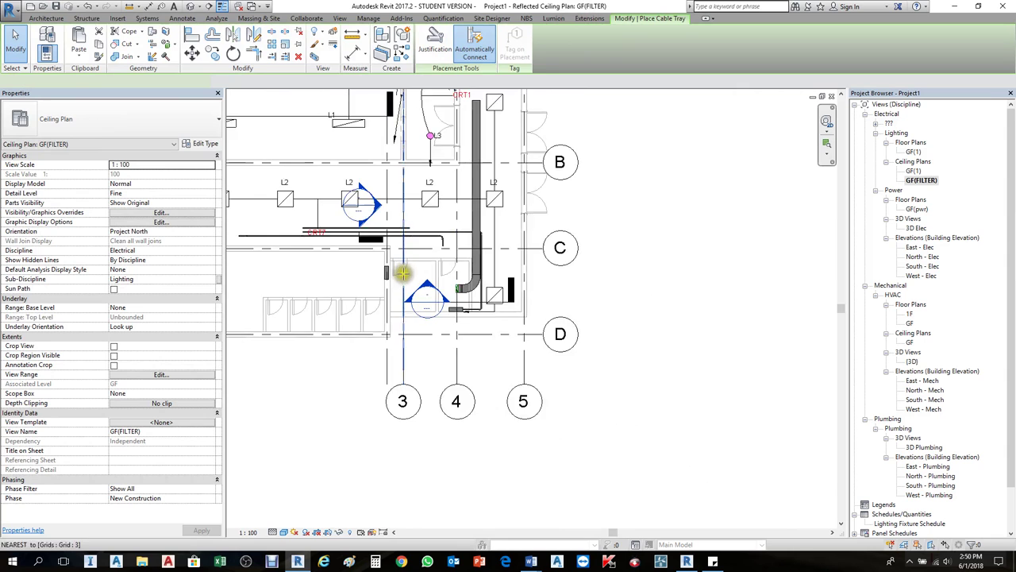
{"action": "scroll", "coordinate": [617, 191], "scroll_direction": "up", "scroll_amount": 2}
{"action": "left_click", "coordinate": [636, 221]}
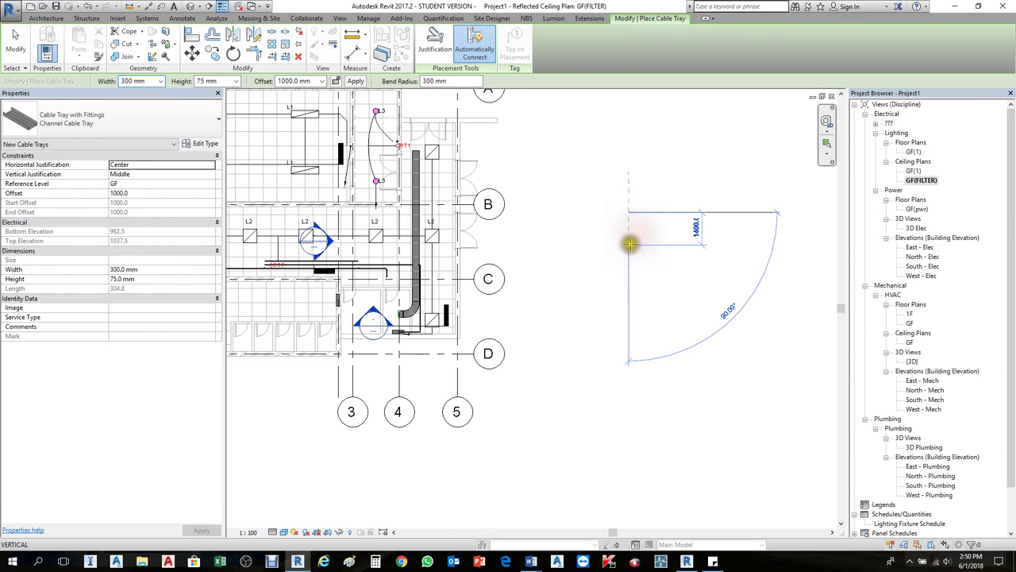
{"action": "scroll", "coordinate": [635, 238], "scroll_direction": "down", "scroll_amount": 2}
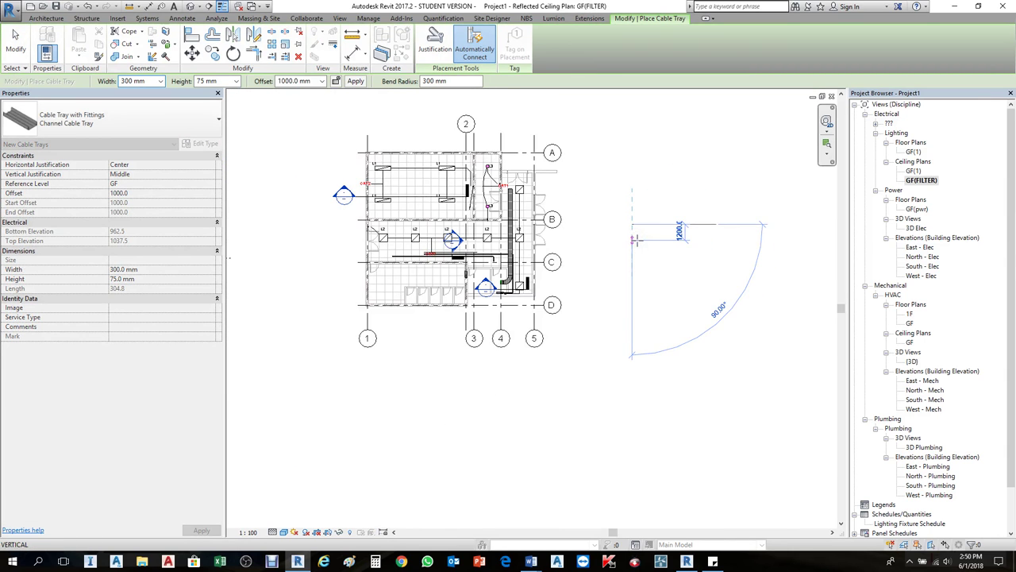
{"action": "scroll", "coordinate": [476, 238], "scroll_direction": "up", "scroll_amount": 4}
{"action": "middle_click_drag", "start_coordinate": [588, 240], "coordinate": [694, 232]}
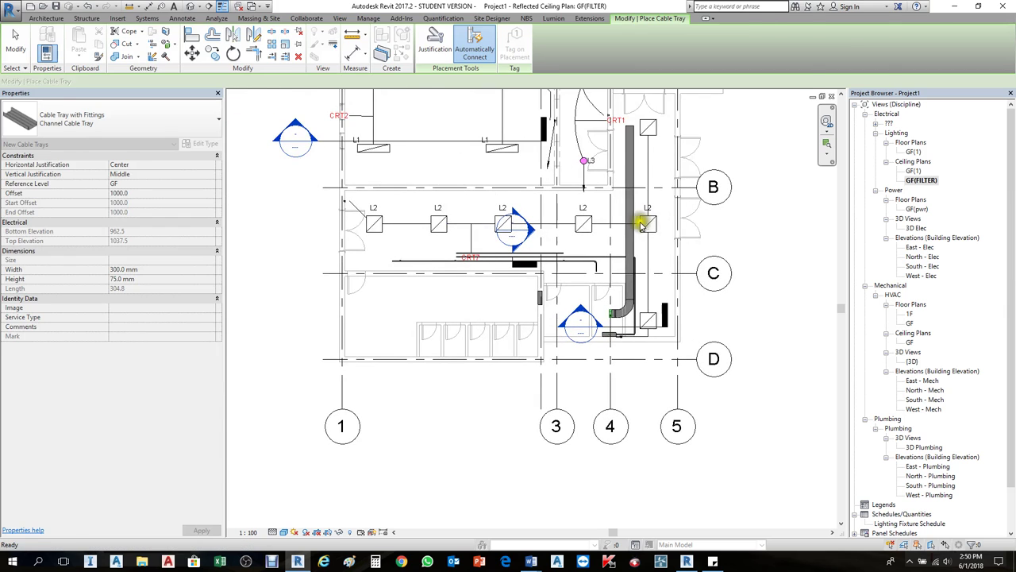
{"action": "key", "text": "Escape"}
{"action": "key", "text": "Escape"}
Draw an L-shaped 300 × 75 mm cable tray at a 2743 mm offset, outside the building beside grid 1, with a short leg about 1200 mm long.
{"action": "left_click", "coordinate": [627, 242]}
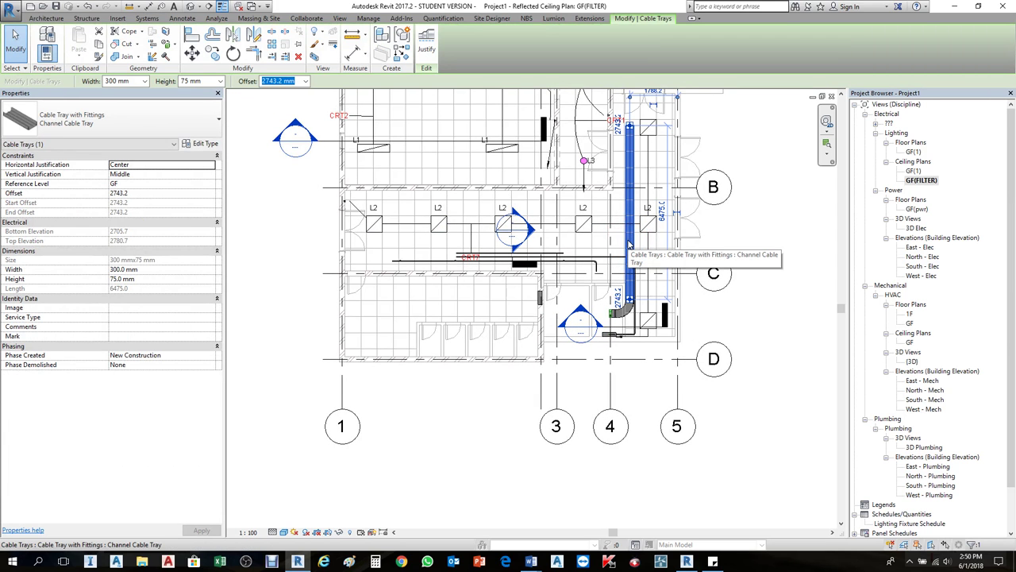
{"action": "key", "text": "Escape"}
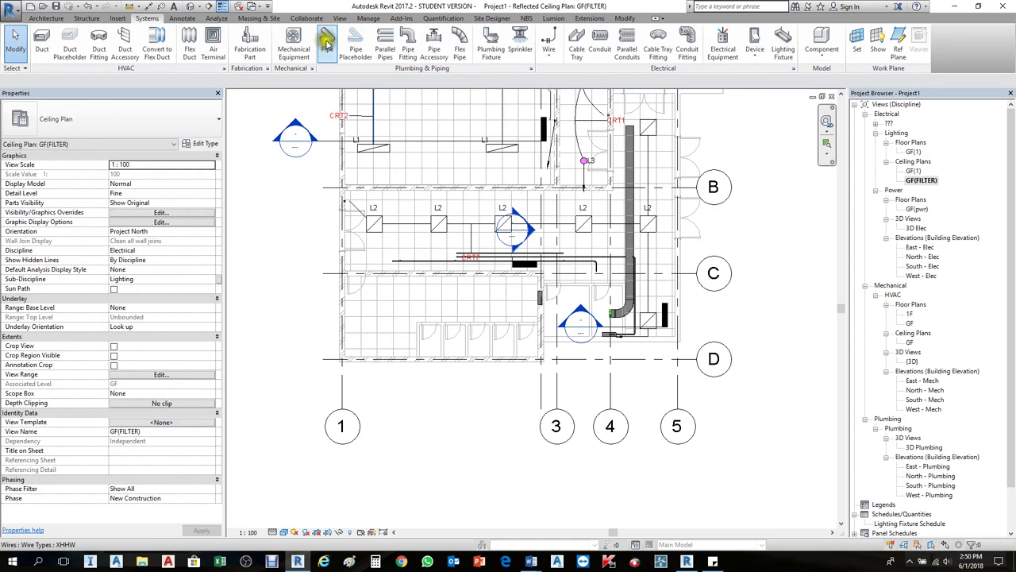
{"action": "left_click", "coordinate": [577, 46]}
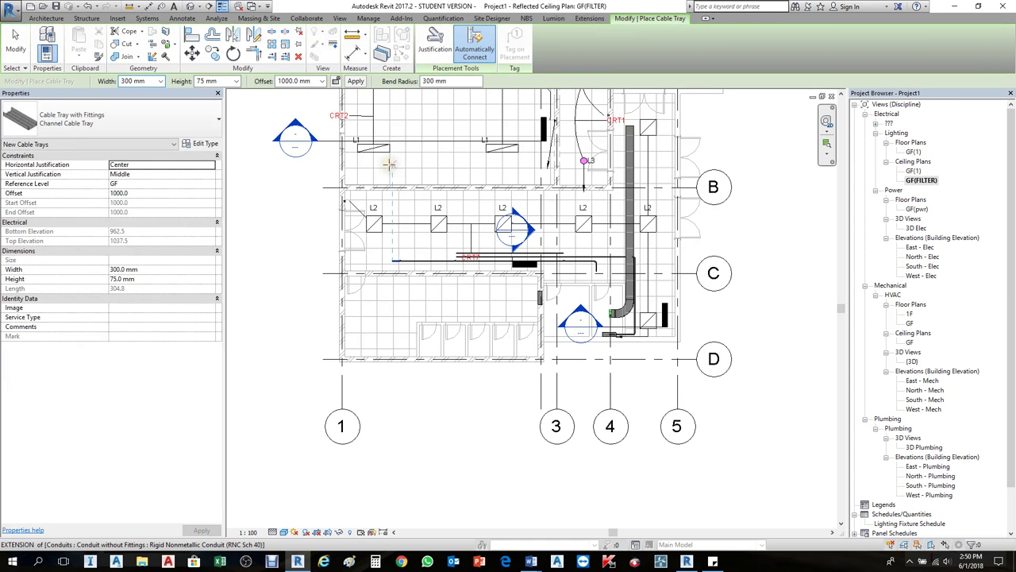
{"action": "left_click", "coordinate": [315, 81]}
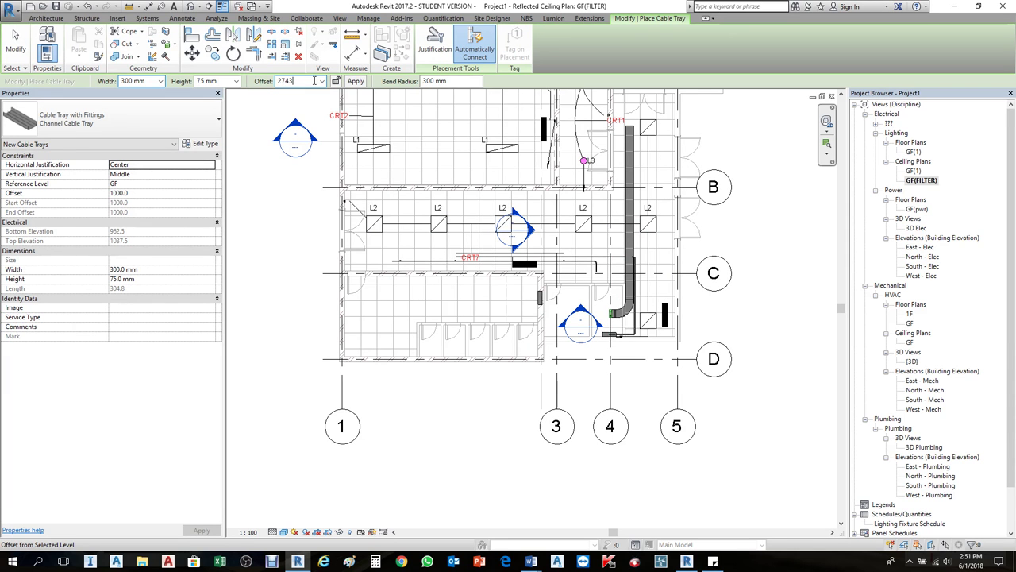
{"action": "left_click", "coordinate": [284, 238]}
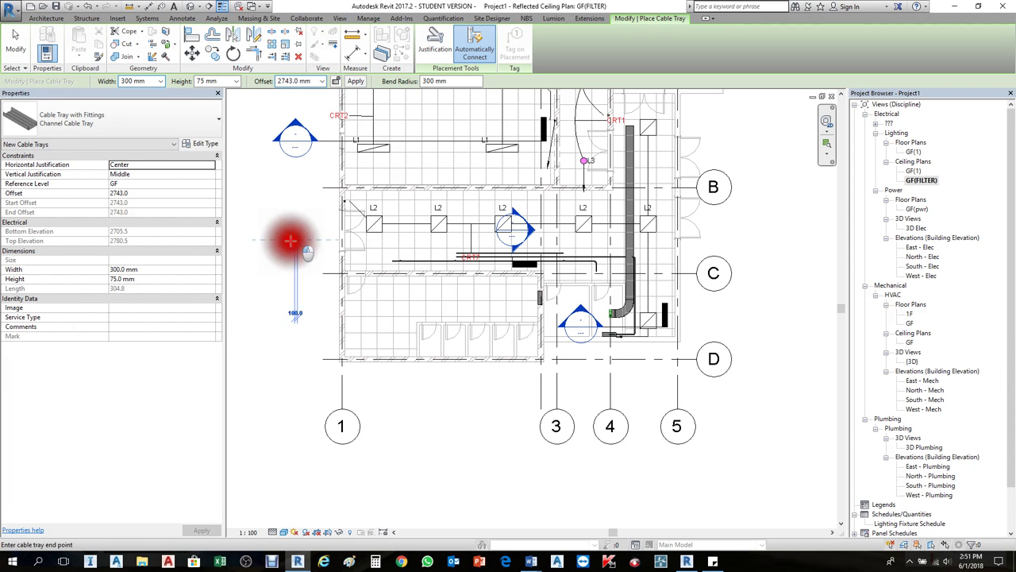
{"action": "middle_click_drag", "start_coordinate": [290, 234], "coordinate": [509, 274]}
{"action": "left_click", "coordinate": [411, 269]}
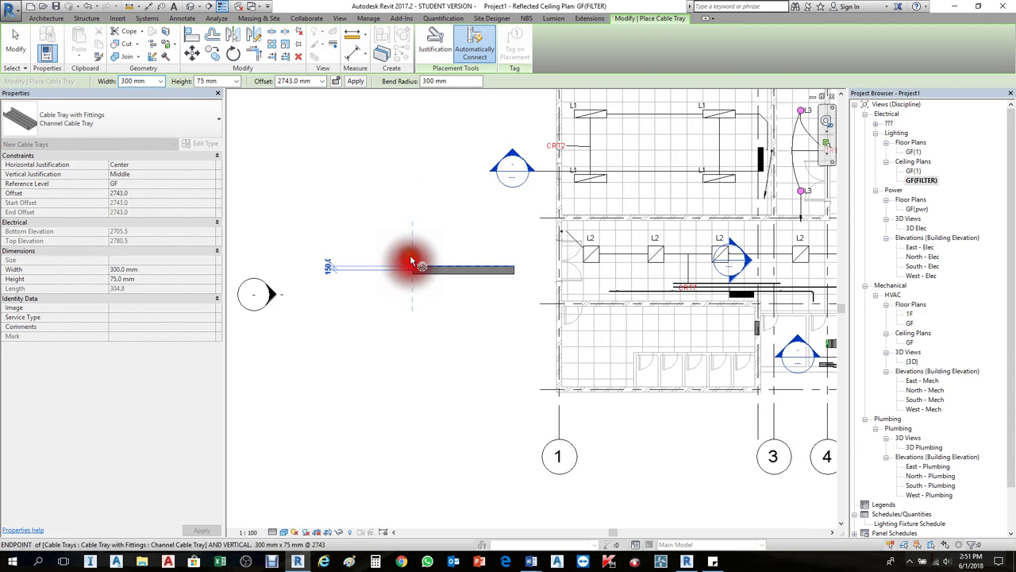
{"action": "left_click", "coordinate": [411, 238]}
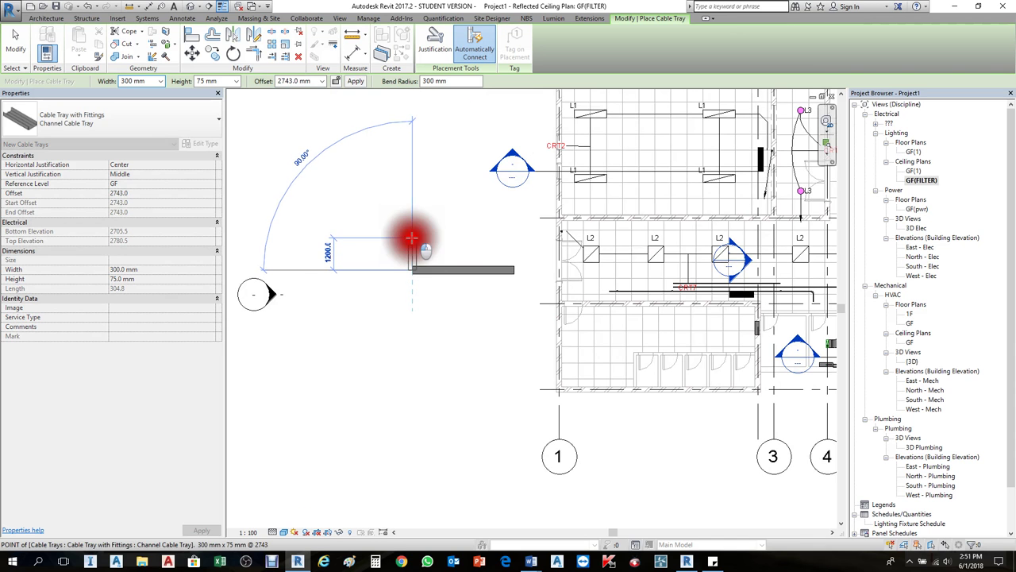
{"action": "key", "text": "Escape"}
{"action": "key", "text": "Escape"}
Delete the horizontal bend fitting joining the two legs of the new L-shaped cable tray.
{"action": "left_click", "coordinate": [415, 271]}
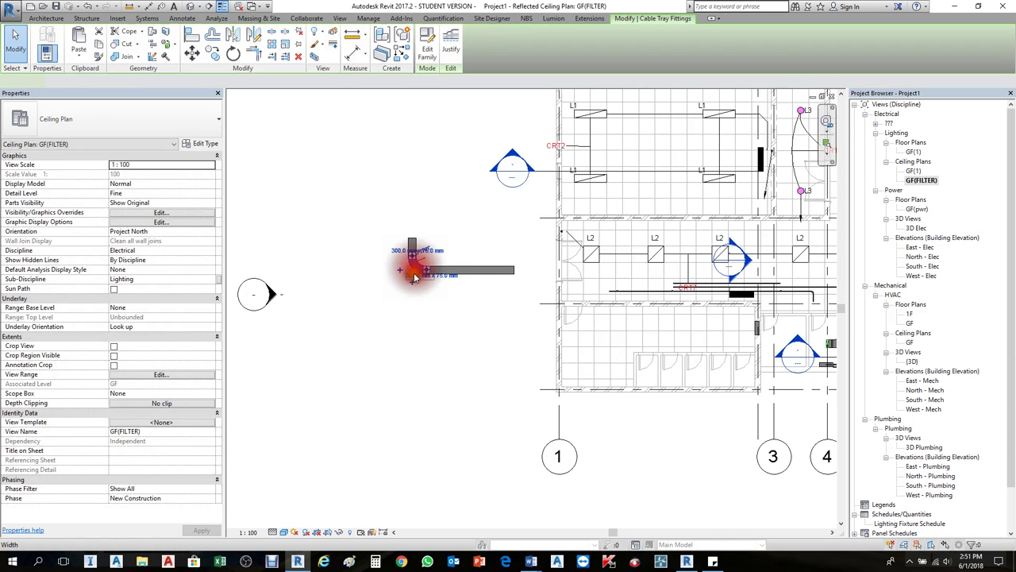
{"action": "scroll", "coordinate": [407, 282], "scroll_direction": "up", "scroll_amount": 2}
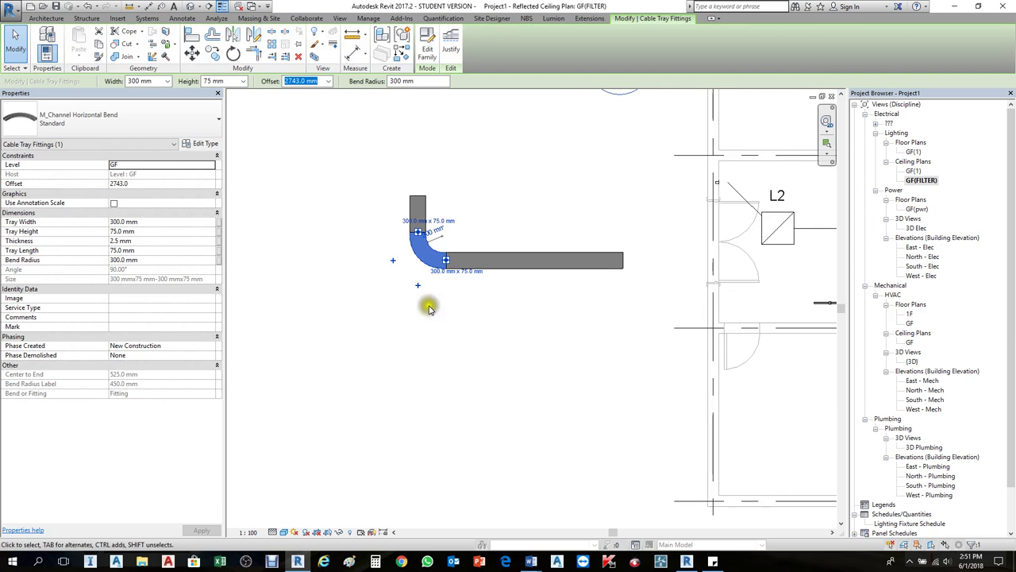
{"action": "key", "text": "Delete"}
Copy the two separated cable tray segments to a spot directly below the originals.
{"action": "scroll", "coordinate": [362, 231], "scroll_direction": "down", "scroll_amount": 2}
{"action": "left_click_drag", "start_coordinate": [362, 231], "coordinate": [585, 304]}
{"action": "key", "text": "c"}
{"action": "key", "text": "o"}
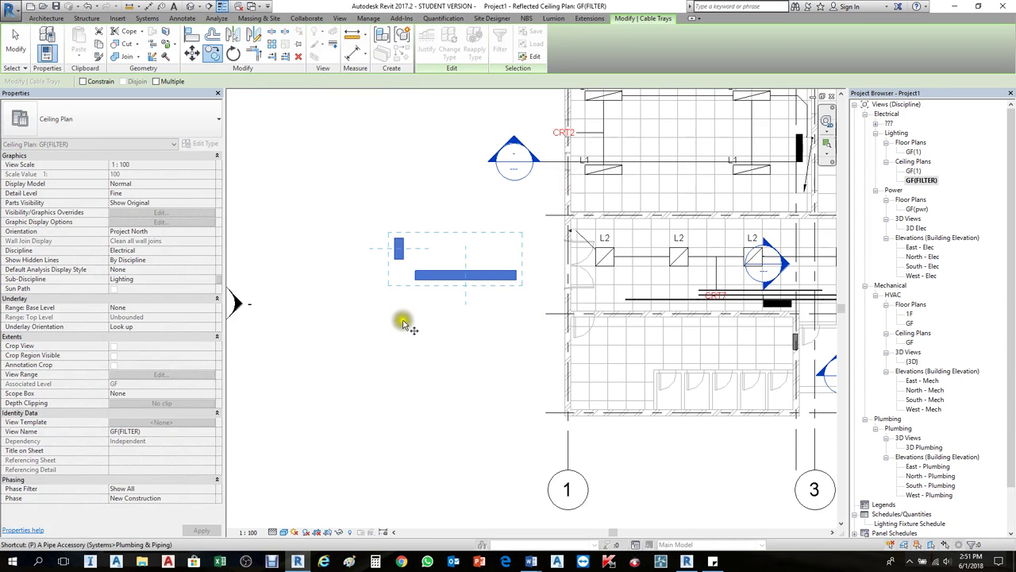
{"action": "left_click", "coordinate": [404, 308]}
{"action": "scroll", "coordinate": [401, 306], "scroll_direction": "down", "scroll_amount": 2}
{"action": "left_click", "coordinate": [398, 339]}
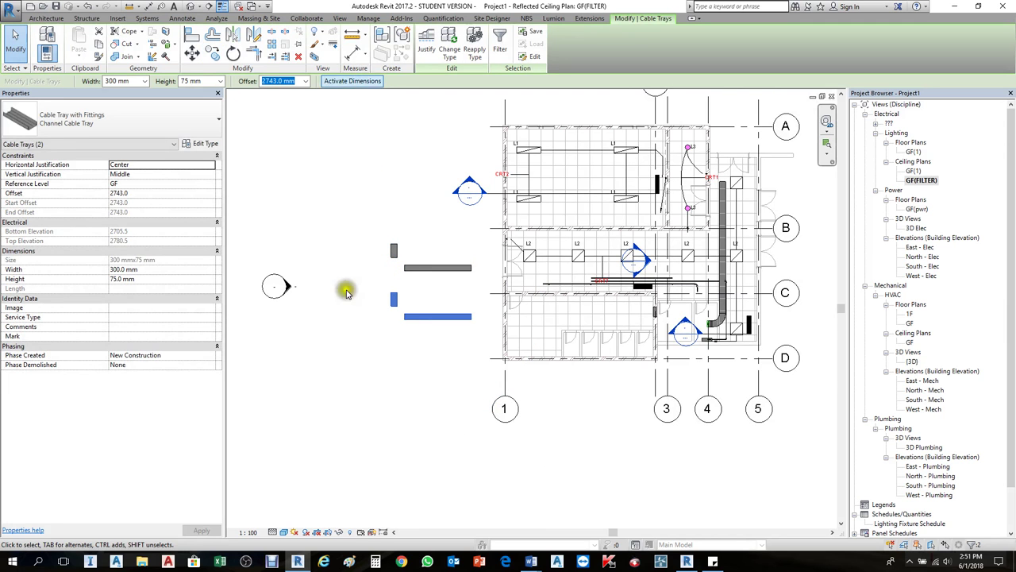
Make two more copies of the tray pair straight below, using the Constrain and Multiple copy options.
{"action": "key", "text": "c"}
{"action": "key", "text": "o"}
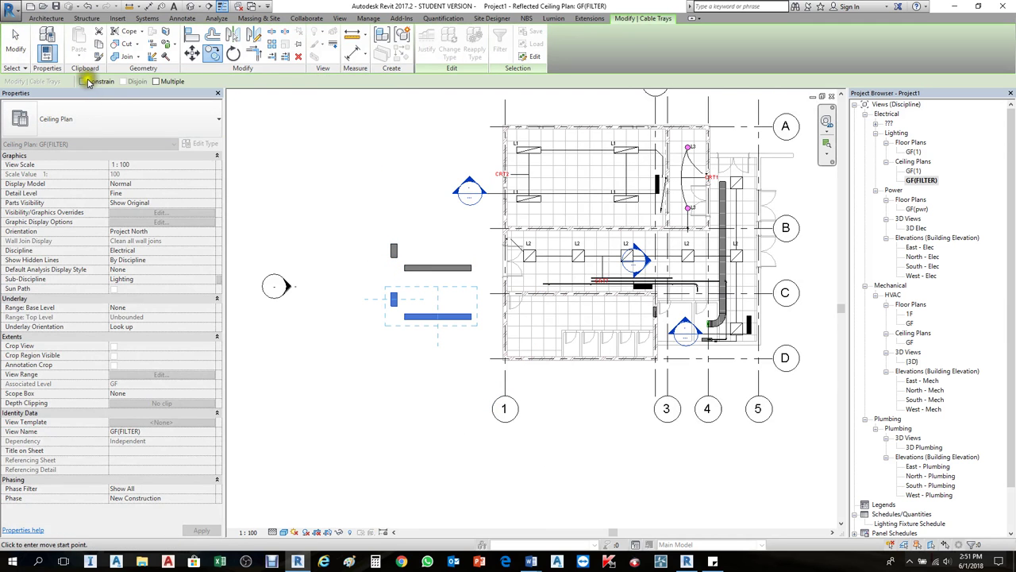
{"action": "left_click", "coordinate": [84, 81]}
{"action": "left_click", "coordinate": [156, 81]}
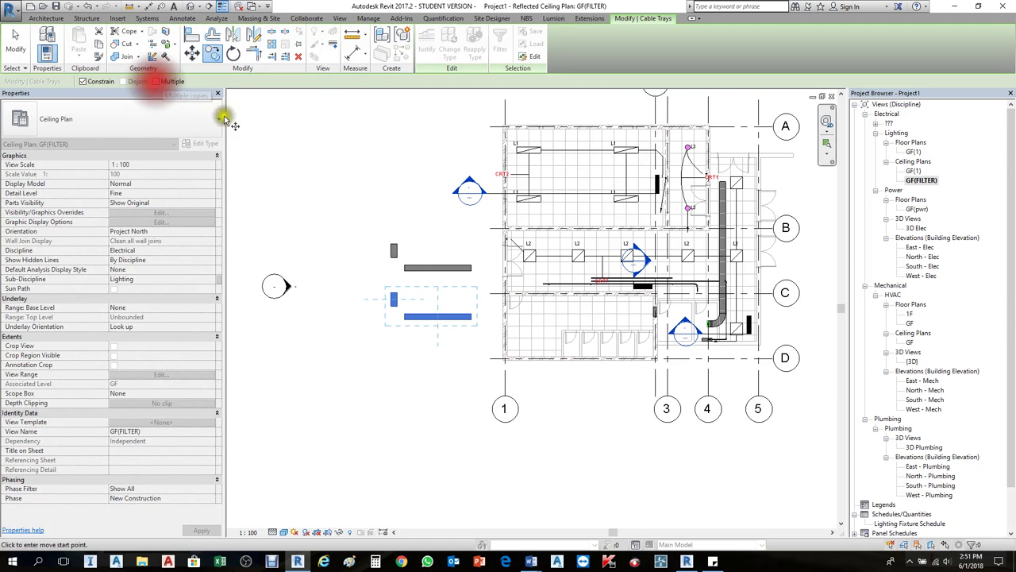
{"action": "left_click", "coordinate": [359, 293]}
{"action": "left_click", "coordinate": [361, 362]}
{"action": "left_click", "coordinate": [364, 462]}
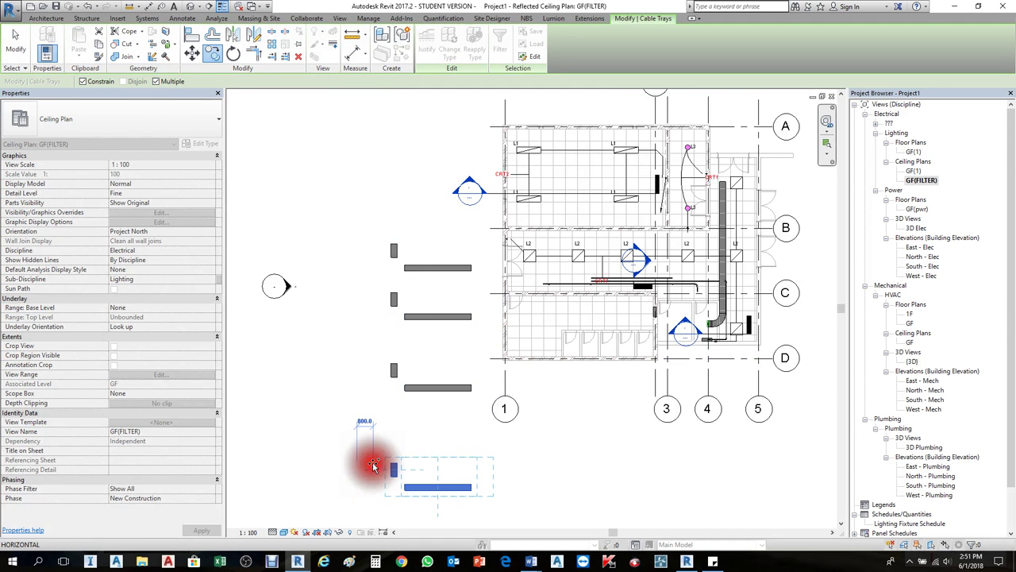
{"action": "key", "text": "Escape"}
{"action": "key", "text": "Escape"}
Join the uppermost short and long cable trays into a corner with Trim/Extend.
{"action": "scroll", "coordinate": [433, 409], "scroll_direction": "up", "scroll_amount": 2}
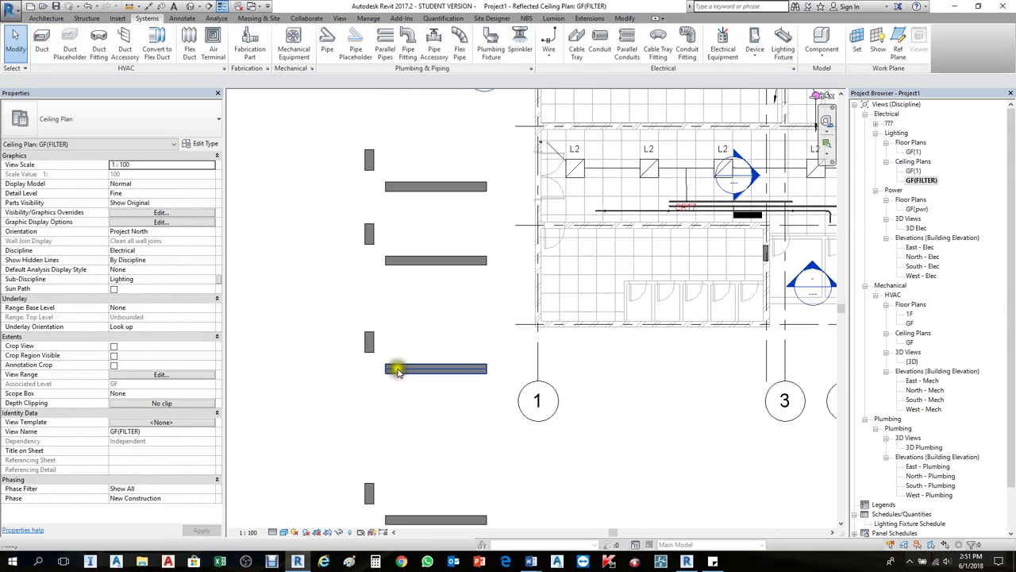
{"action": "scroll", "coordinate": [401, 318], "scroll_direction": "down", "scroll_amount": 1}
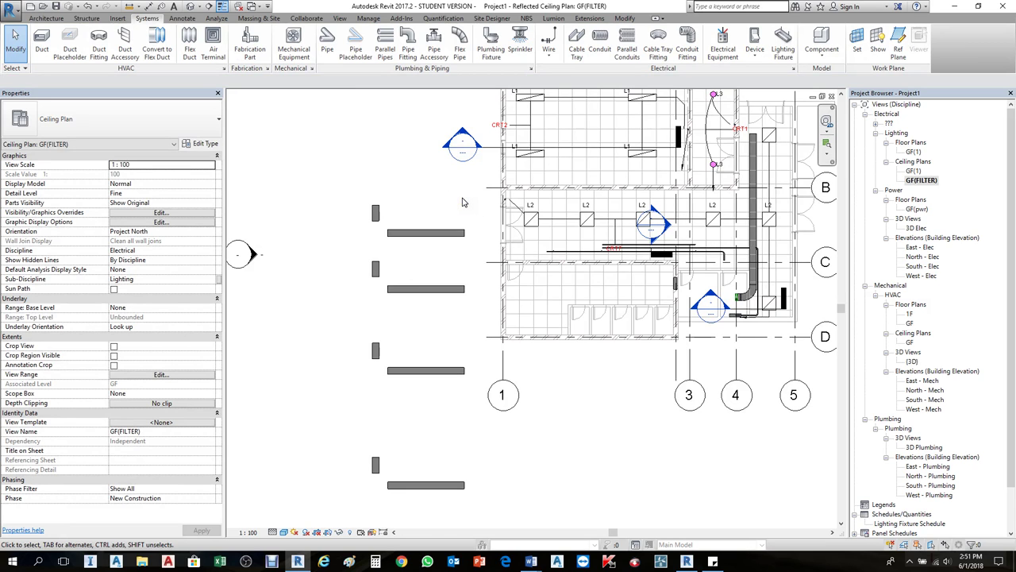
{"action": "key", "text": "r"}
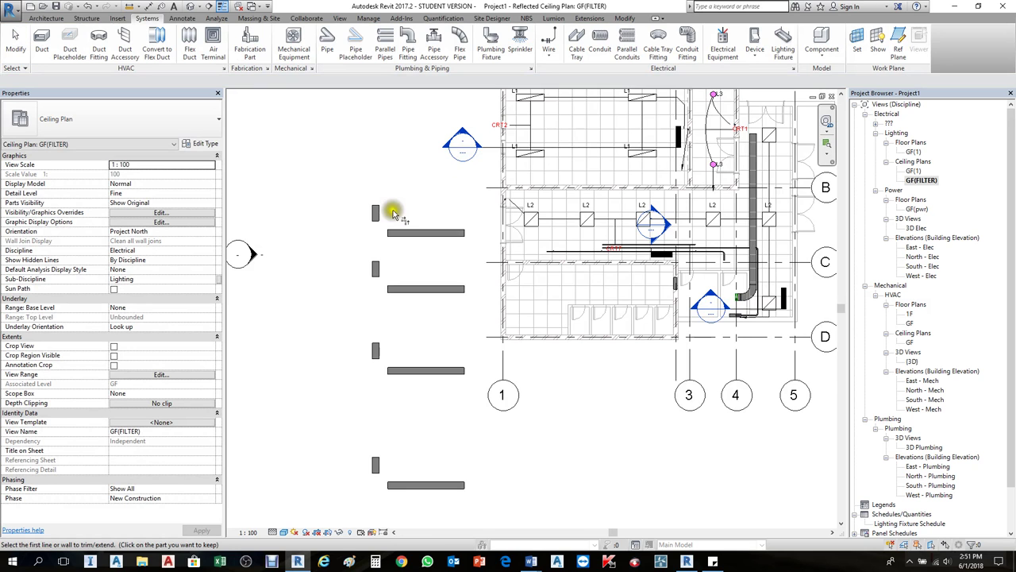
{"action": "scroll", "coordinate": [392, 213], "scroll_direction": "up", "scroll_amount": 3}
{"action": "left_click", "coordinate": [363, 213]}
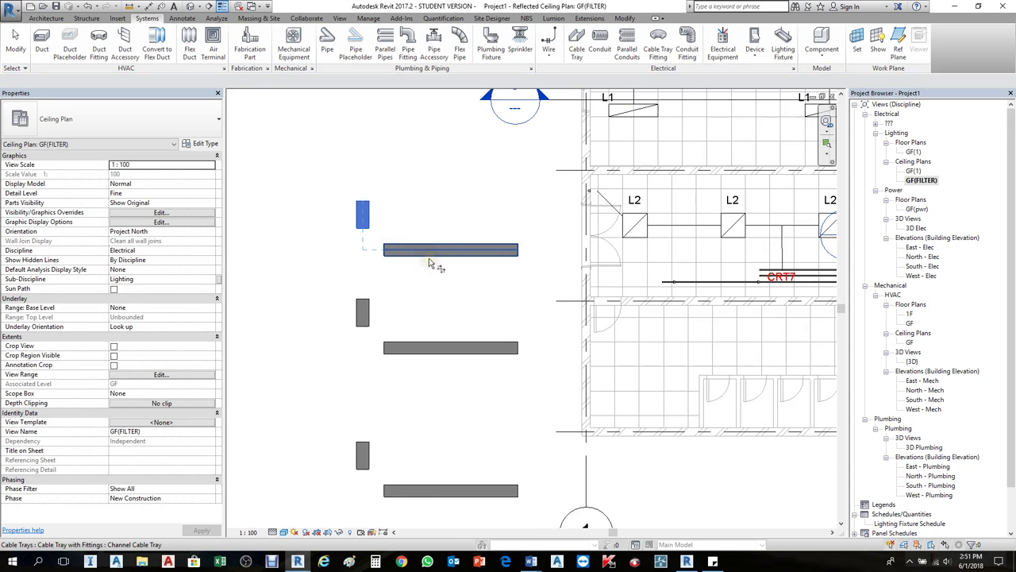
{"action": "scroll", "coordinate": [429, 262], "scroll_direction": "up", "scroll_amount": 2}
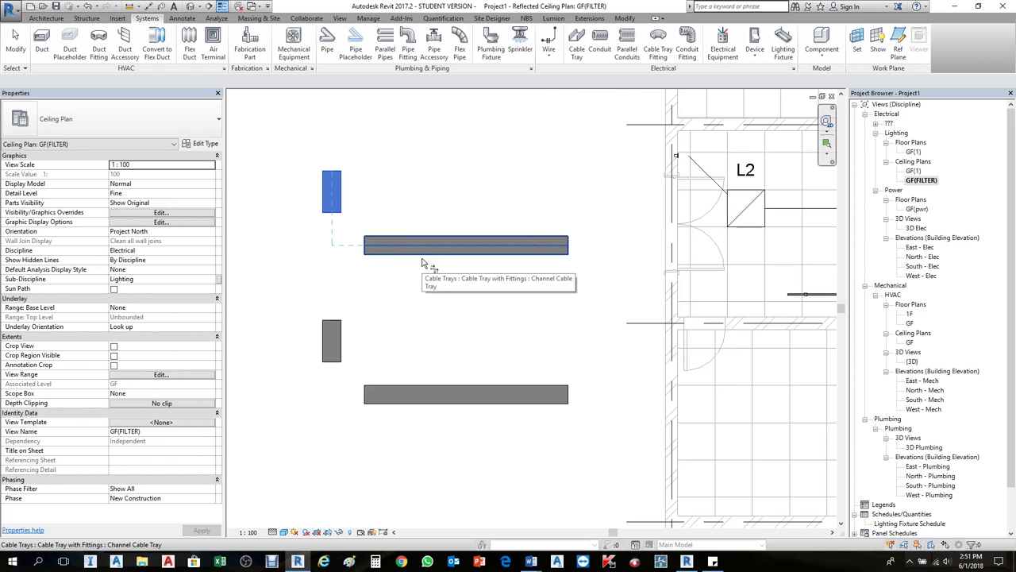
{"action": "left_click", "coordinate": [421, 257]}
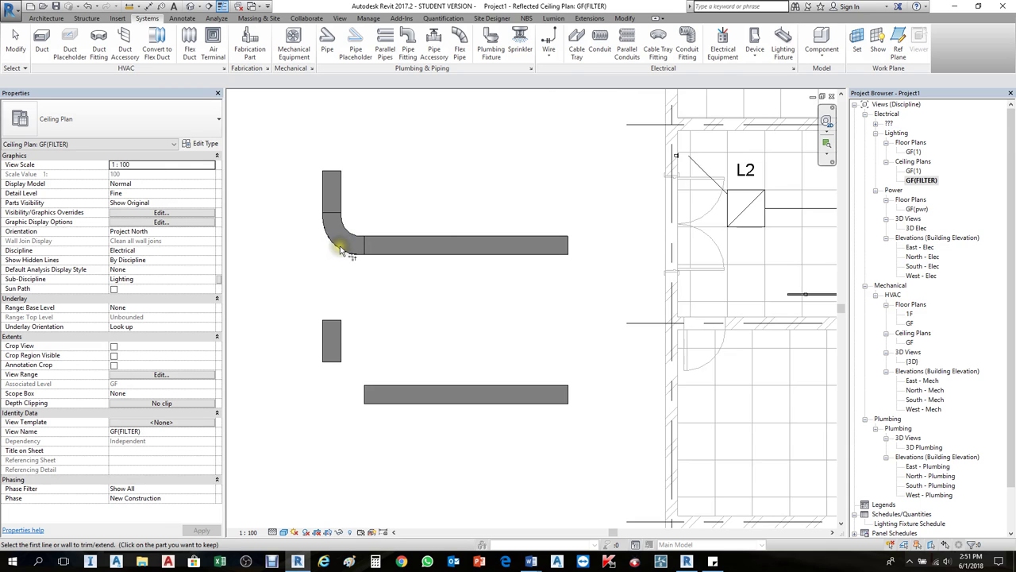
{"action": "scroll", "coordinate": [375, 229], "scroll_direction": "down", "scroll_amount": 3}
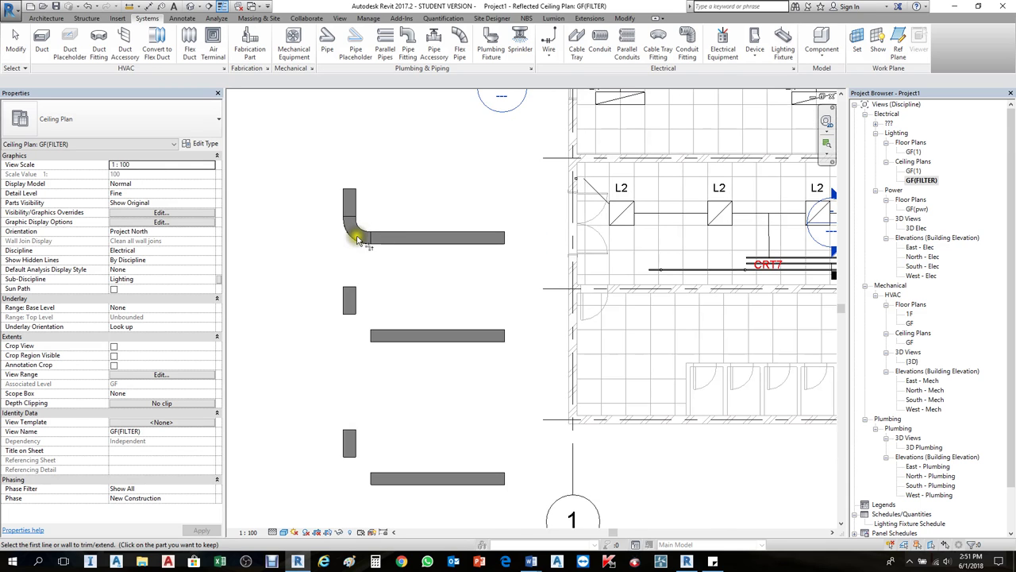
{"action": "key", "text": "Escape"}
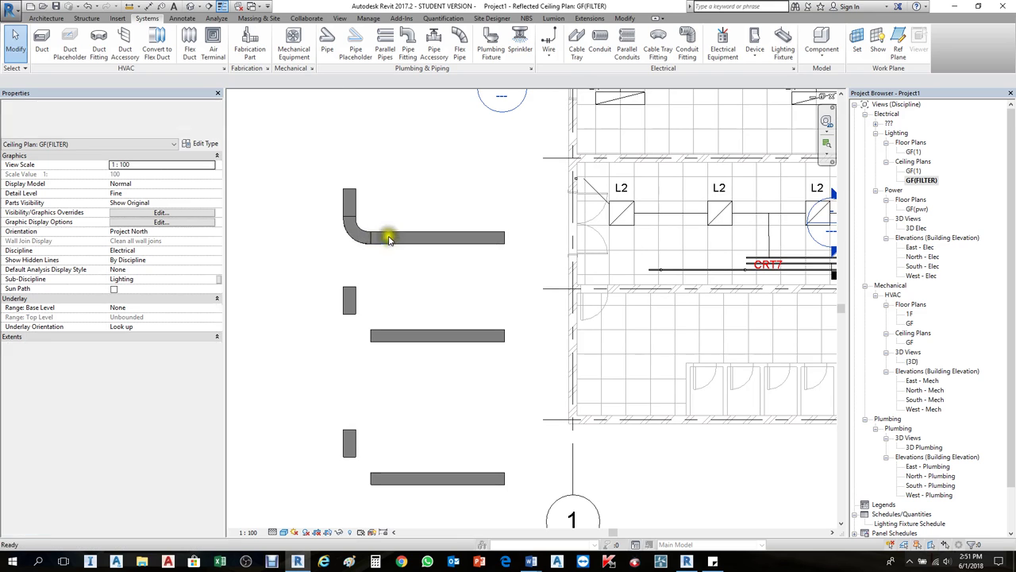
Open the type properties of the joined horizontal Channel Cable Tray and review its assigned bend, cross, transition and union fittings.
{"action": "left_click", "coordinate": [387, 236]}
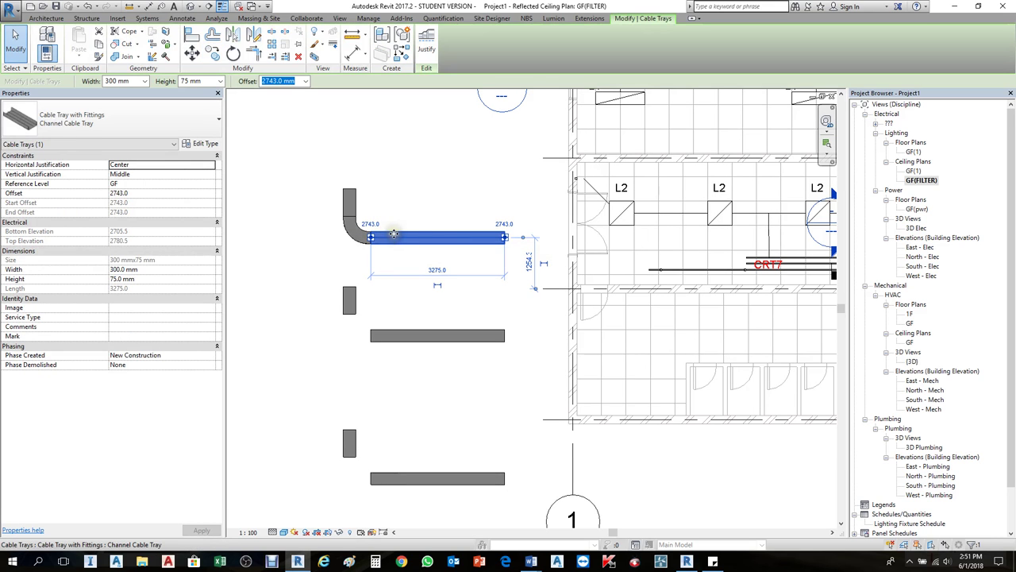
{"action": "left_click", "coordinate": [205, 144]}
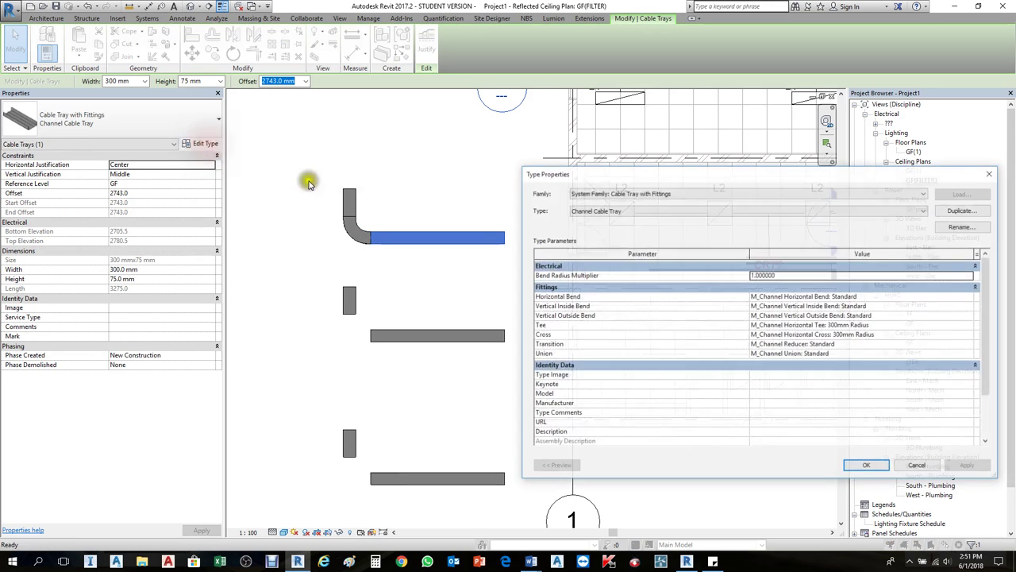
{"action": "left_click", "coordinate": [875, 297]}
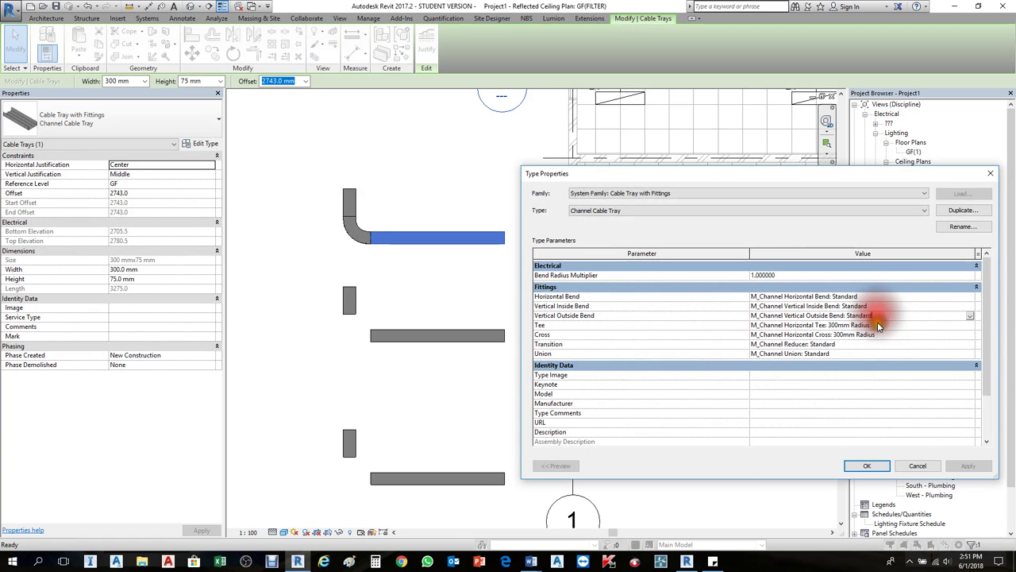
{"action": "left_click", "coordinate": [878, 335]}
{"action": "left_click", "coordinate": [873, 344]}
{"action": "left_click", "coordinate": [865, 353]}
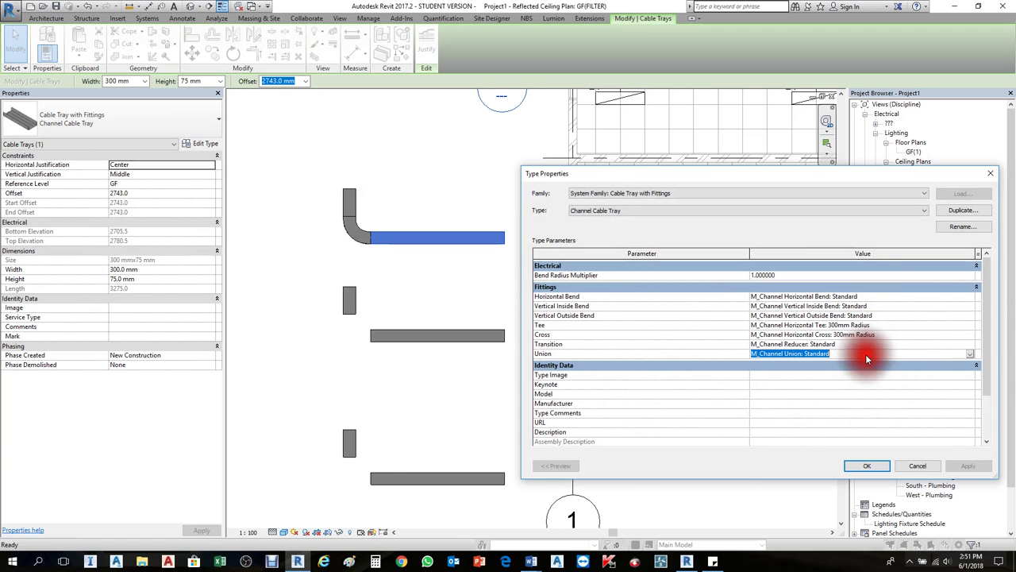
Review the horizontal bend, vertical inside bend and cross fittings assigned to the Channel Cable Tray type, leaving the type unchanged.
{"action": "left_click", "coordinate": [888, 297]}
{"action": "left_click", "coordinate": [888, 307]}
{"action": "left_click", "coordinate": [888, 335]}
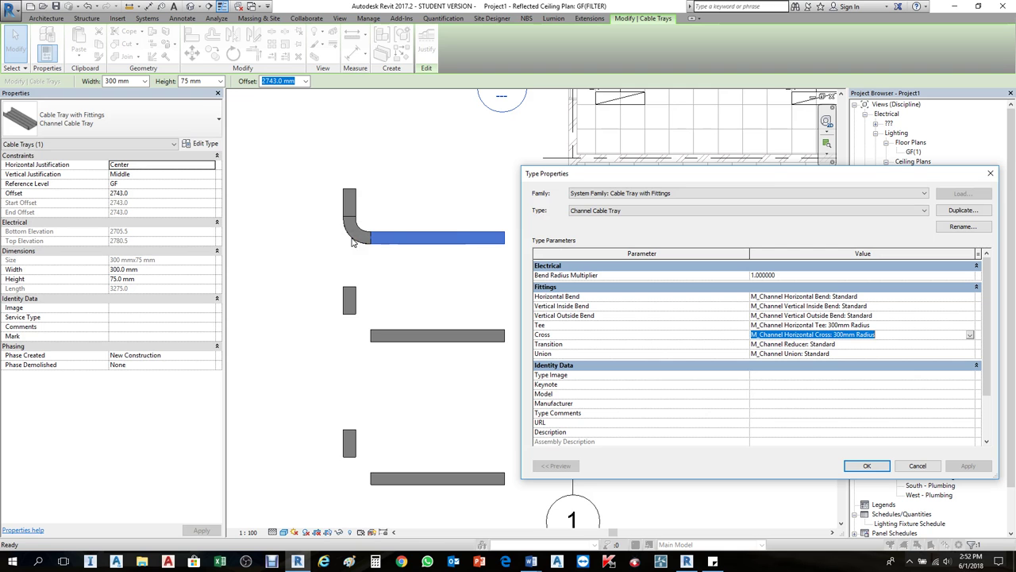
{"action": "left_click", "coordinate": [992, 173]}
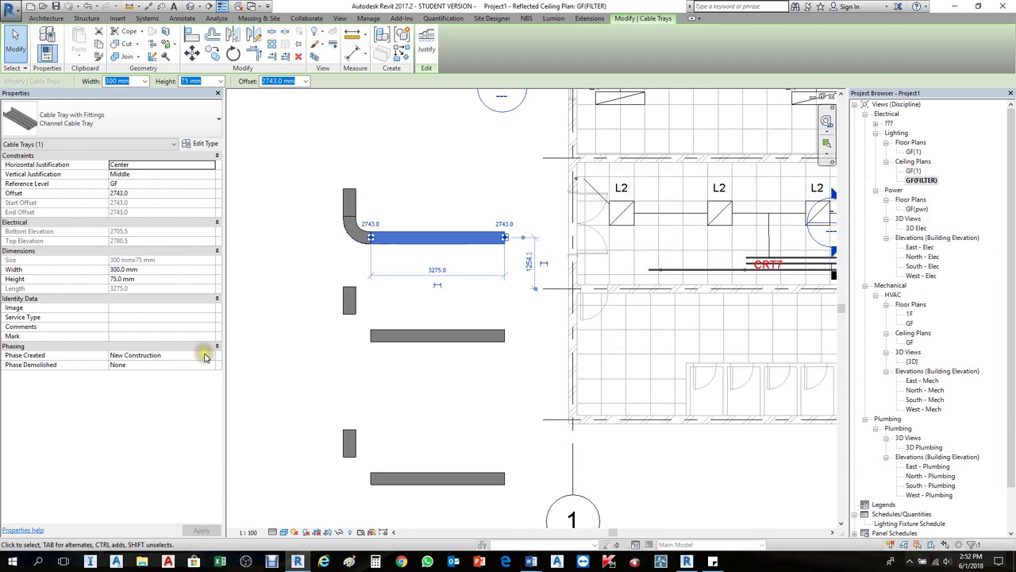
{"action": "left_click", "coordinate": [263, 347]}
Join the short and long cable trays of the second and third pairs into corners with Trim/Extend.
{"action": "scroll", "coordinate": [382, 353], "scroll_direction": "up", "scroll_amount": 2}
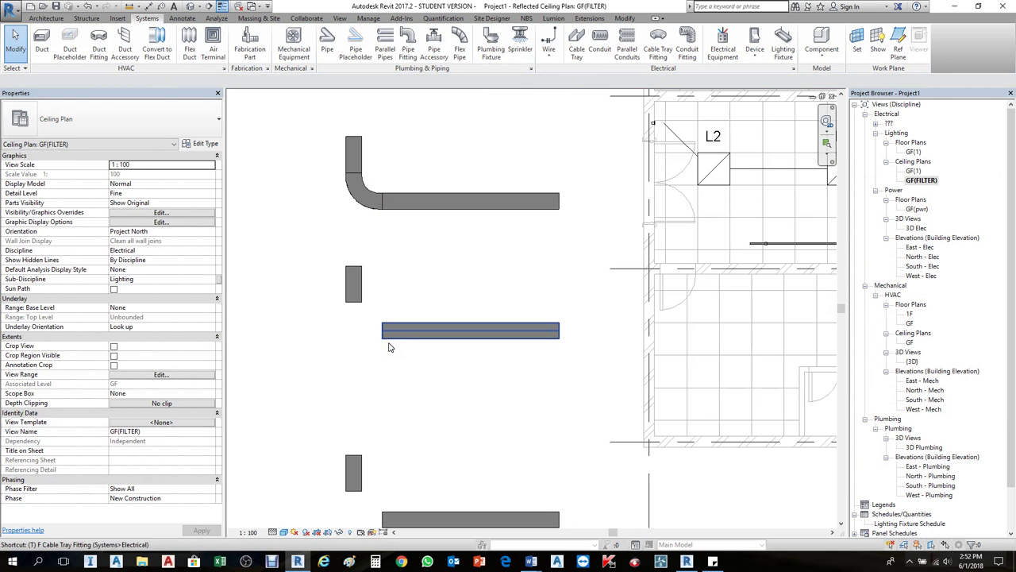
{"action": "key", "text": "t"}
{"action": "key", "text": "r"}
{"action": "left_click", "coordinate": [359, 284]}
{"action": "left_click", "coordinate": [406, 319]}
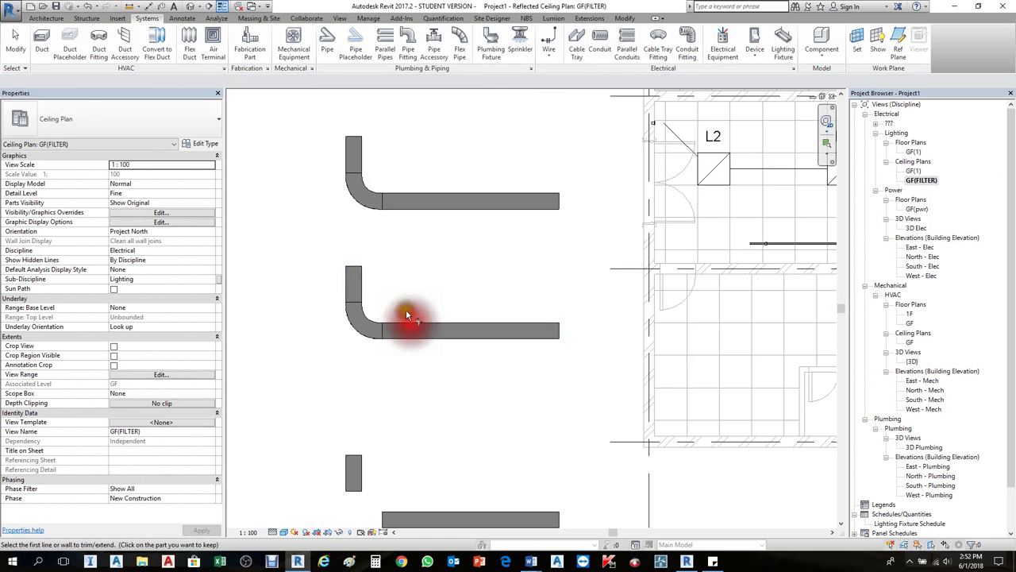
{"action": "scroll", "coordinate": [407, 316], "scroll_direction": "down", "scroll_amount": 2}
{"action": "left_click", "coordinate": [370, 383]}
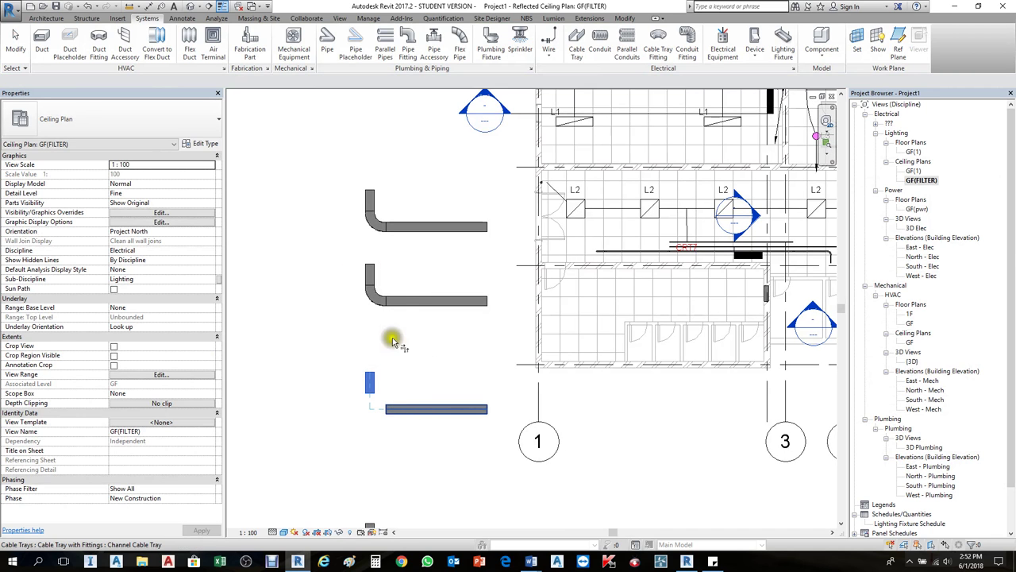
{"action": "left_click", "coordinate": [405, 406]}
{"action": "scroll", "coordinate": [393, 352], "scroll_direction": "up", "scroll_amount": 3}
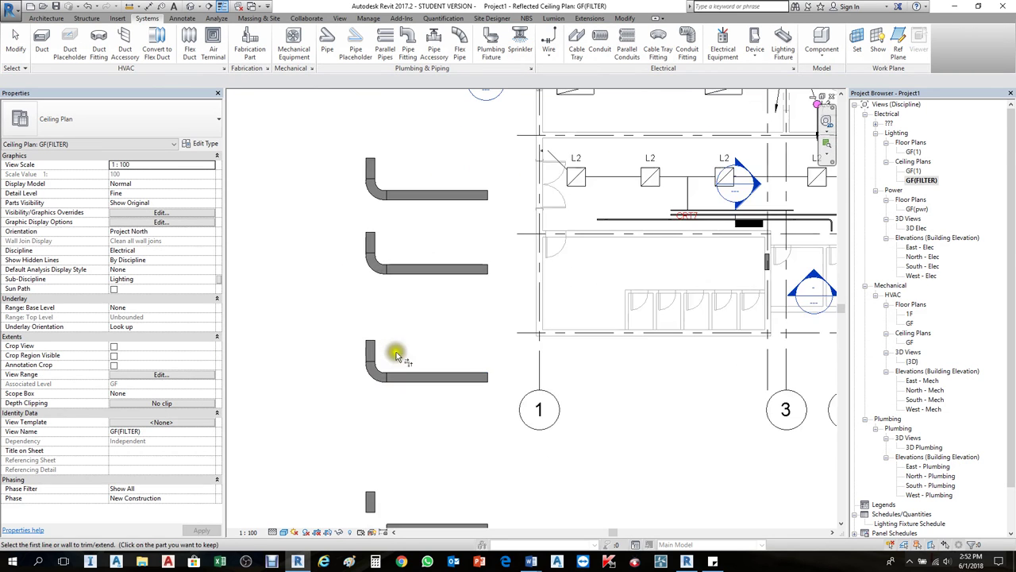
{"action": "key", "text": "Escape"}
Convert the horizontal bend of the second tray corner into a tee opening away from the long tray.
{"action": "middle_click_drag", "start_coordinate": [390, 239], "coordinate": [460, 201]}
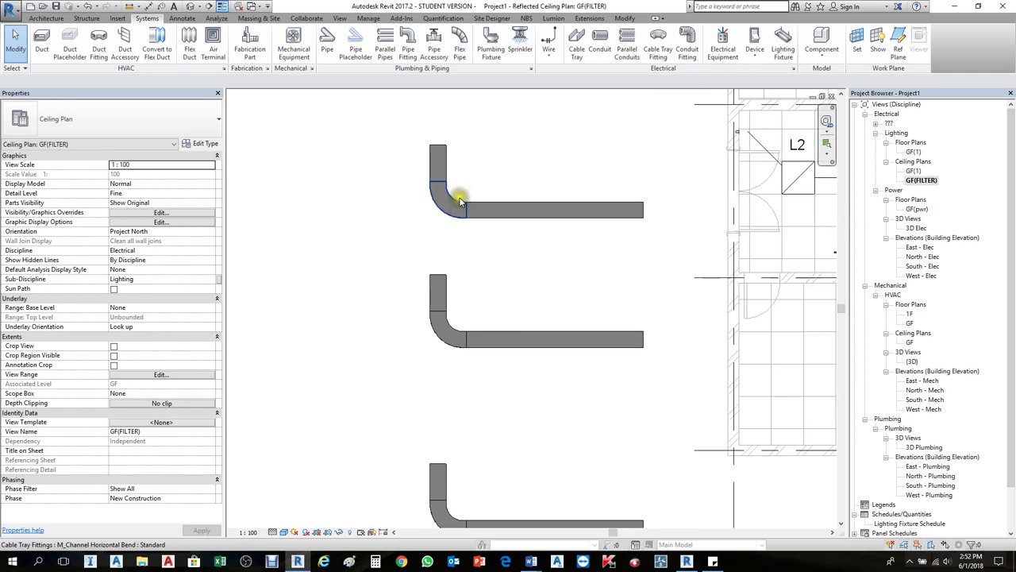
{"action": "scroll", "coordinate": [466, 276], "scroll_direction": "down", "scroll_amount": 1}
{"action": "left_click", "coordinate": [446, 317]}
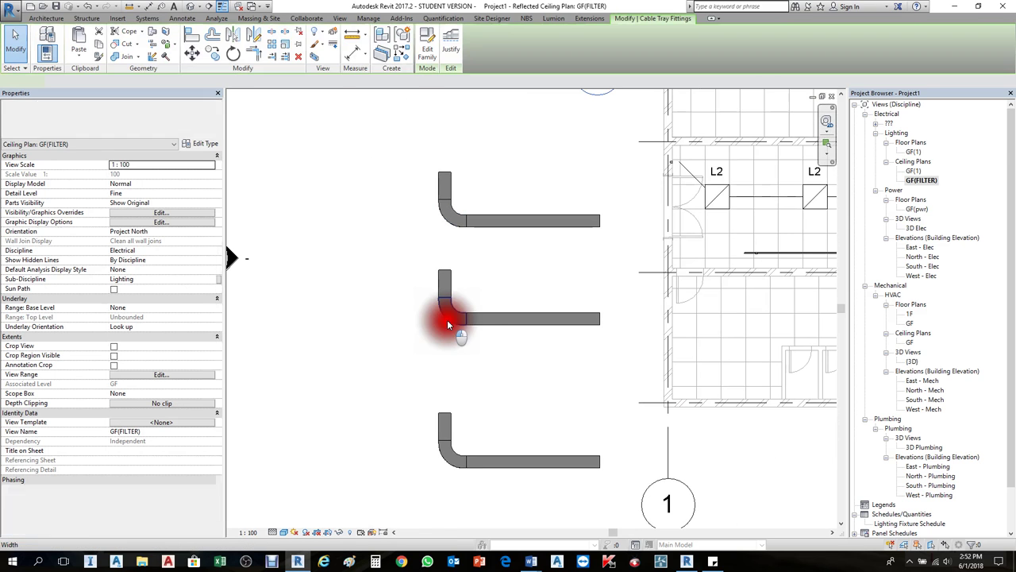
{"action": "scroll", "coordinate": [440, 329], "scroll_direction": "up", "scroll_amount": 3}
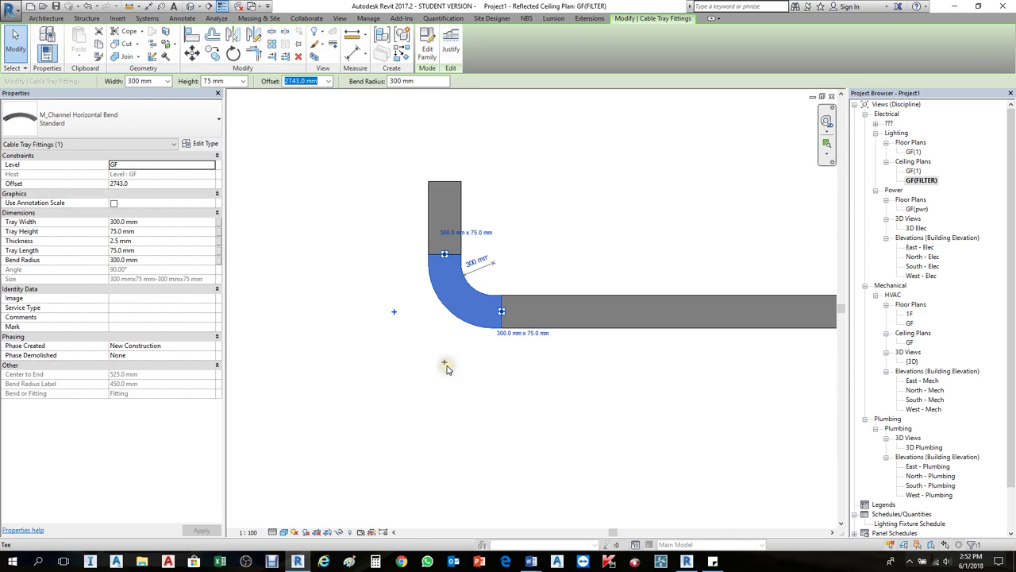
{"action": "left_click", "coordinate": [393, 312]}
{"action": "scroll", "coordinate": [599, 334], "scroll_direction": "down", "scroll_amount": 2}
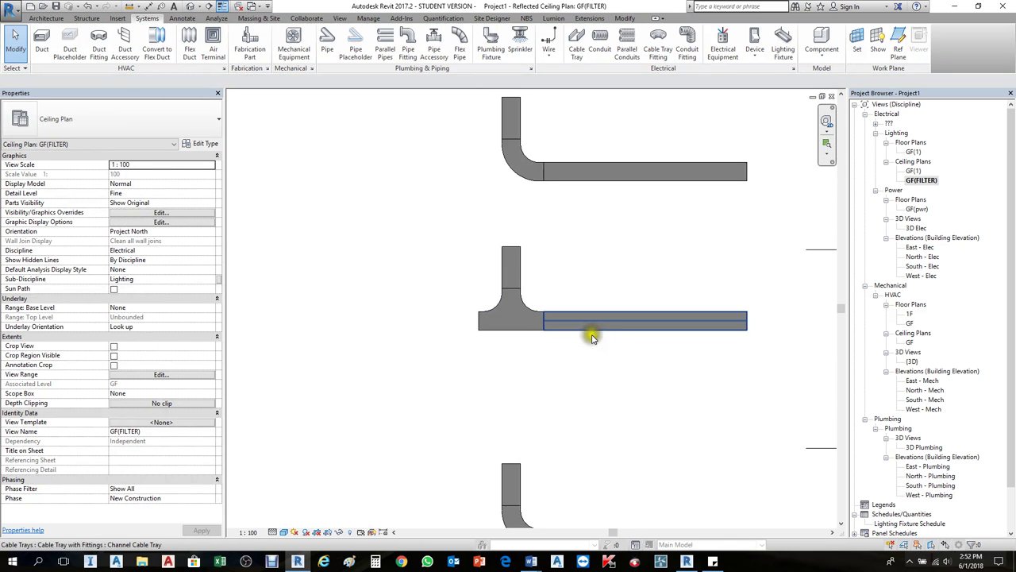
Draw a 300 × 75 mm cable tray about 1800 mm long from the second row tee's open end, in line with the long tray.
{"action": "left_click", "coordinate": [489, 338]}
{"action": "right_click", "coordinate": [479, 322]}
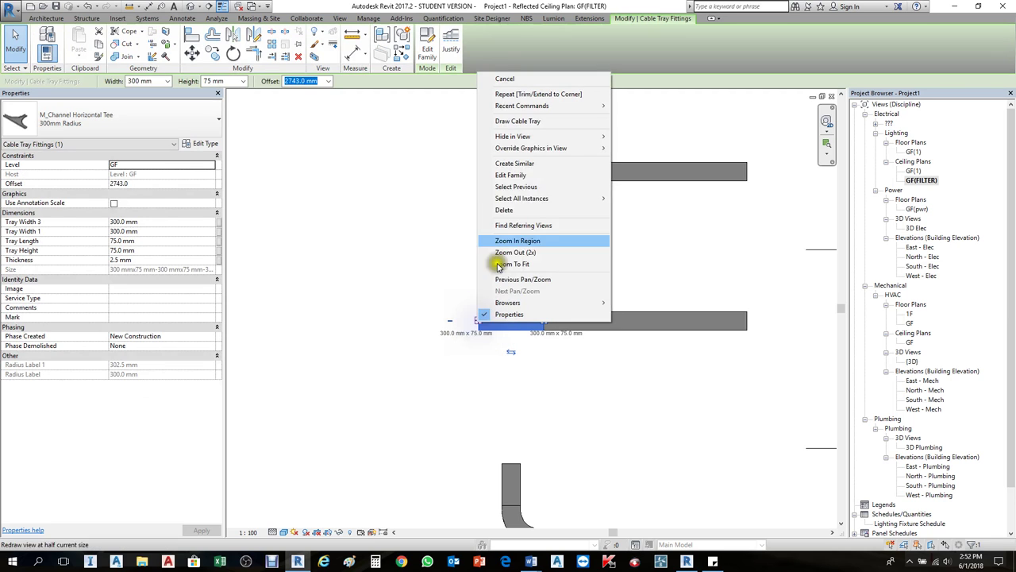
{"action": "left_click", "coordinate": [512, 120]}
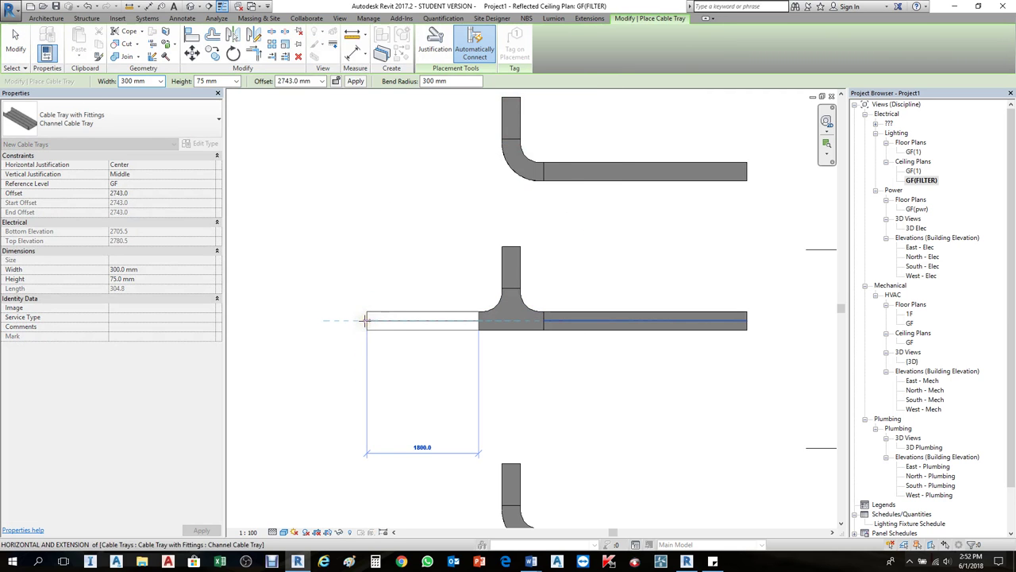
{"action": "left_click", "coordinate": [366, 321]}
{"action": "key", "text": "Escape"}
{"action": "key", "text": "Escape"}
{"action": "scroll", "coordinate": [476, 192], "scroll_direction": "down", "scroll_amount": 2}
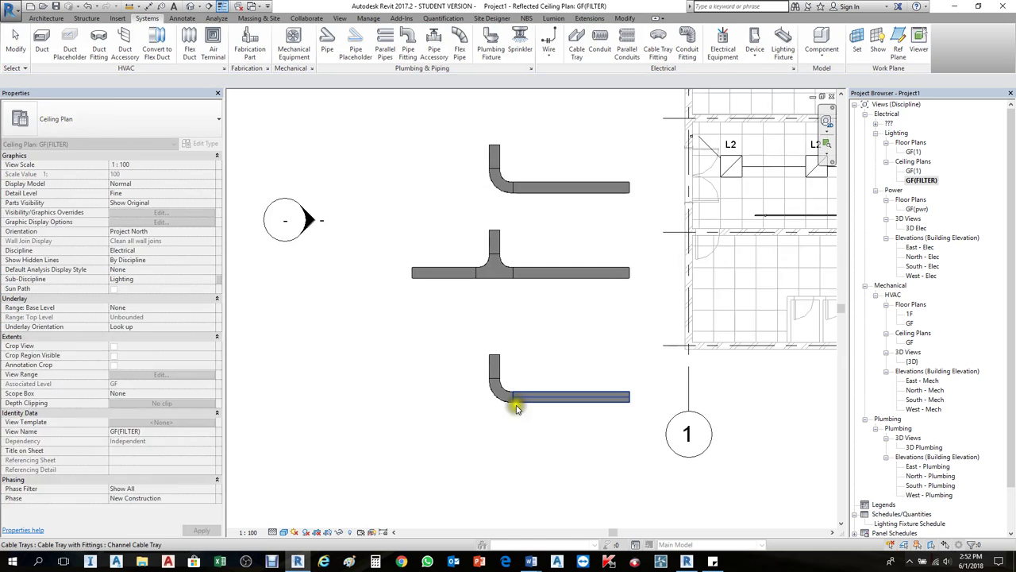
Convert the horizontal bend of the third tray corner into a tee opening away from the long tray.
{"action": "scroll", "coordinate": [516, 405], "scroll_direction": "up", "scroll_amount": 2}
{"action": "left_click", "coordinate": [483, 394]}
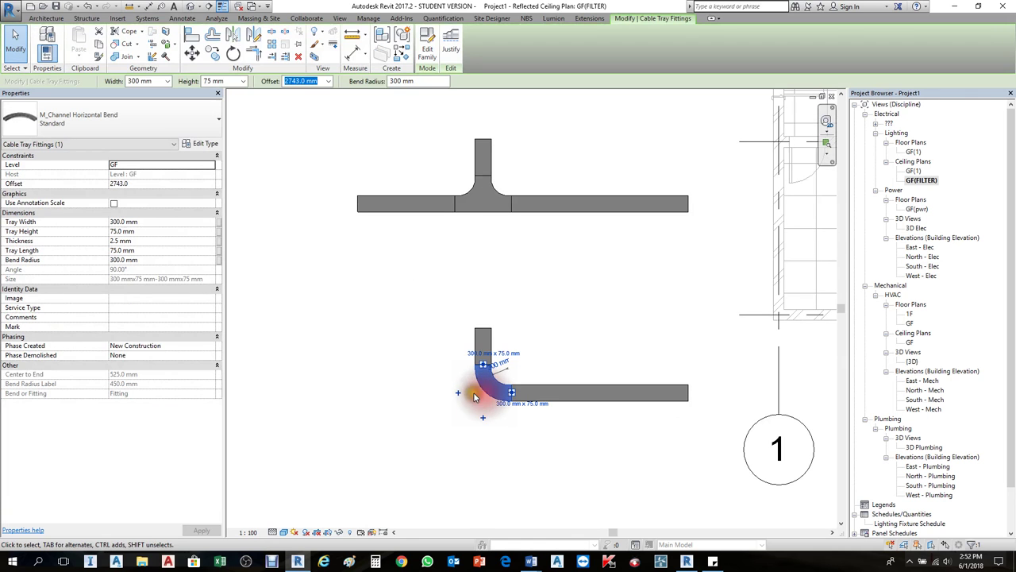
{"action": "left_click", "coordinate": [452, 392]}
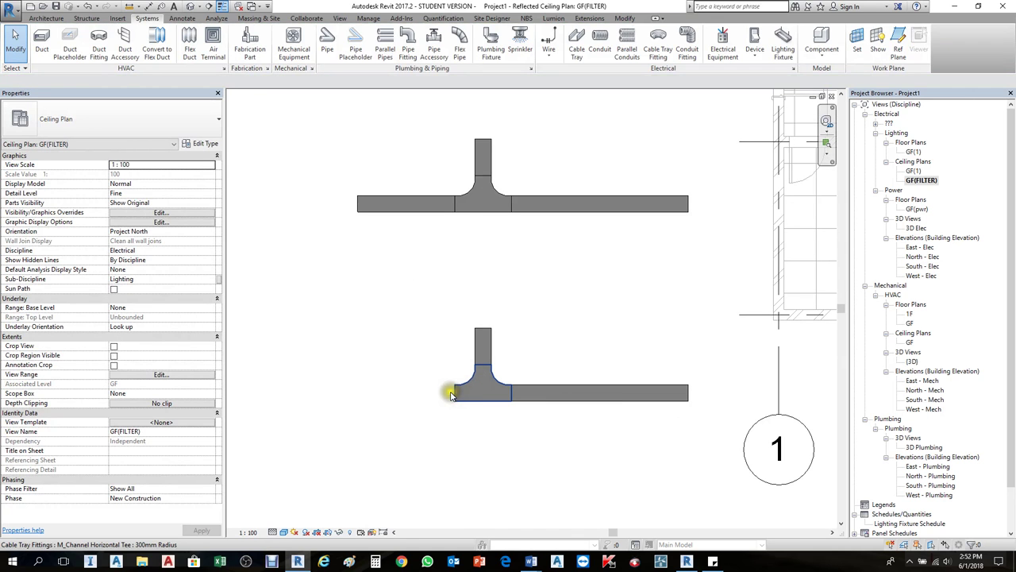
{"action": "left_click", "coordinate": [459, 392]}
{"action": "right_click", "coordinate": [456, 392]}
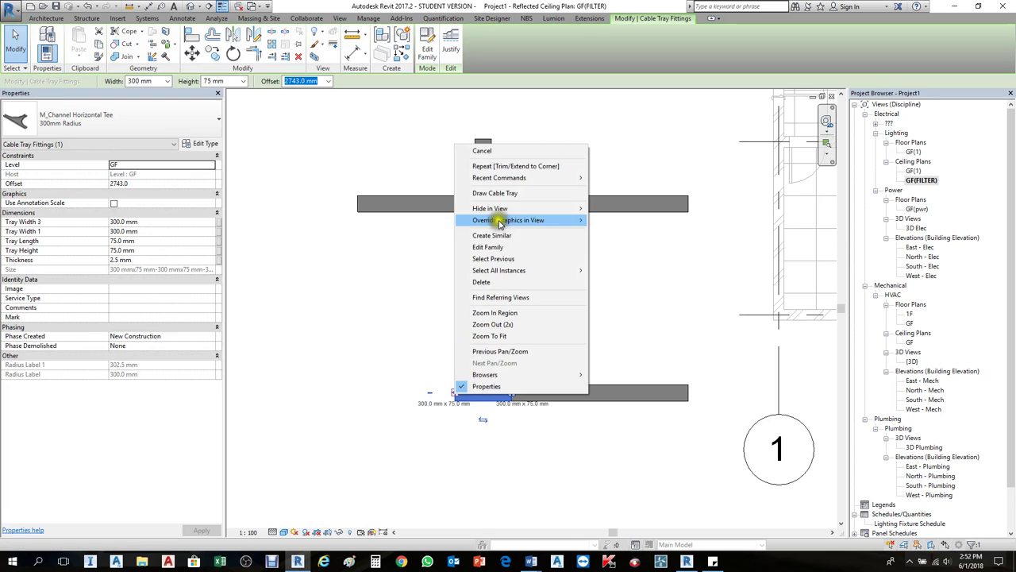
{"action": "left_click", "coordinate": [477, 404]}
{"action": "scroll", "coordinate": [462, 380], "scroll_direction": "up", "scroll_amount": 3}
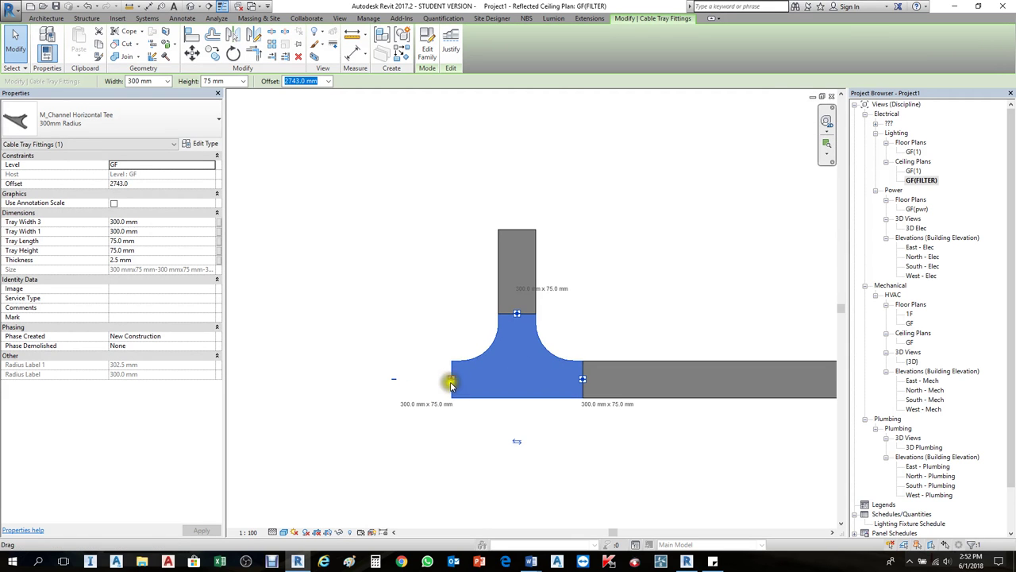
{"action": "right_click", "coordinate": [449, 380]}
{"action": "key", "text": "Escape"}
{"action": "key", "text": "Escape"}
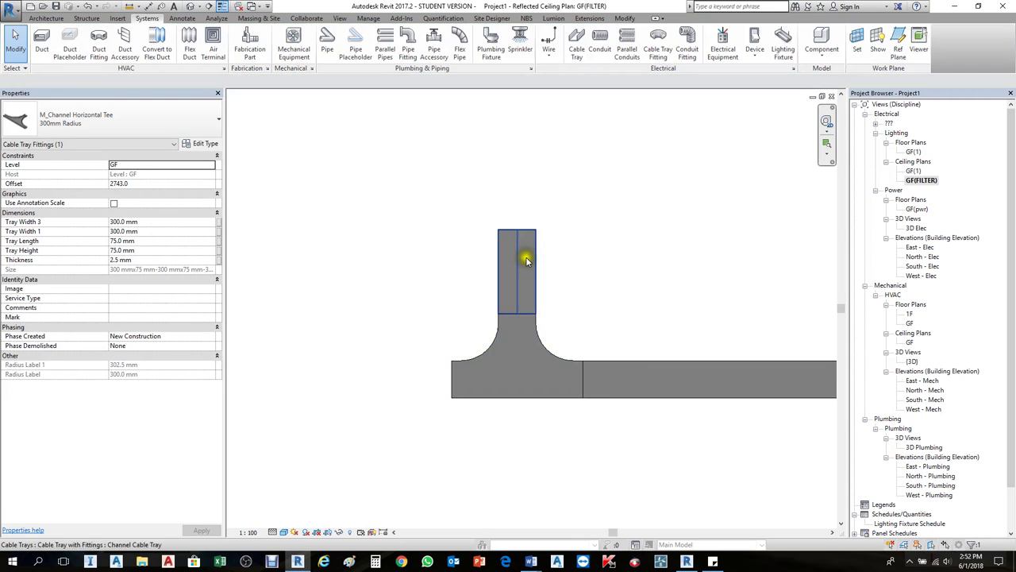
{"action": "scroll", "coordinate": [508, 320], "scroll_direction": "down", "scroll_amount": 3}
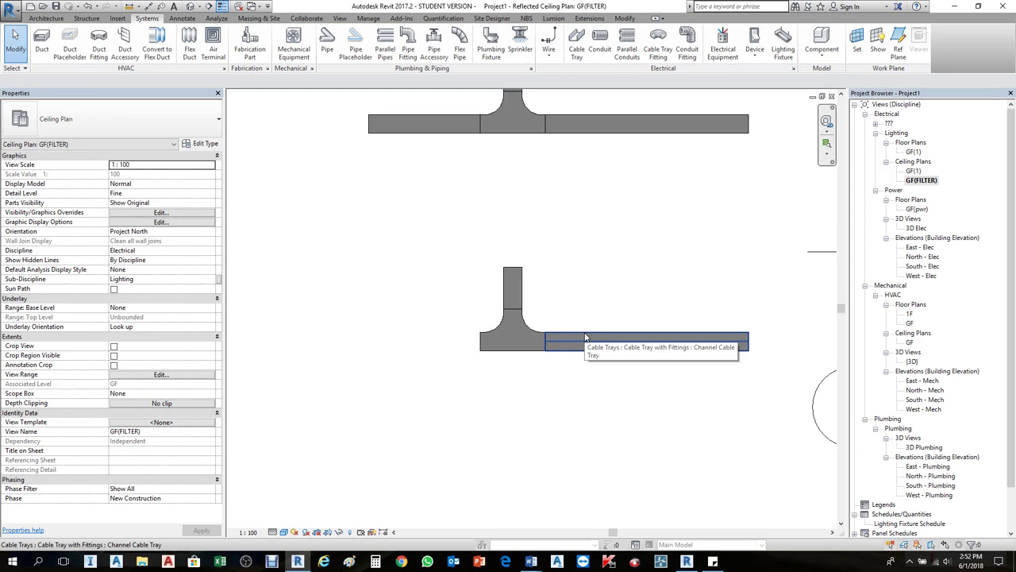
Use Create Similar on the third row's long tray to draw a matching 300 × 75 mm tray from the tee's open connector.
{"action": "scroll", "coordinate": [568, 338], "scroll_direction": "up", "scroll_amount": 2}
{"action": "left_click", "coordinate": [563, 337]}
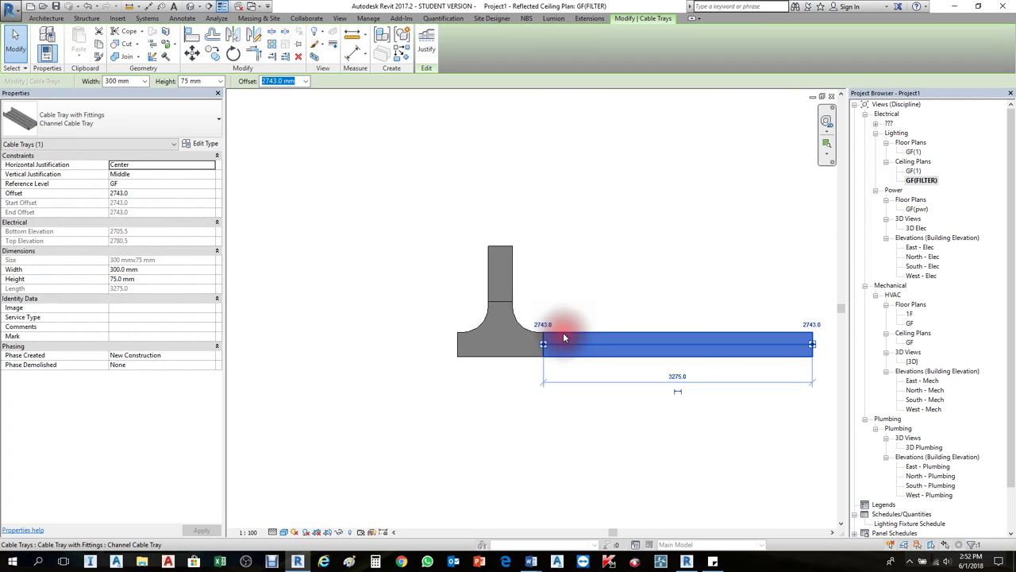
{"action": "right_click", "coordinate": [563, 337]}
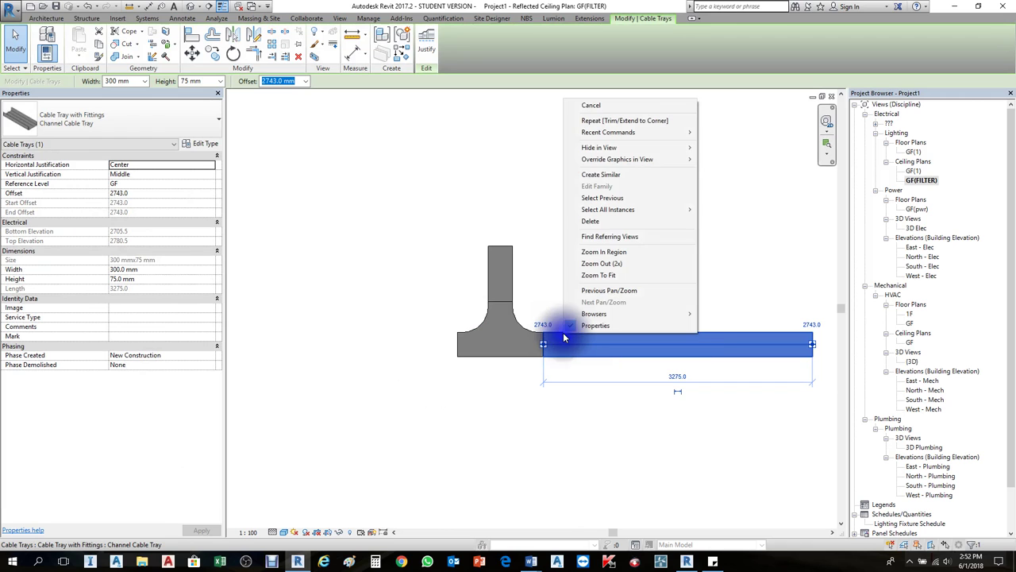
{"action": "left_click", "coordinate": [616, 176]}
{"action": "scroll", "coordinate": [459, 354], "scroll_direction": "up", "scroll_amount": 3}
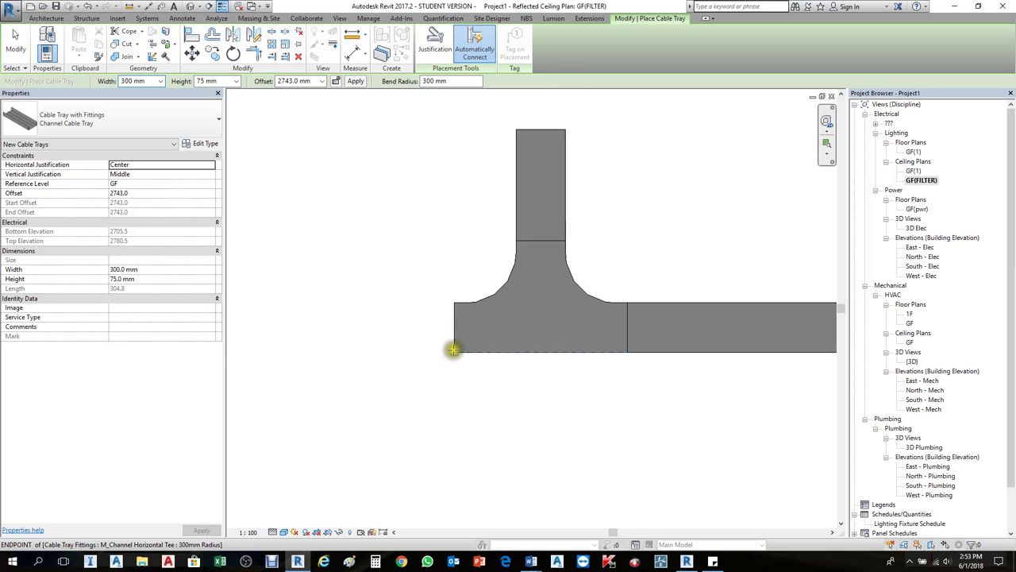
{"action": "scroll", "coordinate": [455, 328], "scroll_direction": "up", "scroll_amount": 3}
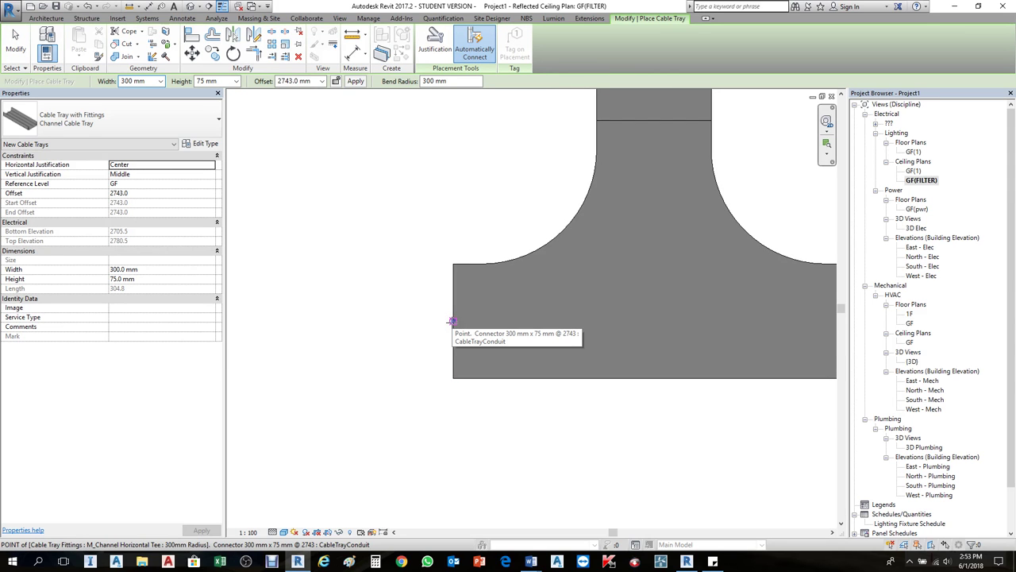
{"action": "left_click", "coordinate": [451, 321]}
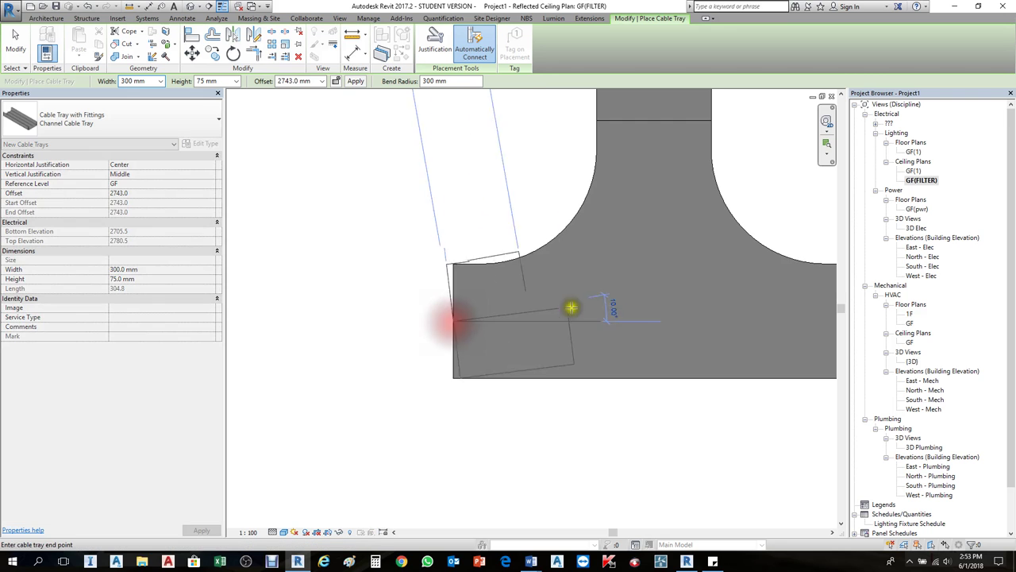
{"action": "scroll", "coordinate": [595, 306], "scroll_direction": "down", "scroll_amount": 4}
{"action": "left_click", "coordinate": [397, 308]}
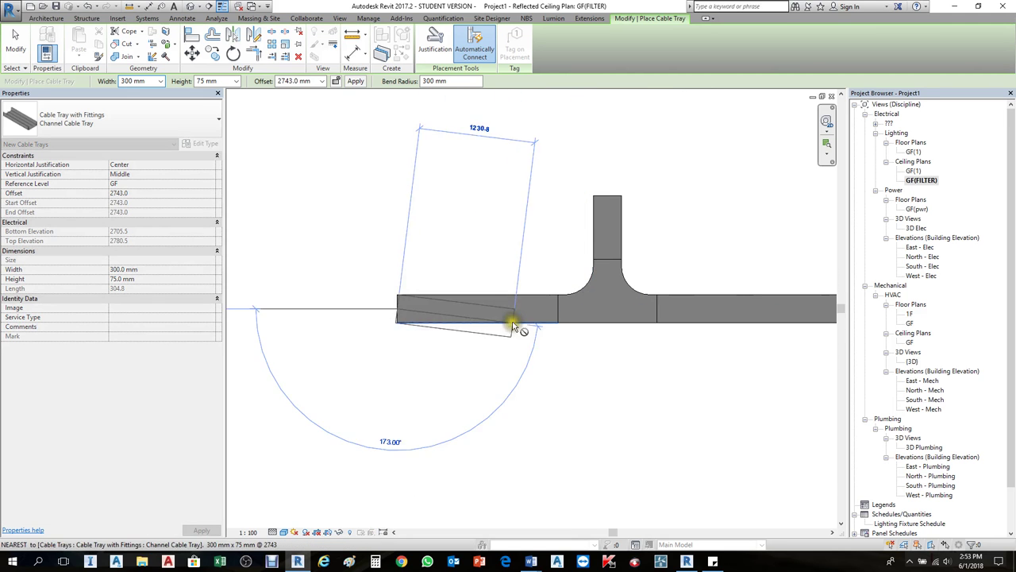
{"action": "scroll", "coordinate": [379, 305], "scroll_direction": "down", "scroll_amount": 3}
{"action": "scroll", "coordinate": [524, 451], "scroll_direction": "up", "scroll_amount": 3}
{"action": "key", "text": "Escape"}
{"action": "key", "text": "Escape"}
{"action": "scroll", "coordinate": [415, 261], "scroll_direction": "down", "scroll_amount": 2}
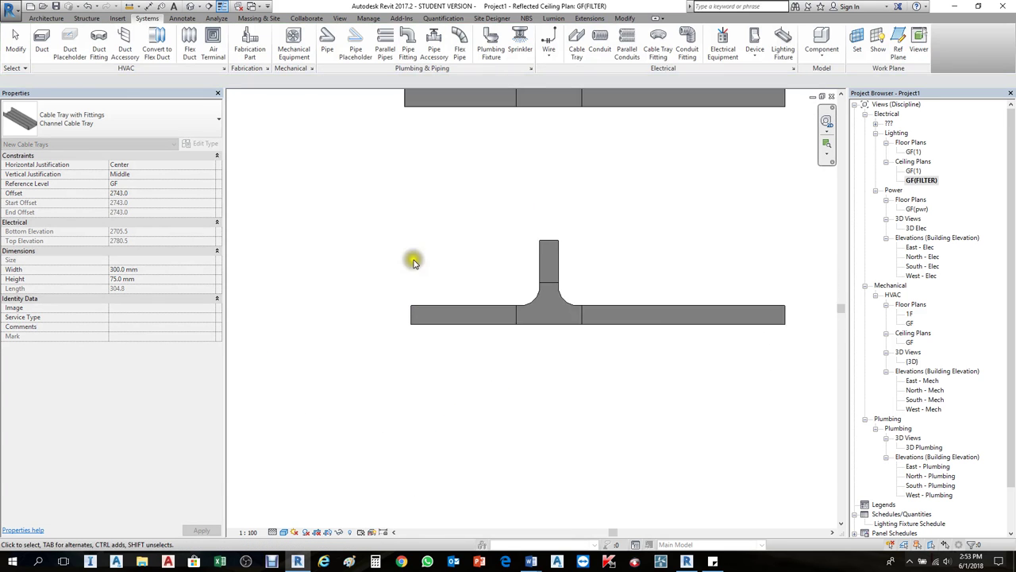
Convert the third row's tee into a horizontal cross by adding an outlet opposite the short vertical tray.
{"action": "scroll", "coordinate": [456, 283], "scroll_direction": "down", "scroll_amount": 2}
{"action": "scroll", "coordinate": [497, 298], "scroll_direction": "up", "scroll_amount": 3}
{"action": "left_click", "coordinate": [507, 296]}
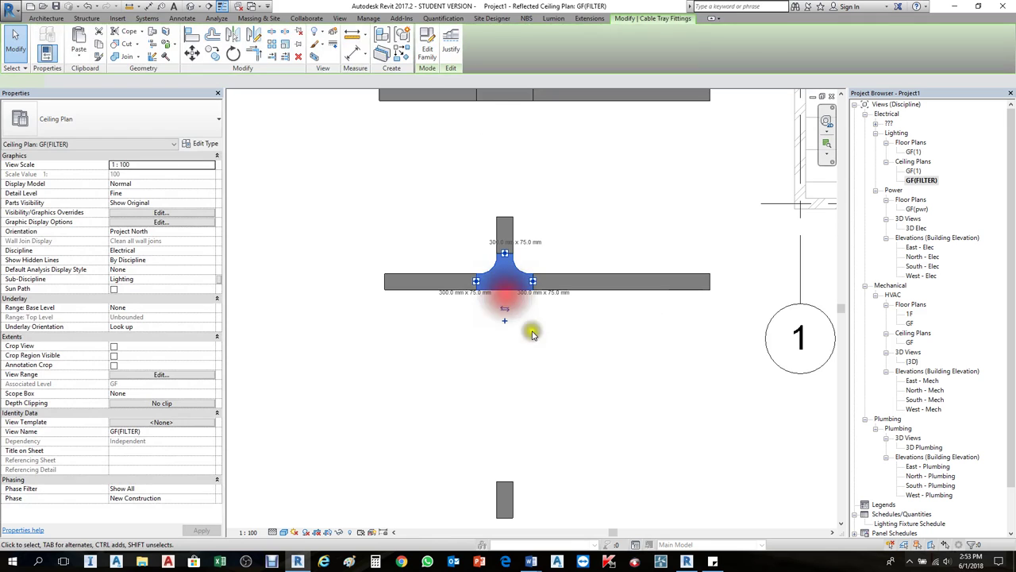
{"action": "scroll", "coordinate": [448, 325], "scroll_direction": "down", "scroll_amount": 2}
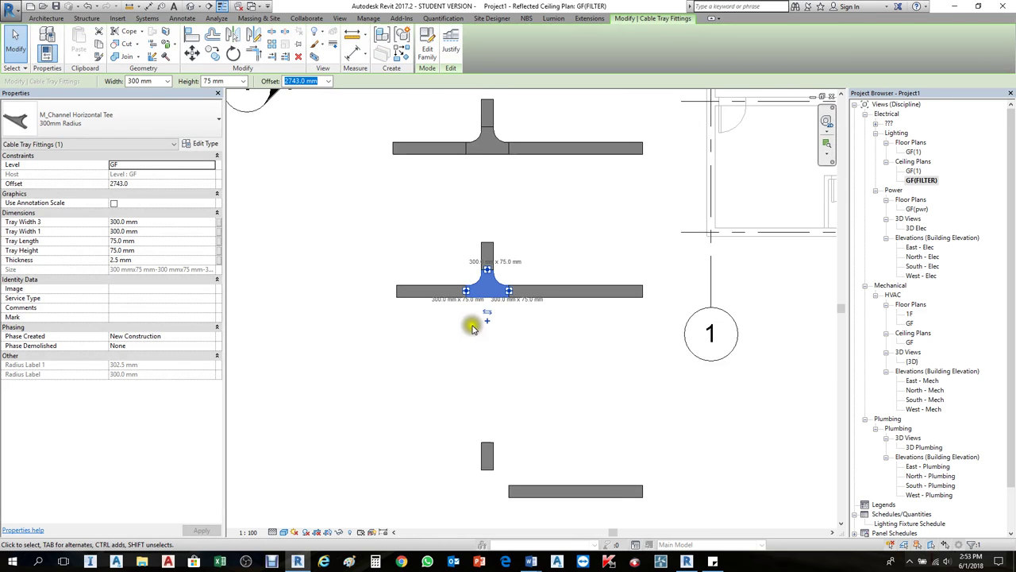
{"action": "scroll", "coordinate": [477, 318], "scroll_direction": "up", "scroll_amount": 3}
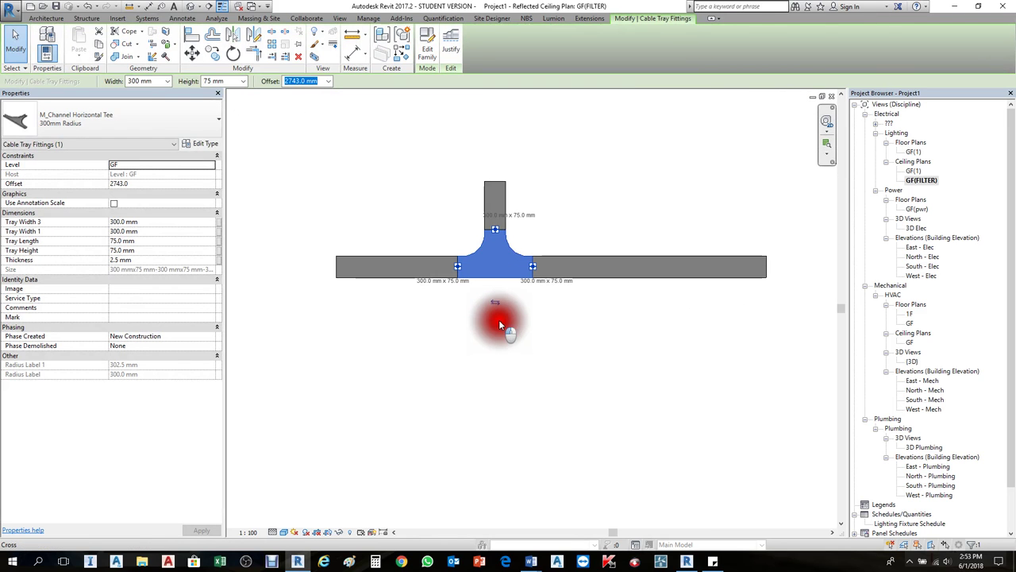
{"action": "left_click", "coordinate": [499, 321]}
{"action": "left_click", "coordinate": [495, 277]}
{"action": "left_click", "coordinate": [495, 302]}
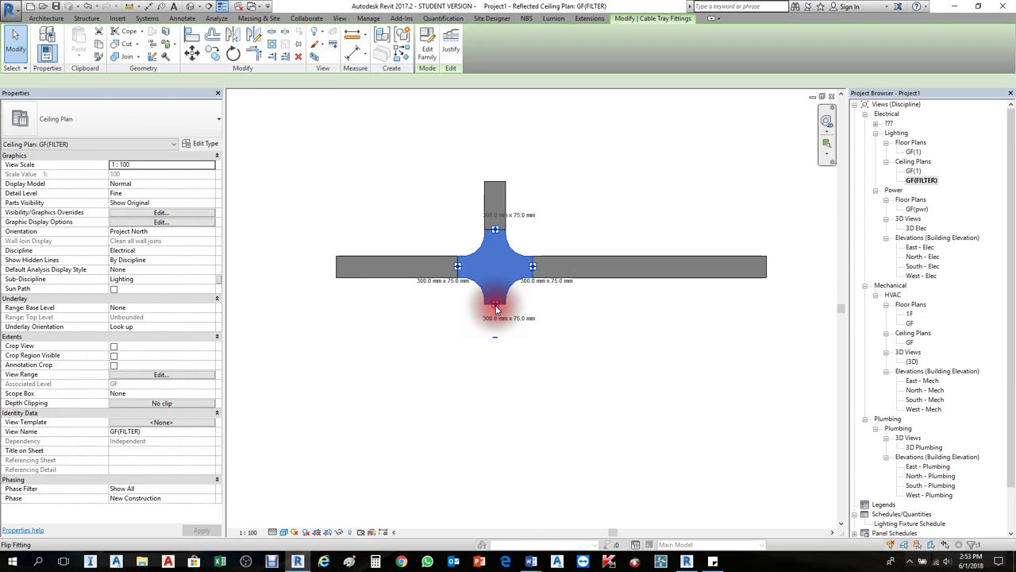
{"action": "right_click", "coordinate": [495, 308]}
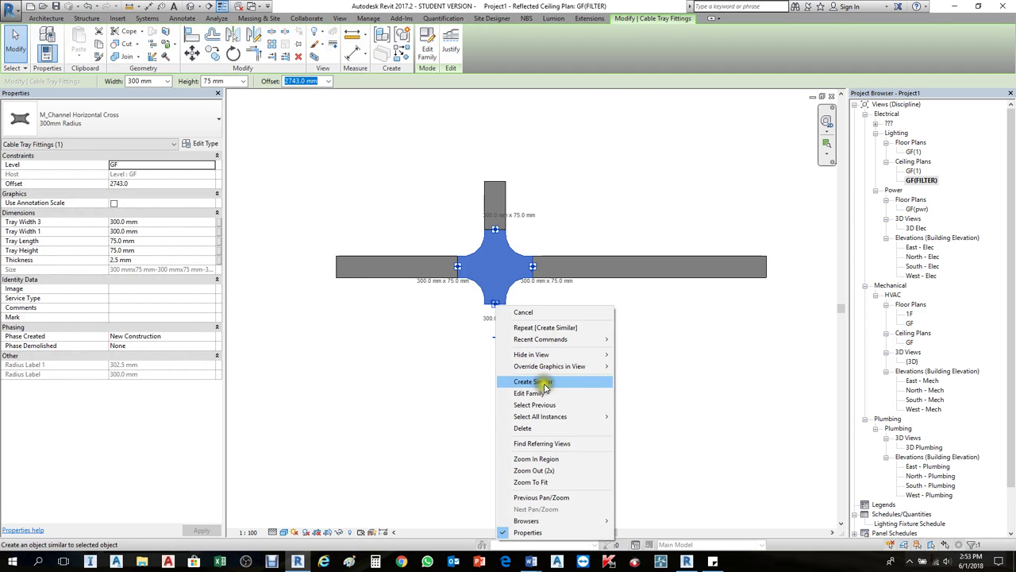
{"action": "left_click", "coordinate": [512, 312]}
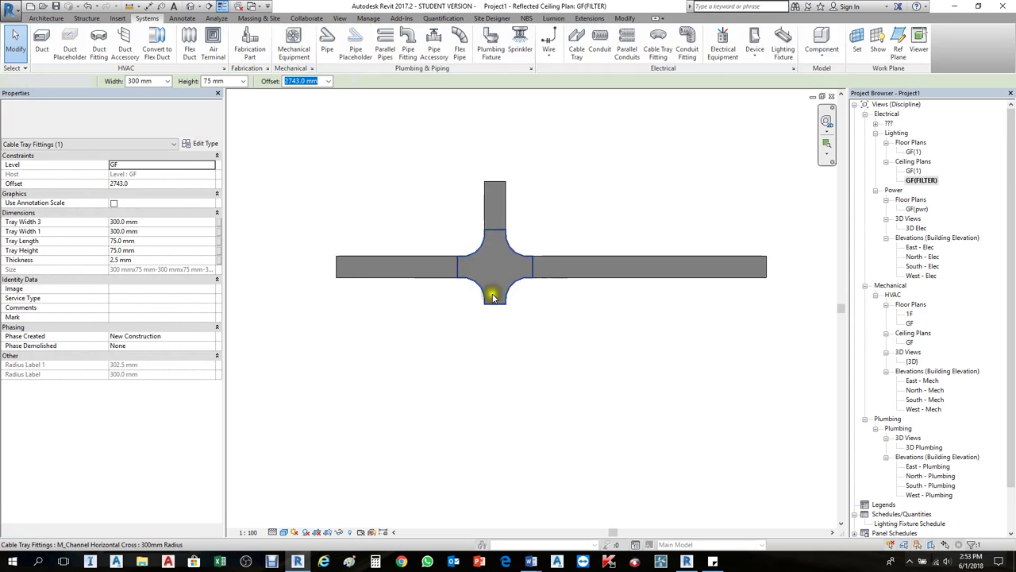
Delete the short vertical tray of the fourth sample row, keeping only its long horizontal tray.
{"action": "scroll", "coordinate": [493, 297], "scroll_direction": "down", "scroll_amount": 2}
{"action": "left_click", "coordinate": [476, 316]}
{"action": "scroll", "coordinate": [551, 329], "scroll_direction": "down", "scroll_amount": 1}
{"action": "scroll", "coordinate": [469, 260], "scroll_direction": "up", "scroll_amount": 2}
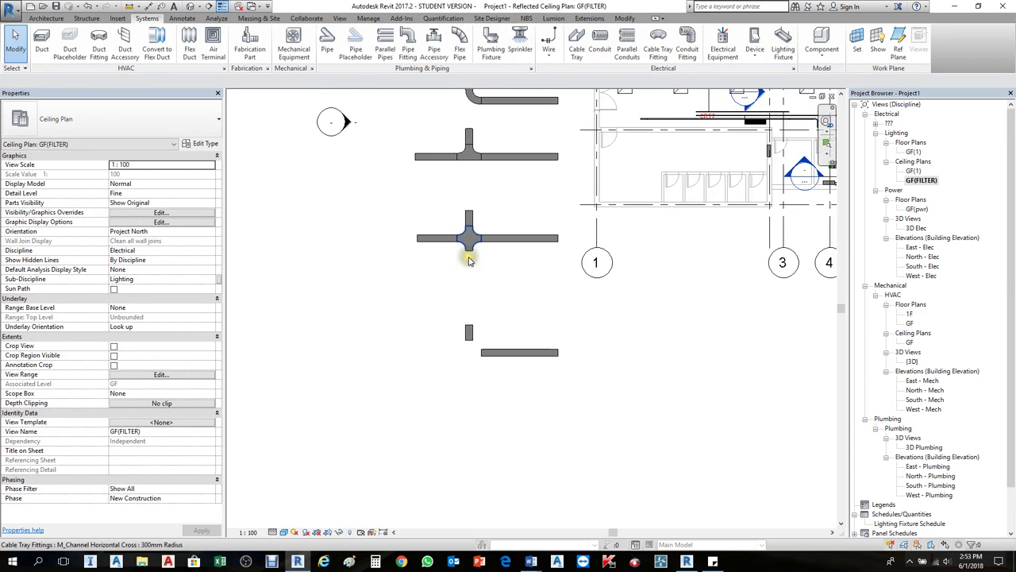
{"action": "middle_click_drag", "start_coordinate": [482, 295], "coordinate": [492, 373]}
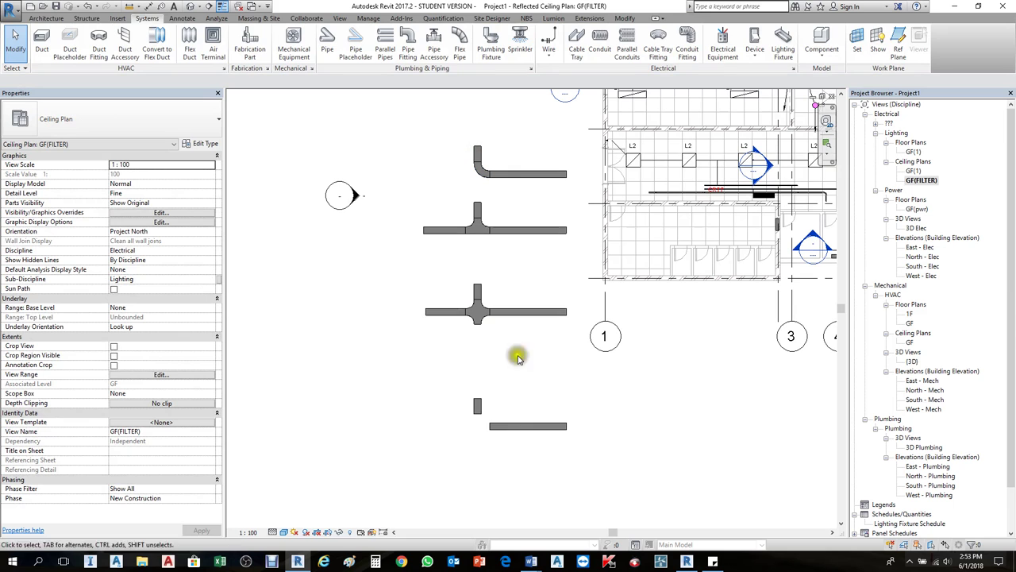
{"action": "left_click", "coordinate": [485, 408]}
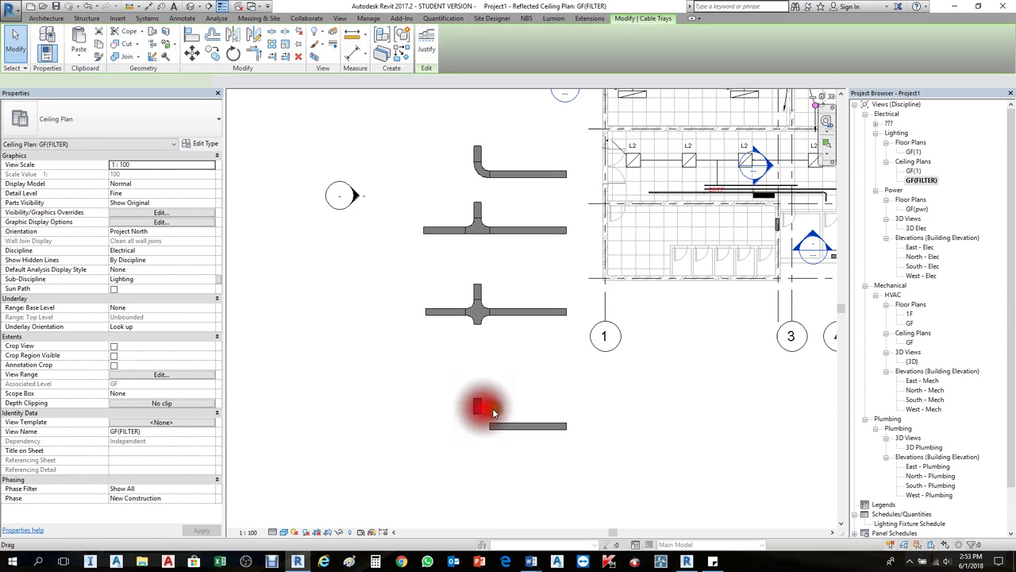
{"action": "left_click", "coordinate": [532, 417]}
Copy the fourth row's long tray horizontally to the left, leaving a gap between the two collinear trays.
{"action": "scroll", "coordinate": [488, 441], "scroll_direction": "up", "scroll_amount": 2}
{"action": "left_click", "coordinate": [531, 416]}
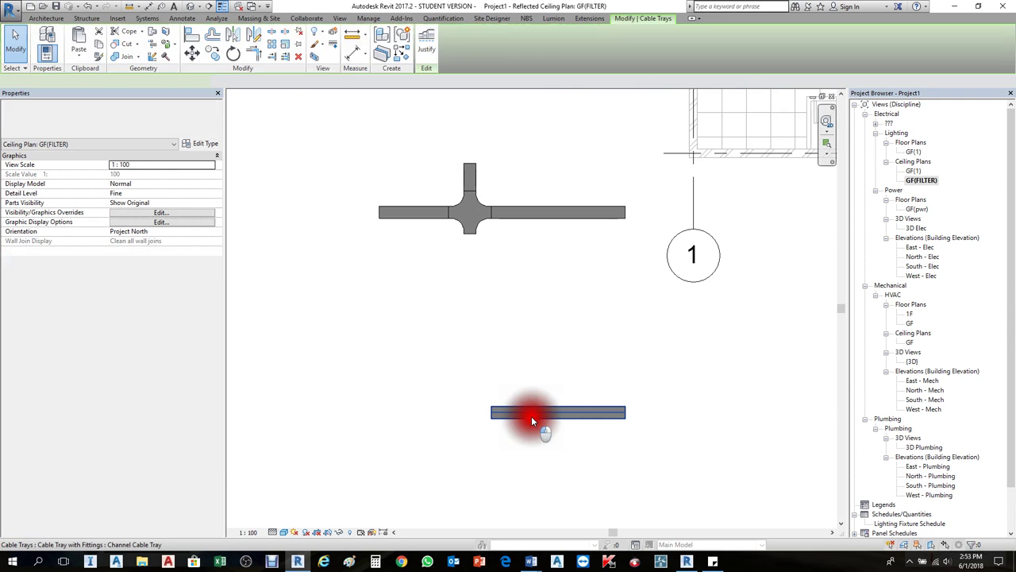
{"action": "key", "text": "c"}
{"action": "key", "text": "o"}
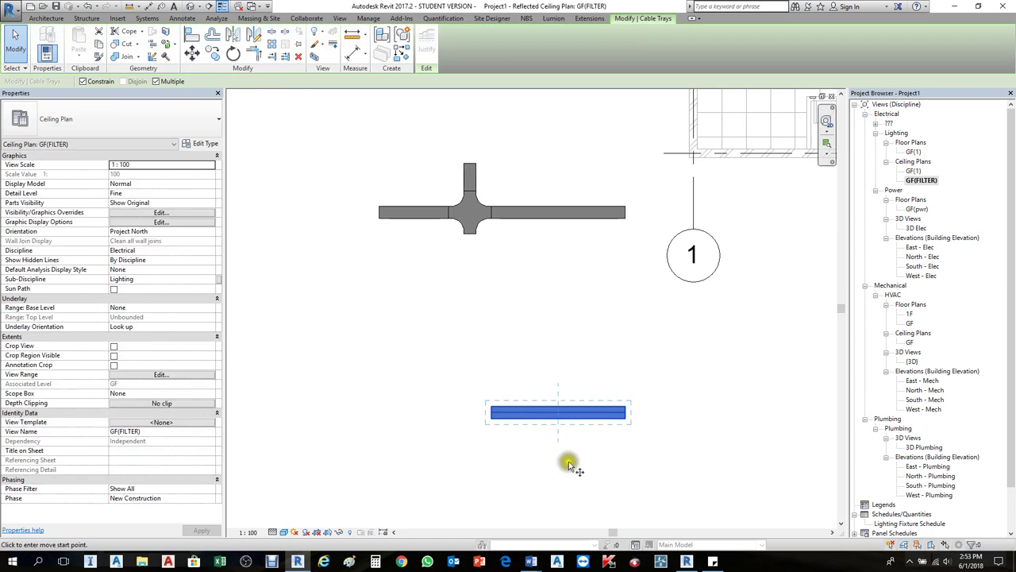
{"action": "left_click", "coordinate": [569, 464]}
{"action": "left_click", "coordinate": [352, 465]}
{"action": "scroll", "coordinate": [445, 386], "scroll_direction": "down", "scroll_amount": 2}
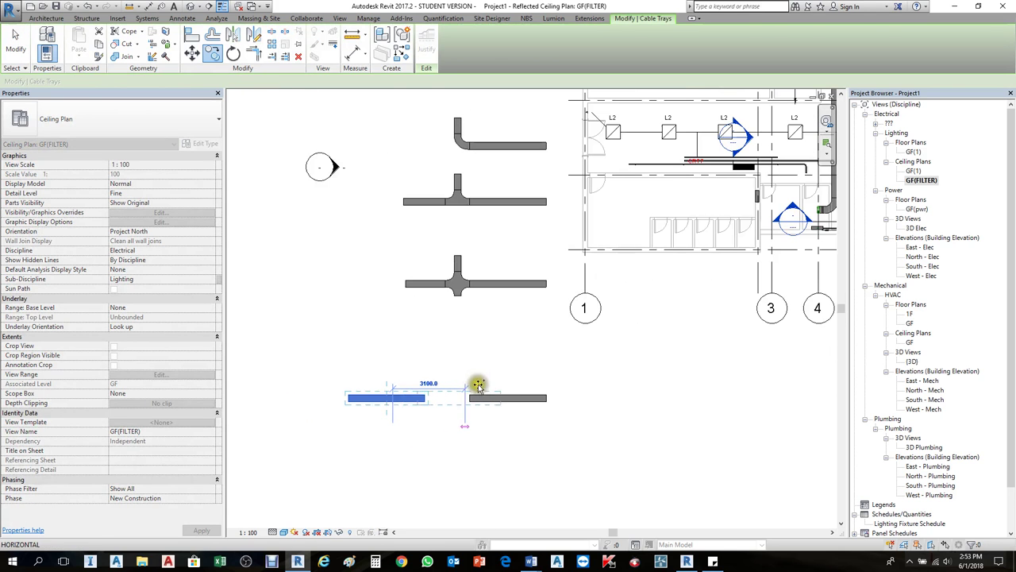
{"action": "key", "text": "Escape"}
{"action": "key", "text": "Escape"}
Copy both fourth-row trays about 2900 mm straight down to form a fifth row.
{"action": "left_click_drag", "start_coordinate": [565, 371], "coordinate": [386, 445]}
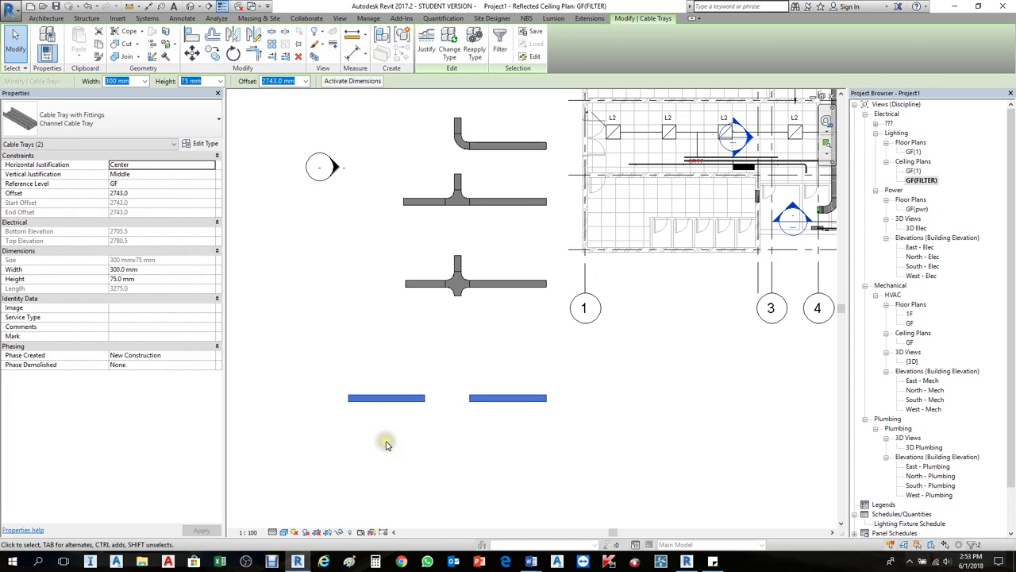
{"action": "key", "text": "c"}
{"action": "key", "text": "o"}
{"action": "left_click", "coordinate": [612, 381]}
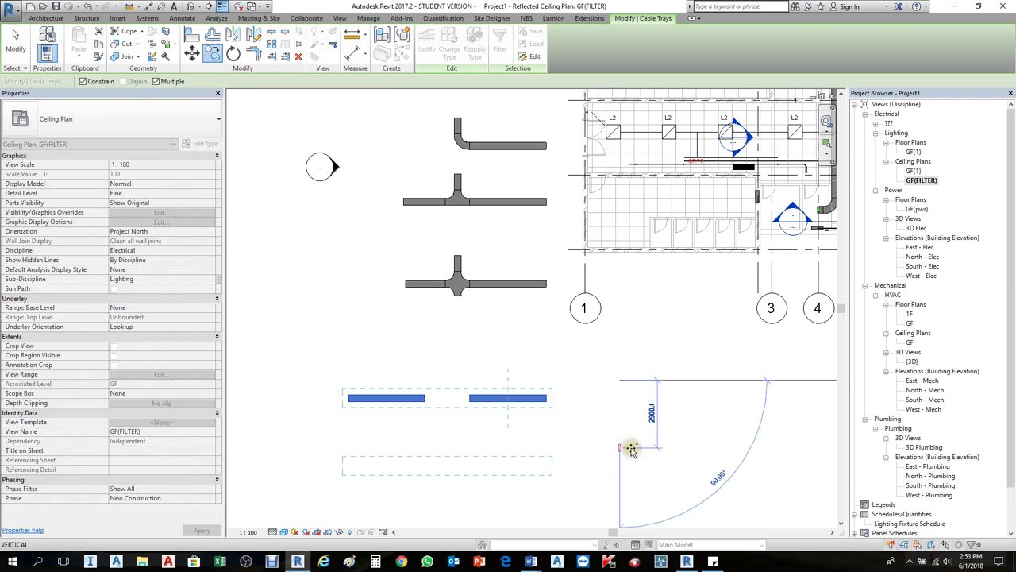
{"action": "left_click", "coordinate": [631, 450]}
{"action": "key", "text": "Escape"}
{"action": "key", "text": "Escape"}
Set the width of the fourth row's left tray to 450 mm.
{"action": "scroll", "coordinate": [405, 445], "scroll_direction": "up", "scroll_amount": 2}
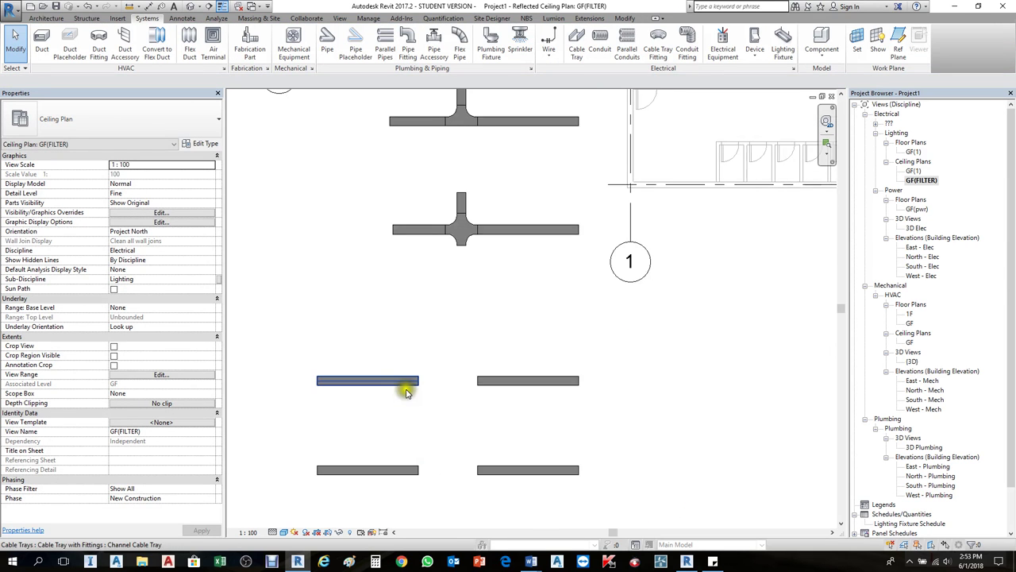
{"action": "left_click", "coordinate": [413, 382]}
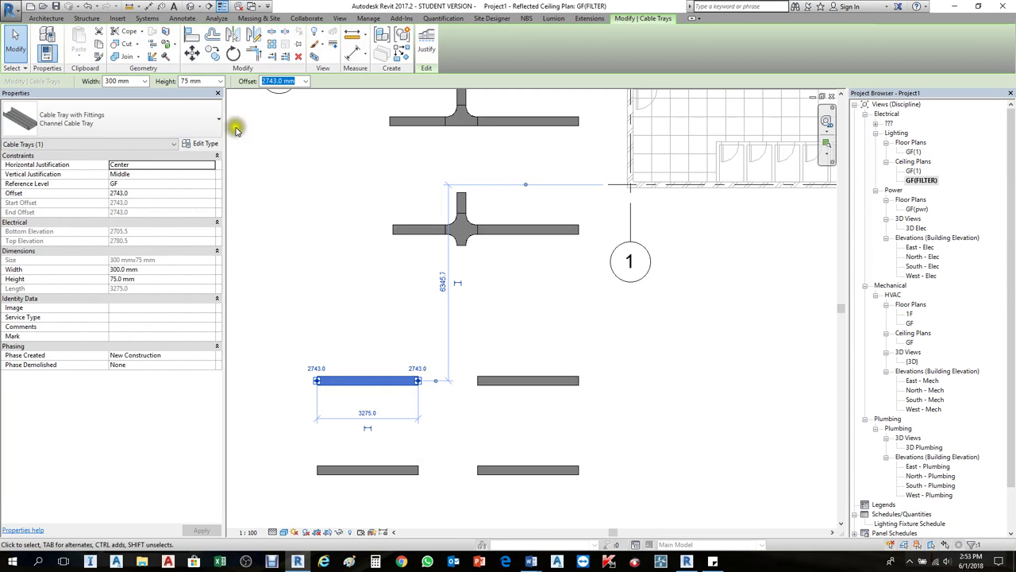
{"action": "left_click", "coordinate": [145, 81]}
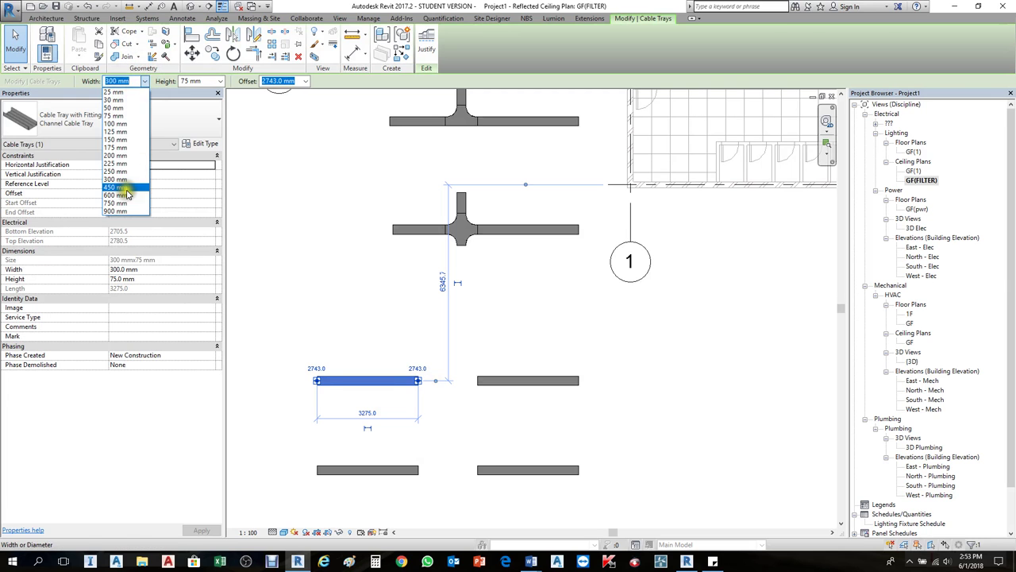
{"action": "left_click", "coordinate": [130, 189]}
{"action": "key", "text": "Escape"}
Extend the fourth row's 300 mm tray to the 450 mm tray's end to form a reducer, and check that fitting.
{"action": "left_click", "coordinate": [491, 381]}
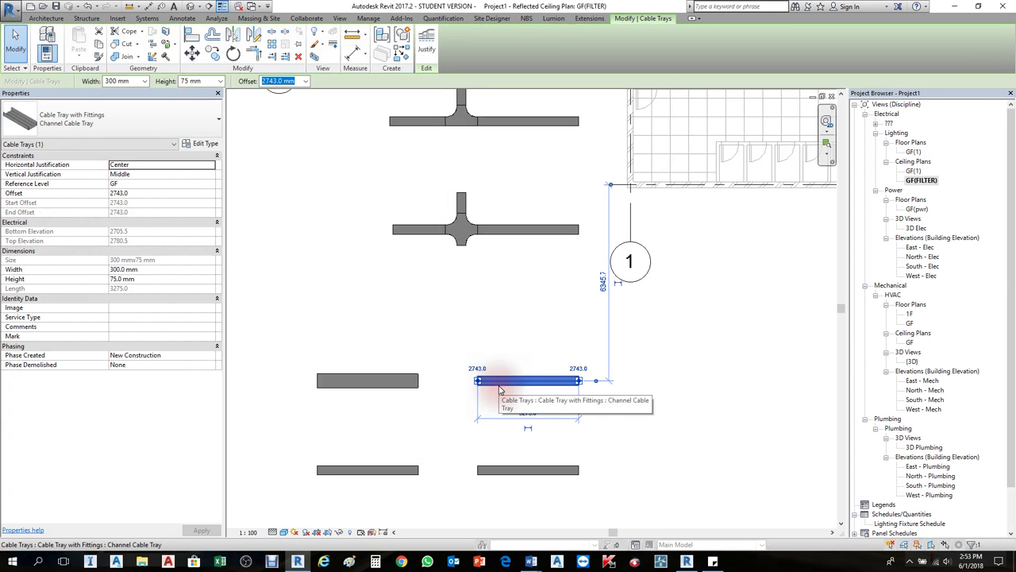
{"action": "scroll", "coordinate": [478, 380], "scroll_direction": "up", "scroll_amount": 2}
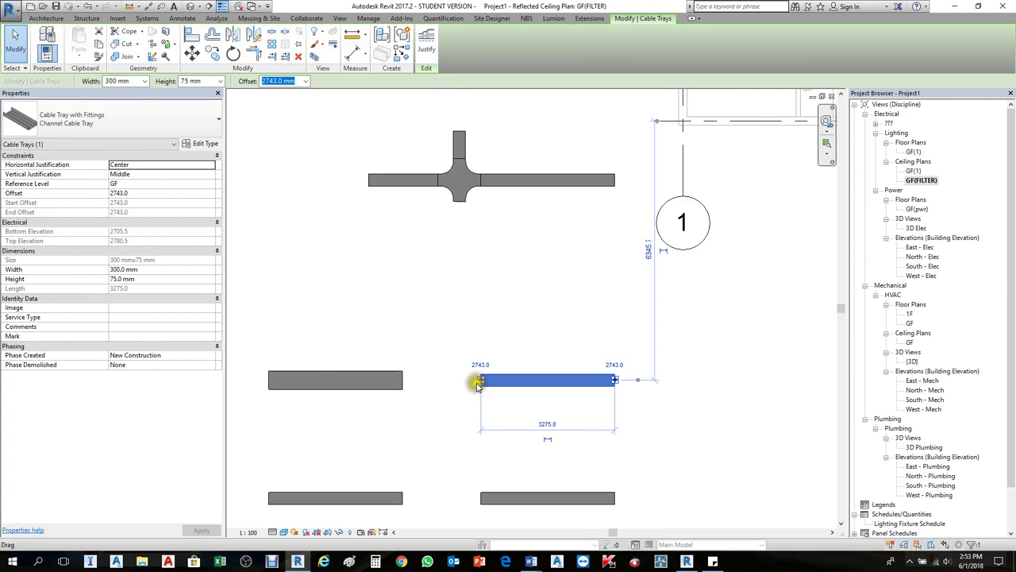
{"action": "left_click_drag", "start_coordinate": [479, 380], "coordinate": [402, 382]}
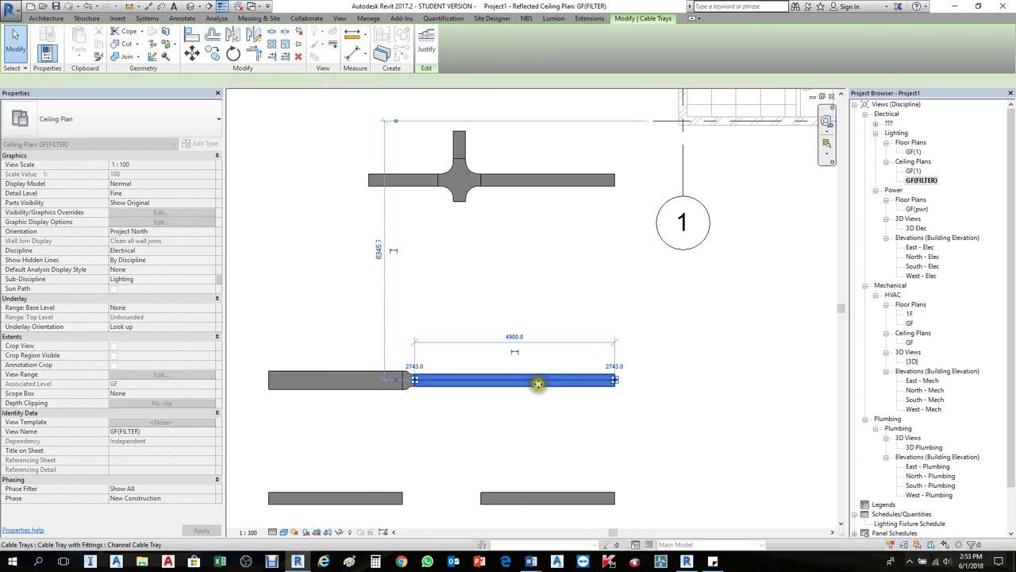
{"action": "key", "text": "Escape"}
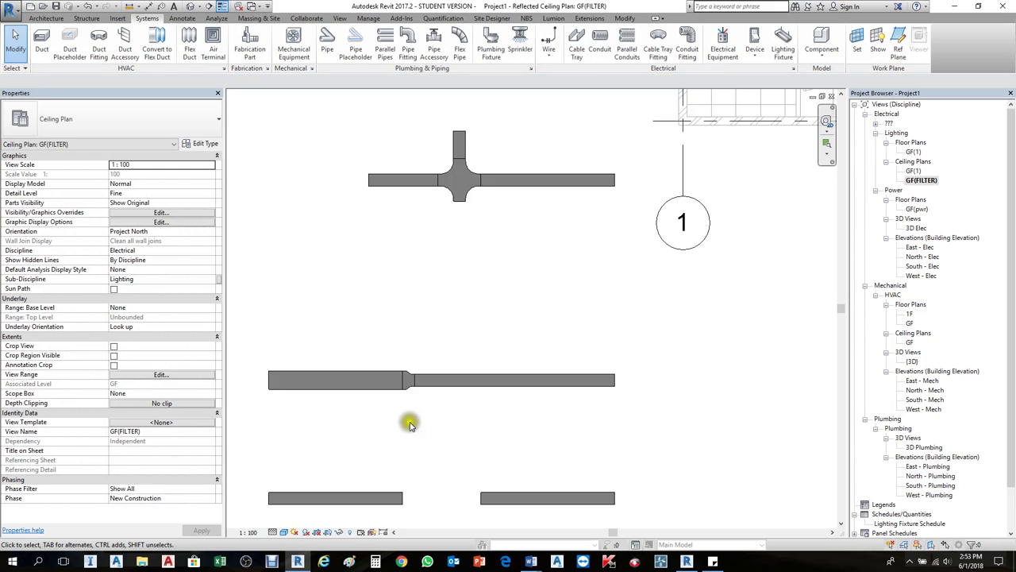
{"action": "scroll", "coordinate": [410, 381], "scroll_direction": "up", "scroll_amount": 2}
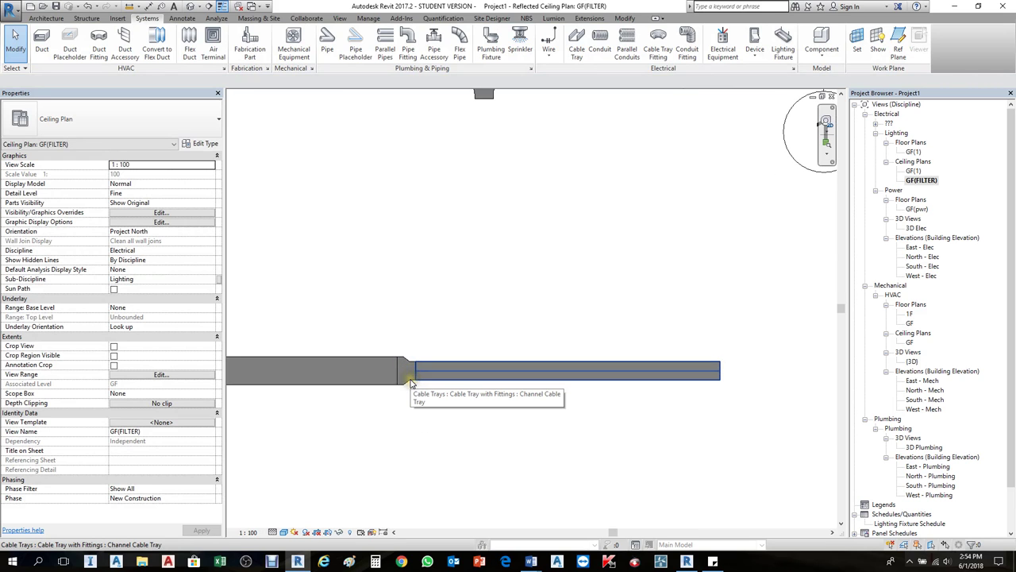
{"action": "left_click", "coordinate": [411, 384]}
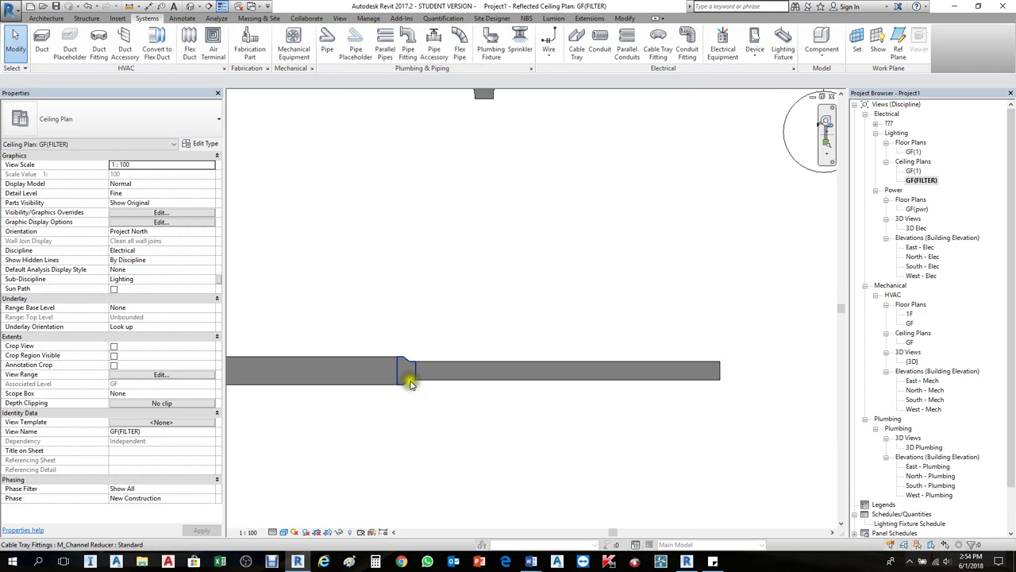
{"action": "left_click", "coordinate": [411, 383]}
{"action": "scroll", "coordinate": [448, 390], "scroll_direction": "down", "scroll_amount": 3}
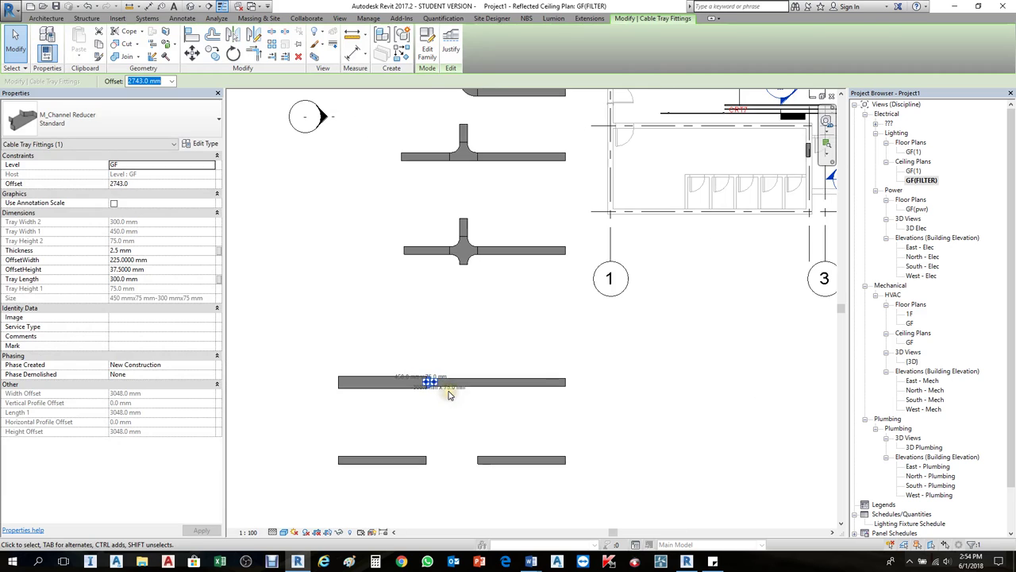
{"action": "left_click", "coordinate": [487, 300]}
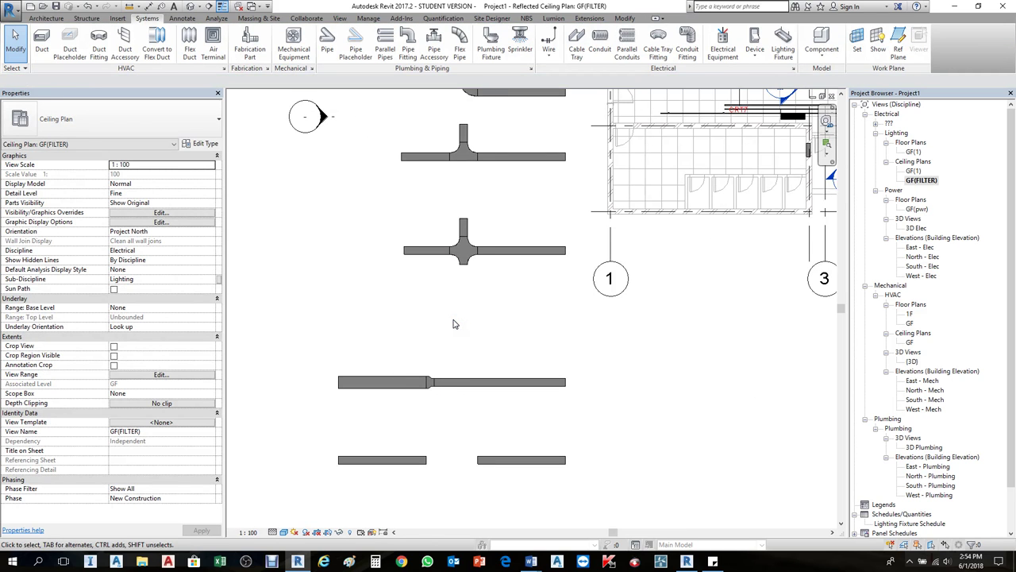
Draw a short 300 × 75 mm branch tray upward from the middle of the third row's right tray, forming a tee.
{"action": "key", "text": "c"}
{"action": "key", "text": "t"}
{"action": "left_click", "coordinate": [465, 232]}
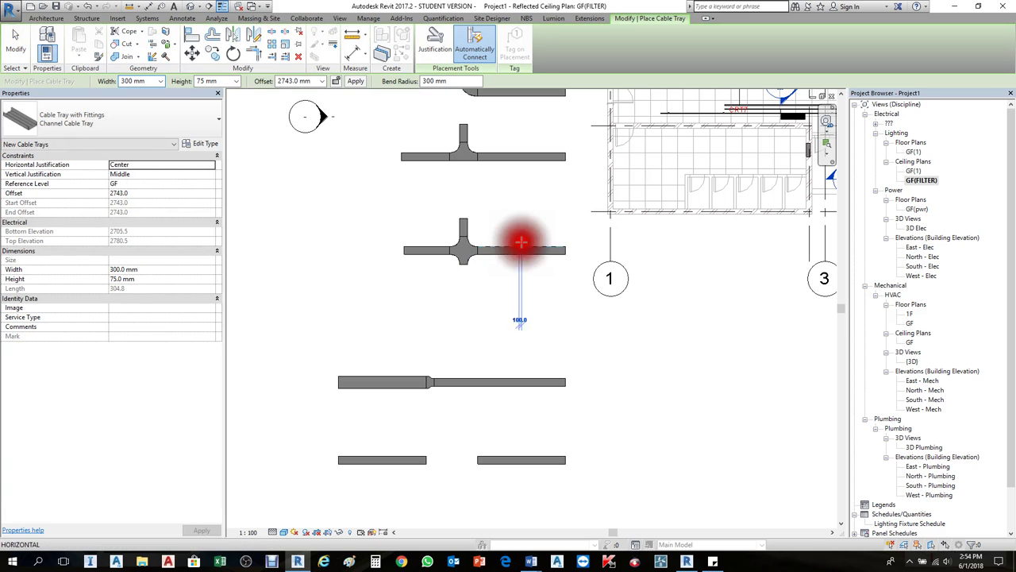
{"action": "left_click", "coordinate": [521, 212]}
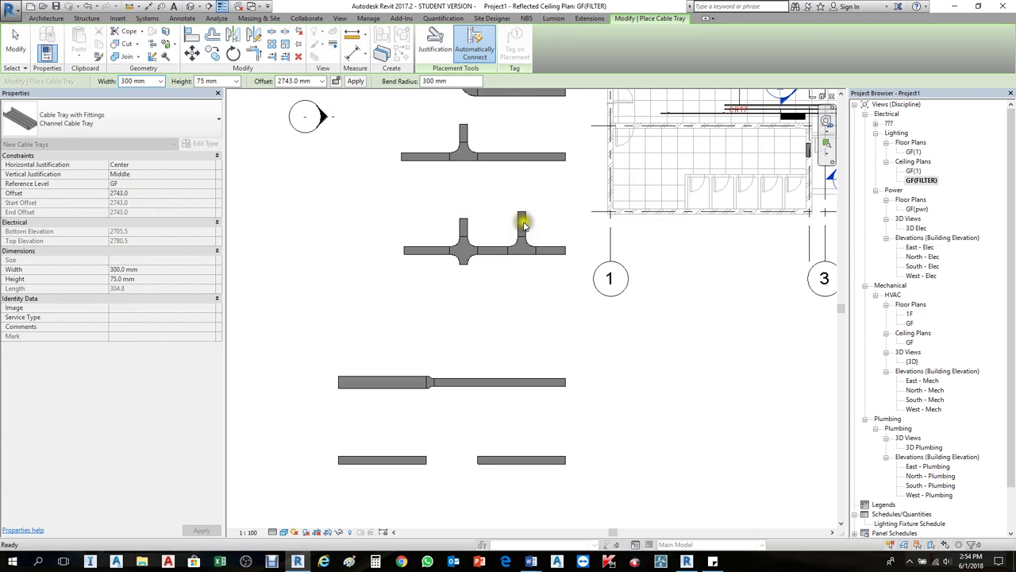
{"action": "key", "text": "Escape"}
{"action": "key", "text": "Escape"}
Remove the new branch tray and its tee from the third row, restoring the continuous right tray.
{"action": "scroll", "coordinate": [523, 249], "scroll_direction": "up", "scroll_amount": 2}
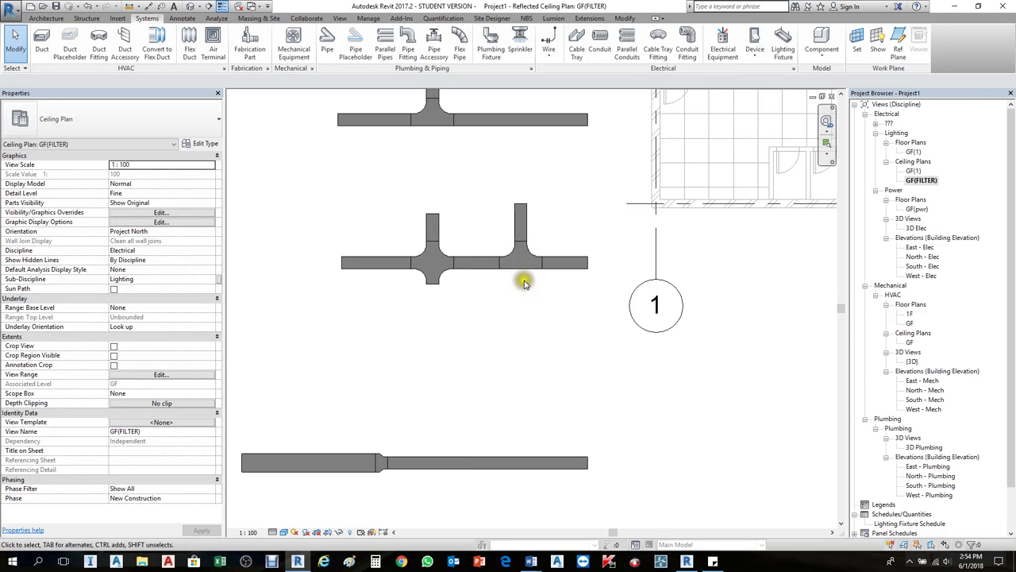
{"action": "scroll", "coordinate": [524, 284], "scroll_direction": "down", "scroll_amount": 1}
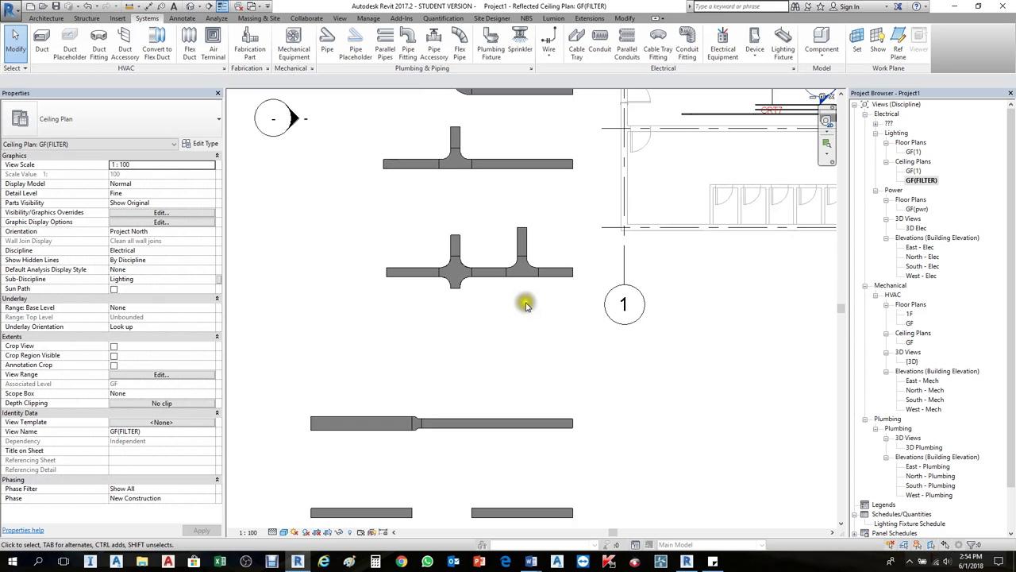
{"action": "left_click", "coordinate": [528, 254]}
{"action": "key", "text": "Delete"}
{"action": "scroll", "coordinate": [535, 329], "scroll_direction": "down", "scroll_amount": 1}
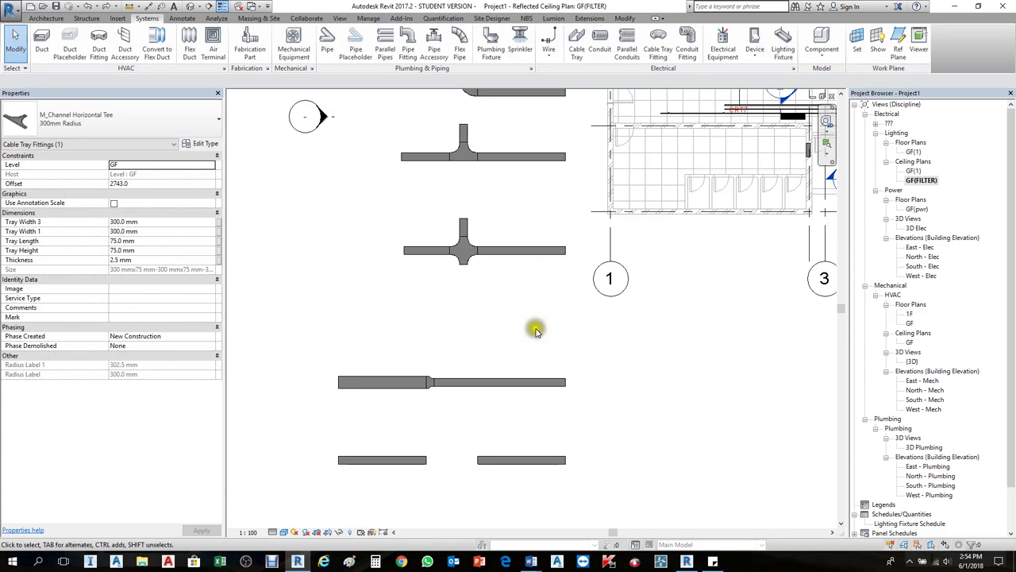
Examine the fourth row's channel reducer and the properties of the trays on both sides of it.
{"action": "scroll", "coordinate": [460, 382], "scroll_direction": "up", "scroll_amount": 2}
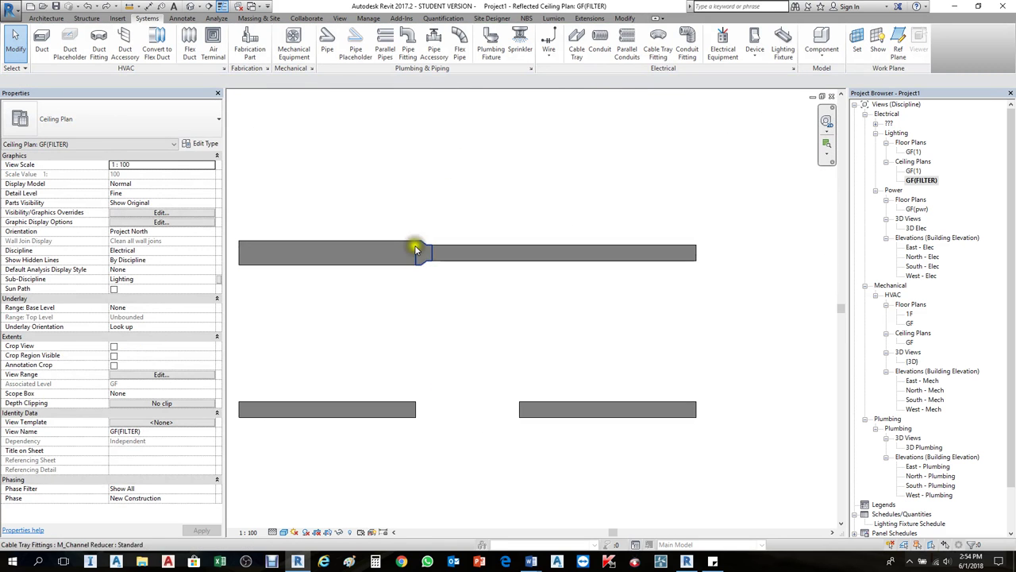
{"action": "scroll", "coordinate": [418, 250], "scroll_direction": "up", "scroll_amount": 1}
{"action": "scroll", "coordinate": [432, 244], "scroll_direction": "up", "scroll_amount": 1}
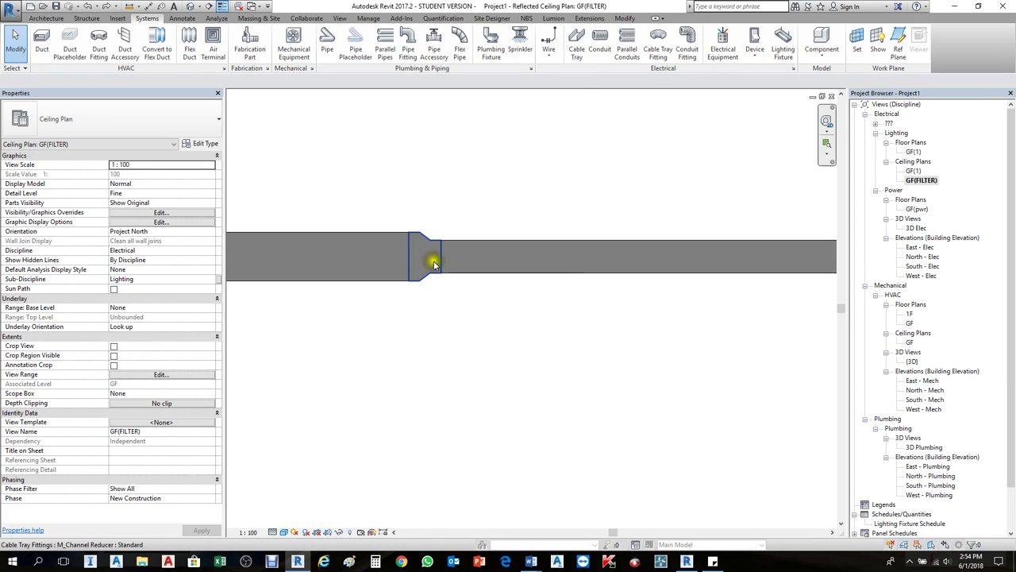
{"action": "scroll", "coordinate": [418, 264], "scroll_direction": "up", "scroll_amount": 1}
{"action": "middle_click_drag", "start_coordinate": [411, 266], "coordinate": [528, 283]}
{"action": "left_click", "coordinate": [543, 293]}
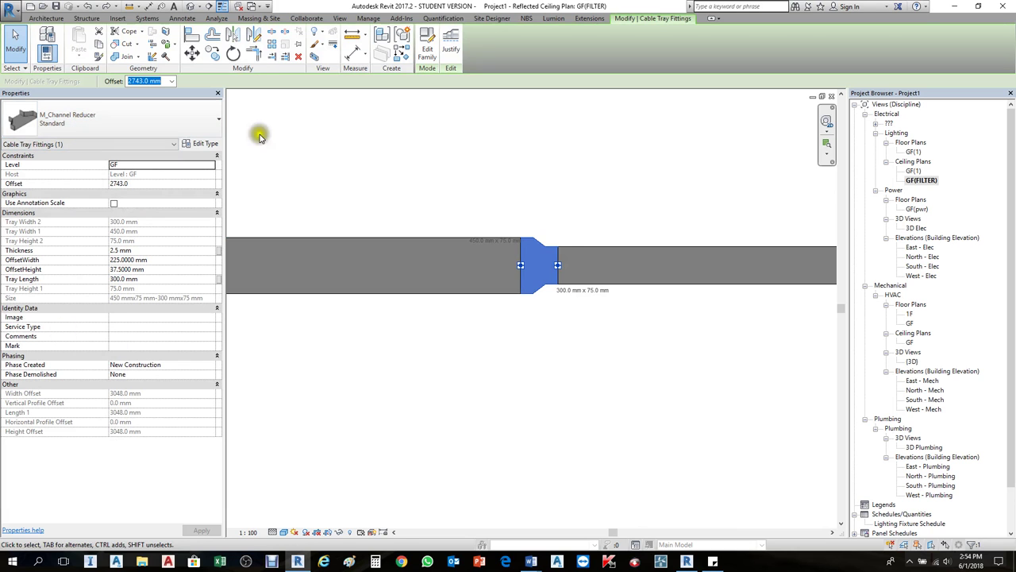
{"action": "left_click", "coordinate": [560, 288]}
{"action": "scroll", "coordinate": [540, 246], "scroll_direction": "down", "scroll_amount": 1}
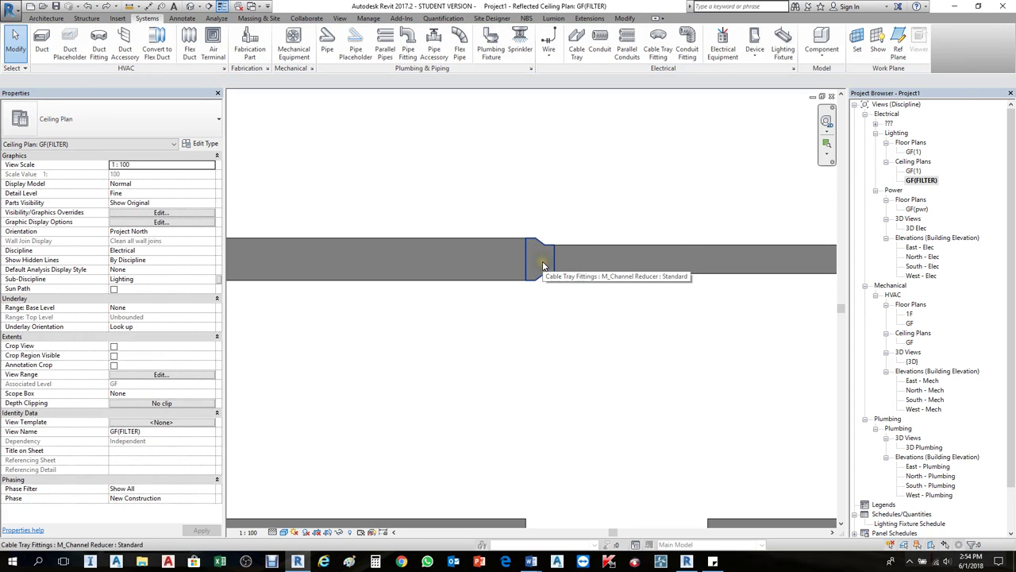
{"action": "left_click", "coordinate": [596, 270]}
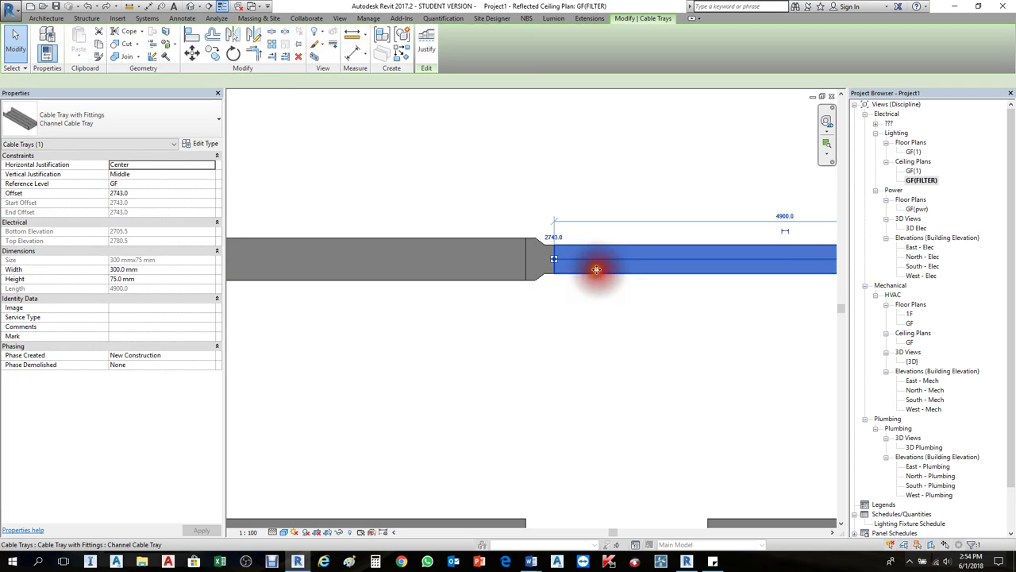
{"action": "left_click", "coordinate": [476, 268]}
{"action": "scroll", "coordinate": [669, 220], "scroll_direction": "down", "scroll_amount": 2}
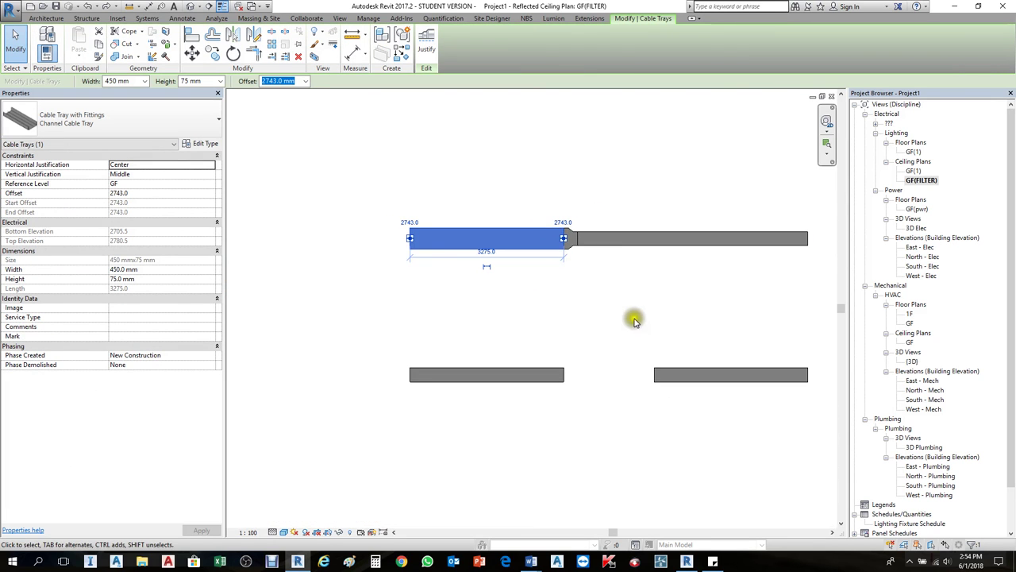
{"action": "scroll", "coordinate": [639, 328], "scroll_direction": "up", "scroll_amount": 1}
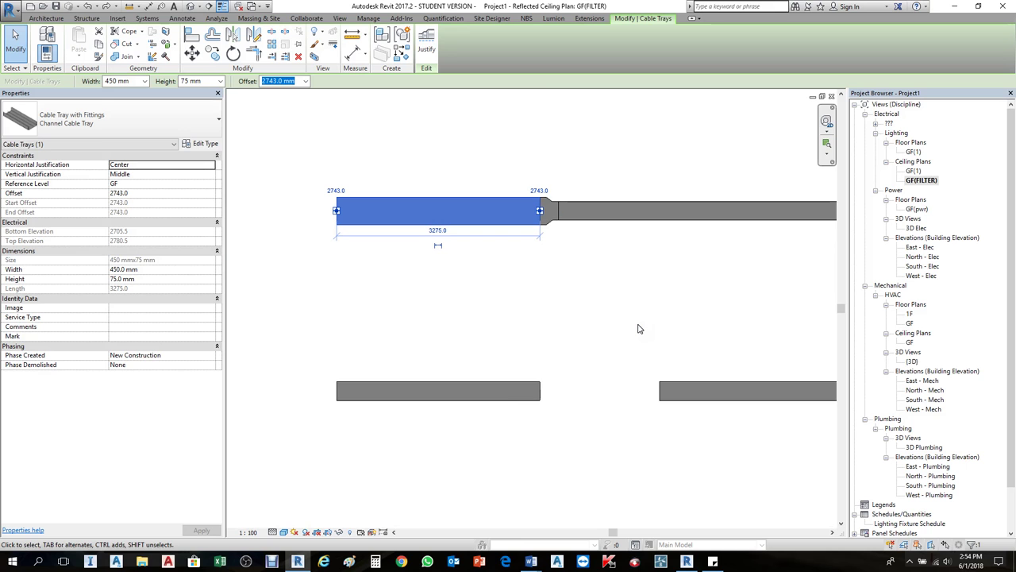
{"action": "left_click", "coordinate": [672, 404]}
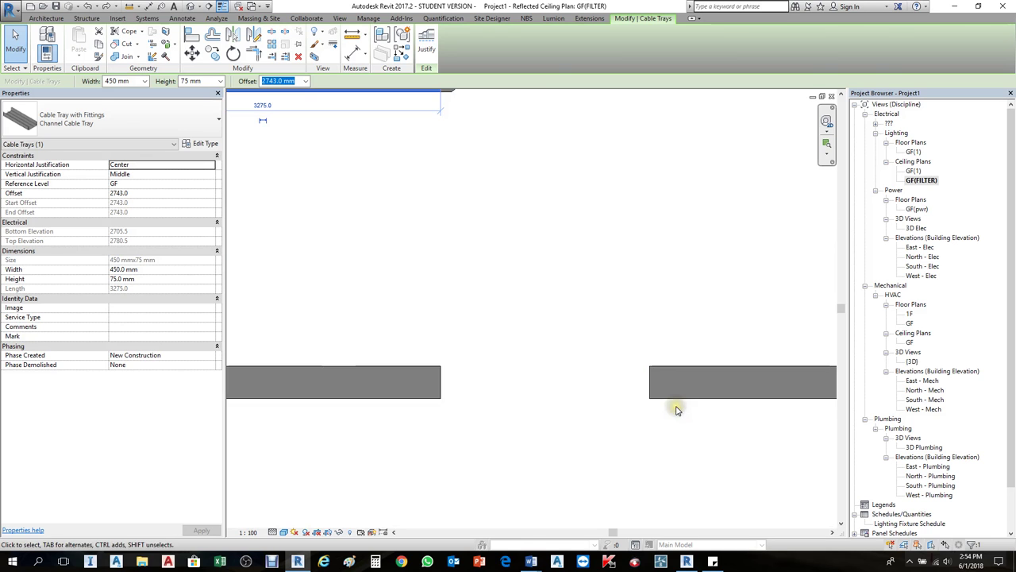
{"action": "scroll", "coordinate": [572, 381], "scroll_direction": "up", "scroll_amount": 1}
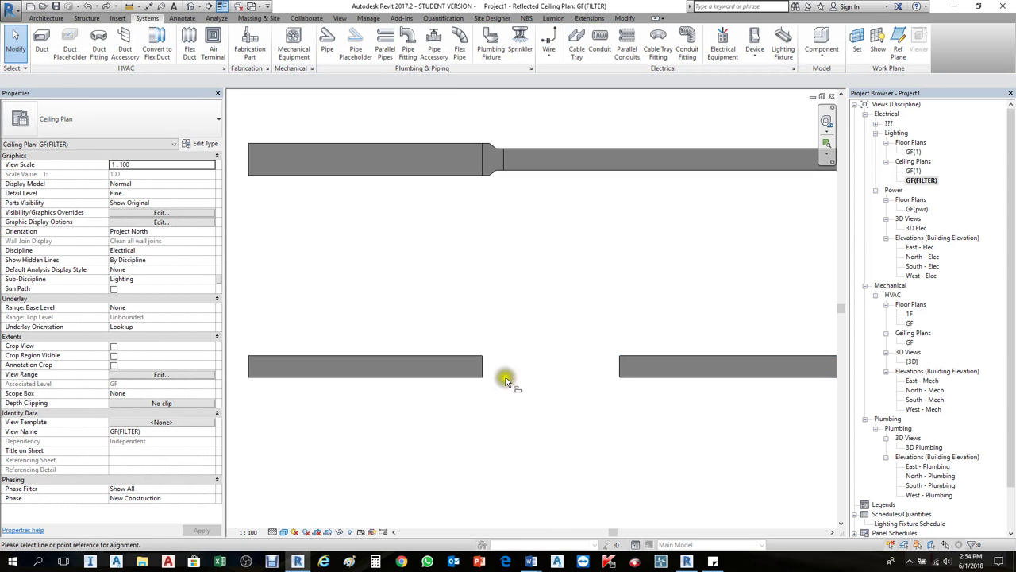
{"action": "key", "text": "a"}
{"action": "key", "text": "l"}
{"action": "left_click", "coordinate": [474, 378]}
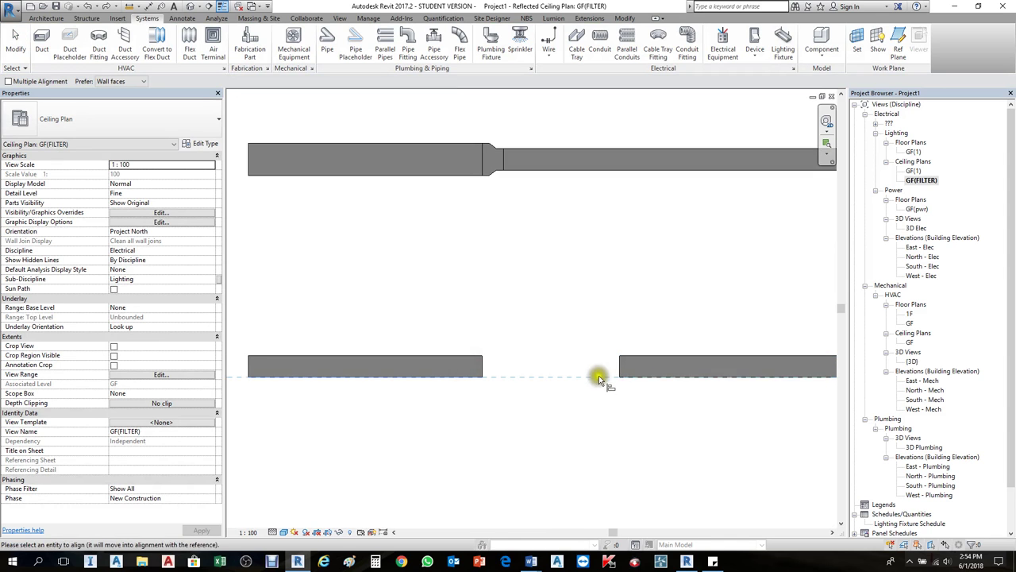
{"action": "key", "text": "Escape"}
{"action": "key", "text": "Escape"}
Set the width of the bottom row's left tray to 450 mm.
{"action": "left_click", "coordinate": [481, 367]}
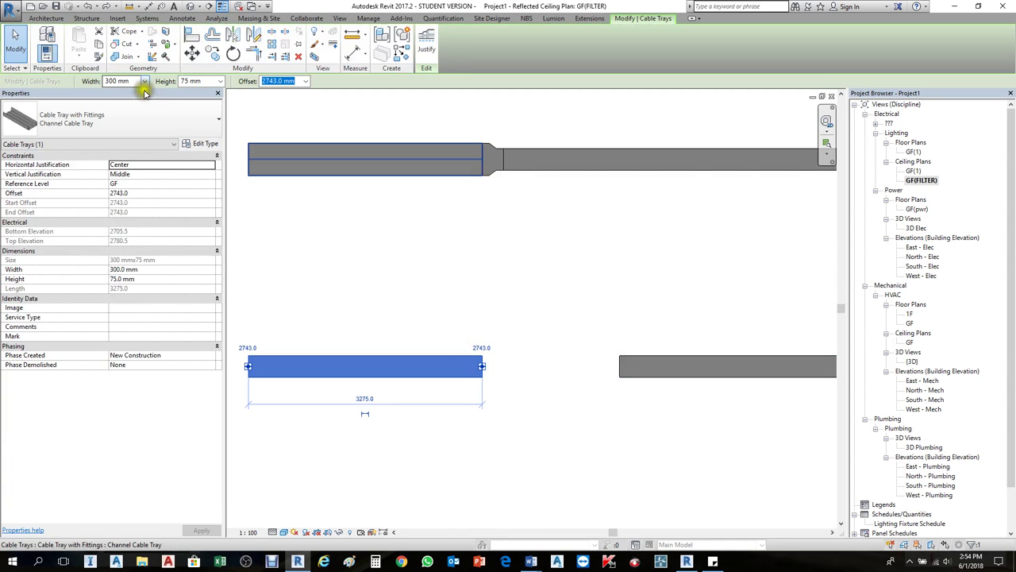
{"action": "left_click", "coordinate": [145, 81]}
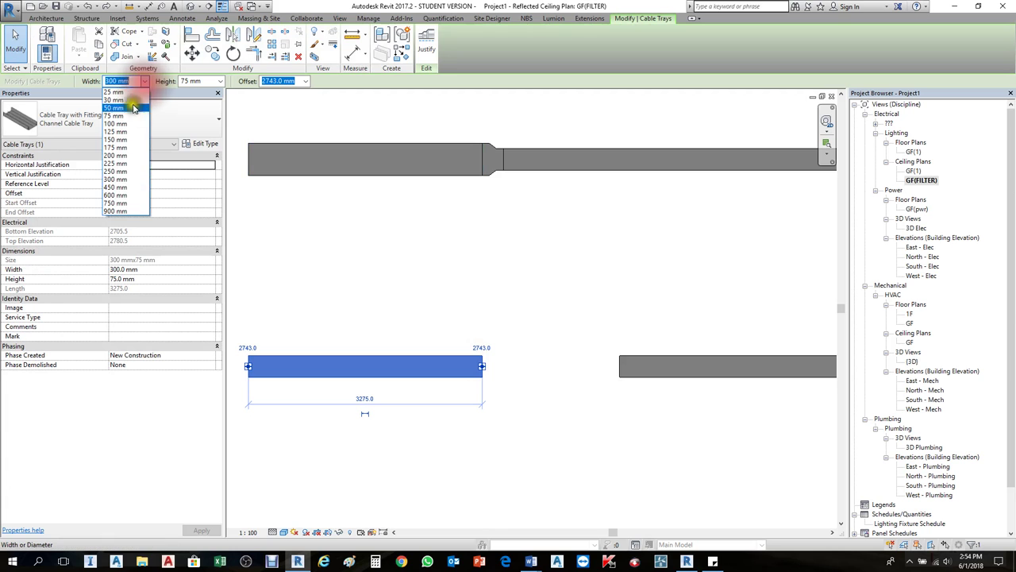
{"action": "left_click", "coordinate": [115, 186]}
{"action": "left_click", "coordinate": [491, 315]}
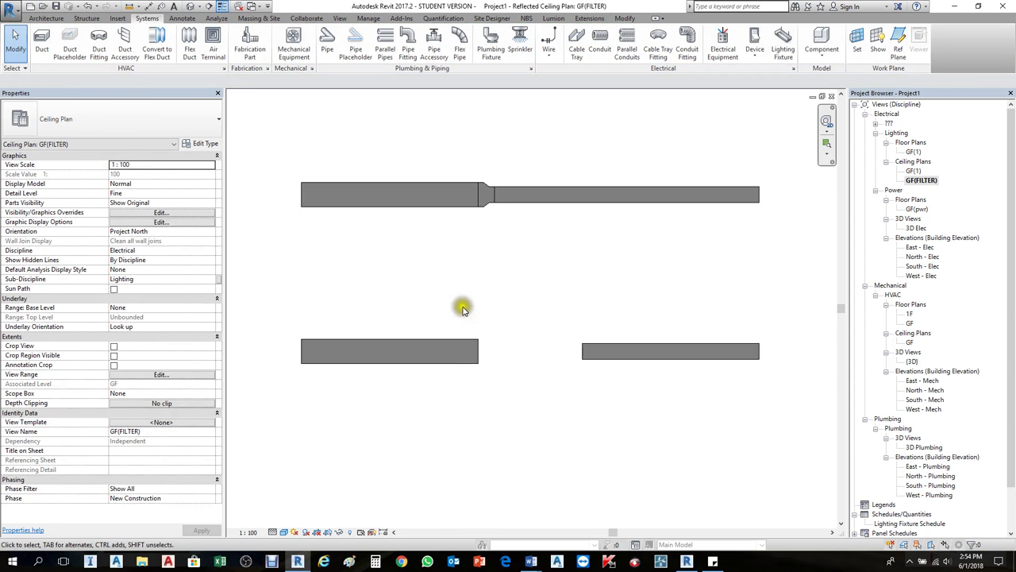
Align the lower edge of the bottom row's 300 mm tray with the lower edge of the 450 mm tray.
{"action": "scroll", "coordinate": [601, 355], "scroll_direction": "up", "scroll_amount": 3}
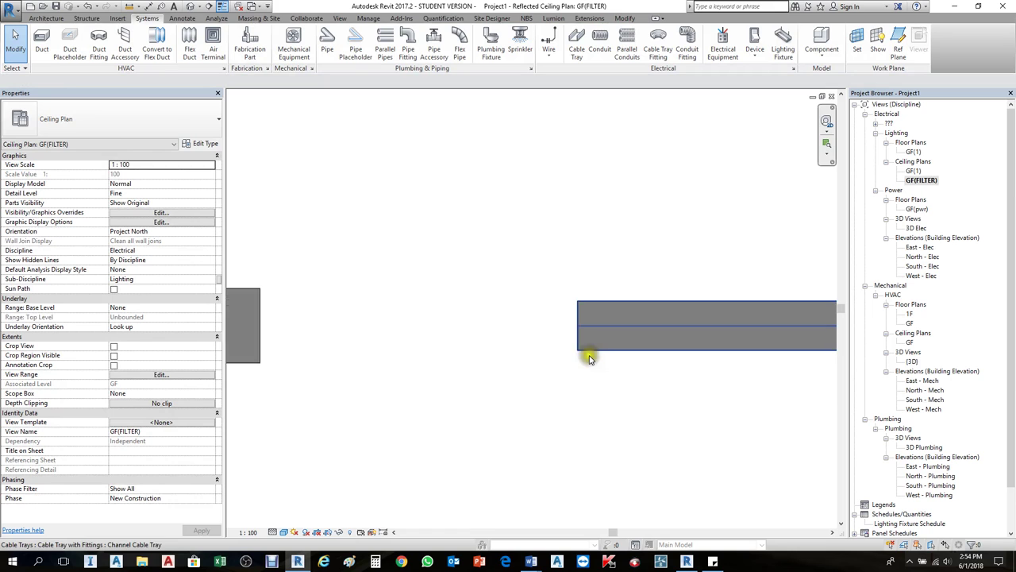
{"action": "scroll", "coordinate": [608, 363], "scroll_direction": "down", "scroll_amount": 3}
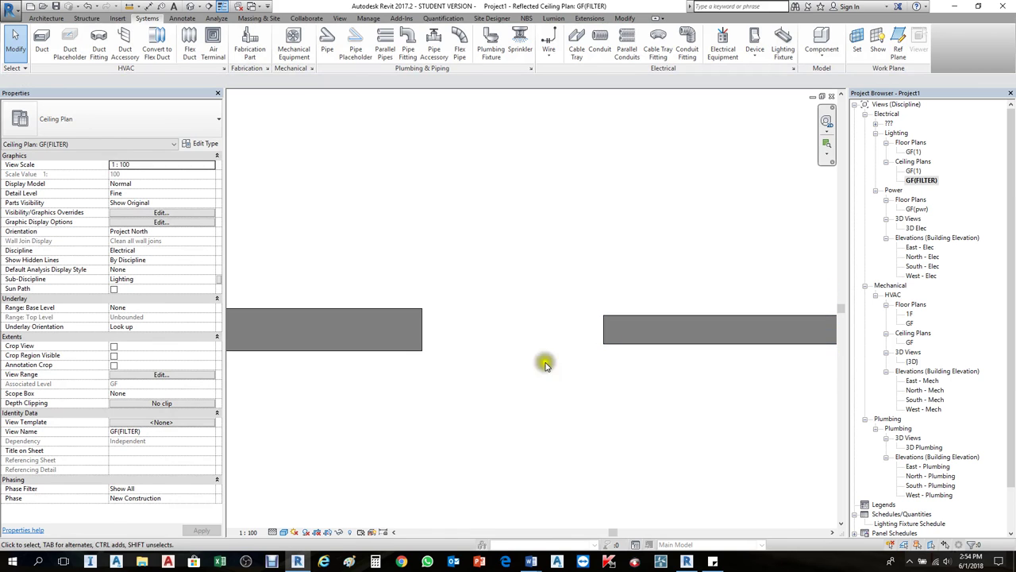
{"action": "scroll", "coordinate": [594, 374], "scroll_direction": "down", "scroll_amount": 2}
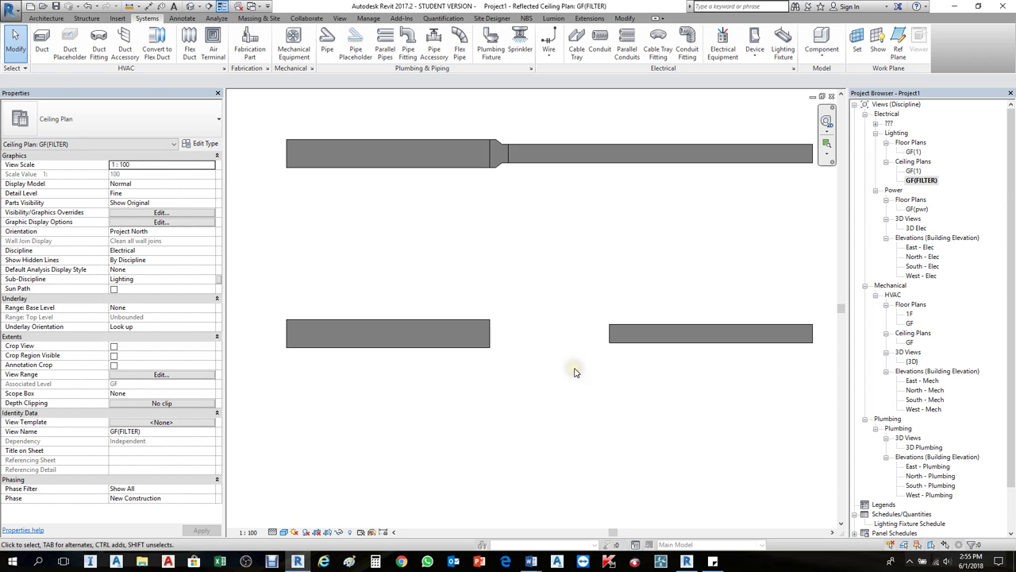
{"action": "key", "text": "a"}
{"action": "key", "text": "l"}
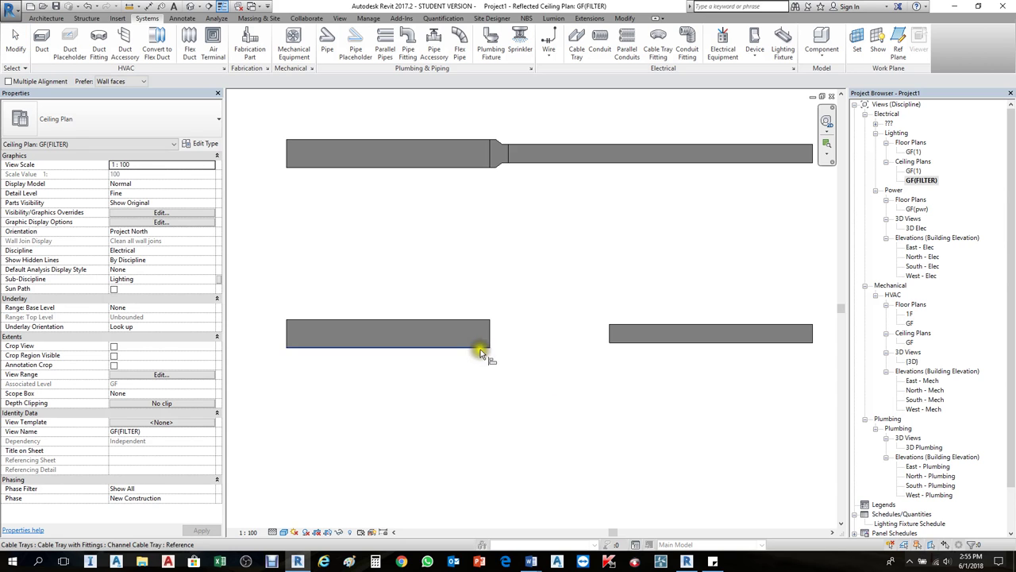
{"action": "left_click", "coordinate": [479, 347]}
{"action": "scroll", "coordinate": [640, 349], "scroll_direction": "up", "scroll_amount": 3}
{"action": "left_click", "coordinate": [618, 329]}
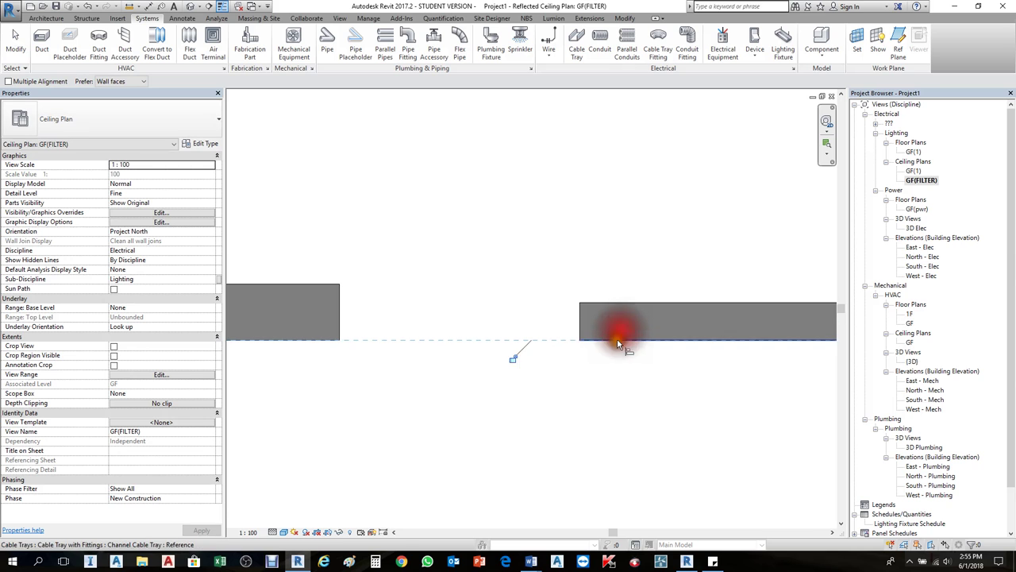
{"action": "scroll", "coordinate": [627, 346], "scroll_direction": "down", "scroll_amount": 3}
{"action": "key", "text": "Escape"}
Try extending the bottom row's center-justified 300 mm tray to the 450 mm tray's end, and undo the connection.
{"action": "left_click", "coordinate": [601, 337]}
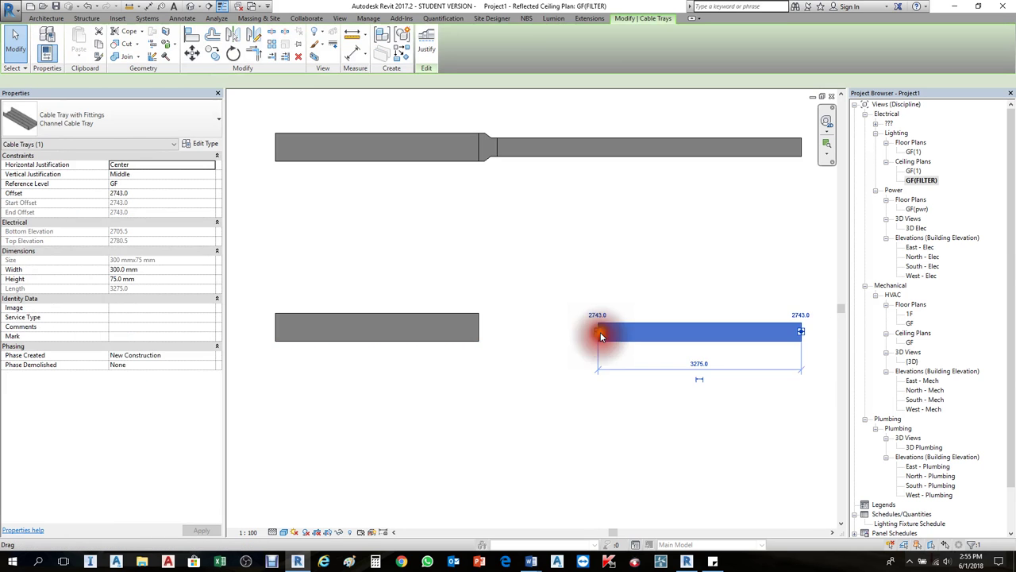
{"action": "left_click_drag", "start_coordinate": [601, 336], "coordinate": [477, 333]}
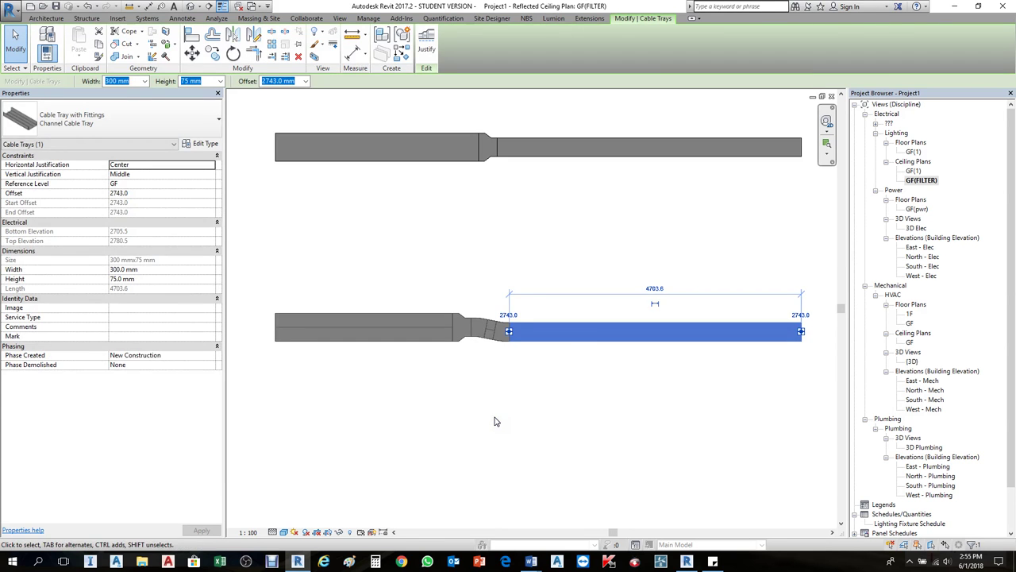
{"action": "key", "text": "Escape"}
{"action": "key", "text": "ctrl+z"}
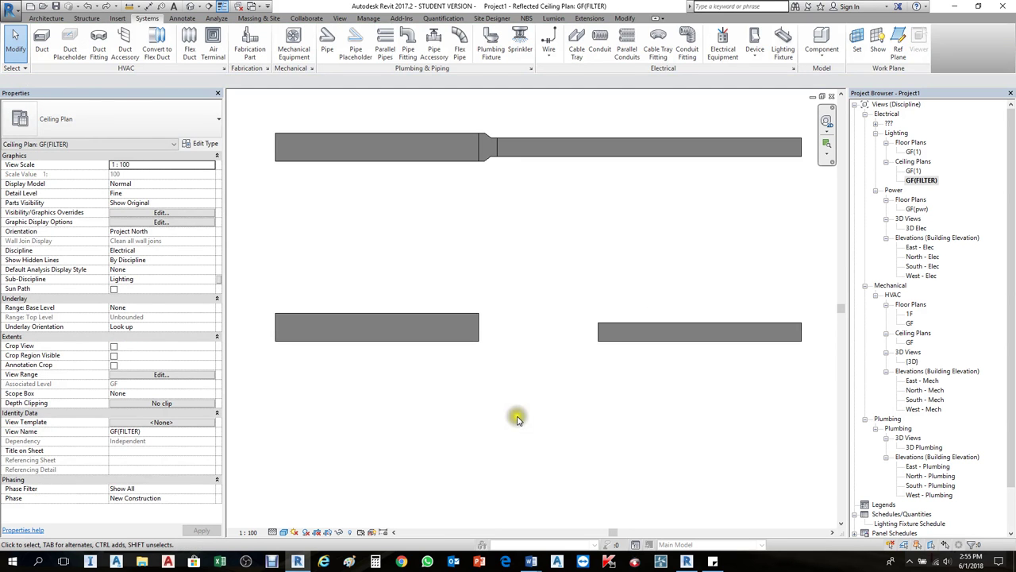
Extend the bottom row's 300 mm tray toward the 450 mm tray to a length of about 5000 mm, leaving a short gap.
{"action": "scroll", "coordinate": [512, 417], "scroll_direction": "up", "scroll_amount": 2}
{"action": "left_click", "coordinate": [669, 284]}
{"action": "left_click_drag", "start_coordinate": [667, 278], "coordinate": [473, 275]}
{"action": "scroll", "coordinate": [459, 278], "scroll_direction": "up", "scroll_amount": 2}
{"action": "scroll", "coordinate": [459, 278], "scroll_direction": "up", "scroll_amount": 2}
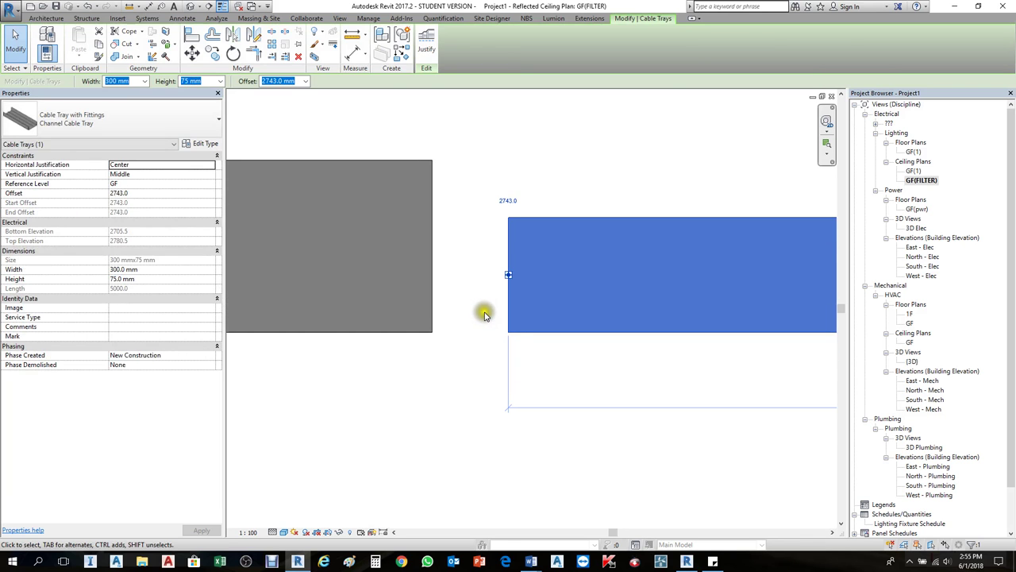
{"action": "left_click", "coordinate": [484, 315]}
Connect the 300 mm tray across the short gap to the 450 mm tray, inspect the resulting fittings, and undo the connection.
{"action": "left_click", "coordinate": [512, 286]}
{"action": "left_click_drag", "start_coordinate": [509, 276], "coordinate": [430, 277]}
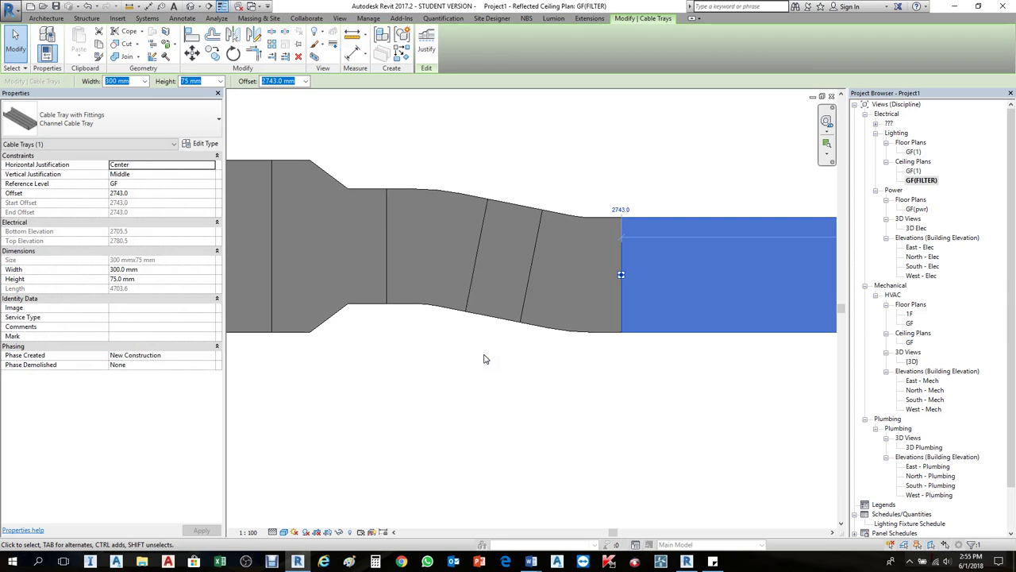
{"action": "scroll", "coordinate": [554, 291], "scroll_direction": "down", "scroll_amount": 2}
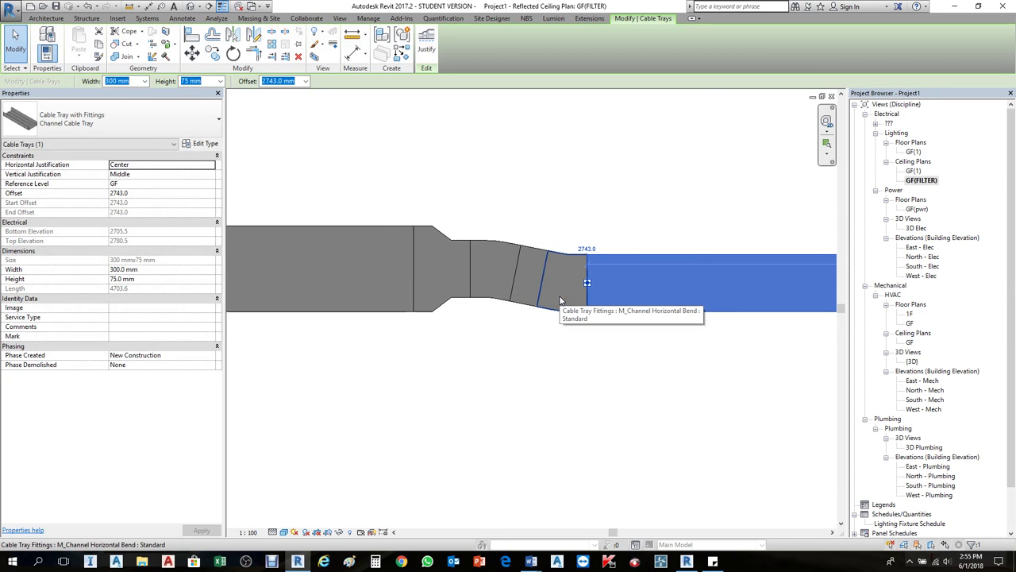
{"action": "key", "text": "ctrl+z"}
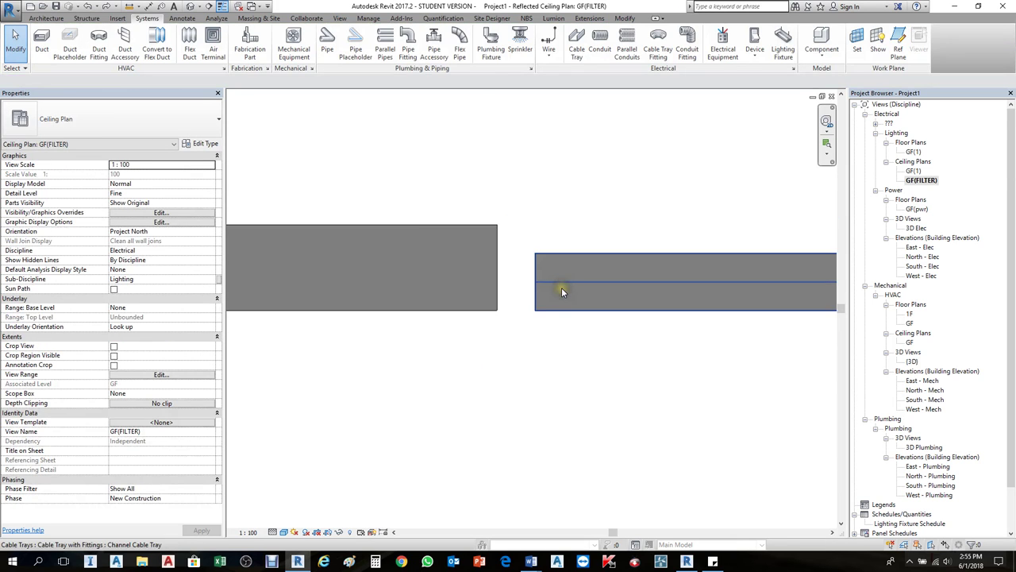
Set the horizontal justification of both bottom-row trays to Left.
{"action": "scroll", "coordinate": [562, 293], "scroll_direction": "down", "scroll_amount": 3}
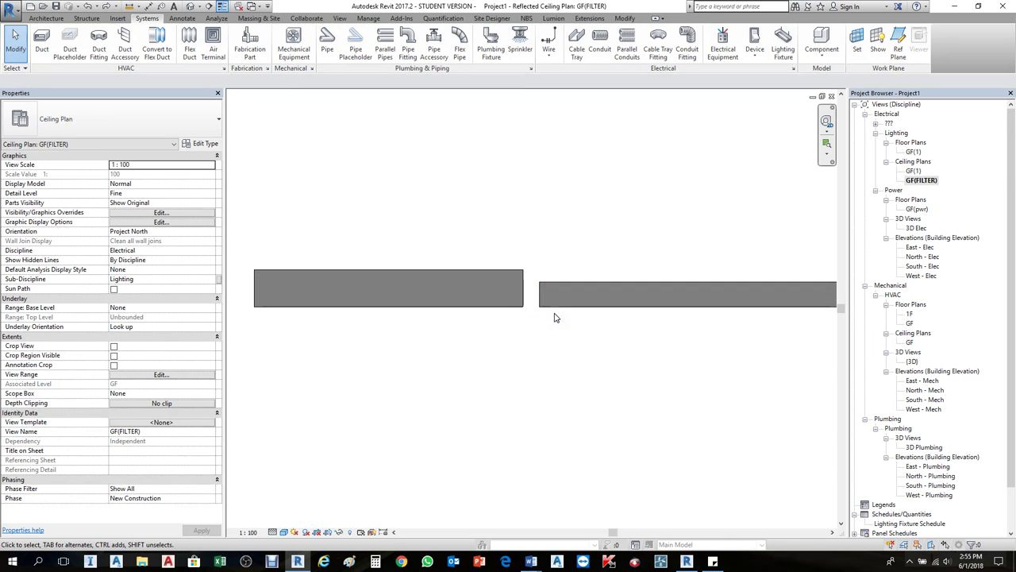
{"action": "left_click", "coordinate": [554, 308]}
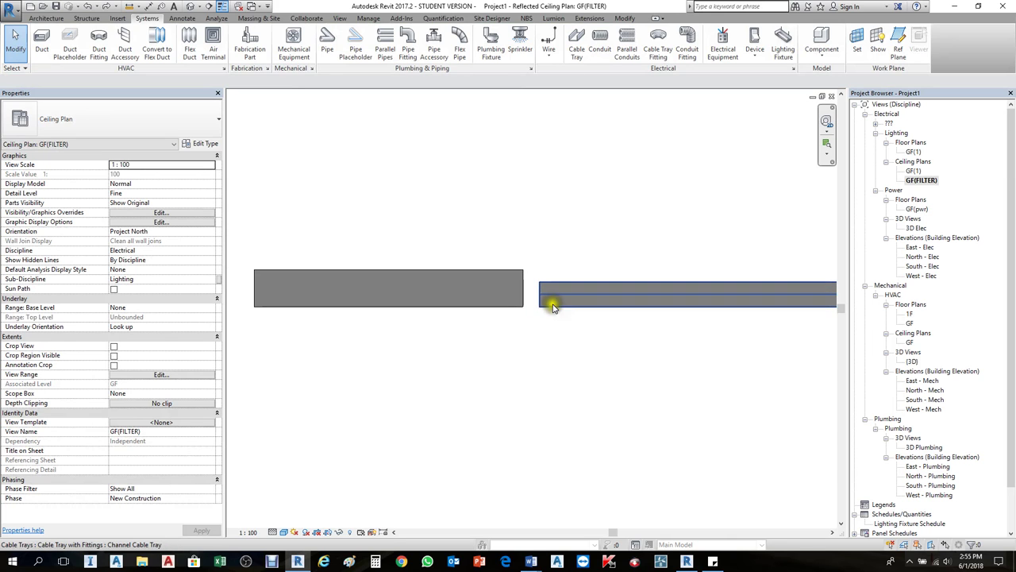
{"action": "left_click", "coordinate": [554, 308]}
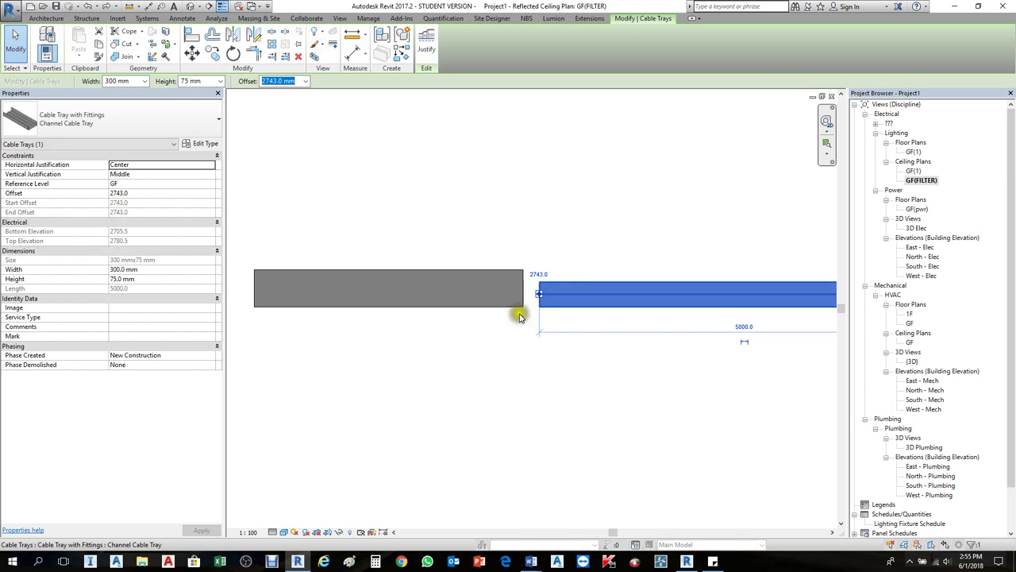
{"action": "left_click", "coordinate": [479, 301], "text": "ctrl"}
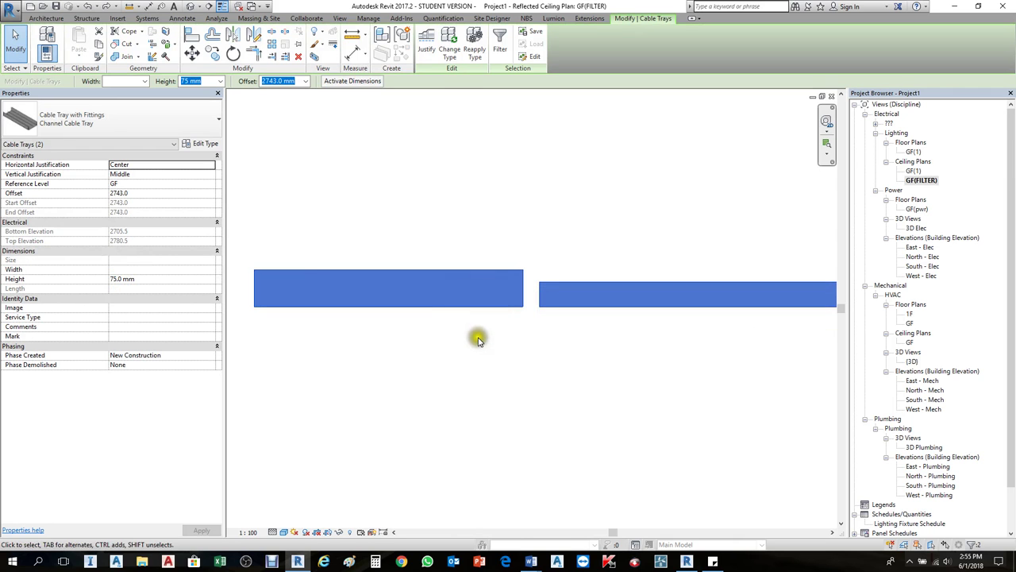
{"action": "left_click", "coordinate": [156, 167]}
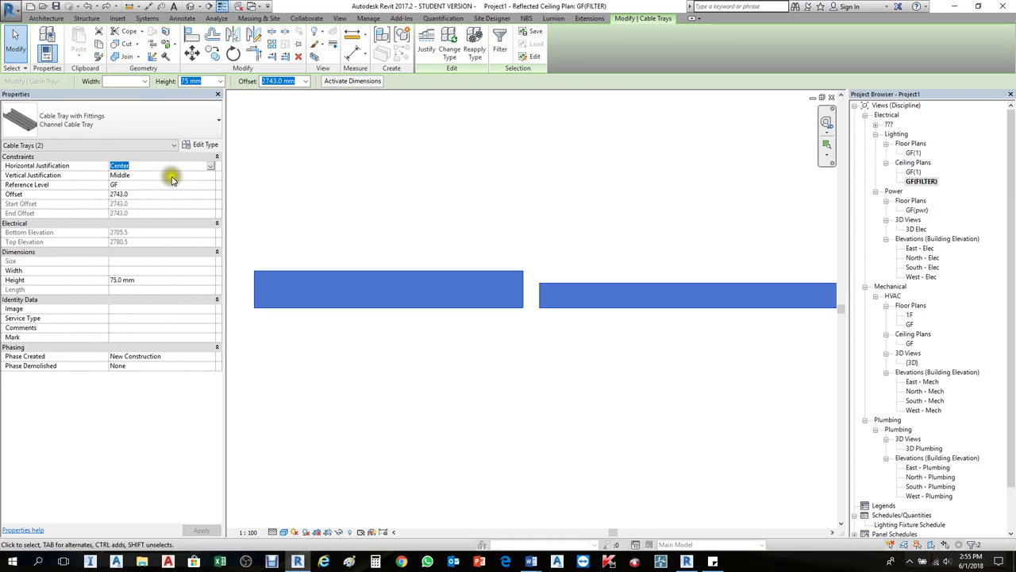
{"action": "left_click", "coordinate": [211, 166]}
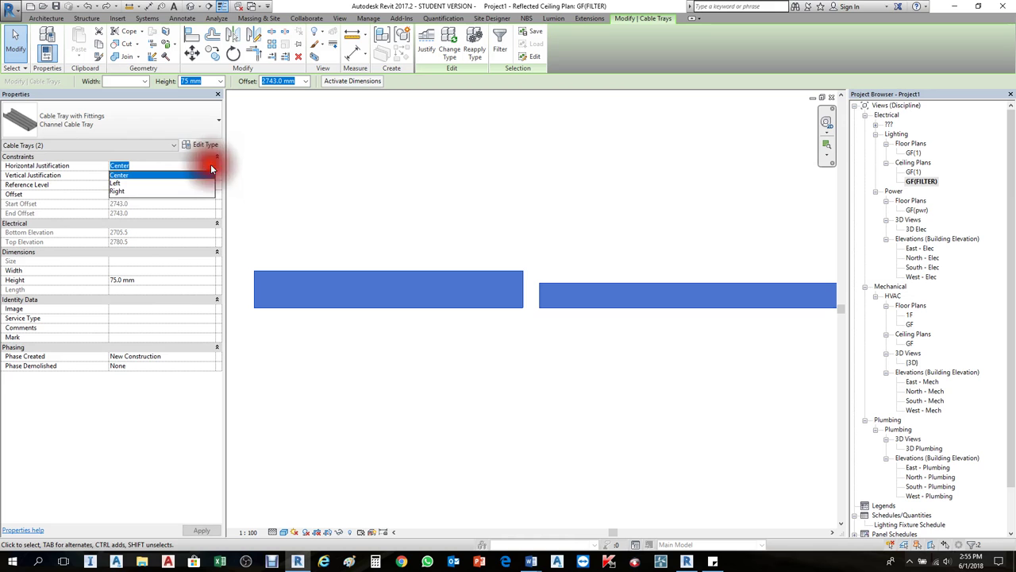
{"action": "left_click", "coordinate": [117, 185]}
{"action": "left_click", "coordinate": [555, 246]}
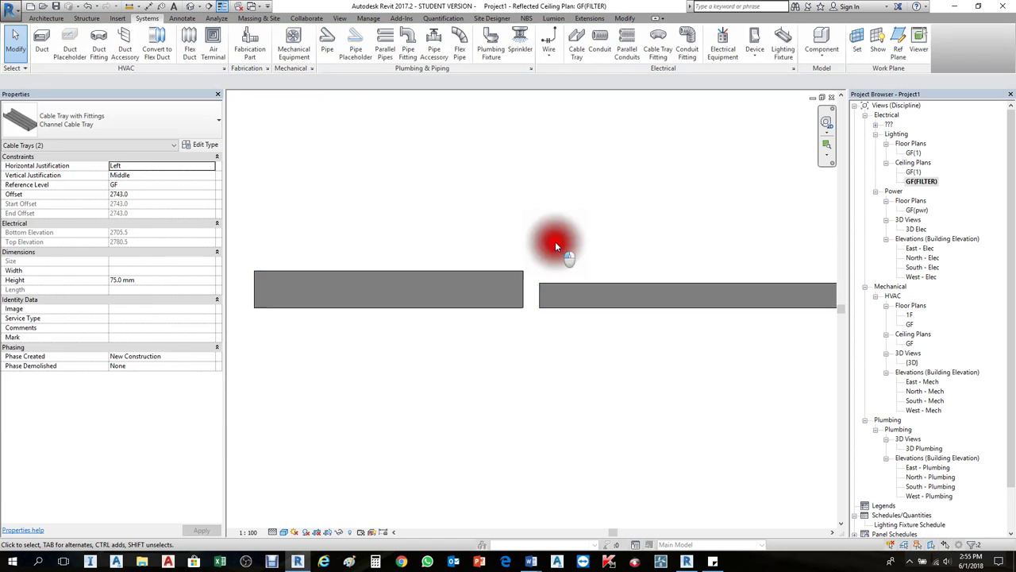
Switch the 300 mm tray's horizontal justification to Center to compare its end connection point, and set it back to Left.
{"action": "scroll", "coordinate": [548, 311], "scroll_direction": "up", "scroll_amount": 2}
{"action": "left_click", "coordinate": [550, 309]}
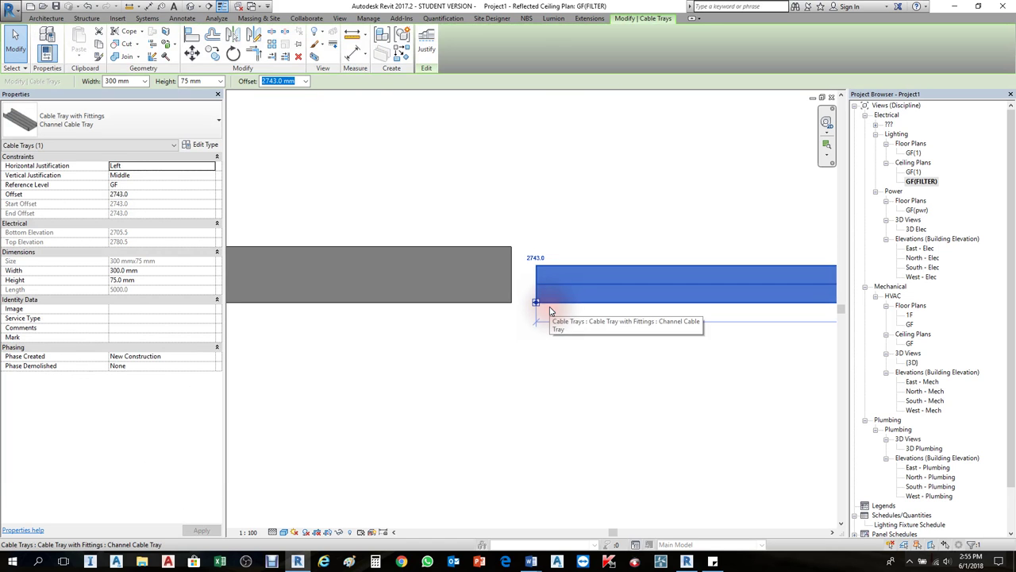
{"action": "scroll", "coordinate": [542, 303], "scroll_direction": "up", "scroll_amount": 3}
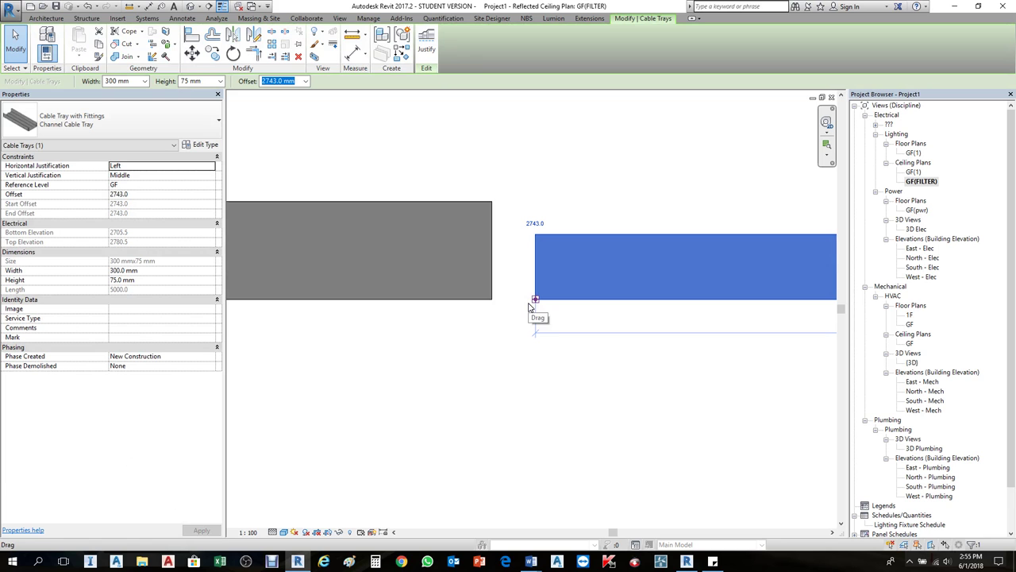
{"action": "left_click", "coordinate": [210, 165]}
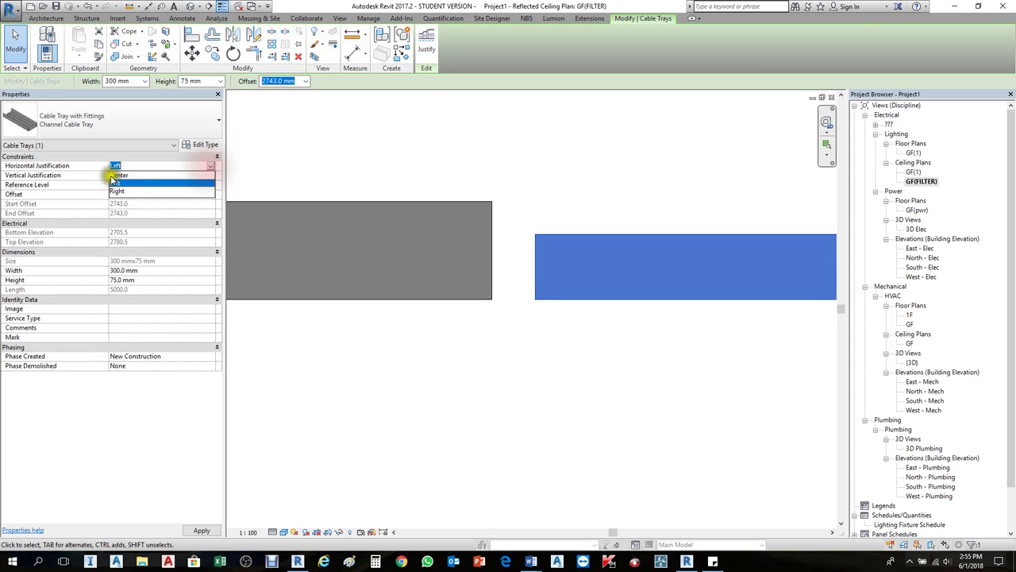
{"action": "left_click", "coordinate": [115, 183]}
{"action": "left_click", "coordinate": [534, 175]}
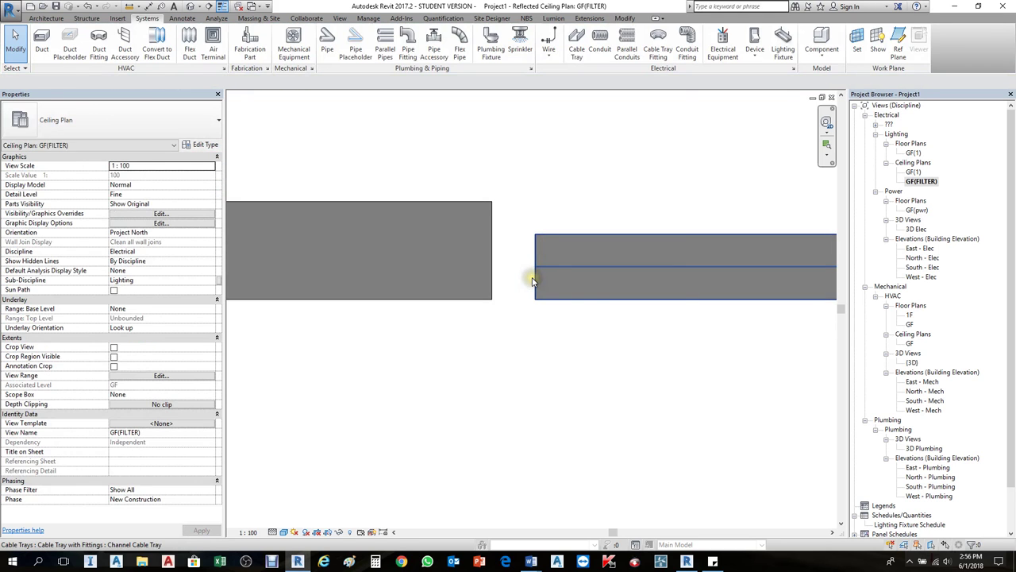
{"action": "left_click", "coordinate": [533, 279]}
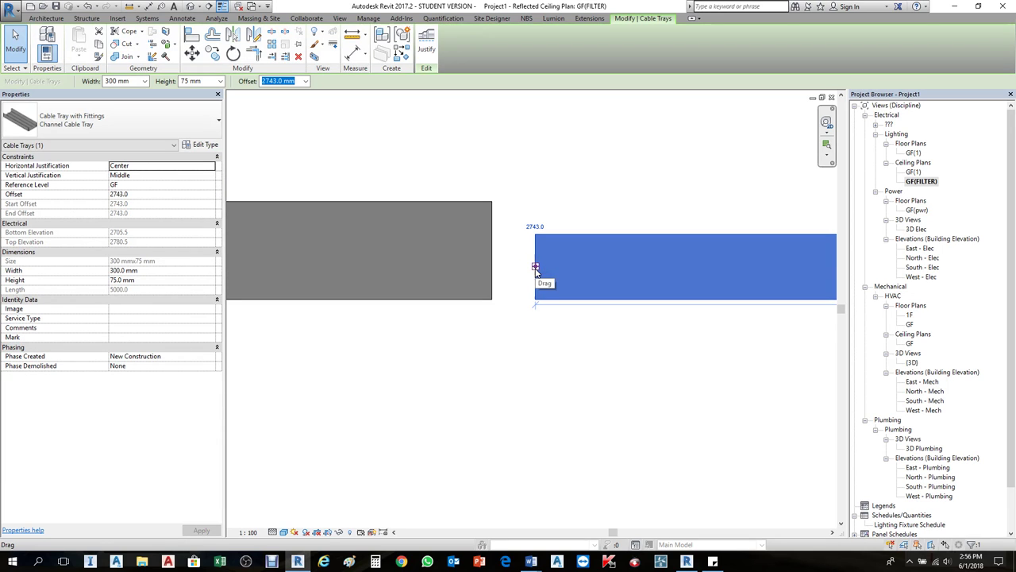
{"action": "left_click", "coordinate": [535, 268]}
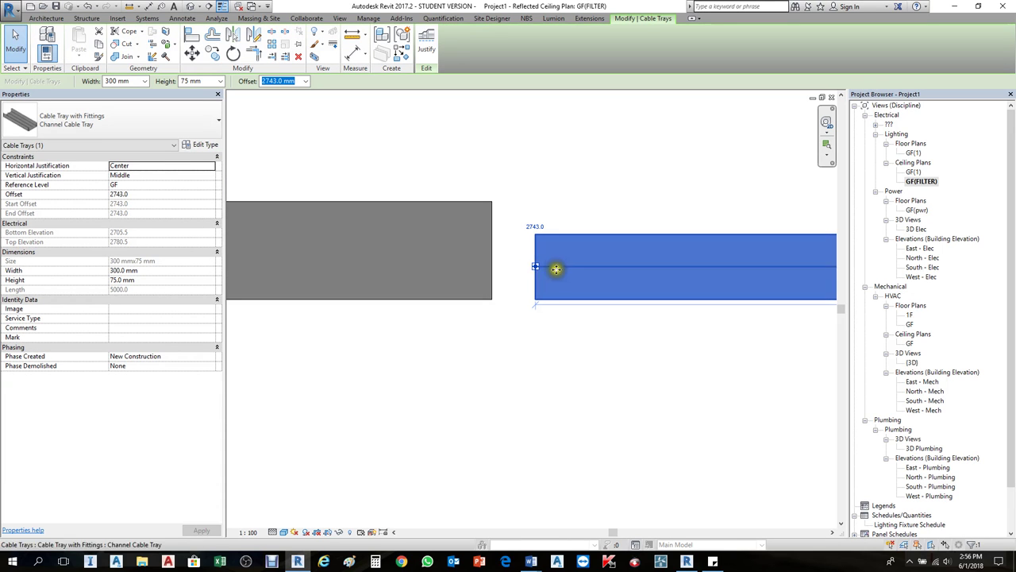
{"action": "left_click", "coordinate": [212, 169]}
{"action": "left_click", "coordinate": [117, 182]}
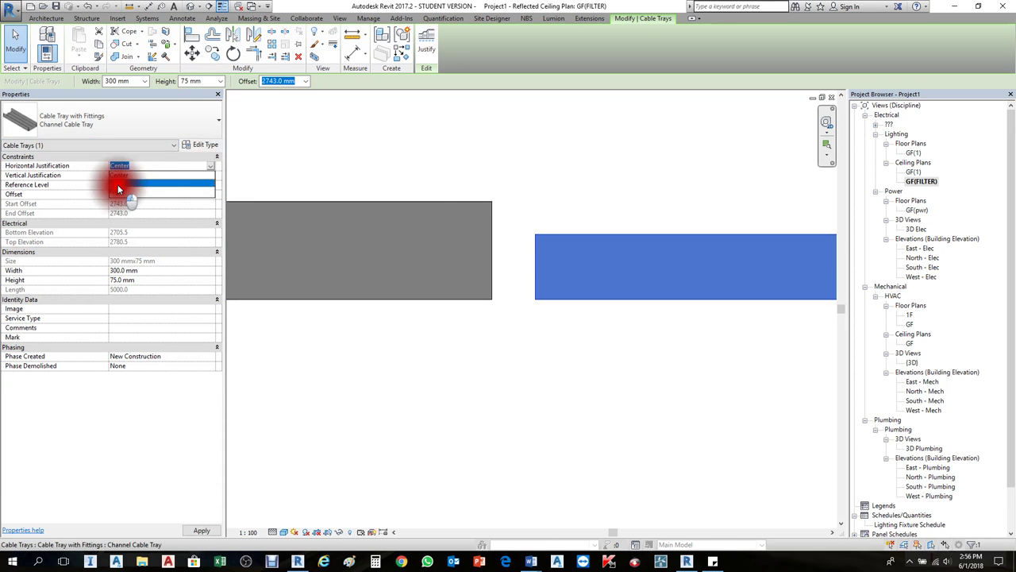
{"action": "left_click", "coordinate": [491, 188]}
Extend the left-justified 300 mm tray to the 450 mm tray's lower corner connection point, forming a reducer with a flush lower edge.
{"action": "left_click", "coordinate": [484, 205]}
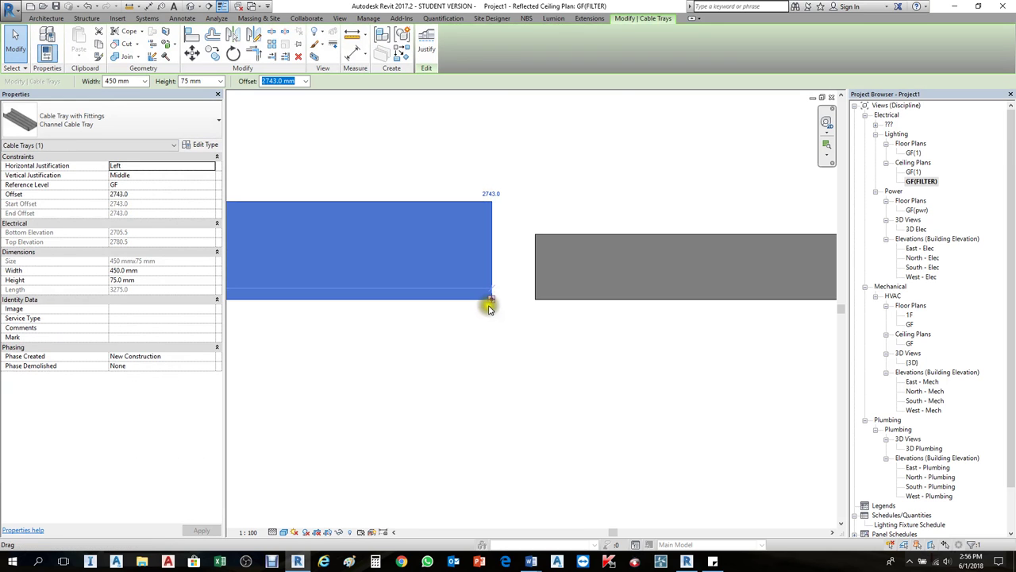
{"action": "left_click", "coordinate": [540, 291]}
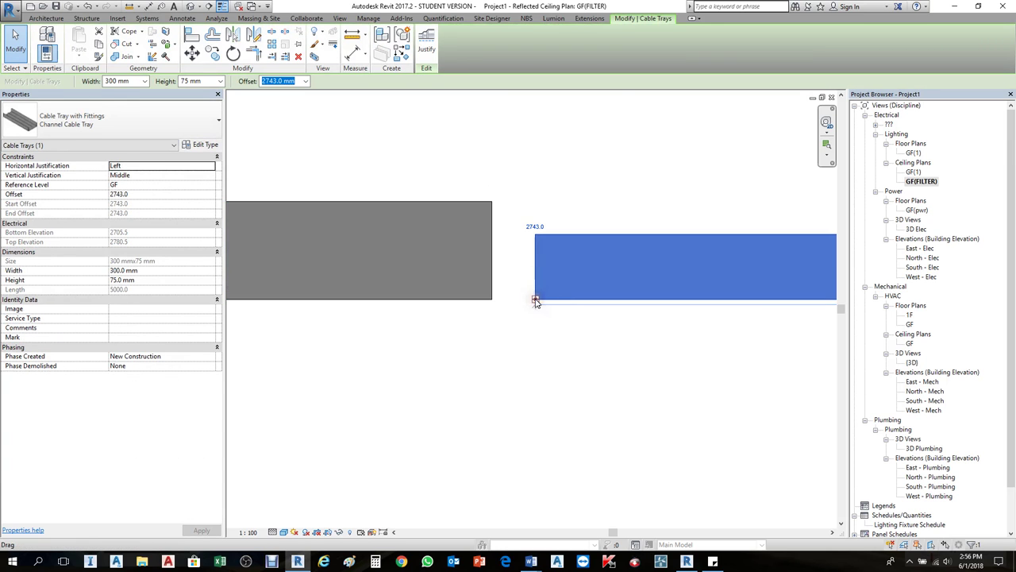
{"action": "left_click", "coordinate": [504, 299]}
{"action": "left_click", "coordinate": [556, 291]}
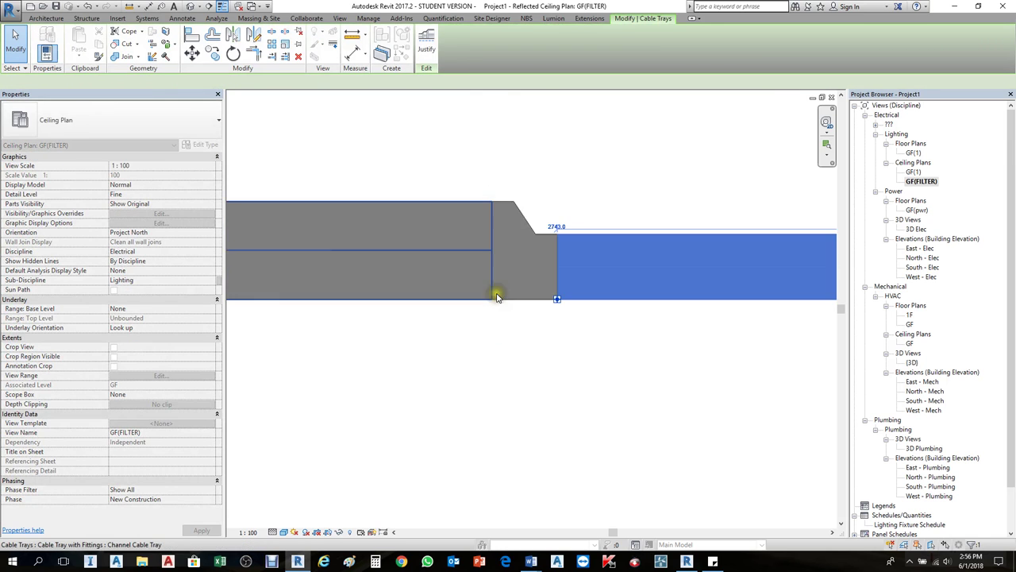
{"action": "scroll", "coordinate": [358, 159], "scroll_direction": "down", "scroll_amount": 2}
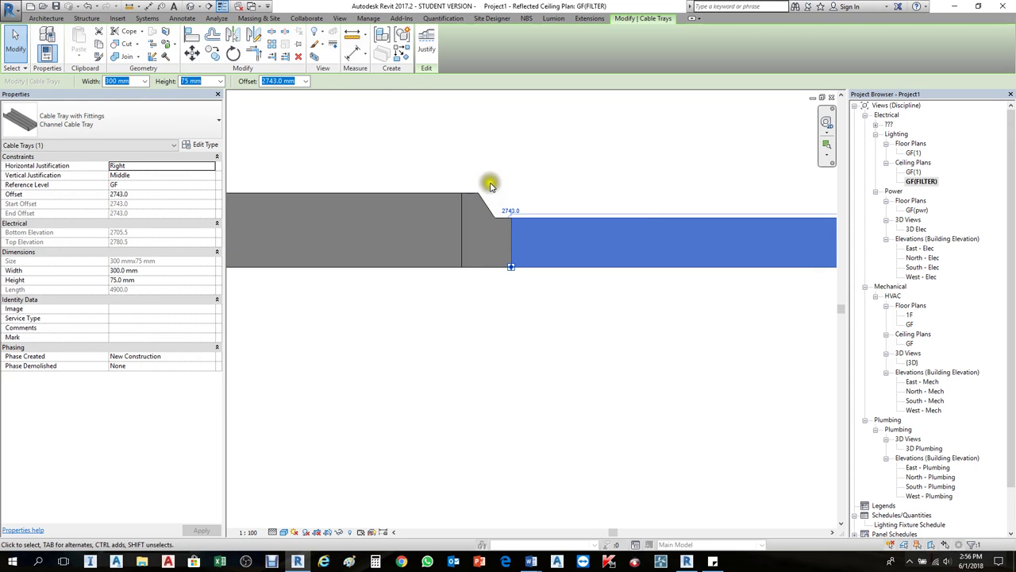
{"action": "scroll", "coordinate": [488, 181], "scroll_direction": "down", "scroll_amount": 2}
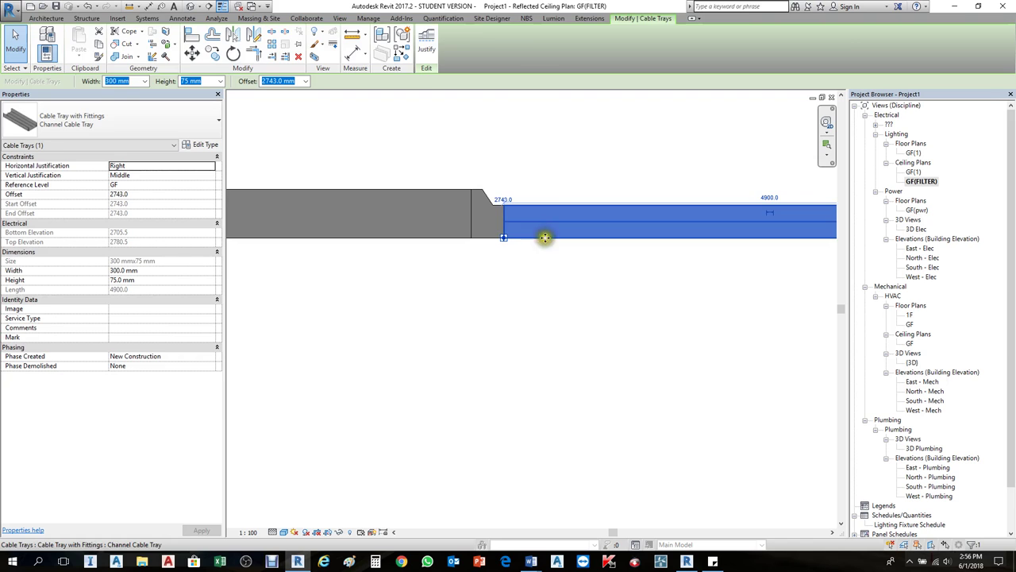
{"action": "left_click", "coordinate": [545, 243]}
{"action": "scroll", "coordinate": [520, 209], "scroll_direction": "down", "scroll_amount": 2}
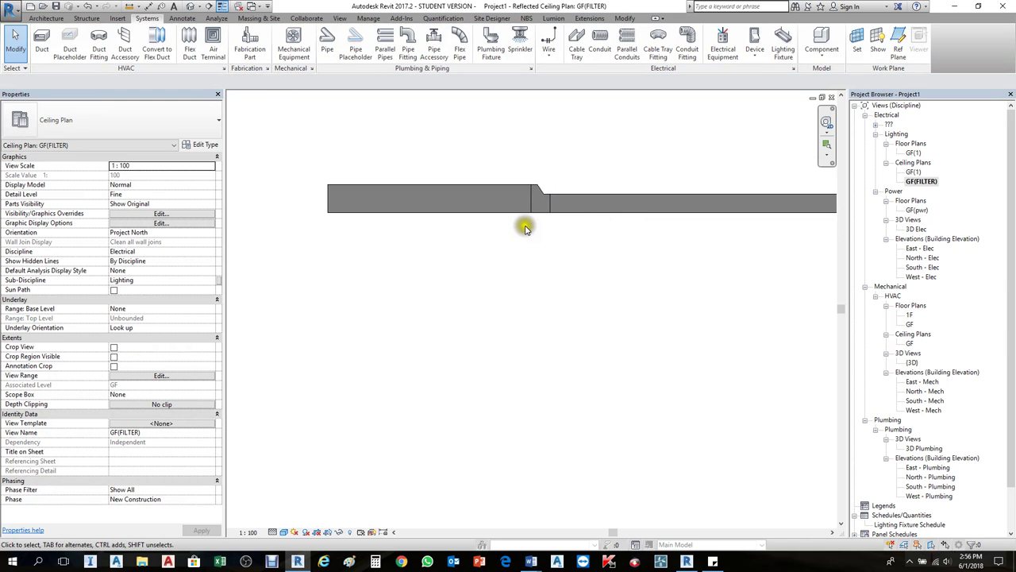
Examine the reducer with the flush lower edge between the 450 mm and 300 mm trays.
{"action": "scroll", "coordinate": [524, 229], "scroll_direction": "up", "scroll_amount": 2}
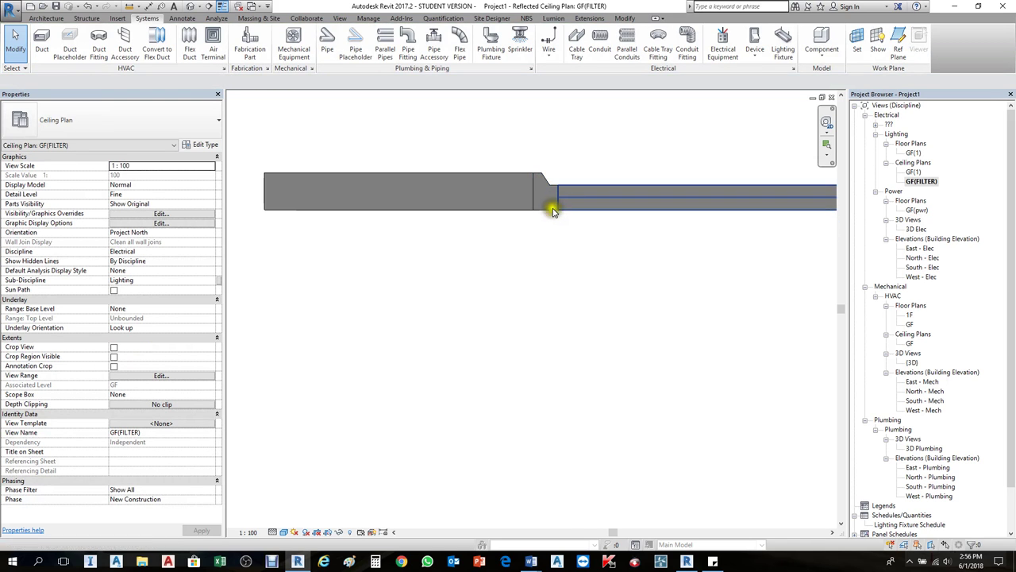
{"action": "scroll", "coordinate": [624, 154], "scroll_direction": "up", "scroll_amount": 3}
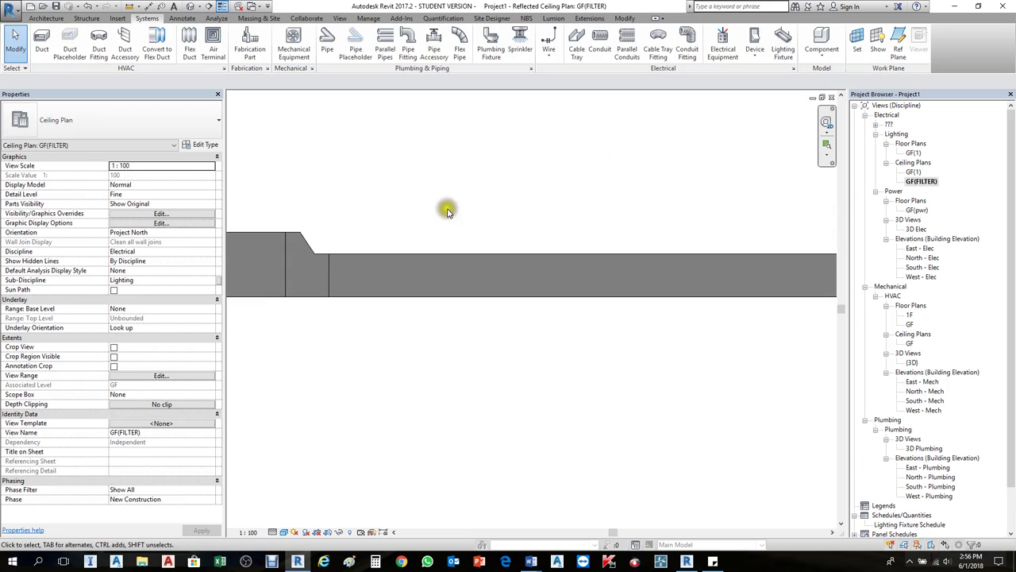
{"action": "scroll", "coordinate": [431, 165], "scroll_direction": "down", "scroll_amount": 2}
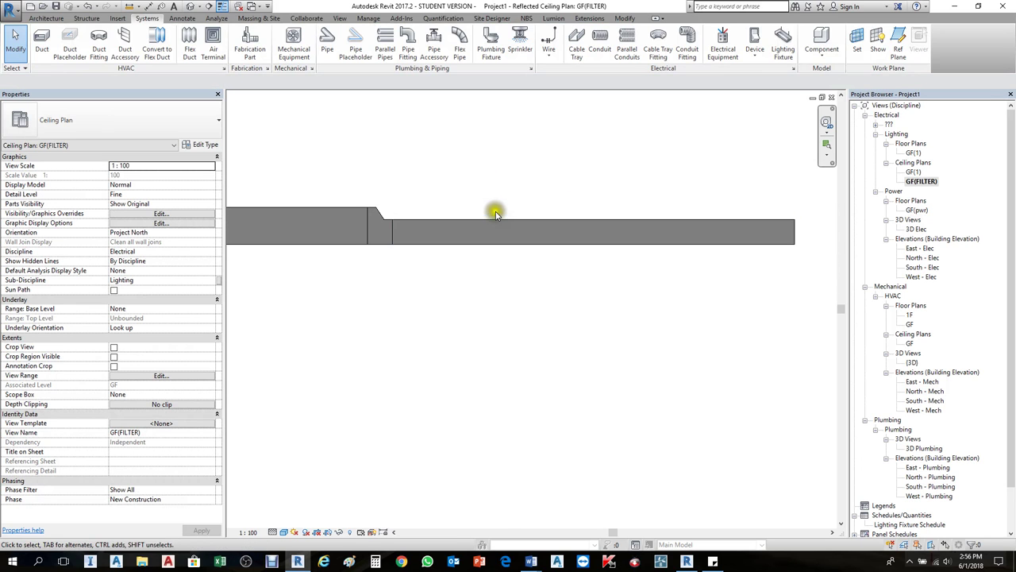
{"action": "scroll", "coordinate": [326, 238], "scroll_direction": "up", "scroll_amount": 2}
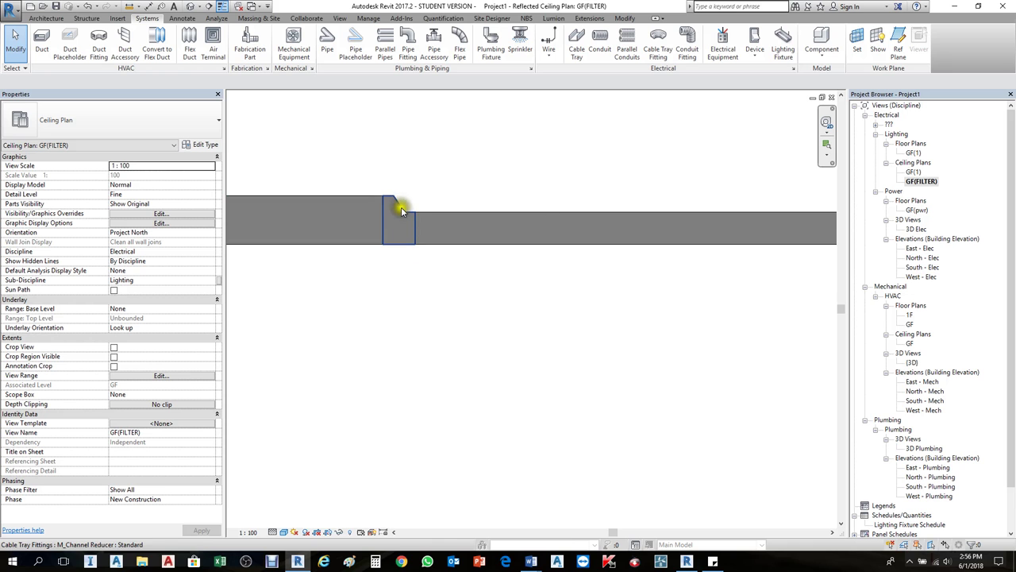
{"action": "scroll", "coordinate": [447, 227], "scroll_direction": "down", "scroll_amount": 5}
{"action": "scroll", "coordinate": [494, 290], "scroll_direction": "down", "scroll_amount": 2}
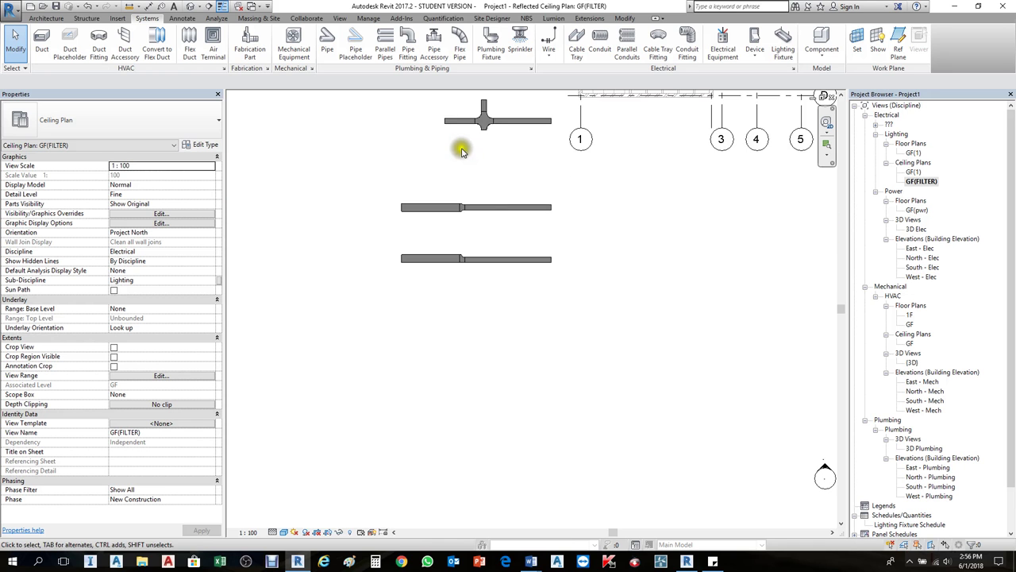
Inspect the family, type and properties of the horizontal bend and horizontal tee in the sample trays.
{"action": "middle_click_drag", "start_coordinate": [460, 143], "coordinate": [481, 281]}
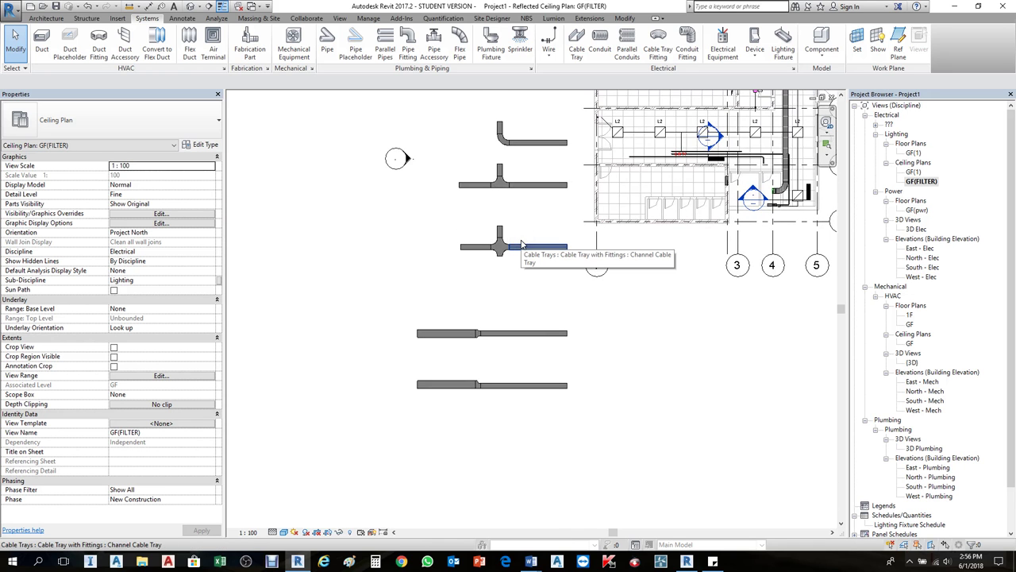
{"action": "scroll", "coordinate": [513, 124], "scroll_direction": "up", "scroll_amount": 3}
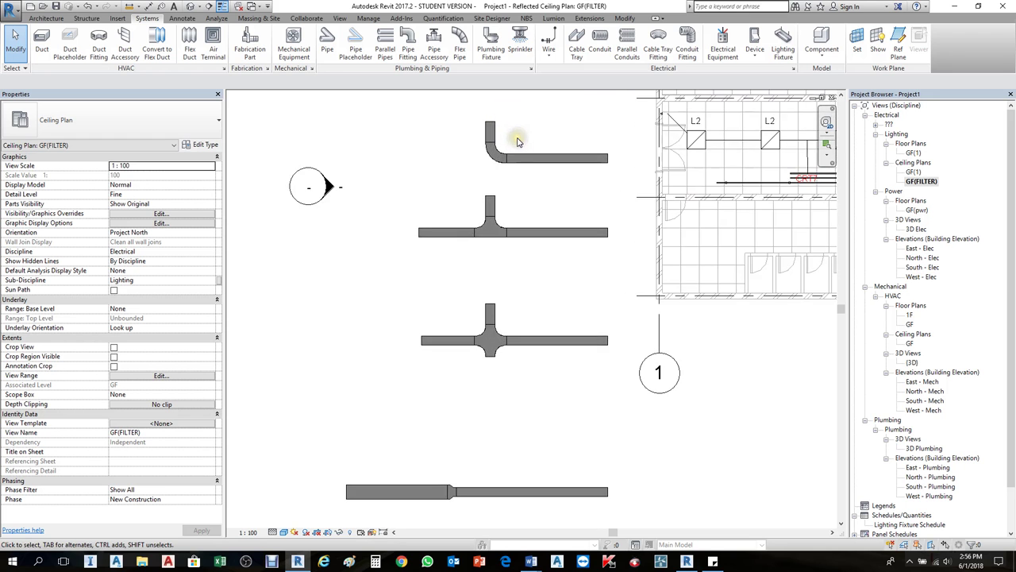
{"action": "scroll", "coordinate": [510, 198], "scroll_direction": "down", "scroll_amount": 2}
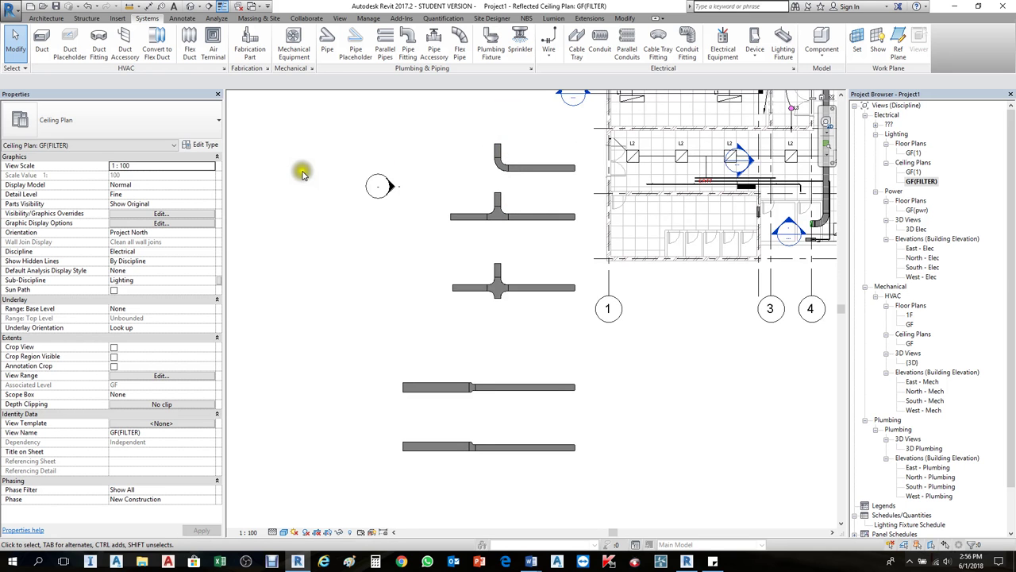
{"action": "scroll", "coordinate": [485, 165], "scroll_direction": "up", "scroll_amount": 2}
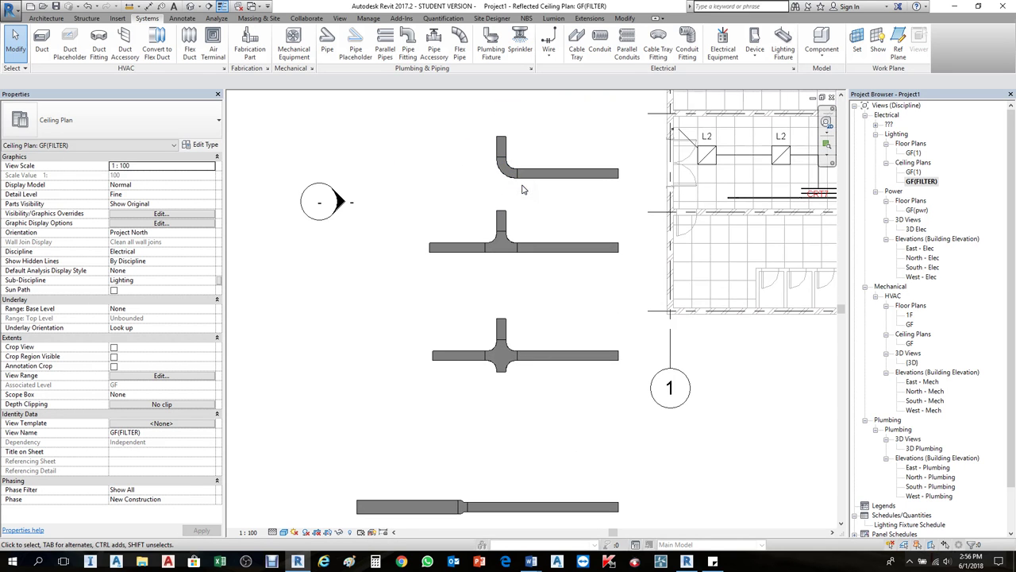
{"action": "scroll", "coordinate": [508, 171], "scroll_direction": "up", "scroll_amount": 1}
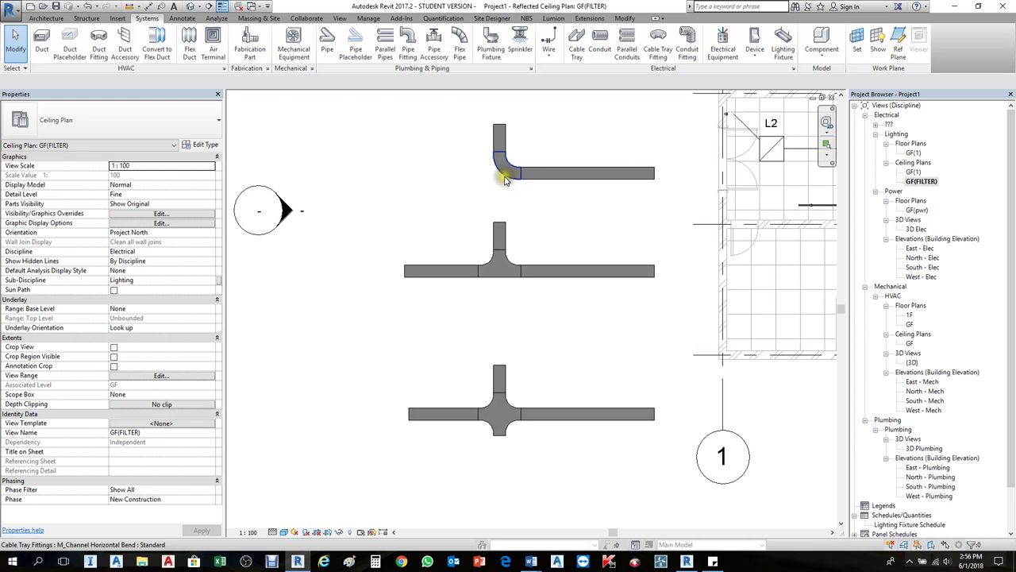
{"action": "left_click", "coordinate": [505, 178]}
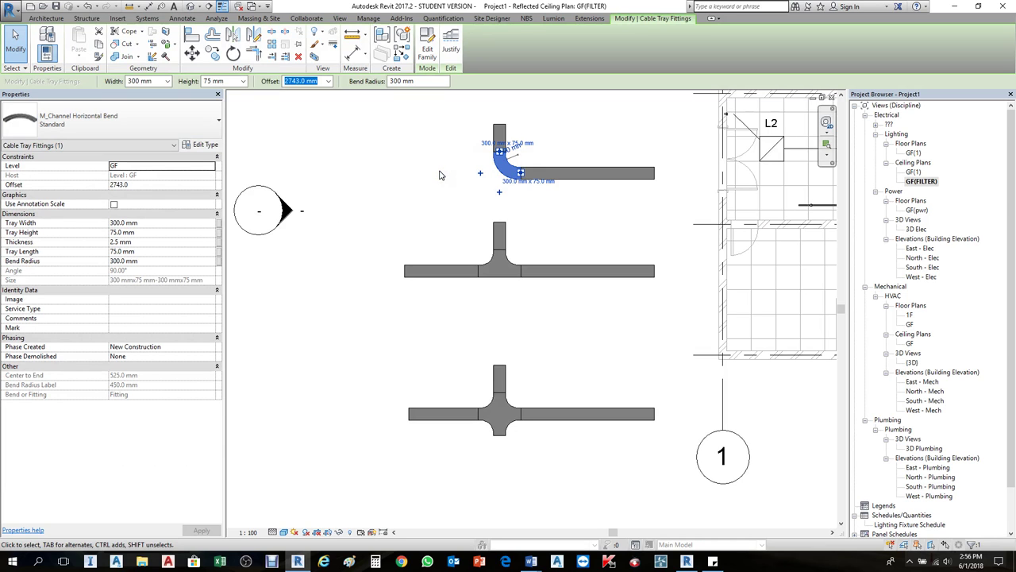
{"action": "left_click", "coordinate": [501, 280]}
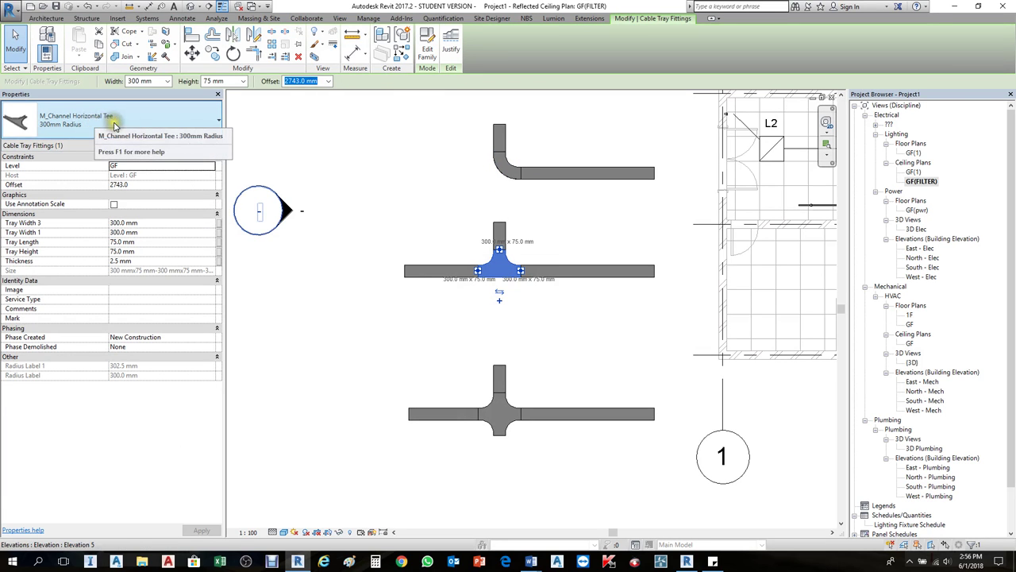
{"action": "left_click", "coordinate": [619, 256]}
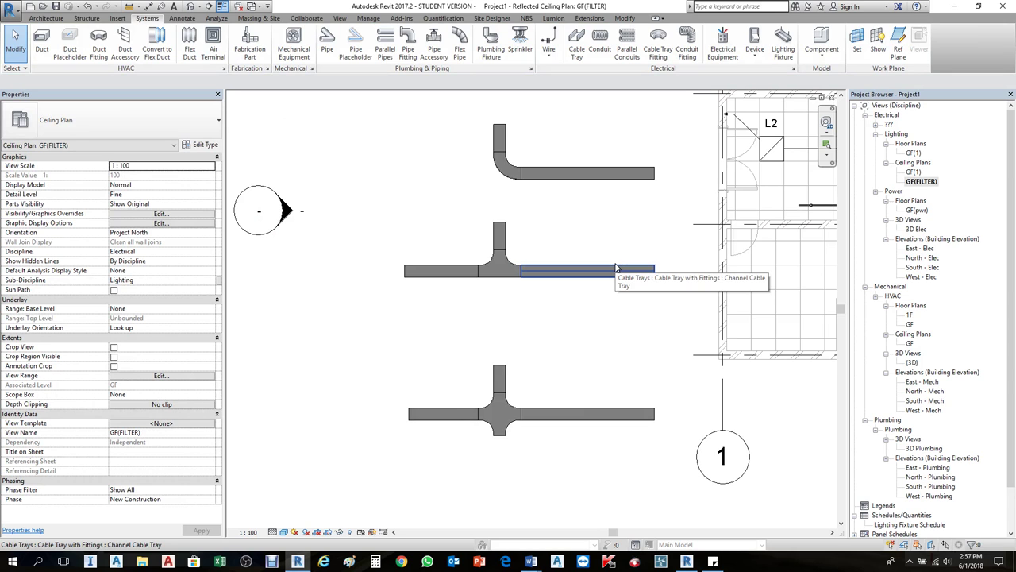
{"action": "left_click", "coordinate": [585, 234]}
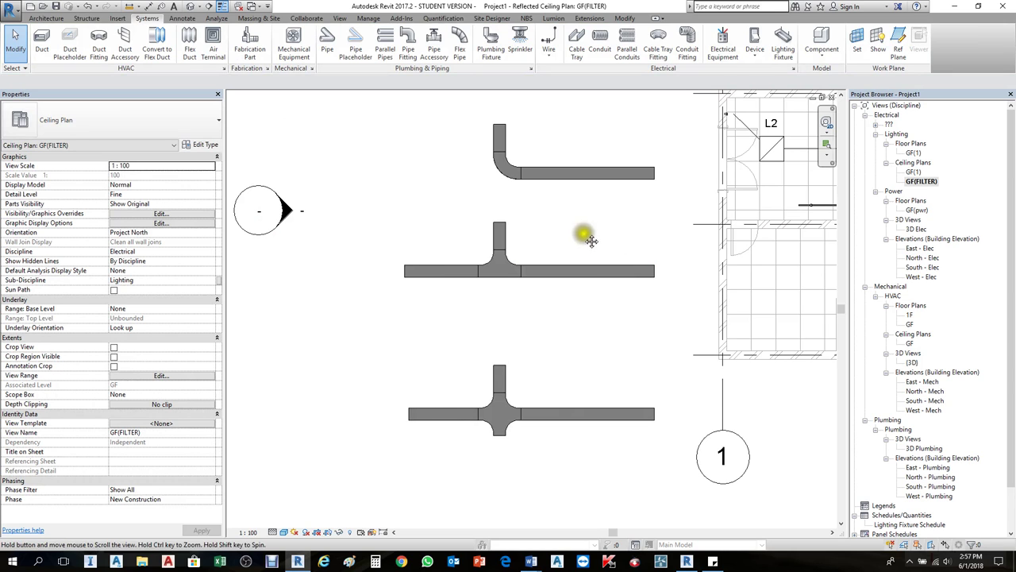
Open the type properties of the tray beside the tee and review its assigned horizontal and vertical inside bend fittings.
{"action": "middle_click_drag", "start_coordinate": [585, 233], "coordinate": [506, 242]}
{"action": "left_click", "coordinate": [493, 270]}
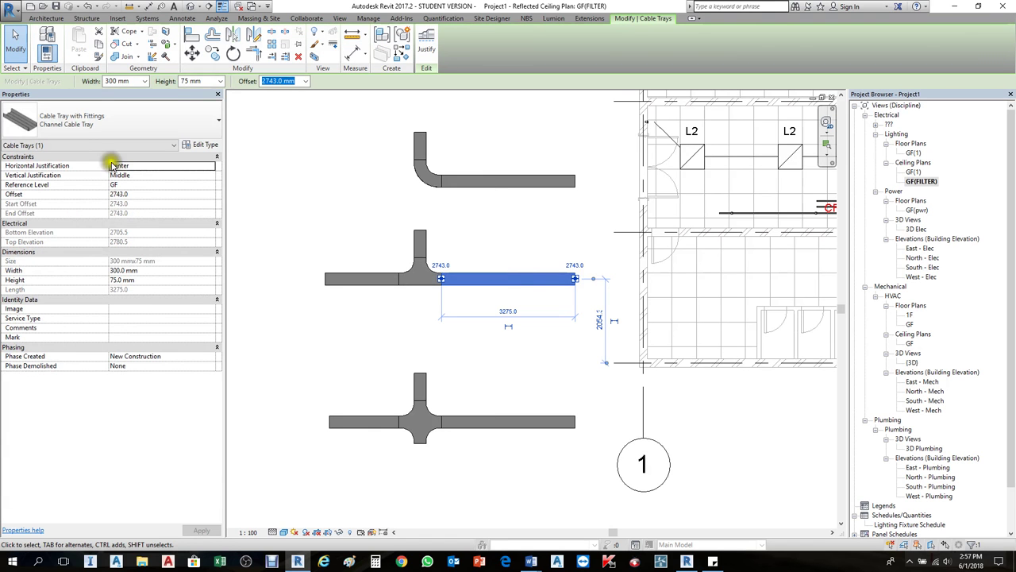
{"action": "left_click", "coordinate": [203, 146]}
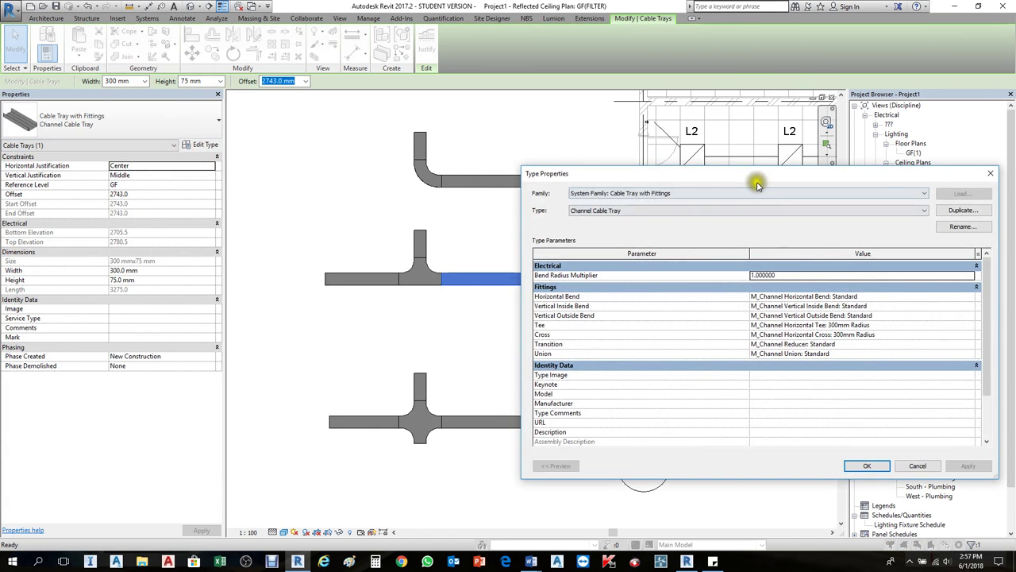
{"action": "left_click_drag", "start_coordinate": [757, 185], "coordinate": [577, 113]}
{"action": "left_click", "coordinate": [699, 226]}
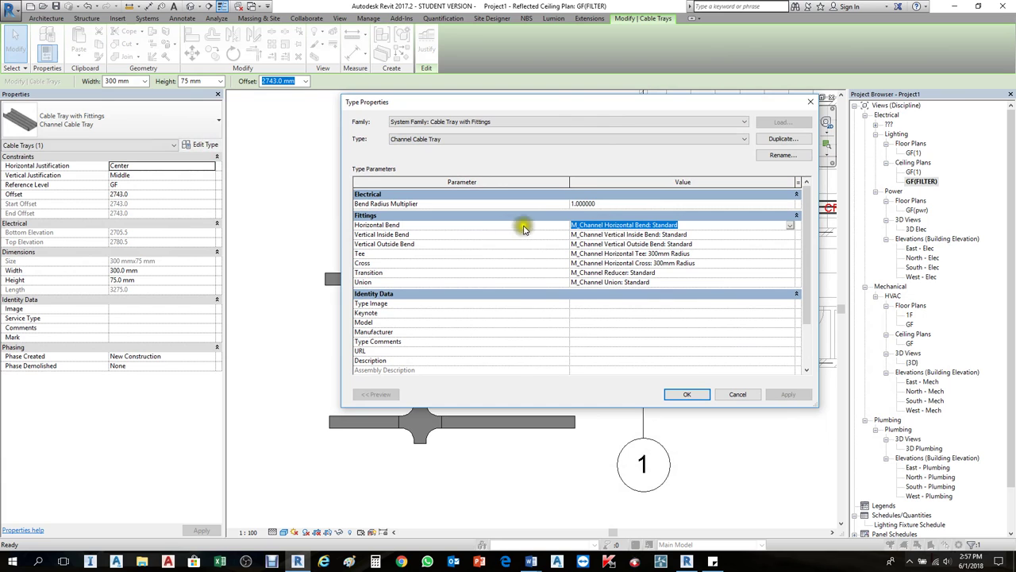
{"action": "left_click", "coordinate": [711, 228]}
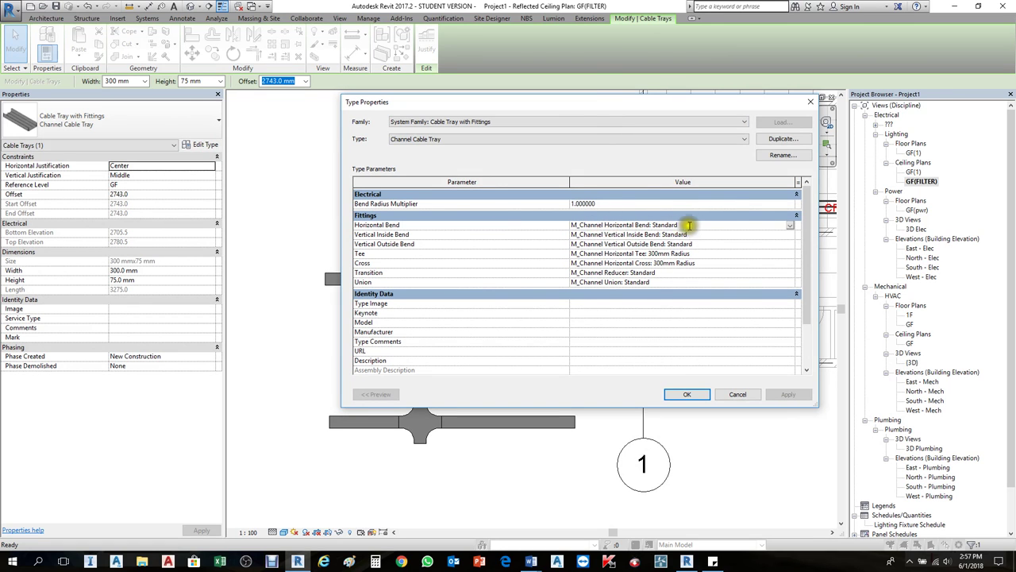
{"action": "left_click", "coordinate": [700, 228]}
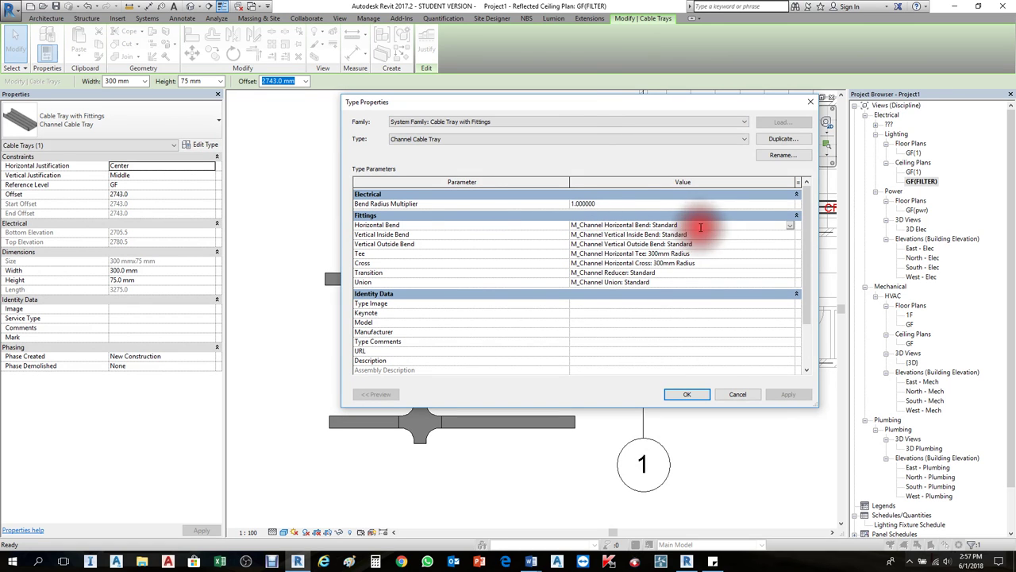
{"action": "left_click", "coordinate": [435, 226]}
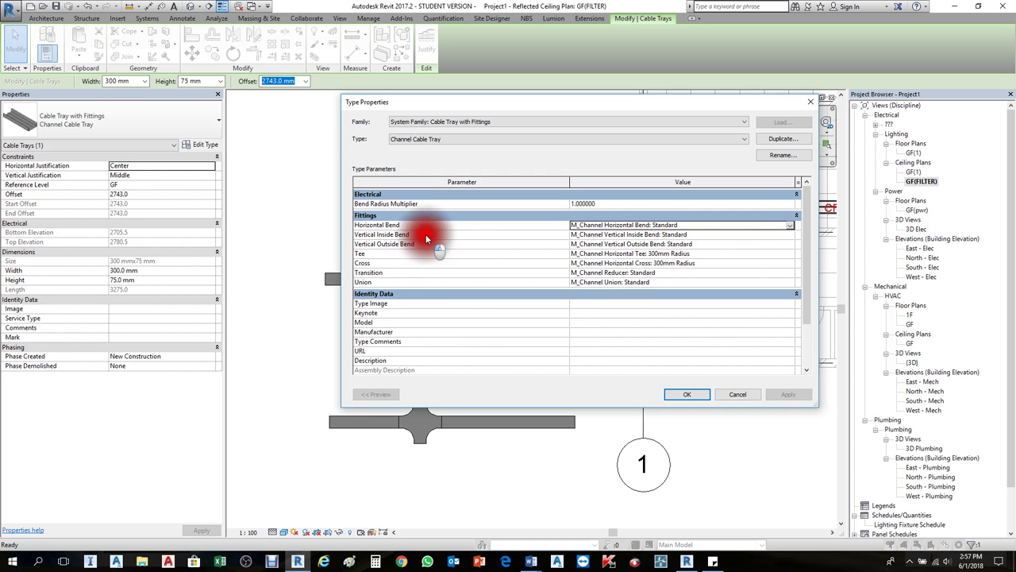
{"action": "left_click", "coordinate": [633, 235]}
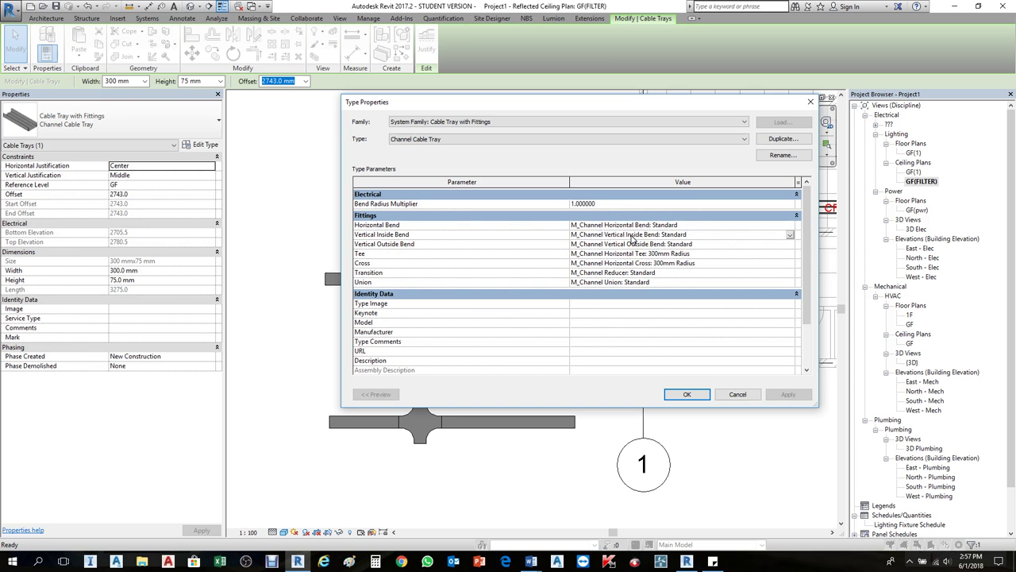
{"action": "left_click", "coordinate": [428, 235]}
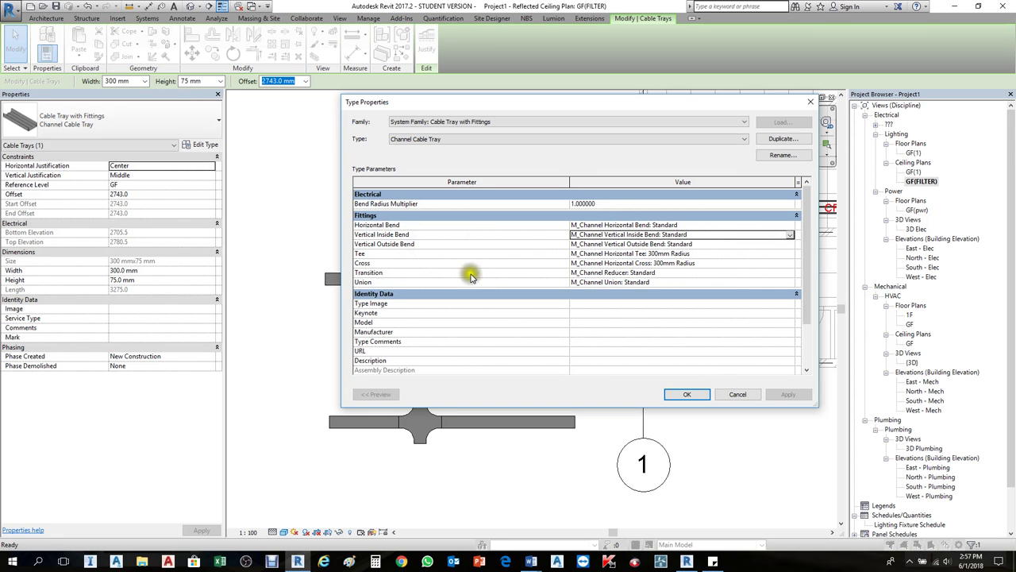
Review the available Tee and Union fitting options for the Channel Cable Tray type, and close its type properties without changes.
{"action": "left_click", "coordinate": [421, 254]}
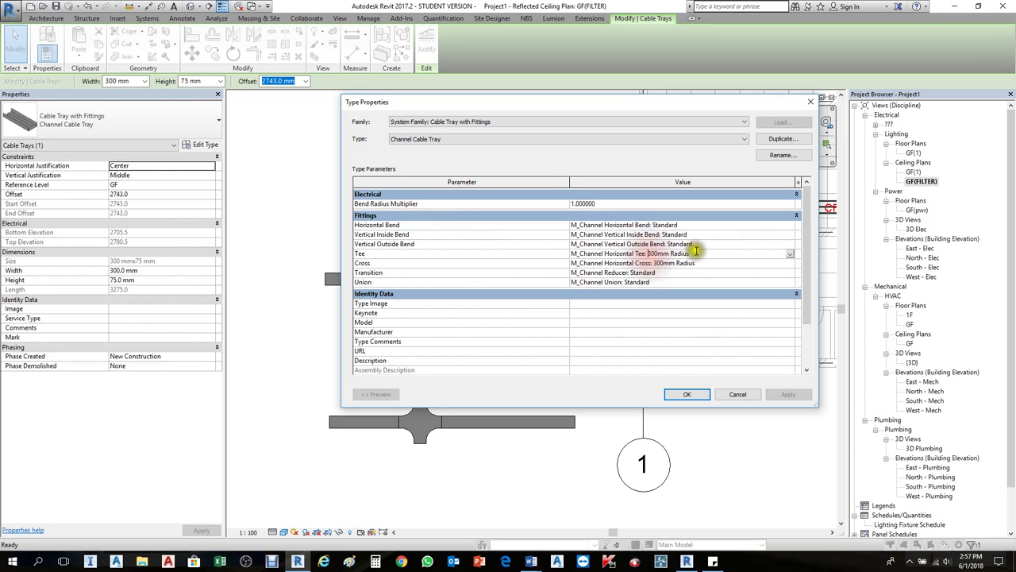
{"action": "left_click", "coordinate": [791, 255]}
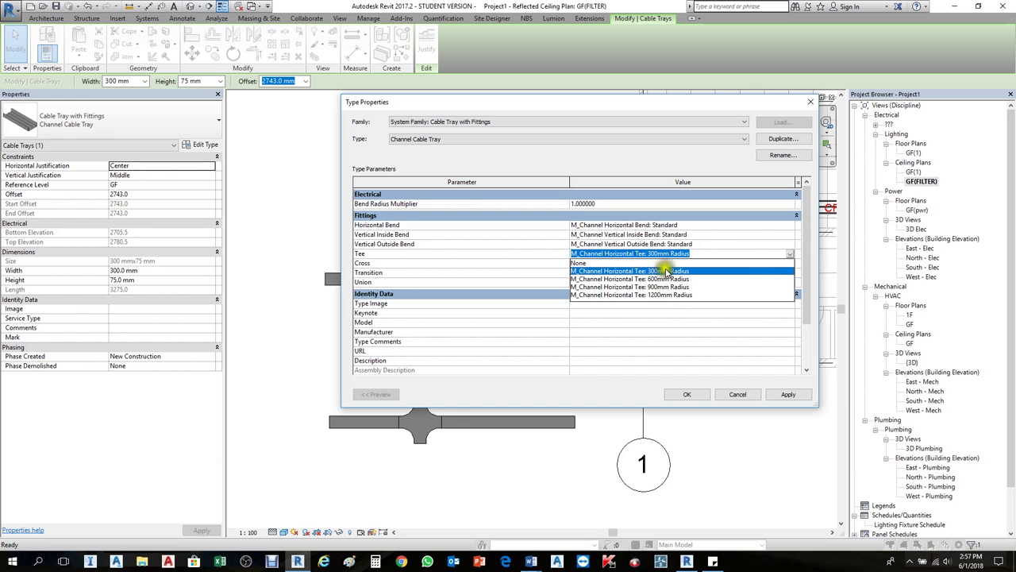
{"action": "left_click", "coordinate": [790, 254]}
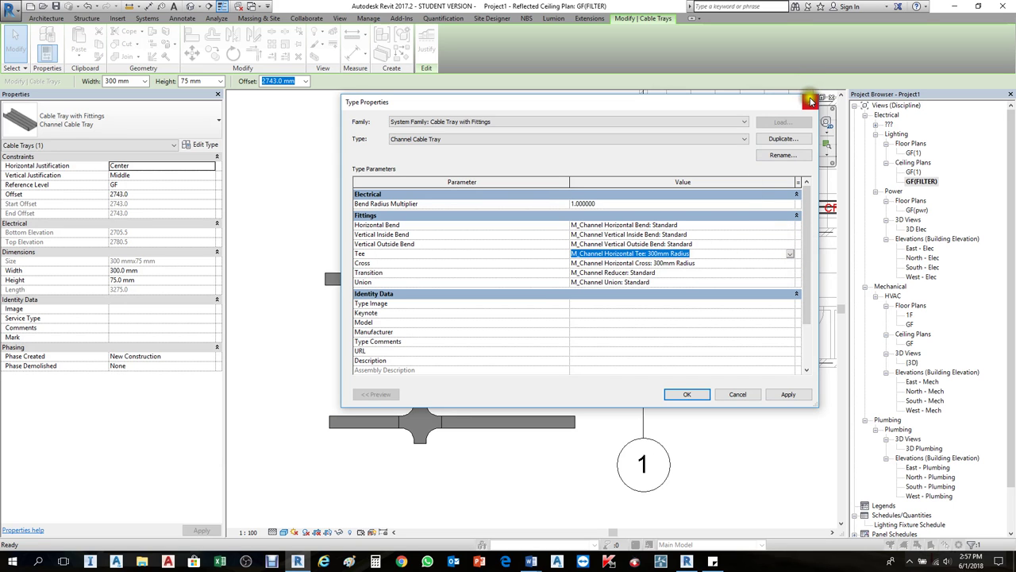
{"action": "left_click", "coordinate": [764, 283]}
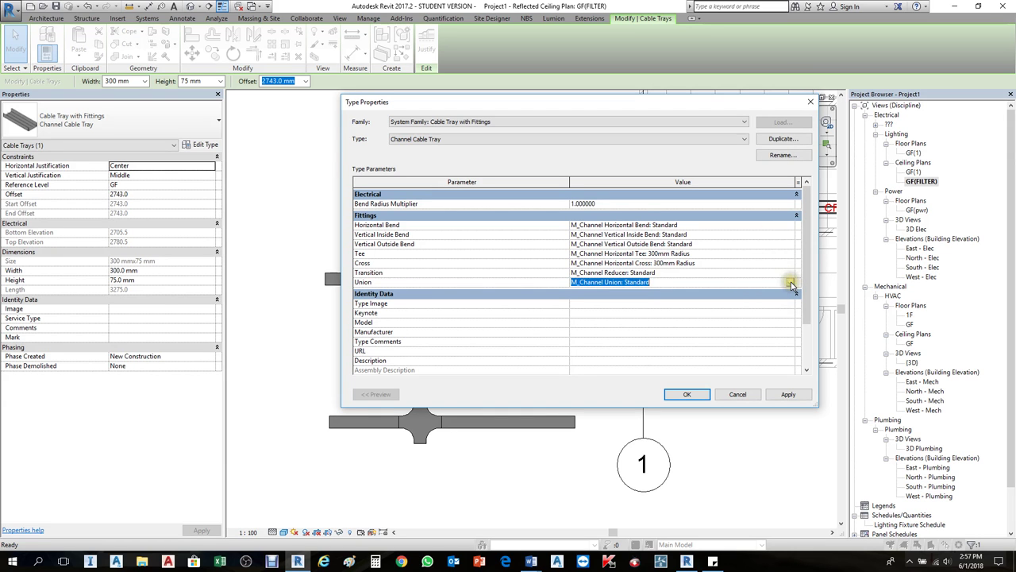
{"action": "left_click", "coordinate": [791, 284]}
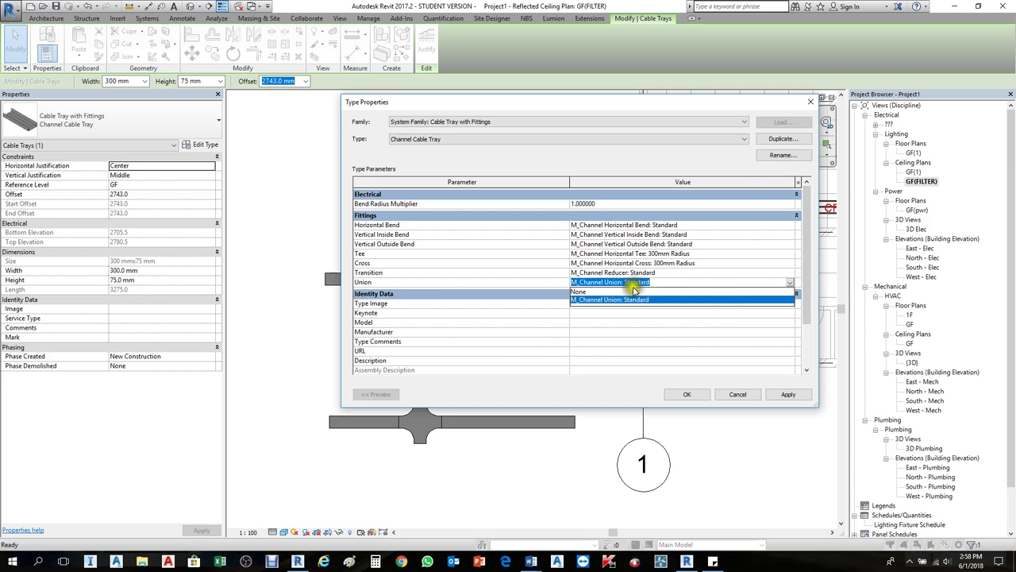
{"action": "left_click", "coordinate": [709, 156]}
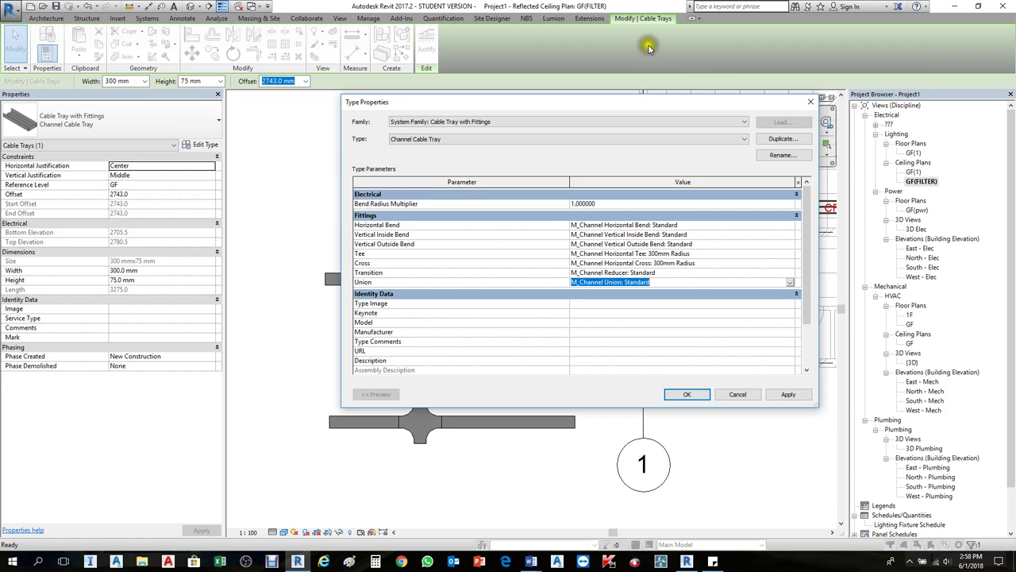
{"action": "left_click", "coordinate": [810, 101]}
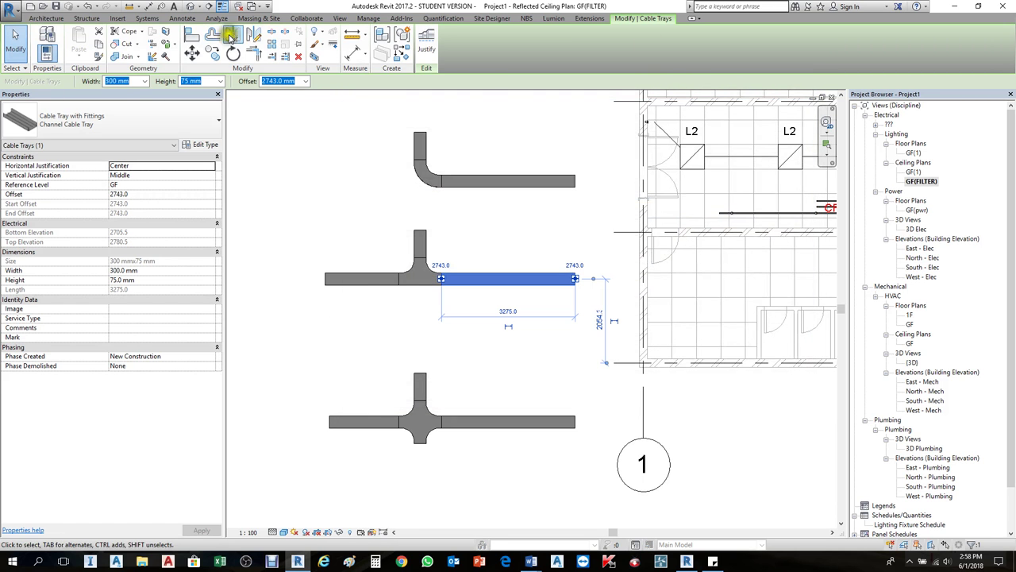
Browse the US Metric library's Cable Tray Fittings folder for loadable families, select all its files, and close it without loading any.
{"action": "left_click", "coordinate": [359, 163]}
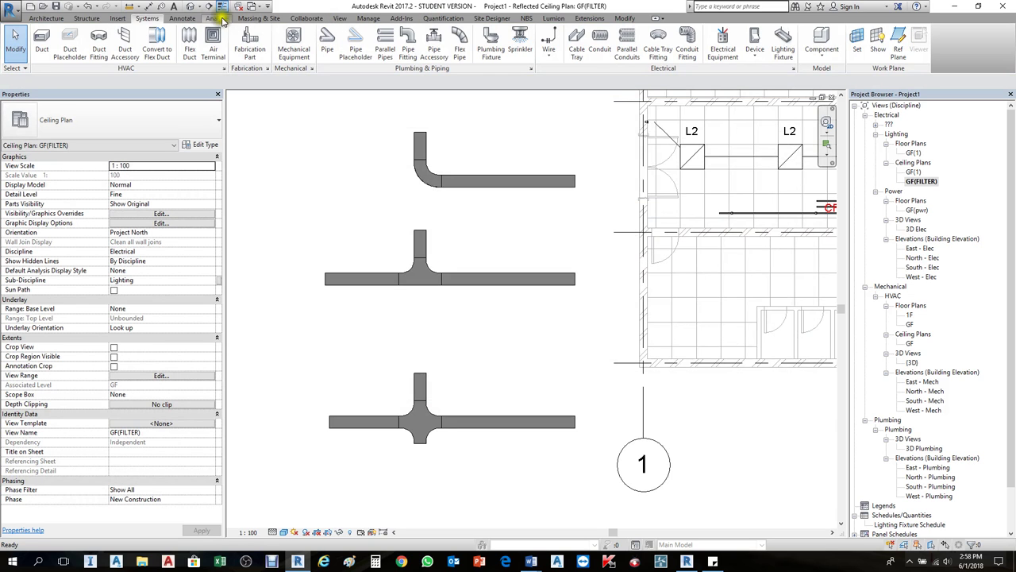
{"action": "left_click", "coordinate": [126, 20]}
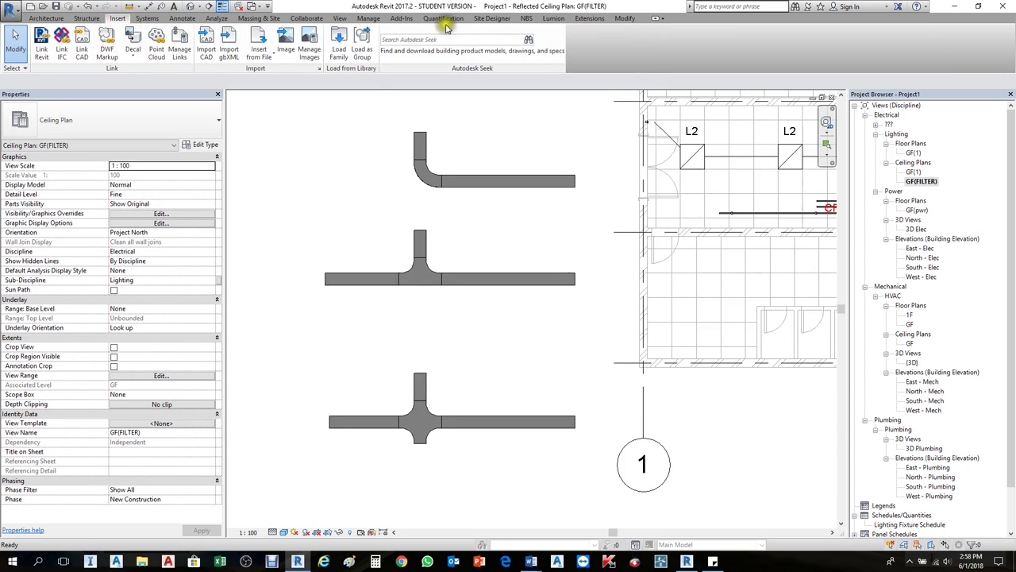
{"action": "left_click", "coordinate": [339, 40]}
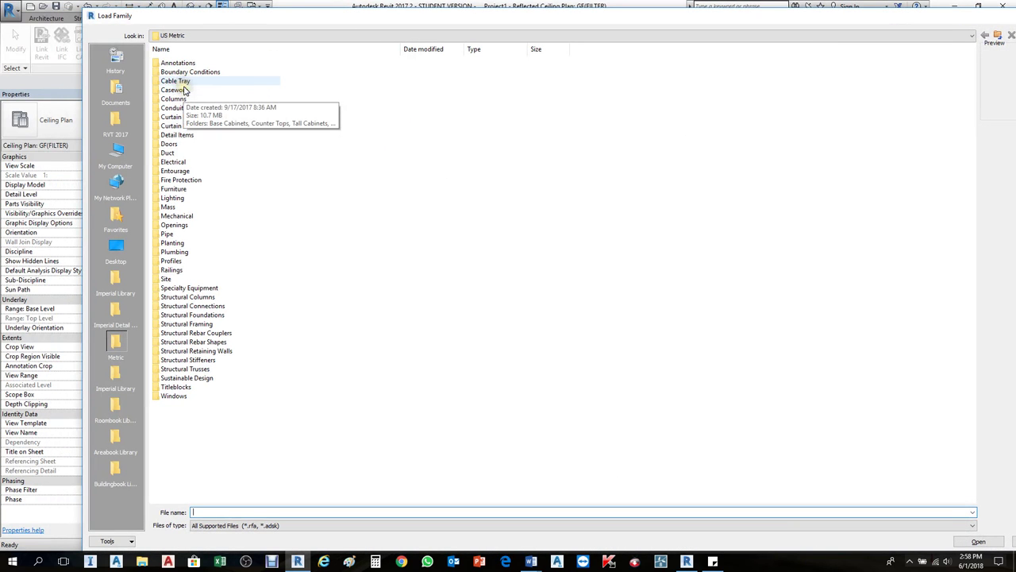
{"action": "left_click", "coordinate": [184, 82]}
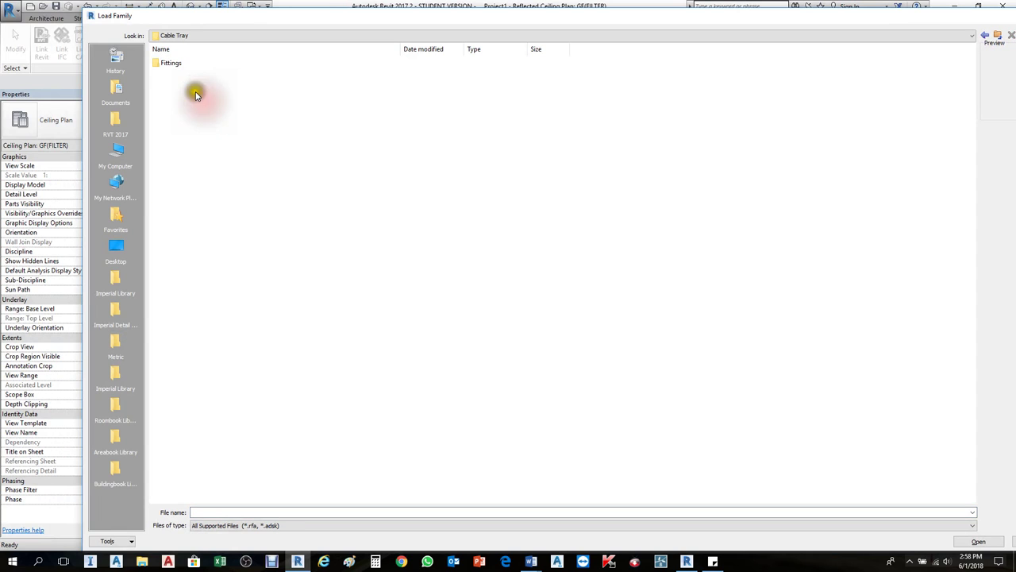
{"action": "double_click", "coordinate": [176, 66]}
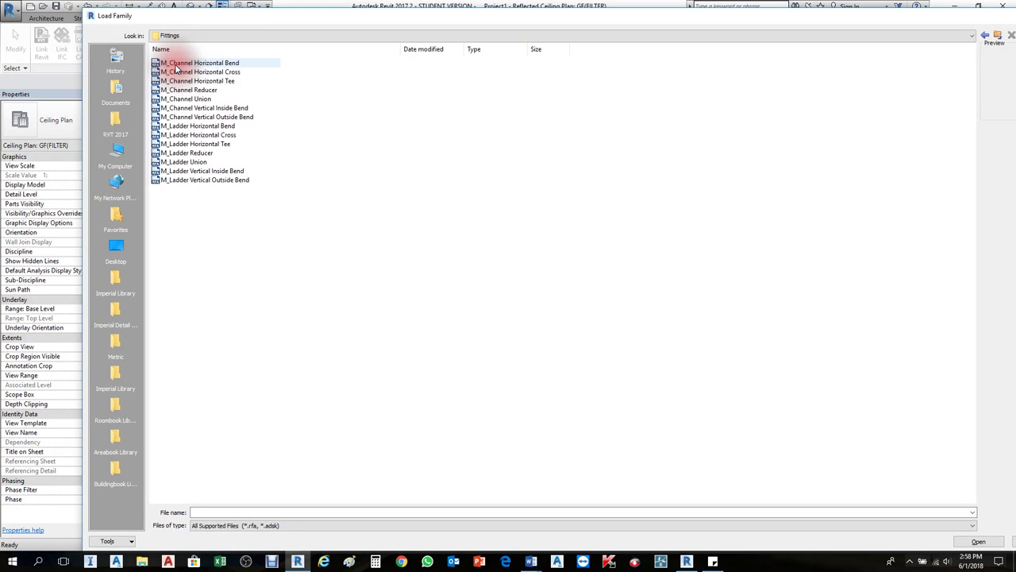
{"action": "left_click_drag", "start_coordinate": [274, 223], "coordinate": [163, 61]}
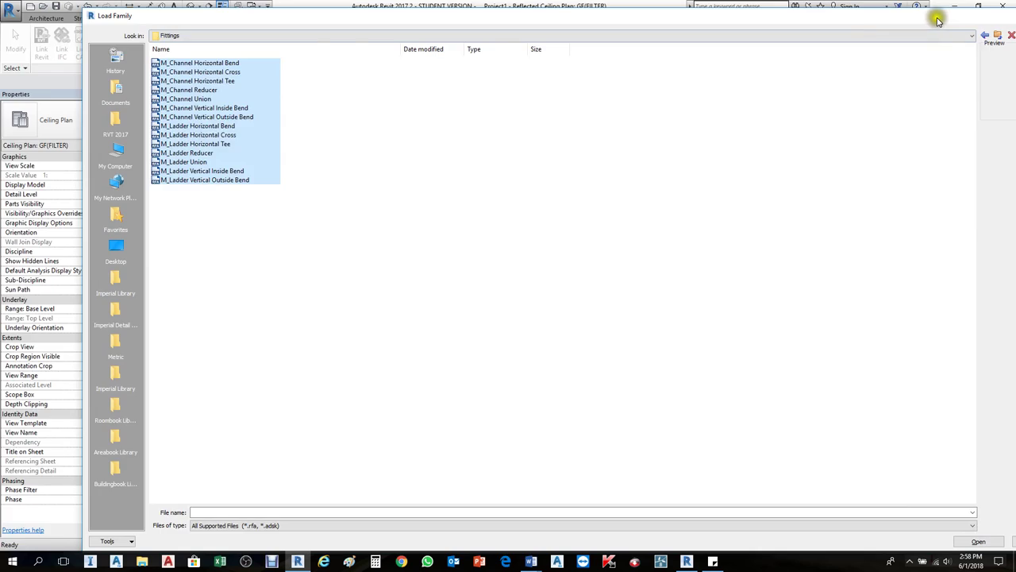
{"action": "left_click_drag", "start_coordinate": [937, 19], "coordinate": [776, 29]}
{"action": "left_click", "coordinate": [892, 25]}
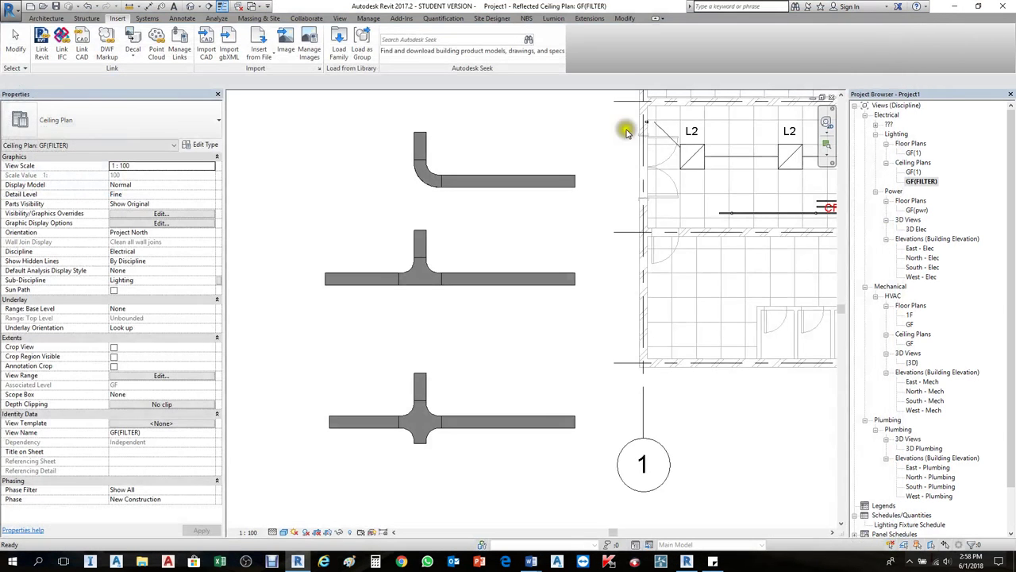
Review the available Union fitting options in the type properties of the tray beside the horizontal bend, and close without changes.
{"action": "left_click", "coordinate": [453, 347]}
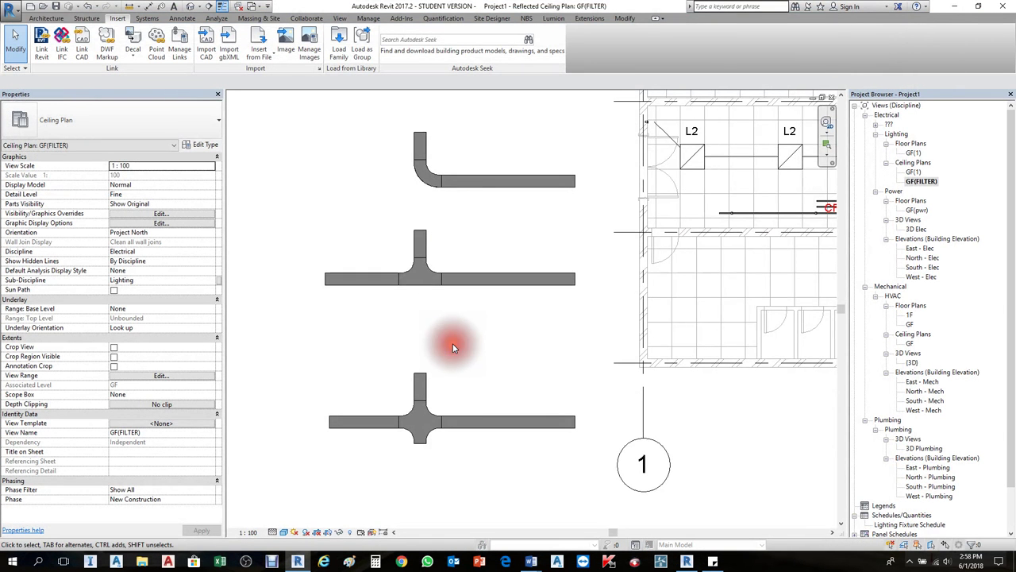
{"action": "left_click", "coordinate": [516, 184]}
{"action": "left_click", "coordinate": [204, 144]}
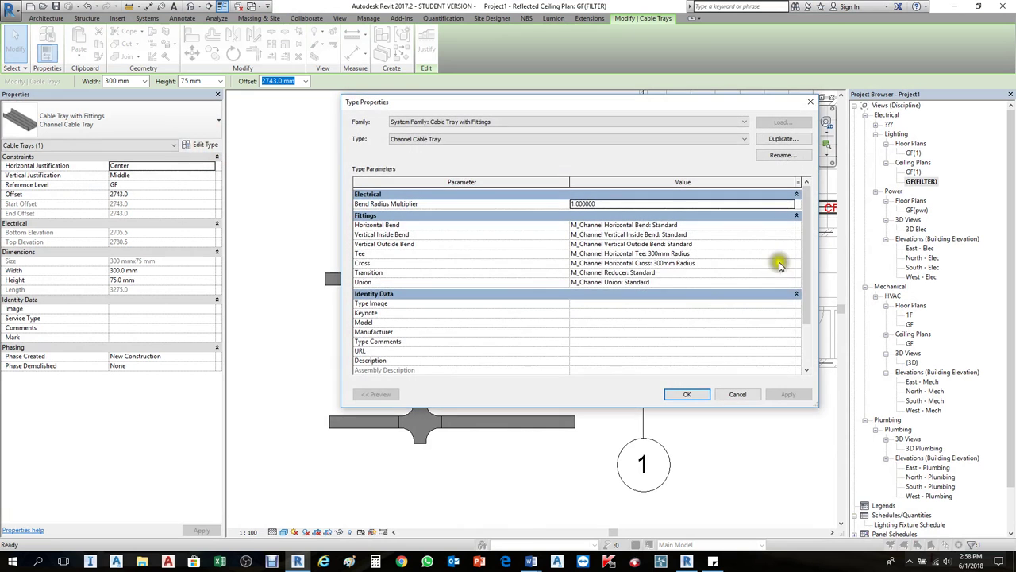
{"action": "left_click", "coordinate": [794, 283]}
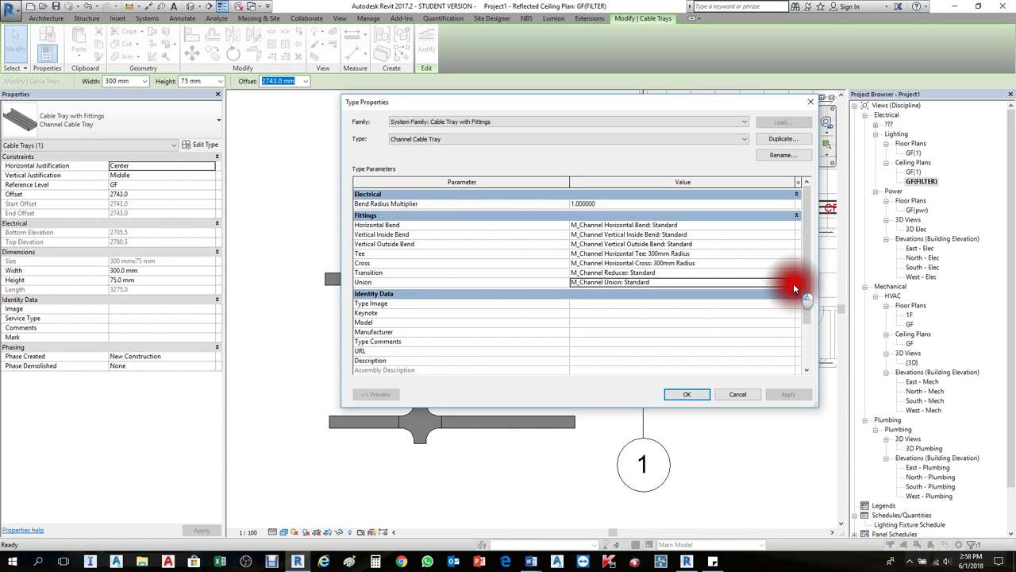
{"action": "left_click", "coordinate": [790, 282]}
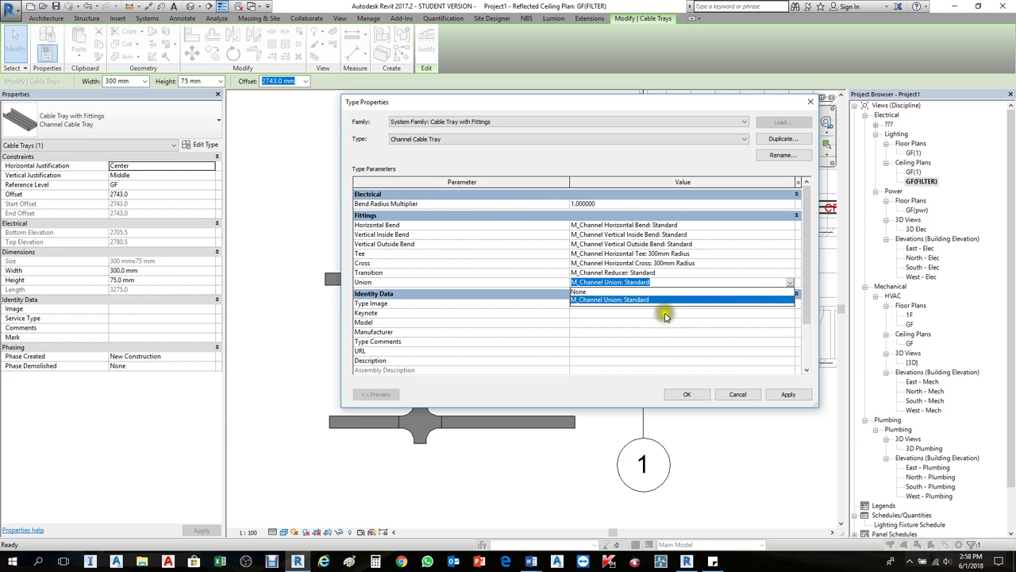
{"action": "left_click", "coordinate": [790, 283]}
{"action": "left_click", "coordinate": [738, 395]}
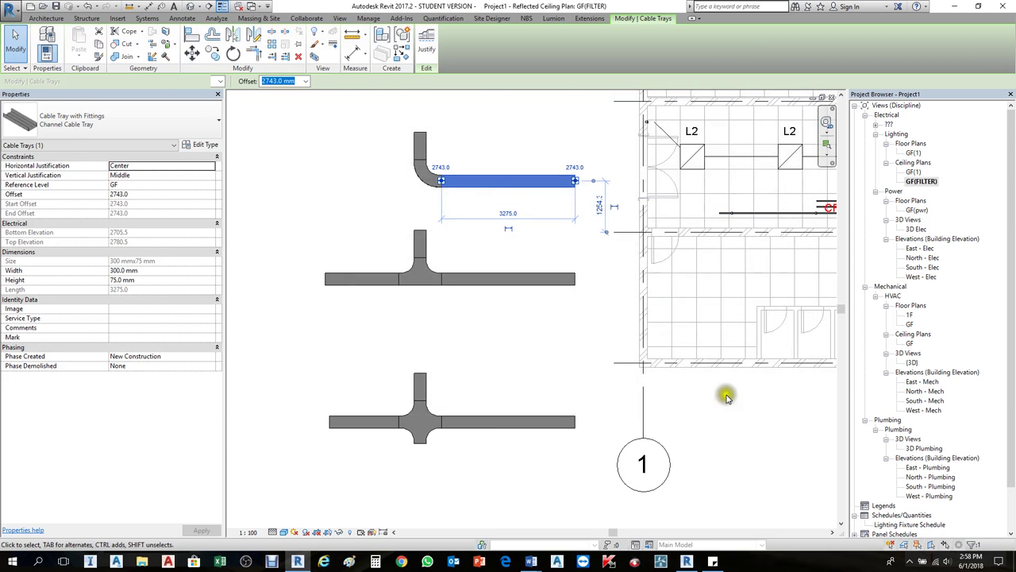
{"action": "left_click", "coordinate": [685, 420]}
{"action": "scroll", "coordinate": [614, 406], "scroll_direction": "down", "scroll_amount": 1}
{"action": "scroll", "coordinate": [613, 407], "scroll_direction": "down", "scroll_amount": 3}
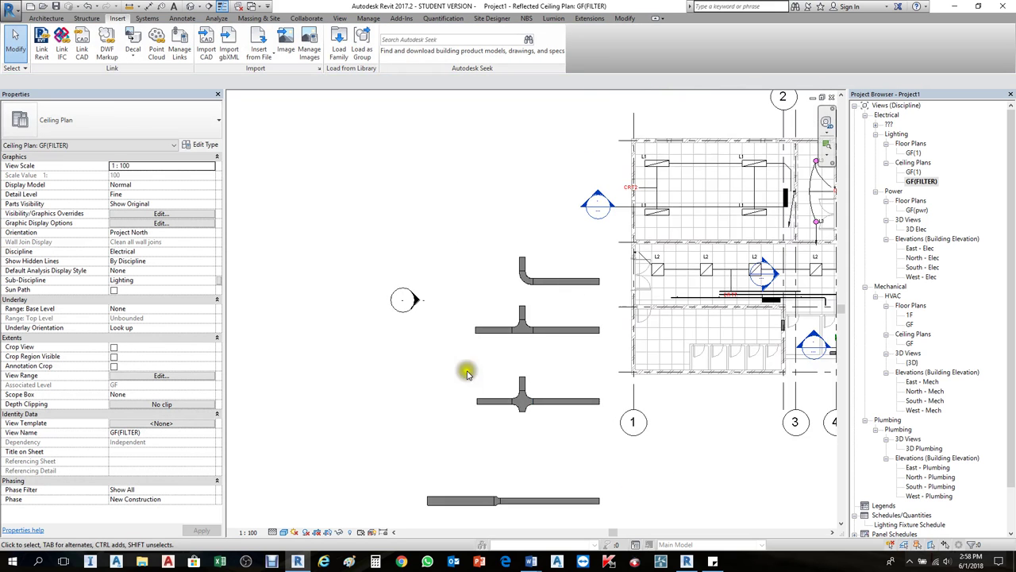
{"action": "scroll", "coordinate": [555, 443], "scroll_direction": "up", "scroll_amount": 3}
{"action": "middle_click_drag", "start_coordinate": [612, 447], "coordinate": [514, 347]}
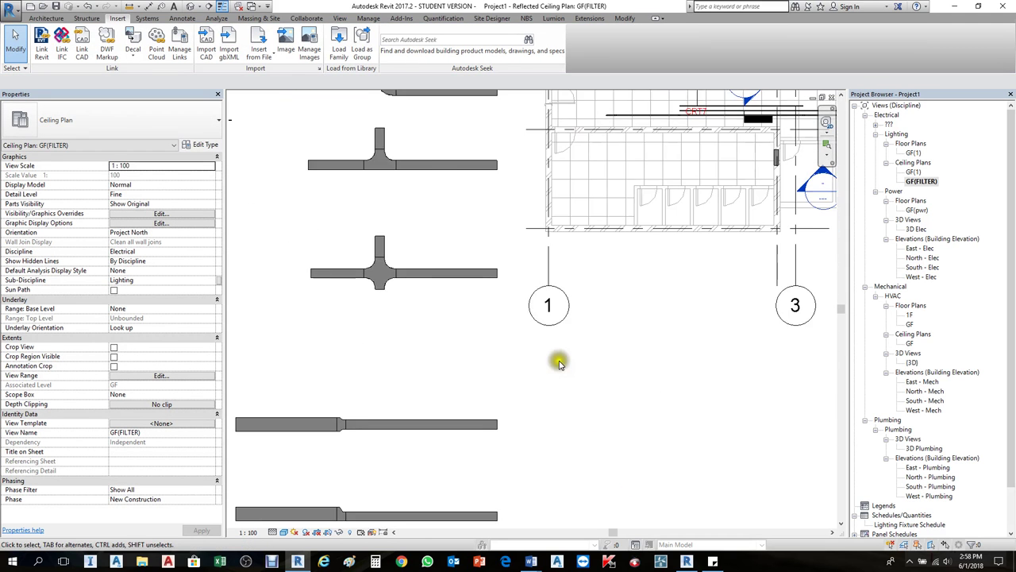
{"action": "scroll", "coordinate": [556, 356], "scroll_direction": "down", "scroll_amount": 2}
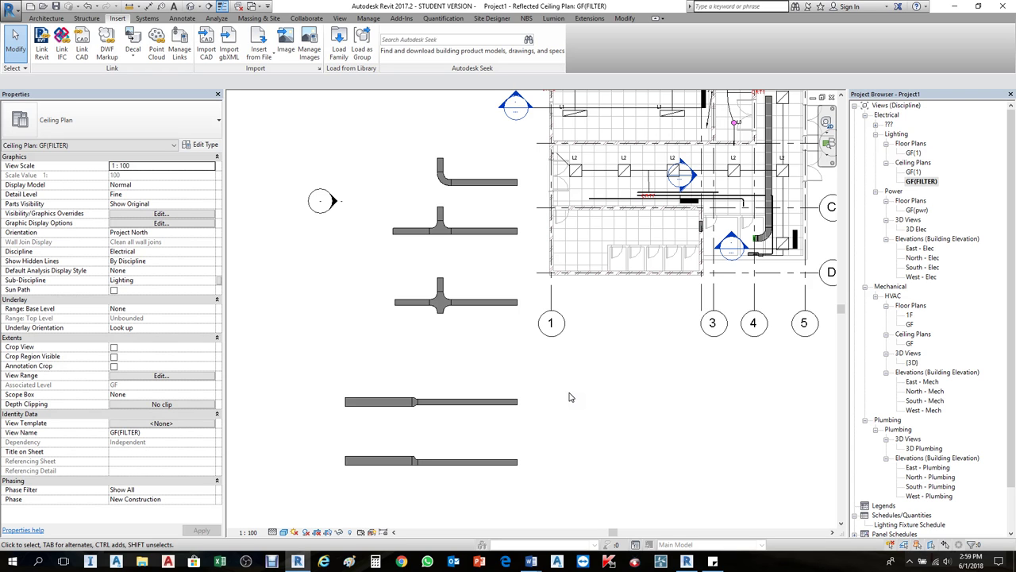
{"action": "scroll", "coordinate": [481, 421], "scroll_direction": "up", "scroll_amount": 2}
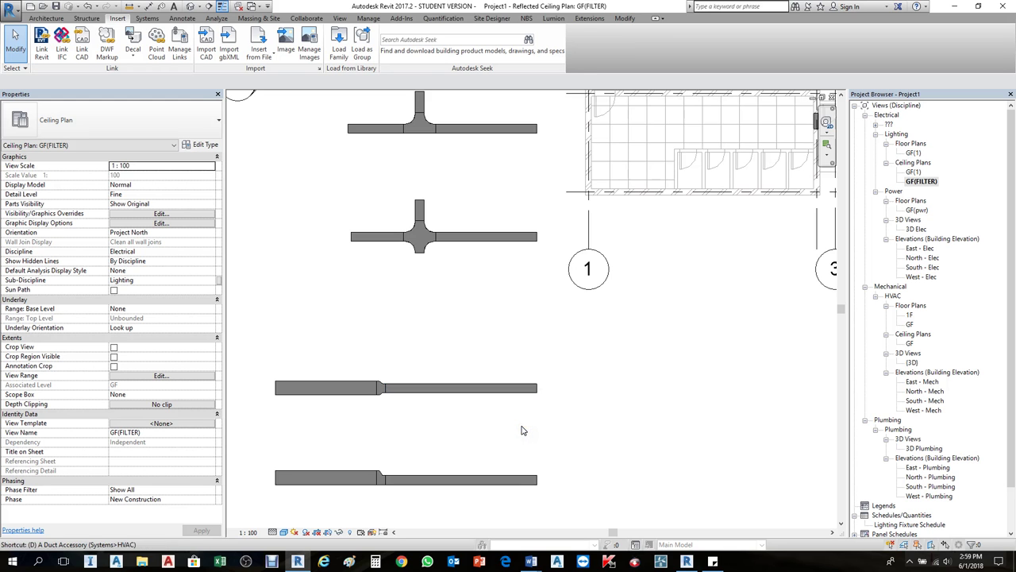
{"action": "left_click", "coordinate": [522, 458]}
{"action": "left_click", "coordinate": [539, 408]}
Draw a short 300 × 75 mm cable tray in line with the upper reducer sample, and delete it.
{"action": "key", "text": "c"}
{"action": "key", "text": "t"}
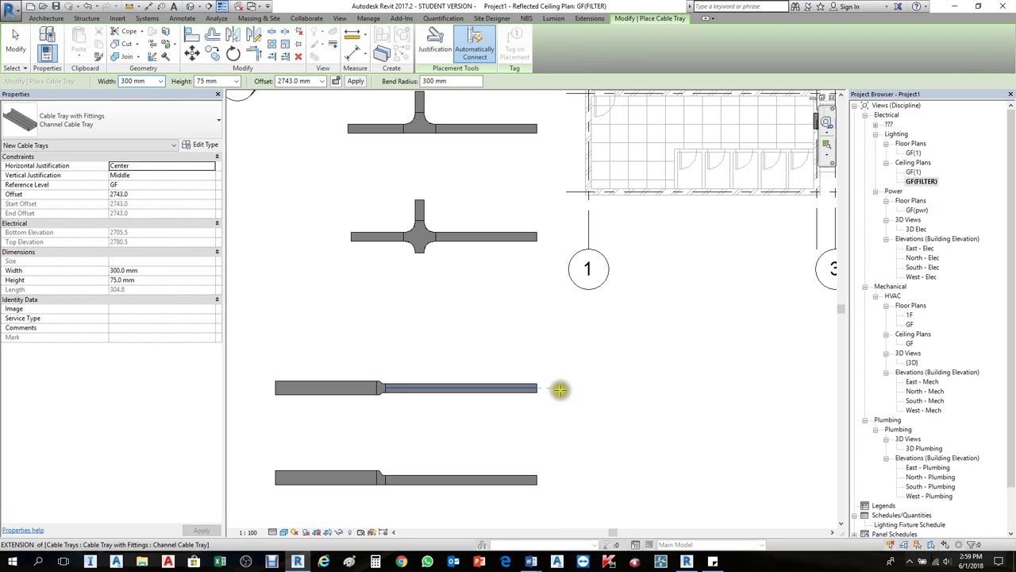
{"action": "left_click", "coordinate": [567, 386]}
{"action": "left_click", "coordinate": [623, 387]}
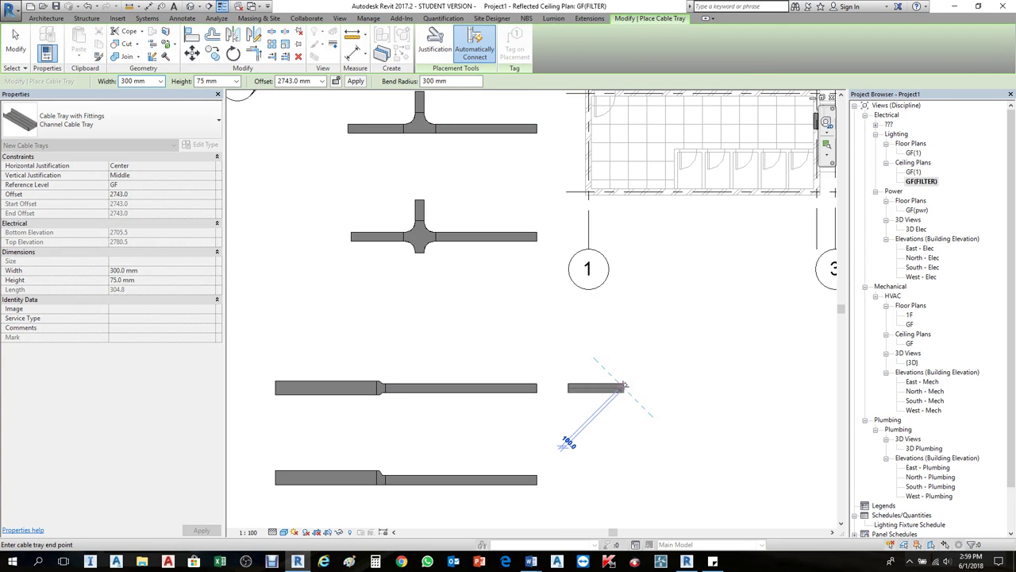
{"action": "key", "text": "Escape"}
{"action": "key", "text": "Escape"}
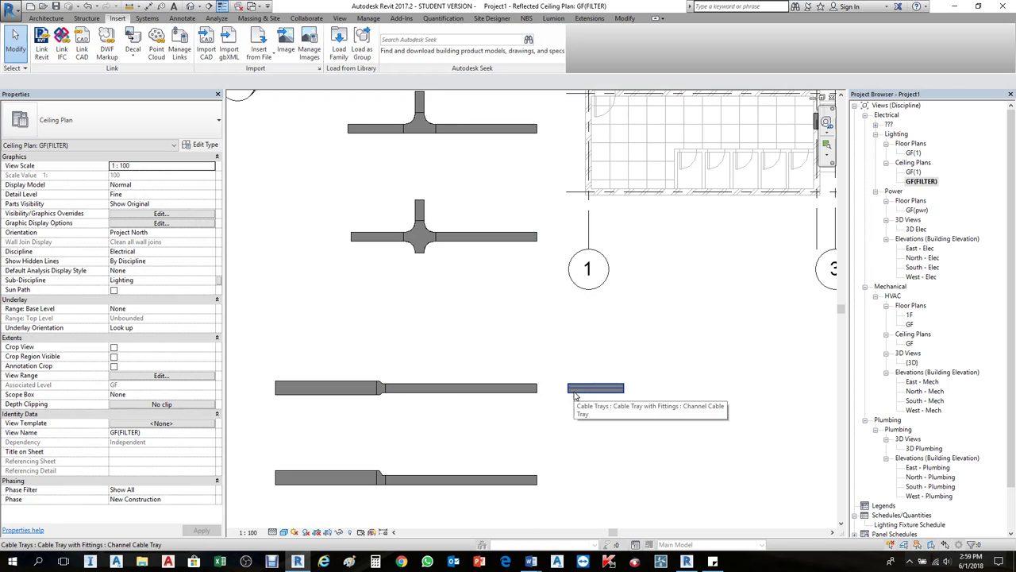
{"action": "left_click", "coordinate": [606, 387]}
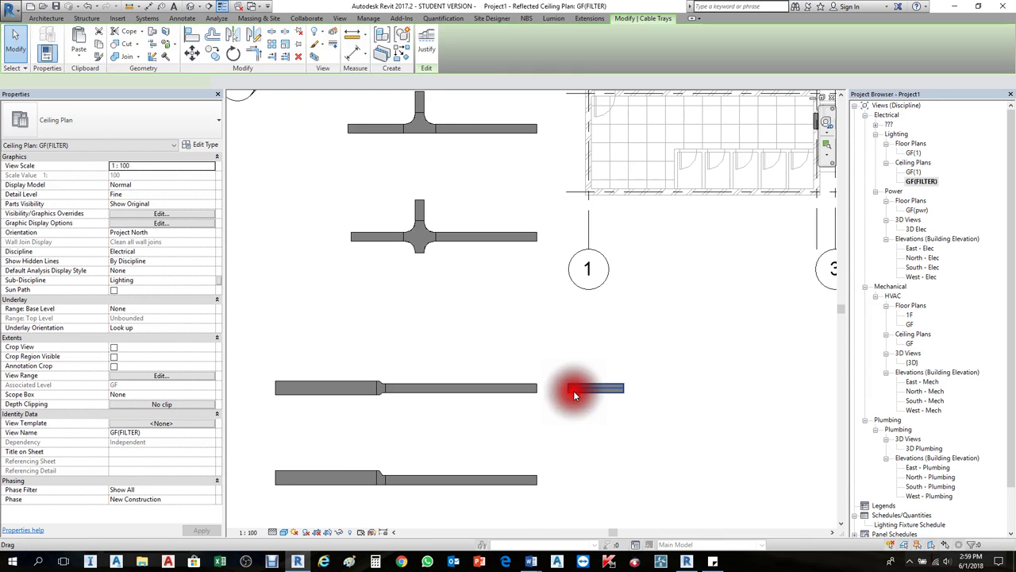
{"action": "key", "text": "Delete"}
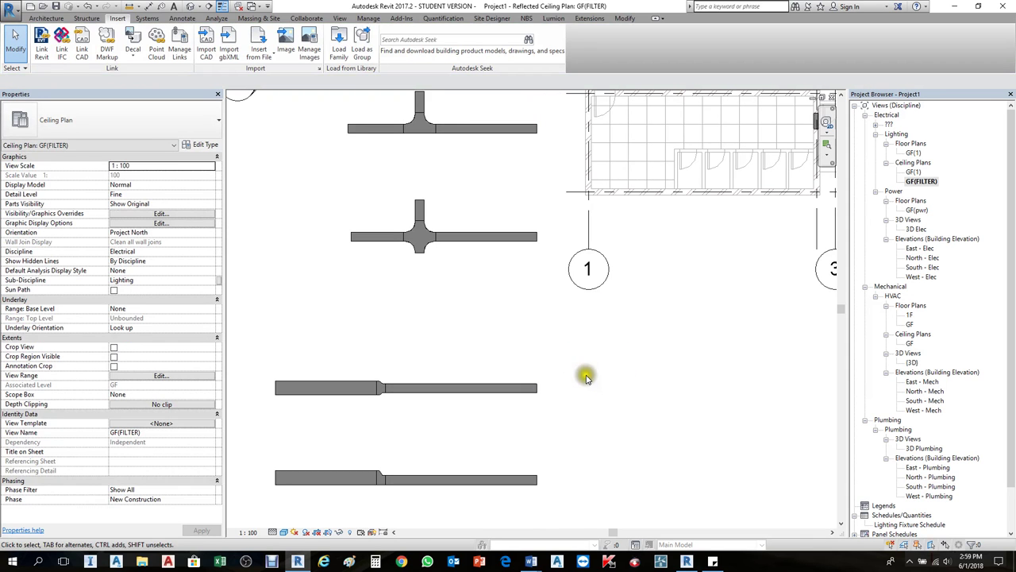
Group the upper reducer sample's two trays and reducer as a model group named CT1.
{"action": "left_click_drag", "start_coordinate": [586, 375], "coordinate": [275, 424]}
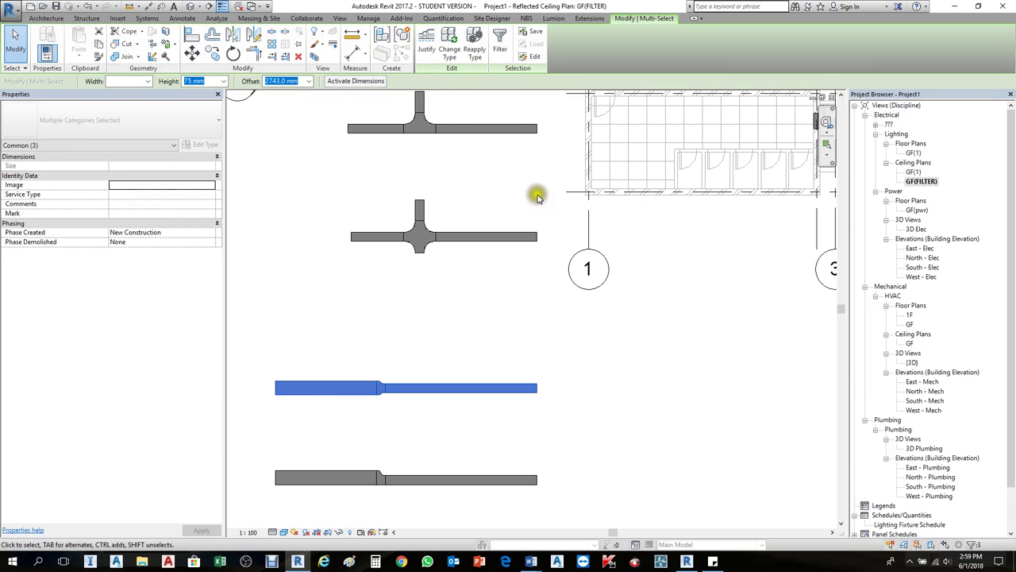
{"action": "left_click", "coordinate": [401, 35]}
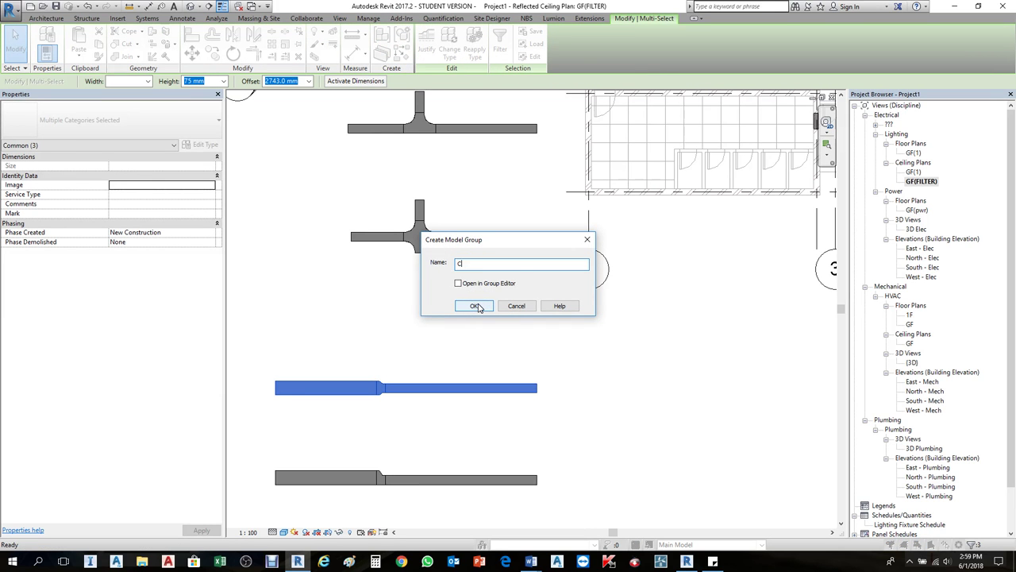
{"action": "left_click", "coordinate": [475, 306]}
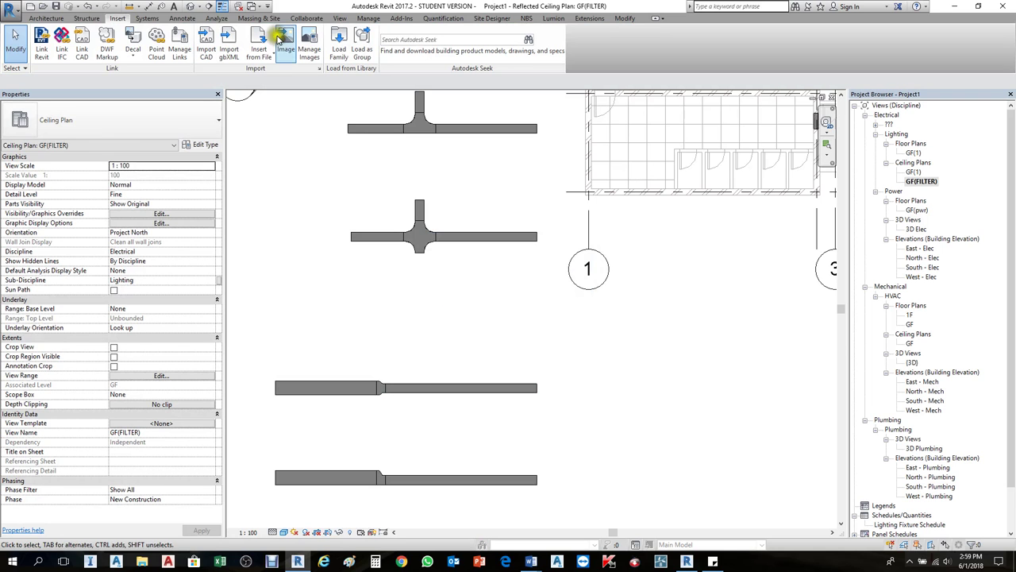
{"action": "left_click", "coordinate": [287, 419]}
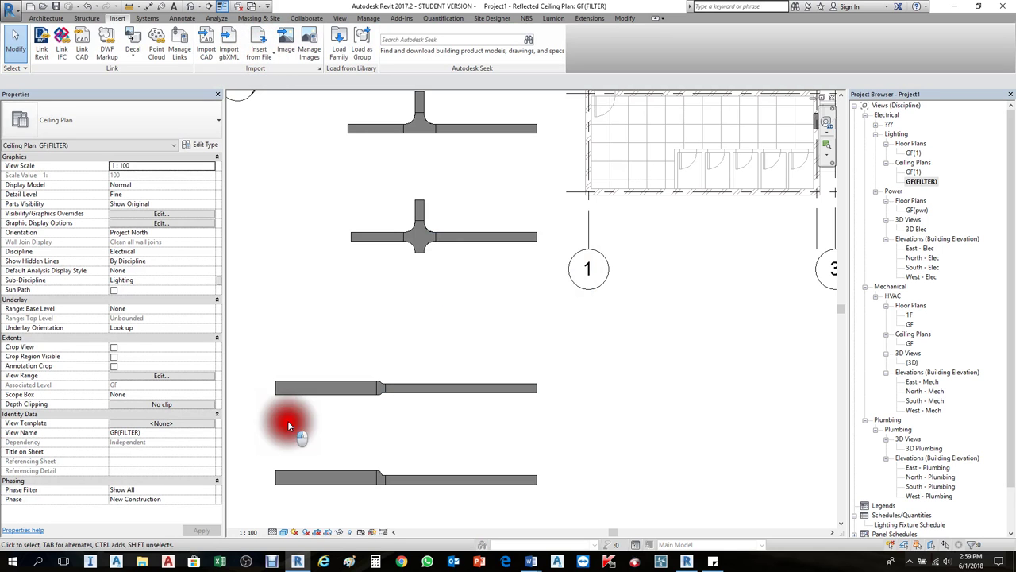
Move the Section 3 marker from near grid 4 onto the grouped upper reducer tray, and open its section view.
{"action": "scroll", "coordinate": [391, 417], "scroll_direction": "down", "scroll_amount": 2}
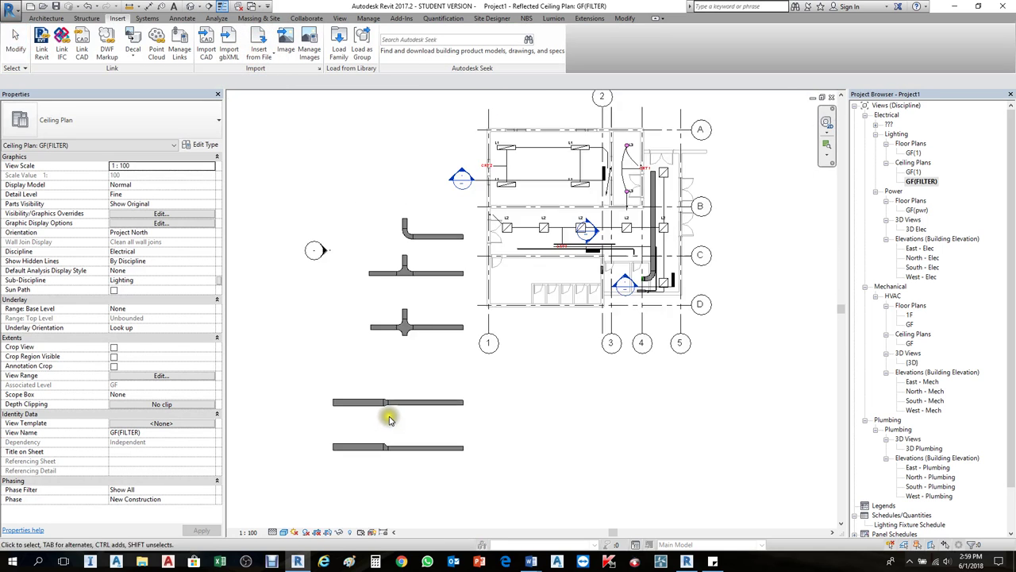
{"action": "left_click", "coordinate": [659, 289]}
{"action": "scroll", "coordinate": [644, 287], "scroll_direction": "up", "scroll_amount": 2}
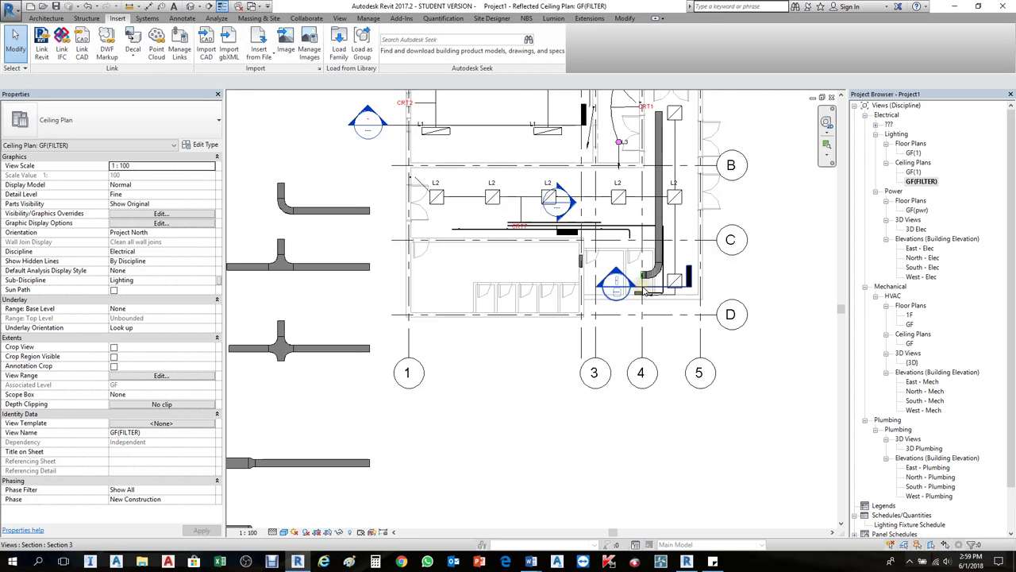
{"action": "left_click", "coordinate": [645, 288]}
{"action": "left_click_drag", "start_coordinate": [645, 287], "coordinate": [286, 431]}
{"action": "scroll", "coordinate": [390, 390], "scroll_direction": "down", "scroll_amount": 3}
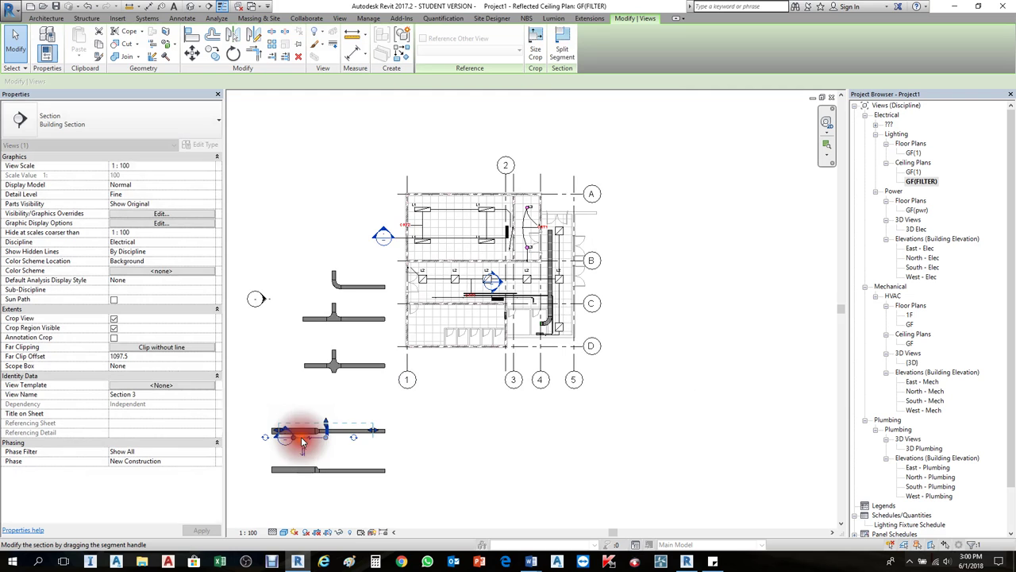
{"action": "right_click", "coordinate": [301, 435]}
{"action": "left_click", "coordinate": [349, 221]}
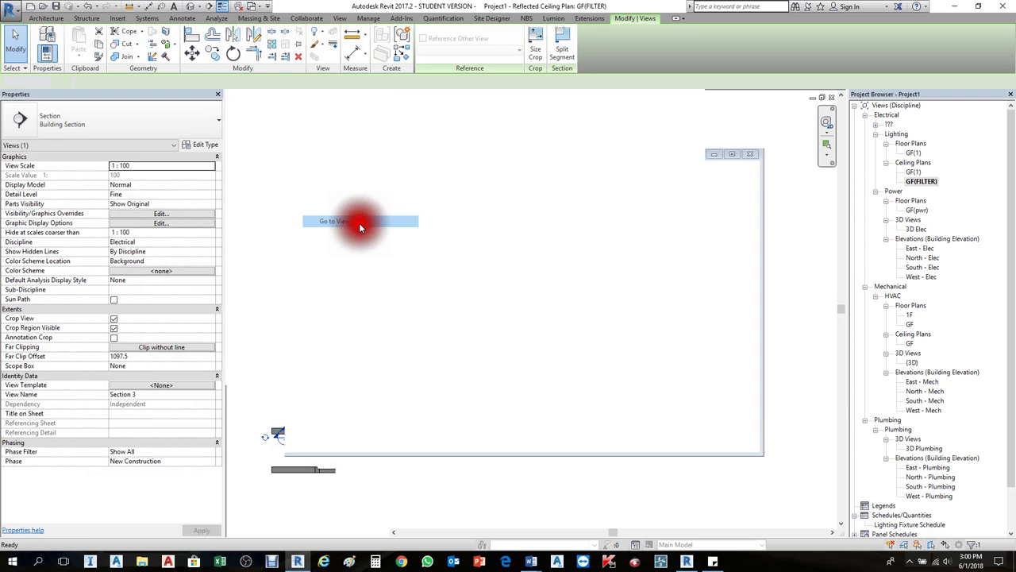
Copy the CT1 tray group 500 mm straight down in the Section 3 view.
{"action": "scroll", "coordinate": [435, 270], "scroll_direction": "down", "scroll_amount": 2}
{"action": "left_click", "coordinate": [453, 249]}
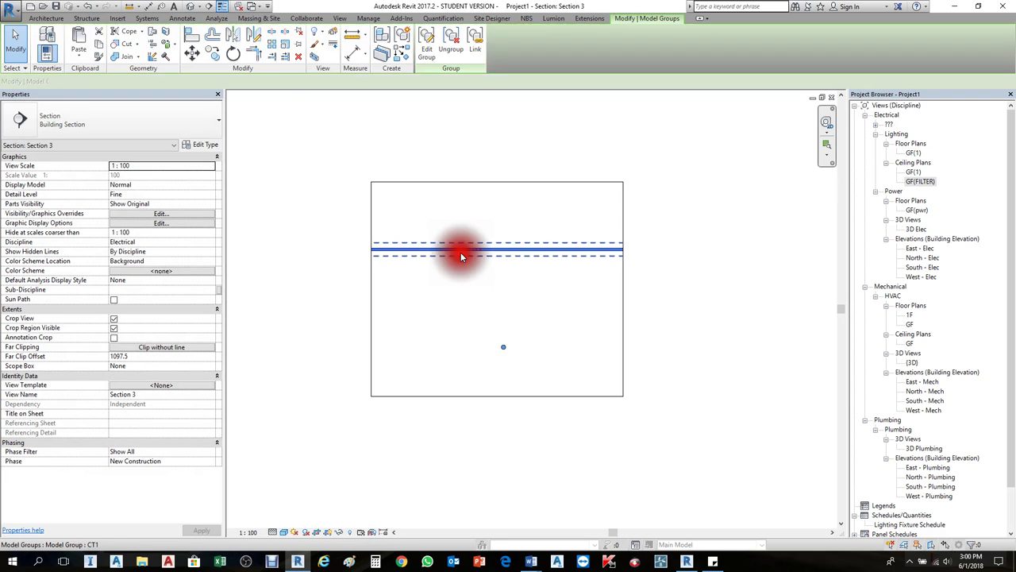
{"action": "left_click", "coordinate": [213, 53]}
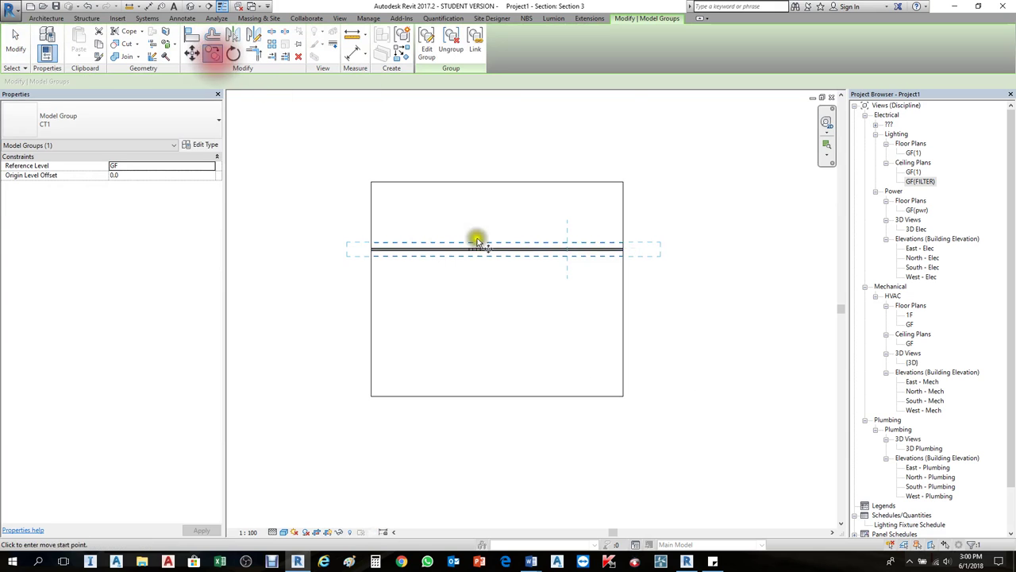
{"action": "left_click", "coordinate": [495, 250]}
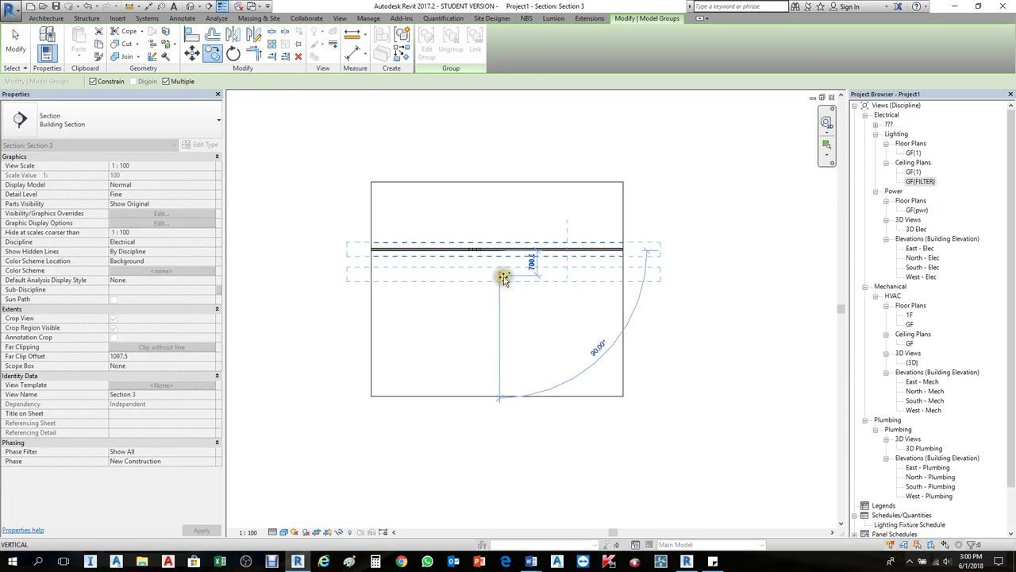
{"action": "type", "text": "500"}
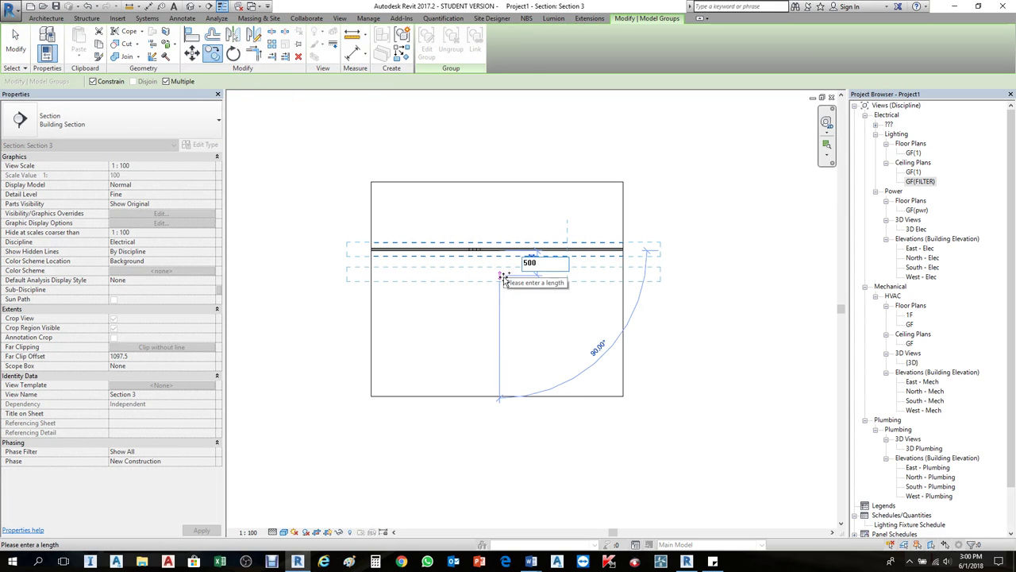
{"action": "key", "text": "Return"}
{"action": "scroll", "coordinate": [509, 266], "scroll_direction": "up", "scroll_amount": 2}
{"action": "left_click", "coordinate": [563, 329]}
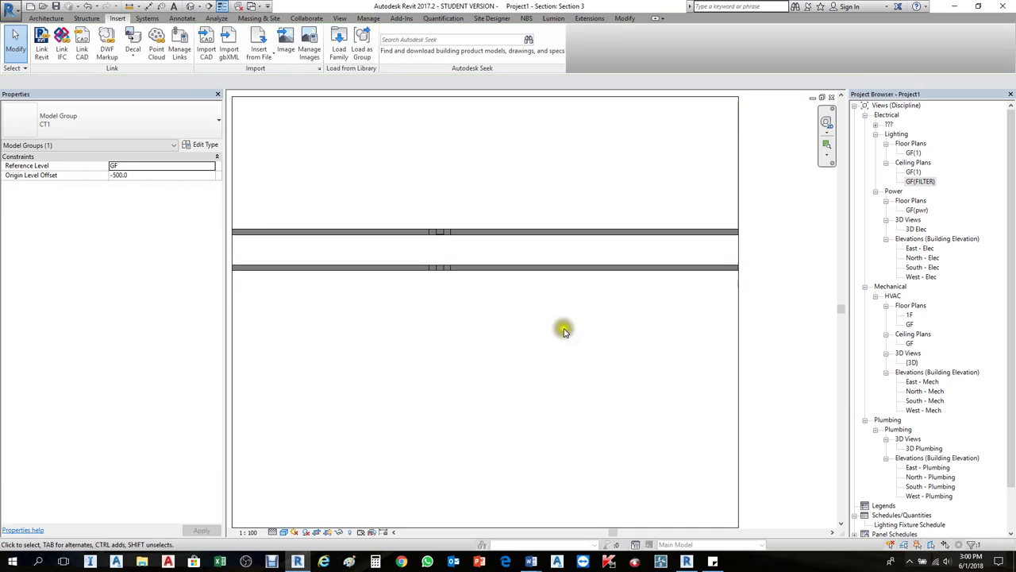
{"action": "scroll", "coordinate": [581, 295], "scroll_direction": "down", "scroll_amount": 2}
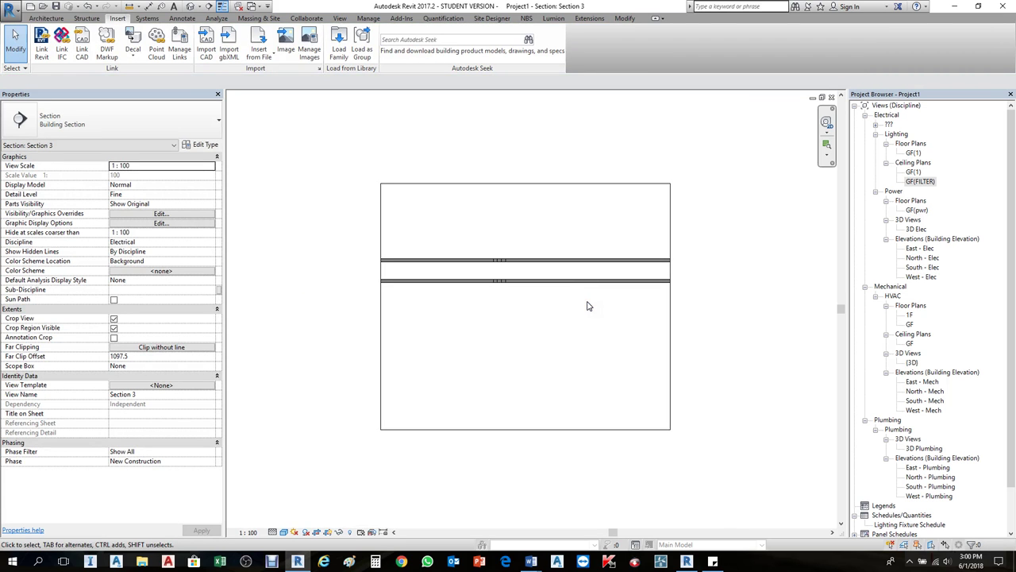
Return to the GF(FILTER) ceiling plan and paste a copy of the cross sample's fitting and trays aligned to the current view.
{"action": "key", "text": "ctrl+Tab"}
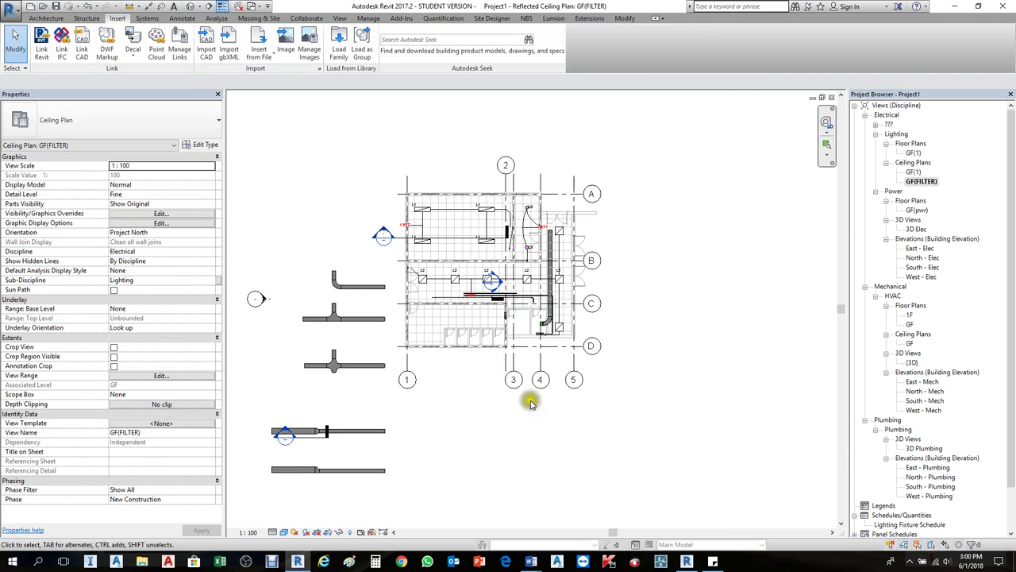
{"action": "scroll", "coordinate": [347, 383], "scroll_direction": "up", "scroll_amount": 2}
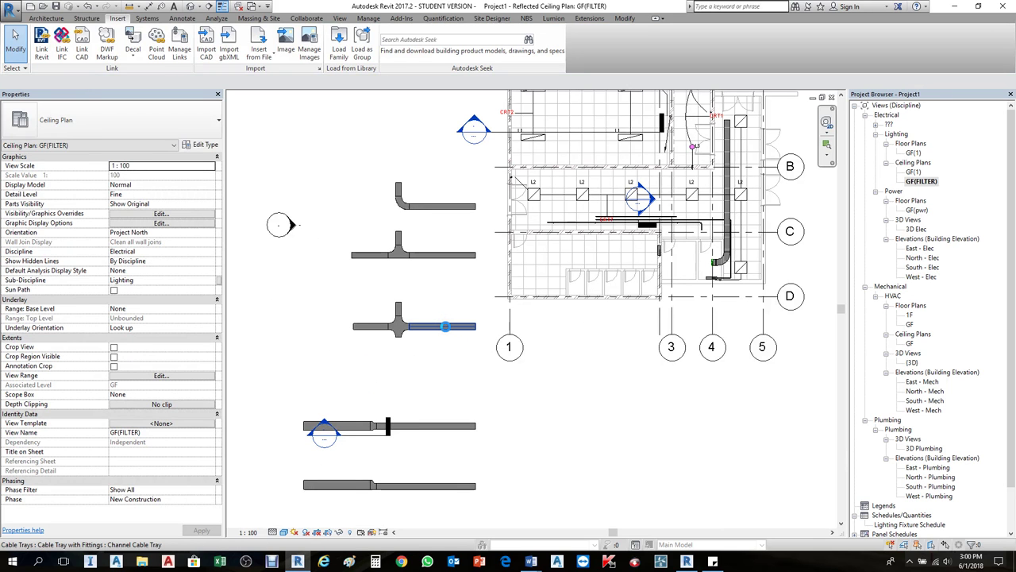
{"action": "left_click", "coordinate": [445, 327]}
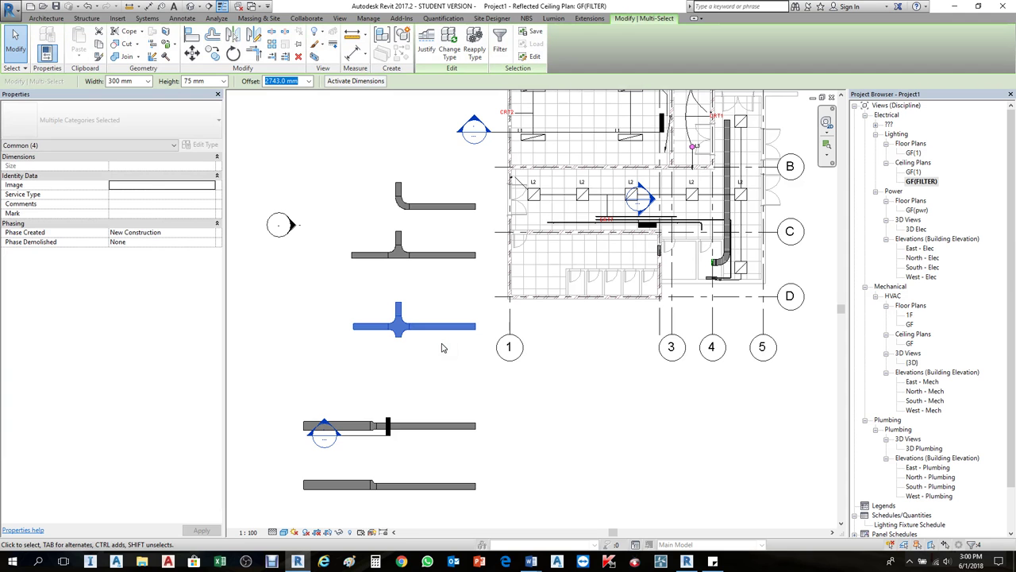
{"action": "left_click", "coordinate": [435, 402]}
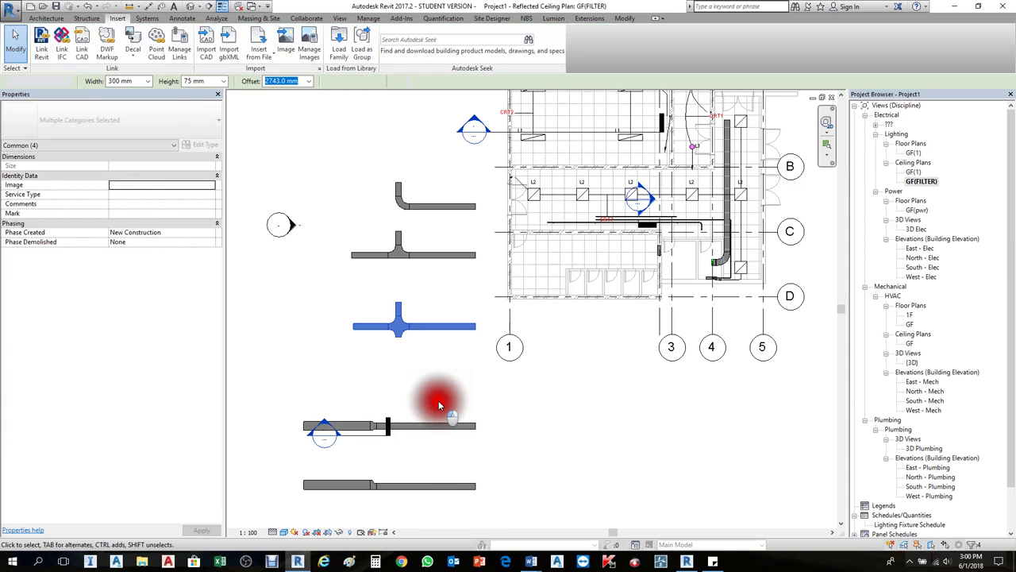
{"action": "scroll", "coordinate": [441, 336], "scroll_direction": "up", "scroll_amount": 2}
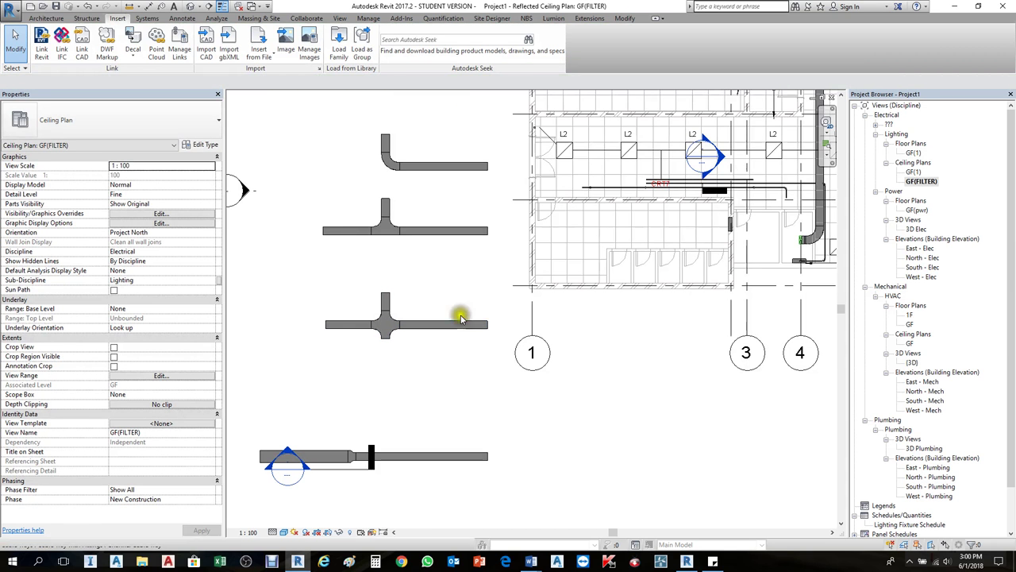
{"action": "left_click_drag", "start_coordinate": [496, 278], "coordinate": [324, 352]}
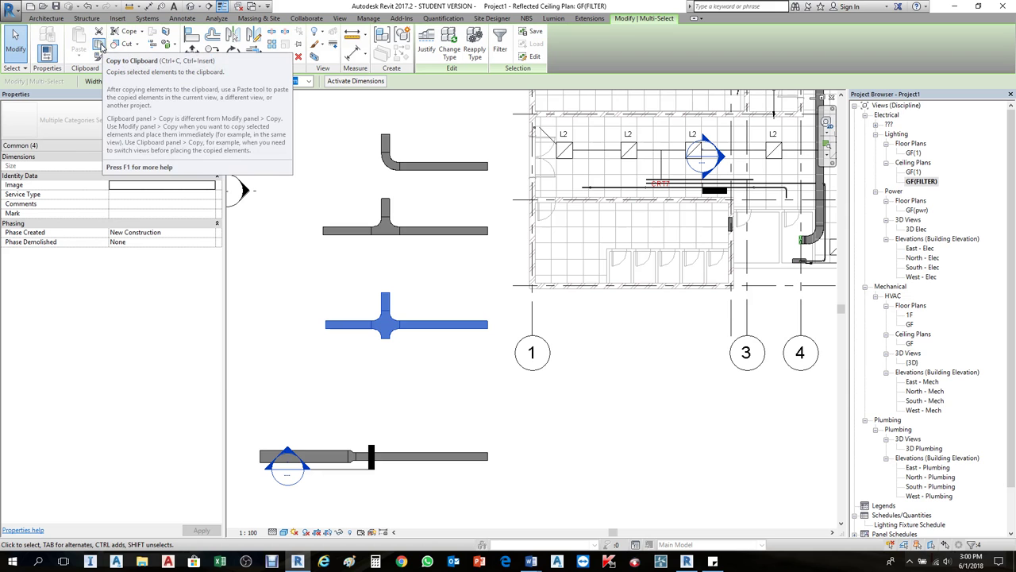
{"action": "left_click", "coordinate": [99, 45]}
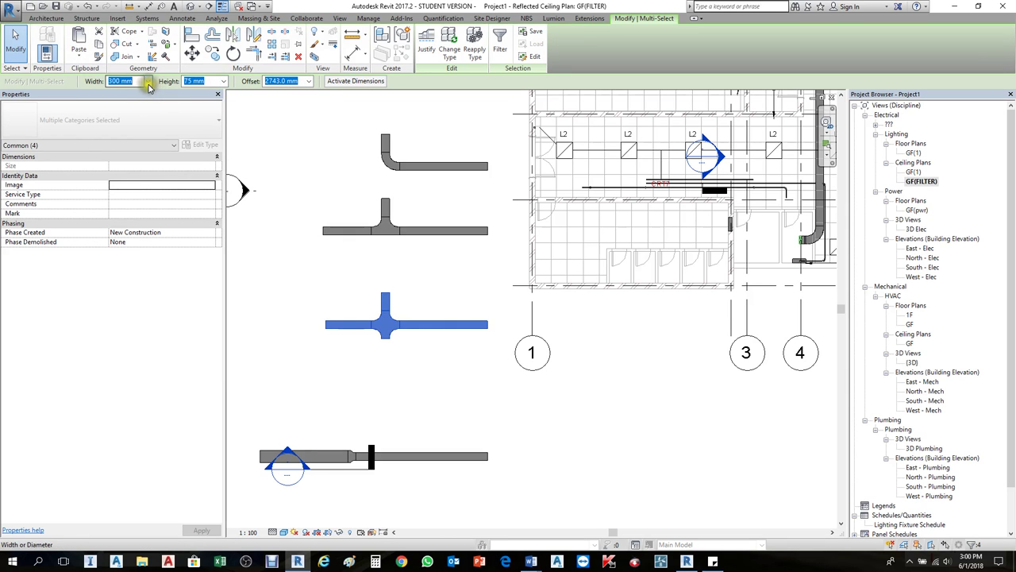
{"action": "left_click", "coordinate": [79, 59]}
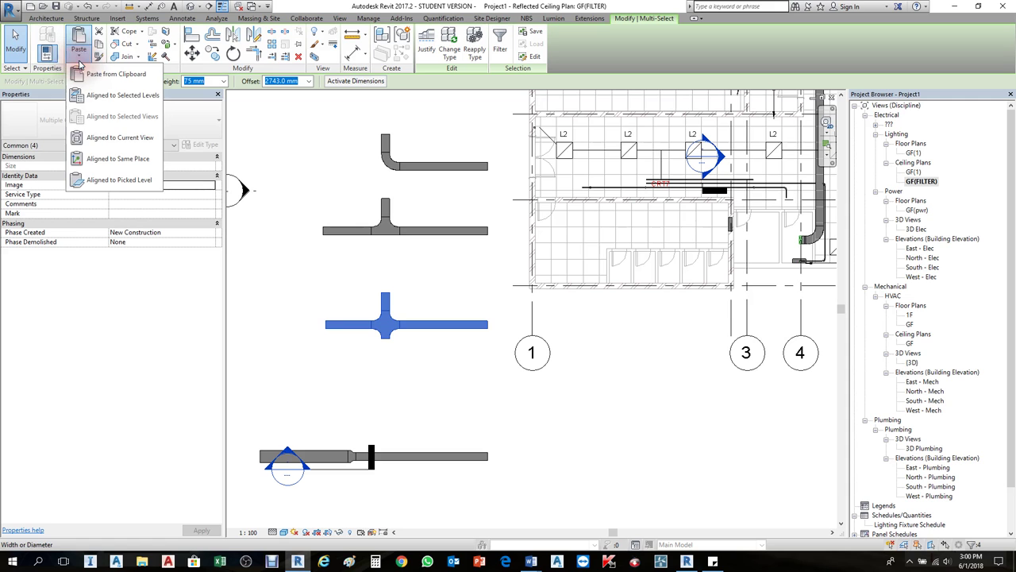
{"action": "left_click", "coordinate": [116, 139]}
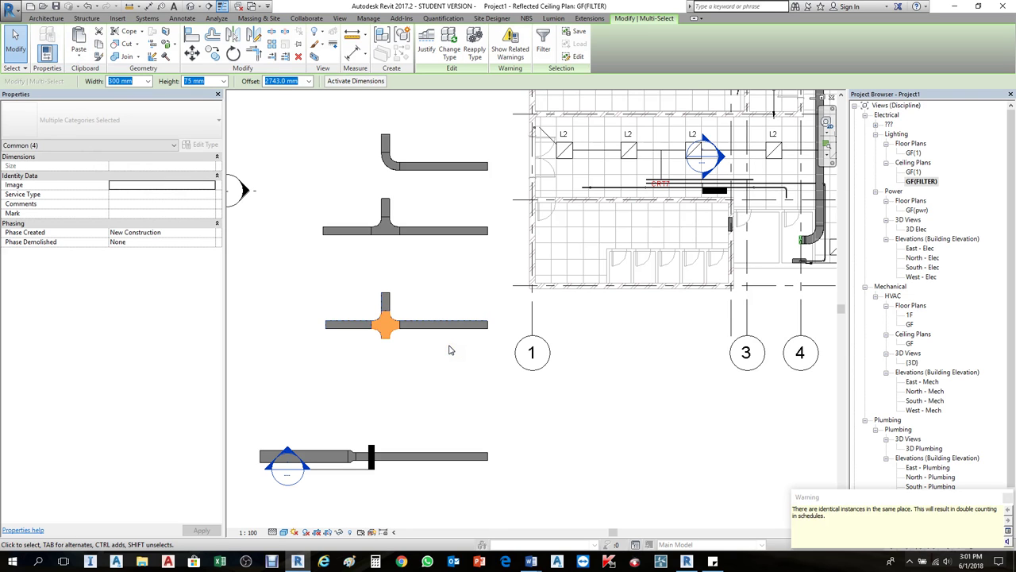
Set the pasted cross sample's offset to 1800 mm and clear the selection.
{"action": "left_click_drag", "start_coordinate": [284, 85], "coordinate": [255, 83]}
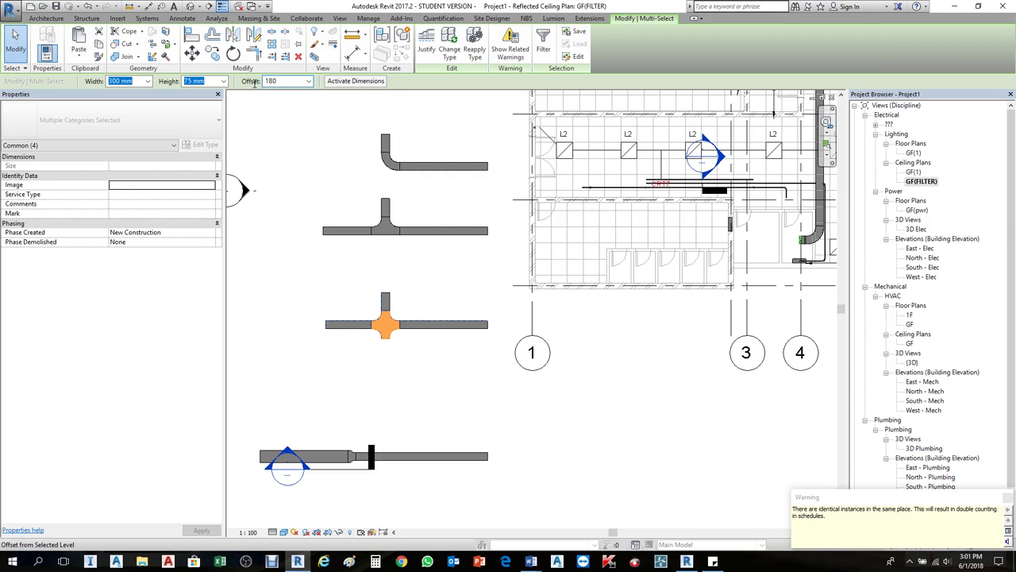
{"action": "key", "text": "Return"}
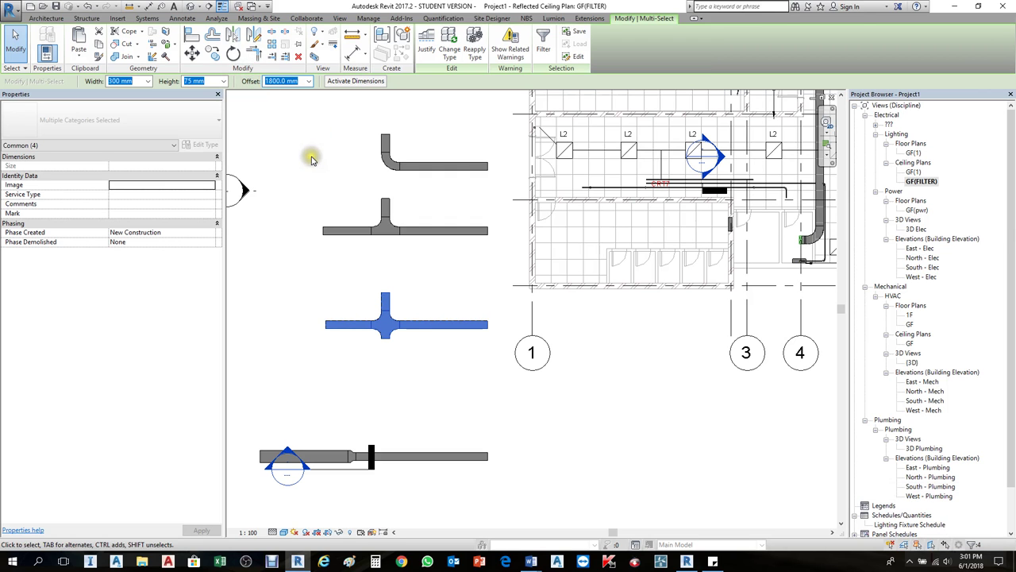
{"action": "left_click", "coordinate": [304, 157]}
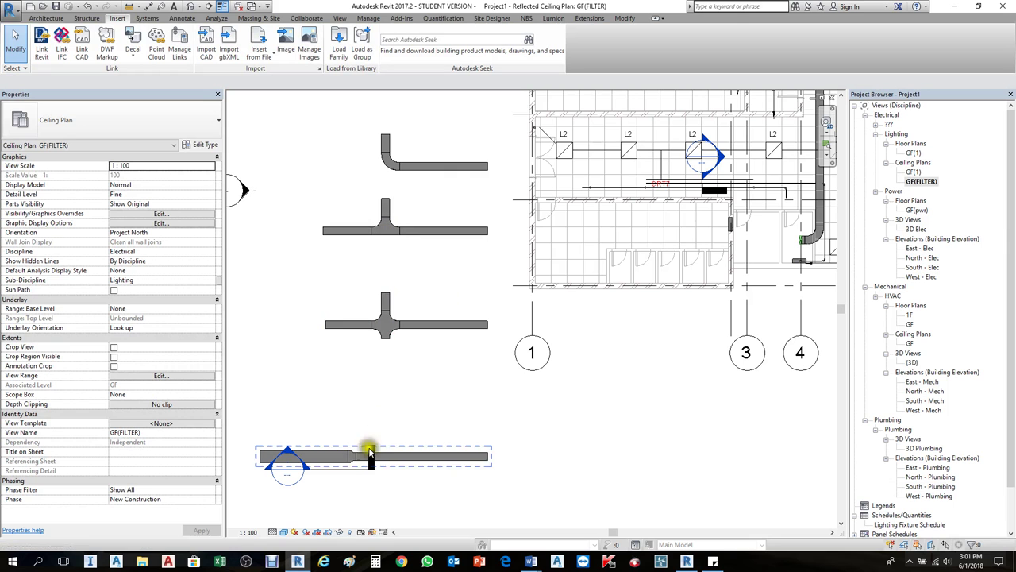
Move the Section 3 marker from the upper reducer sample onto the cross sample.
{"action": "mouse_move", "coordinate": [352, 471]}
{"action": "left_mouse_down"}
{"action": "mouse_move", "coordinate": [405, 363]}
{"action": "mouse_move", "coordinate": [378, 347]}
{"action": "left_mouse_up"}
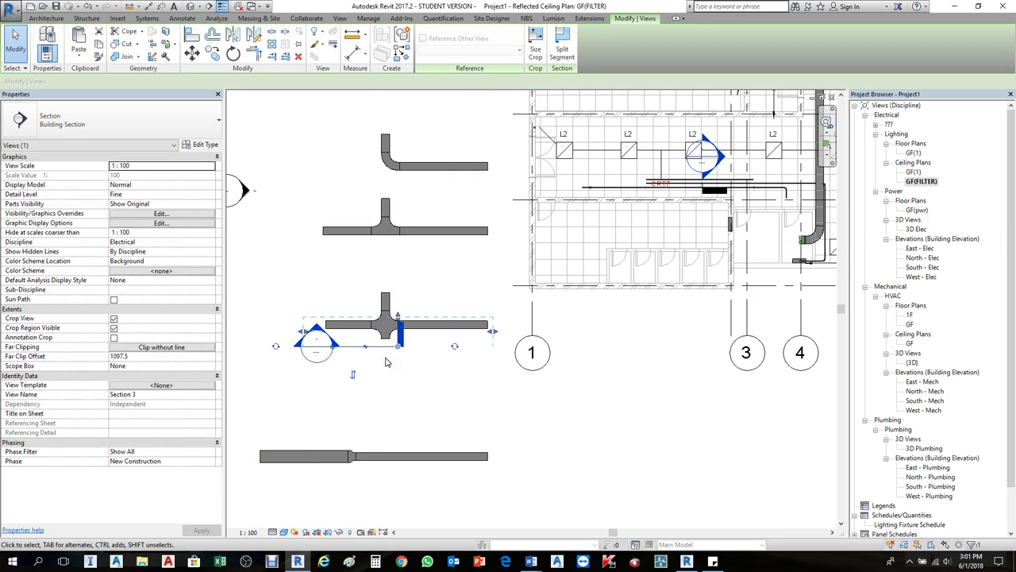
{"action": "scroll", "coordinate": [386, 362], "scroll_direction": "up", "scroll_amount": 2}
{"action": "left_click", "coordinate": [387, 358]}
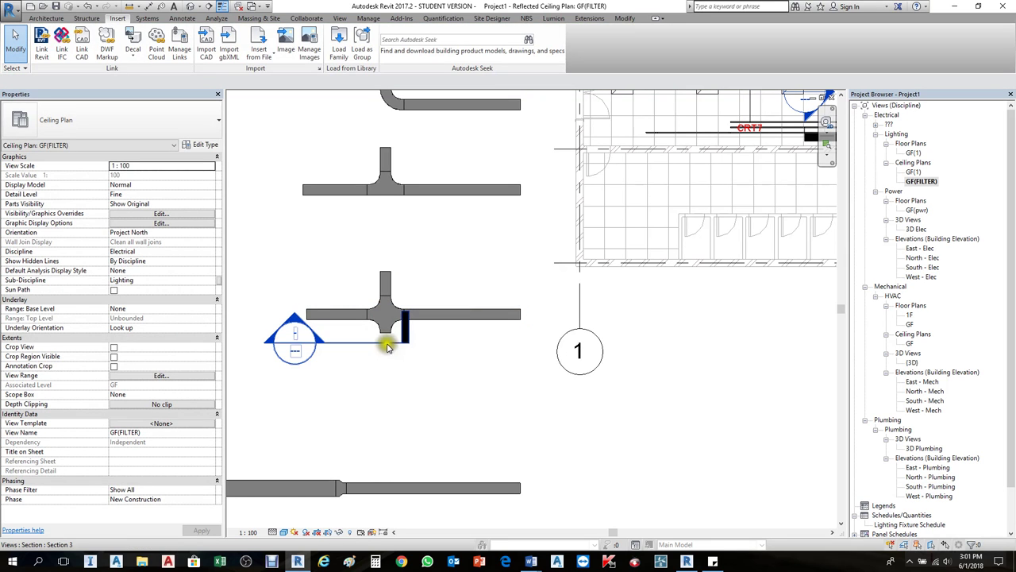
Widen Section 3's view extent slightly beyond the cross sample's tray end and lengthen its section line toward grid 1.
{"action": "left_click", "coordinate": [357, 341]}
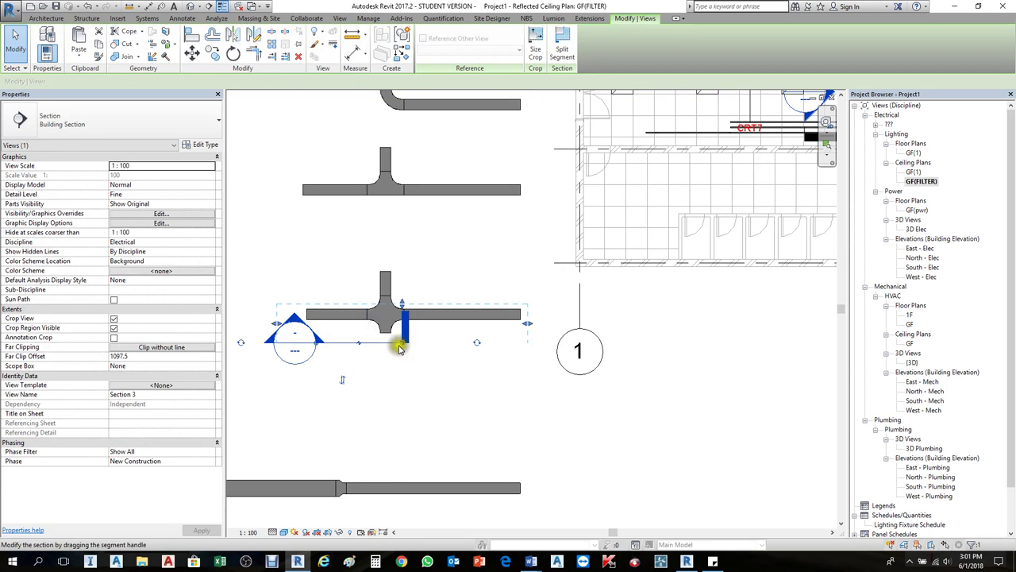
{"action": "scroll", "coordinate": [397, 344], "scroll_direction": "up", "scroll_amount": 2}
{"action": "scroll", "coordinate": [466, 321], "scroll_direction": "down", "scroll_amount": 1}
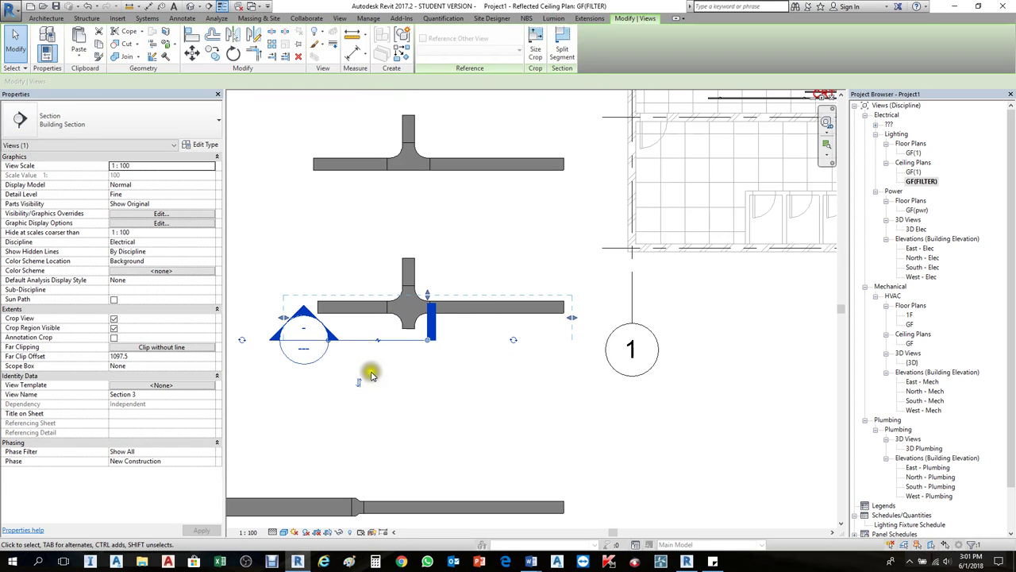
{"action": "scroll", "coordinate": [367, 353], "scroll_direction": "up", "scroll_amount": 1}
{"action": "middle_click_drag", "start_coordinate": [368, 353], "coordinate": [501, 383]}
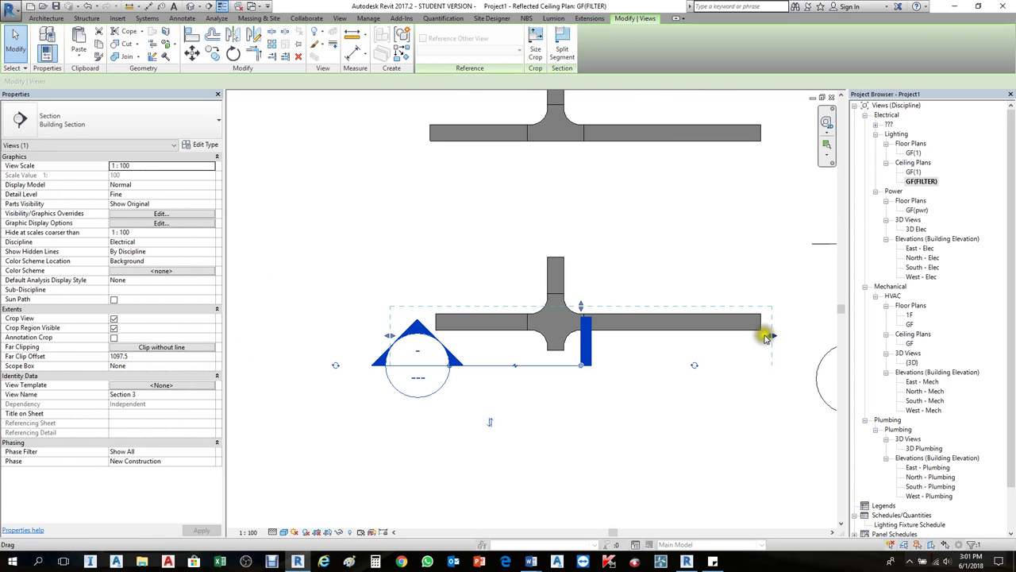
{"action": "mouse_move", "coordinate": [771, 337]}
{"action": "left_mouse_down"}
{"action": "mouse_move", "coordinate": [584, 327]}
{"action": "mouse_move", "coordinate": [805, 324]}
{"action": "mouse_move", "coordinate": [779, 333]}
{"action": "left_mouse_up"}
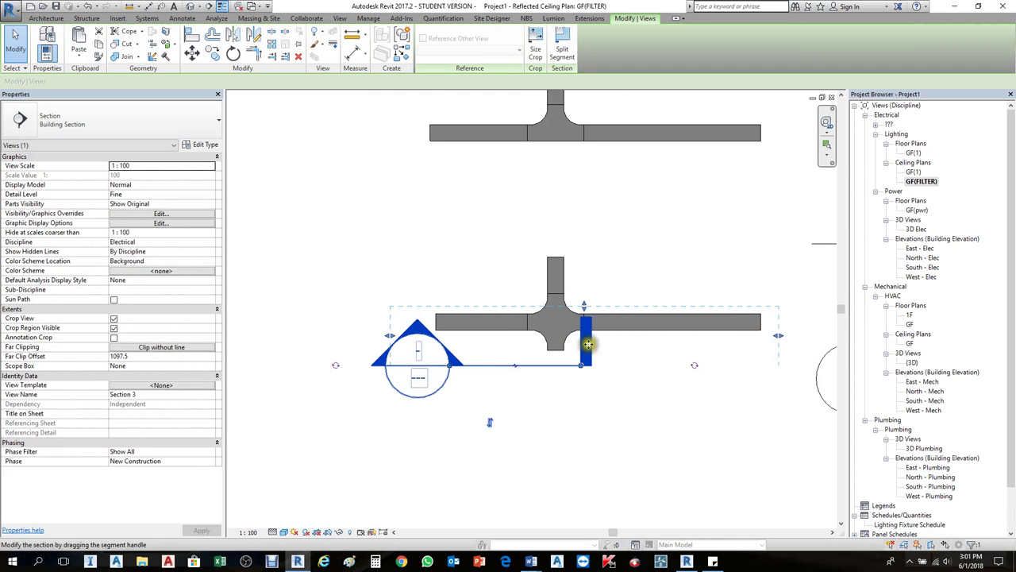
{"action": "left_click_drag", "start_coordinate": [582, 367], "coordinate": [786, 359]}
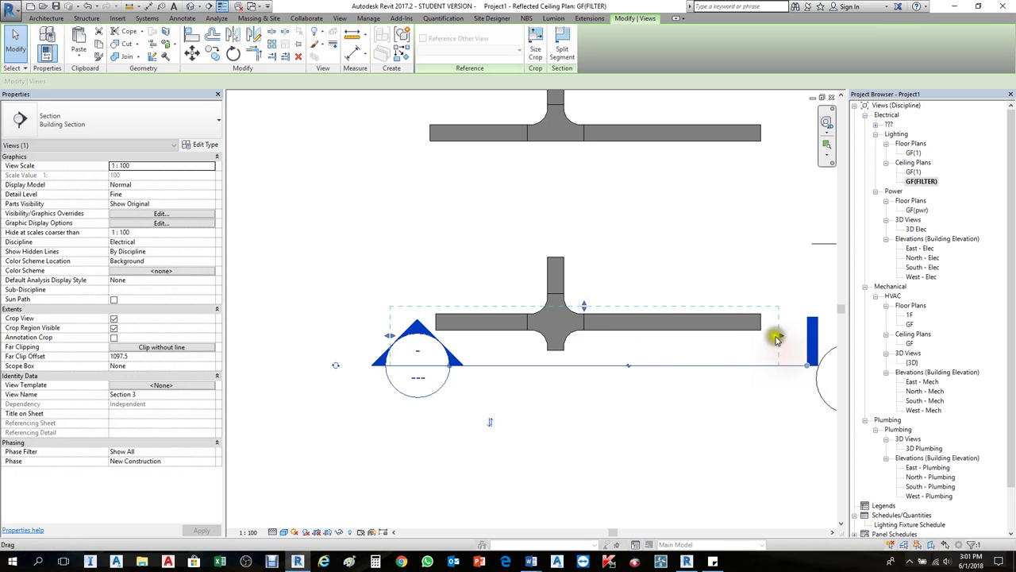
Go to the Section 3 view to check the two stacked cross runs, and close it to return to GF(FILTER).
{"action": "right_click", "coordinate": [658, 364]}
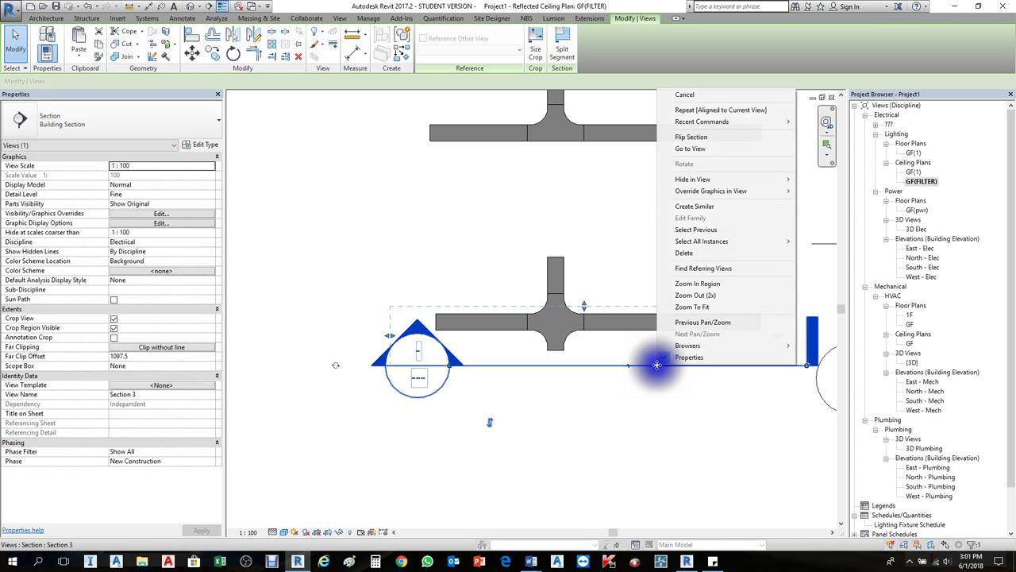
{"action": "left_click", "coordinate": [695, 150]}
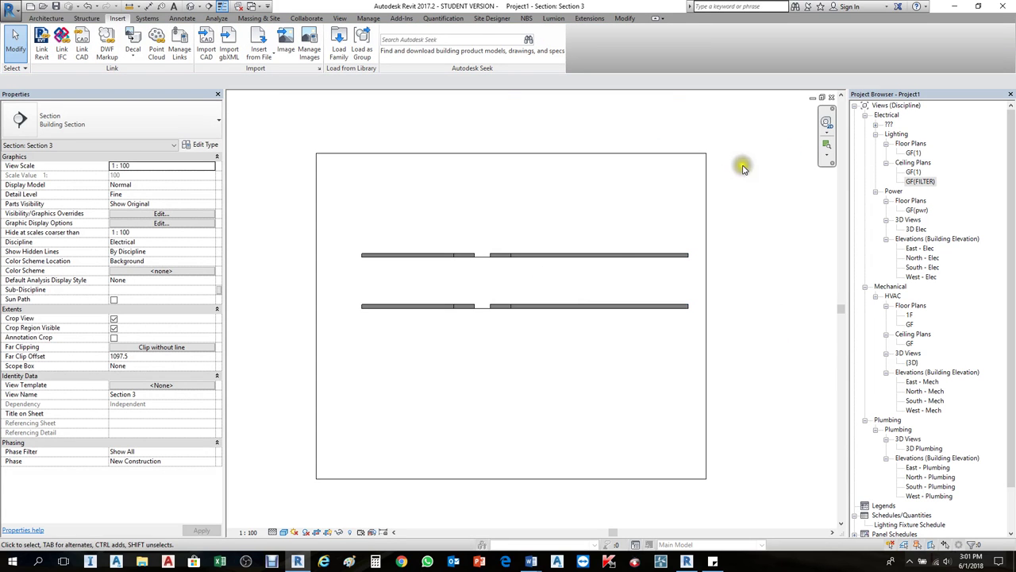
{"action": "left_click", "coordinate": [831, 102]}
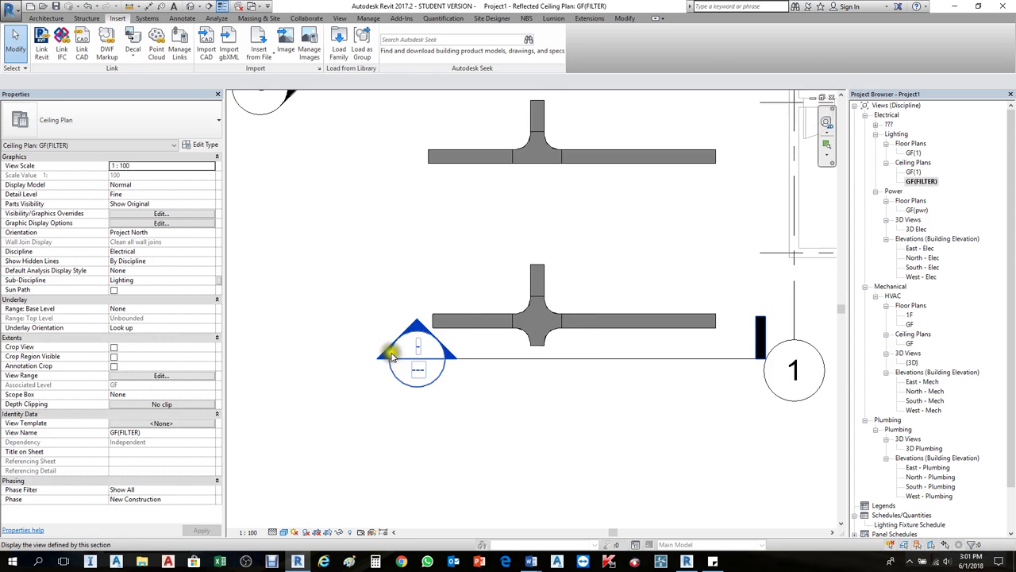
{"action": "scroll", "coordinate": [397, 357], "scroll_direction": "down", "scroll_amount": 4}
{"action": "scroll", "coordinate": [543, 330], "scroll_direction": "up", "scroll_amount": 1}
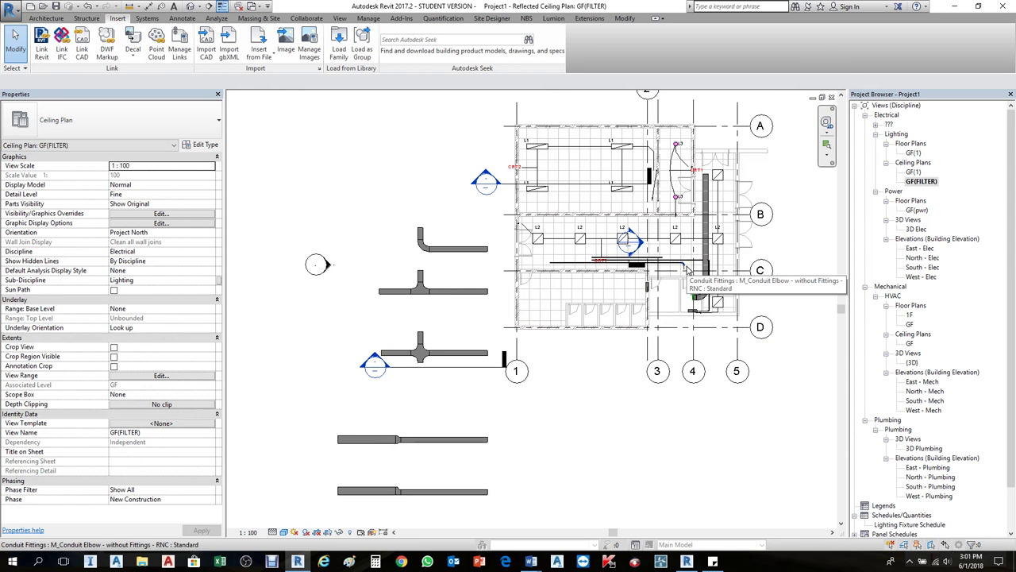
{"action": "scroll", "coordinate": [456, 252], "scroll_direction": "up", "scroll_amount": 2}
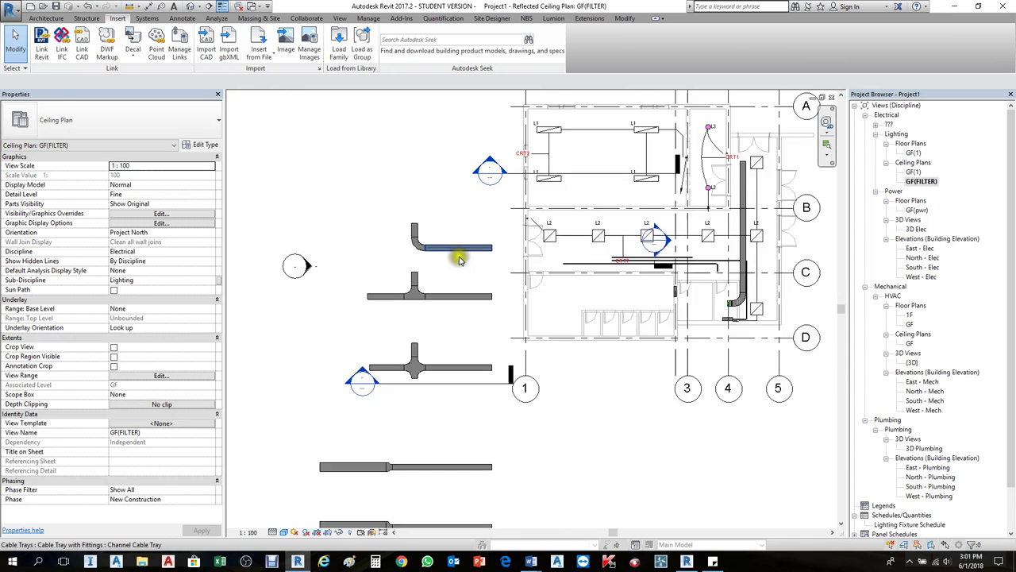
Copy the tee sample's fitting and trays to the clipboard, open the GF(pwr) floor plan, and clear the selection.
{"action": "left_click", "coordinate": [918, 180]}
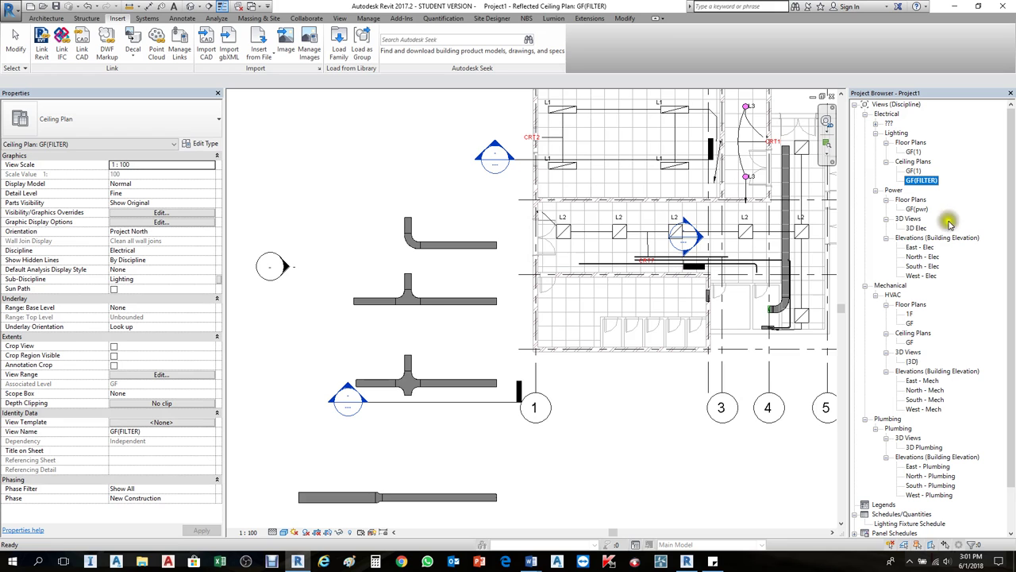
{"action": "left_click", "coordinate": [917, 210]}
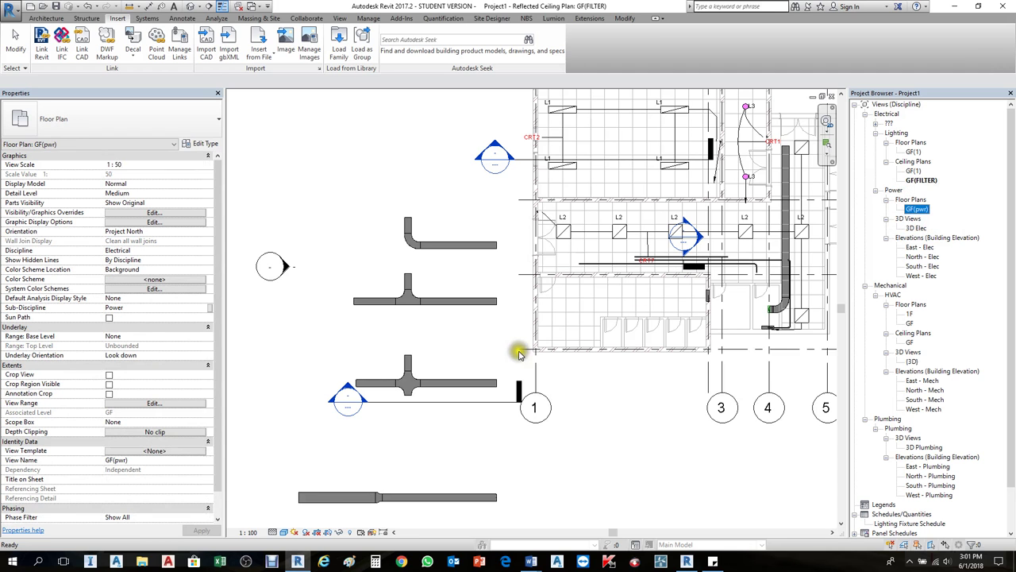
{"action": "scroll", "coordinate": [535, 408], "scroll_direction": "up", "scroll_amount": 2}
{"action": "scroll", "coordinate": [502, 360], "scroll_direction": "down", "scroll_amount": 3}
{"action": "left_click", "coordinate": [453, 390]}
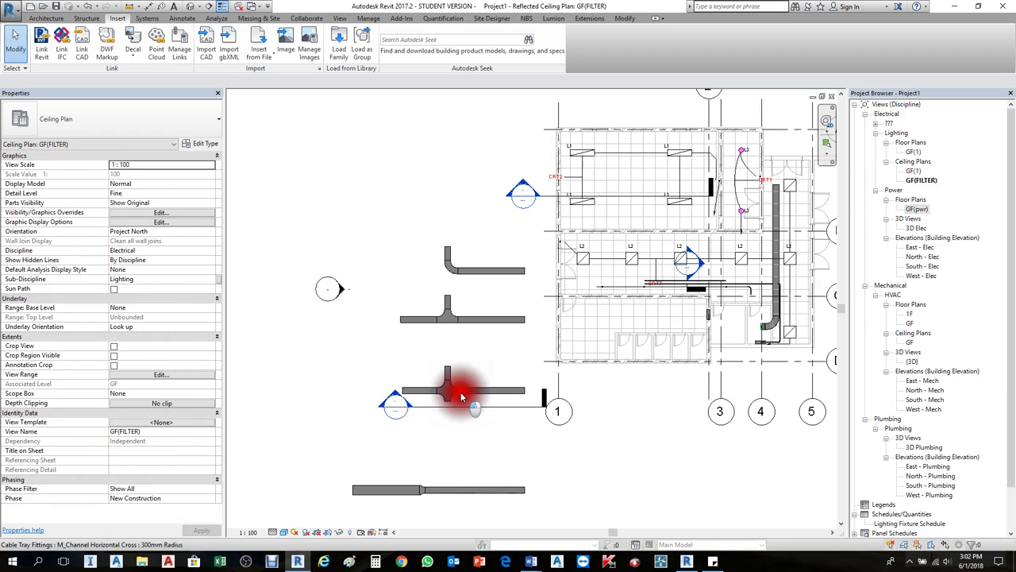
{"action": "left_click", "coordinate": [494, 322]}
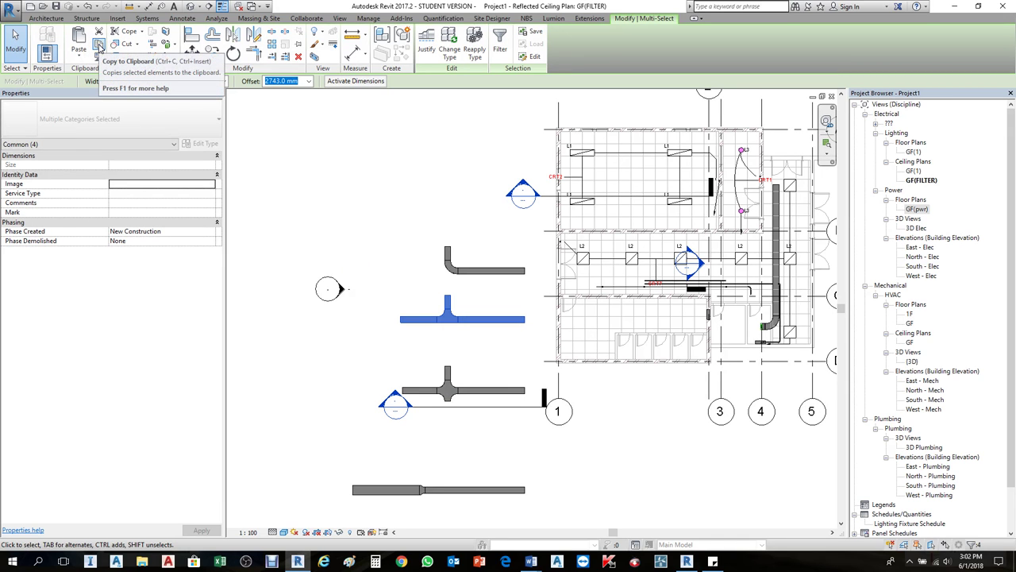
{"action": "left_click", "coordinate": [99, 47]}
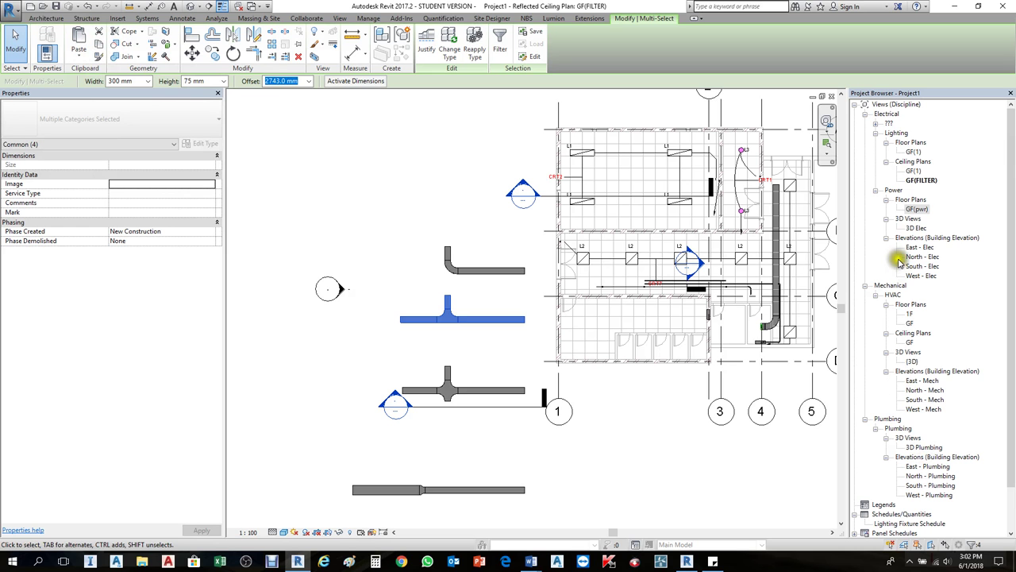
{"action": "double_click", "coordinate": [915, 209]}
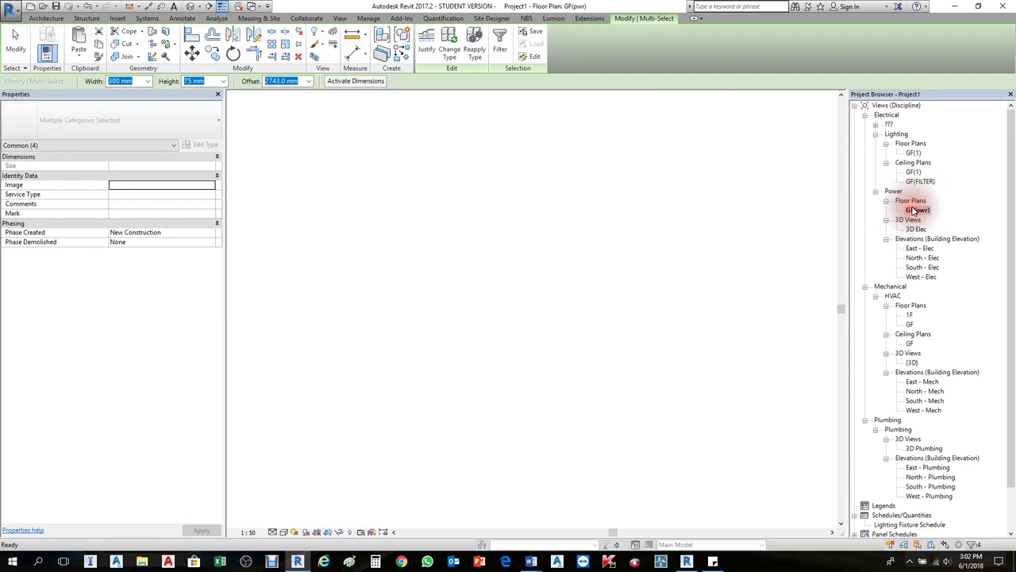
{"action": "scroll", "coordinate": [719, 294], "scroll_direction": "down", "scroll_amount": 3}
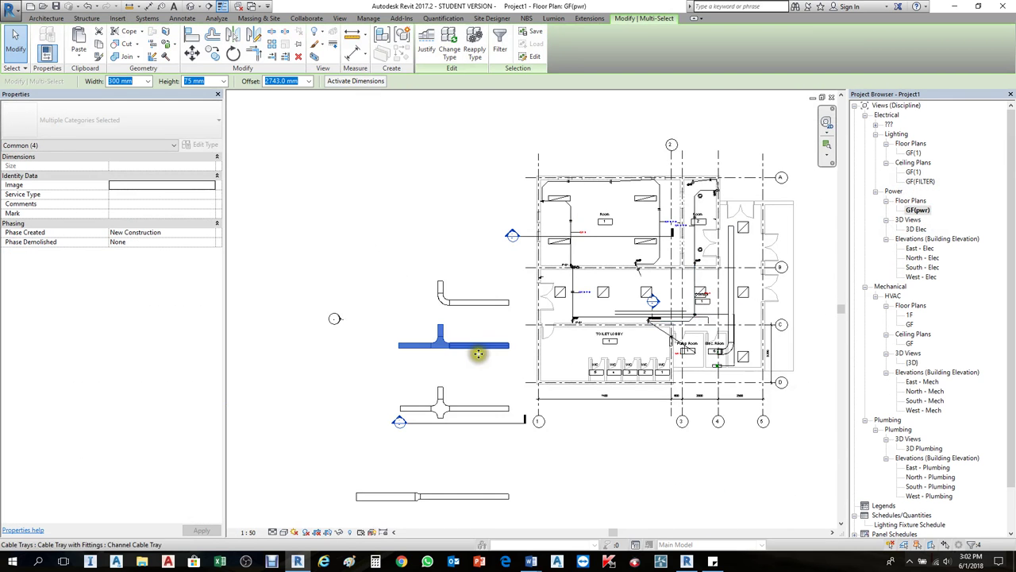
{"action": "key", "text": "Escape"}
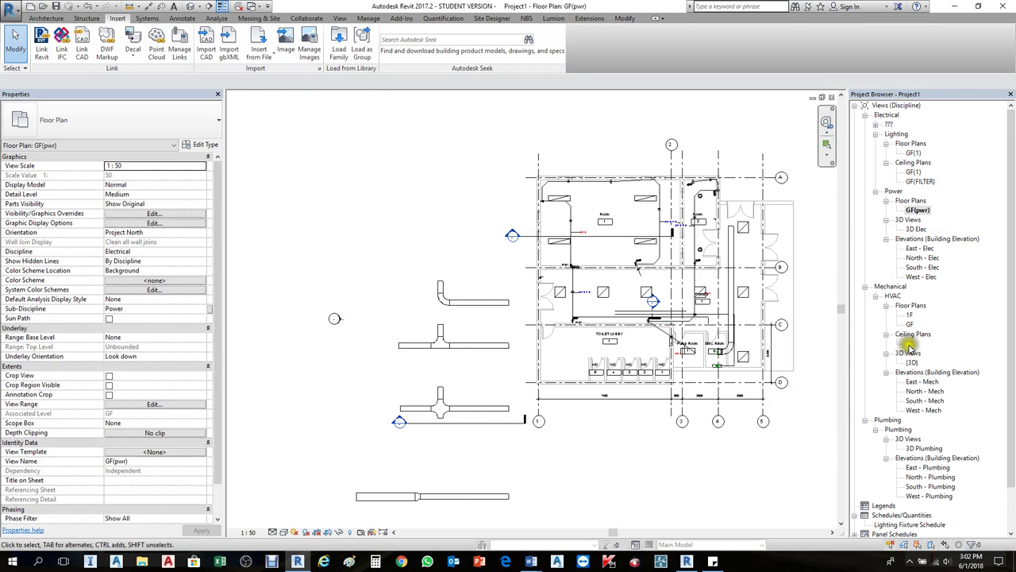
Open the mechanical HVAC GF floor plan and bring up the building systems tools.
{"action": "double_click", "coordinate": [910, 323]}
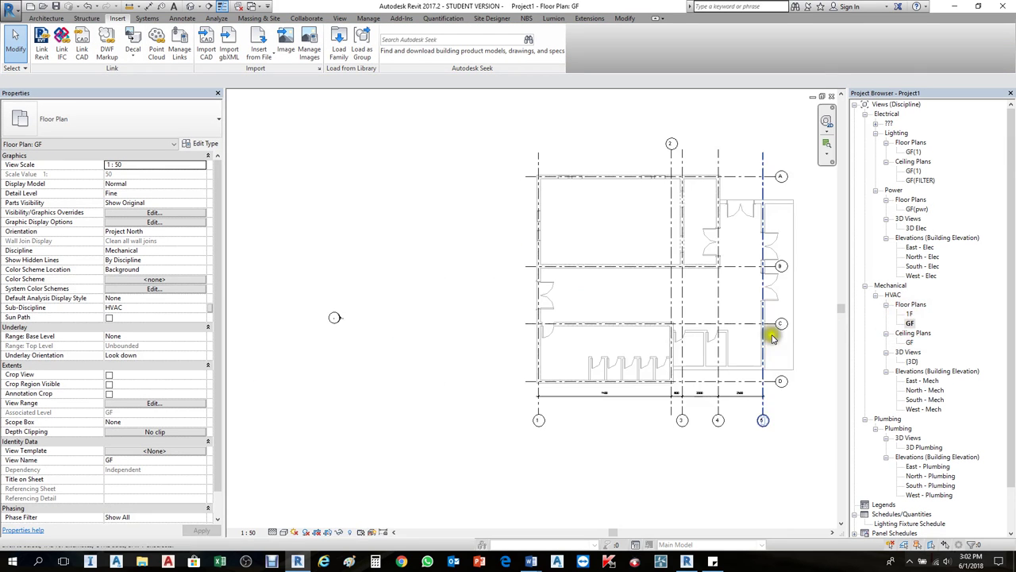
{"action": "middle_click_drag", "start_coordinate": [710, 422], "coordinate": [673, 427]}
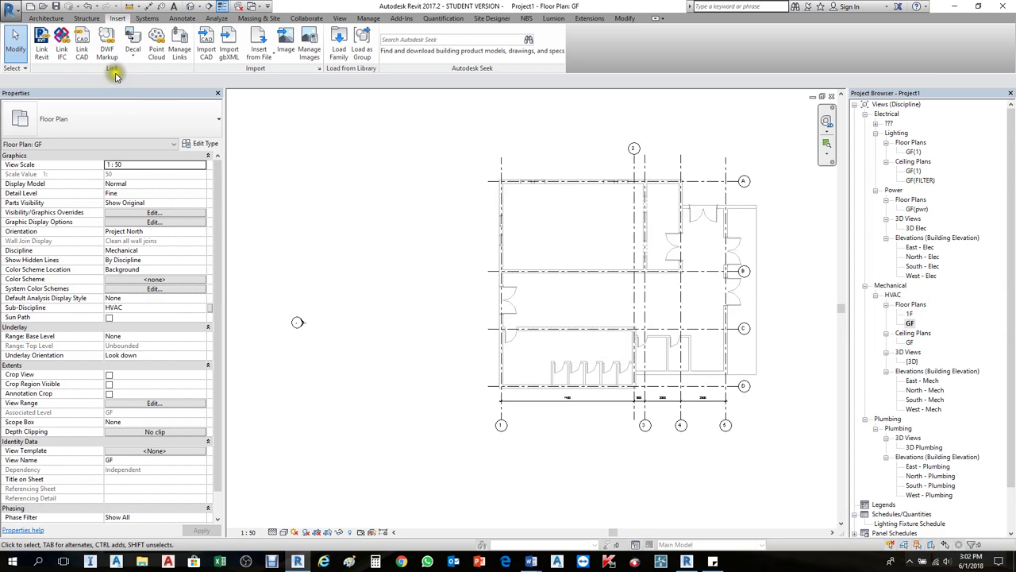
{"action": "left_click", "coordinate": [147, 18]}
{"action": "scroll", "coordinate": [635, 387], "scroll_direction": "up", "scroll_amount": 2}
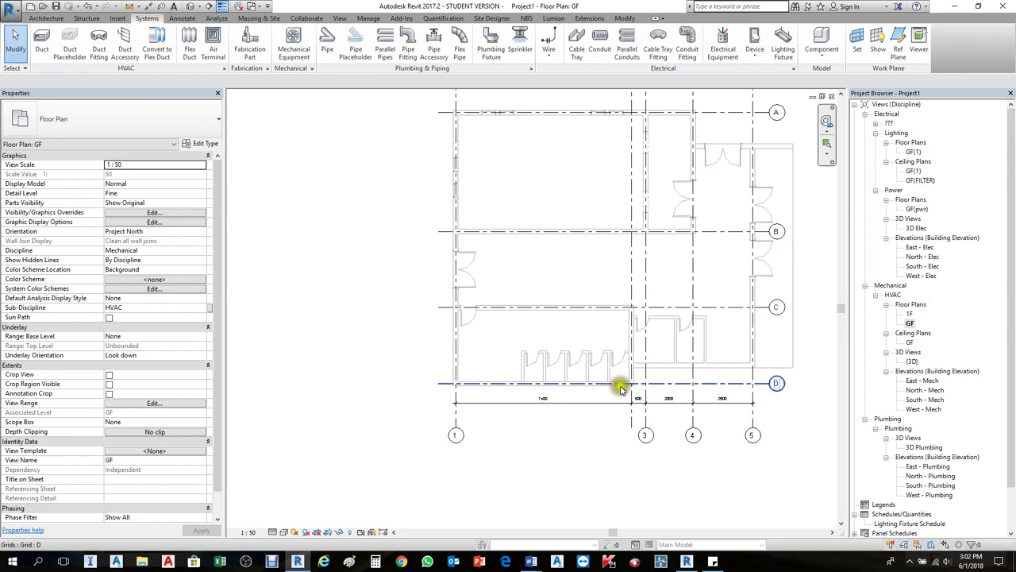
Make the Cable Trays and Cable Tray Fittings categories visible in the mechanical GF floor plan.
{"action": "scroll", "coordinate": [612, 397], "scroll_direction": "down", "scroll_amount": 2}
{"action": "scroll", "coordinate": [378, 373], "scroll_direction": "down", "scroll_amount": 1}
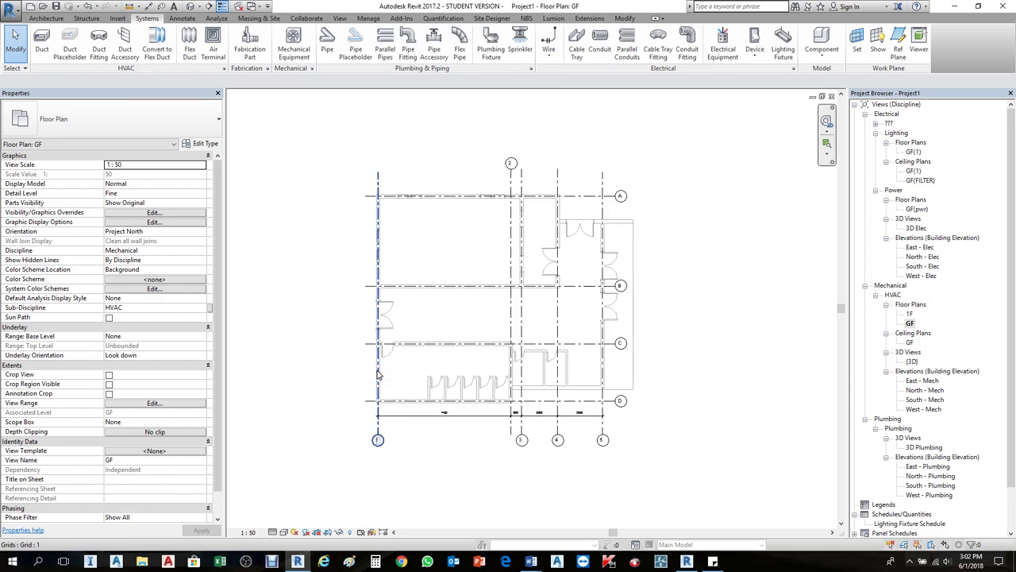
{"action": "key", "text": "v"}
{"action": "key", "text": "v"}
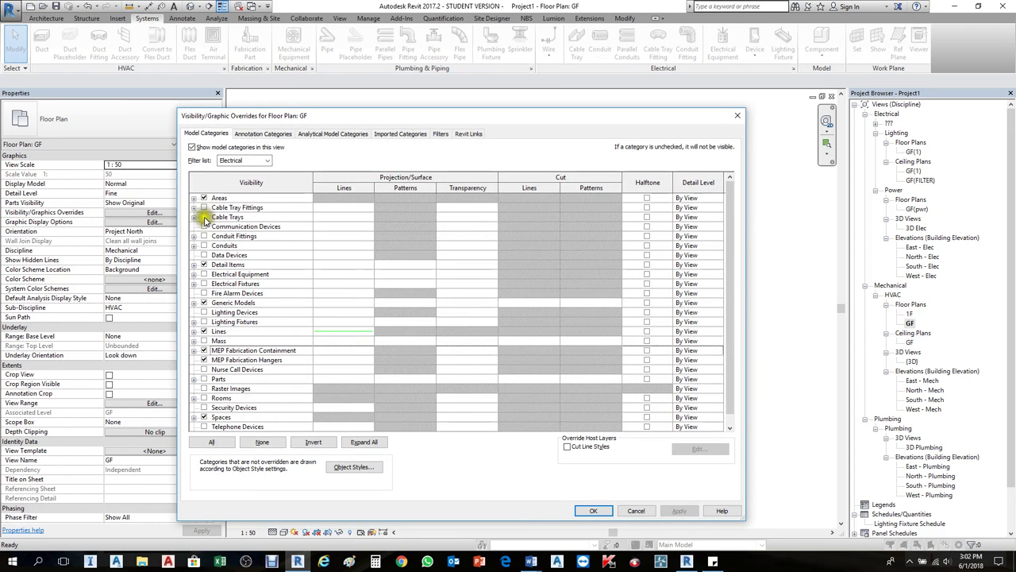
{"action": "left_click", "coordinate": [204, 218]}
{"action": "left_click", "coordinate": [204, 207]}
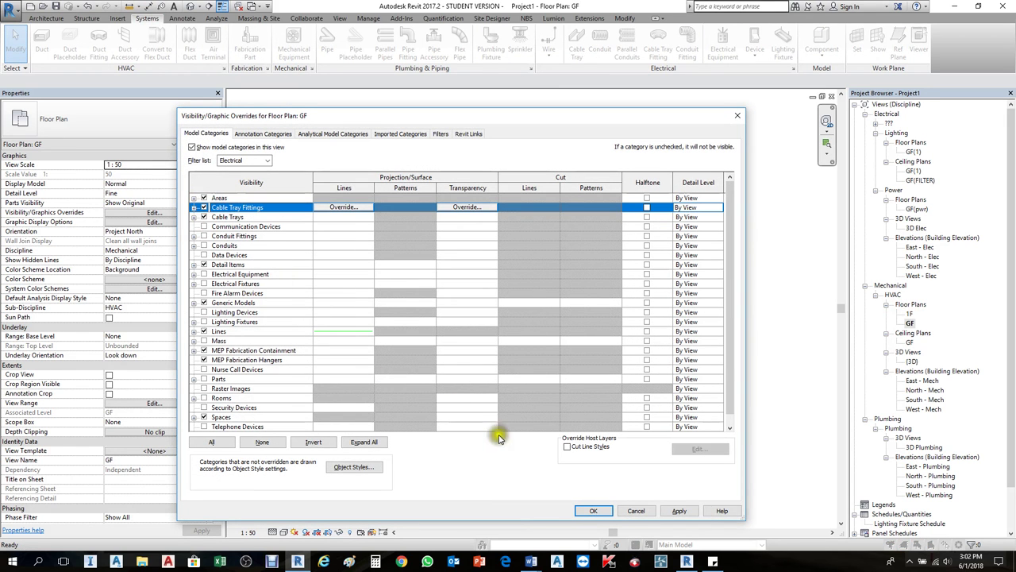
{"action": "left_click", "coordinate": [669, 514]}
{"action": "left_click", "coordinate": [594, 511]}
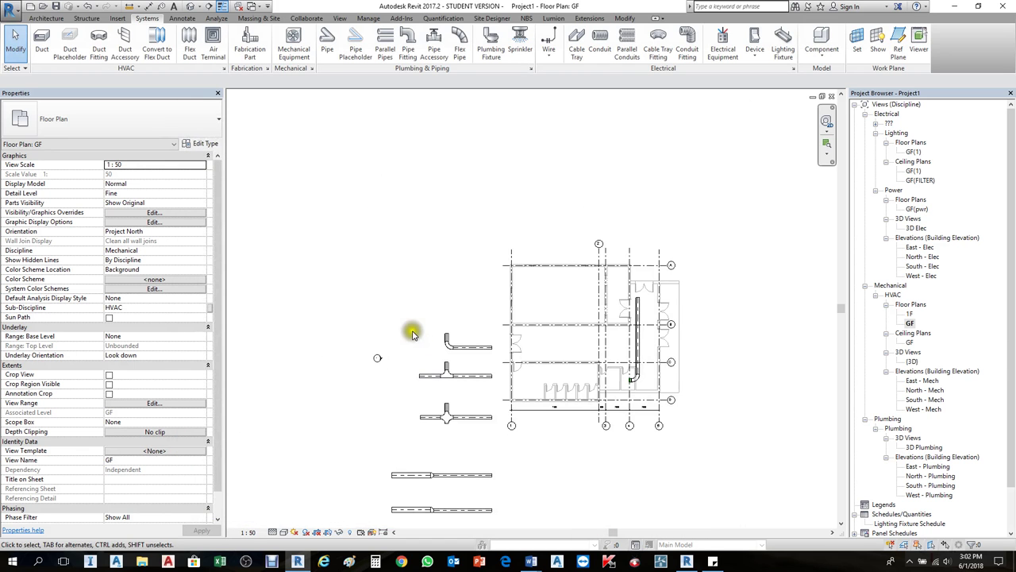
Delete the elbow, tee and cross tray samples beside the building, paste the copied tee sample aligned to the current view, and dismiss the warning.
{"action": "left_click_drag", "start_coordinate": [407, 337], "coordinate": [500, 440]}
{"action": "key", "text": "Delete"}
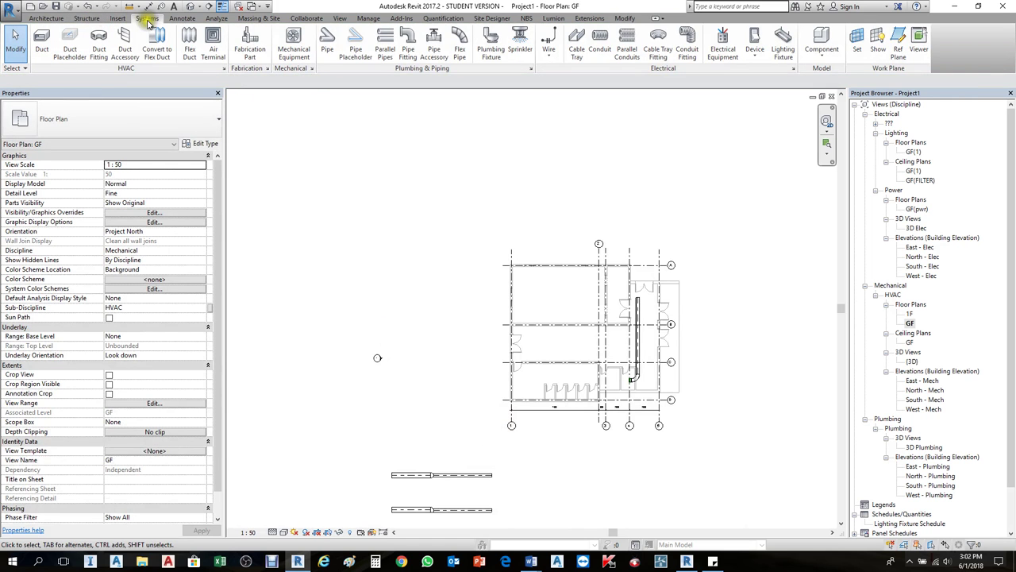
{"action": "left_click", "coordinate": [625, 17]}
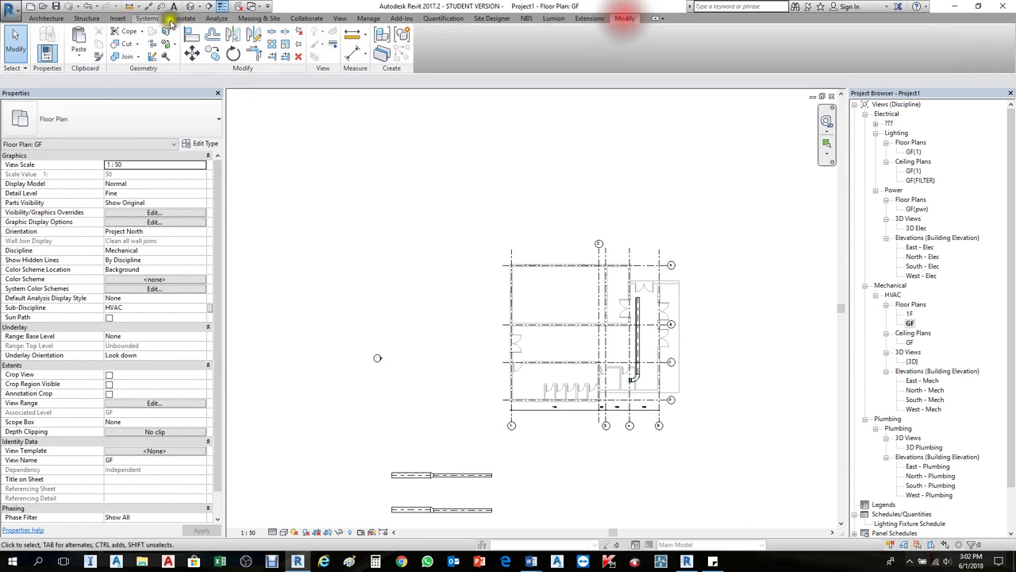
{"action": "left_click", "coordinate": [79, 49]}
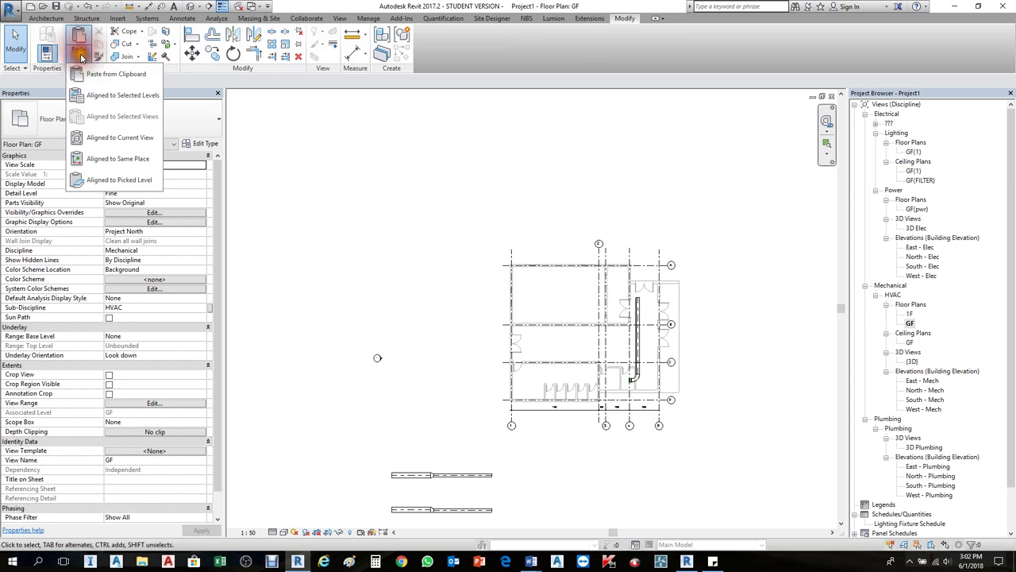
{"action": "left_click", "coordinate": [119, 144]}
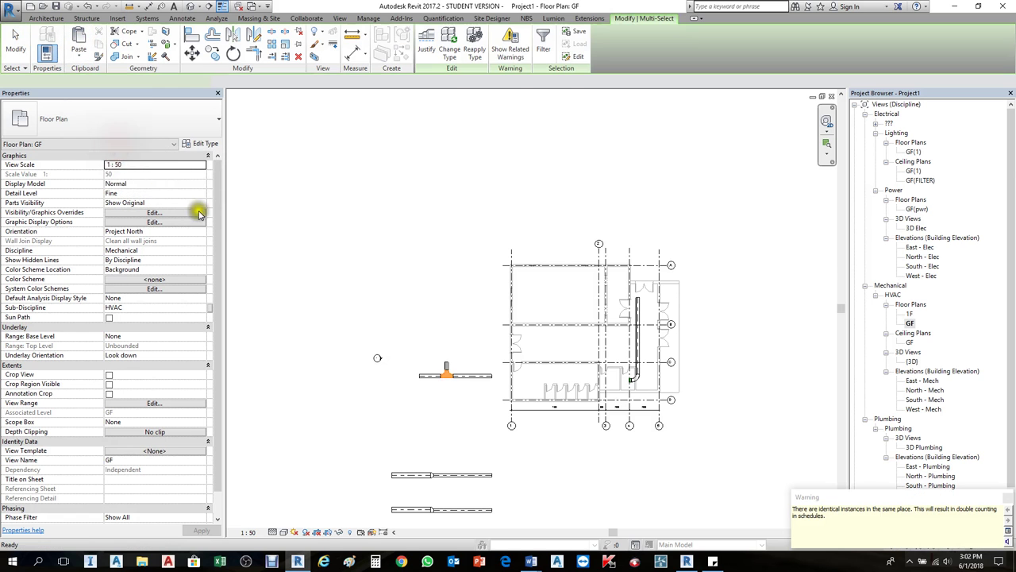
{"action": "scroll", "coordinate": [451, 397], "scroll_direction": "up", "scroll_amount": 2}
{"action": "scroll", "coordinate": [451, 397], "scroll_direction": "up", "scroll_amount": 1}
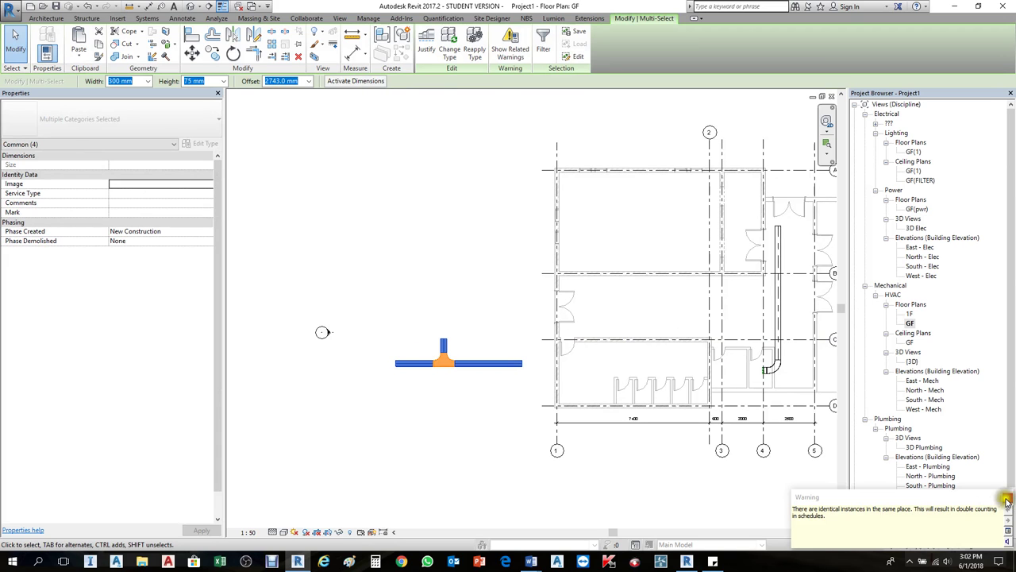
{"action": "left_click", "coordinate": [1007, 500]}
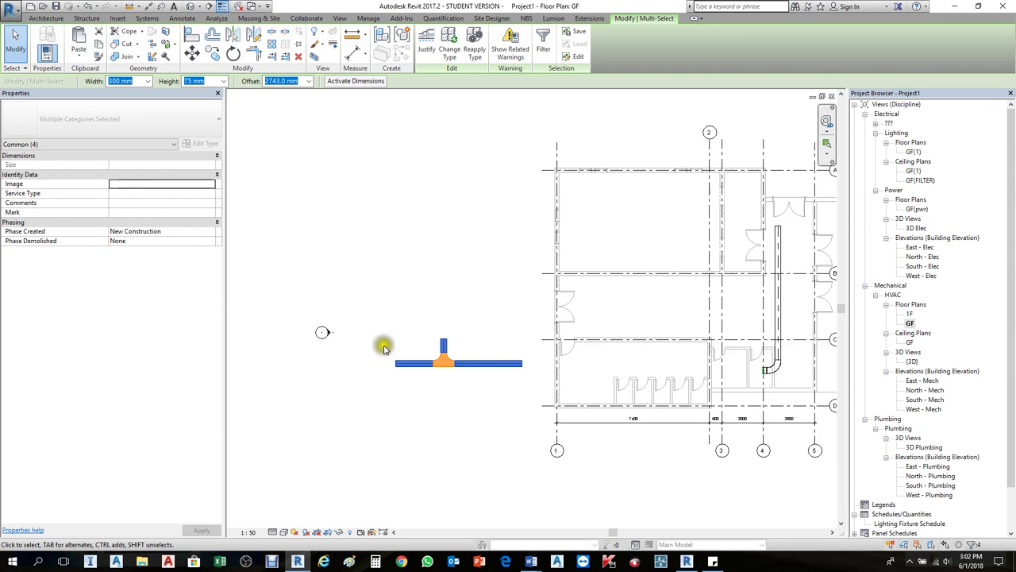
Delete the pasted tee sample and close the mechanical GF floor plan to return to GF(pwr).
{"action": "key", "text": "Delete"}
{"action": "scroll", "coordinate": [390, 336], "scroll_direction": "down", "scroll_amount": 1}
{"action": "scroll", "coordinate": [658, 376], "scroll_direction": "up", "scroll_amount": 2}
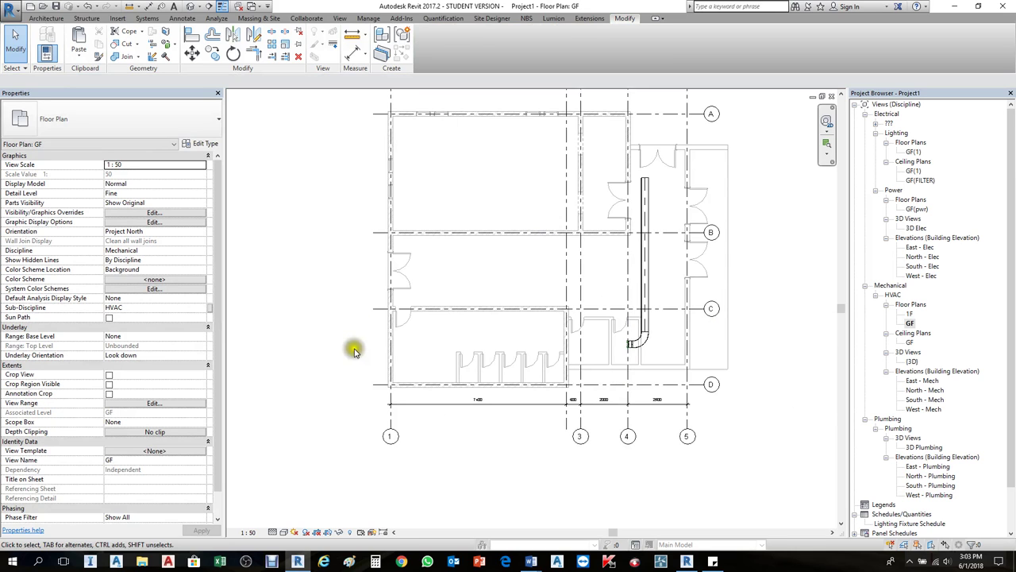
{"action": "left_click", "coordinate": [832, 96]}
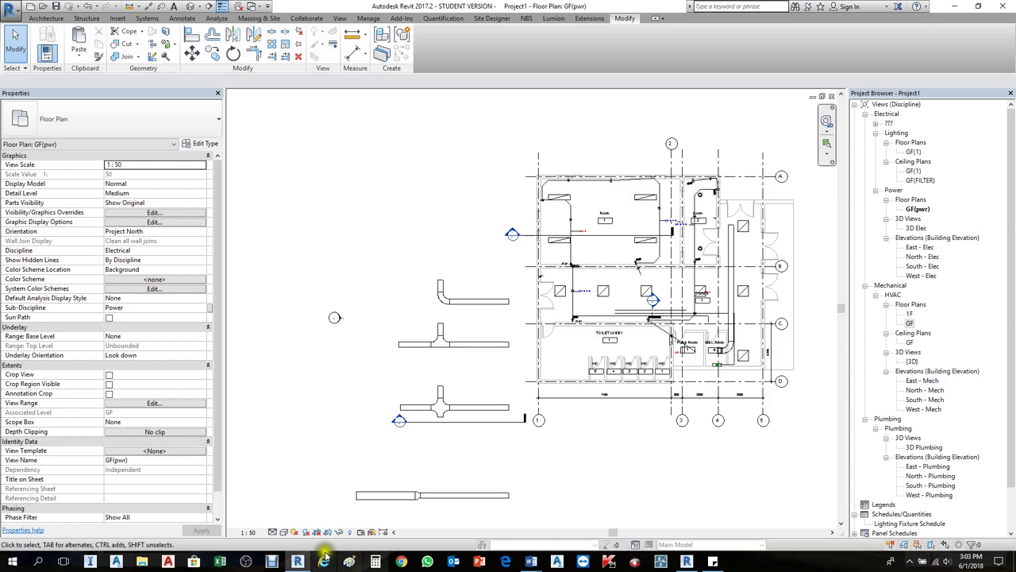
{"action": "left_click", "coordinate": [272, 562]}
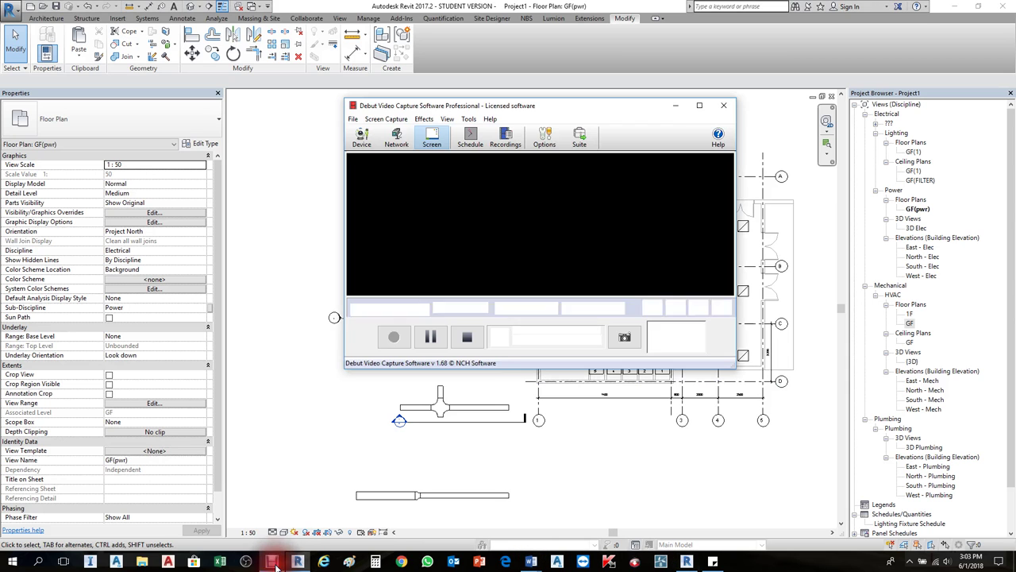